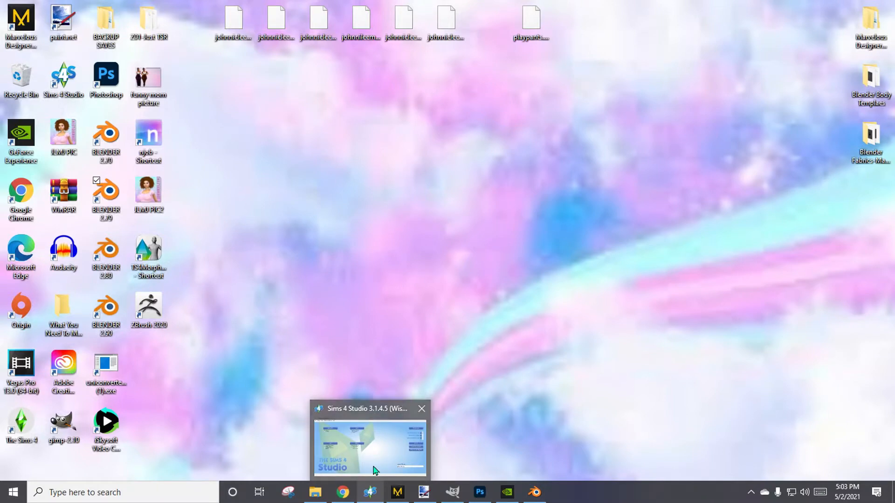
Show the Sims 4 Studio start screen and the Marvelous Designer workspace one after the other, minimizing each window.
left_click(371, 447)
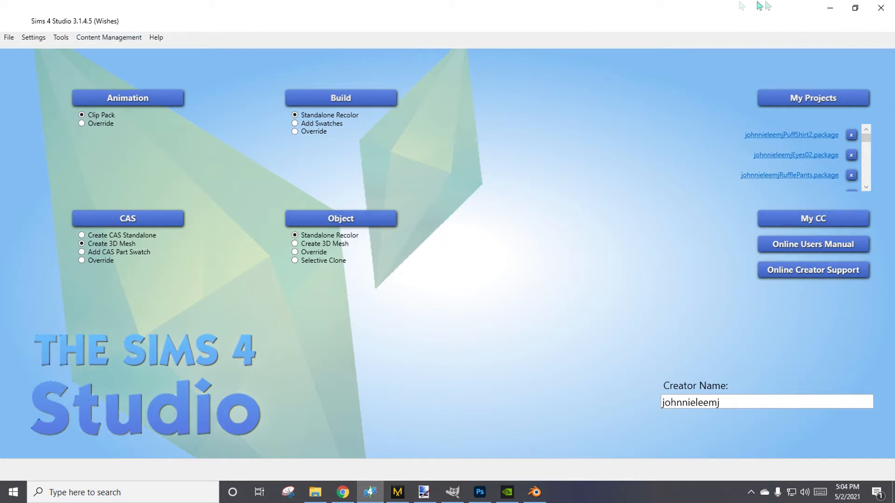
left_click(830, 8)
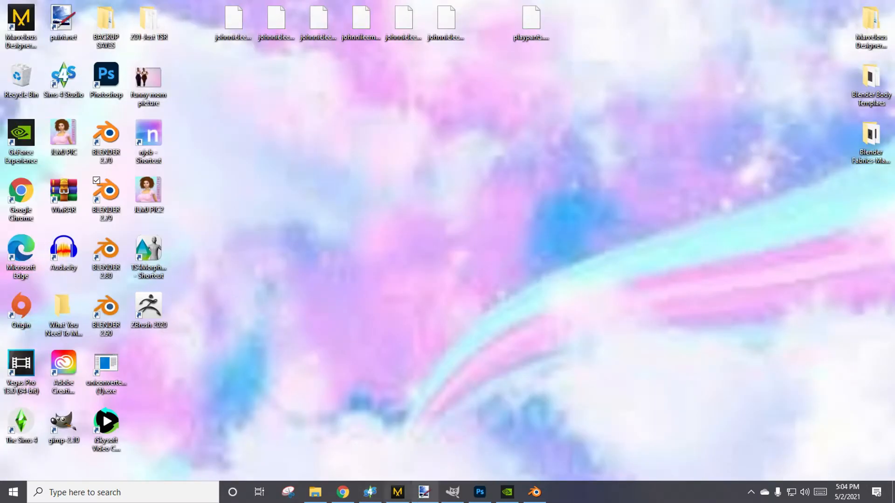
left_click(398, 493)
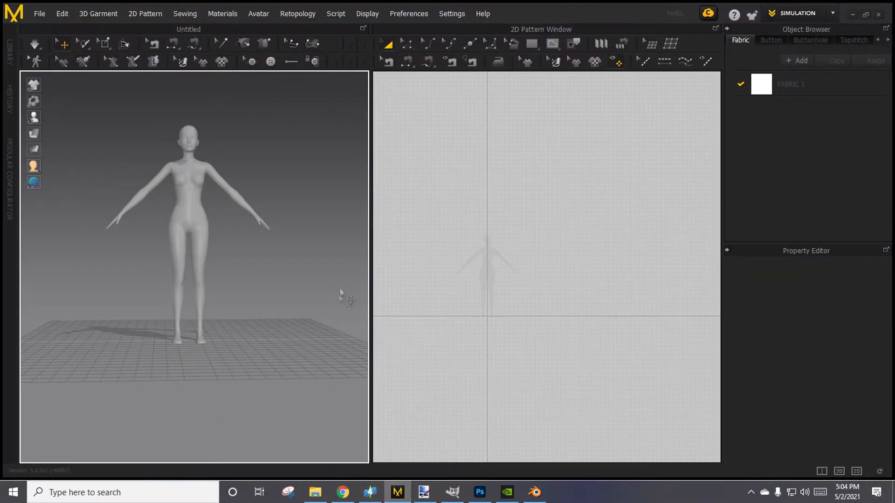
right_click_drag(346, 297, 340, 294)
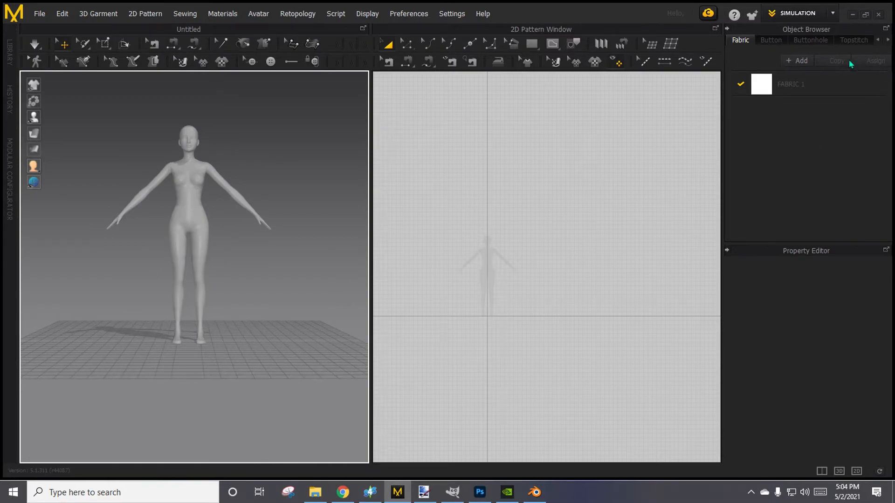
left_click(853, 14)
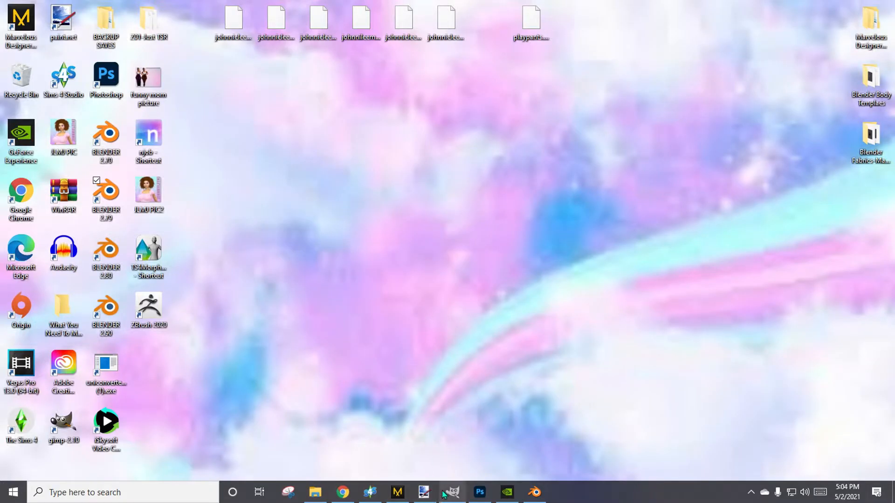
Switch to the running Blender 2.79, dismiss its splash screen and minimize the window.
left_click(534, 492)
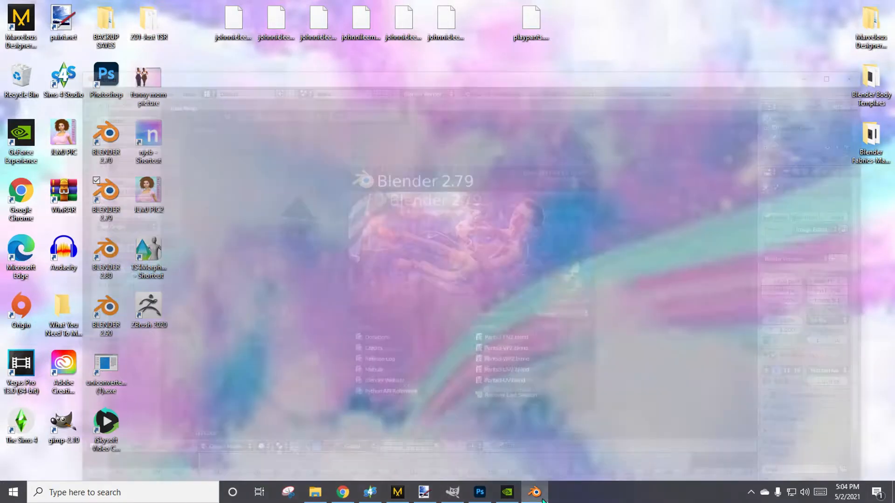
left_click(311, 111)
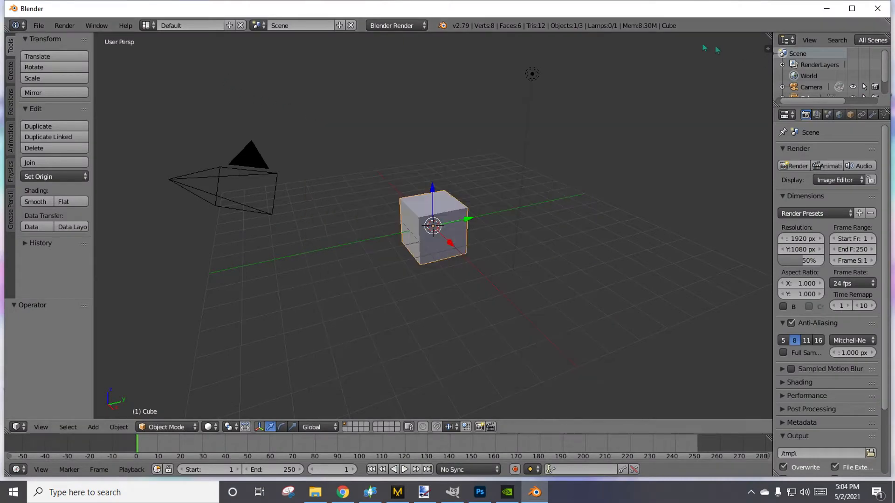
left_click(827, 9)
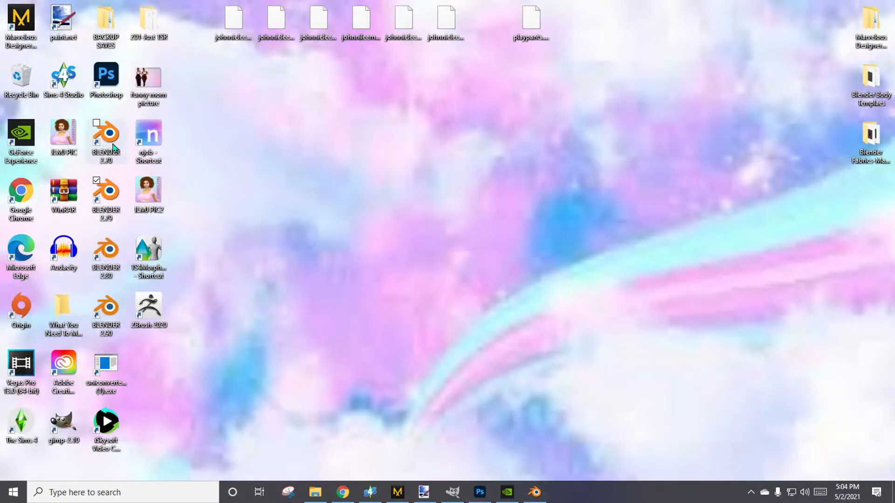
Launch Blender 2.80 and Blender 2.70 from the desktop, dismissing the splash screen and minimizing the window of each.
double_click(110, 251)
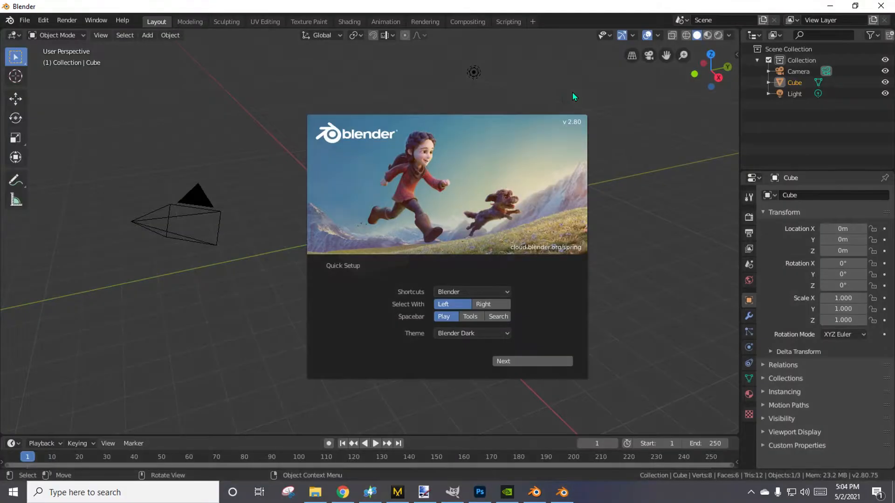
left_click(557, 94)
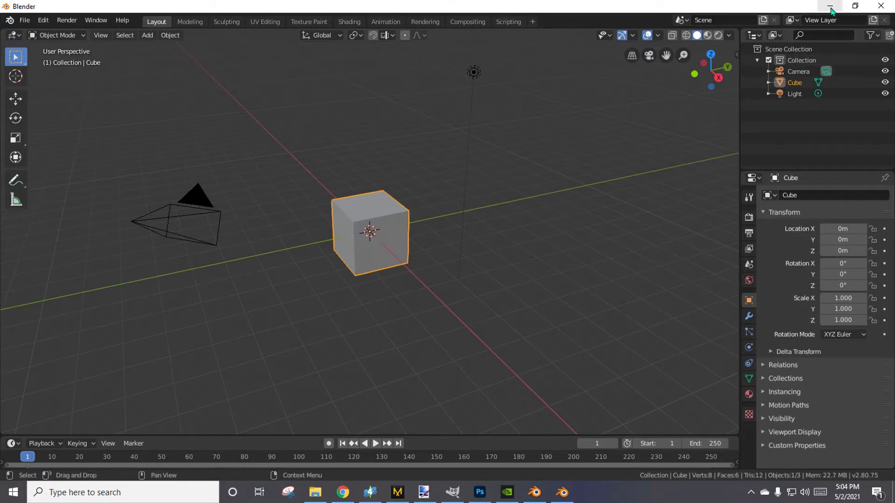
left_click(830, 6)
double_click(124, 142)
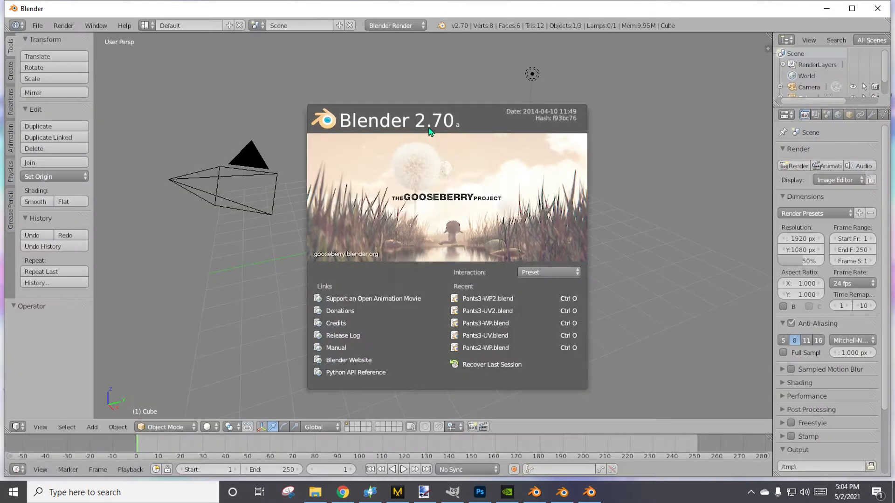
left_click(533, 73)
left_click(827, 8)
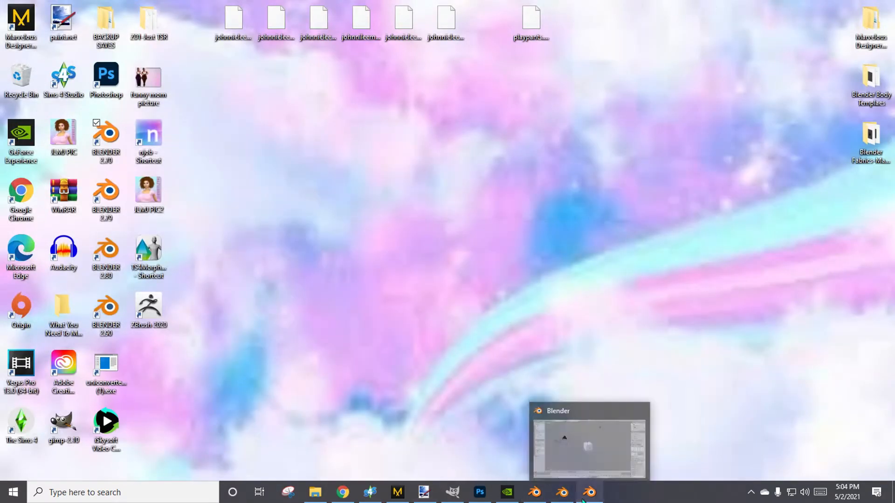
Bring the Blender 2.79 window back up for a look and minimize it again.
mouse_move(568, 500)
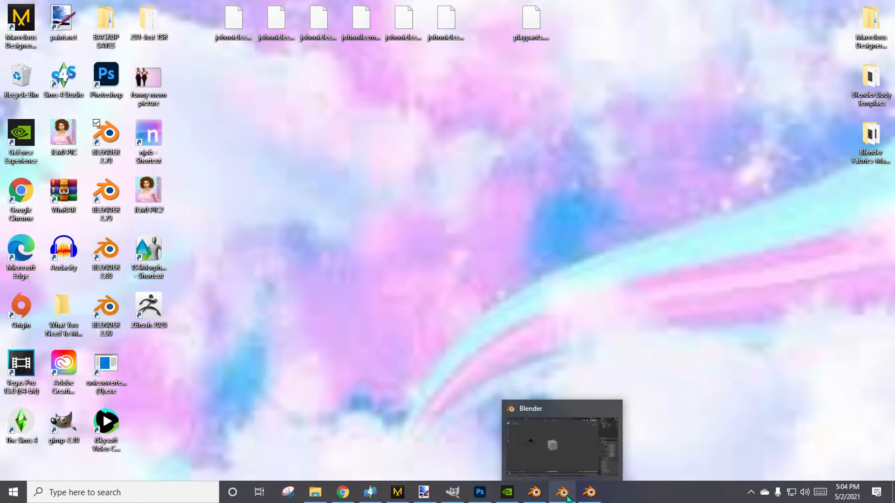
left_click(534, 498)
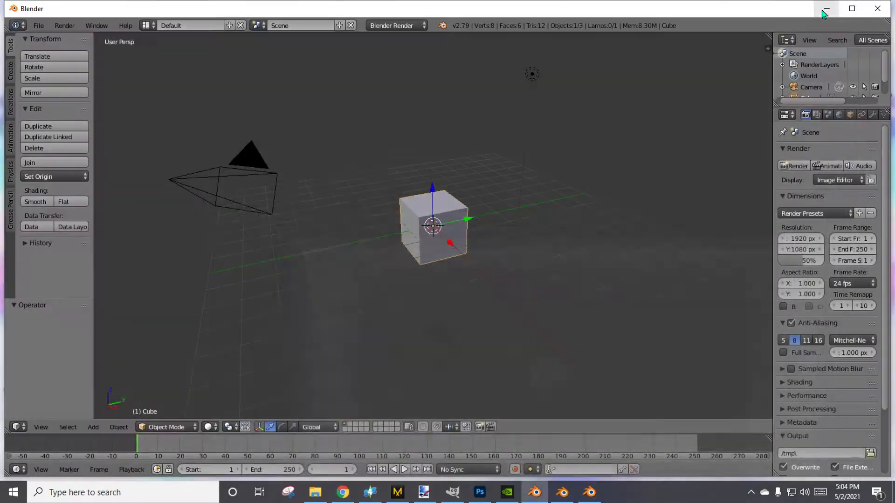
left_click(826, 10)
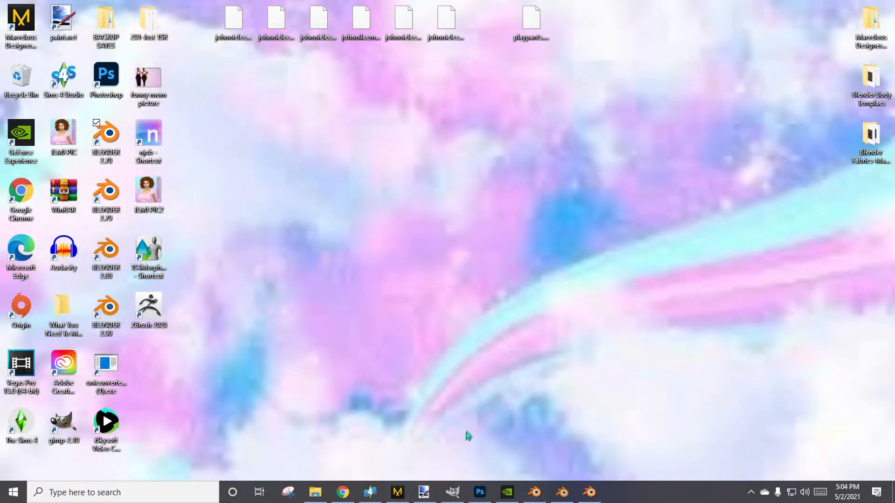
View the open GIMP, paint.net and Photoshop windows in turn, minimizing each one.
left_click(451, 497)
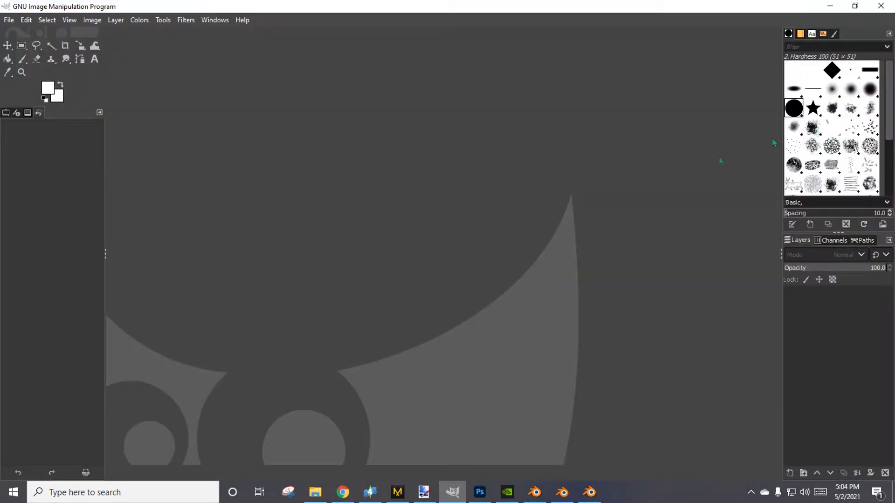
left_click(830, 6)
left_click(424, 492)
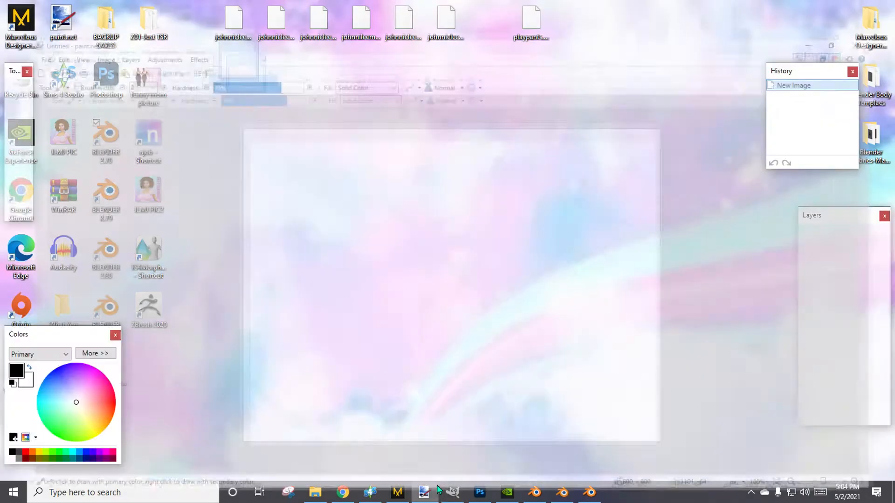
left_click(830, 6)
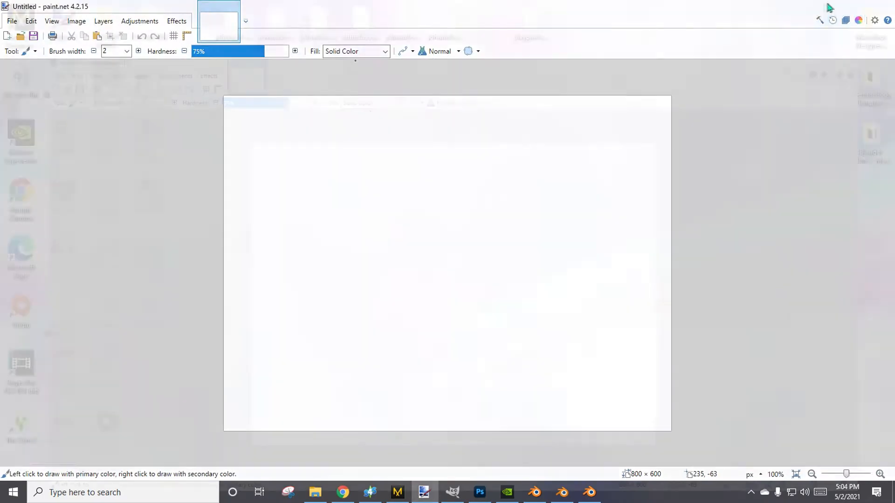
left_click(479, 493)
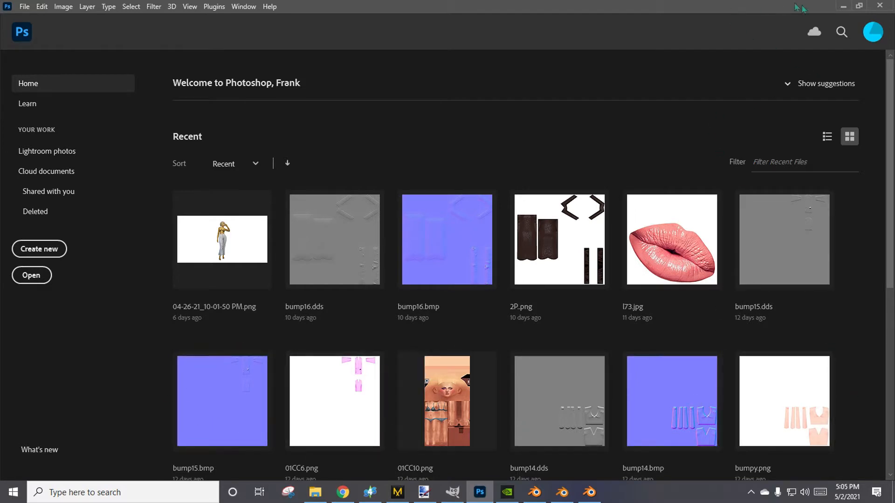
left_click(844, 6)
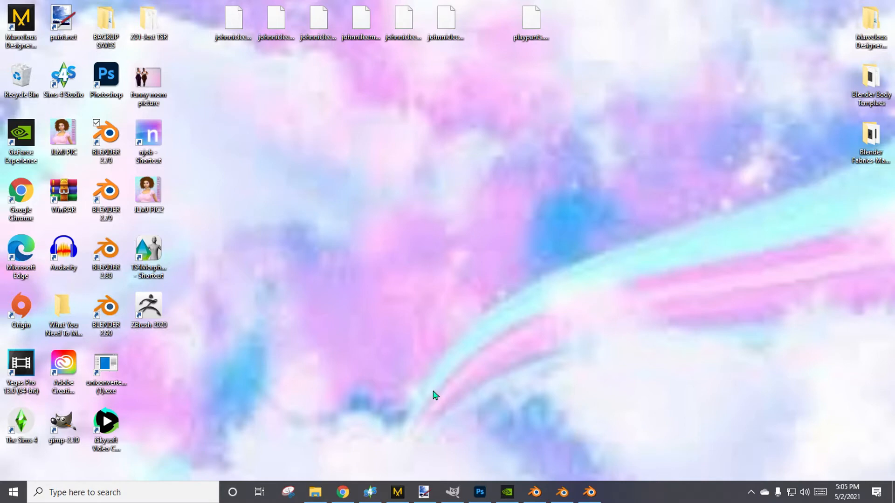
Switch to Marvelous Designer and delete the default avatar from the 3D garment window.
left_click(398, 492)
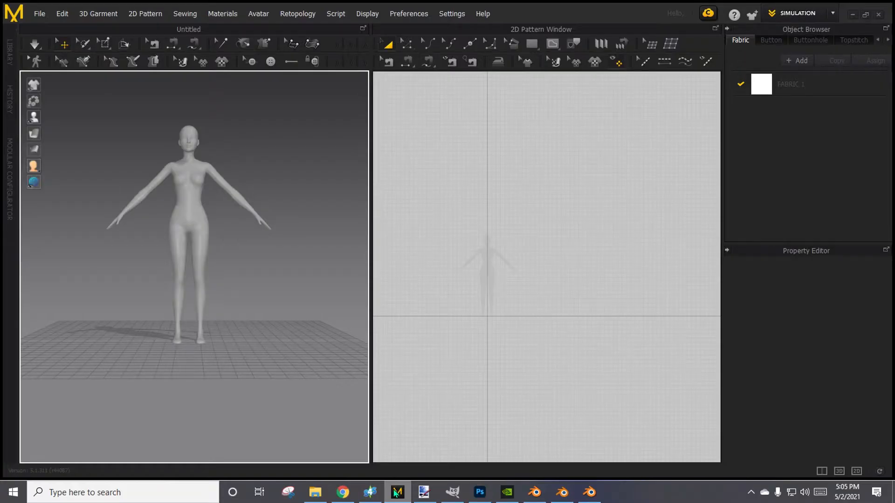
left_click(195, 178)
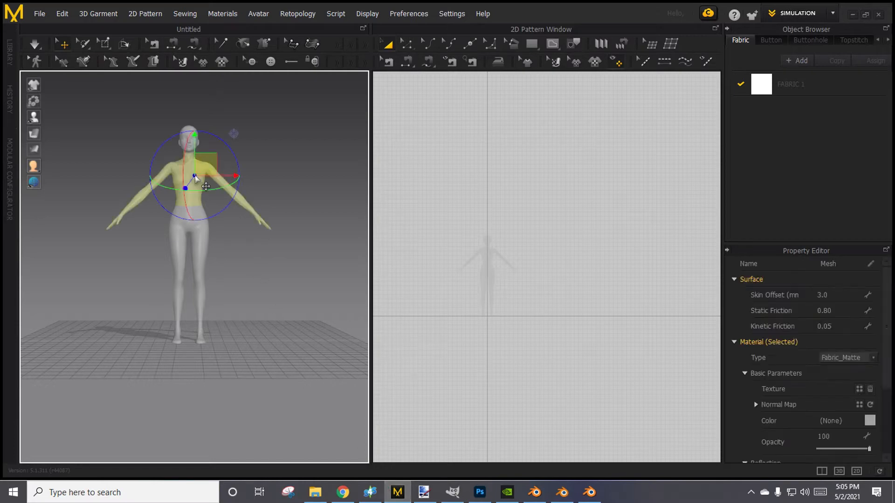
key("Delete")
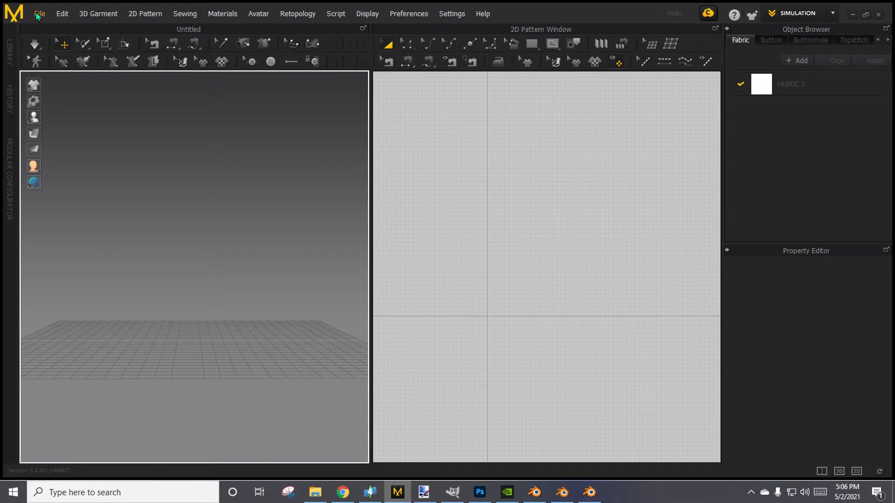
Examine how zooming in and out behaves in the empty 3D garment window.
scroll(230, 384, "down", 3)
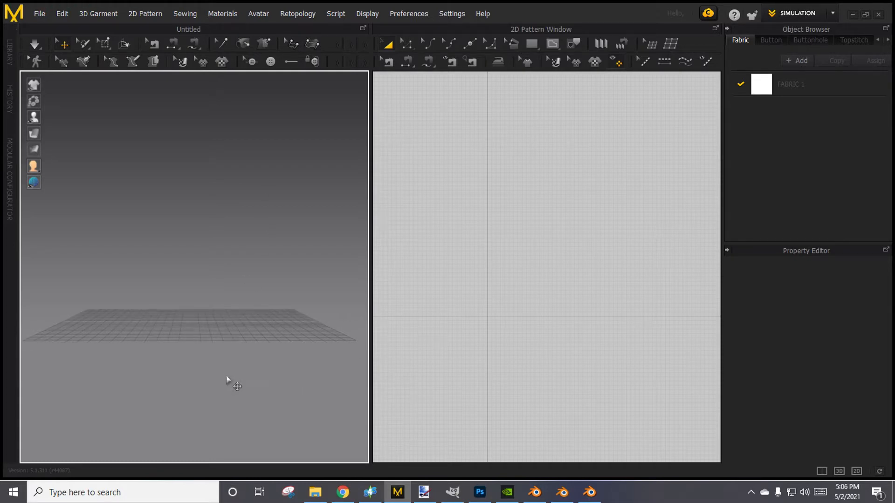
scroll(227, 380, "down", 5)
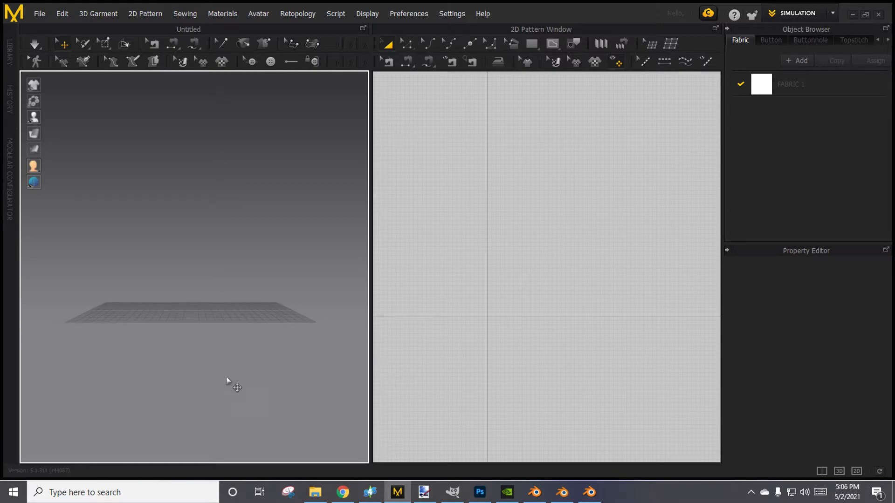
scroll(223, 395, "up", 9)
scroll(214, 417, "down", 3)
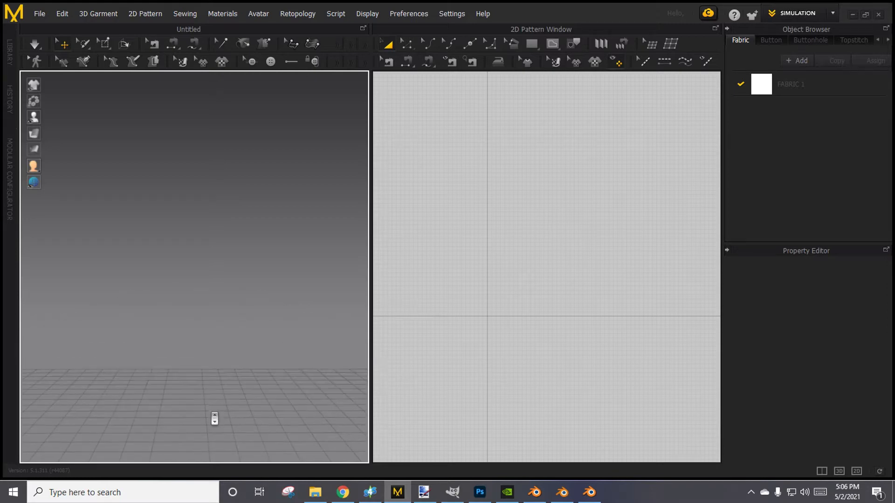
scroll(214, 418, "down", 2)
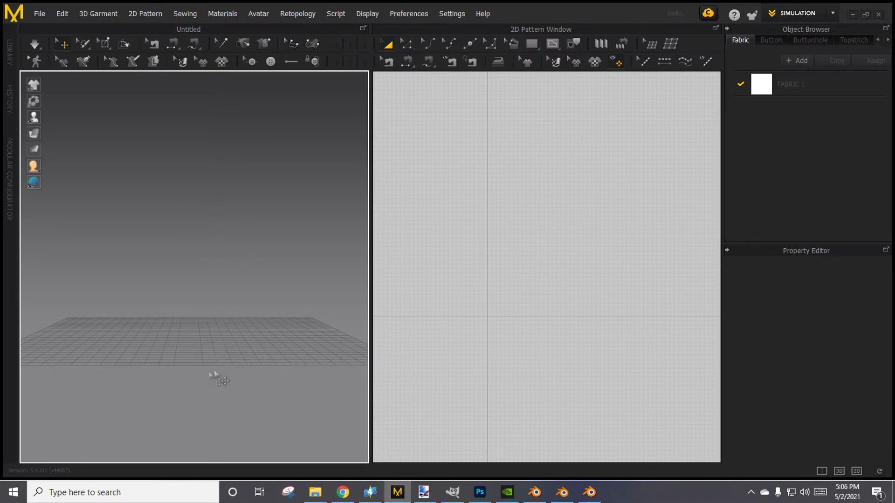
scroll(203, 359, "down", 4)
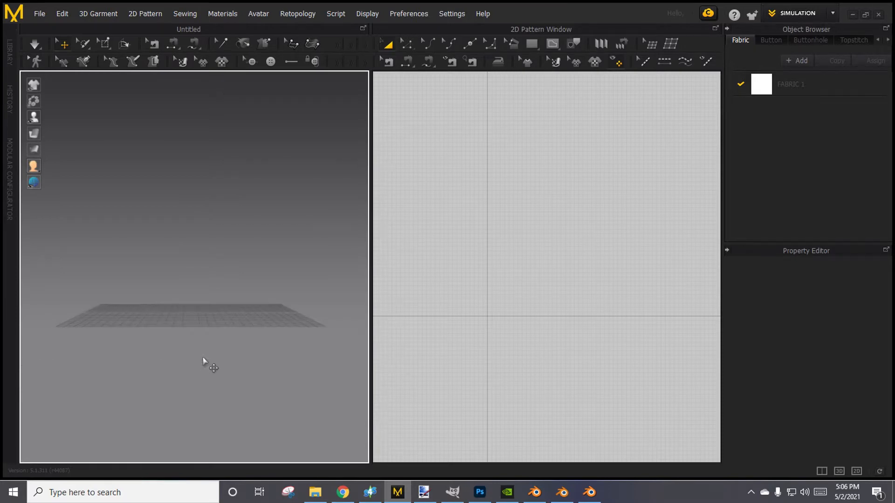
scroll(208, 375, "up", 5)
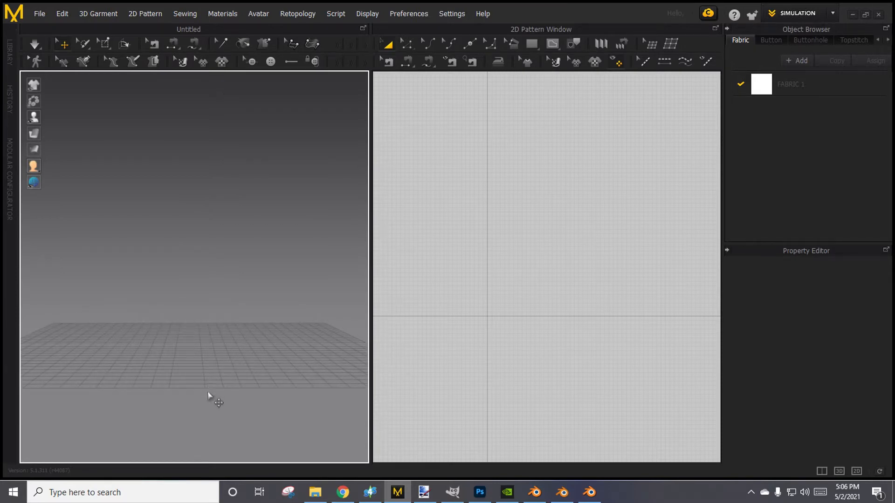
scroll(212, 400, "down", 5)
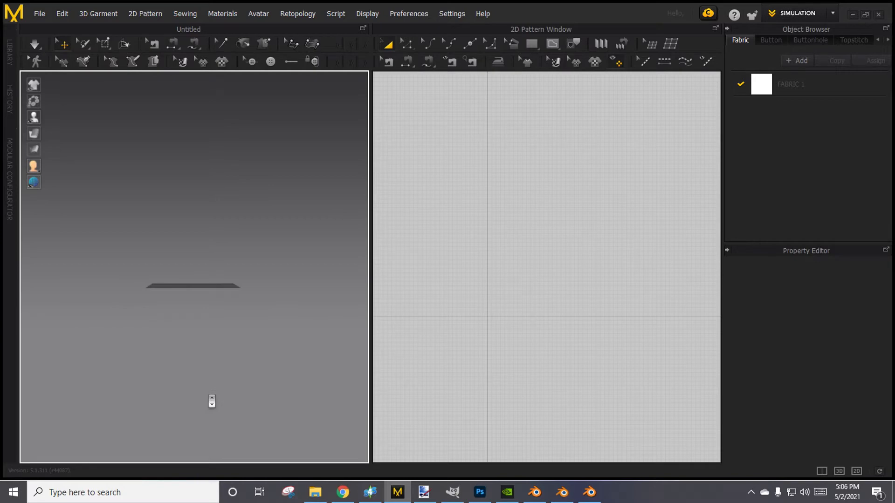
scroll(212, 401, "up", 5)
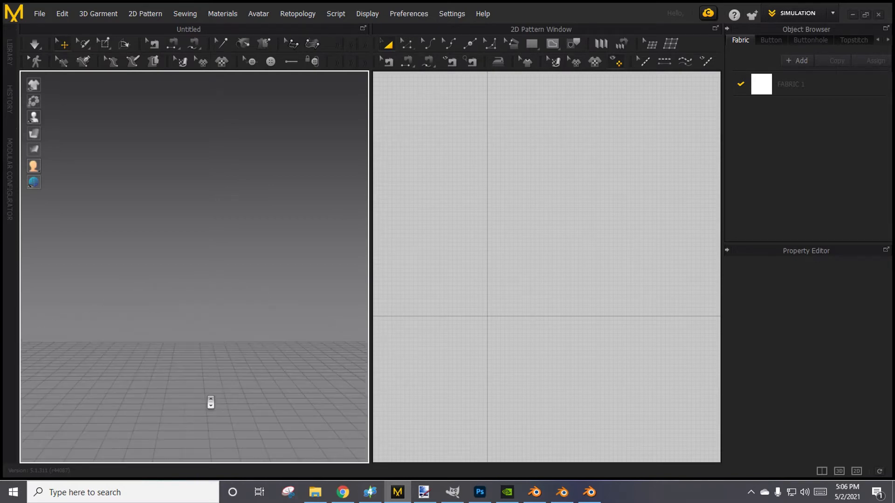
Set the zoom direction to Forward in the view controls of the user settings.
left_click(452, 15)
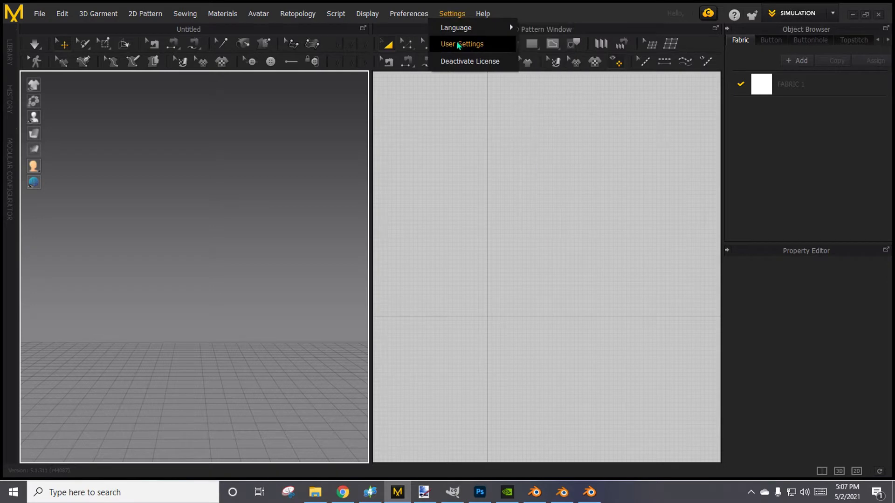
left_click(458, 45)
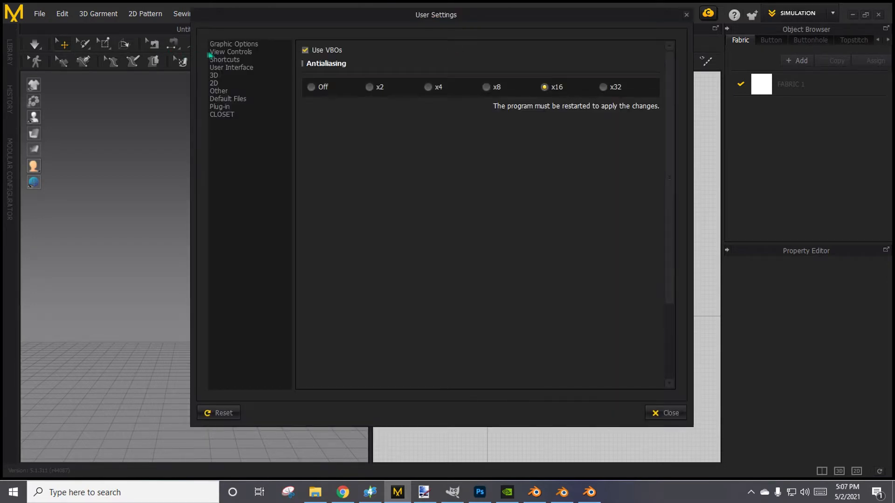
left_click(222, 53)
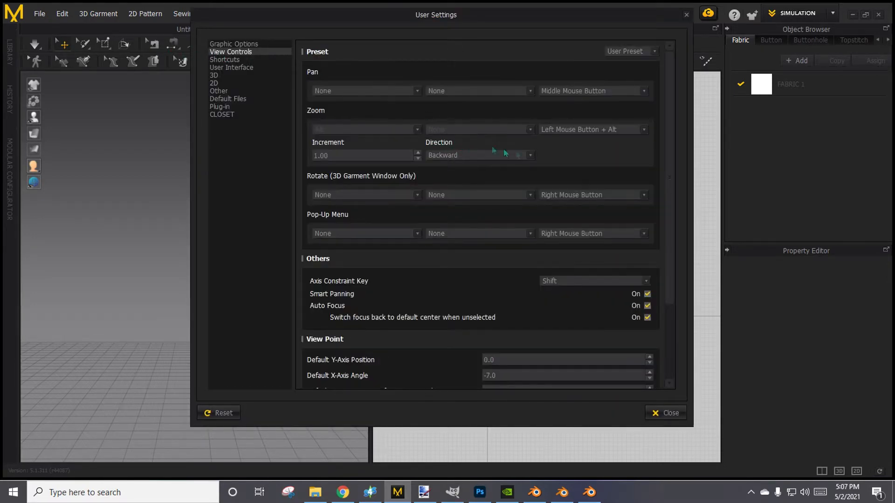
left_click(530, 157)
left_click(527, 157)
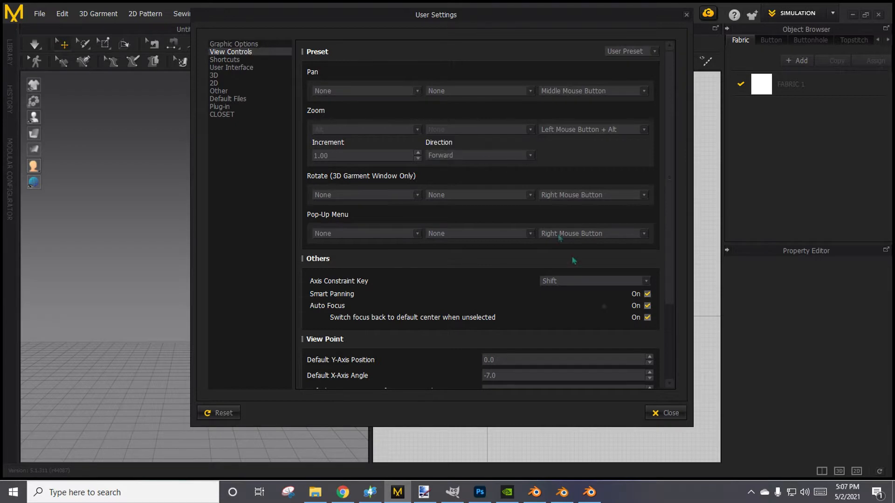
Close the user settings and add the [EA]Female Avatar.avt avatar to the empty scene, leaving it unselected.
left_click(665, 412)
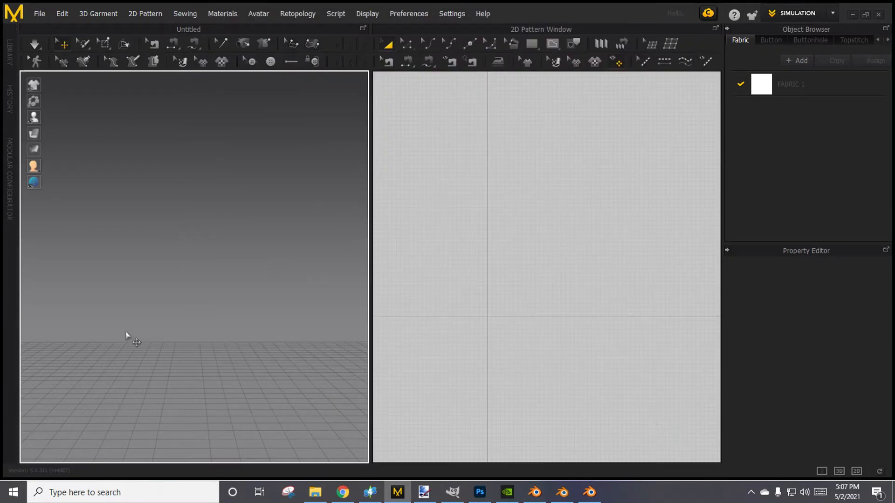
middle_click_drag(474, 302, 504, 290)
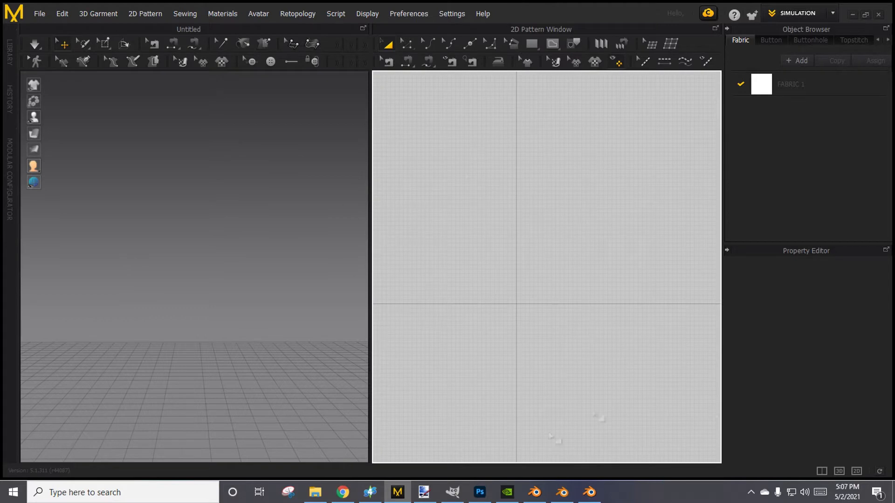
left_click(40, 14)
mouse_move(54, 63)
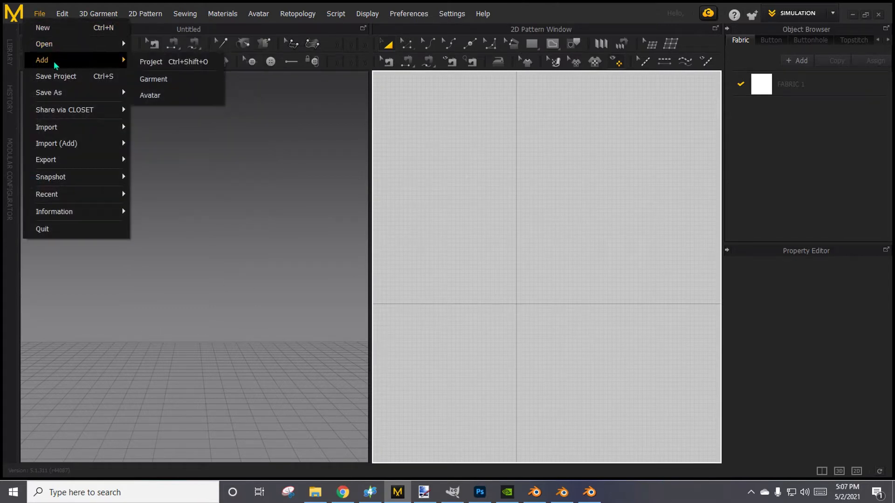
left_click(151, 95)
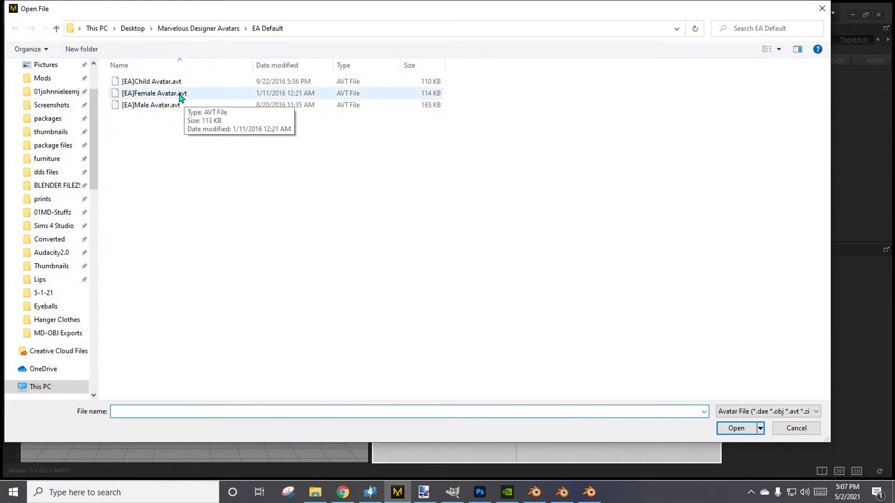
double_click(179, 94)
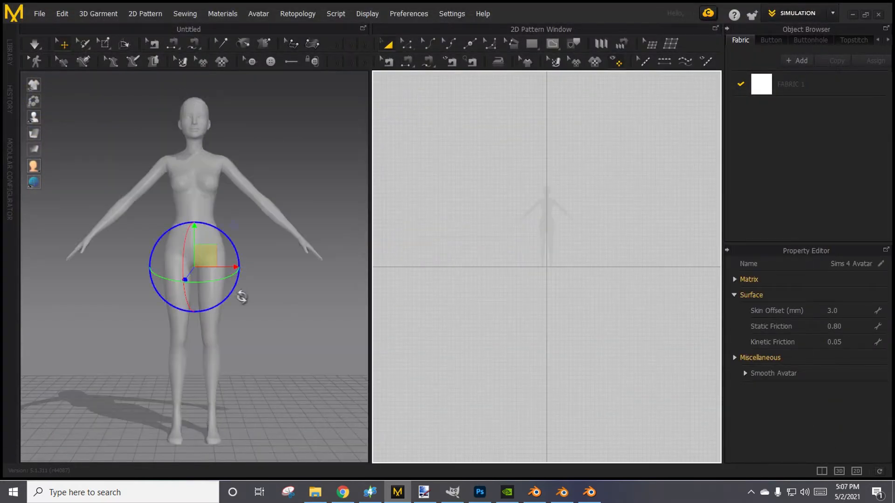
right_click_drag(239, 296, 271, 312)
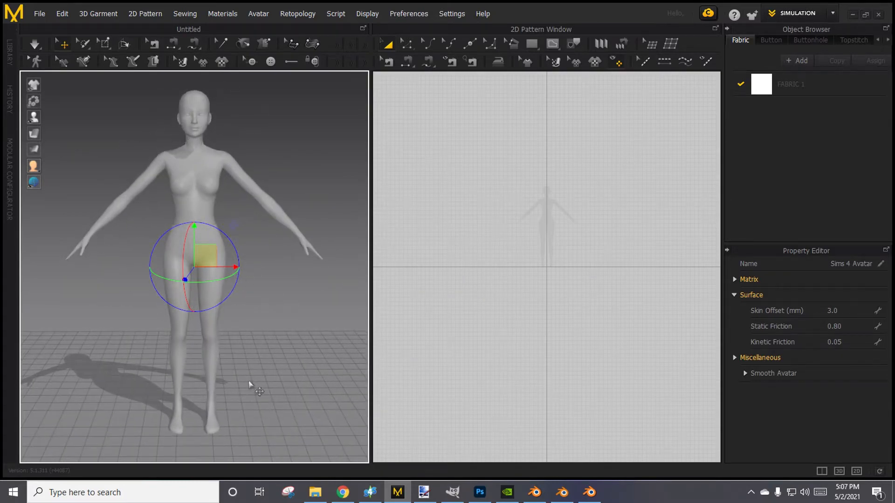
left_click(275, 130)
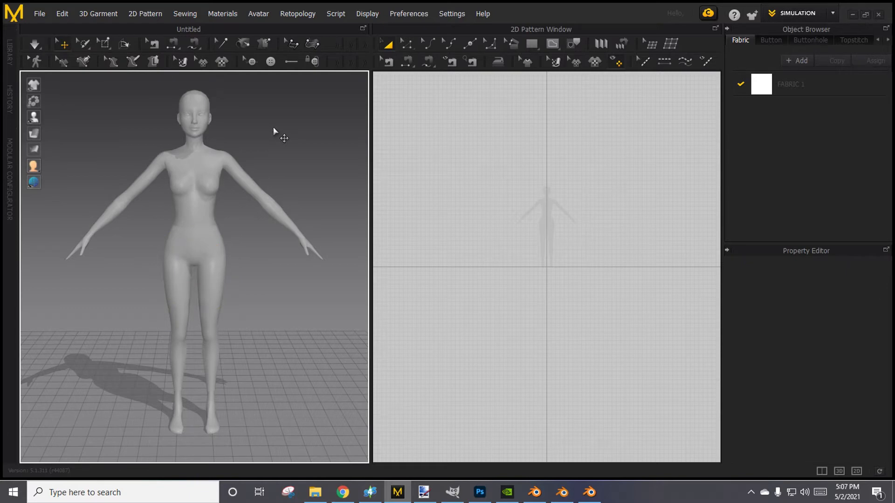
Examine the avatar in the 3D garment window and its full silhouette in the 2D pattern window.
right_click_drag(313, 299, 324, 292)
right_click(320, 287)
left_click(299, 259)
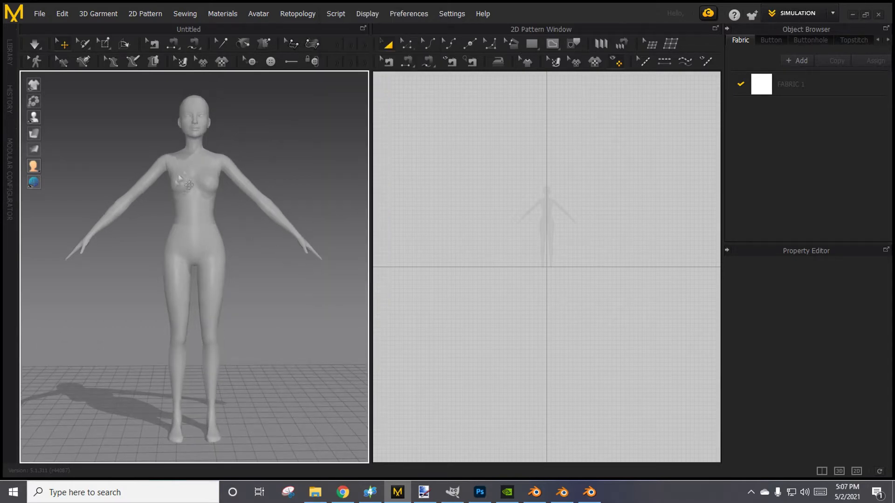
scroll(613, 323, "up", 5)
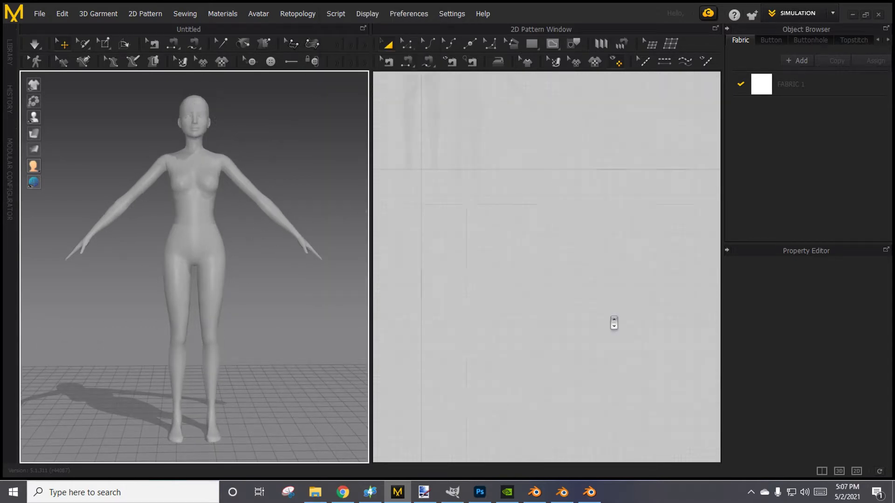
middle_click_drag(438, 89, 540, 267)
scroll(540, 267, "up", 4)
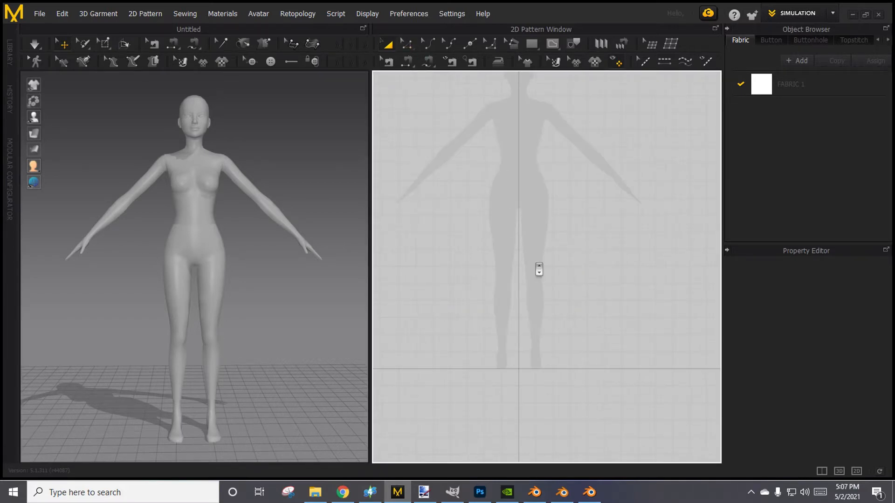
scroll(486, 226, "down", 2)
scroll(535, 278, "down", 3)
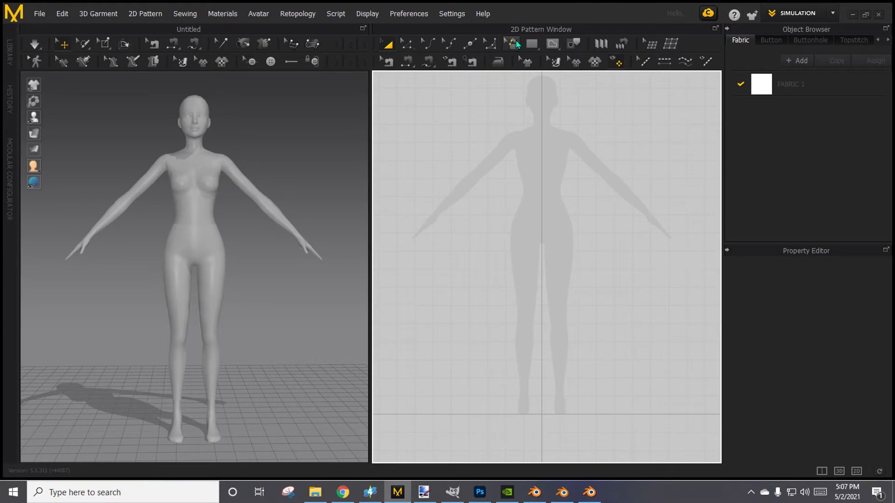
Draw a rectangular pattern piece about 1050 mm tall over one leg of the silhouette, from the waist to above the ankle, ending at the center line.
left_click(531, 44)
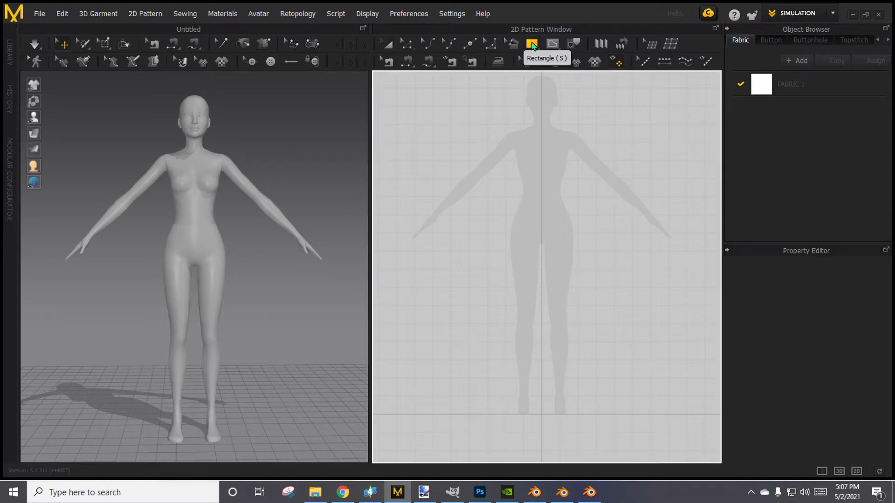
left_click(532, 45)
left_click(548, 61)
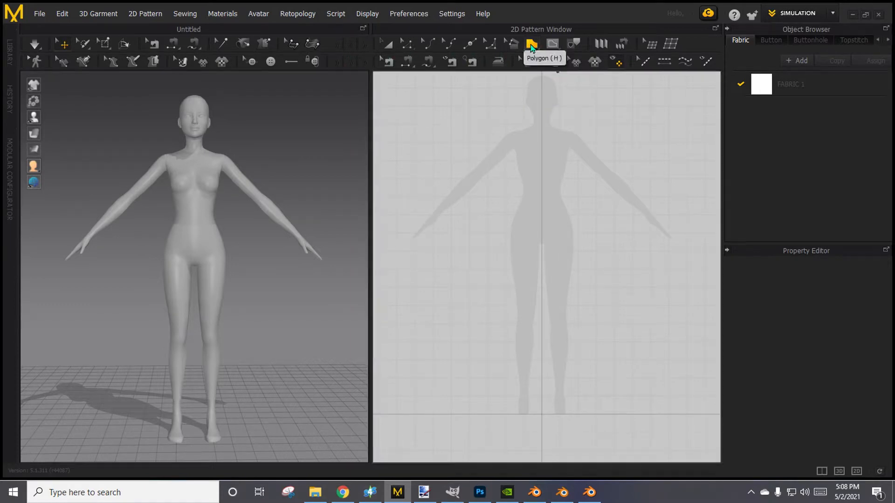
left_click(531, 45)
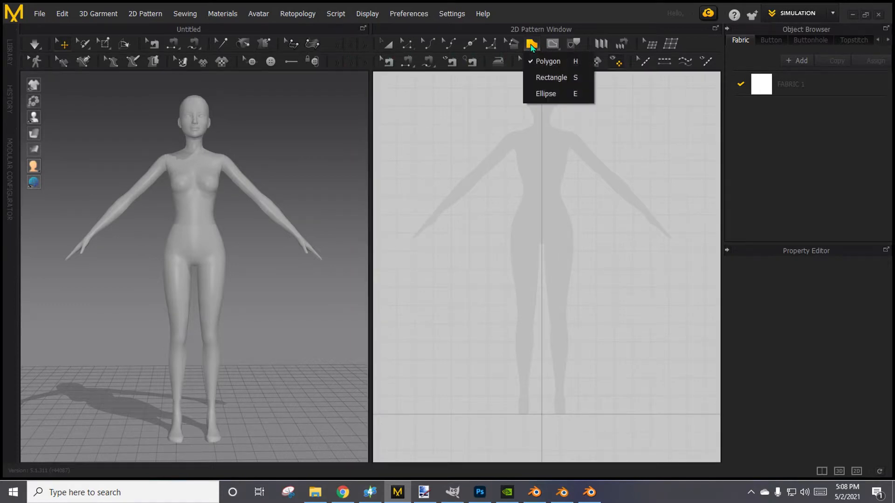
left_click(547, 78)
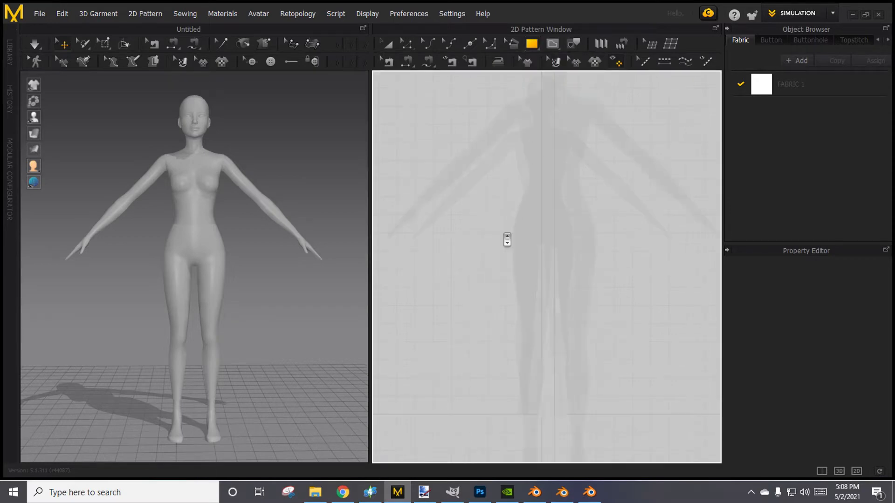
scroll(507, 240, "up", 5)
right_click_drag(523, 244, 441, 203)
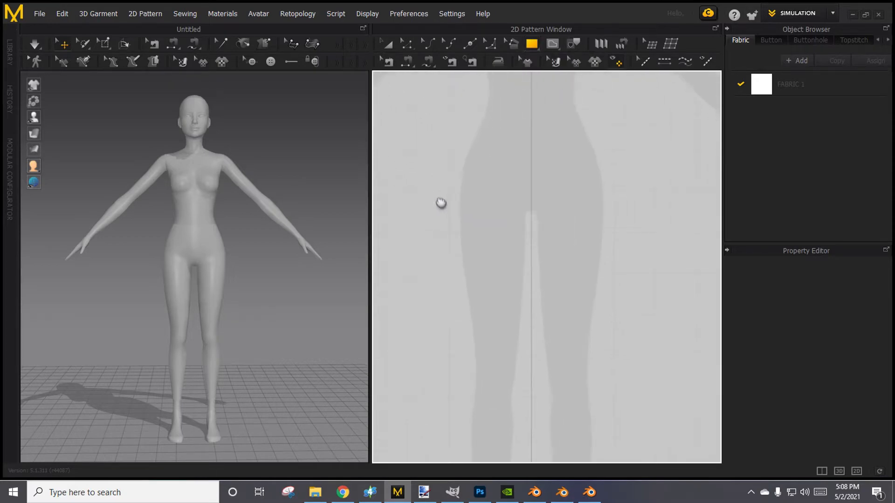
scroll(462, 112, "down", 1)
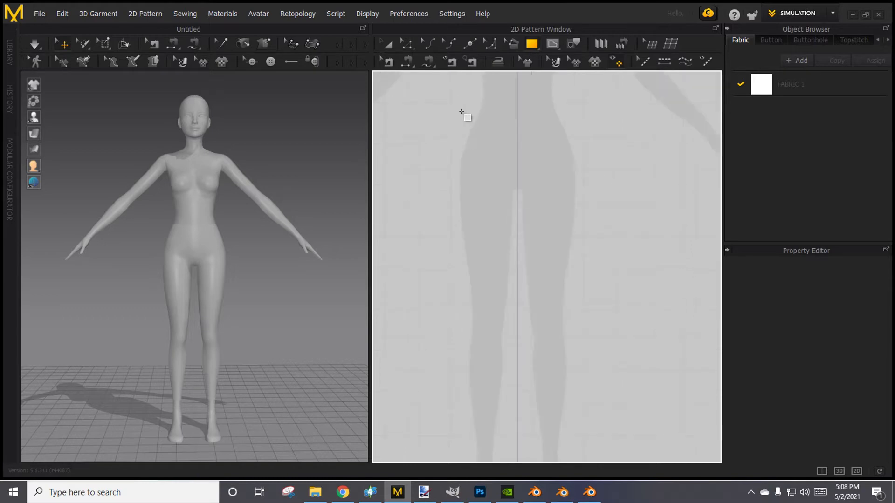
scroll(471, 94, "down", 3)
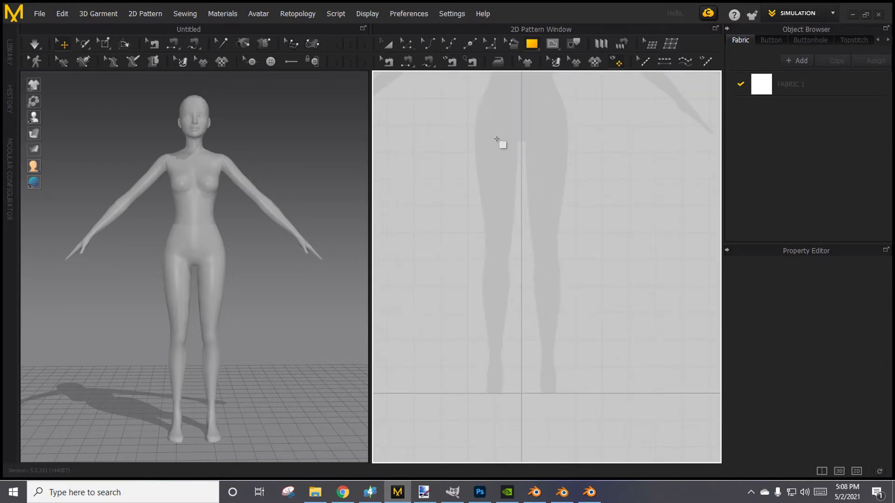
scroll(501, 182, "up", 3)
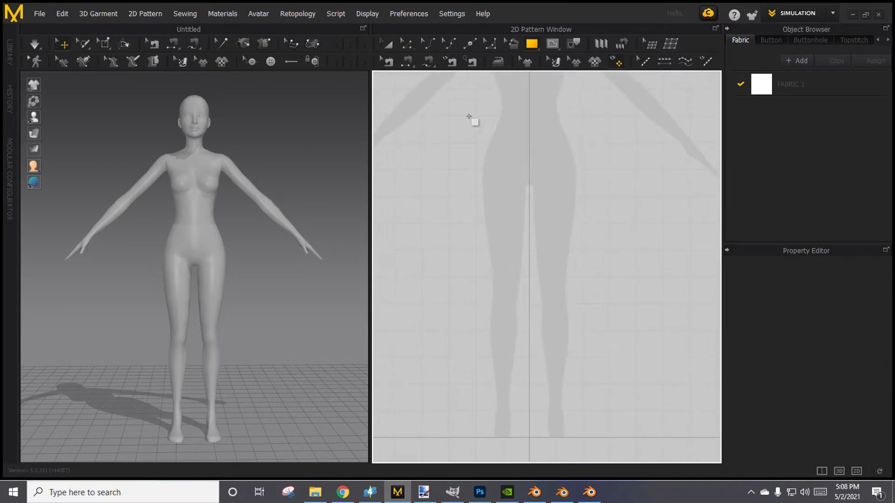
mouse_move(463, 115)
left_mouse_down()
mouse_move(513, 170)
mouse_move(533, 294)
mouse_move(518, 461)
mouse_move(531, 398)
left_mouse_up()
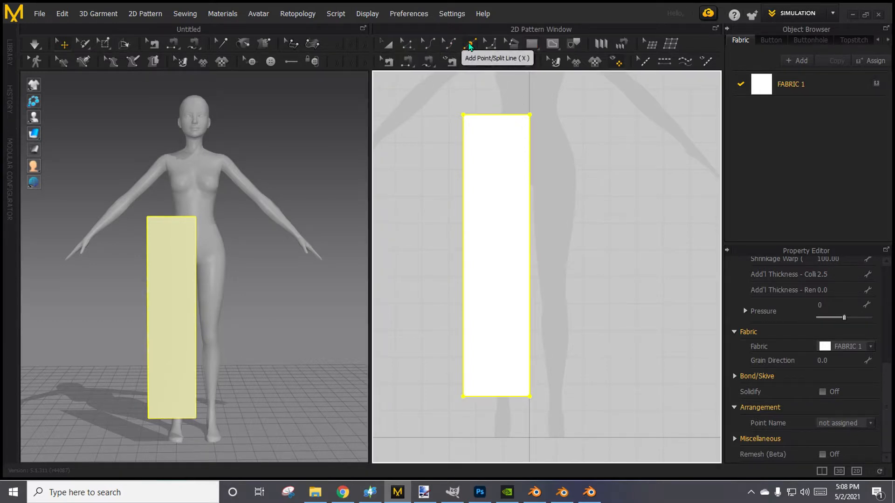
left_click(388, 45)
left_click(446, 157)
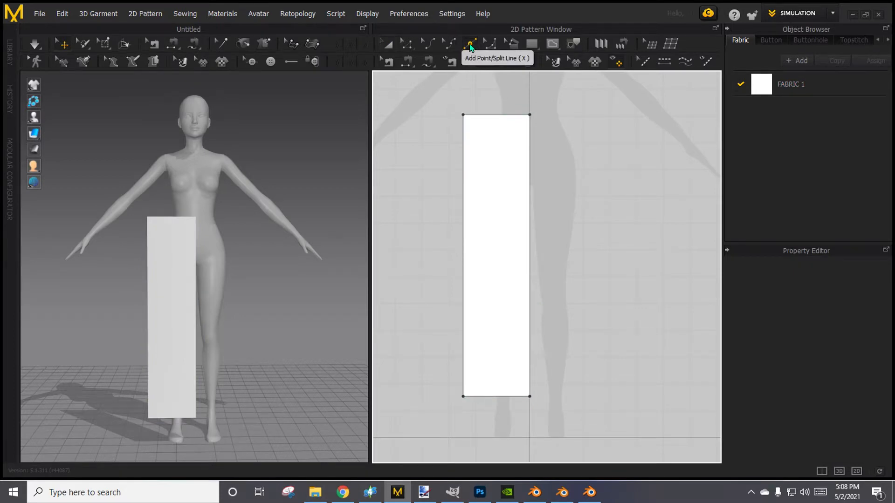
Add two points to the rectangle's inner edge, one about 96 mm below the top corner and another about 192 mm below the first.
left_click(470, 46)
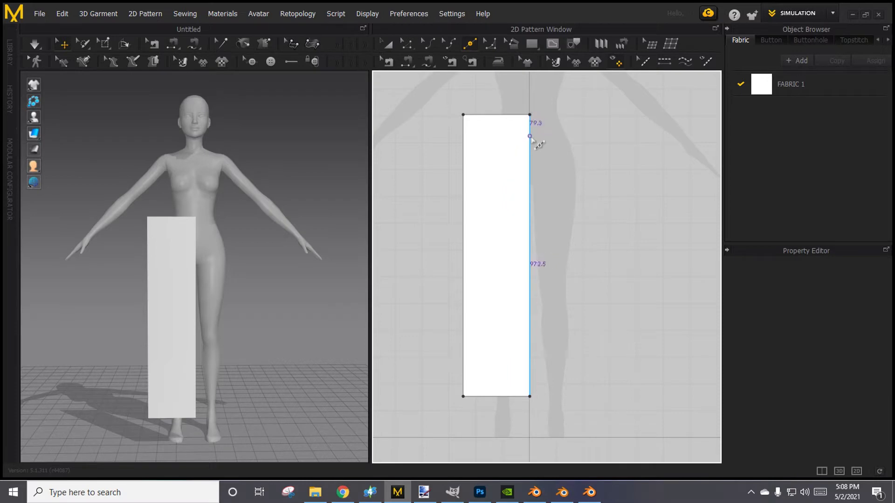
left_click(530, 140)
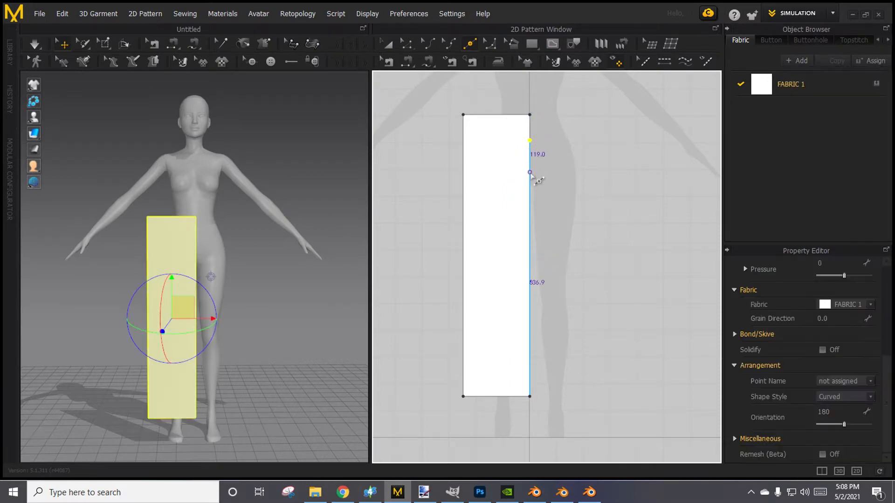
left_click(530, 175)
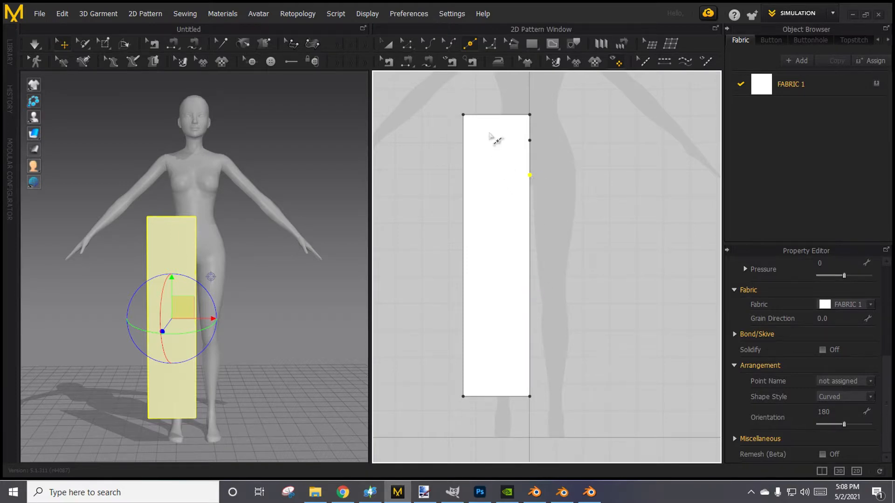
key("ctrl+z")
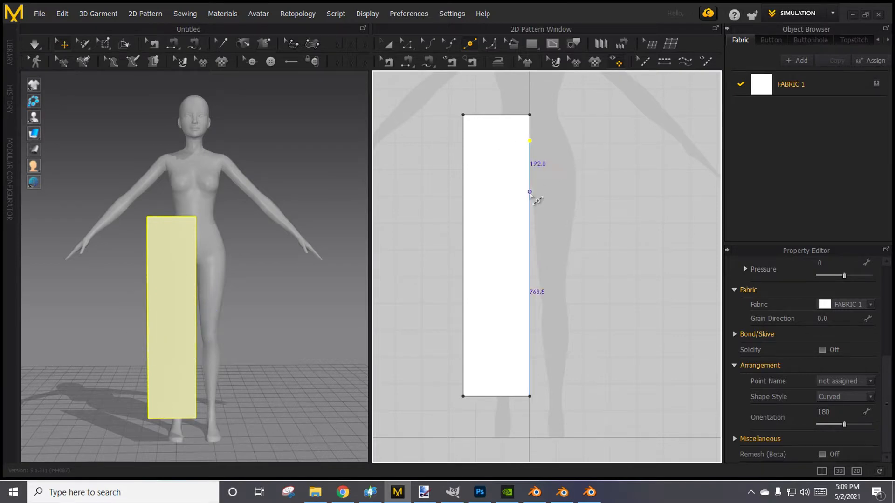
left_click(530, 192)
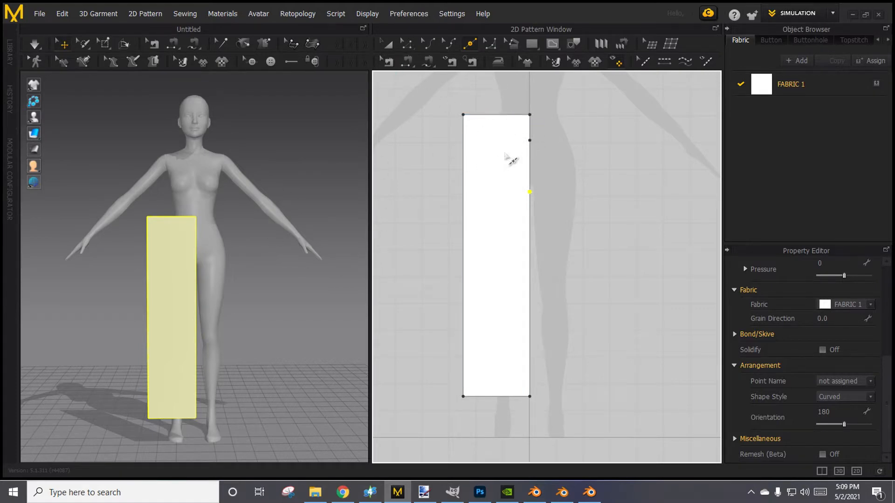
Move the upper added point down along the inner edge to about 135 mm below the top corner.
left_click(407, 45)
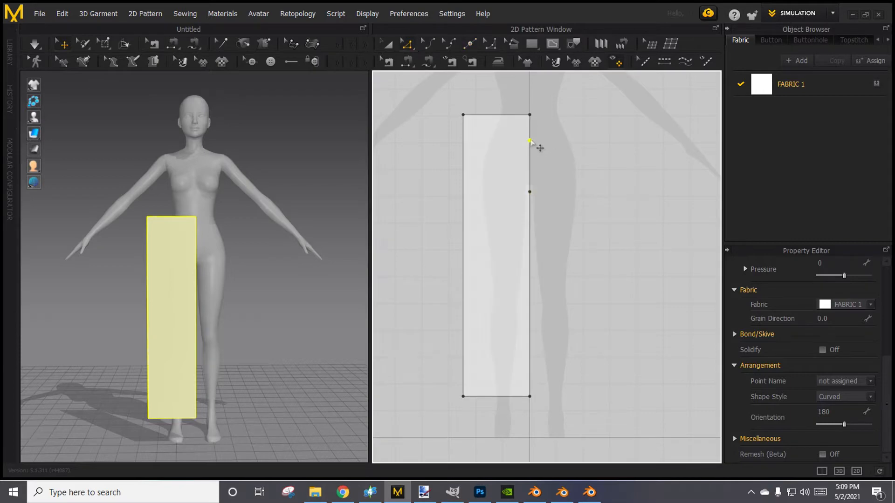
left_click(532, 148)
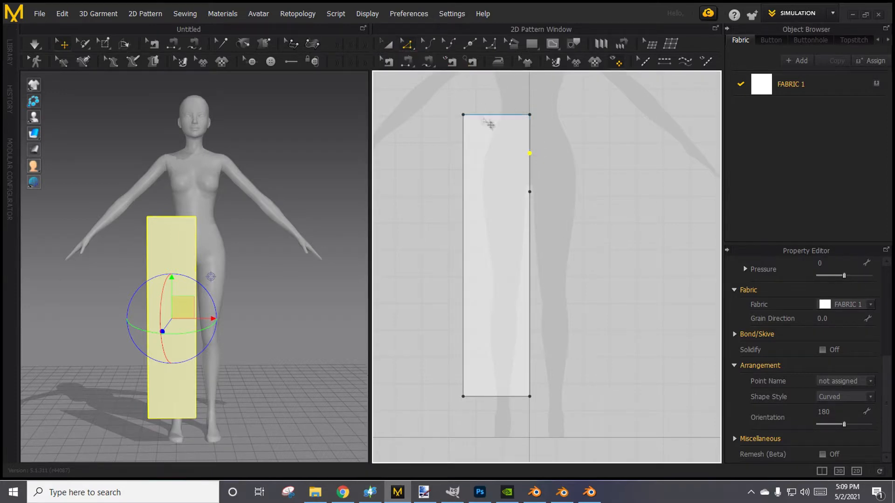
scroll(536, 186, "up", 3)
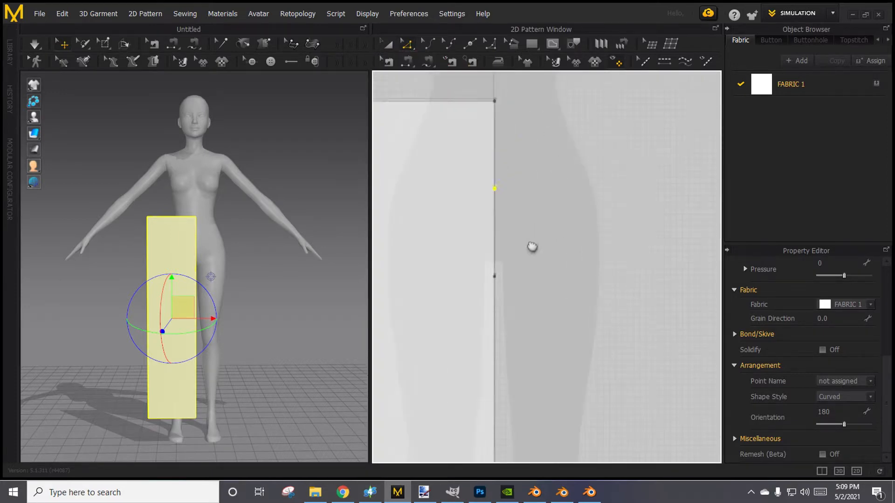
left_click(492, 196)
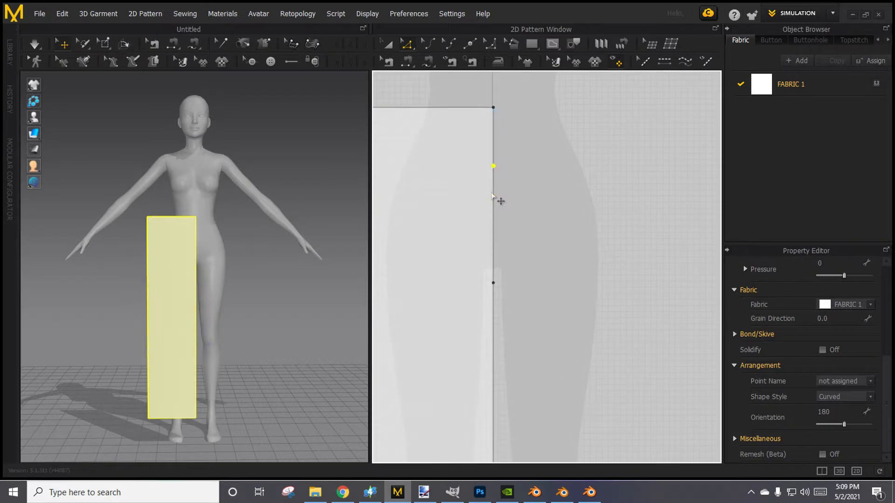
left_click_drag(493, 166, 493, 189)
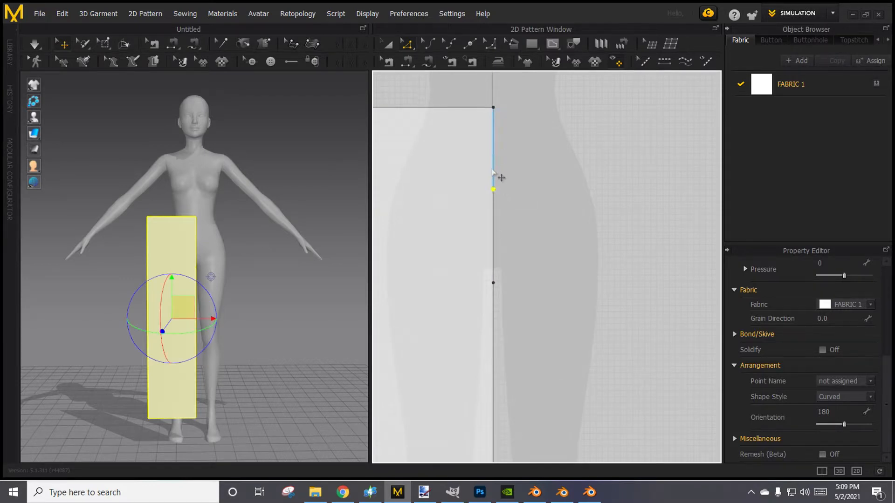
Shift the top segment of the inner edge away from the center line so the segment below it slants toward the crotch, and deselect the pattern.
left_click(493, 156)
left_click_drag(493, 156, 456, 150)
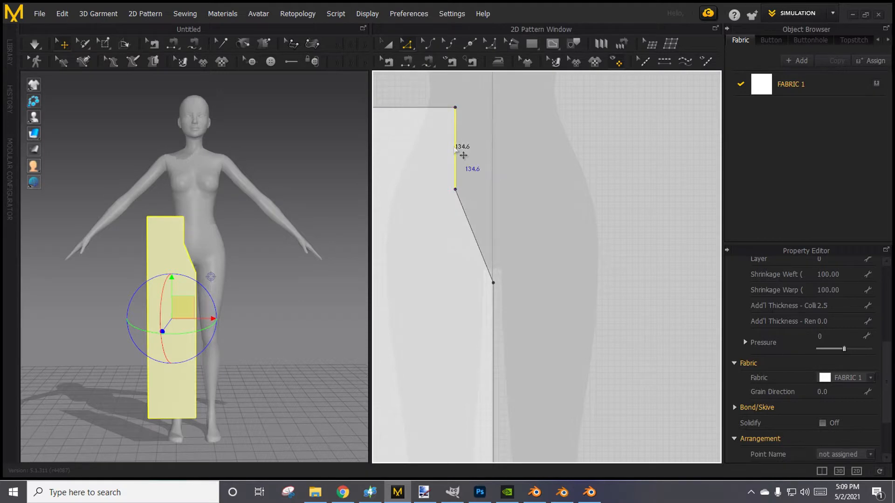
scroll(496, 199, "down", 3)
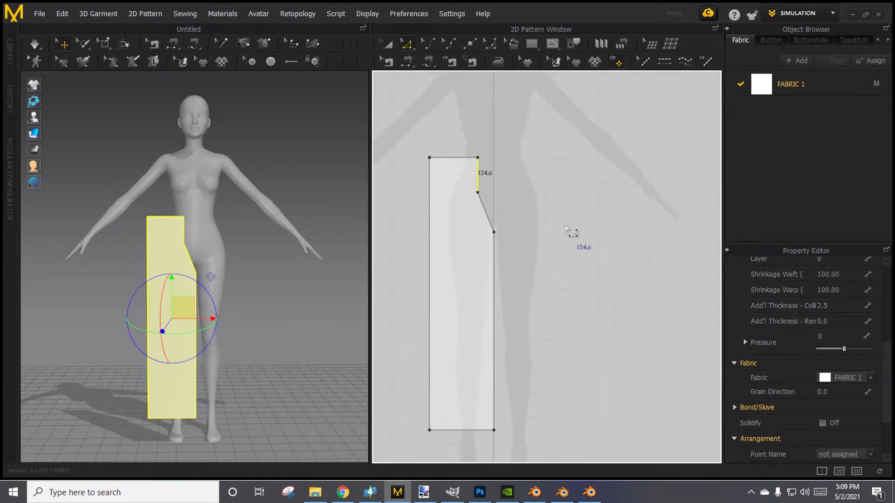
left_click(569, 229)
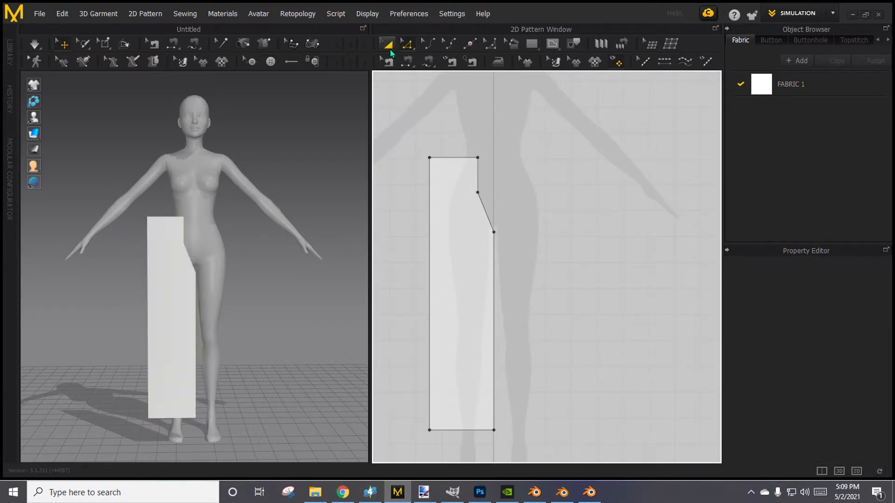
left_click(389, 46)
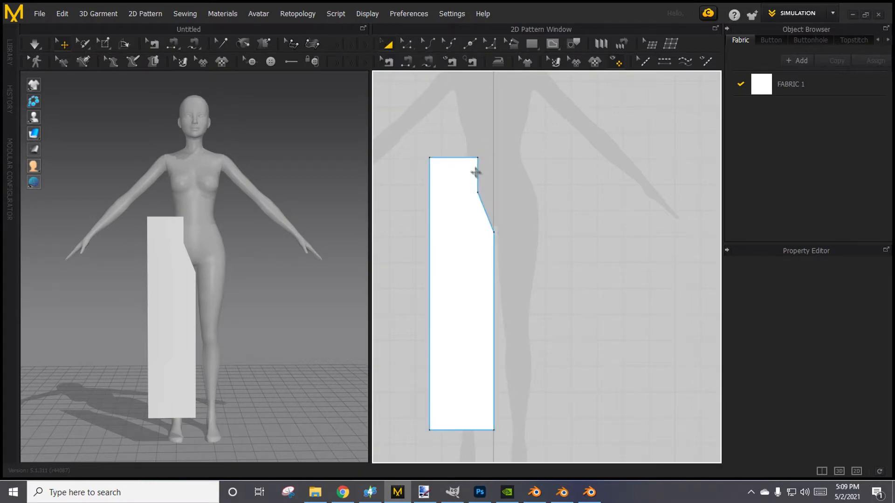
Clone the leg piece as a symmetric pattern with sewing, placed about 278 mm over on the other side of the center line.
left_click(474, 171)
right_click(457, 174)
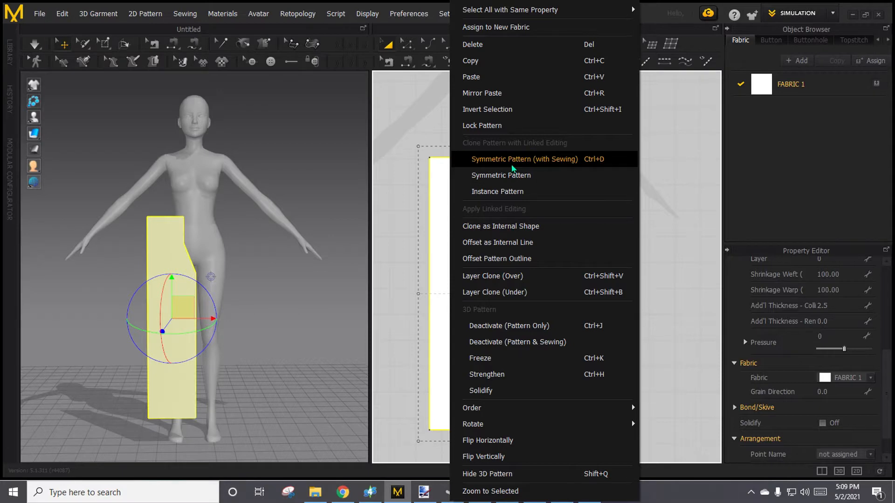
left_click(512, 167)
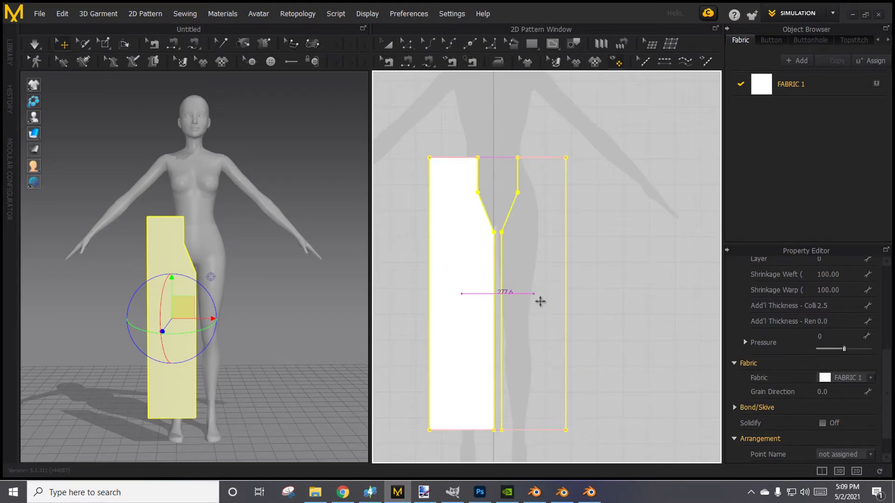
left_click(539, 301)
left_click(627, 292)
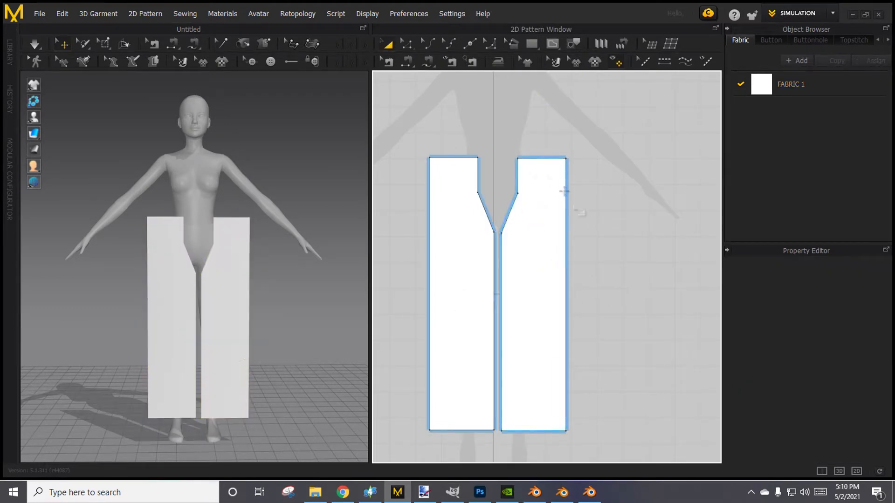
Select both leg pieces in the 3D view and move them closer to the front of the avatar.
mouse_move(280, 333)
right_mouse_down()
mouse_move(78, 339)
mouse_move(144, 324)
mouse_move(149, 331)
mouse_move(297, 334)
mouse_move(272, 336)
right_mouse_up()
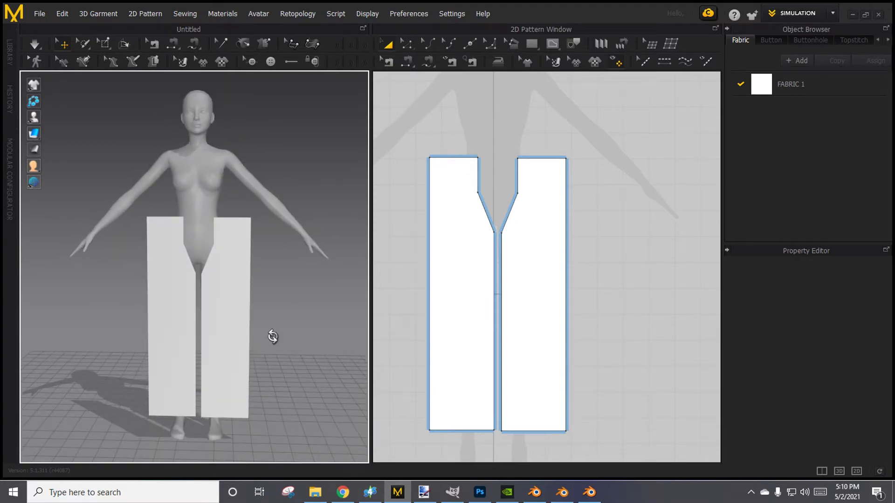
left_click(177, 282)
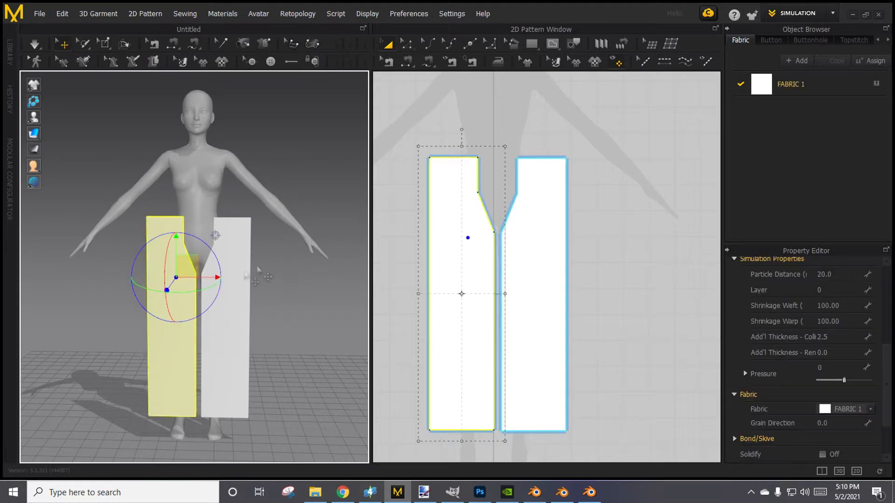
left_click(246, 259, "shift")
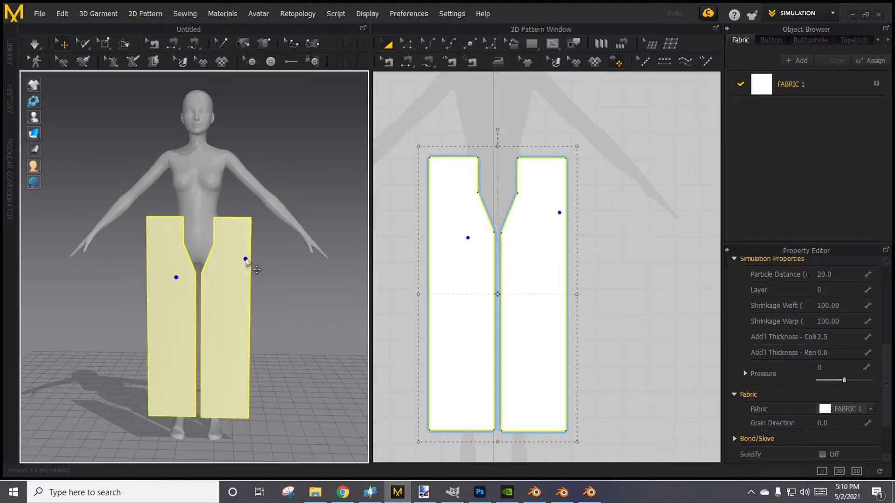
right_click_drag(291, 260, 166, 248)
right_click_drag(242, 269, 236, 330)
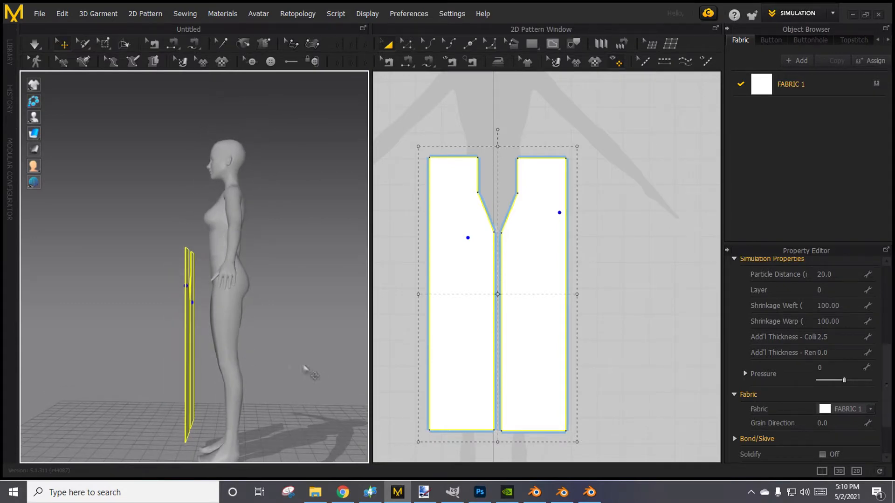
left_click(190, 325)
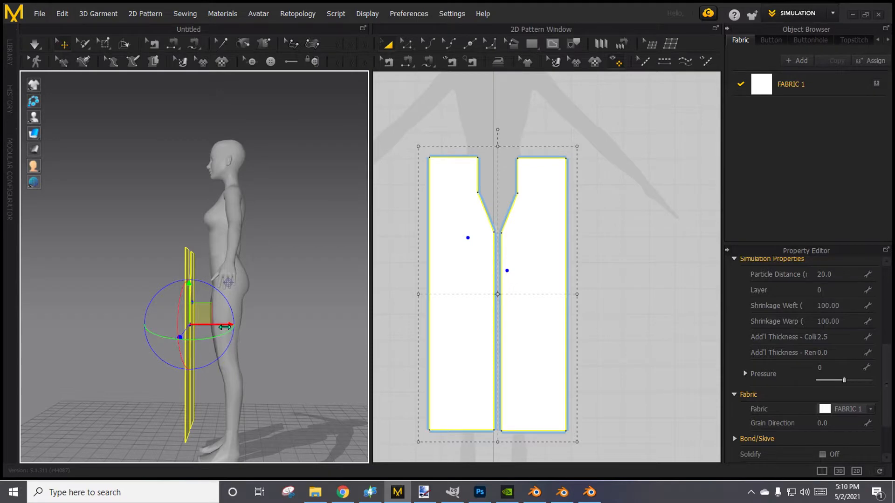
mouse_move(224, 327)
left_mouse_down()
mouse_move(317, 326)
mouse_move(195, 311)
mouse_move(226, 310)
left_mouse_up()
mouse_move(135, 321)
right_mouse_down()
mouse_move(182, 347)
mouse_move(144, 333)
right_mouse_up()
left_click(191, 347)
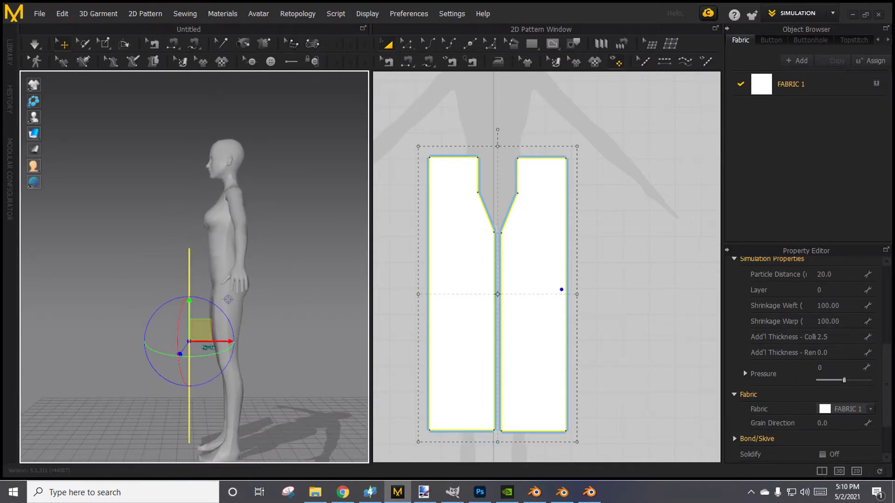
left_click_drag(213, 345, 232, 345)
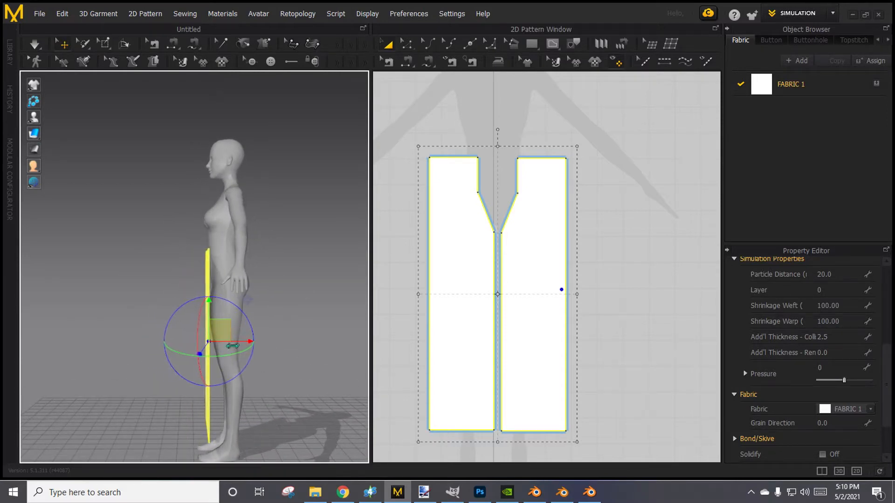
right_click_drag(231, 345, 208, 331)
Copy the two front leg pieces and paste the copies behind the avatar.
right_click(193, 289)
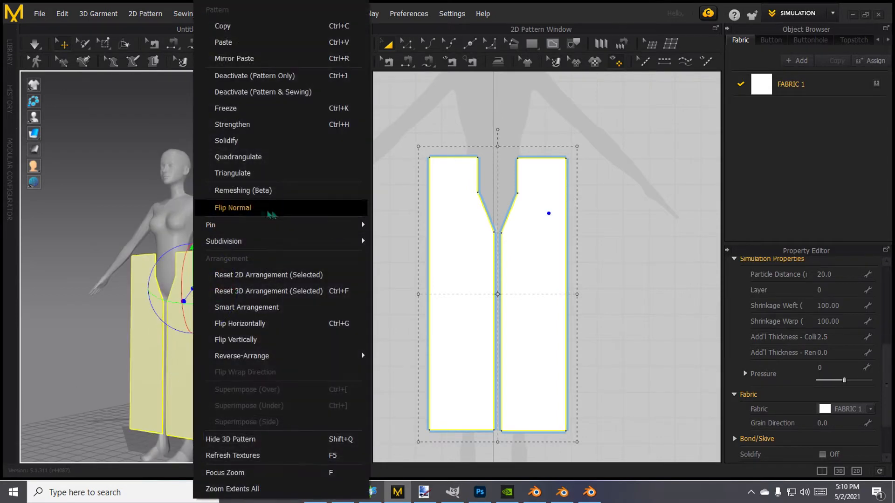
left_click(242, 31)
right_click_drag(266, 278, 181, 289)
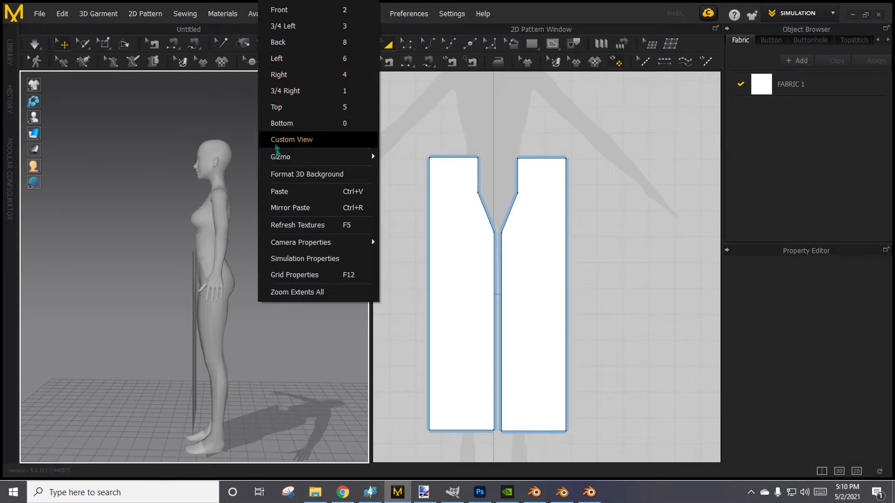
left_click(280, 192)
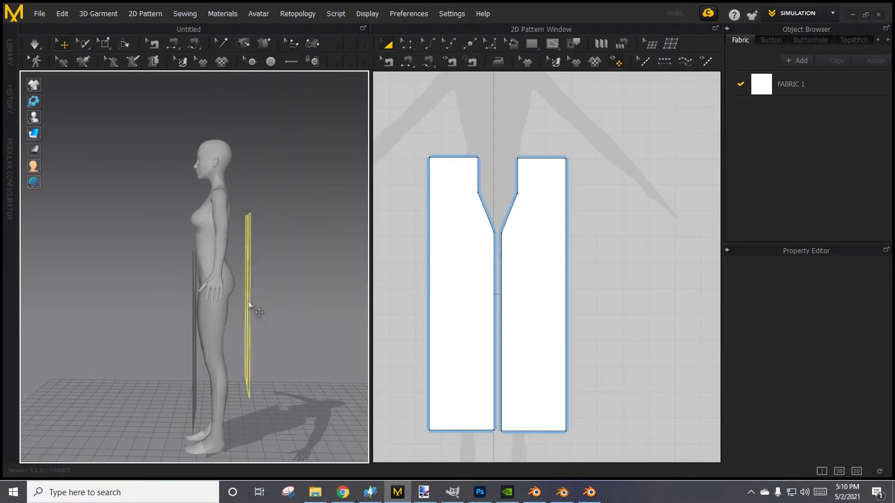
left_click(238, 347)
Shift the pasted back pieces sideways and raise them to line up with the front pair.
right_click_drag(239, 355, 172, 297)
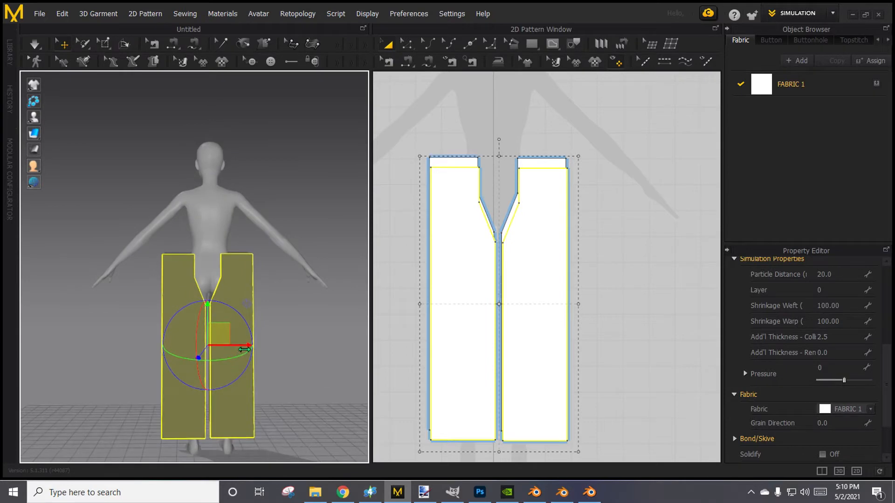
left_click_drag(244, 349, 249, 349)
right_click_drag(287, 350, 314, 361)
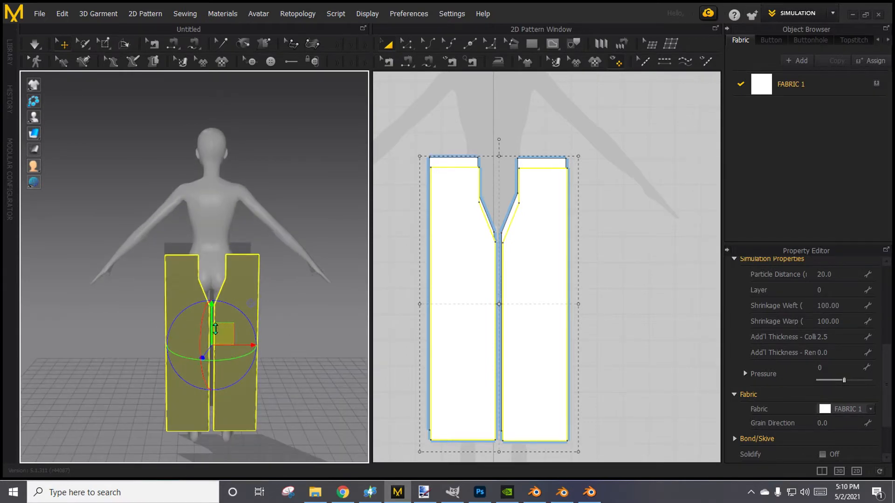
left_click_drag(215, 328, 214, 320)
left_click(287, 337)
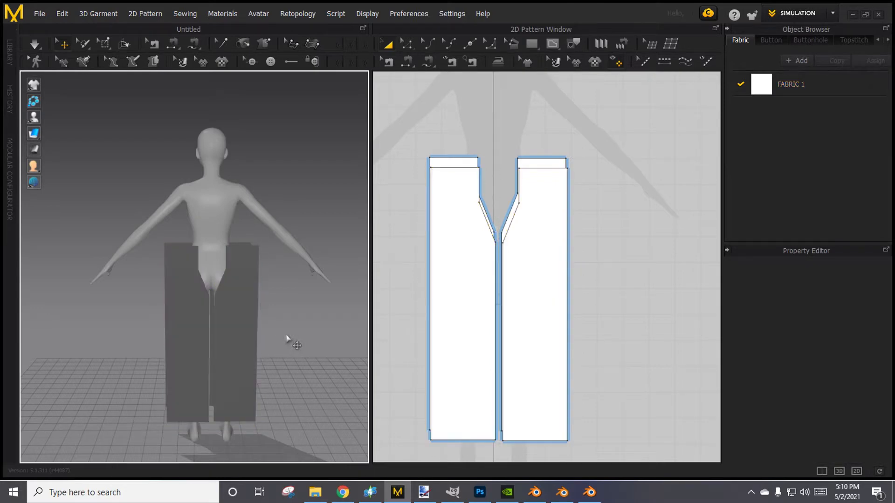
Flip both back pieces horizontally in 3D and move their 2D patterns well clear of the front pair, beside the avatar silhouette.
left_click(185, 323)
left_click(230, 353, "shift")
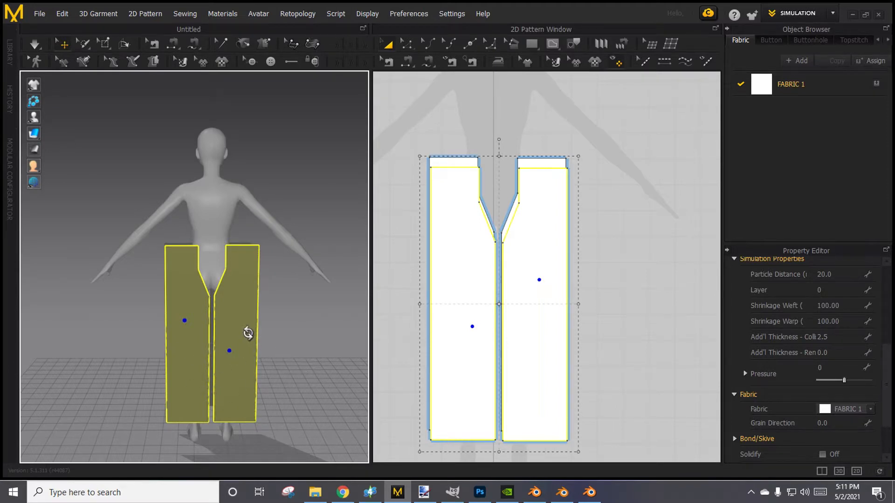
right_click(248, 334)
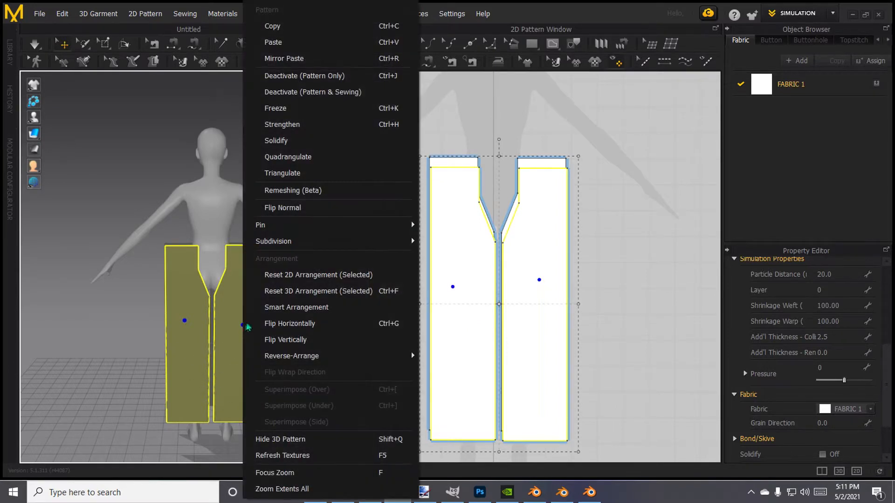
left_click(288, 329)
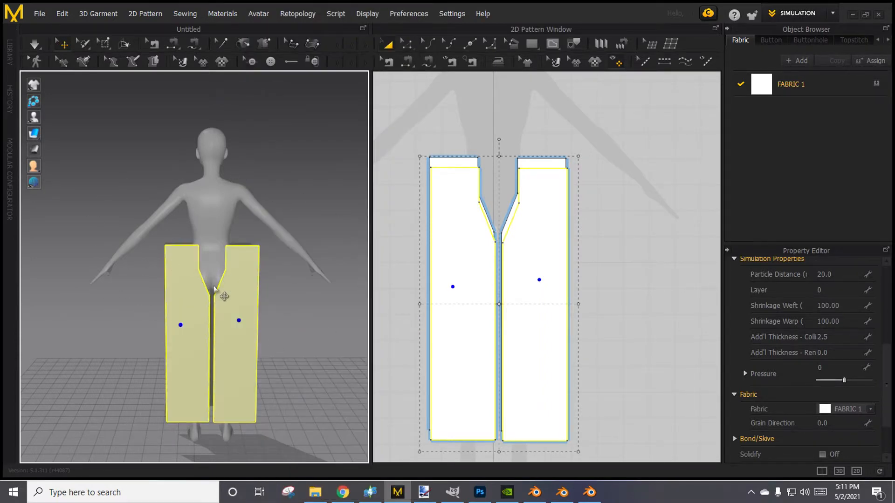
right_click_drag(100, 313, 627, 321)
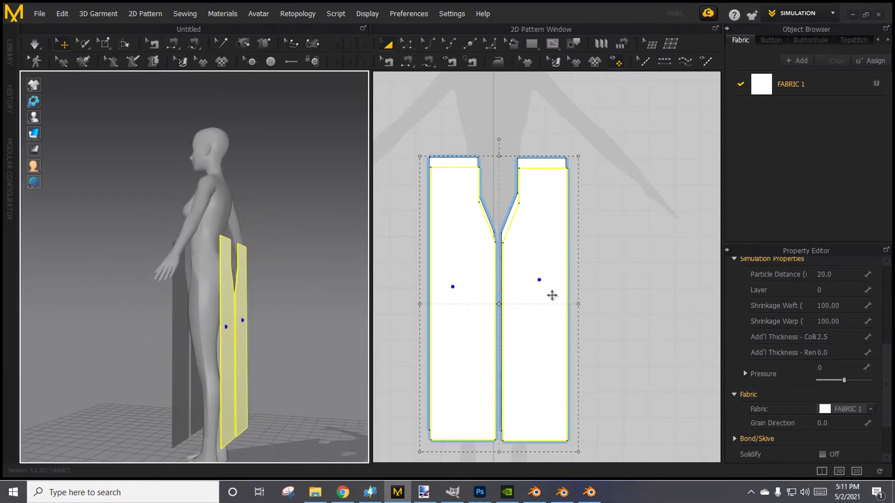
left_click_drag(552, 295, 713, 276)
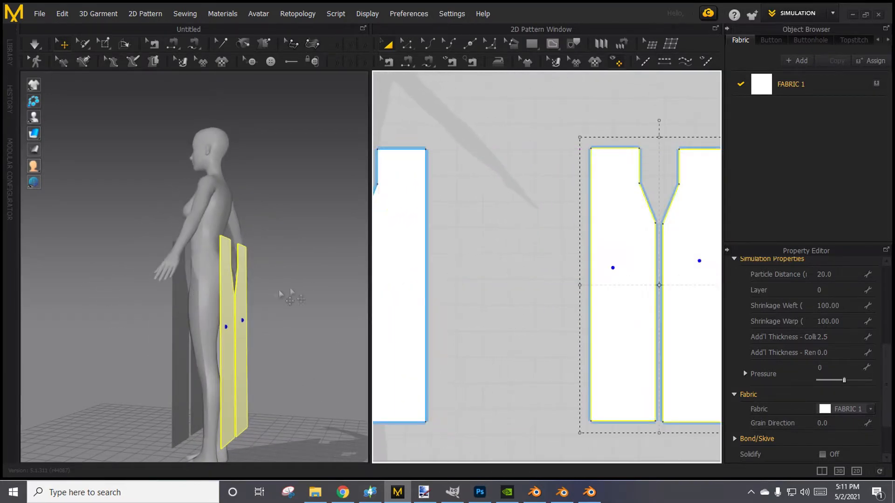
Select both front leg pieces in 3D and raise them slightly to match the height of the back pieces.
right_click_drag(305, 306, 208, 332)
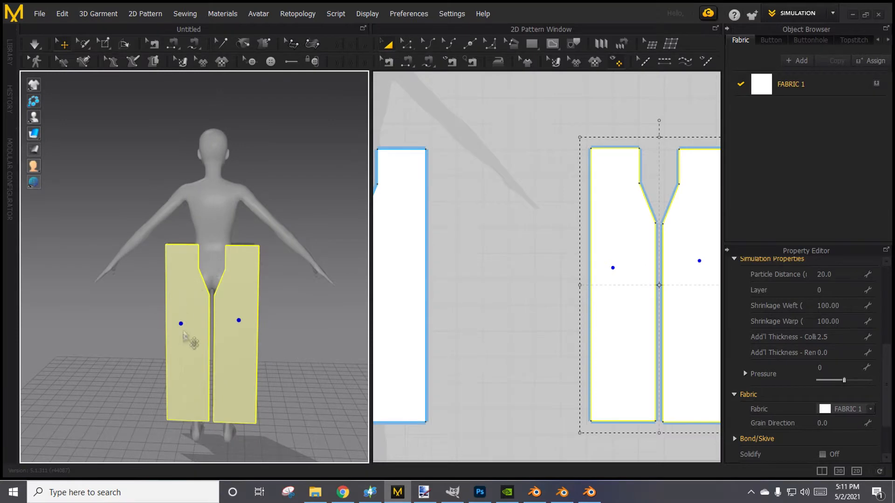
right_click_drag(150, 359, 275, 250)
left_click(226, 301)
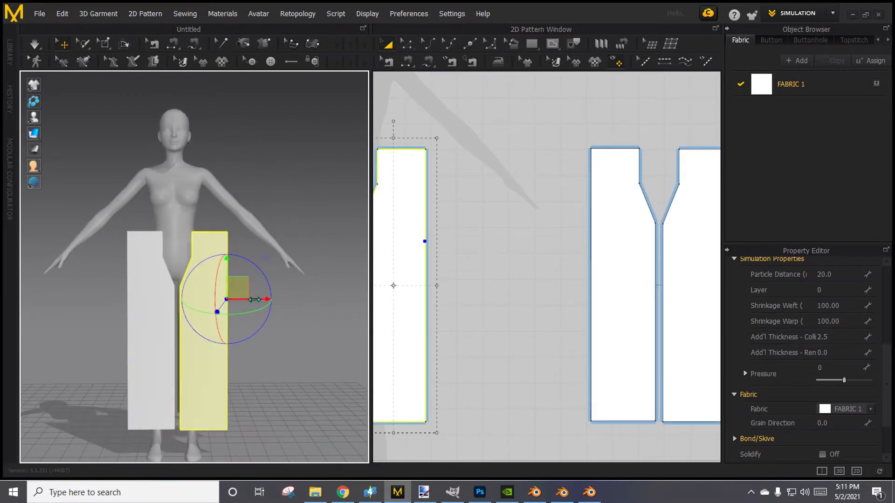
left_click(156, 313, "shift")
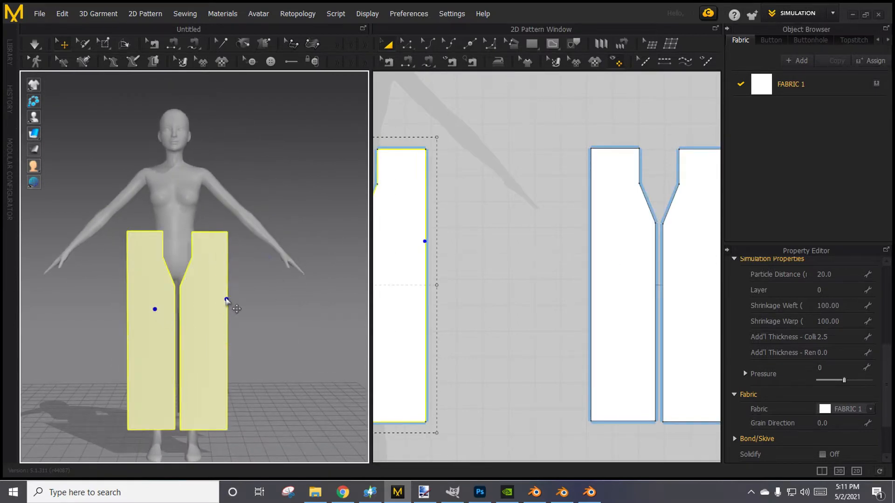
left_click(228, 302)
left_click_drag(229, 306, 226, 306)
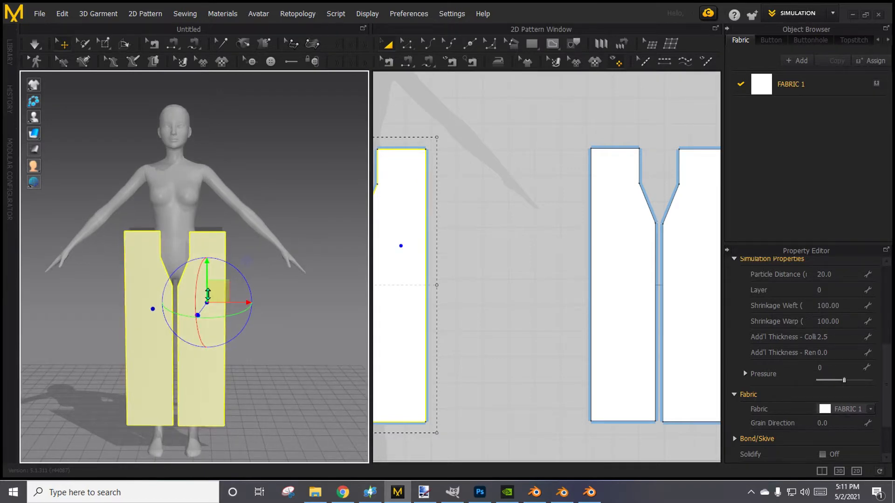
left_click(261, 300)
mouse_move(262, 299)
right_mouse_down()
mouse_move(272, 306)
mouse_move(228, 296)
mouse_move(253, 294)
right_mouse_up()
Run the simulation on the unsewn pattern pieces and undo it.
left_click(41, 46)
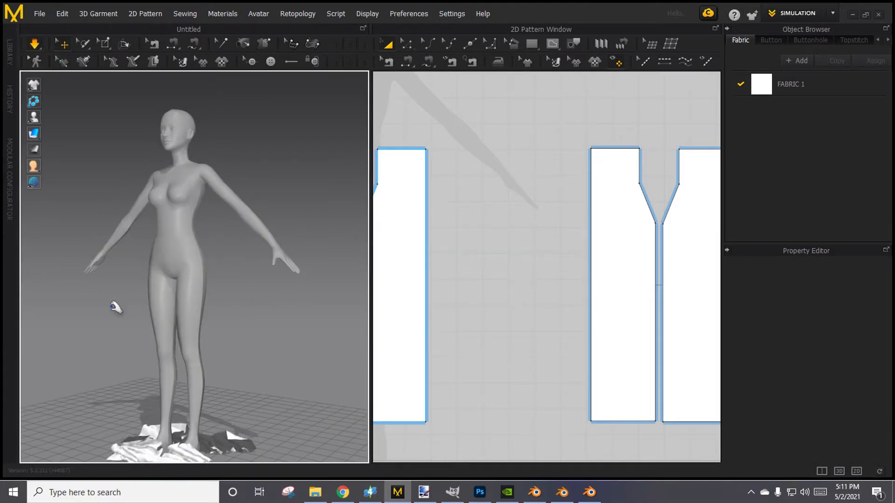
key("ctrl+z")
mouse_move(135, 340)
right_mouse_down()
mouse_move(148, 349)
mouse_move(146, 330)
right_mouse_up()
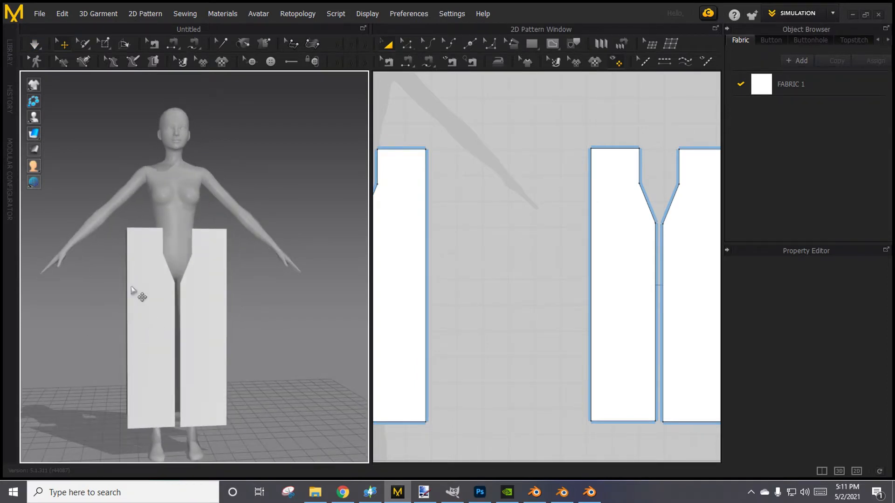
Use Segment Sewing to join the outer side edges of the front and back pieces on the avatar's right leg.
left_click(173, 45)
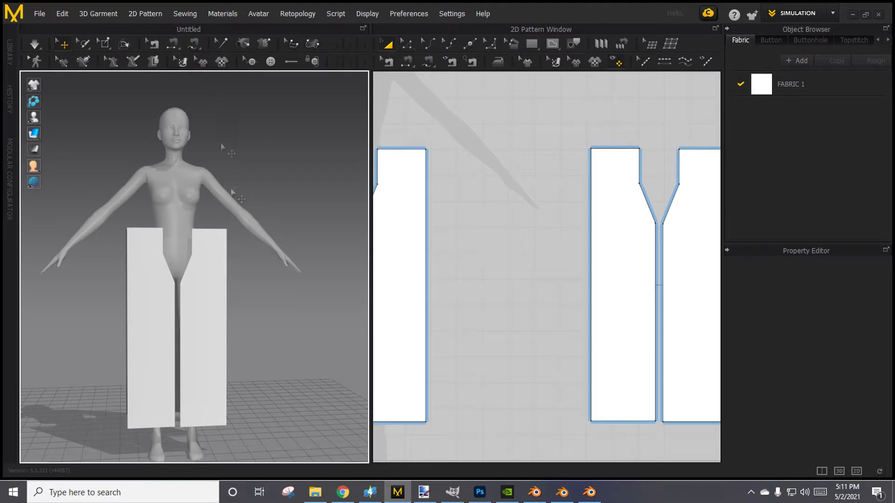
scroll(582, 288, "down", 5)
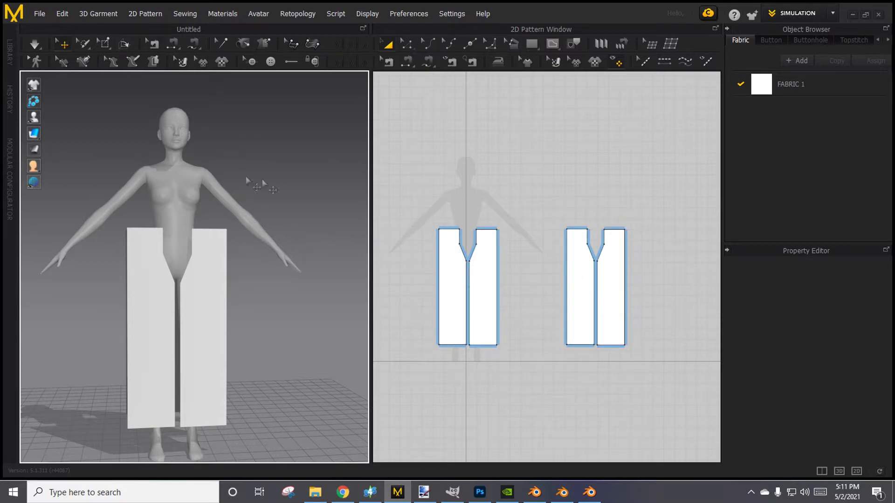
left_click(172, 45)
right_click_drag(273, 296, 330, 294)
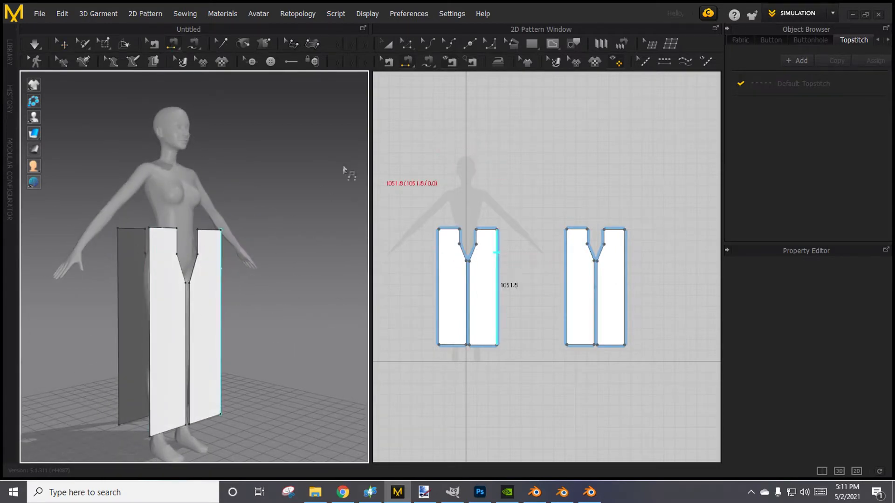
scroll(95, 257, "up", 5)
middle_click_drag(132, 260, 214, 234)
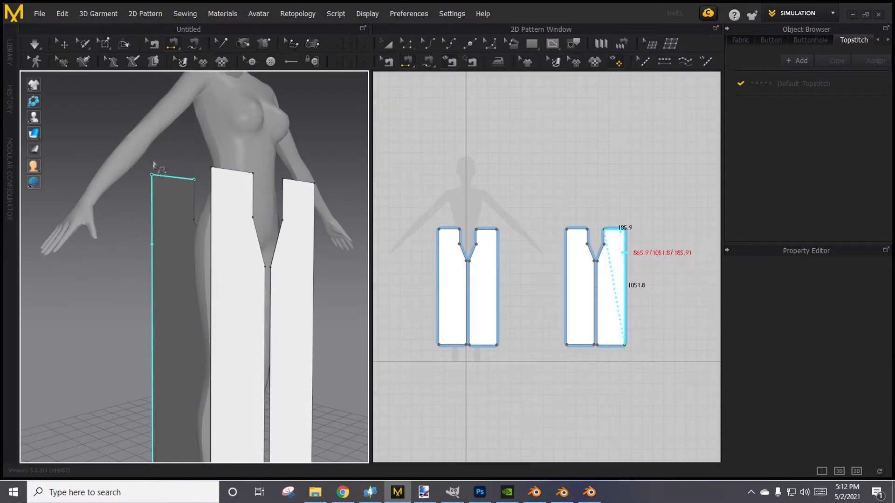
left_click(153, 250)
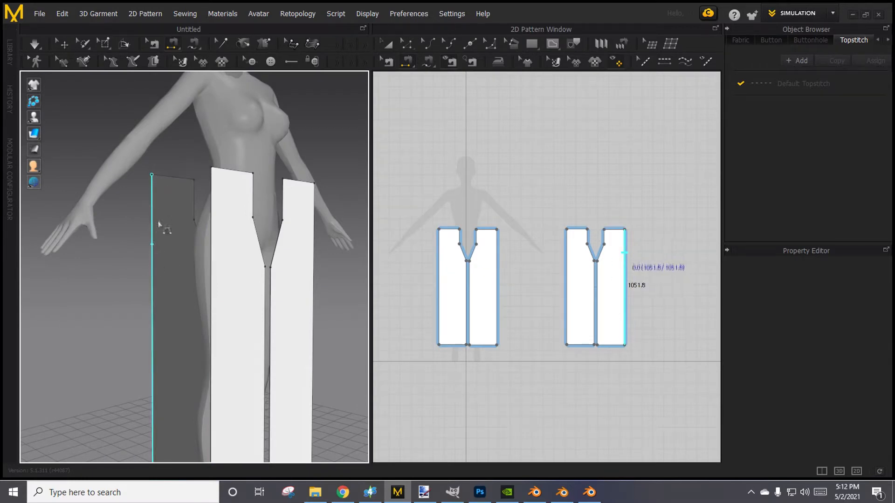
left_click(213, 215)
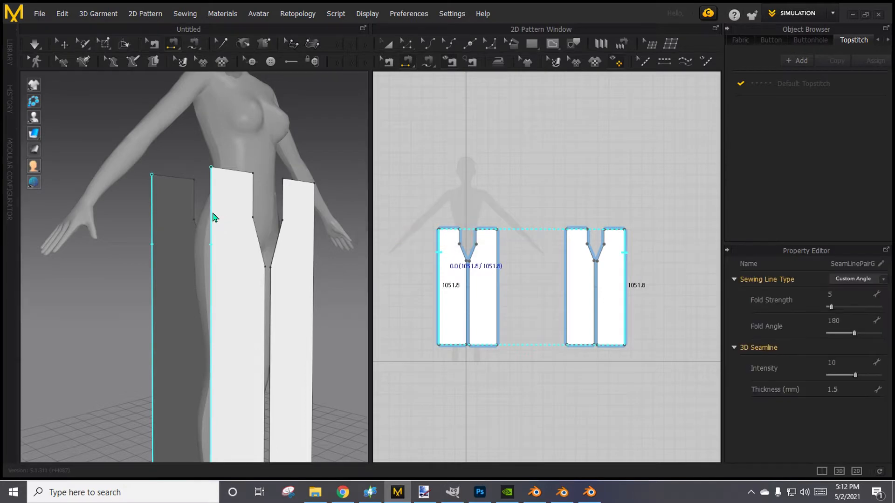
Sew the front and back pieces of the avatar's right leg together along the straight inner leg edge.
right_click_drag(219, 219, 199, 282)
scroll(270, 330, "up", 5)
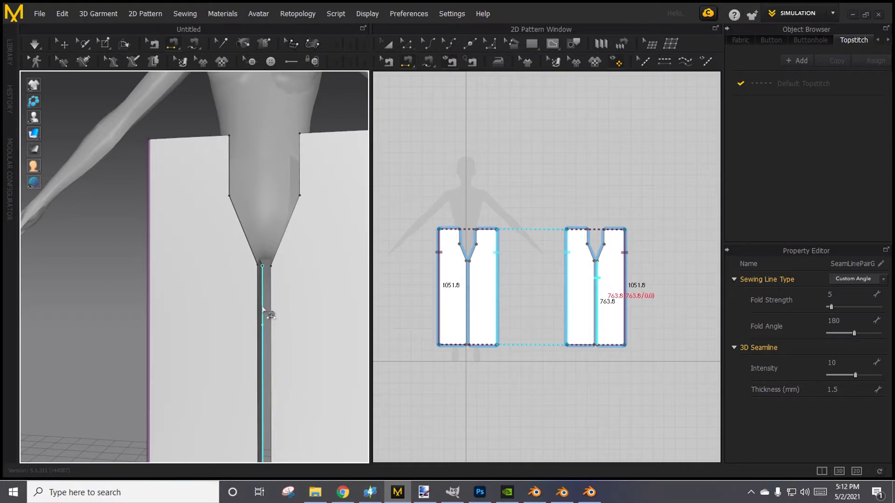
left_click(257, 311)
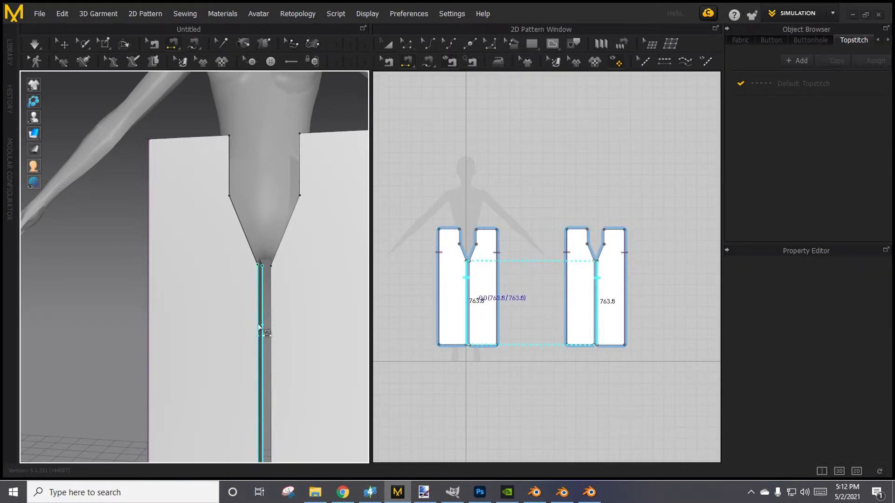
Finish the straight inner leg seam, and sew the two front pieces together along their slanted and vertical center crotch edges.
left_click(259, 326)
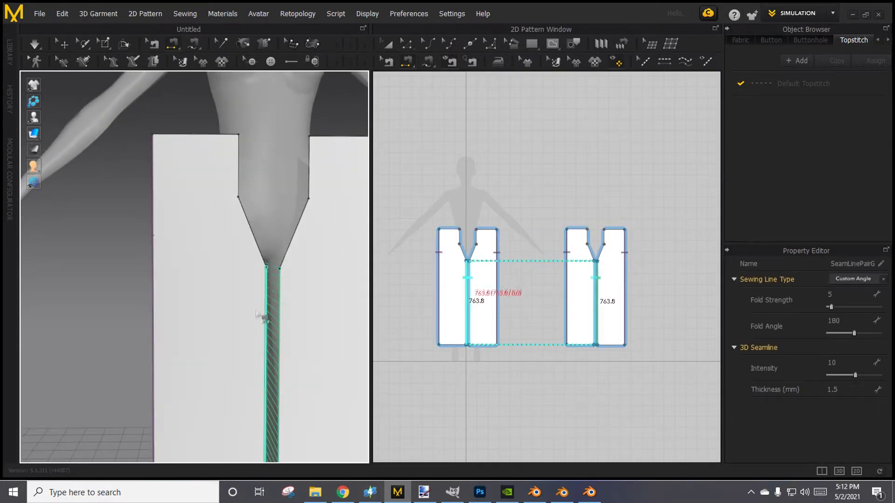
left_click(288, 243)
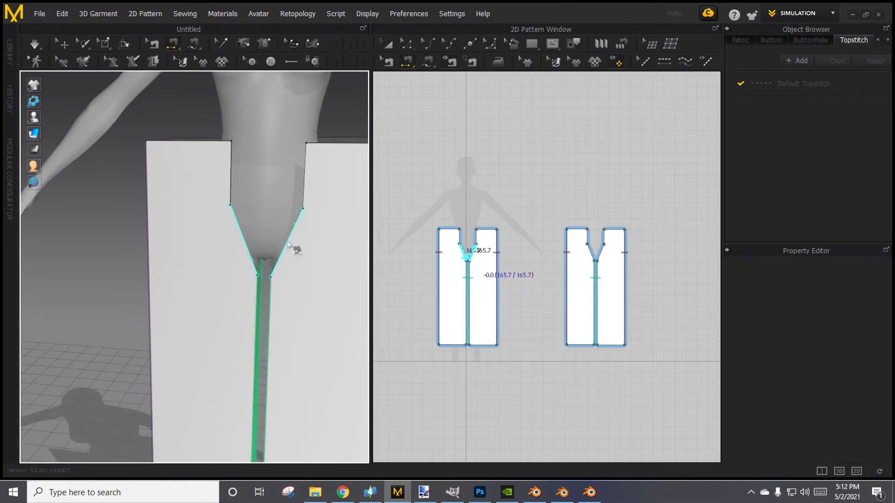
left_click(288, 265)
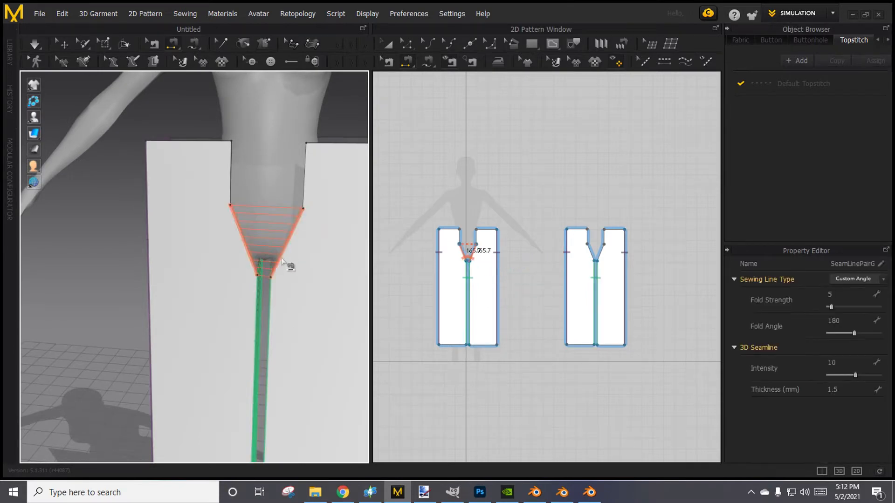
left_click(231, 163)
left_click(305, 163)
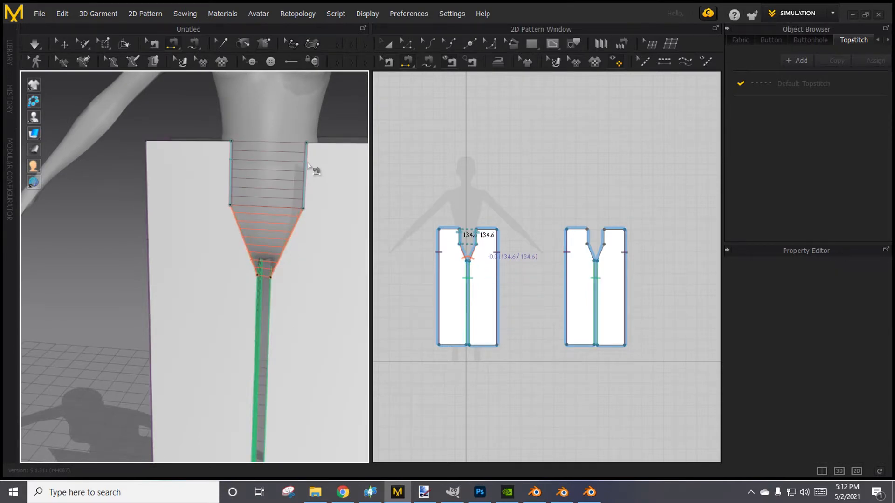
Sew the two back pieces together along their slanted crotch edges and the vertical center edges above.
left_click(233, 227)
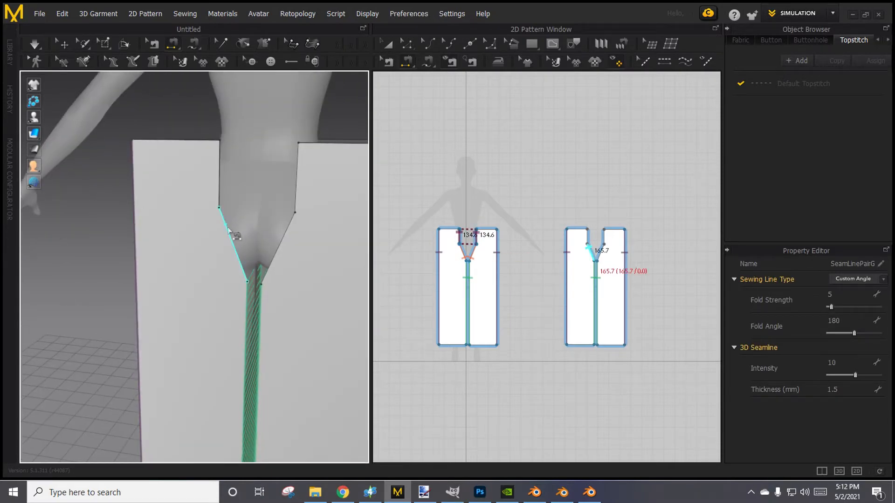
left_click(290, 240)
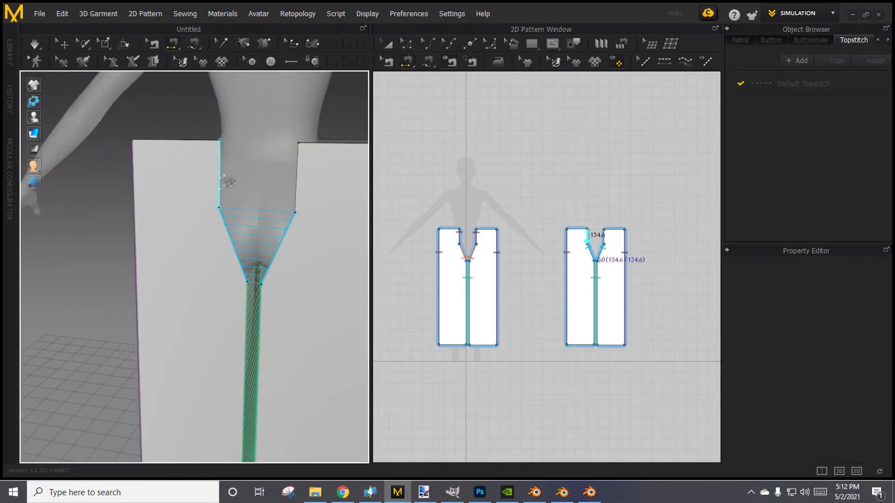
left_click(297, 205)
right_click_drag(183, 216, 470, 258)
right_click_drag(251, 225, 312, 238)
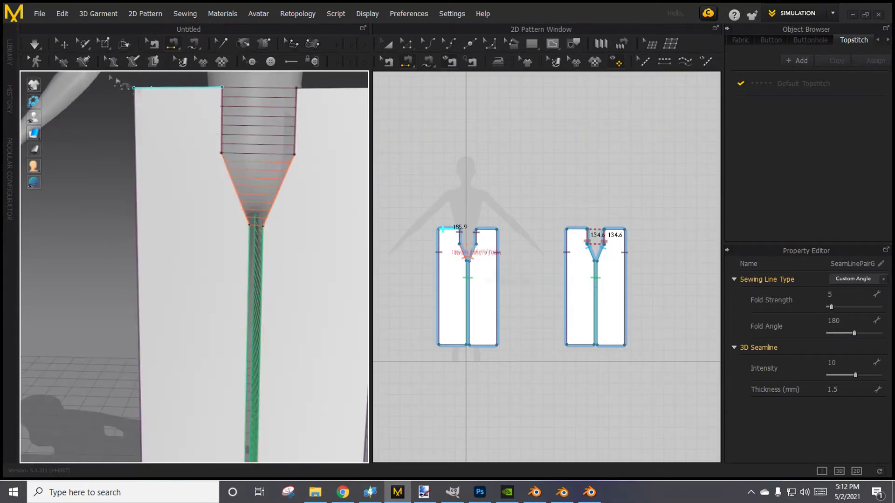
Simulate the fully sewn pants so they drape on the avatar, and examine the fit at the waist, crotch and legs.
left_click(34, 43)
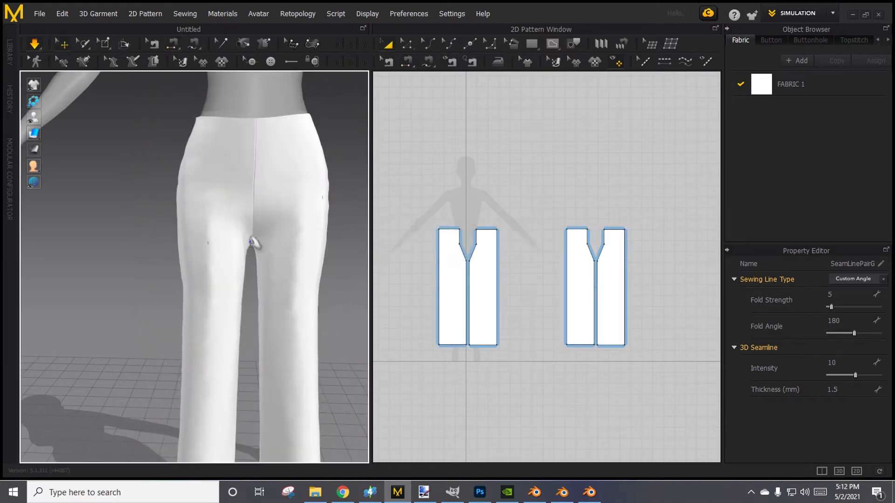
scroll(256, 245, "down", 3)
right_click_drag(267, 270, 222, 288)
scroll(298, 279, "down", 2)
scroll(242, 293, "up", 10)
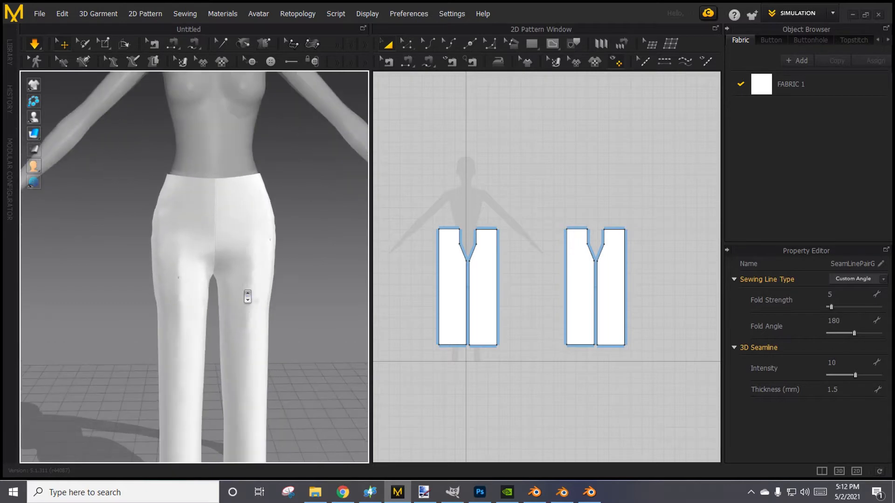
scroll(243, 295, "down", 5)
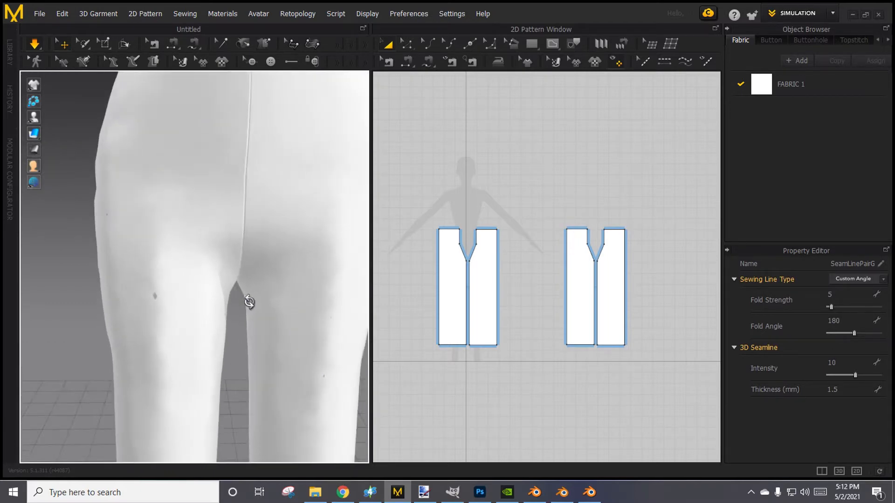
scroll(194, 262, "down", 5)
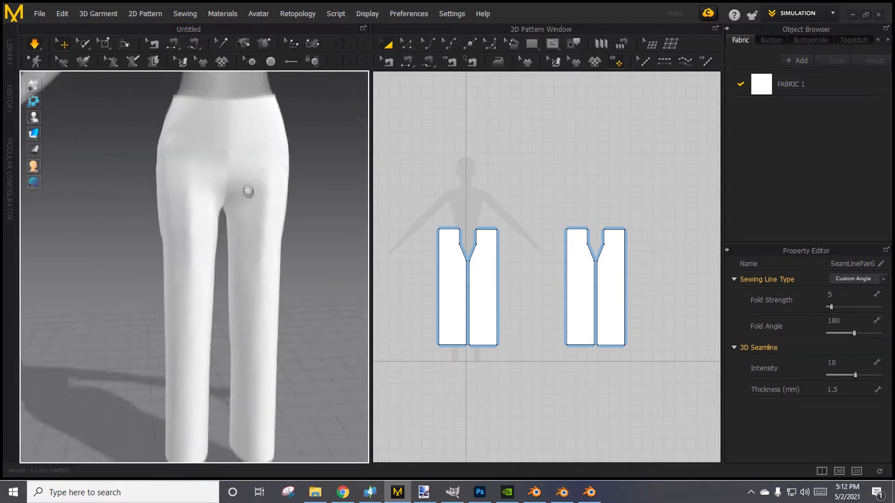
right_click_drag(236, 124, 268, 184)
middle_click_drag(278, 171, 304, 275)
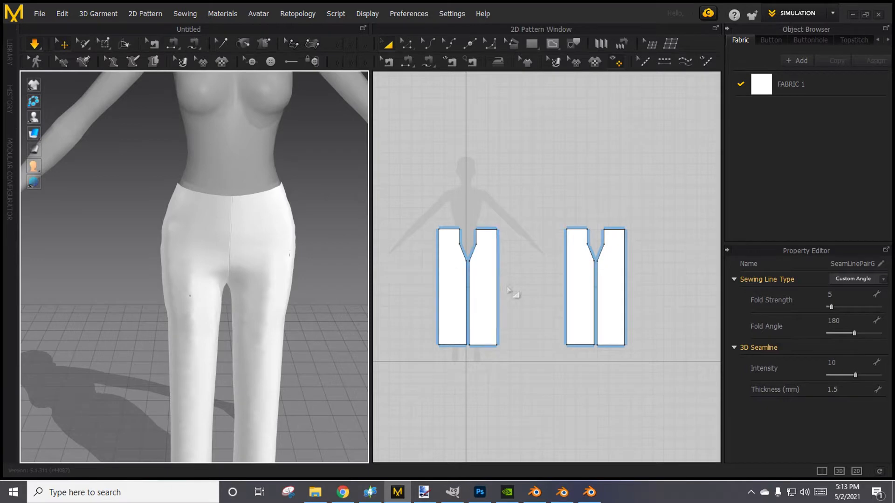
Nudge the front piece of the avatar's left leg up in the 2D pattern, level with the opposite front piece.
scroll(511, 291, "up", 8)
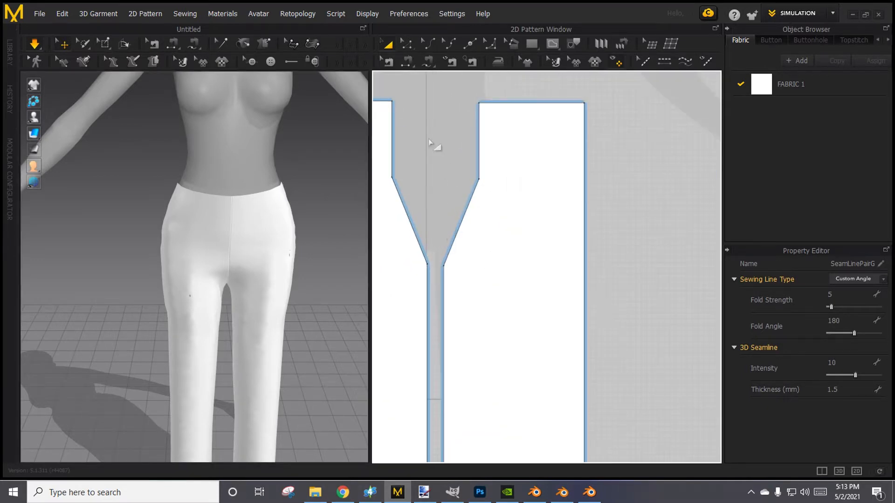
middle_click_drag(429, 143, 496, 200)
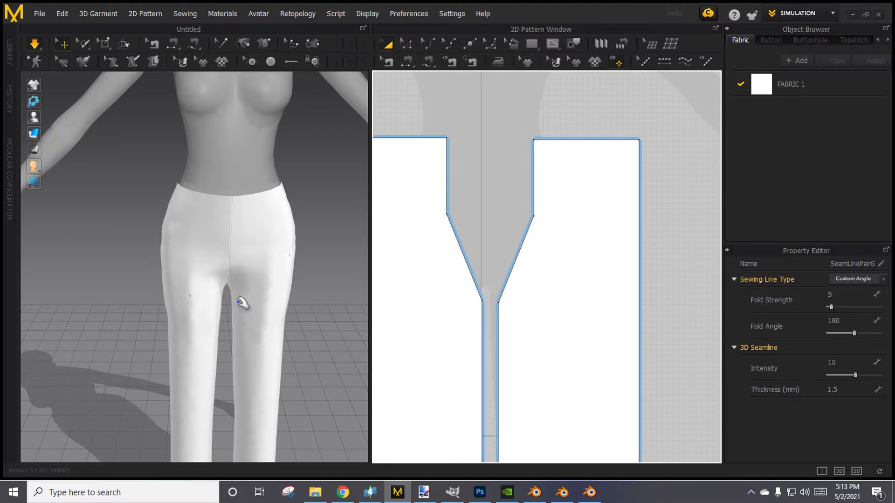
right_click_drag(240, 302, 236, 289)
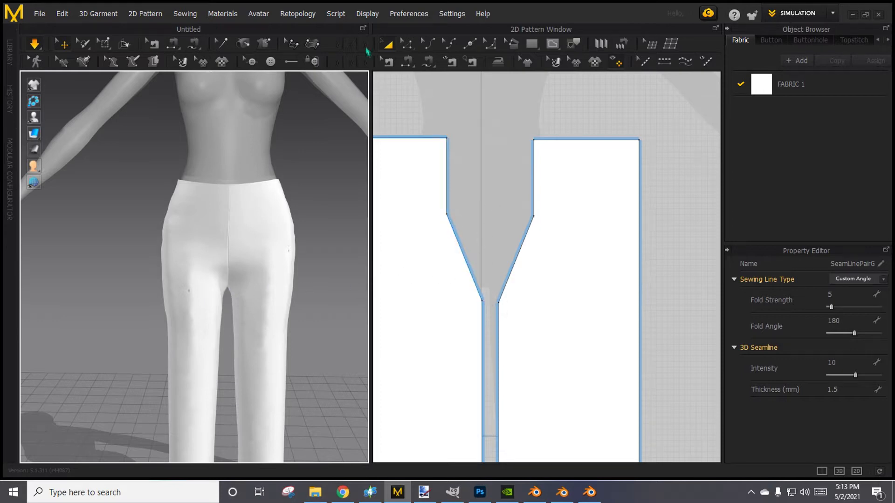
left_click(412, 47)
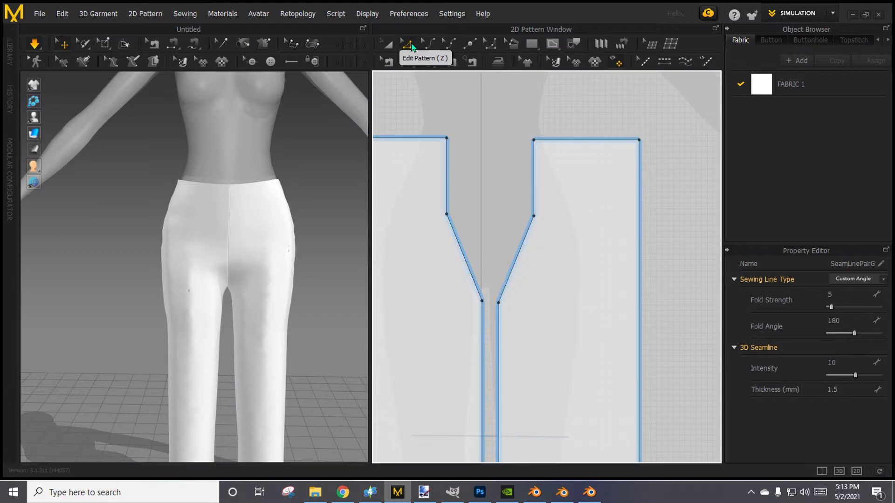
left_click(482, 301)
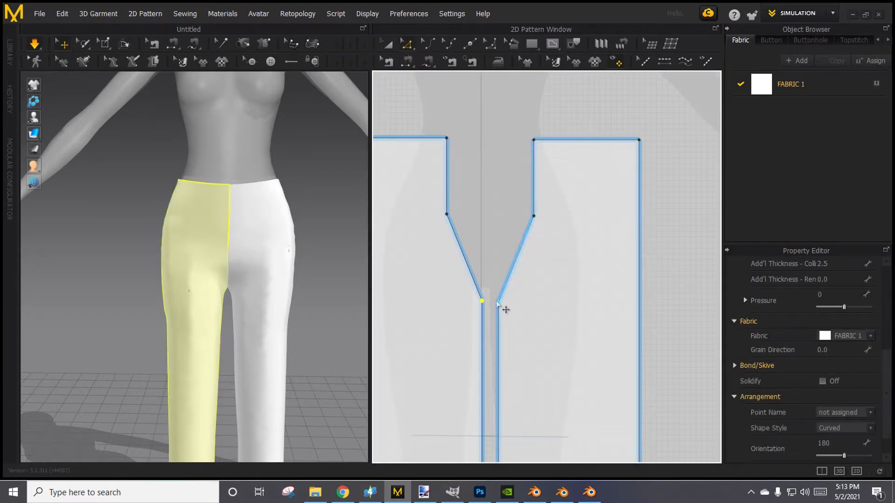
left_click(387, 47)
left_click(576, 229)
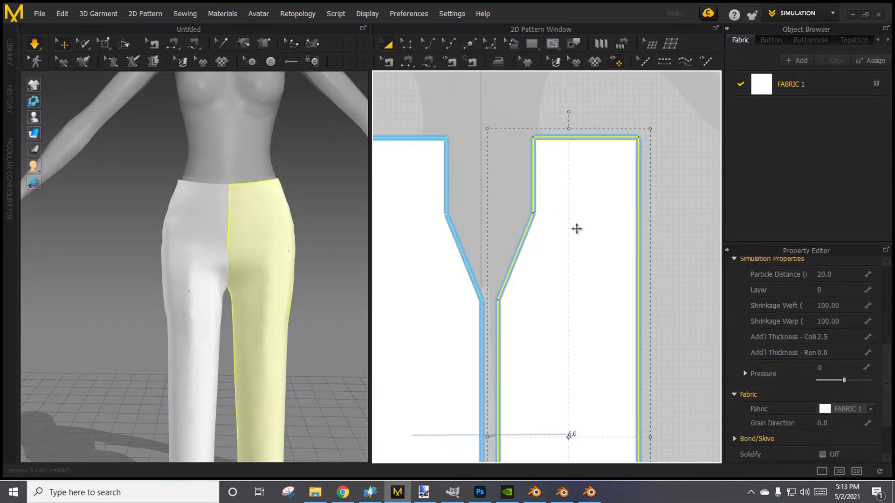
left_click(498, 116)
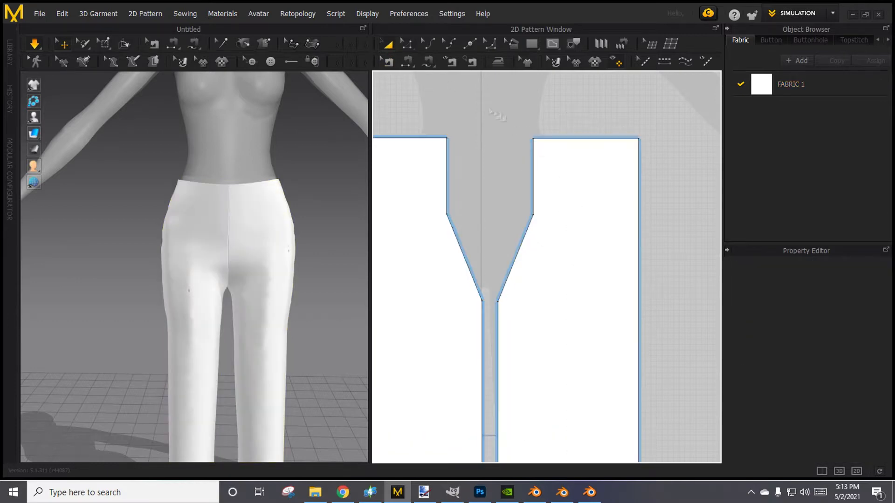
Use Edit Pattern to raise the mirrored inner crotch points of the two front pieces, shortening the slanted crotch edges.
left_click(407, 43)
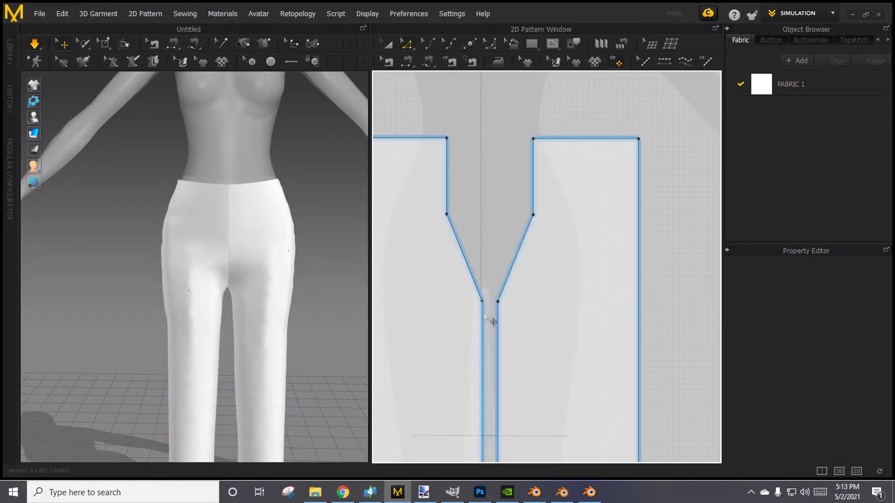
left_click(482, 301)
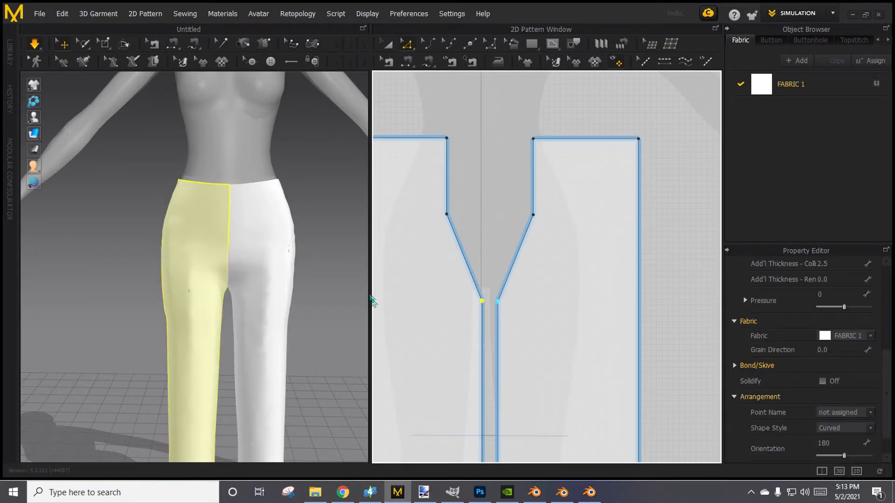
left_click_drag(484, 303, 482, 275)
middle_click_drag(674, 279, 337, 262)
scroll(336, 262, "up", 1)
middle_click_drag(495, 282, 205, 253)
left_click(536, 194)
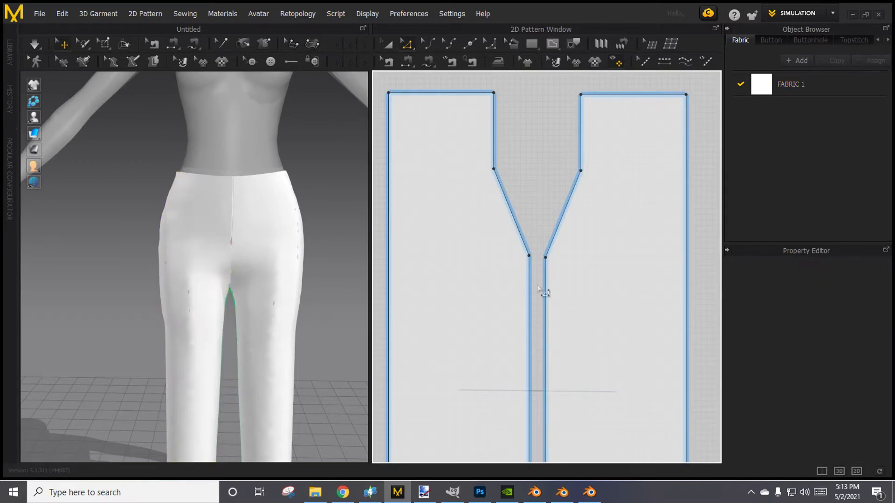
Raise the mirrored inner crotch points of the two back pieces to the same height as the front crotch points.
left_click(531, 257)
scroll(459, 333, "down", 3)
middle_click_drag(460, 336, 605, 314)
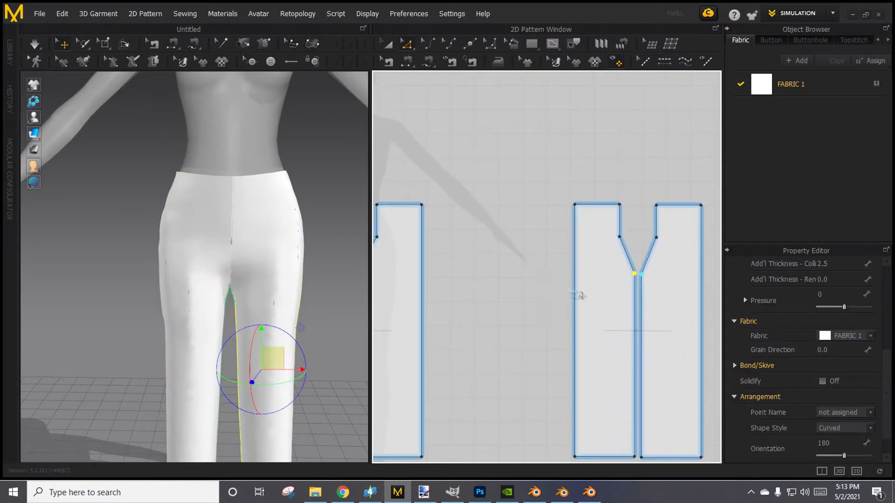
scroll(580, 295, "down", 1)
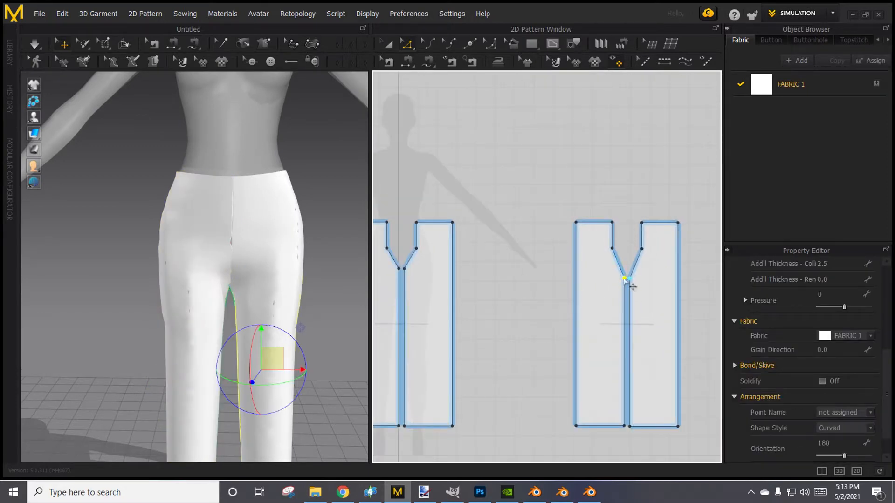
mouse_move(624, 278)
left_mouse_down()
mouse_move(624, 270)
mouse_move(630, 275)
left_mouse_up()
left_click(528, 349)
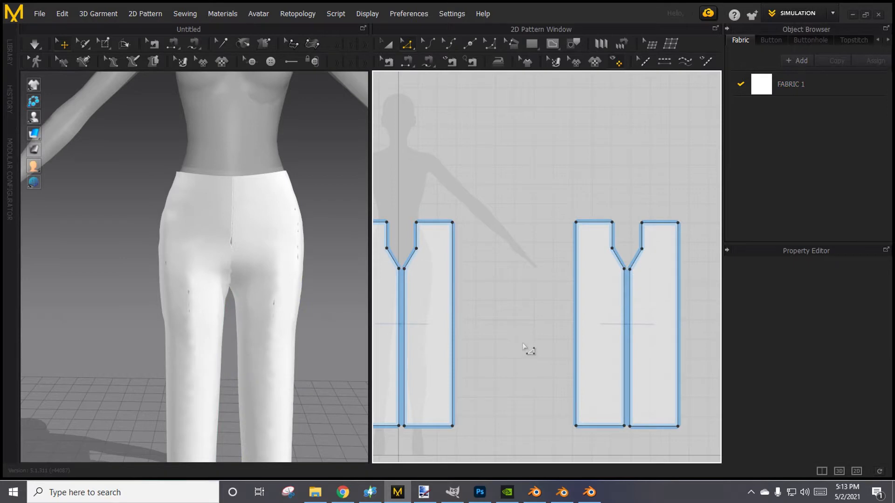
middle_click_drag(514, 340, 570, 327)
Simulate the pants with the raised crotch, and examine the fit from the side, back and front.
left_click(38, 48)
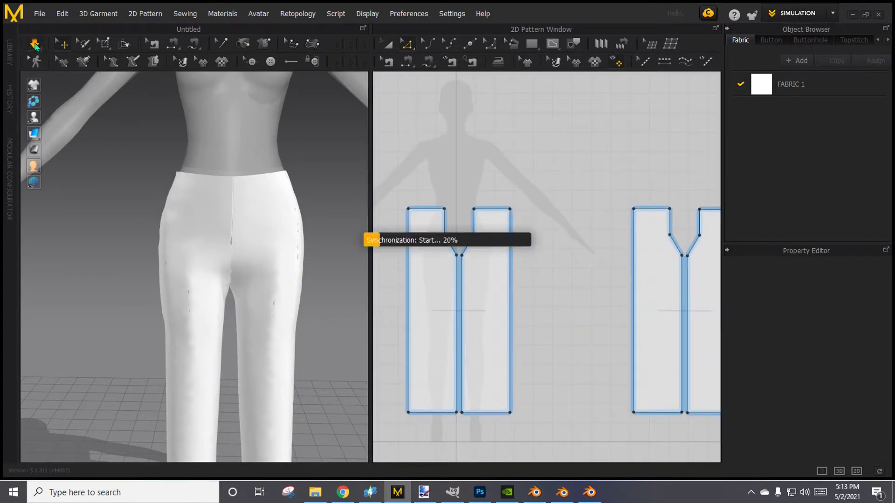
right_click_drag(274, 276, 472, 342)
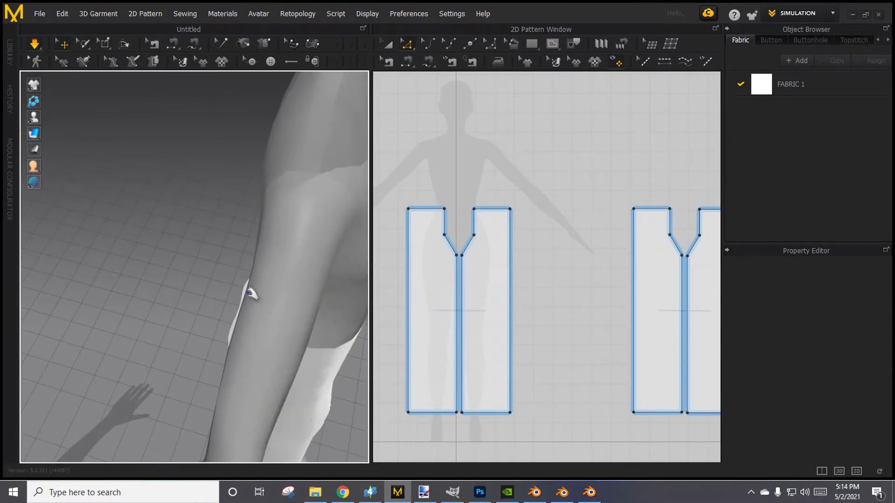
right_click_drag(254, 291, 371, 296)
right_click_drag(291, 286, 61, 227)
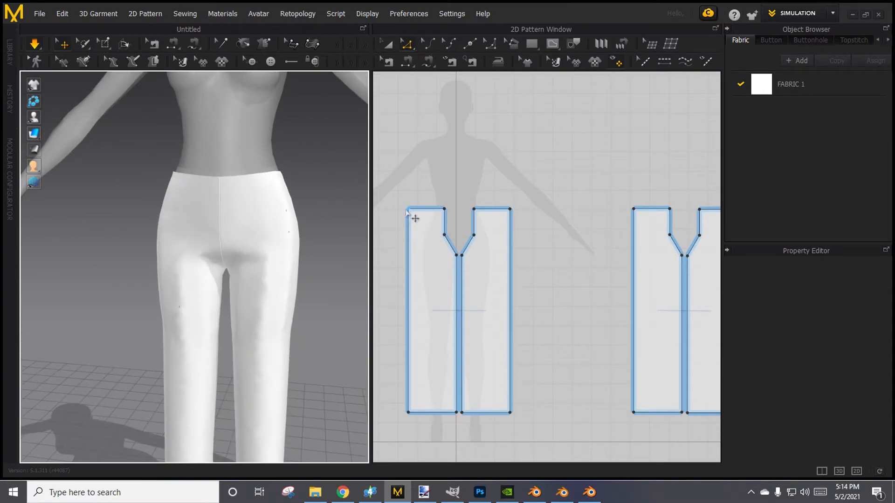
Raise the mirrored outer waist corners of the two back pieces so their waistlines slope up toward the sides.
right_click_drag(626, 207, 562, 205)
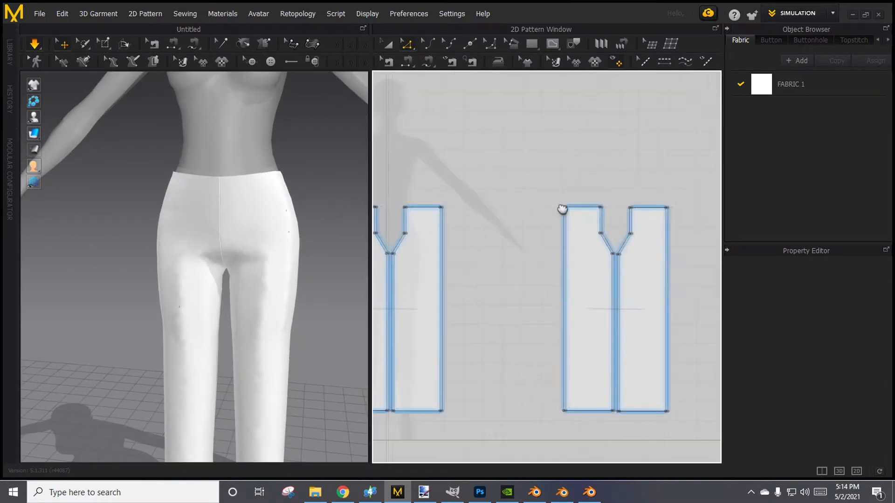
left_click(566, 209)
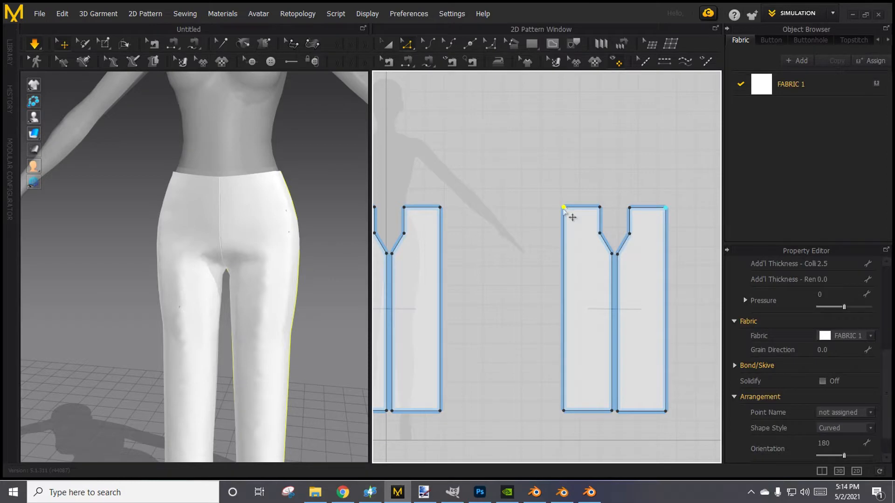
left_click_drag(563, 209, 561, 195)
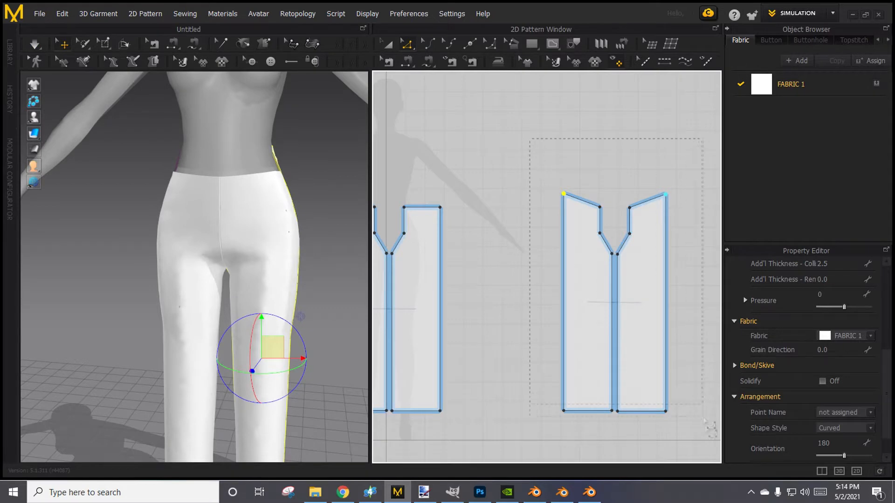
Select both back pieces in the 2D pattern and move them close beside the front pieces, with their outer waist corners level with the front waistline.
key("a")
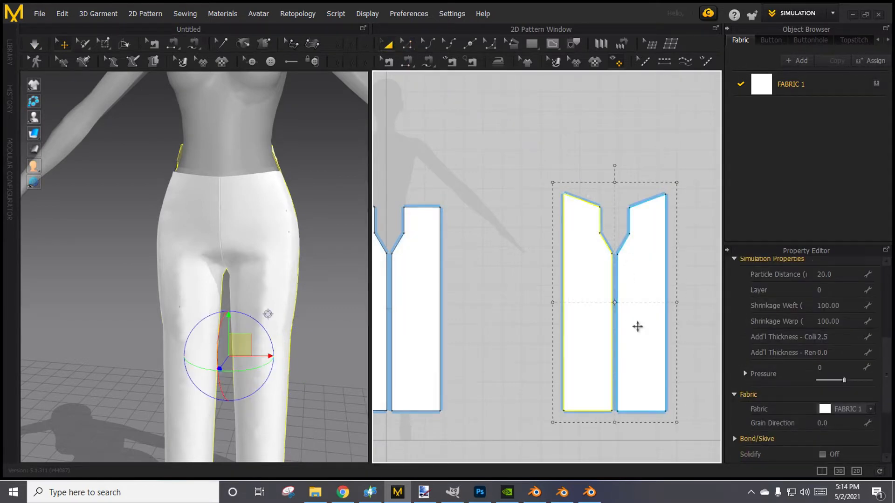
mouse_move(637, 327)
left_mouse_down()
mouse_move(543, 326)
mouse_move(646, 330)
mouse_move(635, 324)
left_mouse_up()
left_click(604, 303)
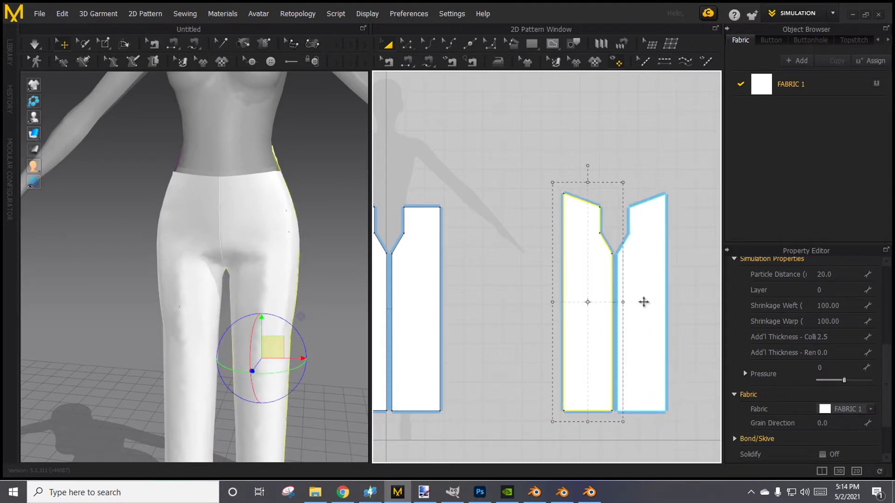
left_click(644, 302, "shift")
left_click_drag(643, 302, 543, 313)
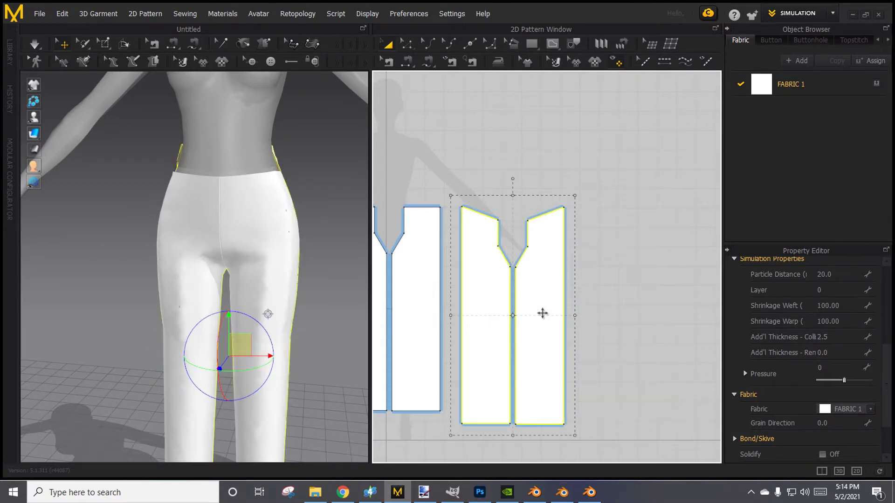
right_click_drag(446, 147, 539, 124)
left_click(509, 139)
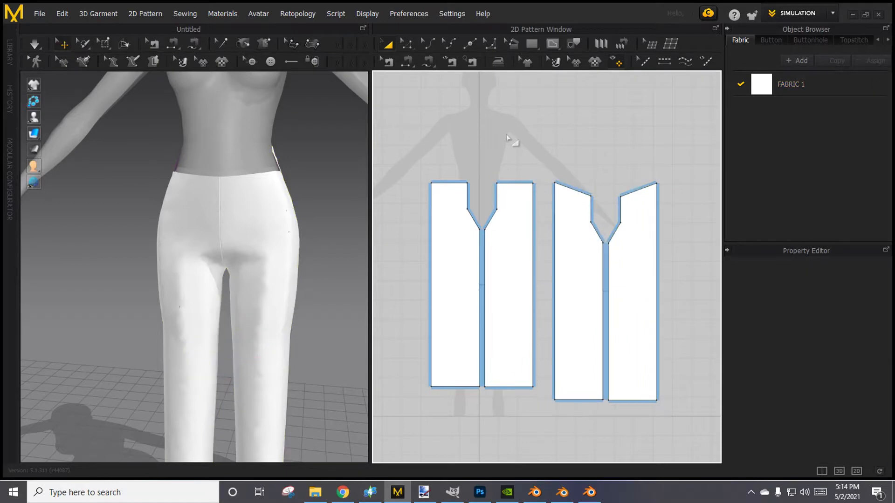
Simulate the pants with the raised back waist corners, and examine the waistline from the front and side.
right_click_drag(325, 242, 300, 237)
left_click(31, 45)
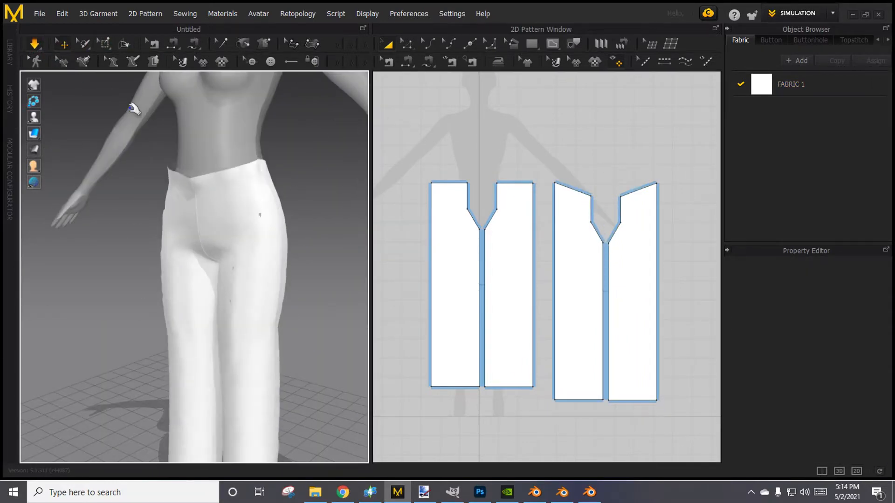
right_click_drag(310, 168, 374, 172)
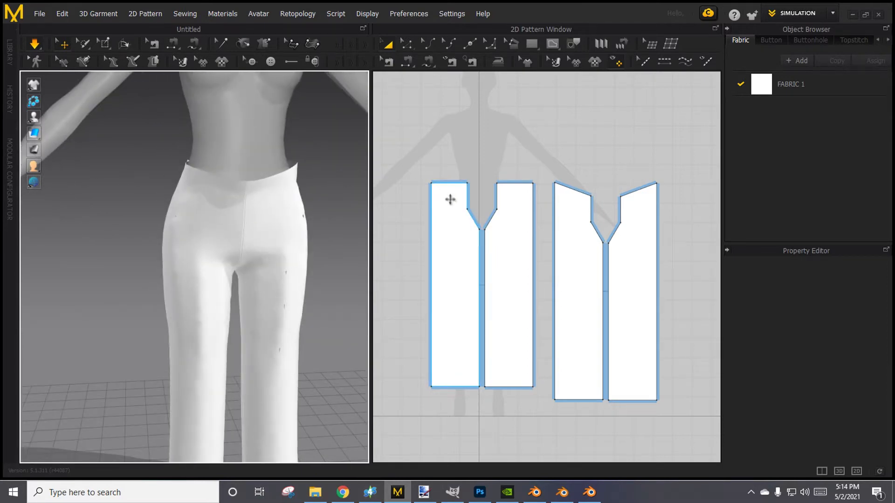
Raise the mirrored outer waist corners of the two front pieces so their waistlines slope up toward the sides, and simulate.
left_click(450, 216)
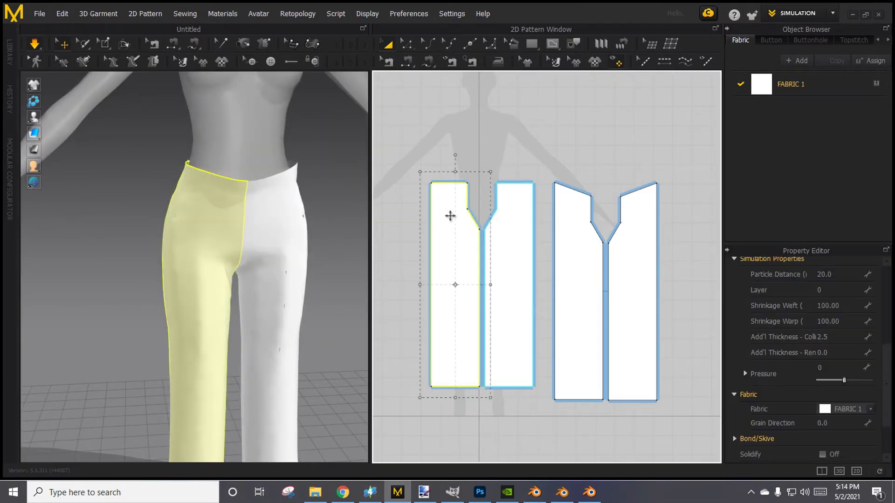
left_click(440, 136)
left_click(406, 44)
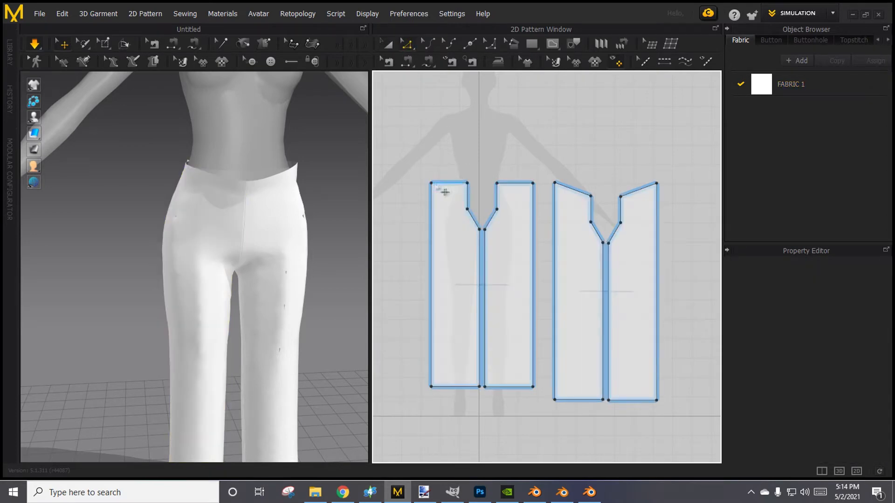
left_click(431, 183)
left_click_drag(432, 184, 430, 172)
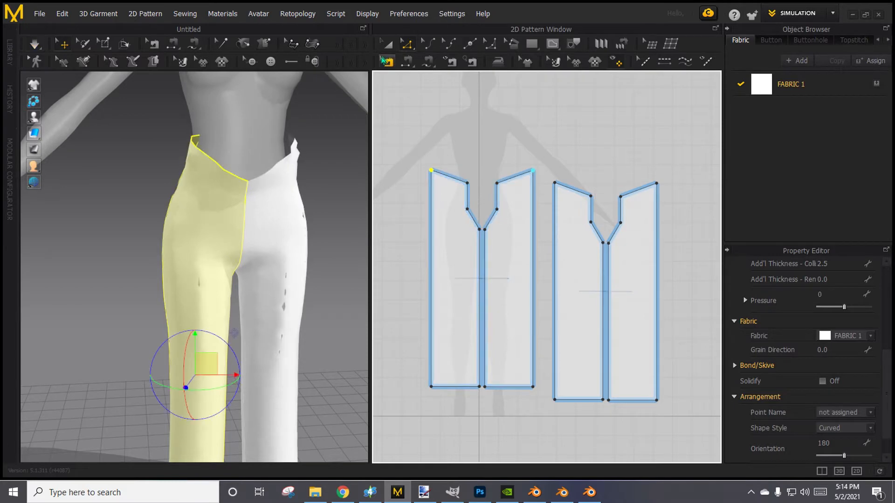
left_click(34, 44)
right_click_drag(238, 200, 124, 226)
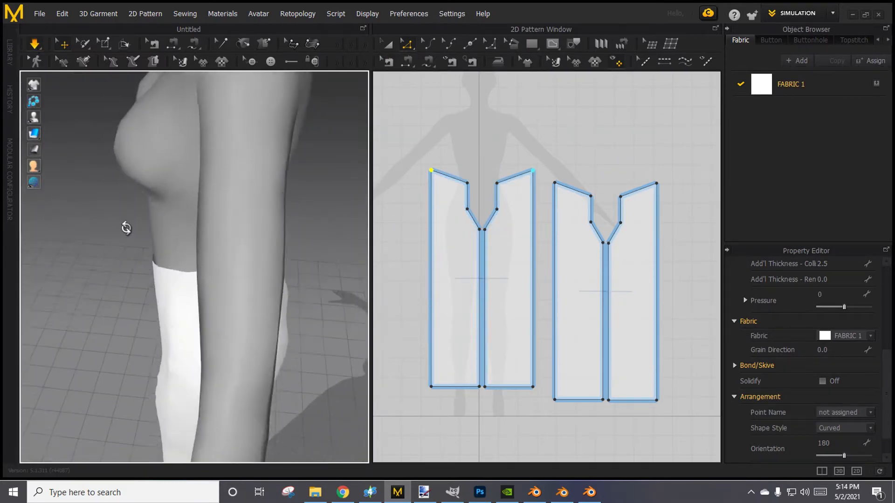
Move the outer side edges of the front and back pieces slightly inward to narrow the legs, and simulate the pants.
left_click(432, 274)
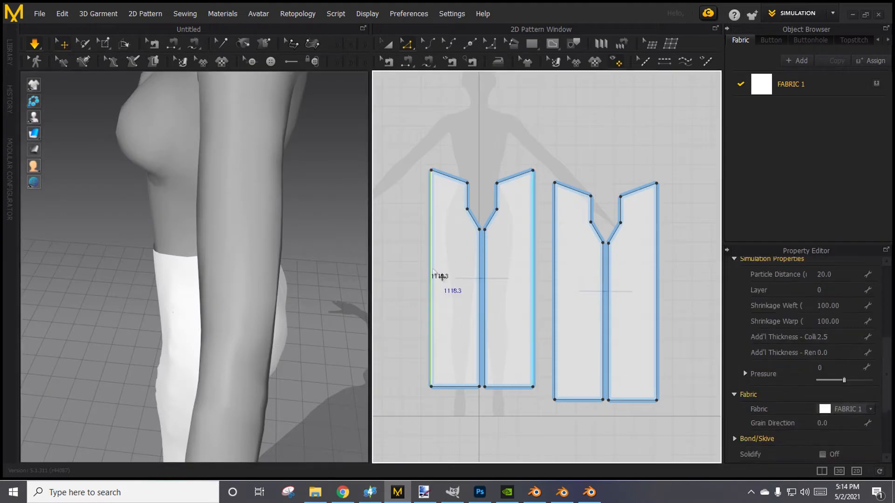
left_click_drag(433, 271, 441, 269)
left_click(556, 296)
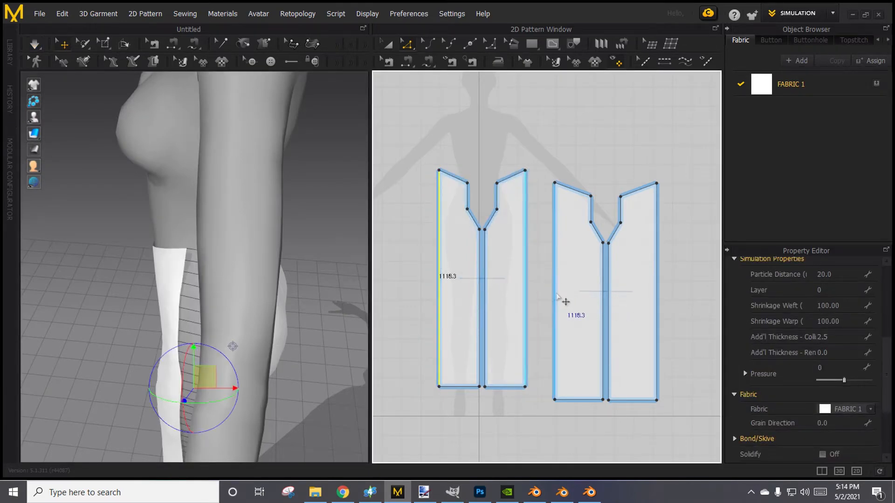
left_click_drag(567, 302, 570, 300)
left_click(34, 44)
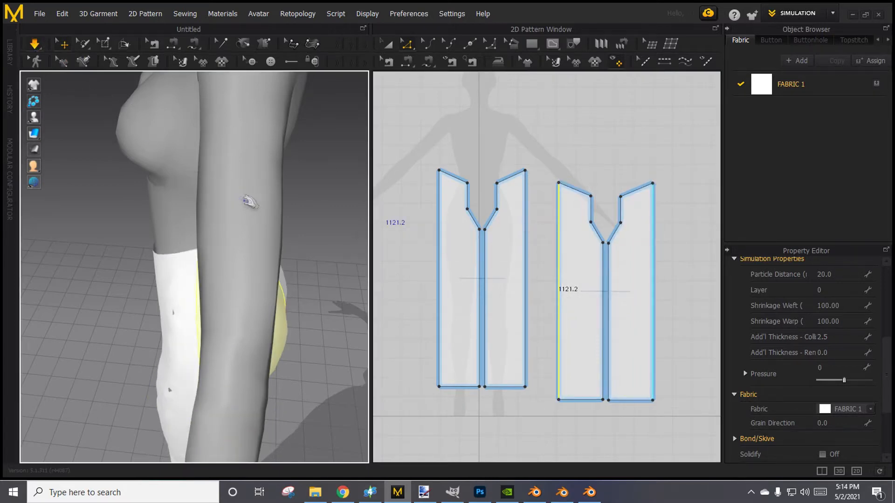
Examine the narrowed pants on the avatar from the front, from the waistline down to the hems.
right_click_drag(247, 196, 423, 169)
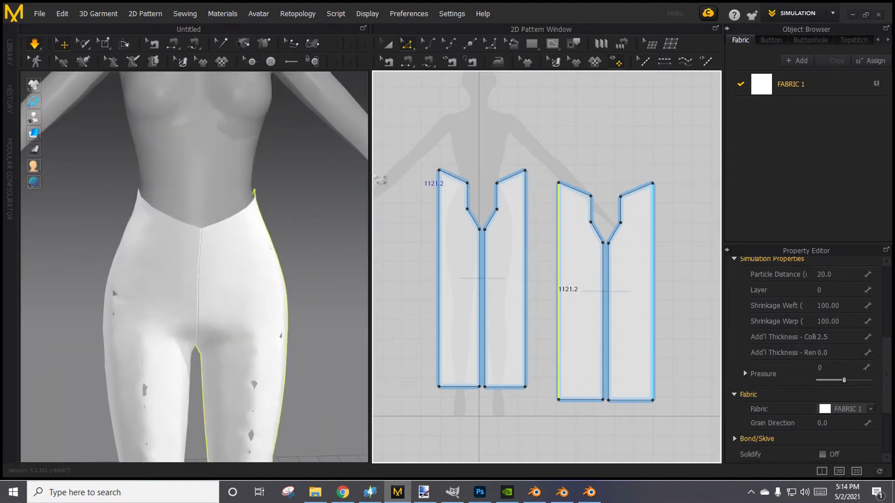
left_click(303, 224)
scroll(282, 358, "down", 3)
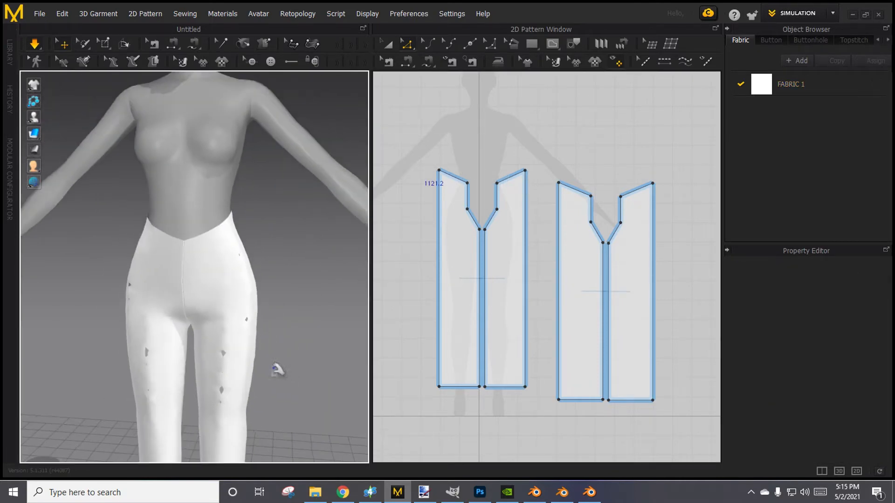
middle_click_drag(278, 370, 284, 278)
scroll(284, 278, "down", 2)
right_click_drag(284, 278, 289, 315)
right_click(315, 304)
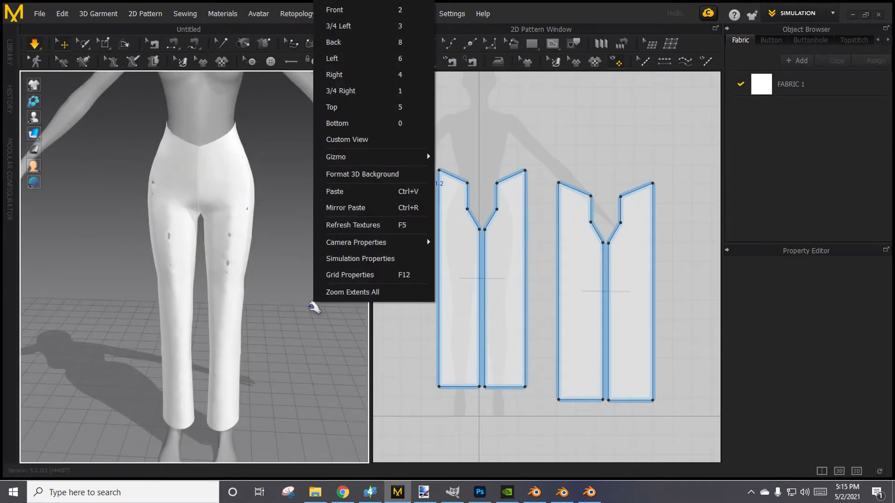
left_click(274, 391)
scroll(274, 390, "down", 3)
right_click_drag(281, 382, 283, 356)
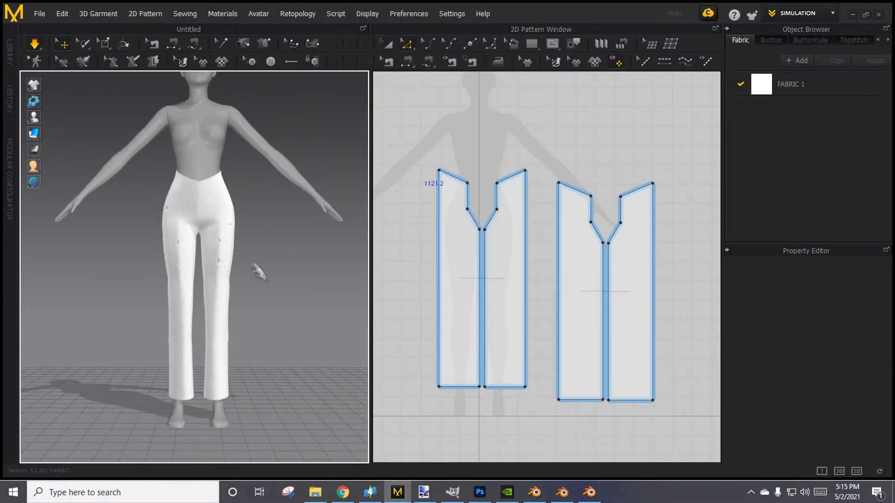
Inspect the pants from both sides, tugging at the fabric of the front pieces during simulation to test how it settles.
right_click_drag(227, 247, 166, 305)
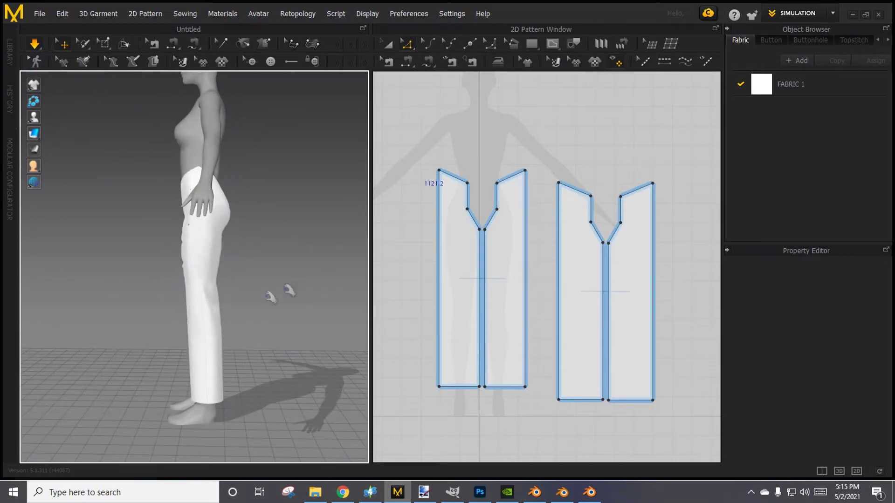
left_click(189, 245)
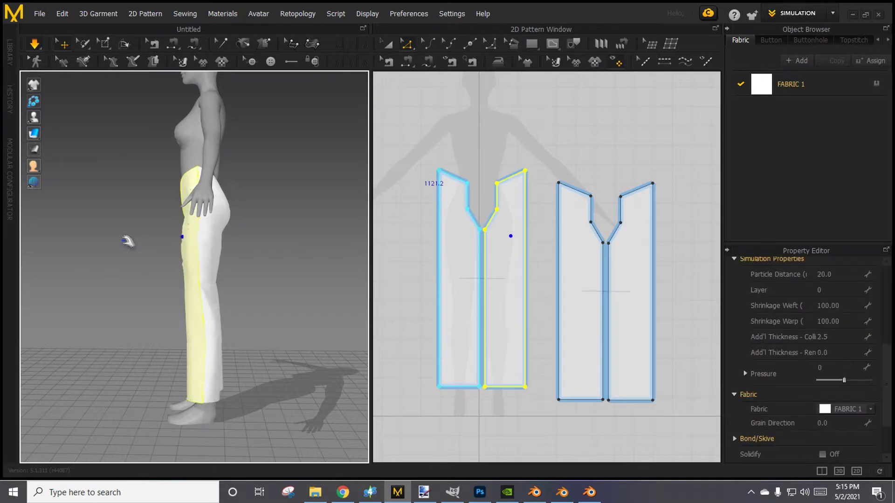
right_click_drag(138, 335, 273, 328)
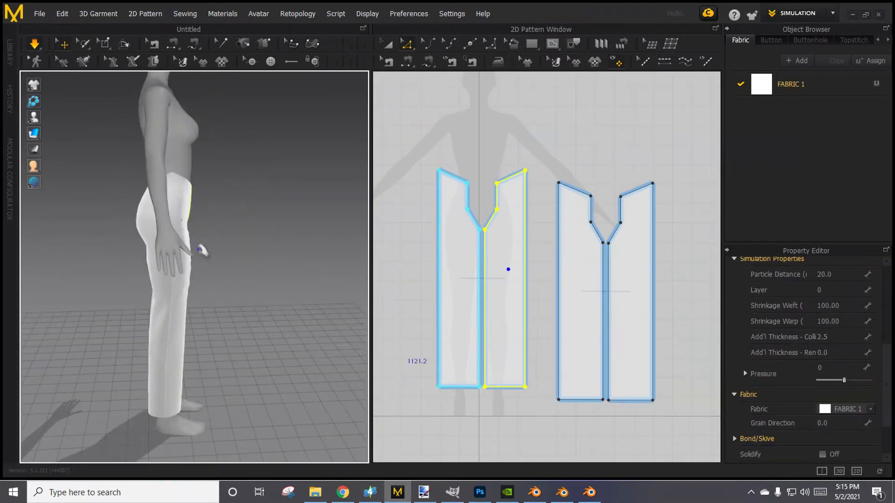
left_click(187, 236)
left_click(205, 300)
left_click_drag(190, 288, 217, 286)
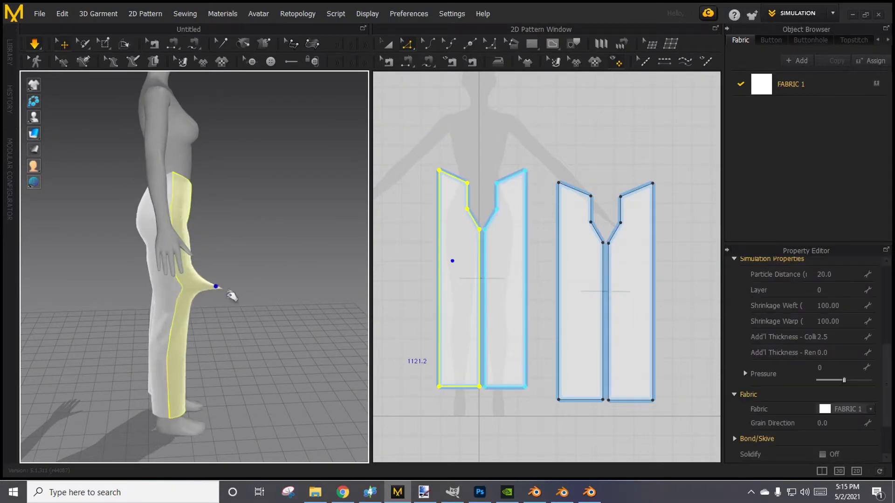
right_click_drag(262, 328, 210, 300)
right_click_drag(275, 299, 269, 298)
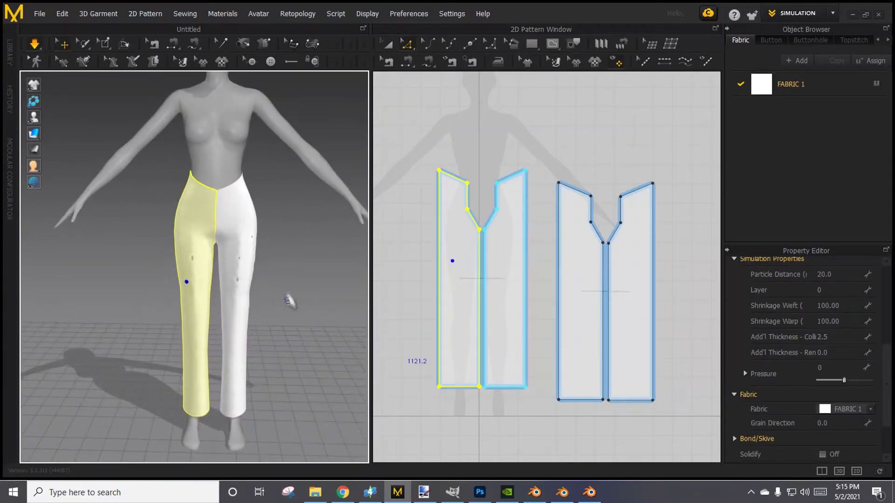
scroll(280, 289, "up", 3)
Select all four pants pieces together as whole patterns in the 2D pattern view.
left_click(455, 136)
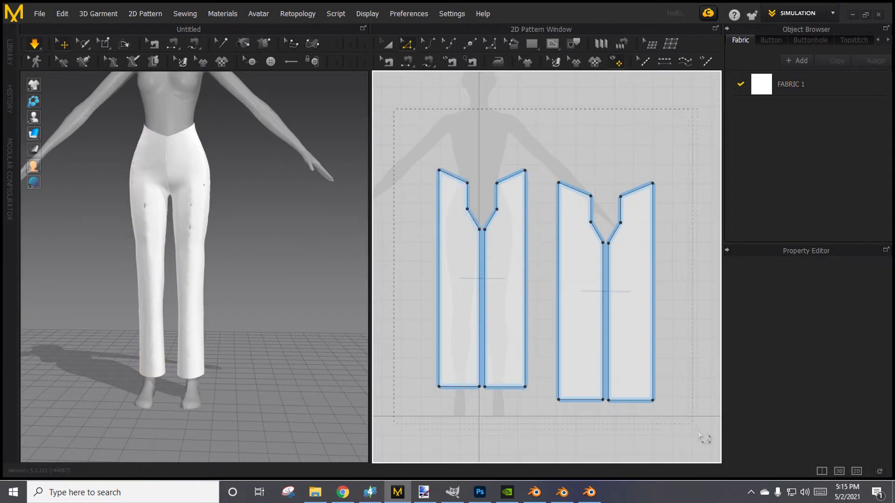
left_click_drag(703, 438, 692, 439)
left_click(387, 44)
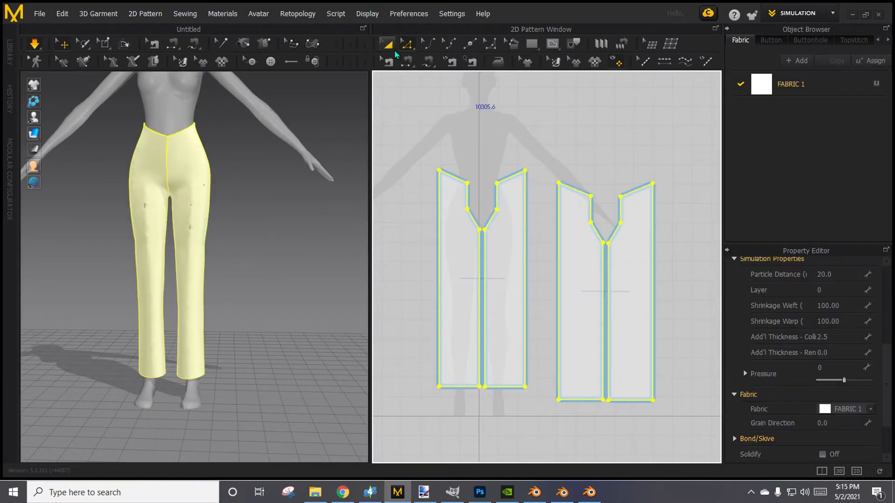
left_click_drag(399, 118, 718, 448)
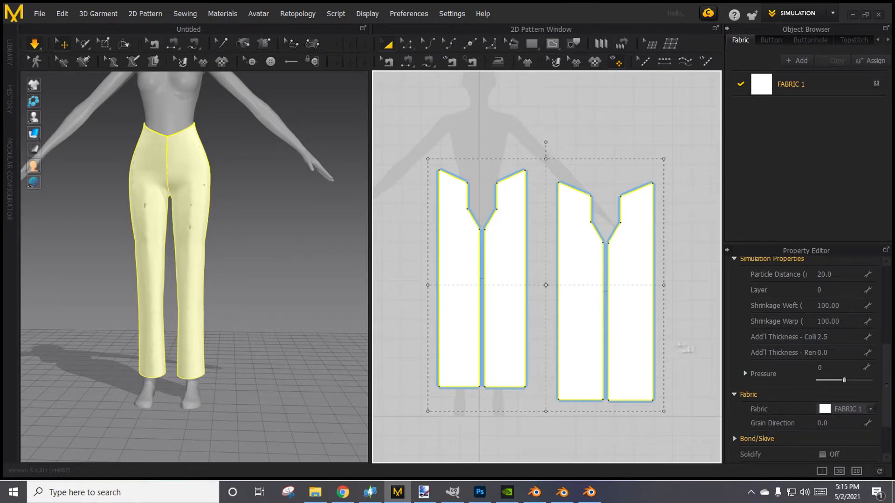
scroll(763, 363, "up", 6)
scroll(720, 339, "up", 2)
scroll(560, 318, "down", 4)
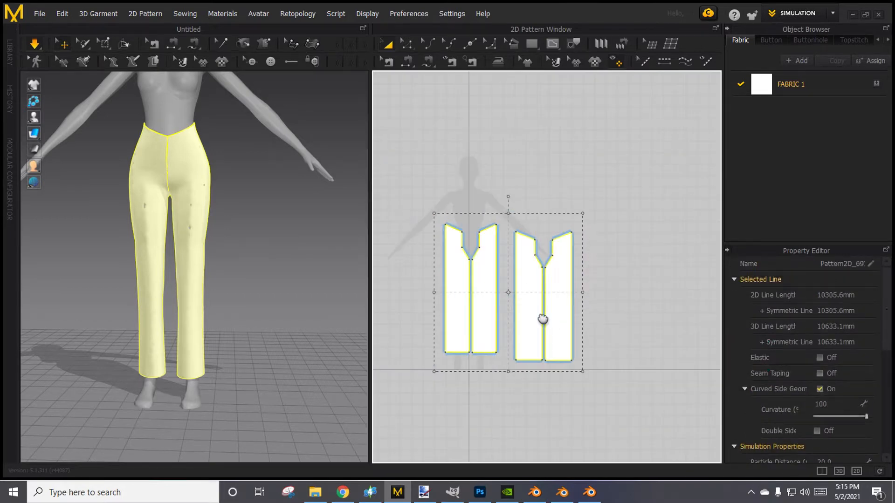
middle_click_drag(542, 319, 539, 316)
left_click_drag(413, 164, 607, 412)
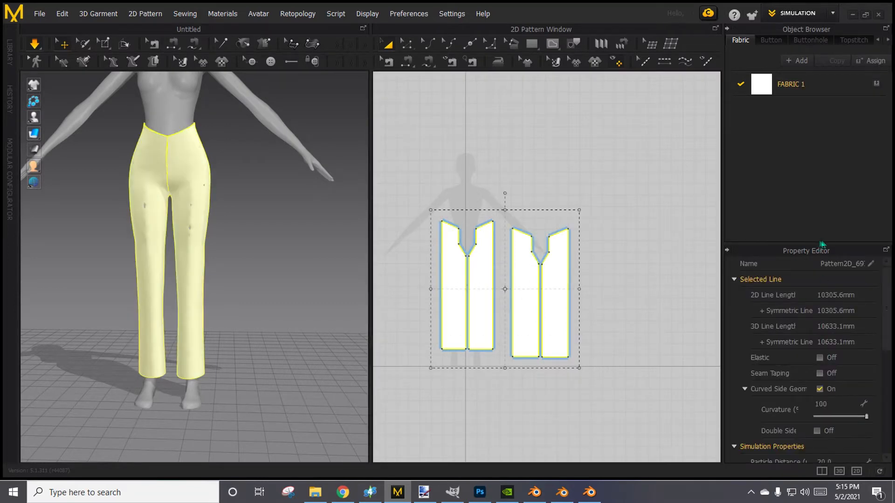
Bring up the simulation properties of the selected pieces and enter a particle distance of 20.
scroll(811, 330, "down", 2)
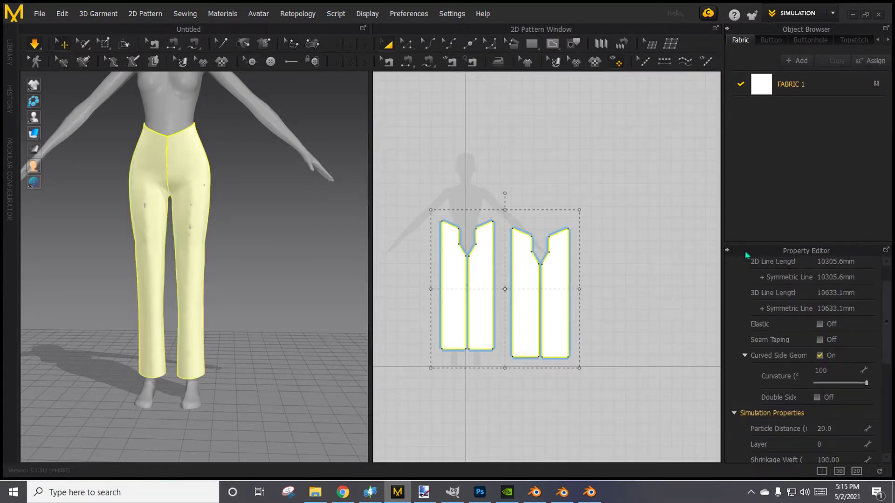
left_click(727, 251)
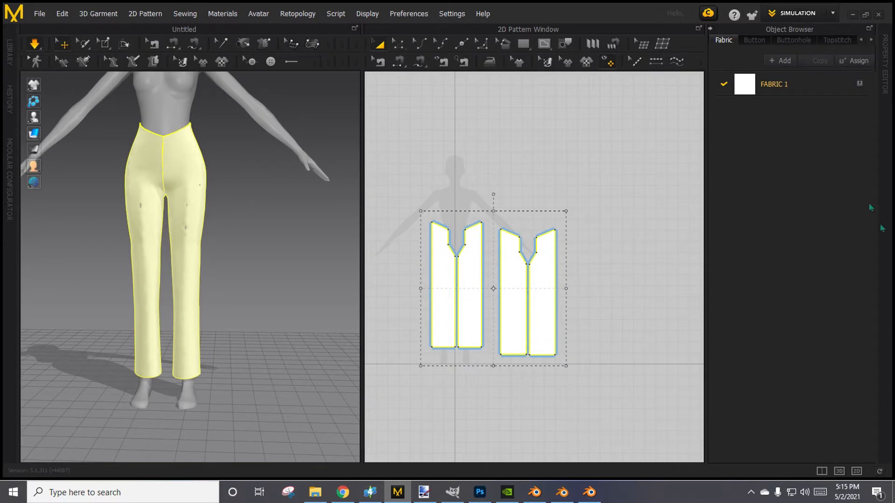
left_click(885, 65)
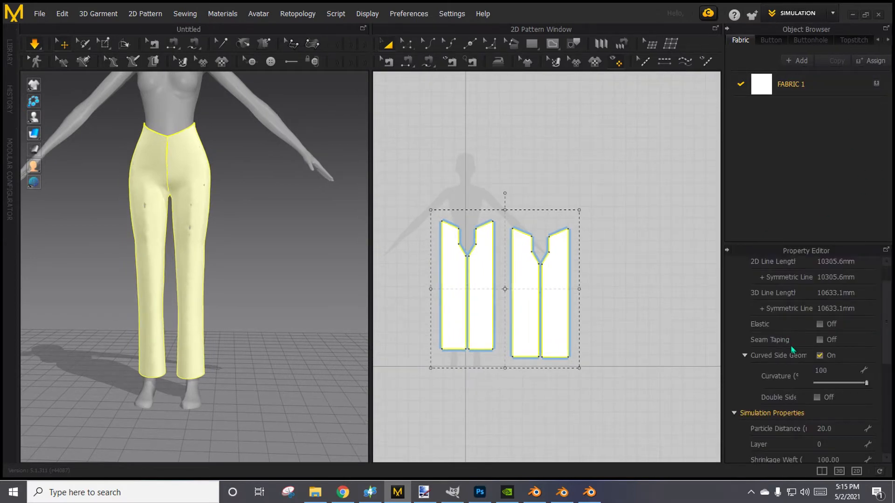
scroll(791, 348, "up", 1)
scroll(791, 349, "down", 3)
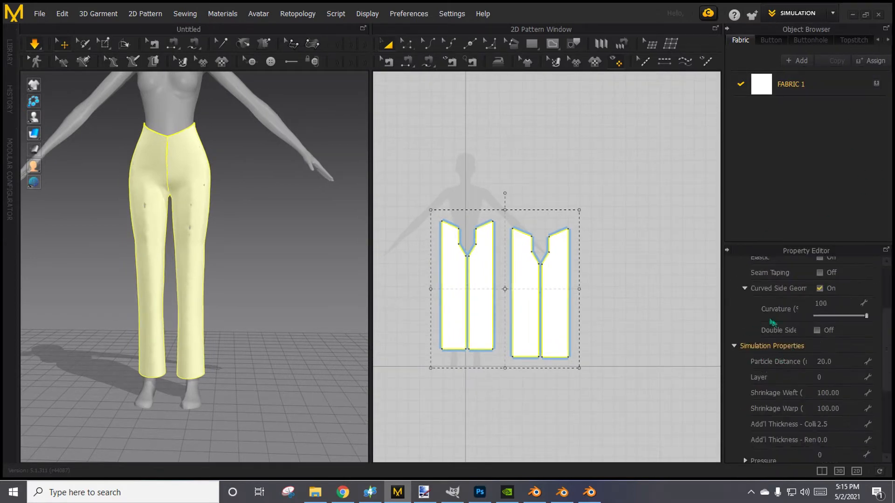
scroll(753, 361, "down", 2)
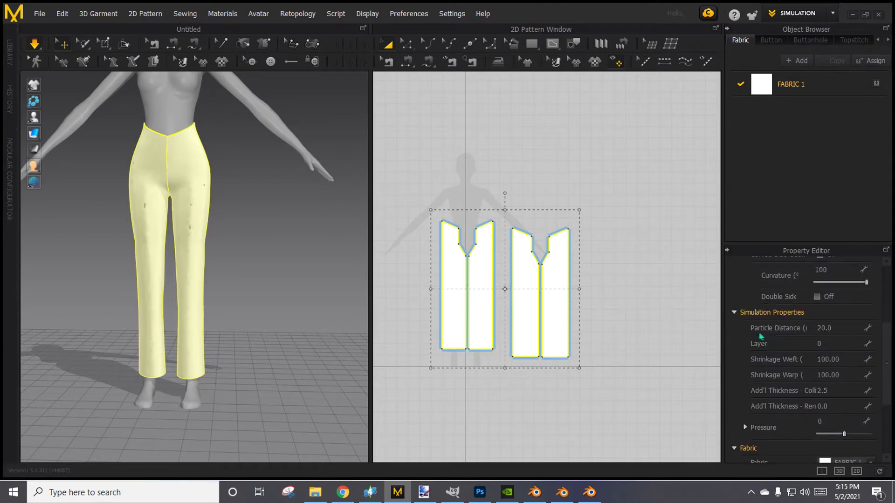
left_click(838, 334)
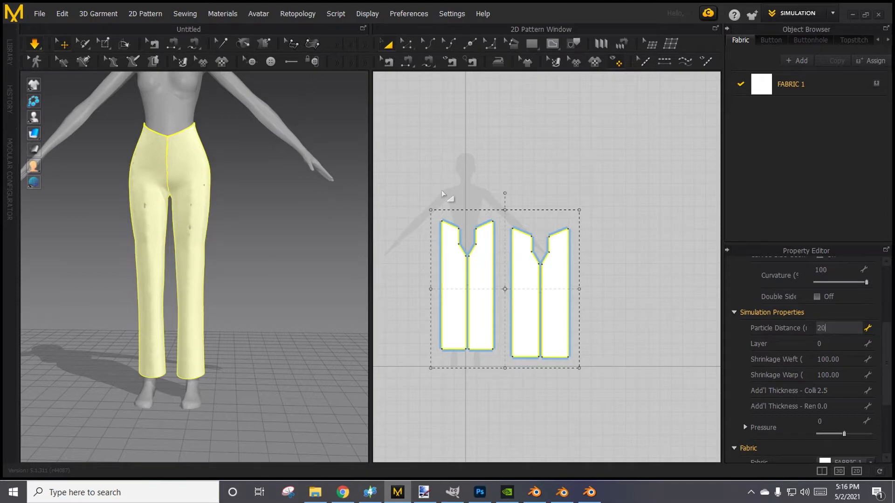
key("Return")
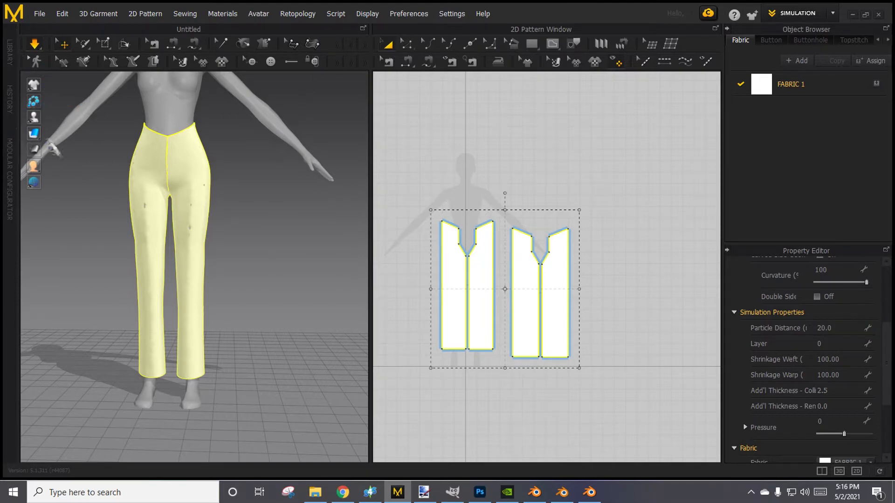
Show the garment's mesh in the 3D view and set the particle distance of all four pieces to 16.
mouse_move(37, 135)
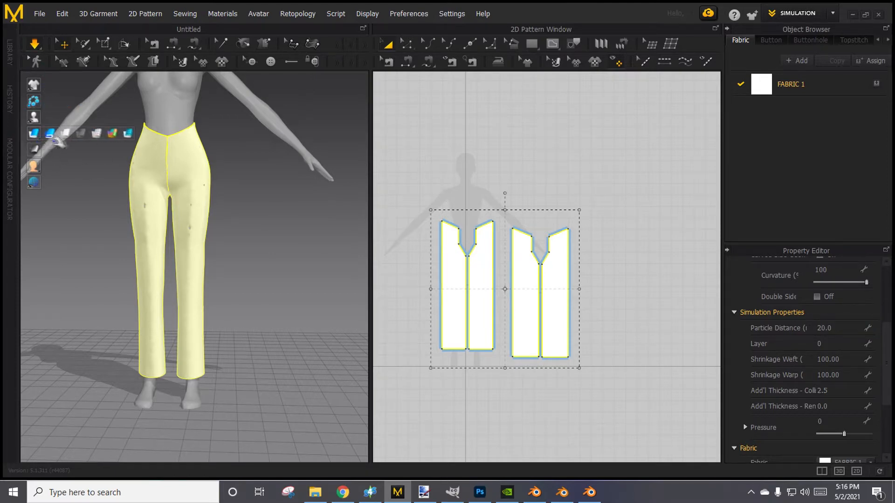
left_click(96, 134)
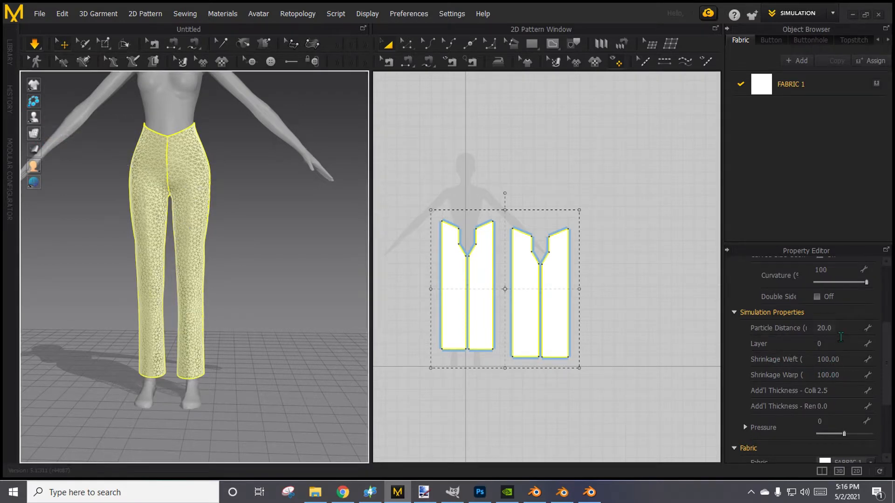
left_click(823, 327)
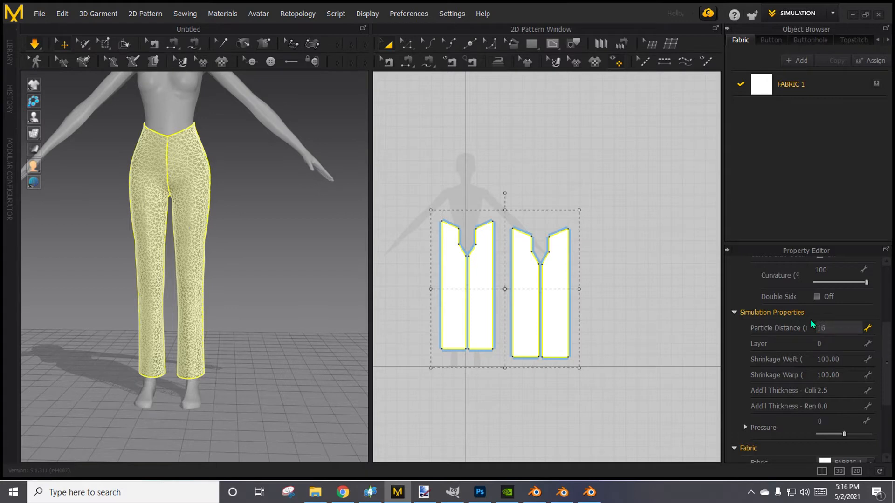
key("Return")
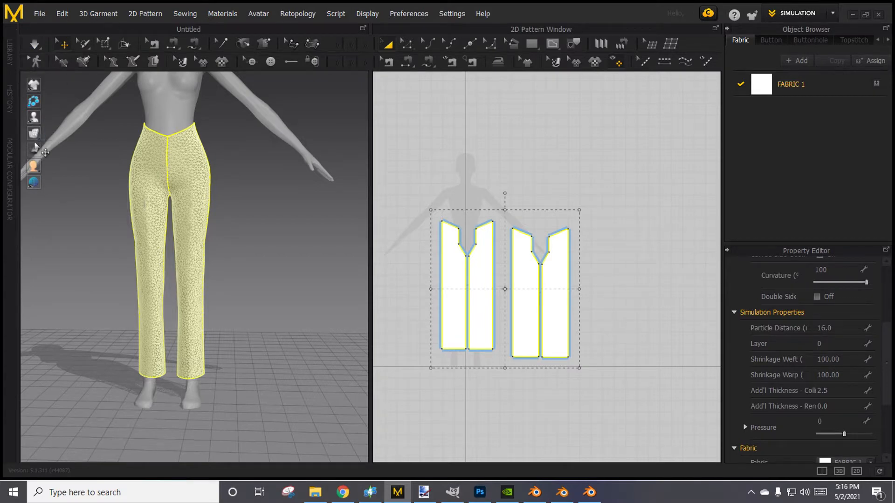
Display the garment with its textured surface in the 3D view and start the simulation.
mouse_move(39, 137)
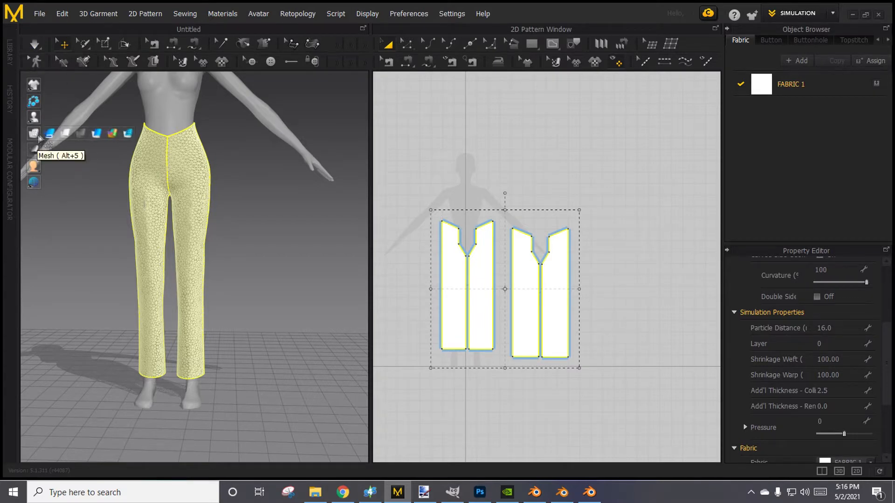
left_click(97, 134)
right_click_drag(156, 177, 246, 222)
key("space")
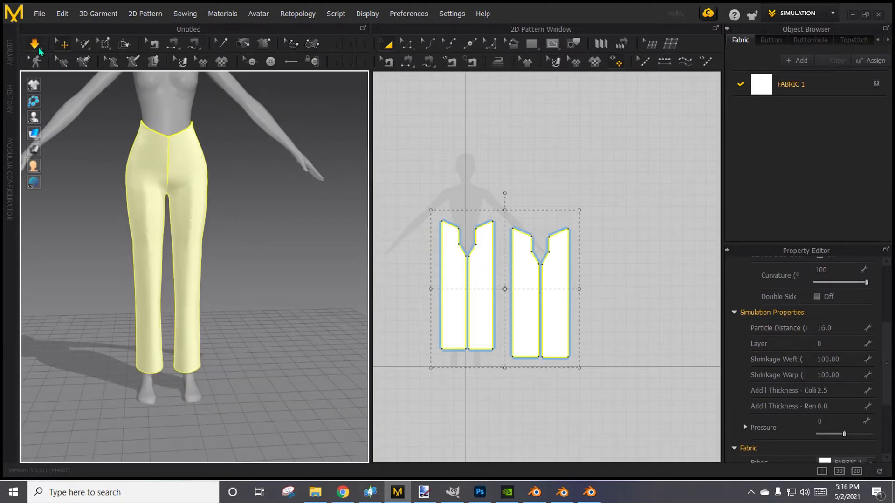
Tug at a front leg piece of the simulated pants and inspect the fit from several sides.
left_click(247, 222)
right_click_drag(230, 260, 157, 253)
left_click(158, 253)
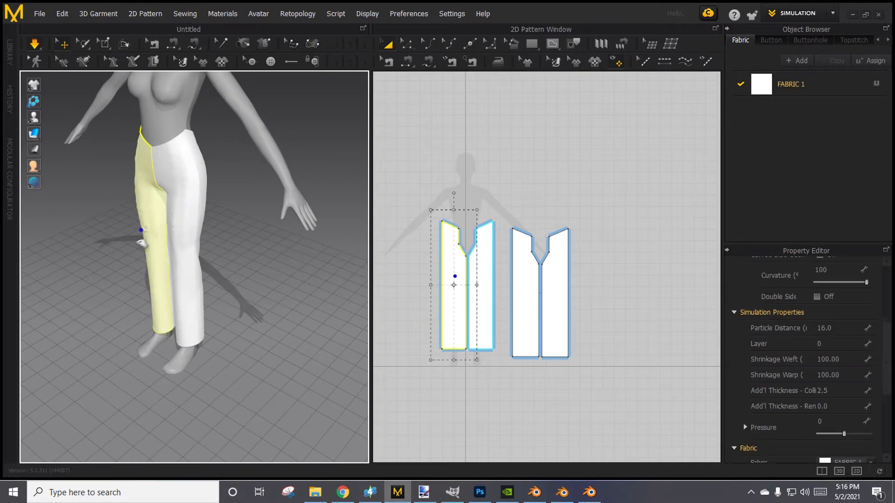
right_click_drag(133, 237, 330, 215)
right_click_drag(376, 253, 333, 285)
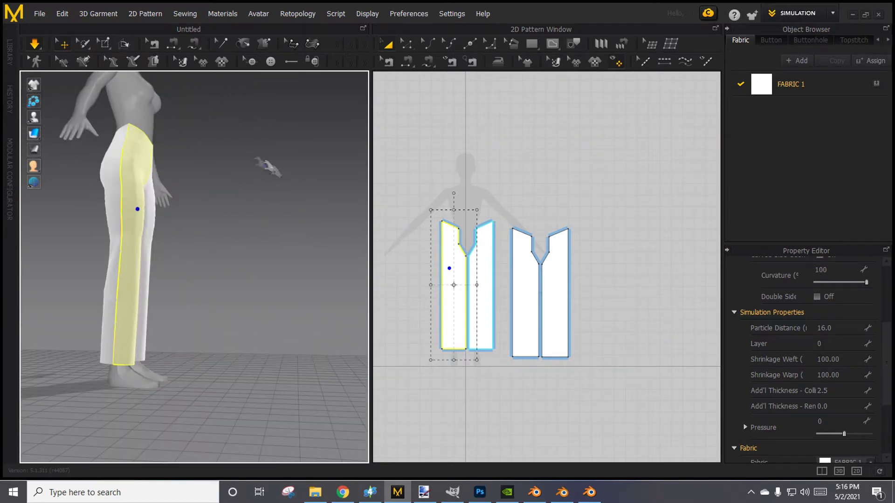
right_click_drag(237, 256, 124, 263)
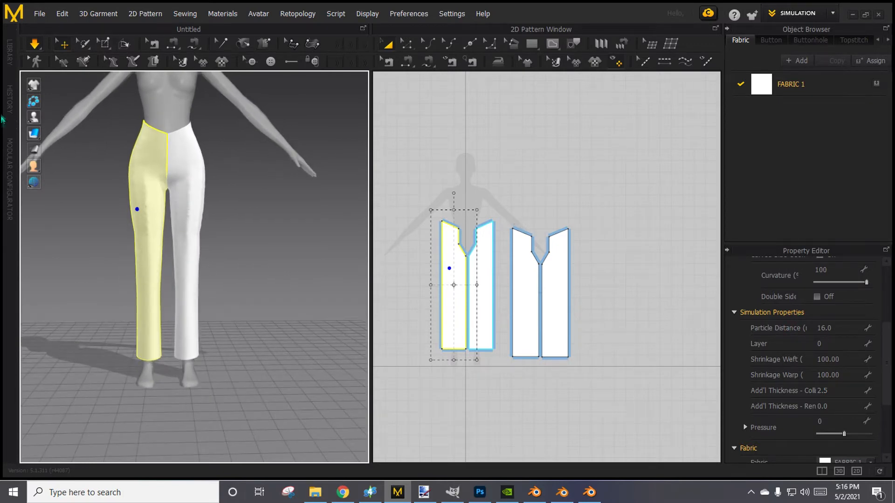
Show the garment's mesh, select all four pants pieces and turn on Remesh (Beta) for them.
mouse_move(41, 138)
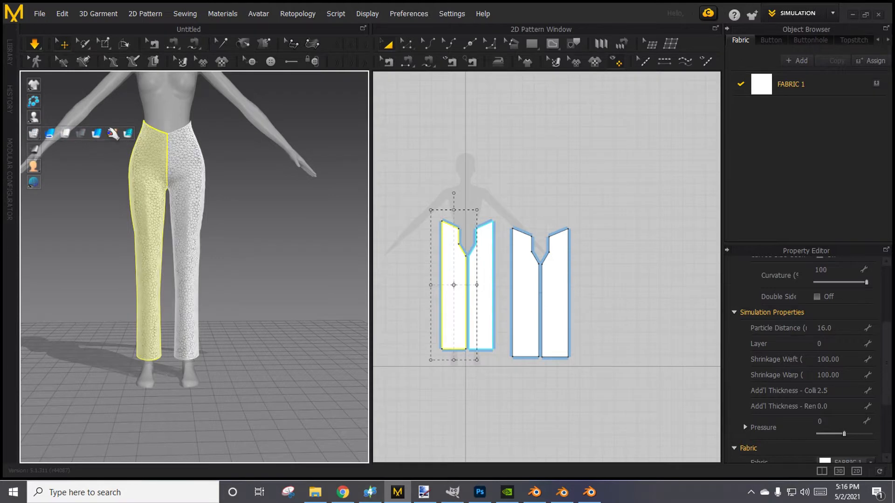
left_click(110, 133)
left_click_drag(418, 172, 480, 292)
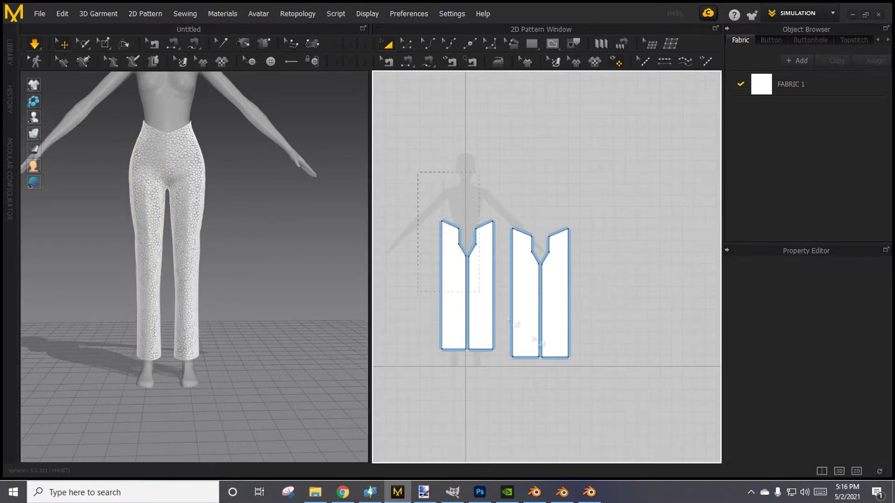
left_click_drag(709, 457, 709, 457)
scroll(788, 344, "down", 5)
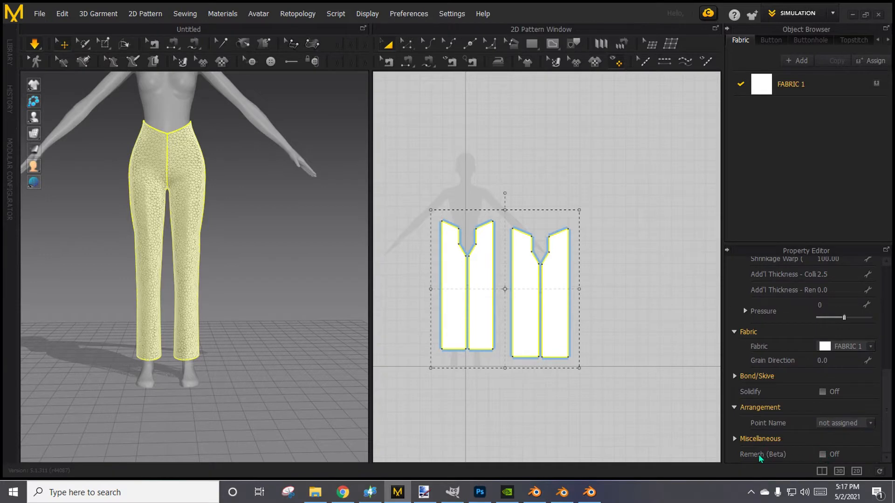
left_click(823, 456)
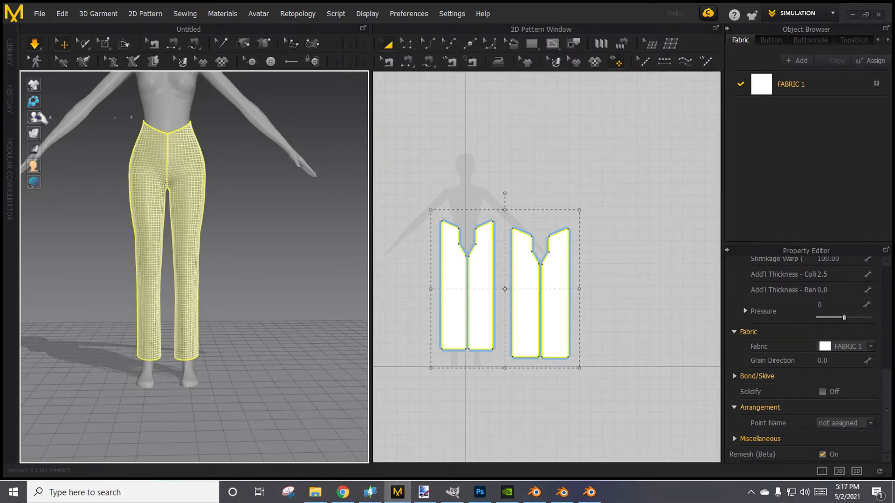
Return the garment to textured surface display and inspect the remeshed pants with nothing selected.
mouse_move(33, 134)
left_click(107, 139)
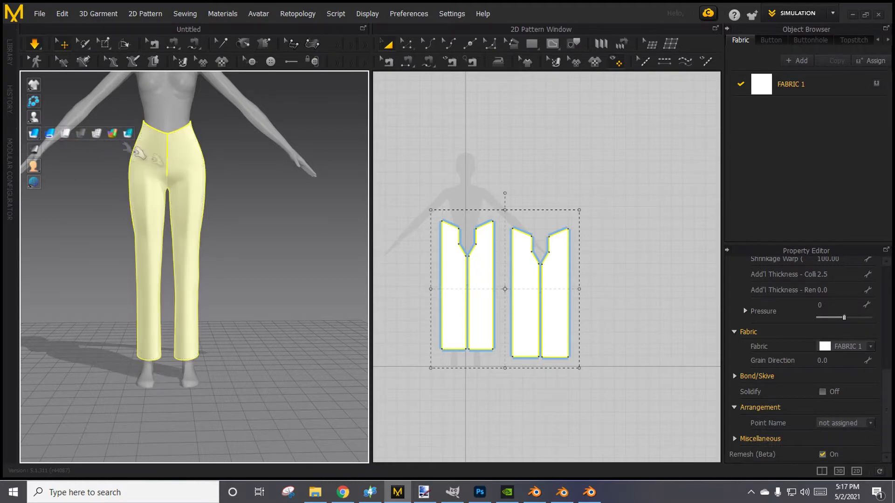
mouse_move(292, 255)
right_mouse_down()
mouse_move(6, 255)
mouse_move(270, 312)
mouse_move(316, 257)
mouse_move(236, 275)
right_mouse_up()
right_click_drag(22, 274, 275, 263)
left_click(417, 136)
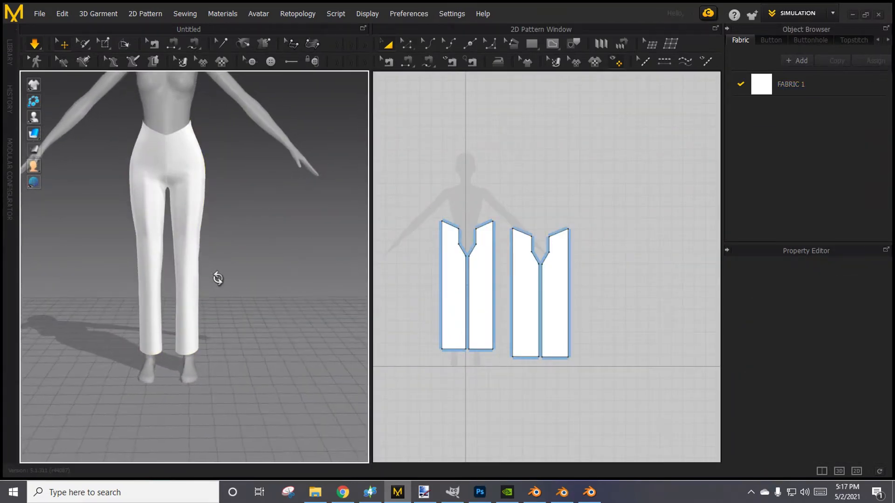
right_click(235, 278)
left_click(237, 359)
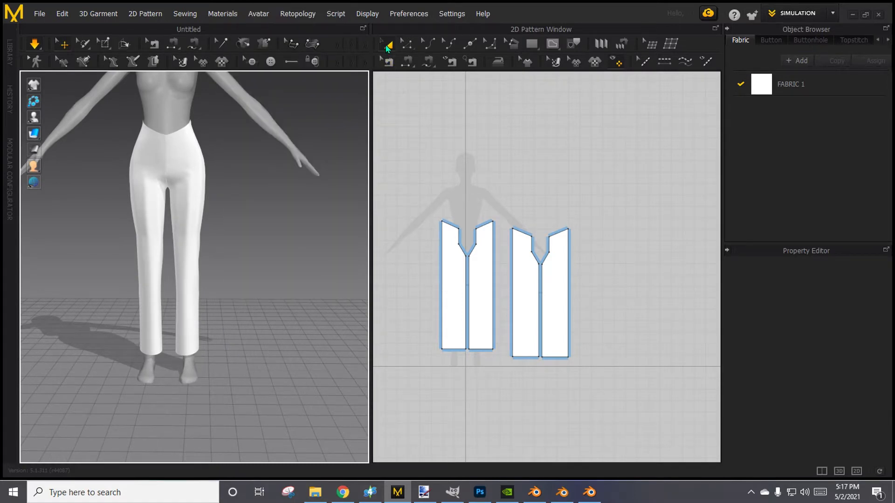
Change the colour of FABRIC 1 on the pants to light pink (F79CE4).
left_click_drag(431, 160, 610, 408)
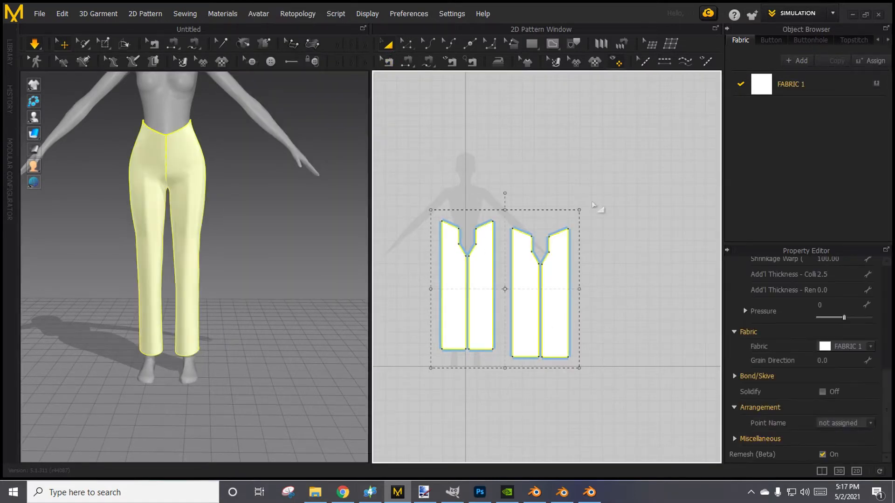
left_click(803, 80)
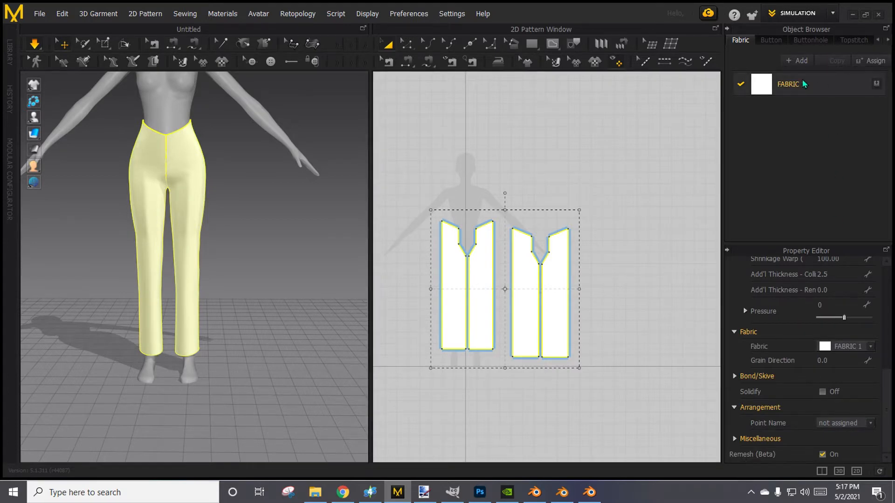
left_click(803, 84)
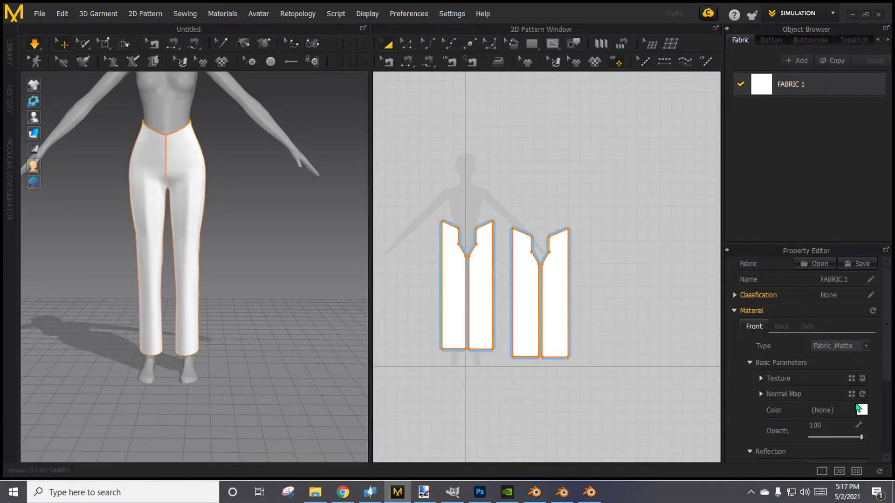
left_click(862, 410)
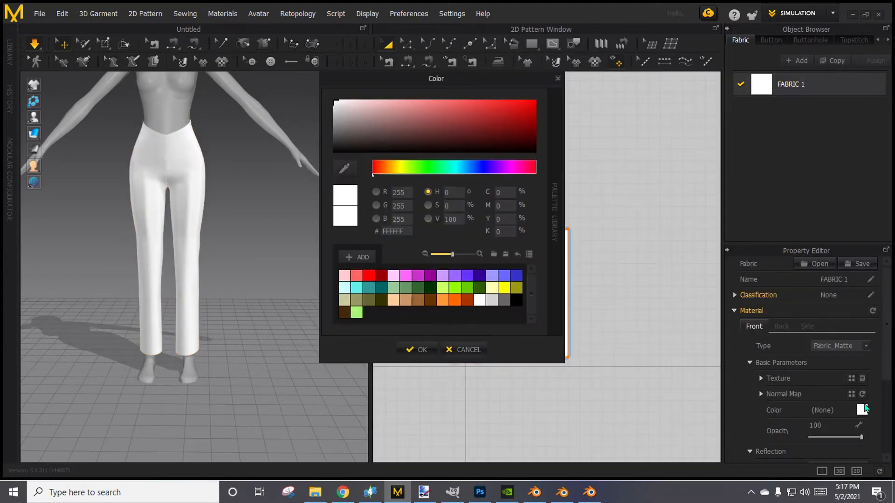
left_click(505, 167)
mouse_move(490, 128)
left_mouse_down()
mouse_move(464, 103)
mouse_move(374, 103)
mouse_move(408, 103)
left_mouse_up()
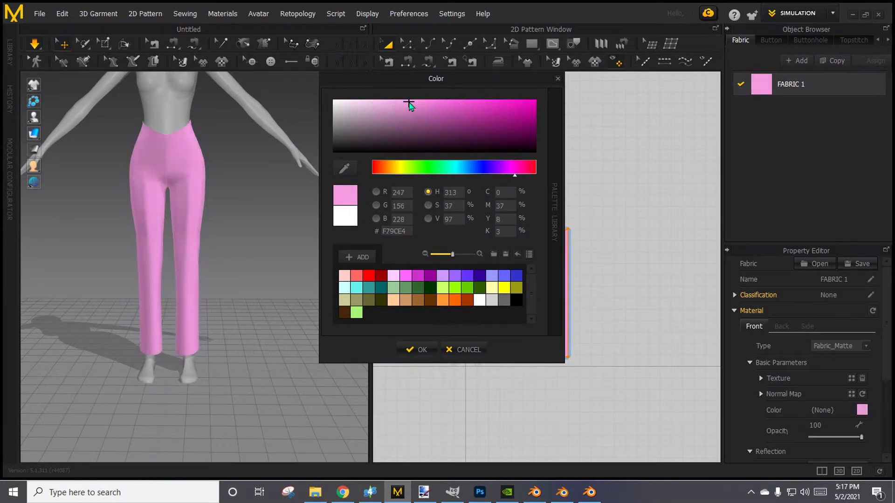
left_click(416, 349)
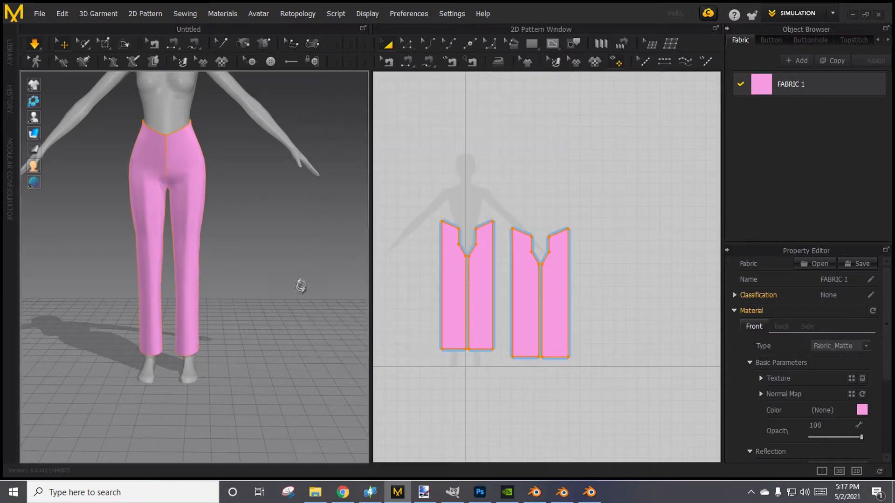
right_click_drag(300, 285, 176, 199)
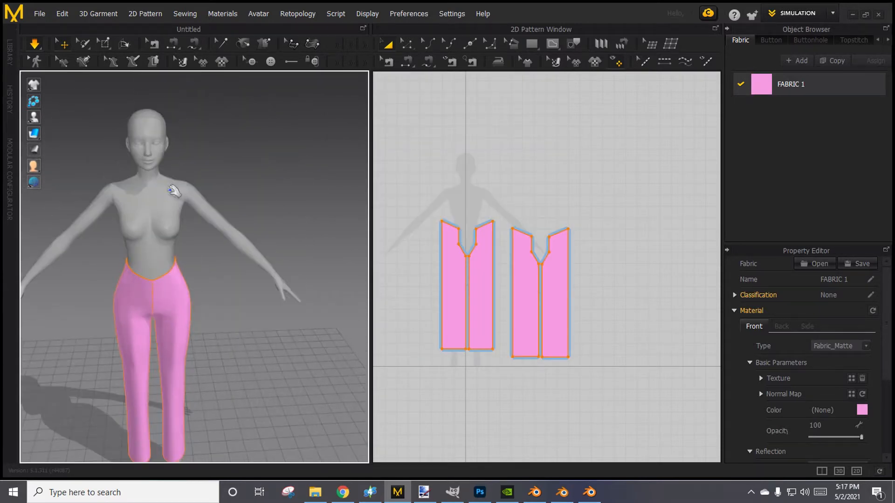
left_click(151, 204)
left_click(164, 145)
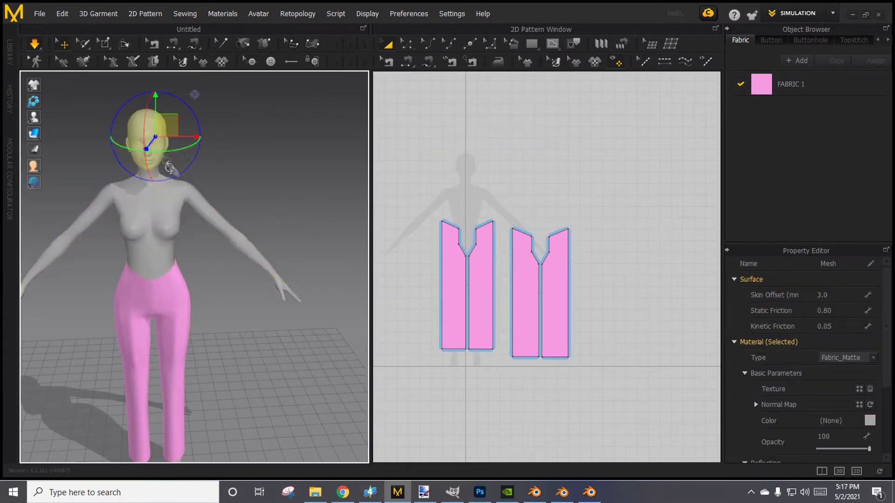
left_click(175, 218)
scroll(233, 287, "down", 1)
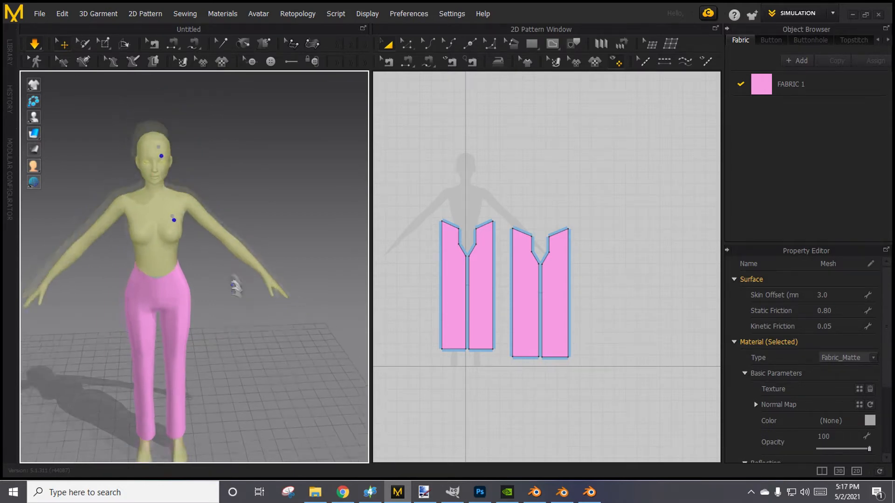
middle_click_drag(224, 317, 217, 221)
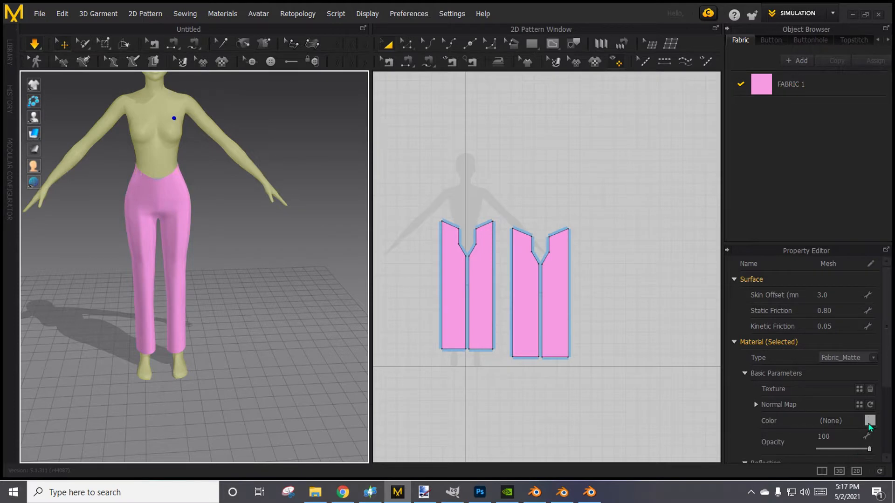
left_click(870, 421)
left_click(401, 167)
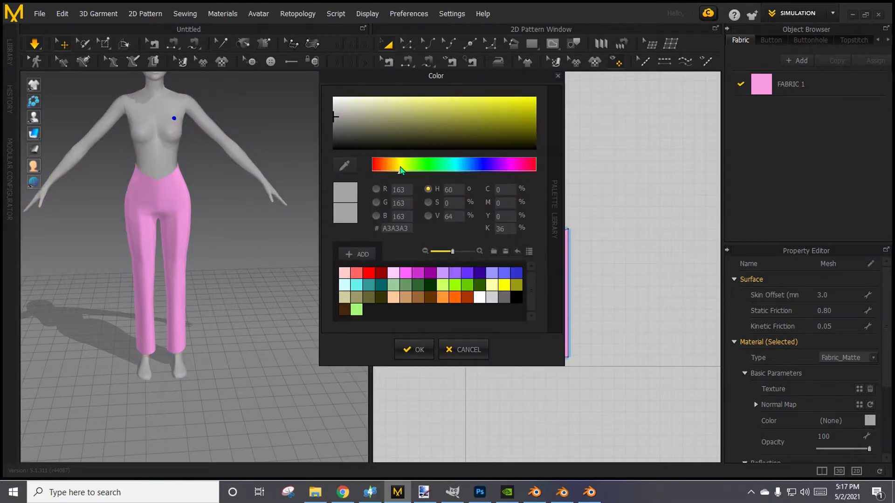
left_click(457, 355)
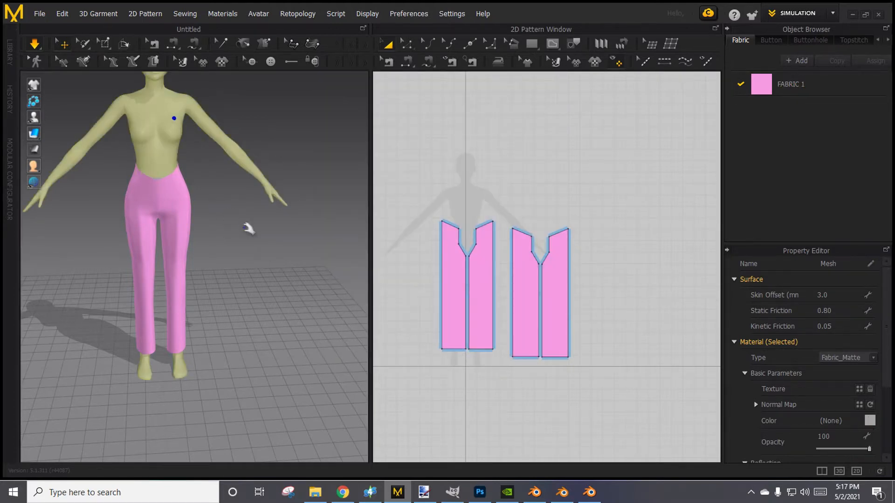
left_click(299, 318)
Colour the avatar's upper body with the Brown 3 swatch (996633), trying lighter browns and a dark red first.
left_click(175, 136)
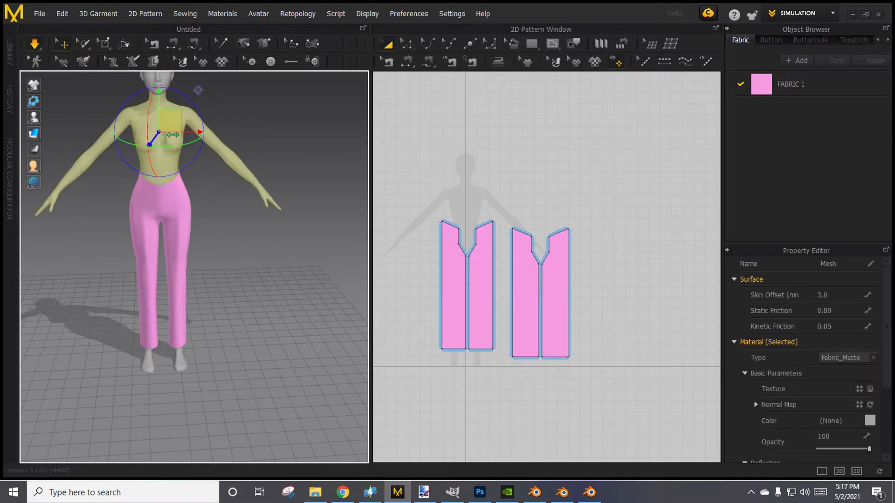
left_click(869, 421)
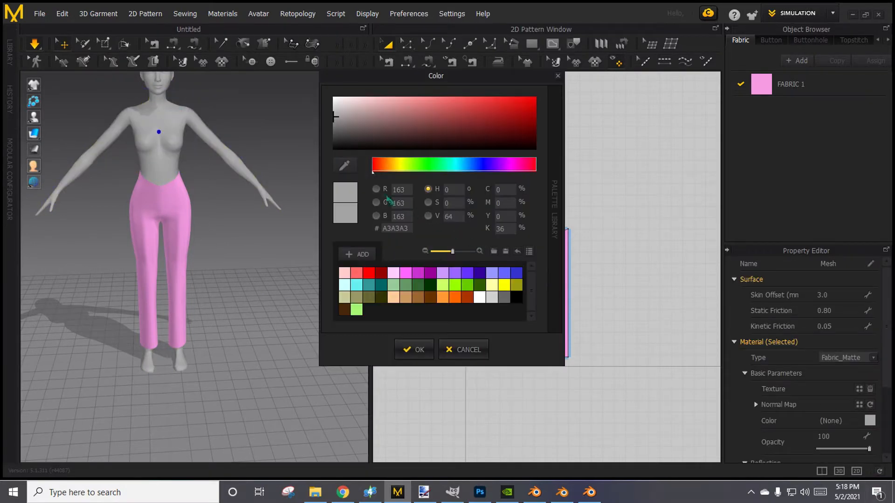
left_click_drag(462, 134, 408, 131)
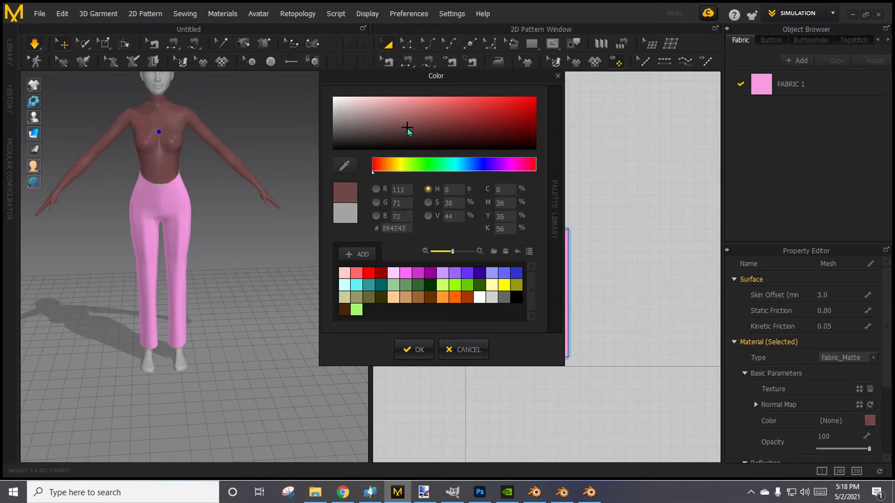
left_click(419, 298)
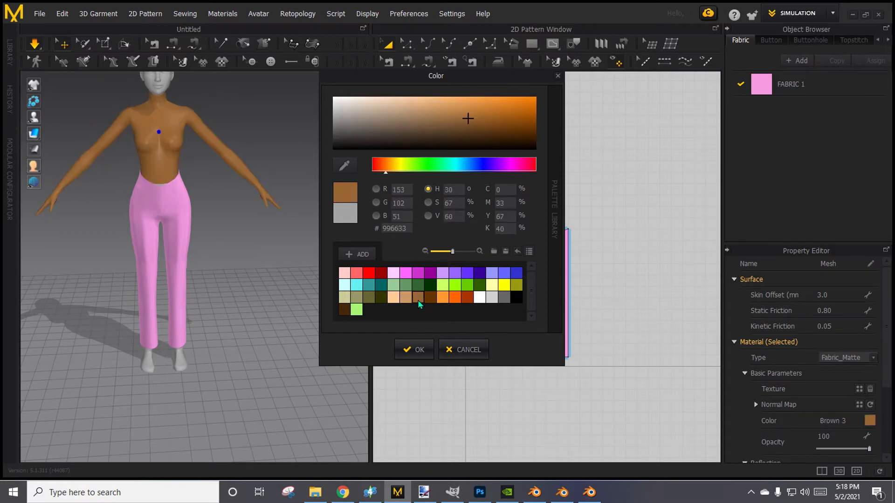
left_click(394, 299)
left_click(404, 301)
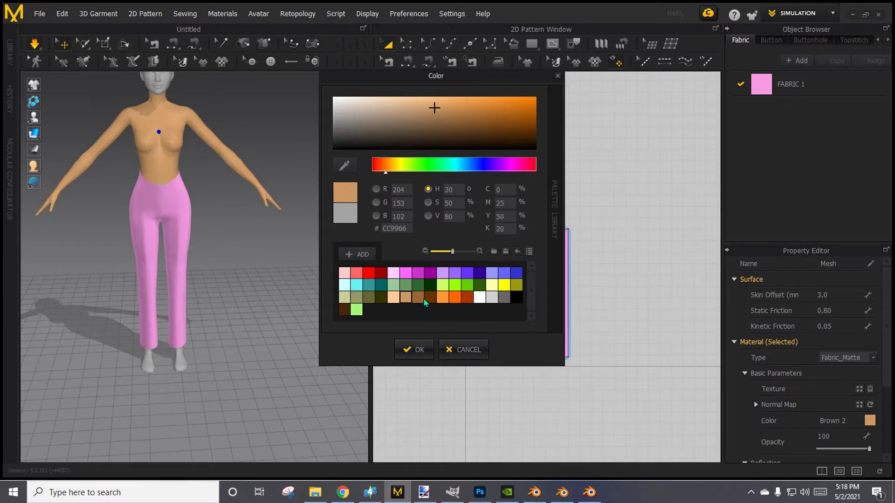
left_click(421, 299)
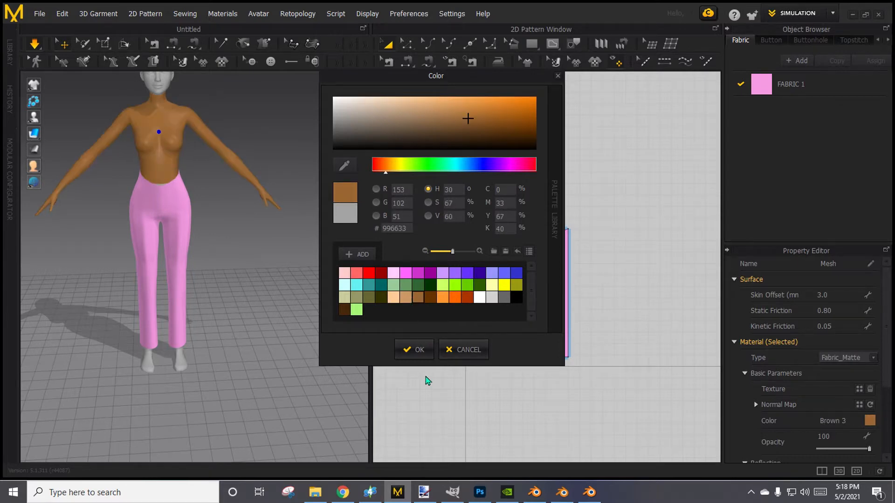
left_click(414, 349)
Colour the avatar's head and feet Brown 3 to match the body, then clear the selection.
left_click(188, 366)
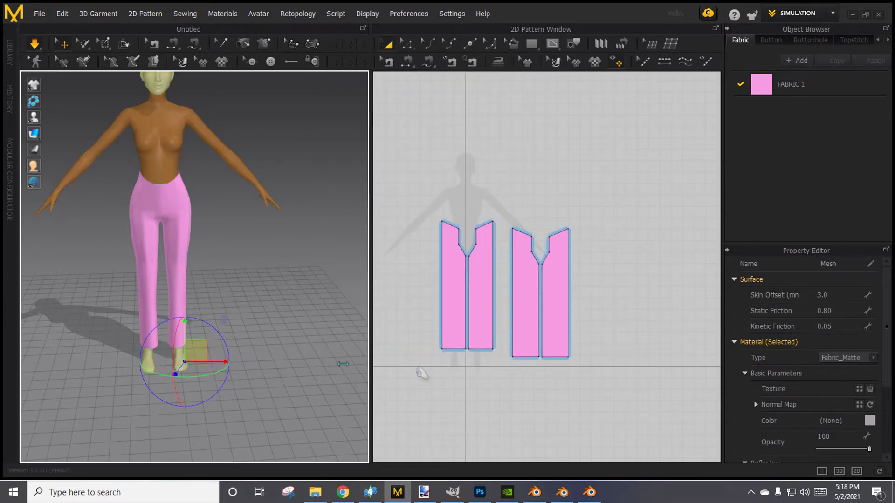
left_click(869, 420)
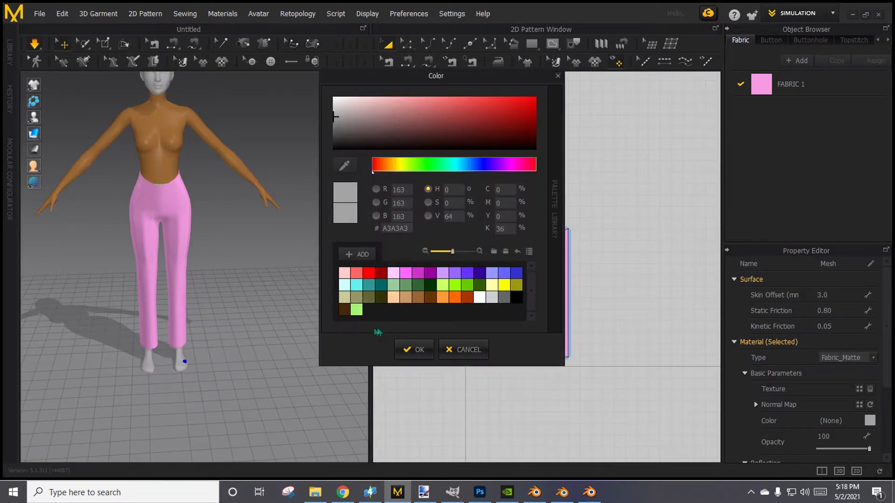
left_click(417, 297)
left_click(414, 350)
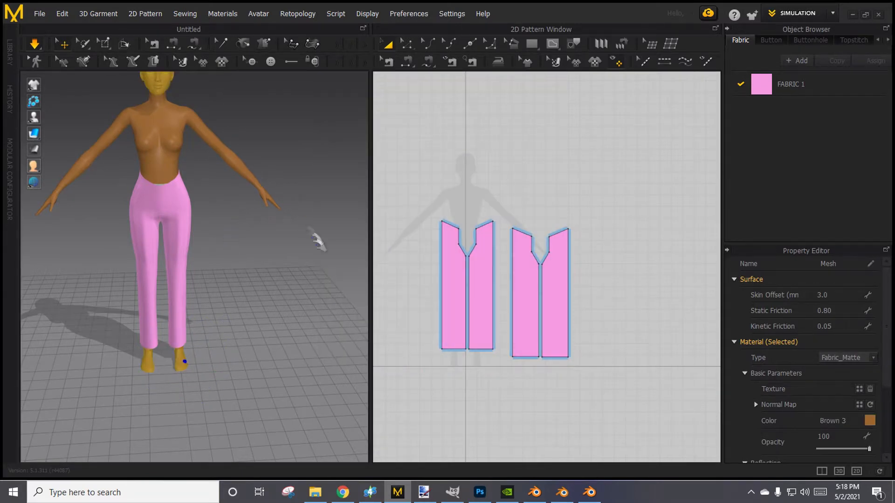
left_click(344, 340)
Examine the pink pants on the brown avatar from above and up close.
right_click_drag(344, 340, 286, 377)
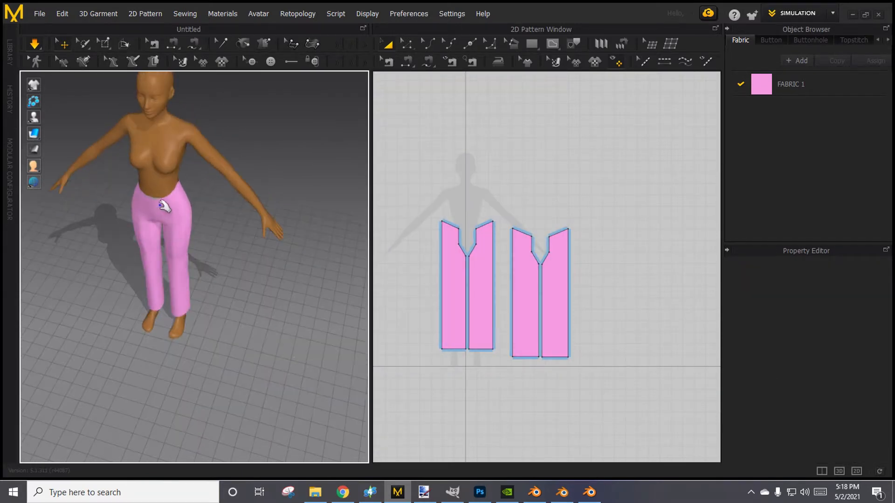
left_click(160, 199)
scroll(219, 264, "up", 3)
scroll(226, 190, "up", 3)
left_click(282, 242)
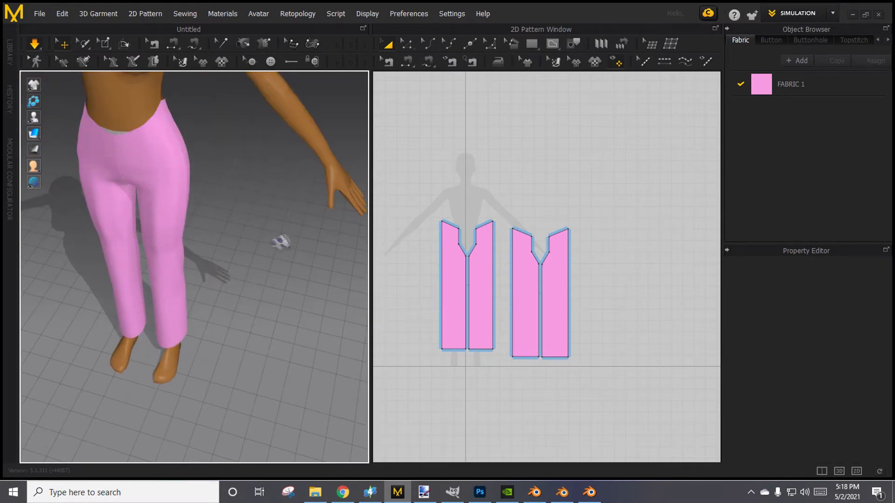
Colour the remaining grey avatar mesh at the pants' waist with the Brown 3 swatch, then clear the selection.
scroll(193, 154, "up", 4)
left_click(182, 248)
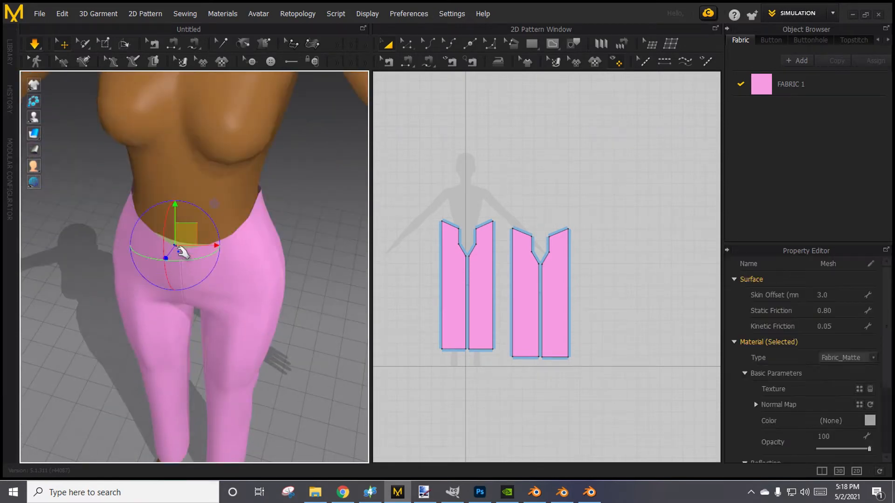
left_click(870, 421)
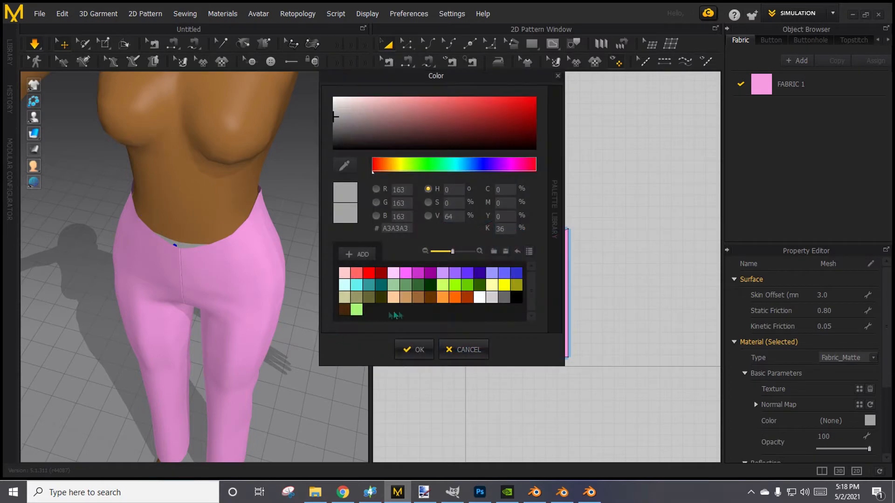
left_click(418, 301)
left_click(415, 350)
scroll(352, 344, "up", 2)
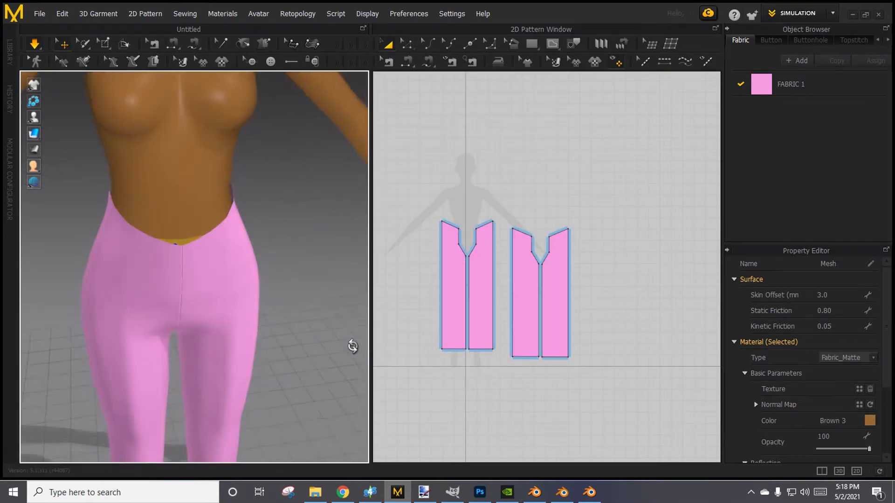
scroll(324, 386, "down", 3)
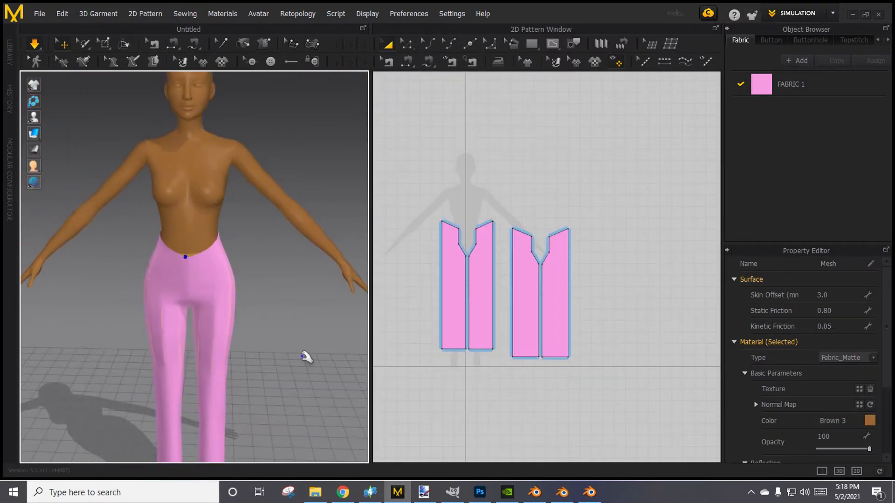
left_click(317, 416)
Try to save the project in the 01MD-Stuffz folder under the file name johnniePants.
left_click(40, 13)
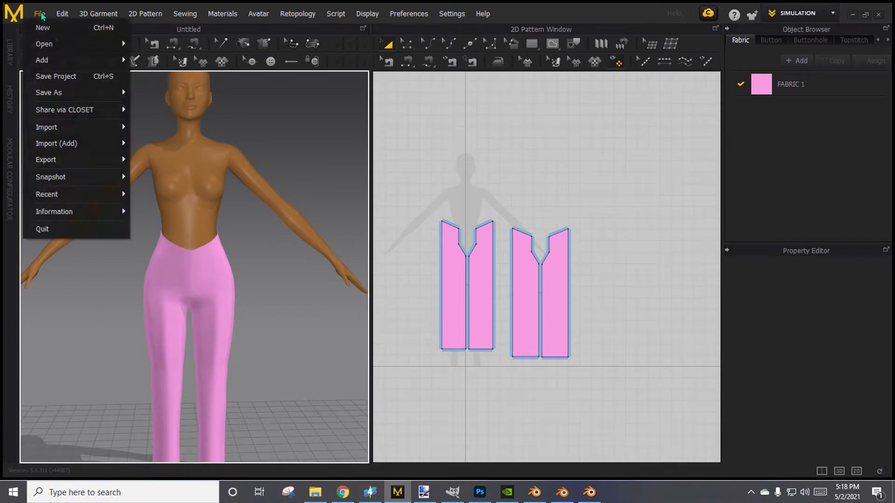
left_click(58, 77)
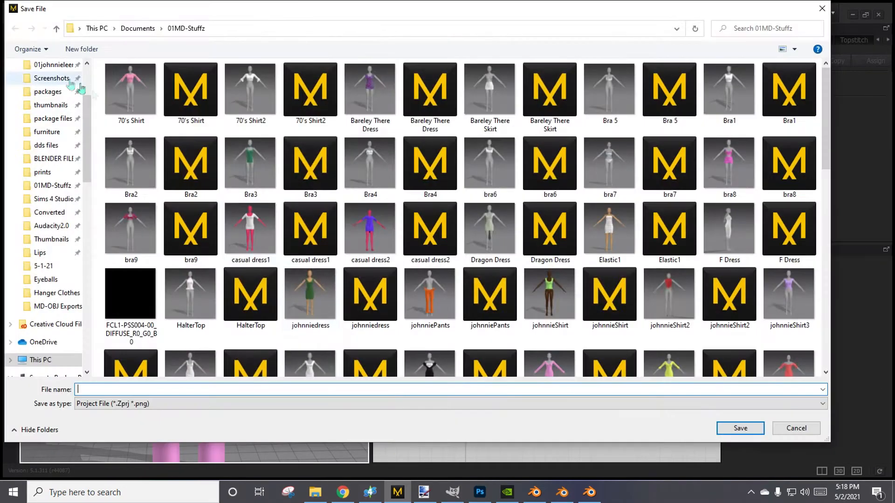
type("JOH")
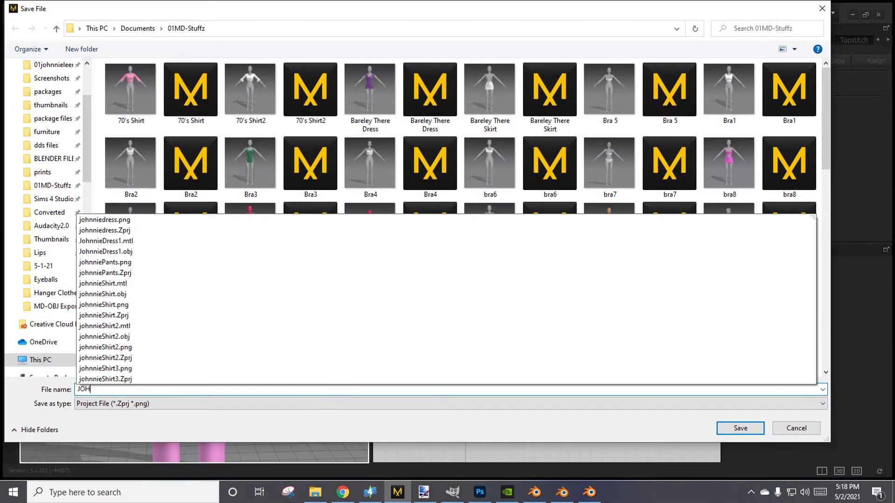
type("NNIE pANTS")
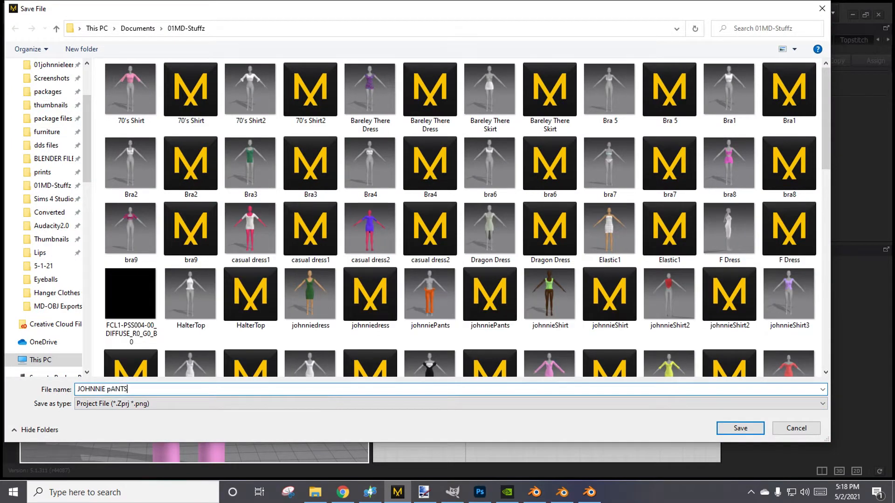
key("BackSpace")
key("BackSpace")
key("BackSpace")
key("BackSpace")
key("BackSpace")
key("BackSpace")
key("BackSpace")
key("BackSpace")
key("BackSpace")
type("jo")
key("BackSpace")
key("BackSpace")
type("Jo")
key("BackSpace")
key("BackSpace")
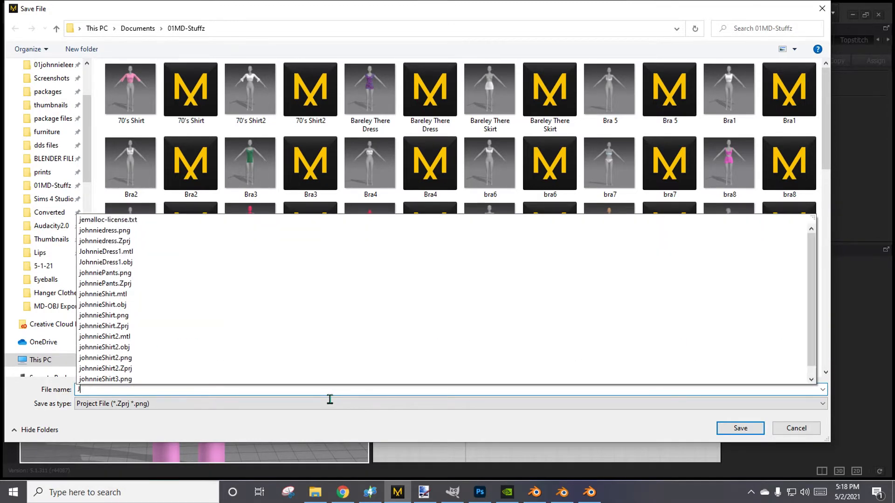
type("johnnie")
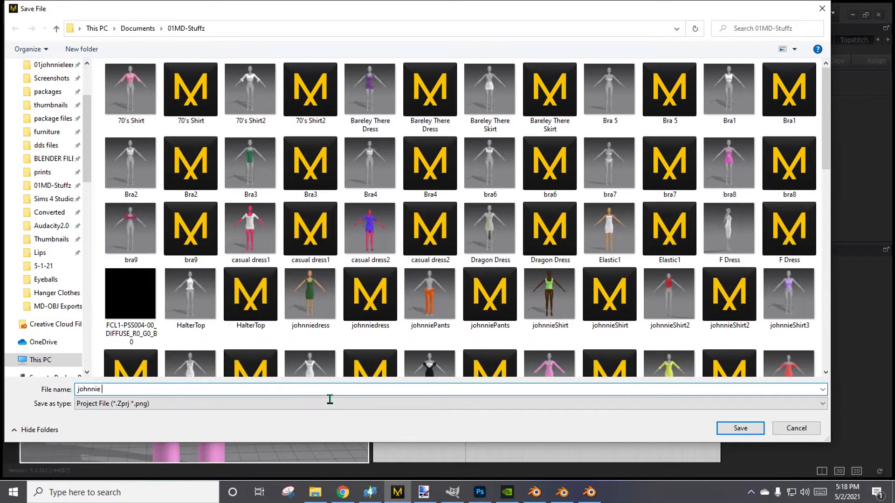
key("BackSpace")
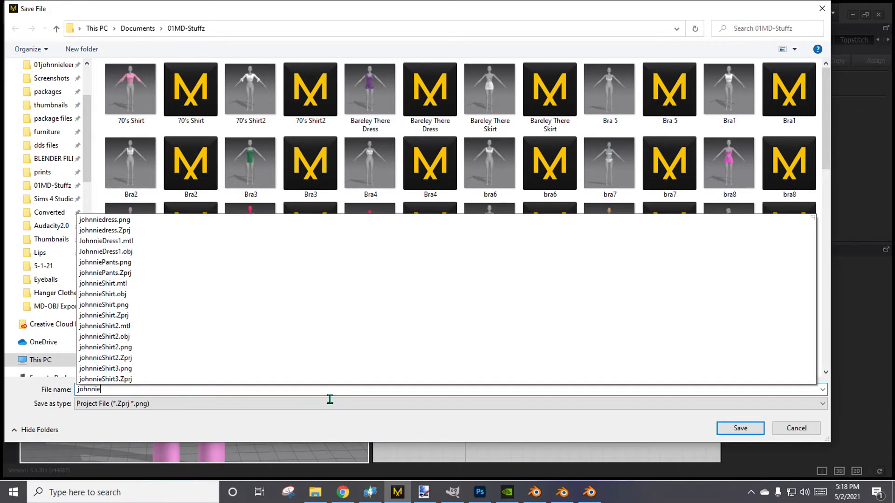
type("Psnt")
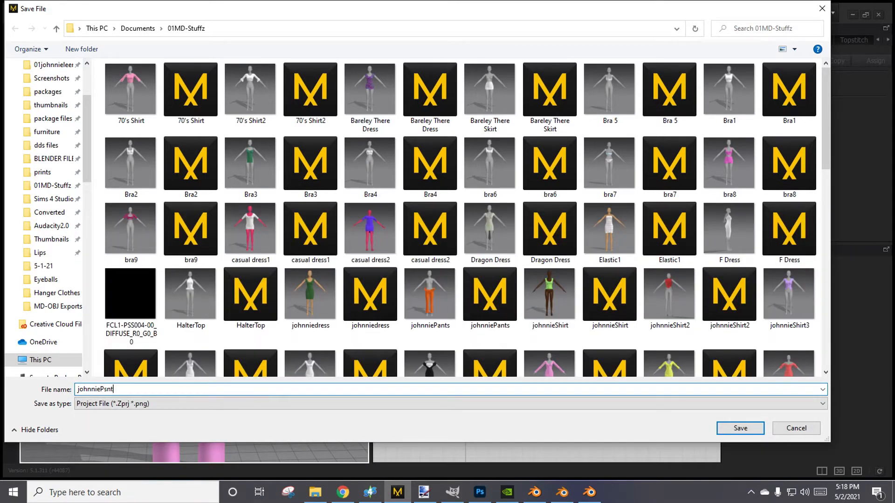
key("BackSpace")
key("BackSpace")
key("BackSpace")
type("a")
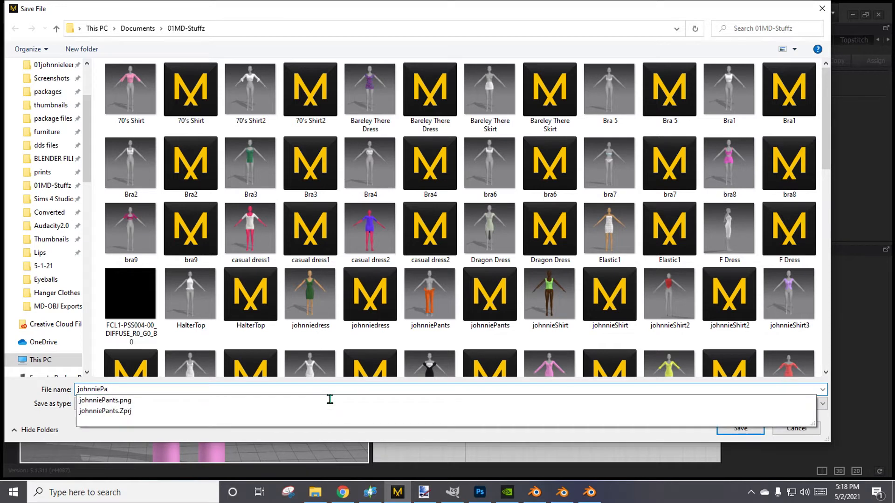
type("nts")
key("Return")
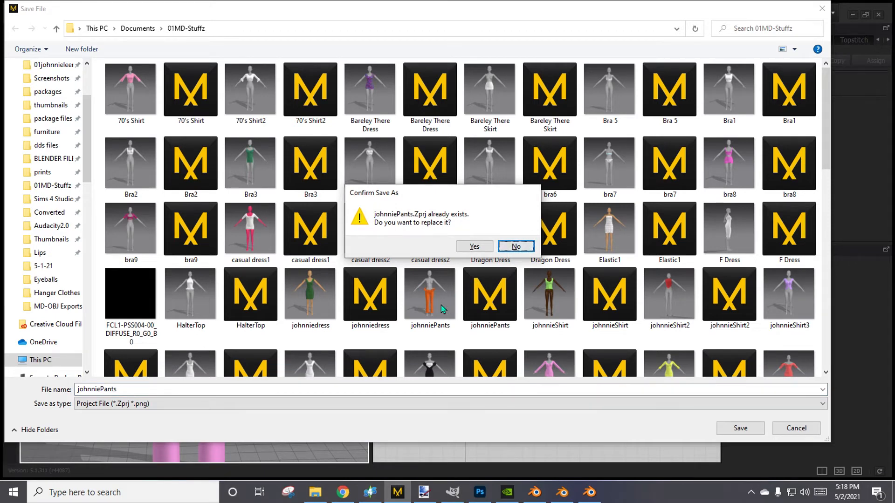
Decline replacing the existing file and save the project as johnniePants2.
left_click(516, 246)
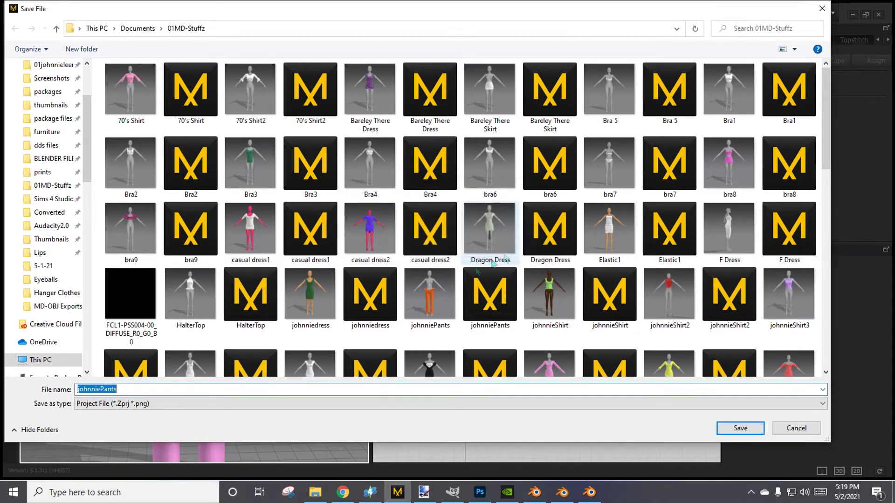
left_click(374, 396)
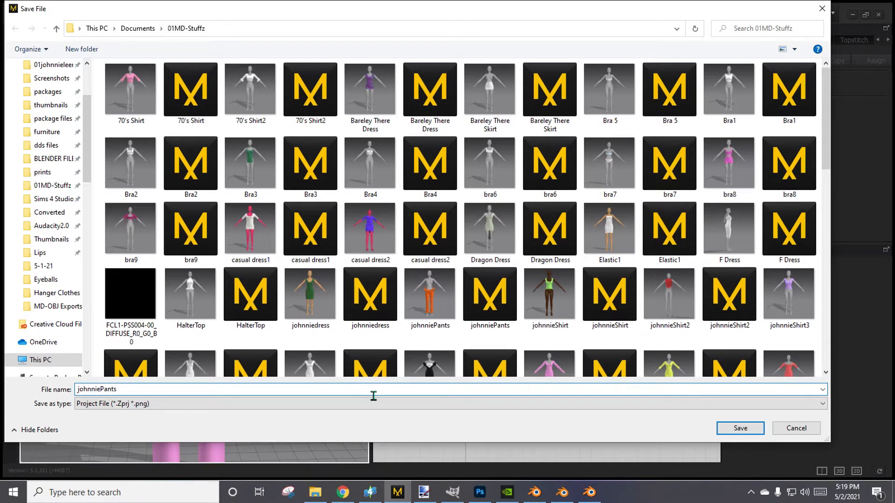
key("Return")
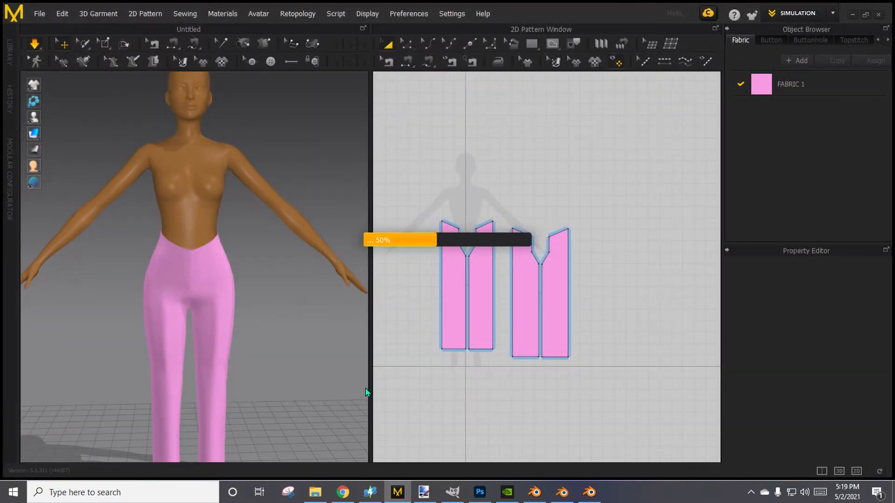
Examine the full-length avatar in the pink pants from all around, ending at the front view.
scroll(270, 301, "down", 3)
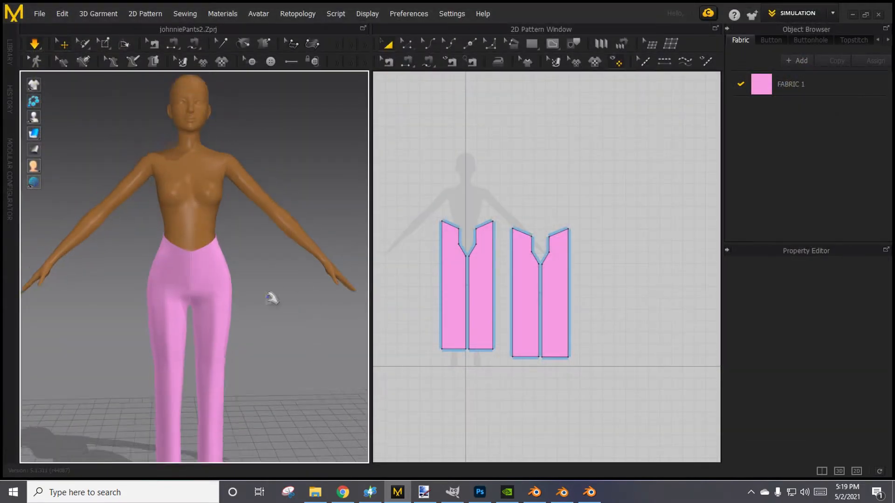
middle_click_drag(279, 340, 282, 319)
mouse_move(310, 323)
right_mouse_down()
mouse_move(171, 330)
mouse_move(105, 363)
mouse_move(289, 330)
mouse_move(318, 336)
right_mouse_up()
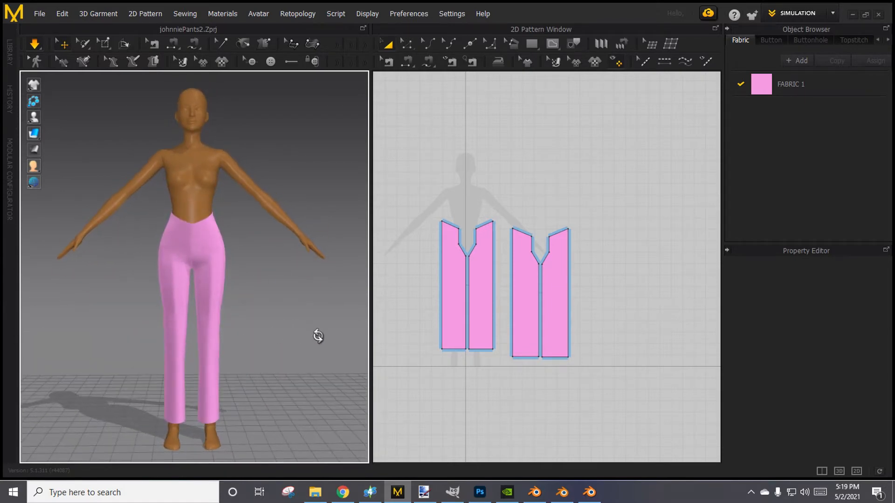
right_click_drag(312, 286, 40, 329)
right_click_drag(102, 340, 283, 399)
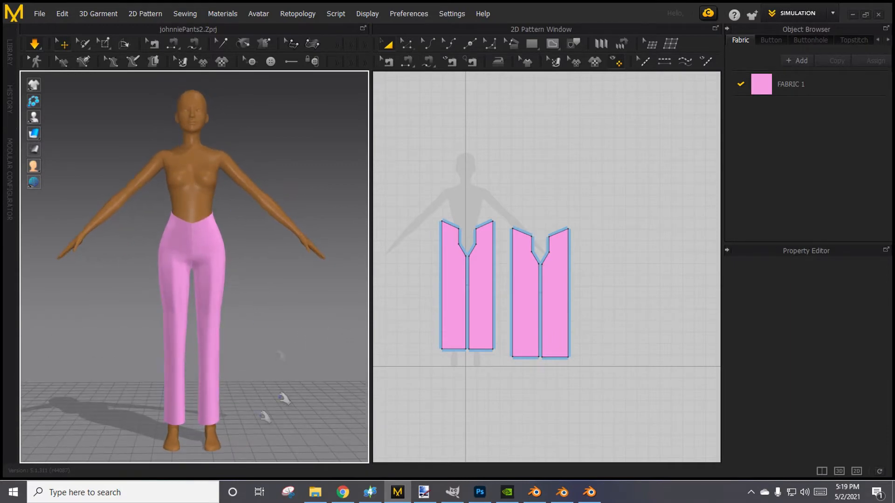
Activate the Edit Pattern tool to work on the waist and crotch of the front pants pieces.
scroll(479, 292, "up", 3)
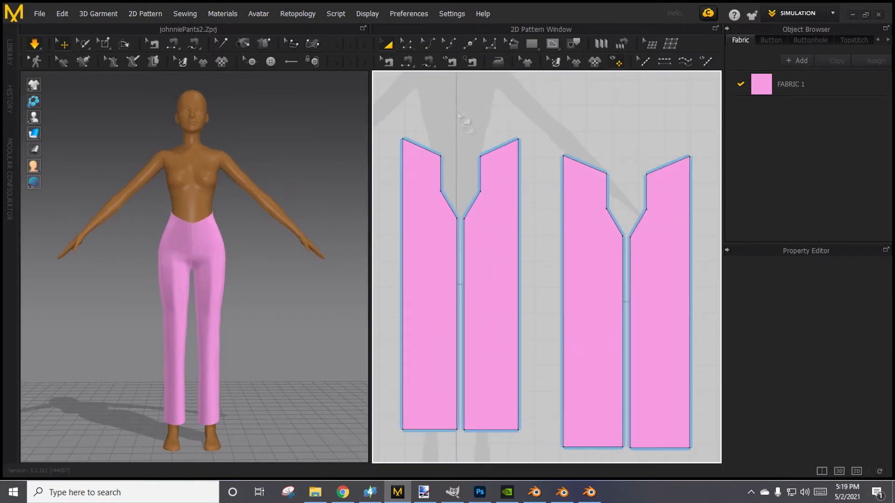
scroll(541, 286, "up", 2)
left_click(407, 44)
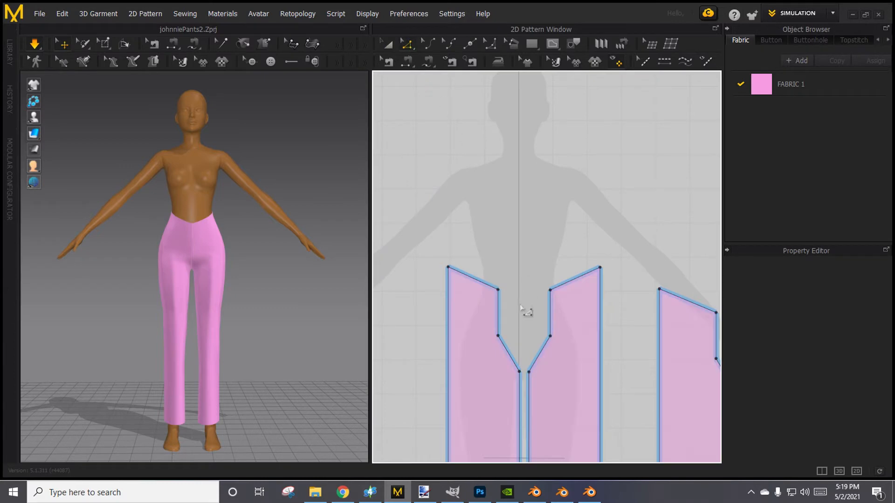
scroll(209, 252, "up", 5)
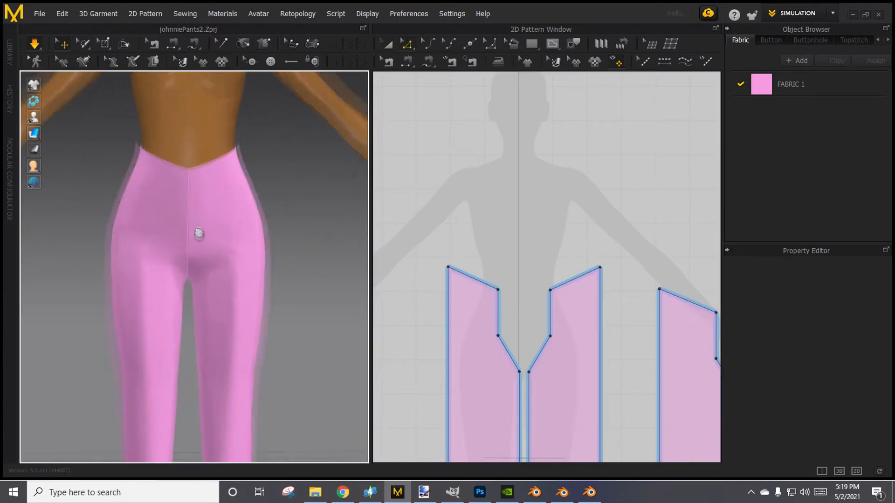
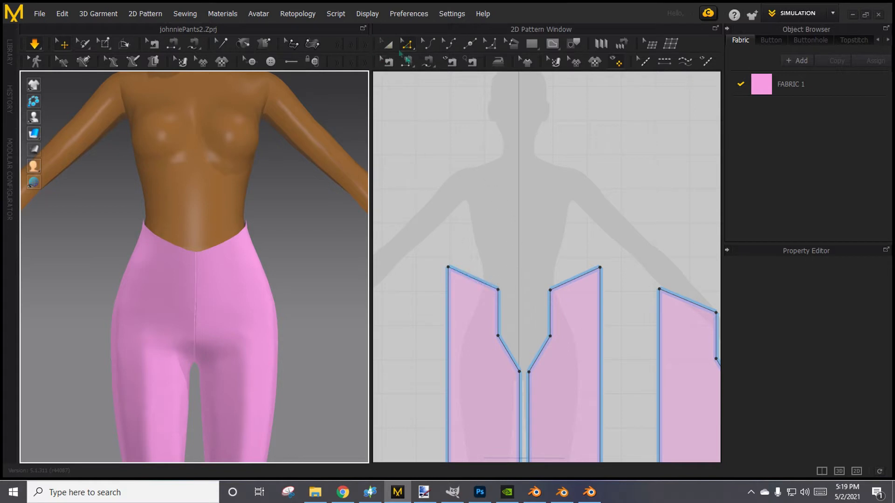
Offset the waist edge of the front pants pieces as one internal line at a distance of 15 mm.
left_click(406, 45)
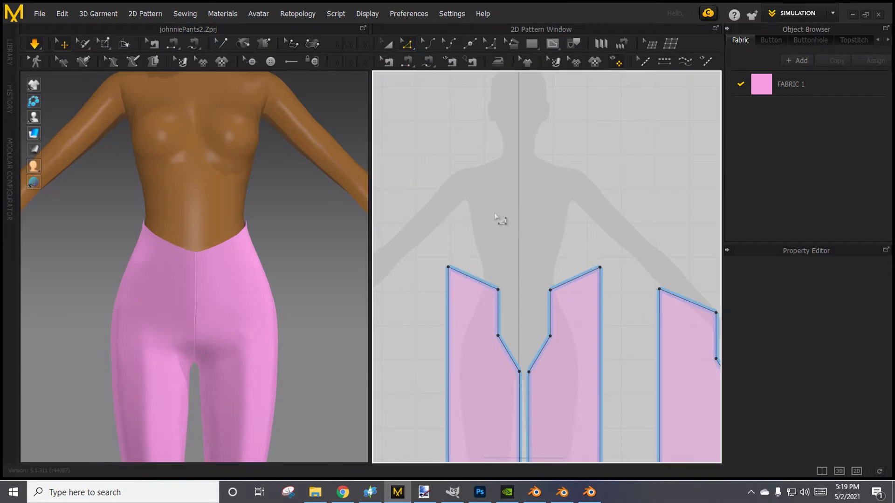
left_click(470, 278)
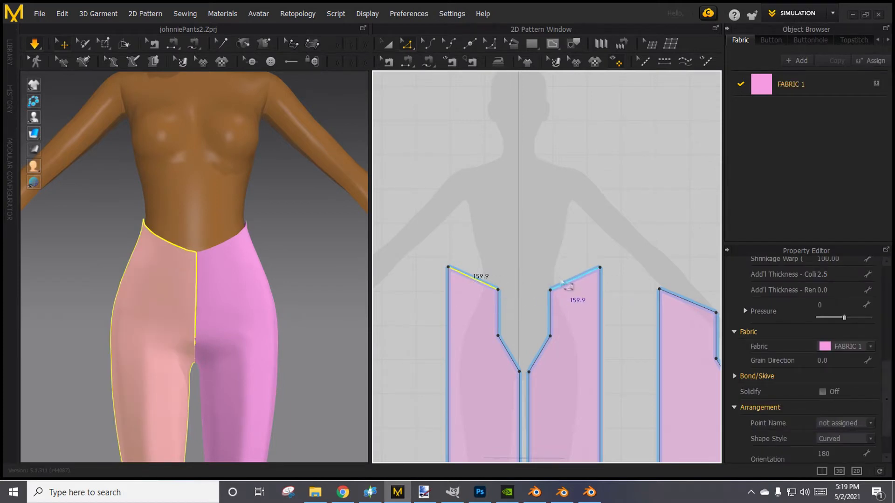
right_click(568, 285)
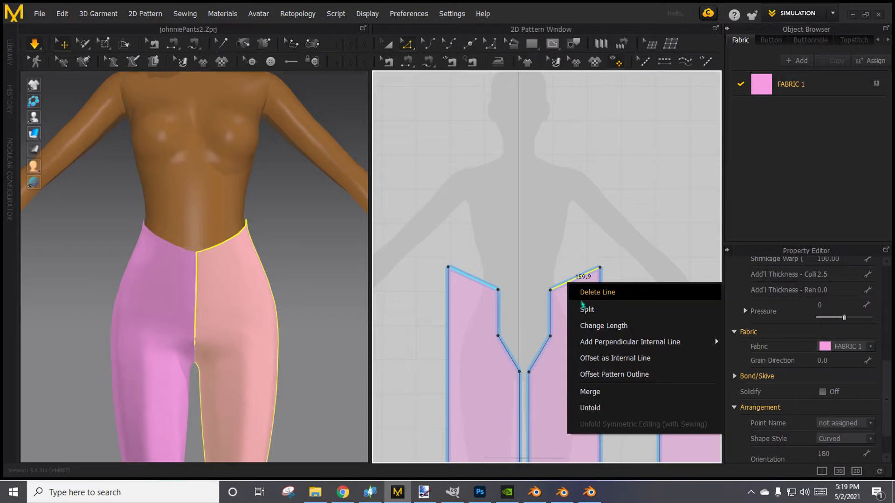
left_click(601, 359)
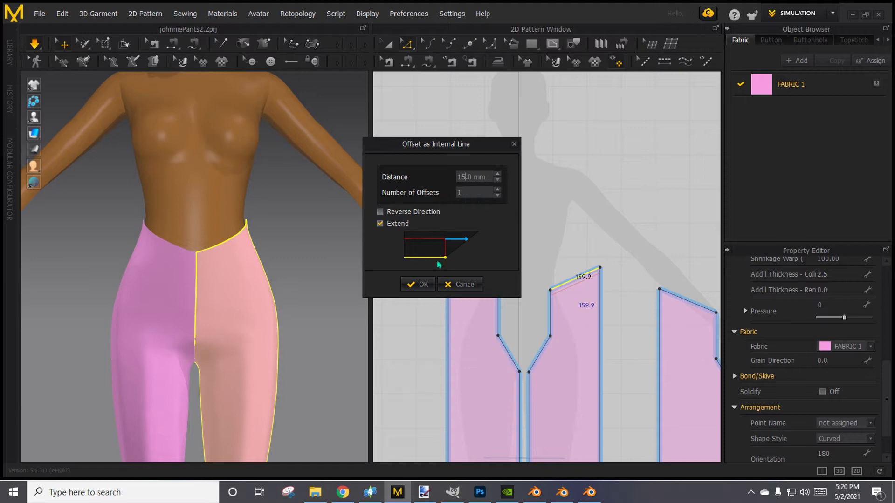
left_click(419, 285)
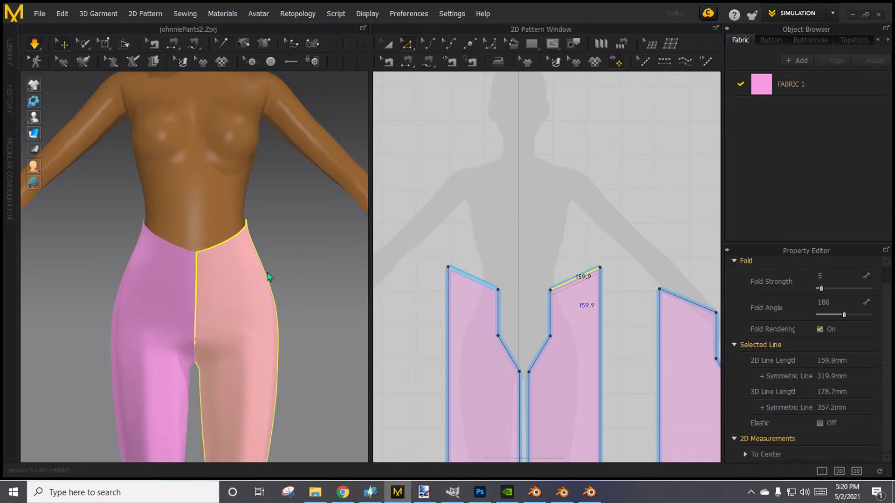
Cut and sew the front pieces along the internal line below the waist edge to form a waistband strip.
left_click(339, 275)
mouse_move(338, 277)
right_mouse_down()
mouse_move(194, 296)
mouse_move(345, 277)
right_mouse_up()
left_click(467, 286)
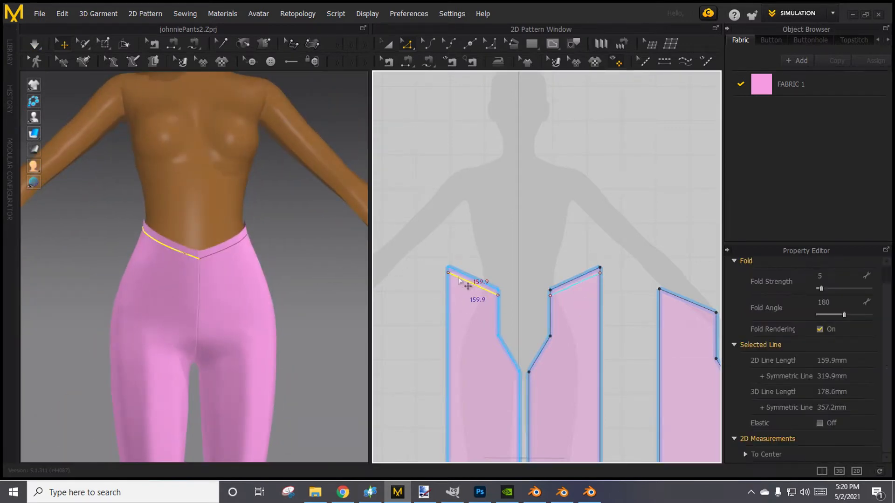
right_click(459, 279)
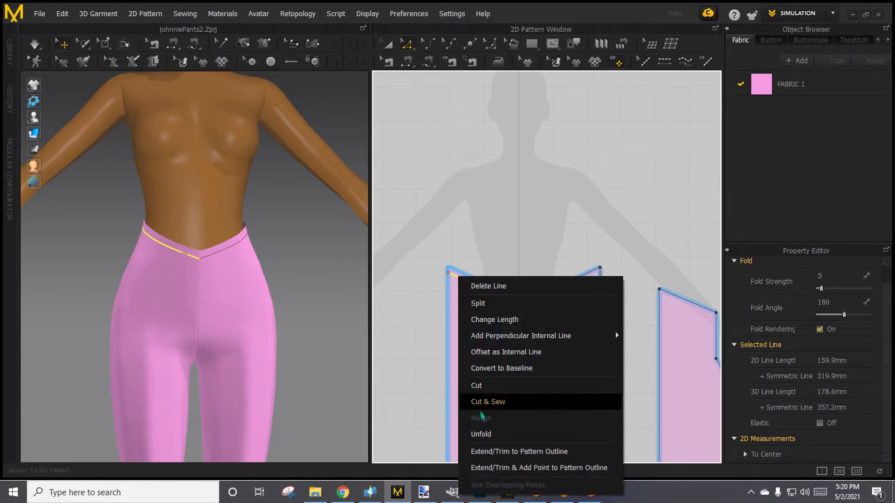
left_click(492, 407)
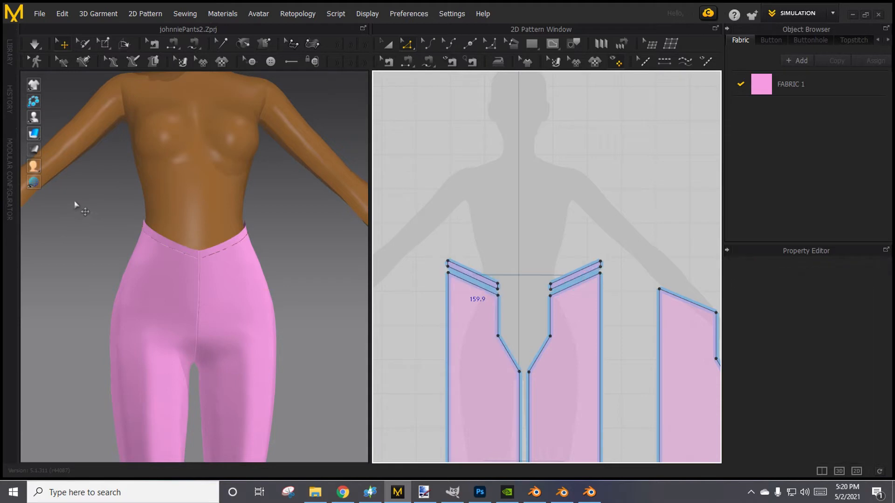
Simulate the garment to drape the sewn front waistband and check its fit on the avatar.
left_click(40, 48)
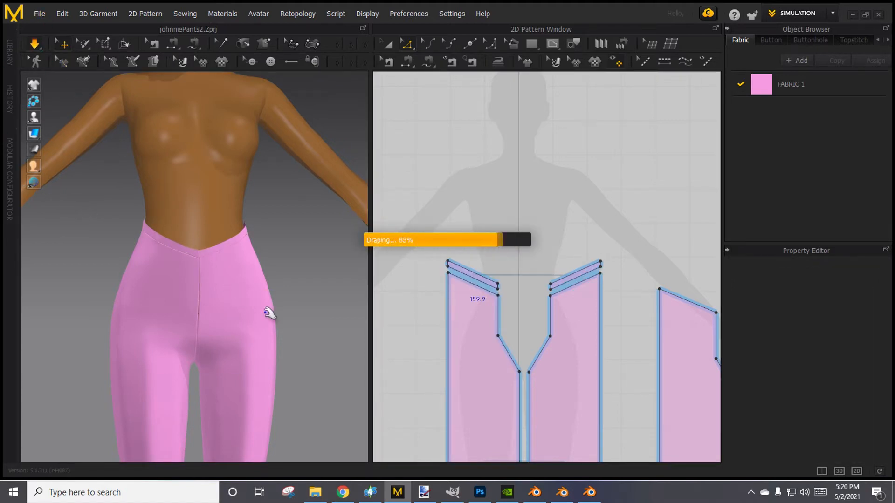
right_click_drag(273, 314, 299, 294)
scroll(226, 330, "up", 6)
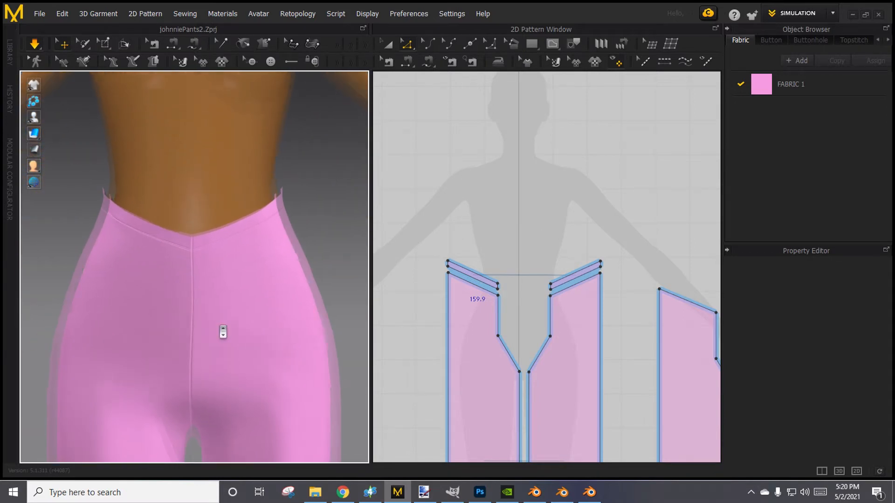
right_click_drag(230, 325, 292, 355)
scroll(292, 356, "down", 5)
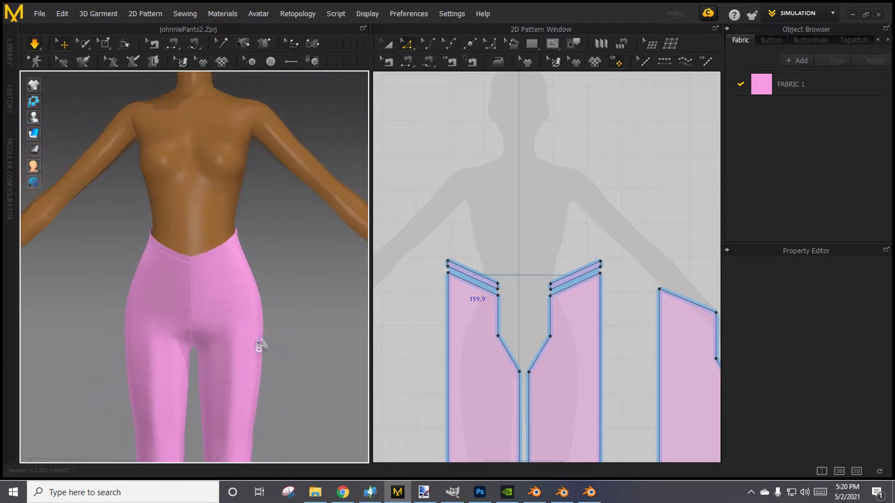
Offset the bottom hem edges of the front and back leg pieces as internal lines at 15 mm.
middle_click_drag(275, 373, 346, 335)
scroll(435, 390, "down", 3)
middle_click_drag(435, 389, 411, 130)
scroll(446, 362, "up", 4)
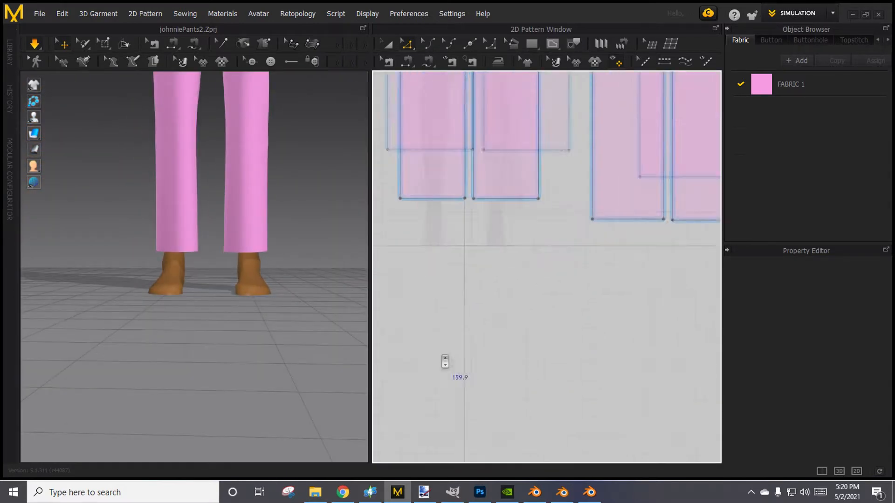
middle_click_drag(433, 204, 486, 339)
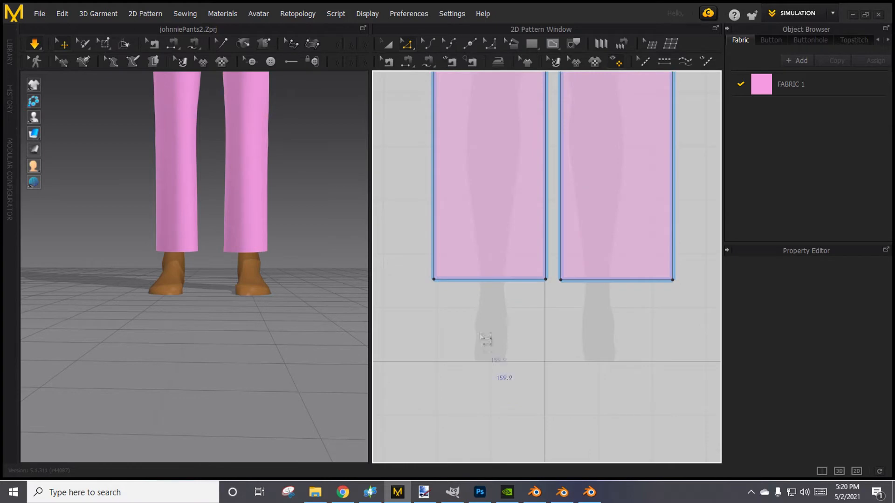
left_click(479, 285)
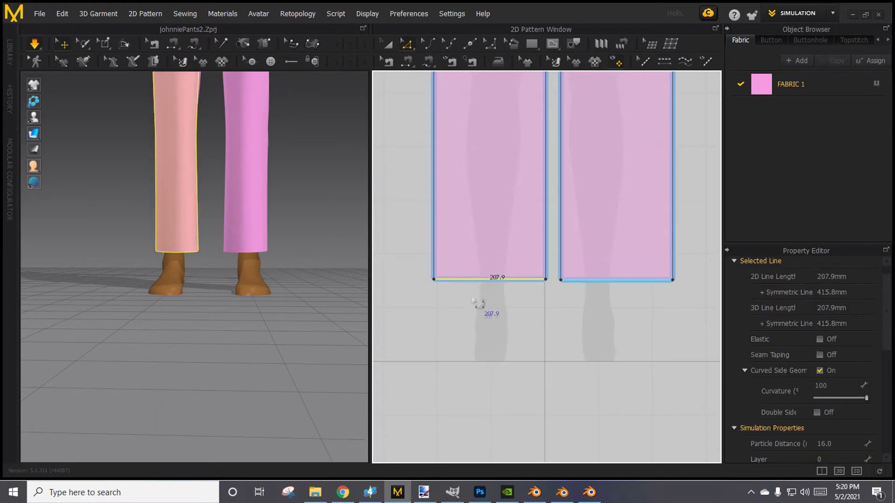
left_click(477, 308)
scroll(557, 337, "down", 2)
middle_click_drag(552, 344, 428, 322)
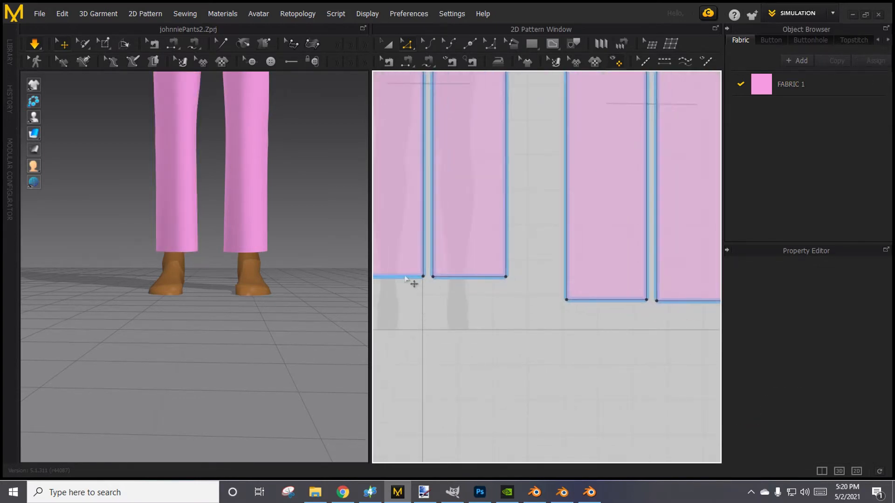
left_click(412, 277)
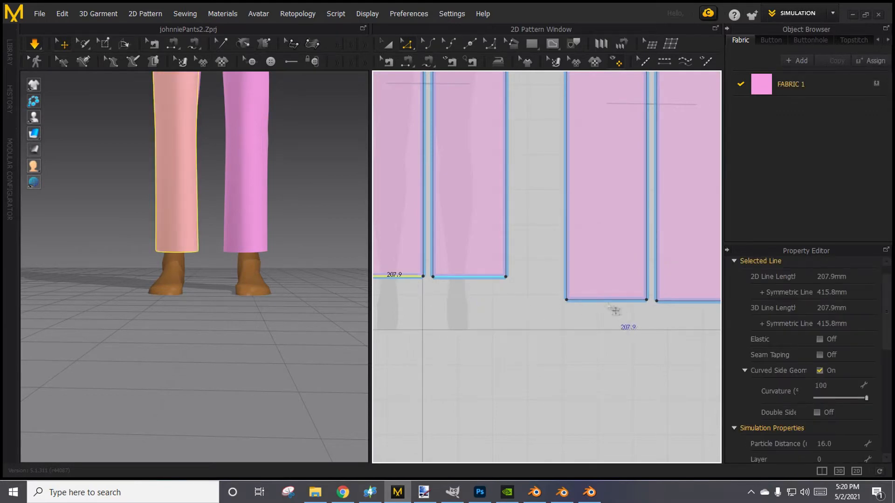
left_click(606, 301, "shift")
right_click(598, 303)
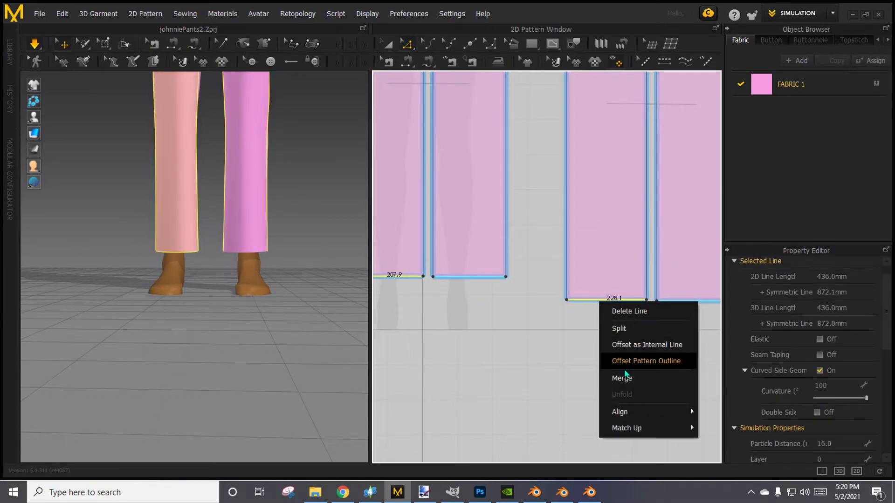
left_click(624, 347)
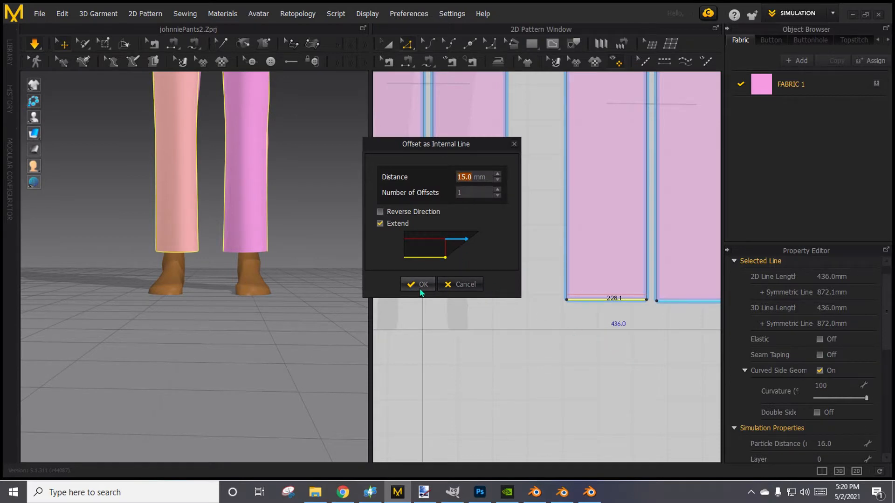
left_click(420, 290)
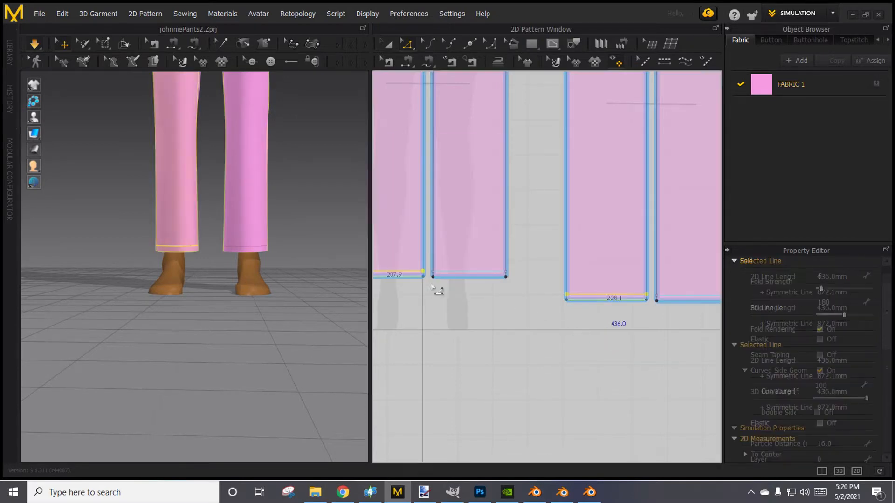
Cut and sew the front and back leg pieces along the internal lines above their hems.
right_click(483, 274)
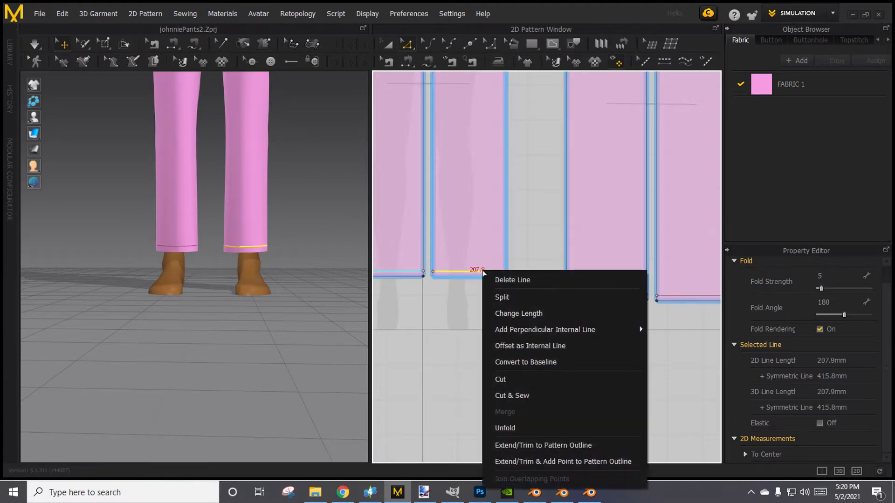
left_click(479, 341)
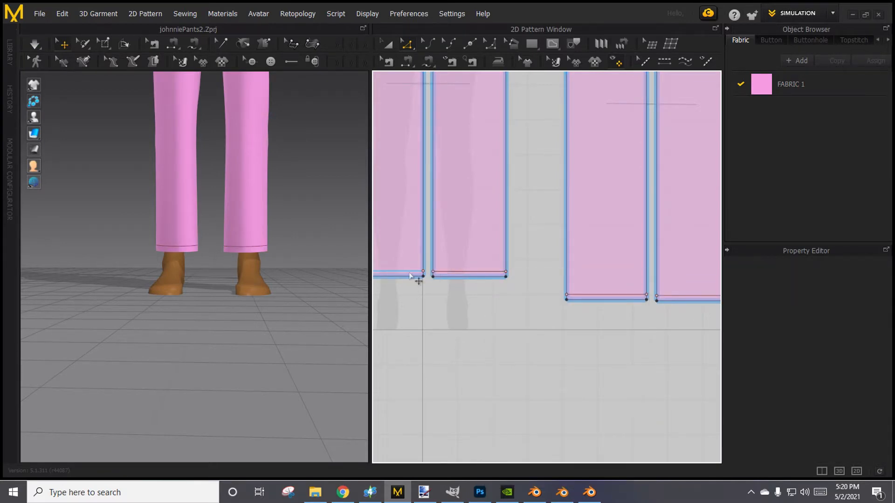
left_click(410, 275)
left_click(606, 295, "shift")
right_click(597, 295)
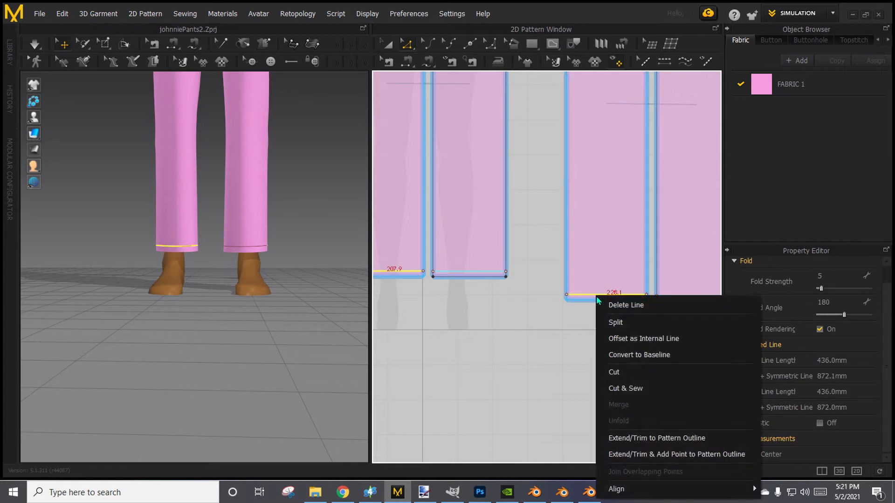
left_click(627, 389)
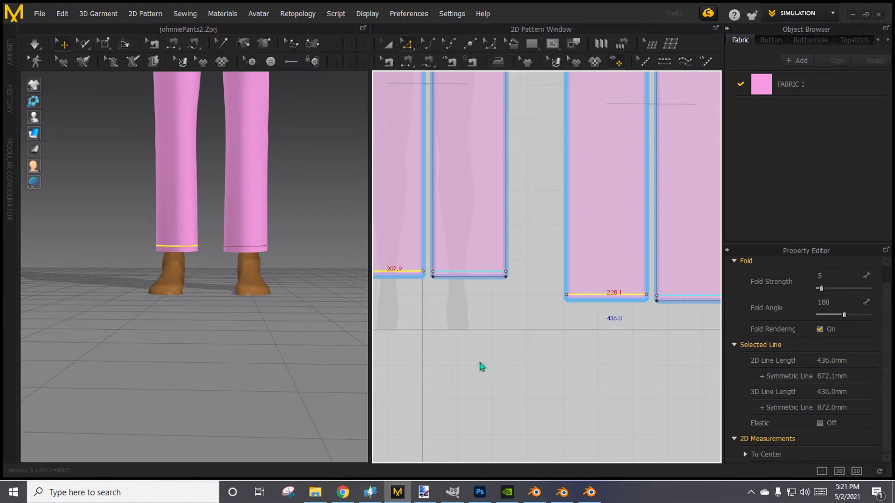
left_click(484, 382)
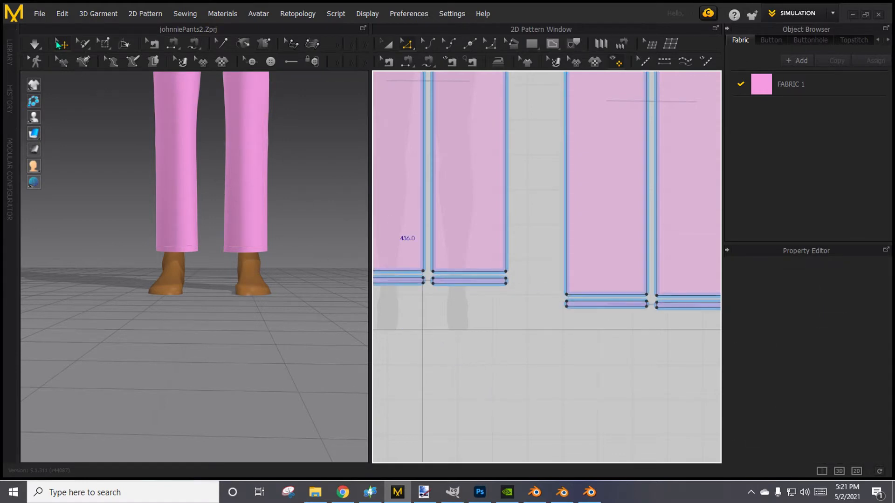
Simulate the garment with the separate hem bands and check the full-length pants on the avatar.
left_click(41, 47)
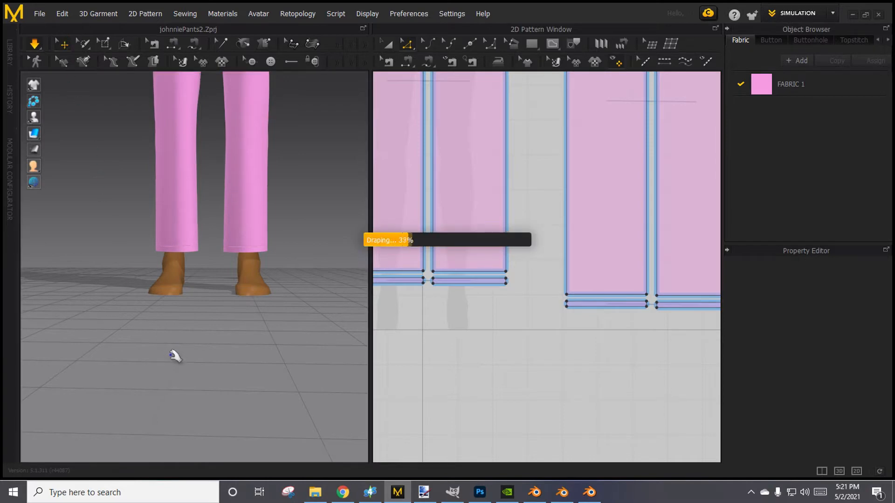
scroll(170, 357, "down", 4)
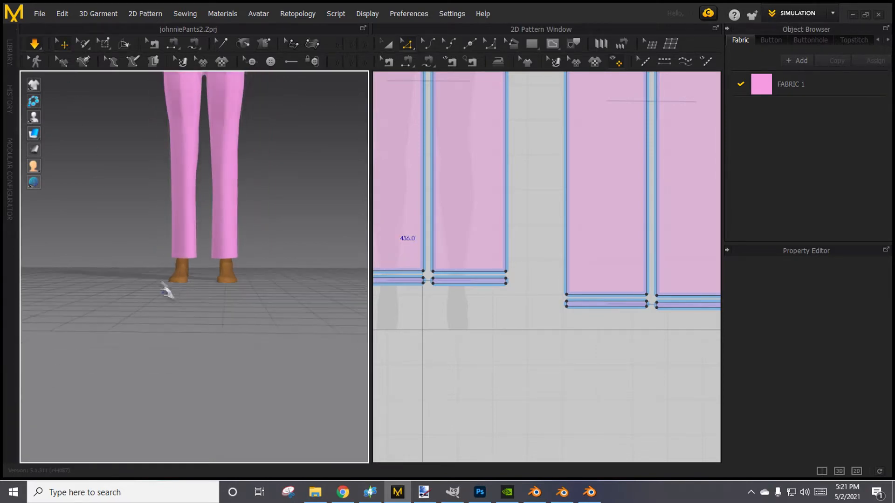
middle_click_drag(135, 251, 140, 371)
mouse_move(141, 320)
right_mouse_down()
mouse_move(6, 314)
mouse_move(433, 324)
mouse_move(144, 309)
mouse_move(140, 325)
right_mouse_up()
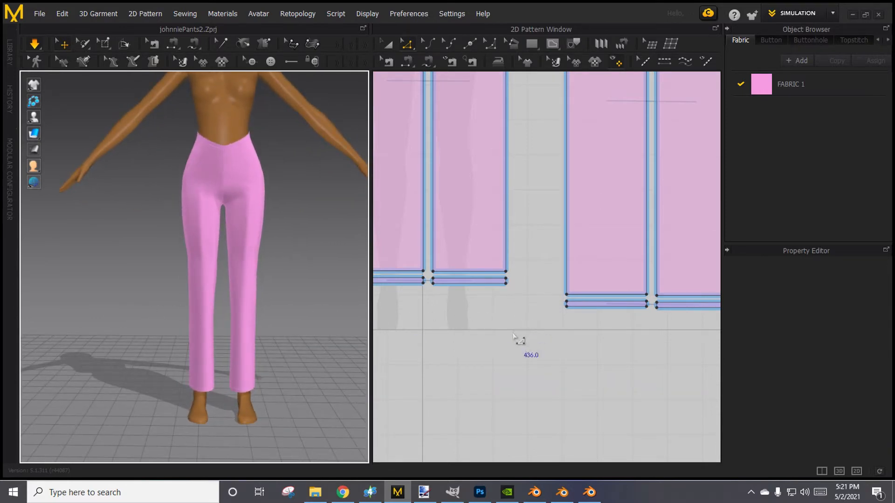
Undo the hem band cut and the offset internal lines on the front and back leg pieces.
scroll(526, 324, "down", 1)
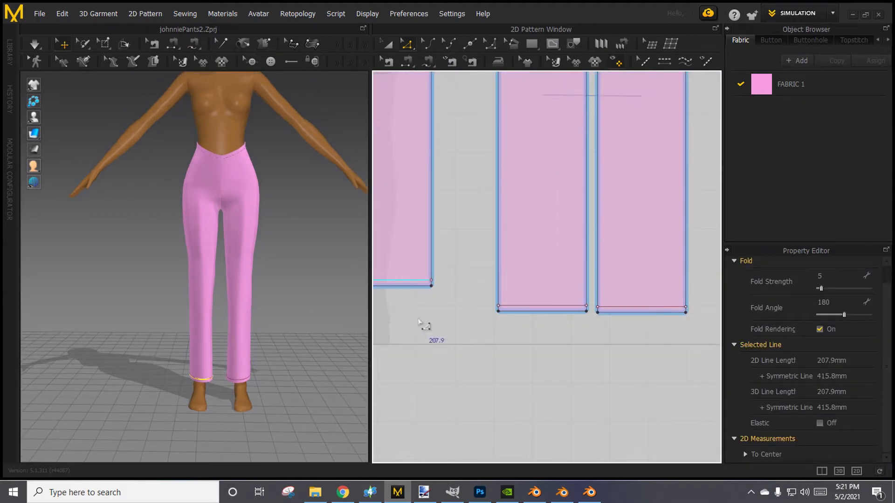
scroll(424, 325, "down", 2)
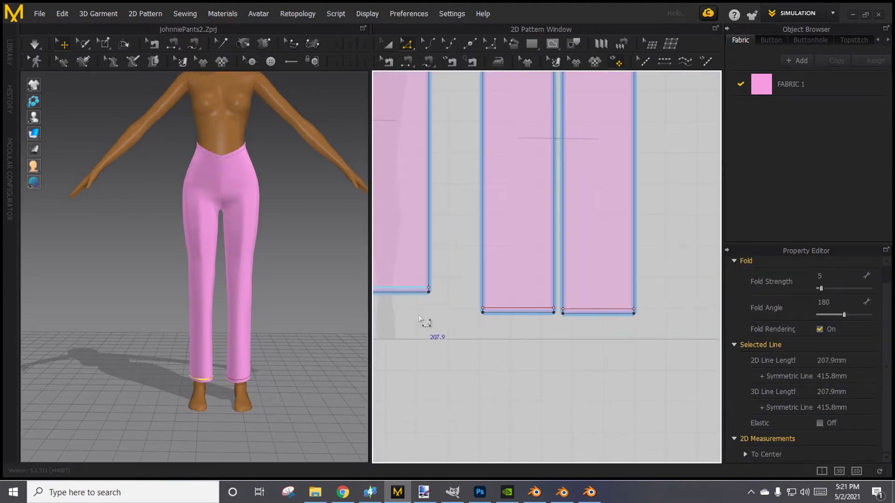
left_click(419, 317)
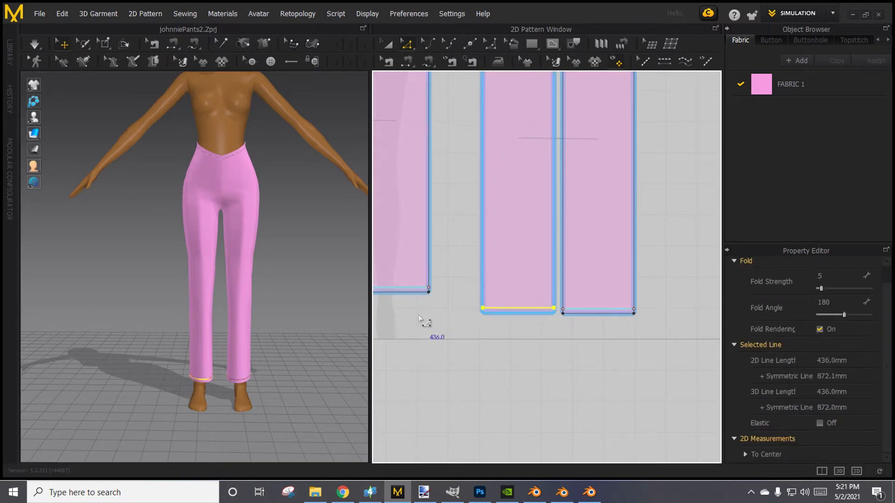
key("ctrl+z")
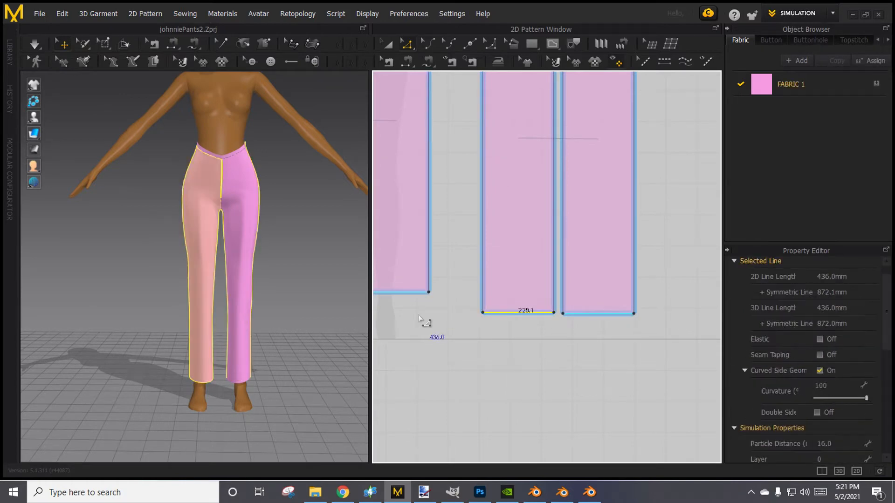
scroll(419, 320, "down", 2)
middle_click_drag(419, 319, 493, 320)
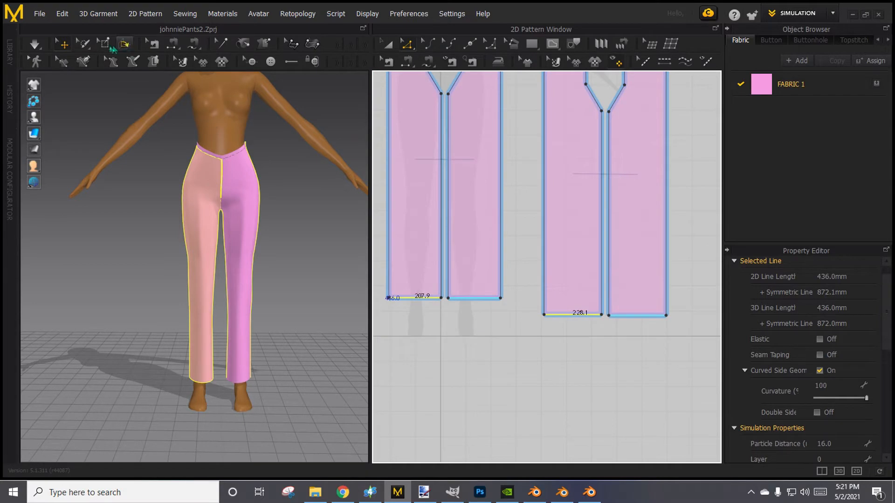
Open the project's edit history and look through the recorded operations.
left_click(9, 99)
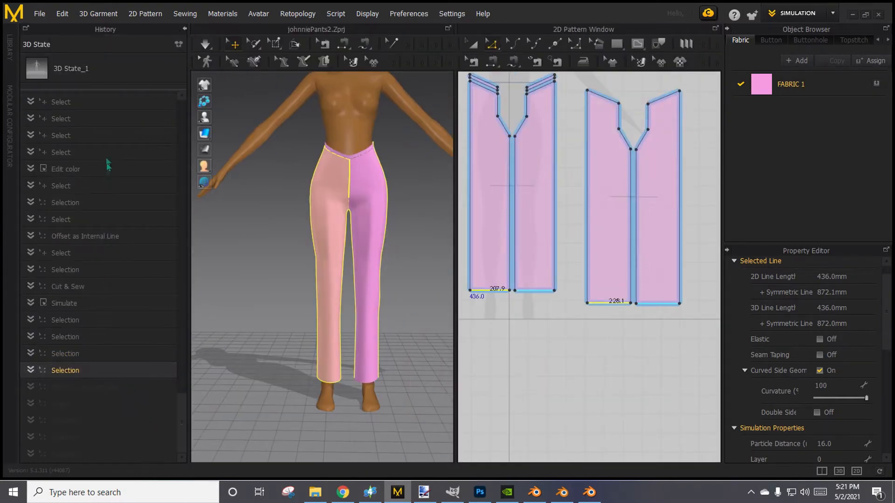
scroll(133, 251, "up", 3)
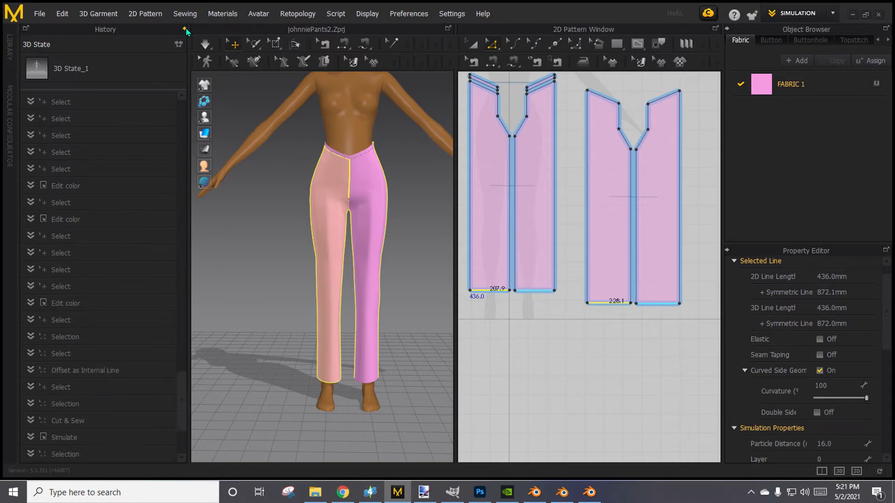
left_click_drag(189, 412, 208, 470)
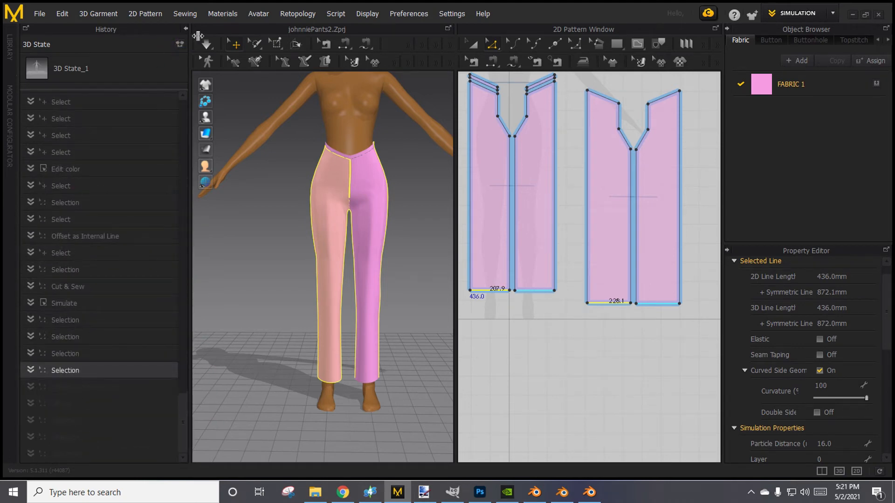
Offset the front and back leg hem lines as internal lines at a distance of 25 mm.
left_click(186, 28)
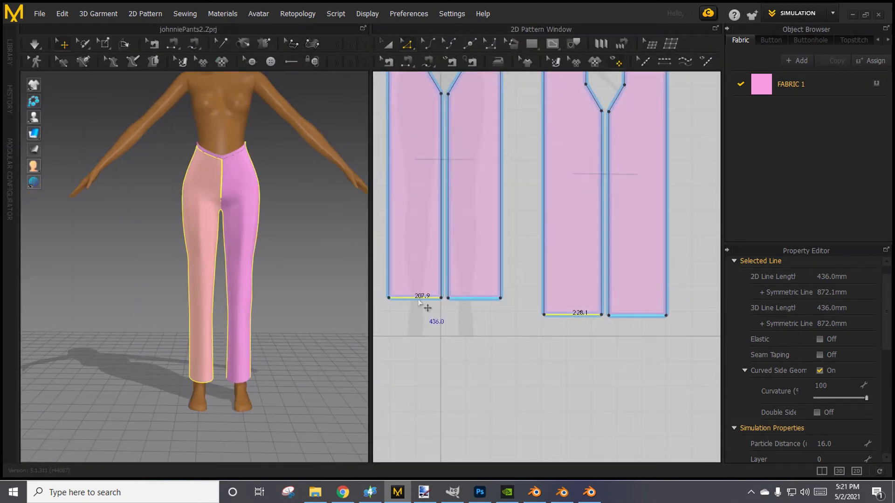
right_click(419, 299)
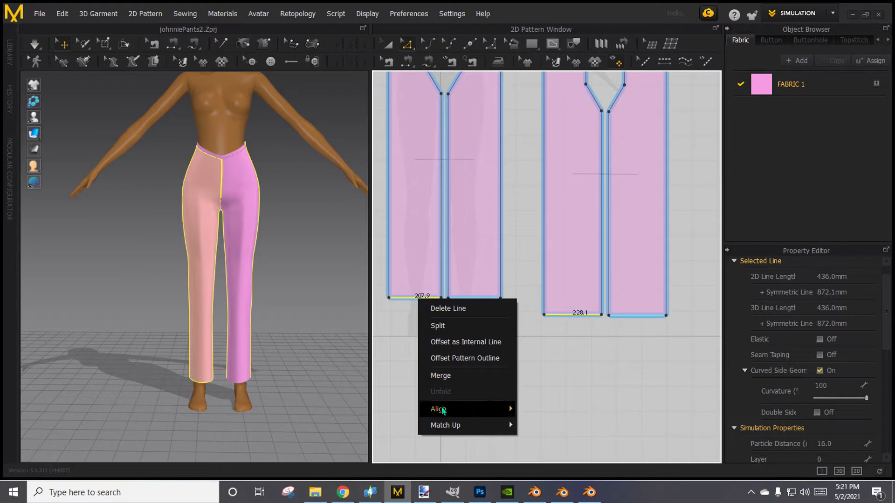
left_click(451, 342)
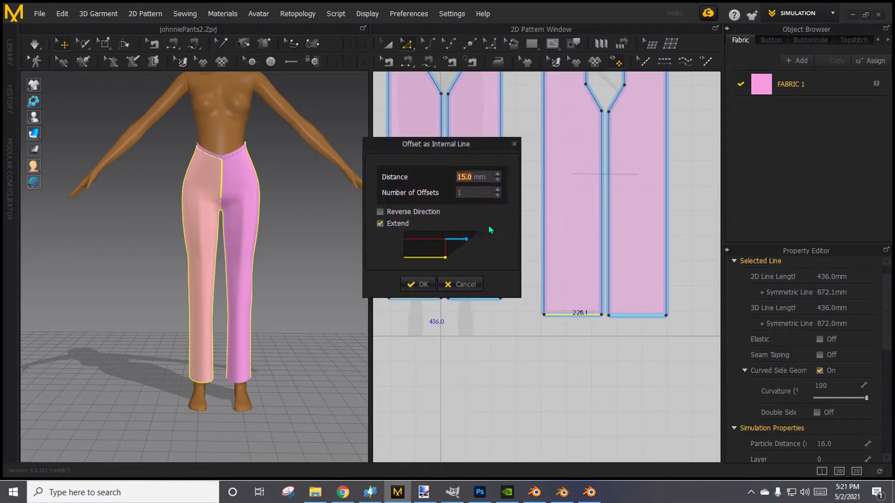
type("25")
left_click(416, 284)
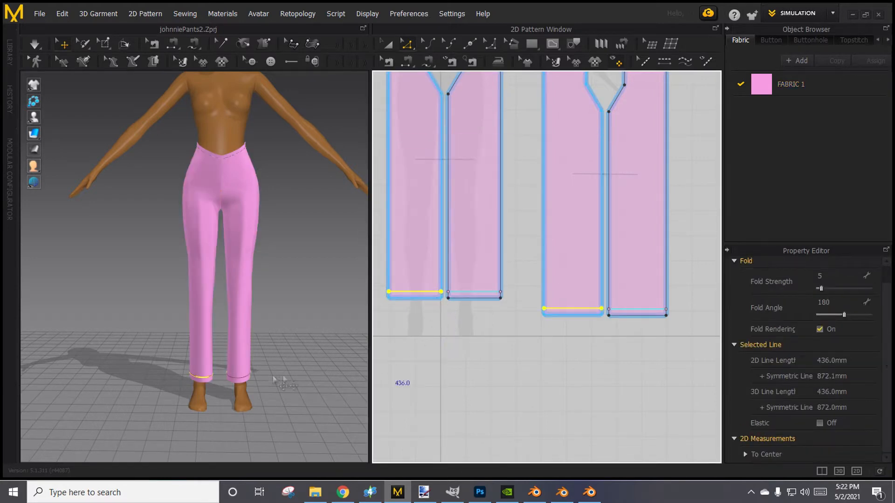
Cut and sew the legs along the hem internal lines and simulate the pants to check the drape from several sides.
right_click(417, 293)
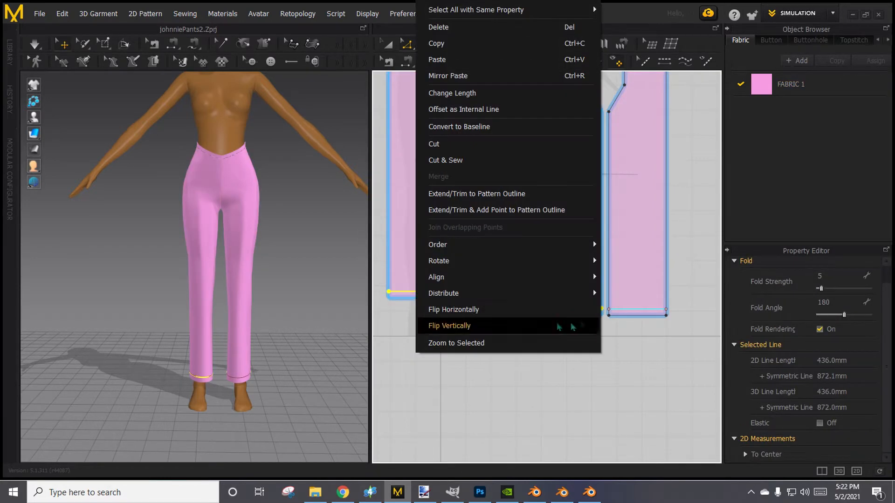
left_click(471, 158)
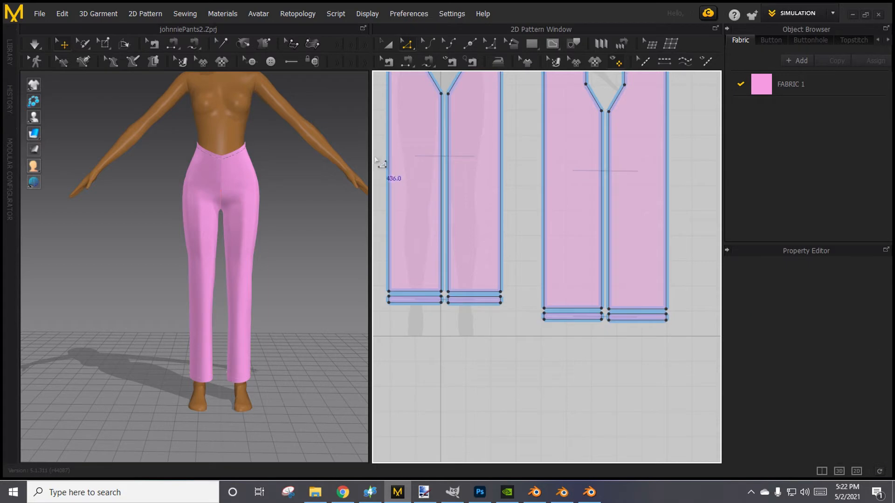
left_click(41, 47)
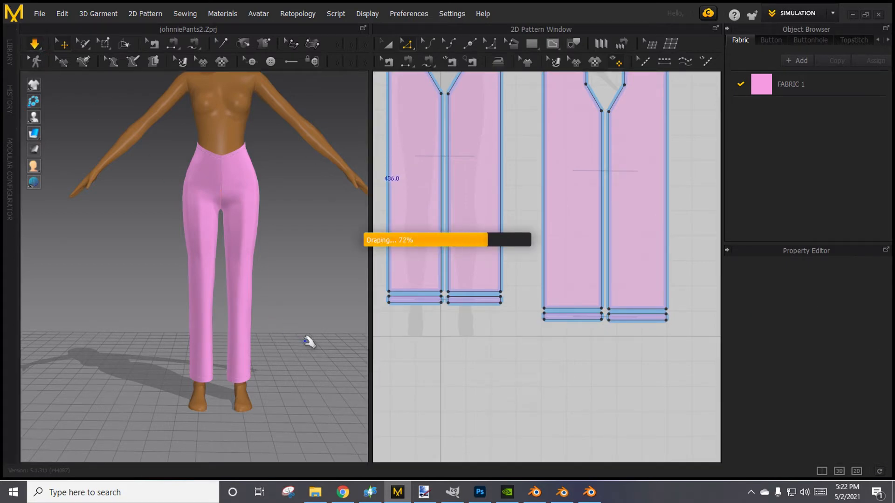
right_click_drag(316, 344, 177, 323)
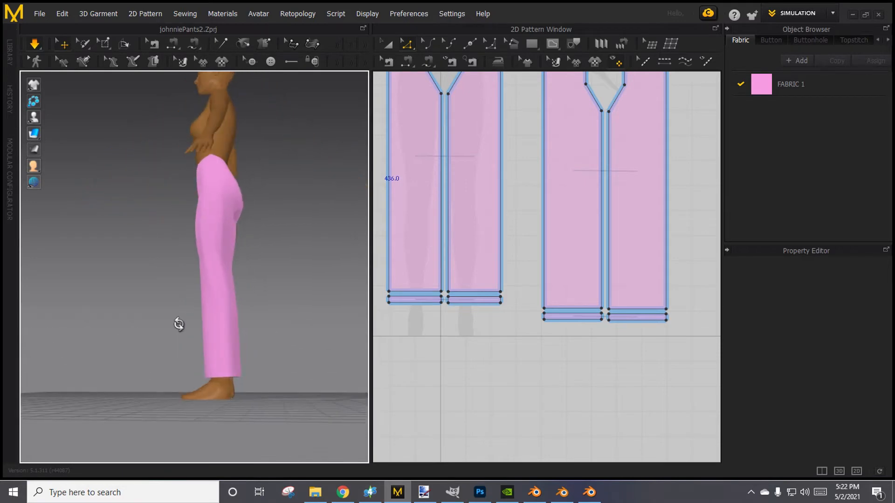
right_click_drag(269, 331, 293, 329)
scroll(320, 254, "up", 5)
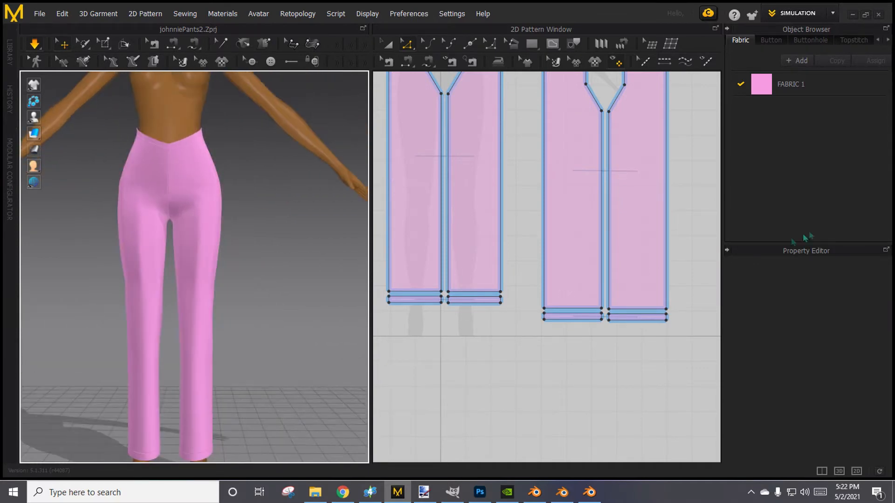
Switch from the simulation workspace to the UV Editor to lay out the pattern pieces' UVs.
scroll(504, 327, "down", 5)
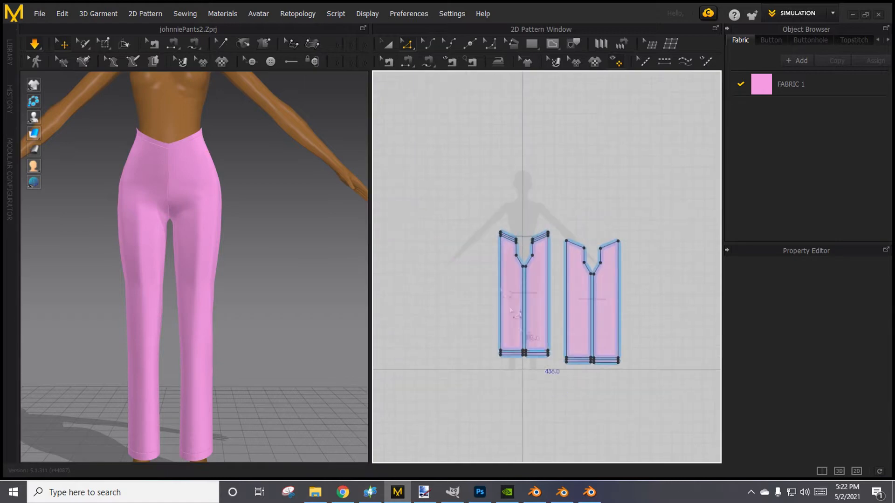
left_click_drag(501, 199, 680, 394)
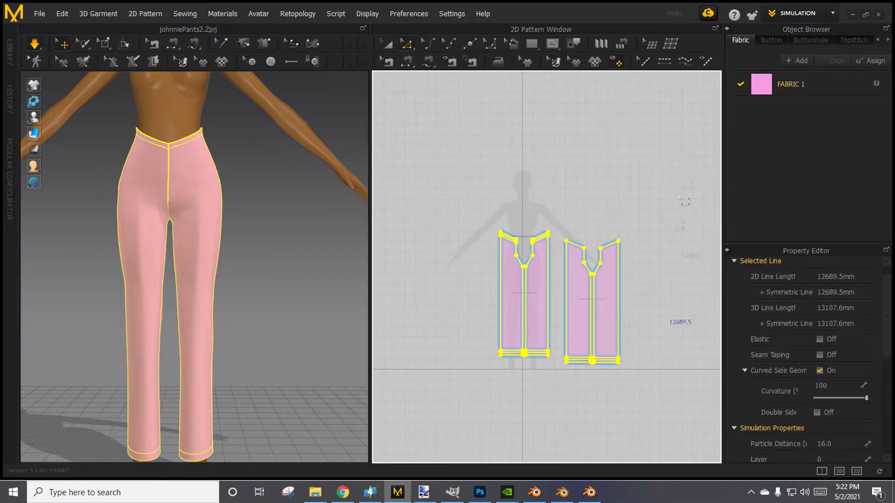
left_click(680, 154)
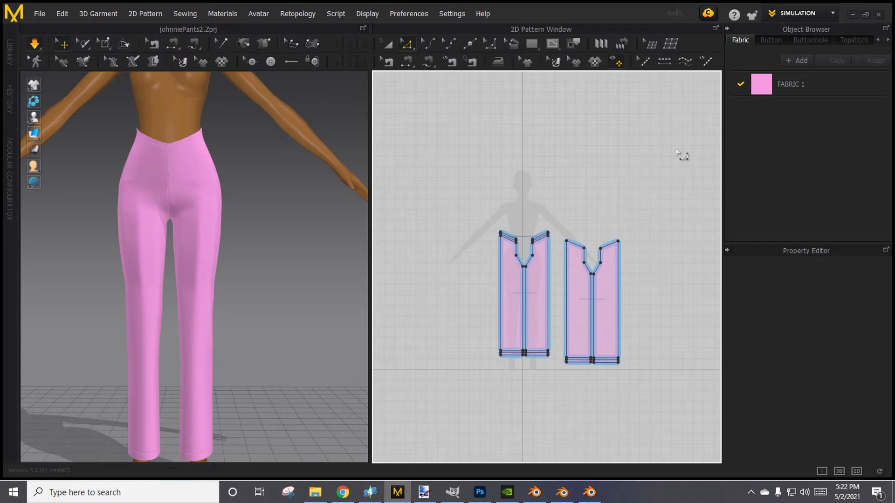
left_click(833, 14)
left_click(832, 14)
left_click(793, 115)
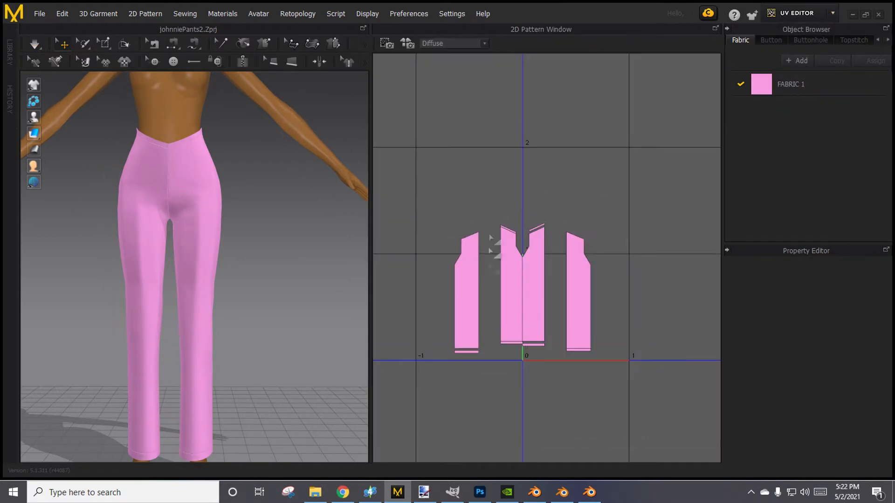
Move the avatar's right front leg piece into empty UV space and place its waistband strip just above it.
scroll(511, 340, "down", 1)
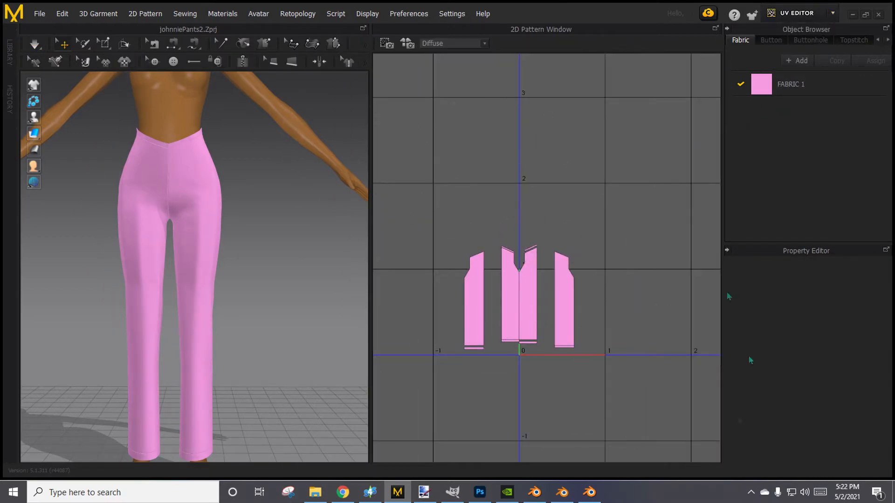
left_click(512, 319)
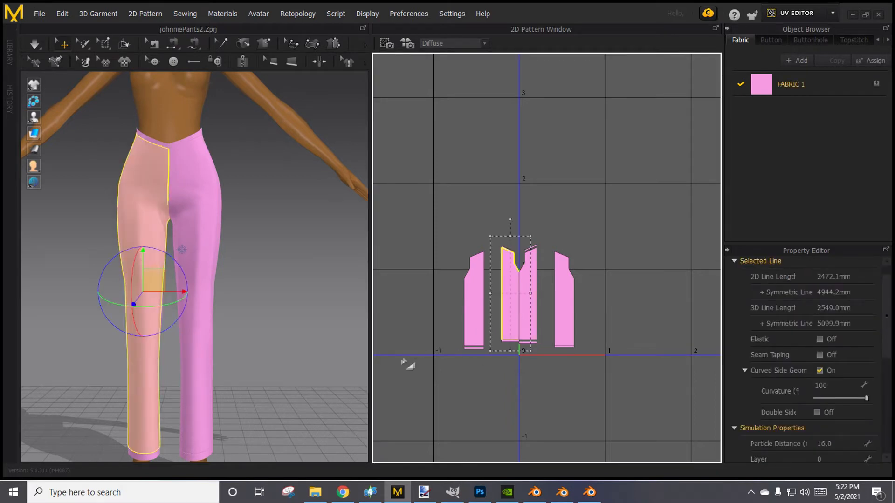
scroll(286, 383, "down", 1)
middle_click_drag(286, 383, 329, 327)
scroll(409, 341, "up", 3)
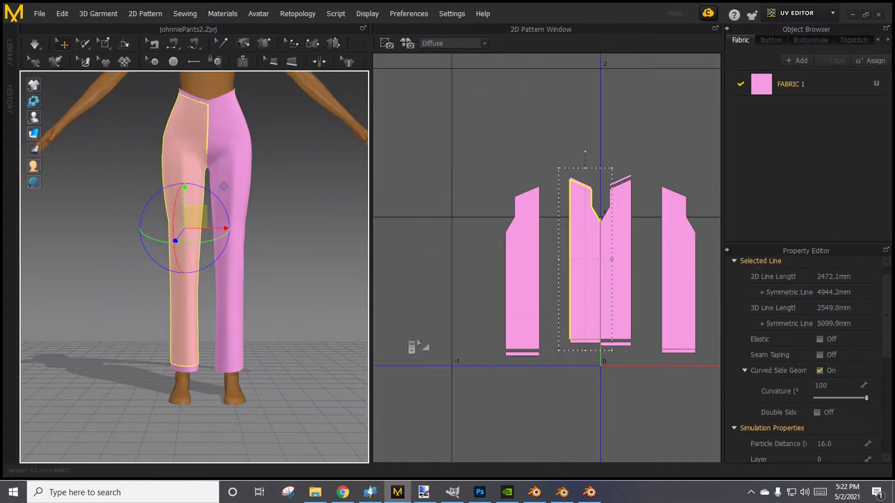
left_click_drag(591, 293, 502, 129)
middle_click_drag(535, 203, 505, 313)
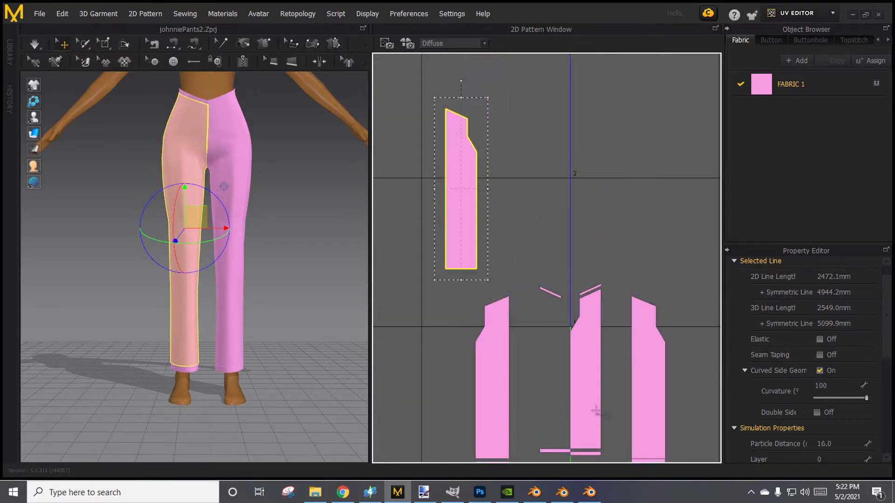
left_click(559, 297)
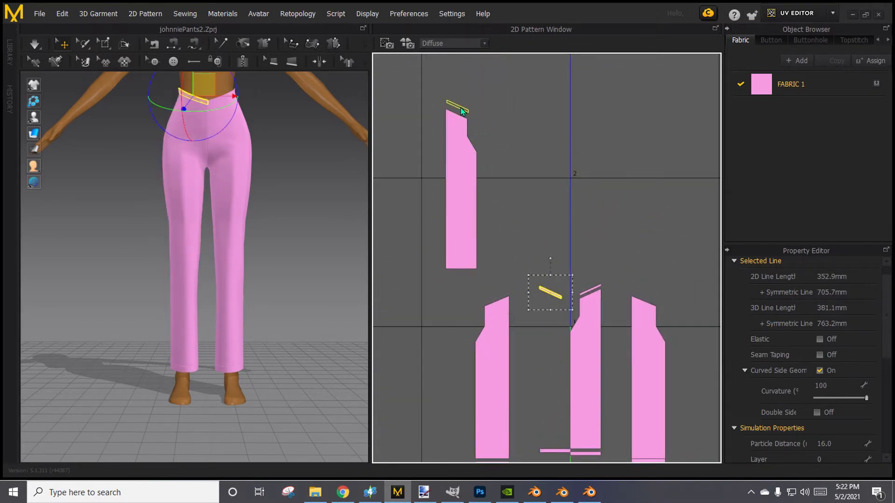
left_click_drag(461, 111, 459, 107)
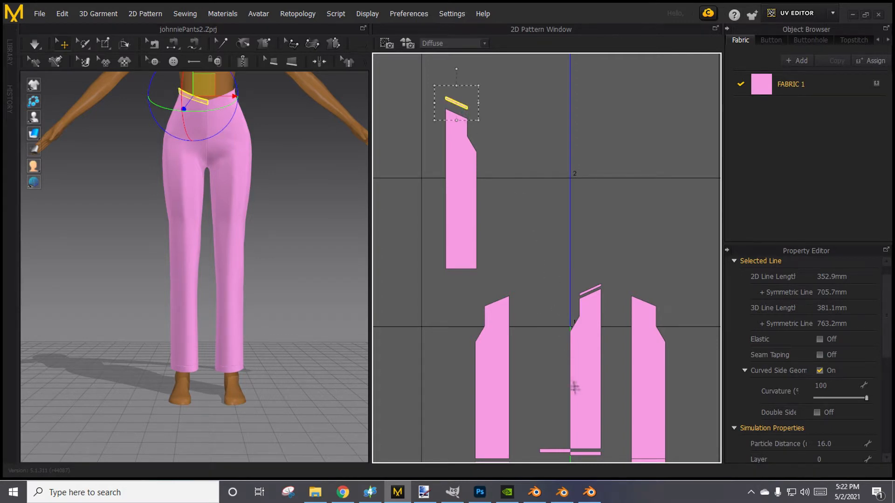
Place the left front leg piece beside the right front one and set its waistband strip just above it.
left_click_drag(595, 392, 500, 206)
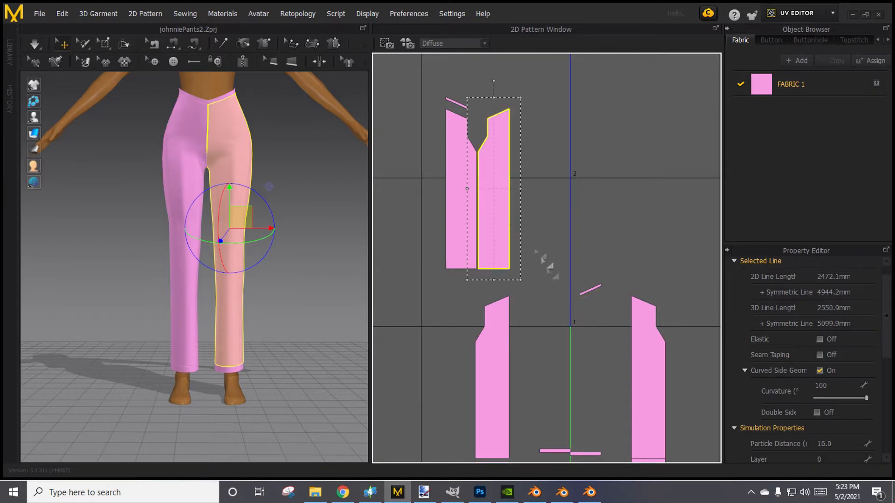
left_click(590, 291)
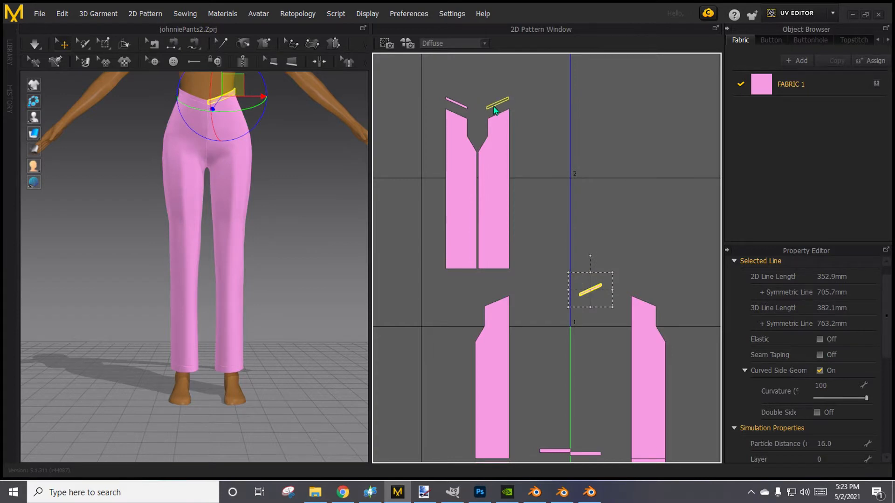
left_click(556, 124)
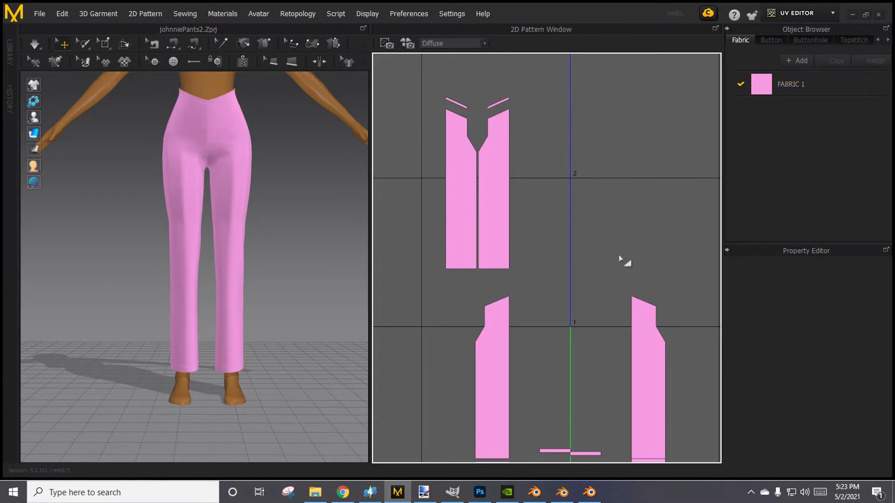
left_click(507, 111)
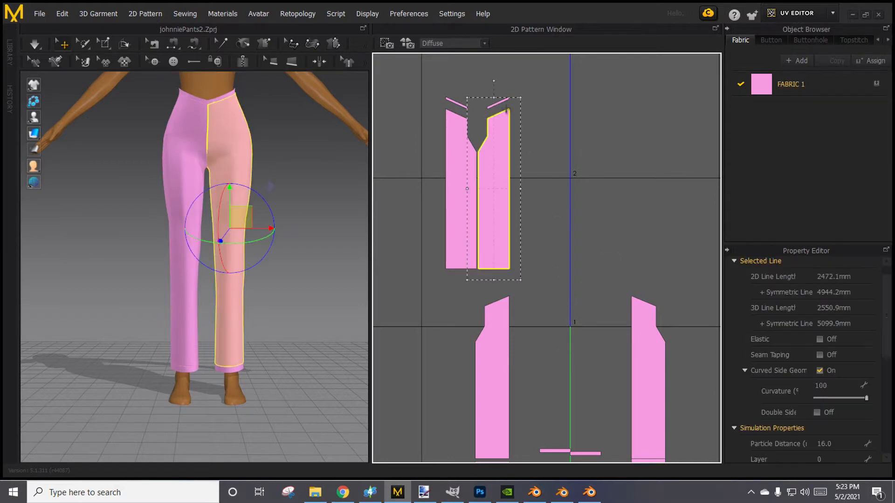
left_click(500, 104)
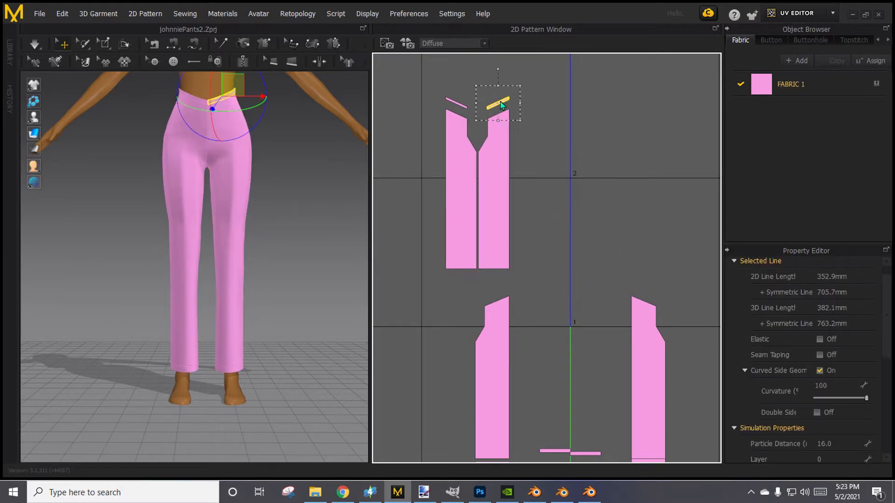
left_click(464, 107)
left_click(565, 254)
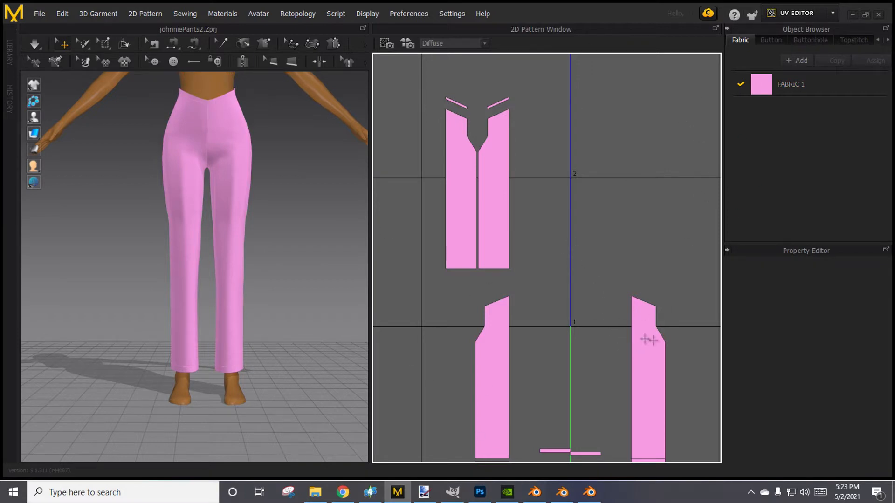
Identify the back leg piece to the right of the origin and move it up beside the front leg pair.
scroll(553, 358, "down", 2)
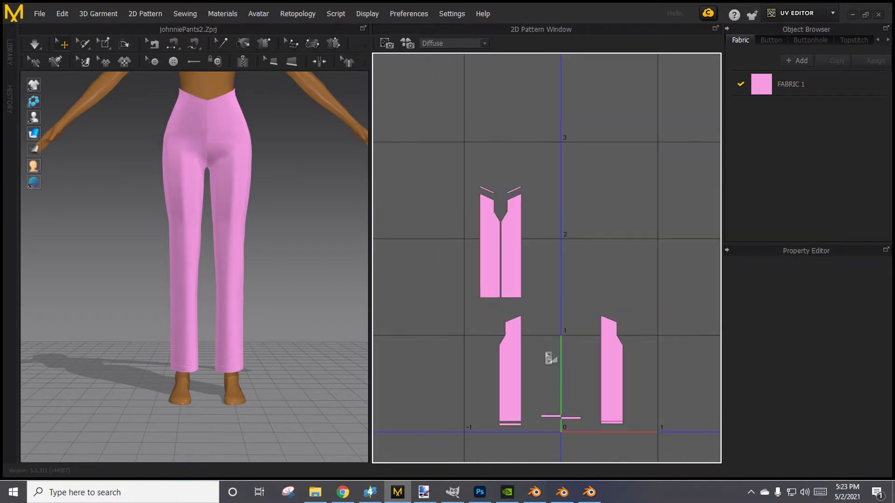
left_click(608, 356)
right_click_drag(317, 354, 70, 365)
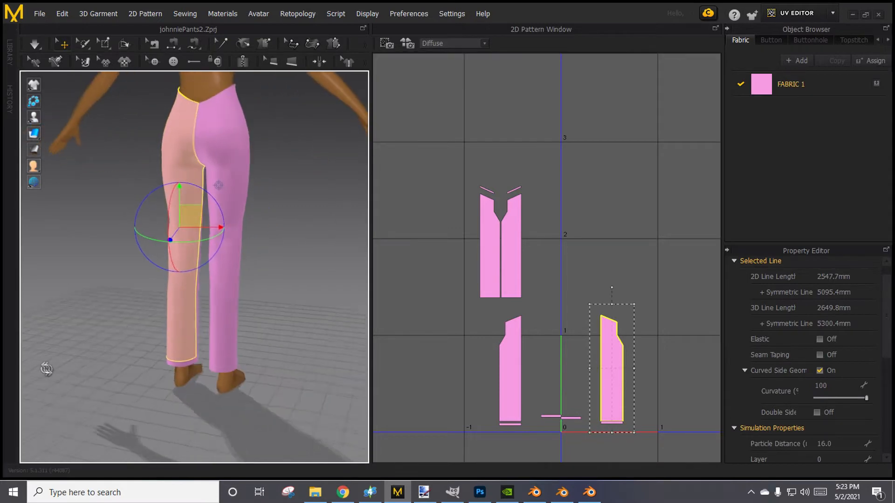
key("ctrl+c")
key("ctrl+v")
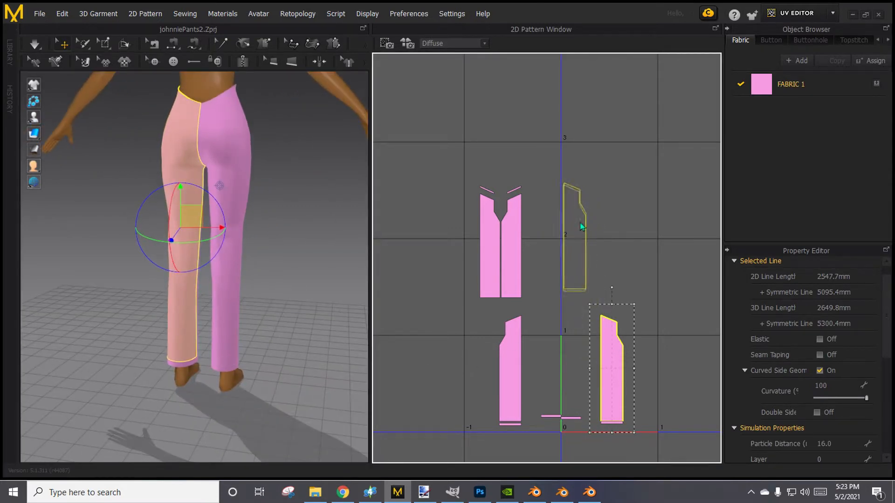
left_click(580, 238)
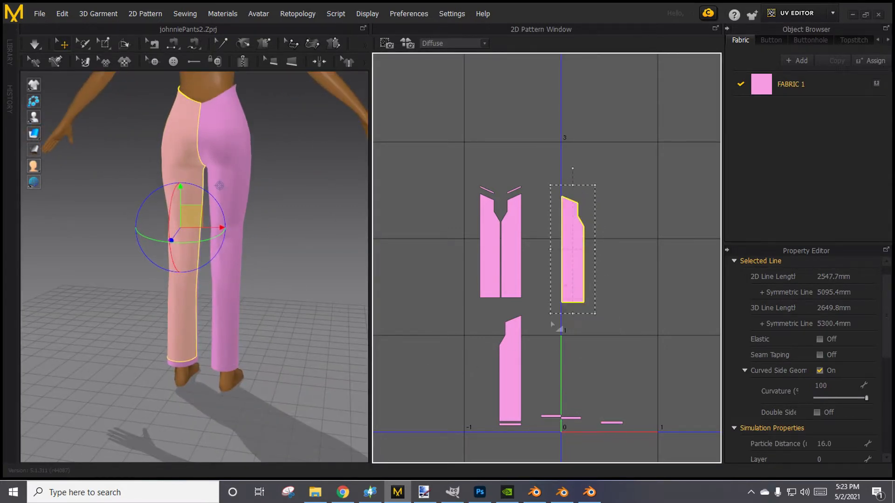
Move the other back leg piece up next to the first one so the back legs form a pair.
left_click(521, 369)
key("ctrl+c")
key("ctrl+v")
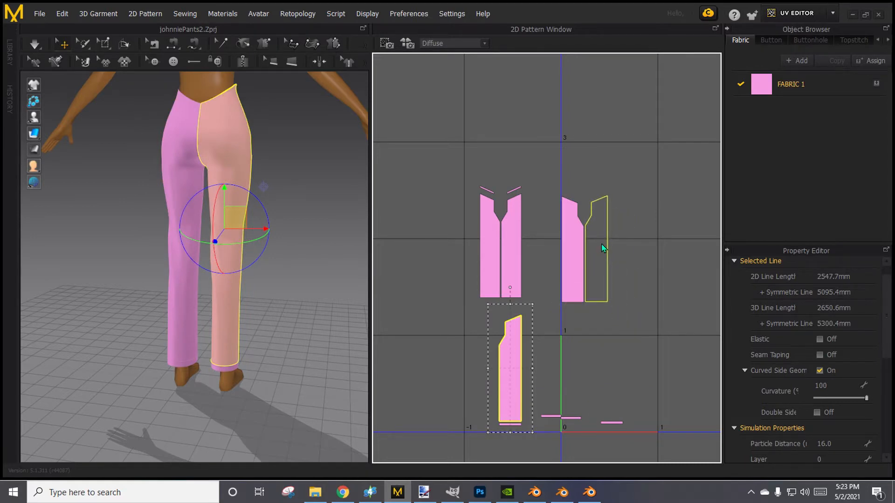
left_click(605, 250)
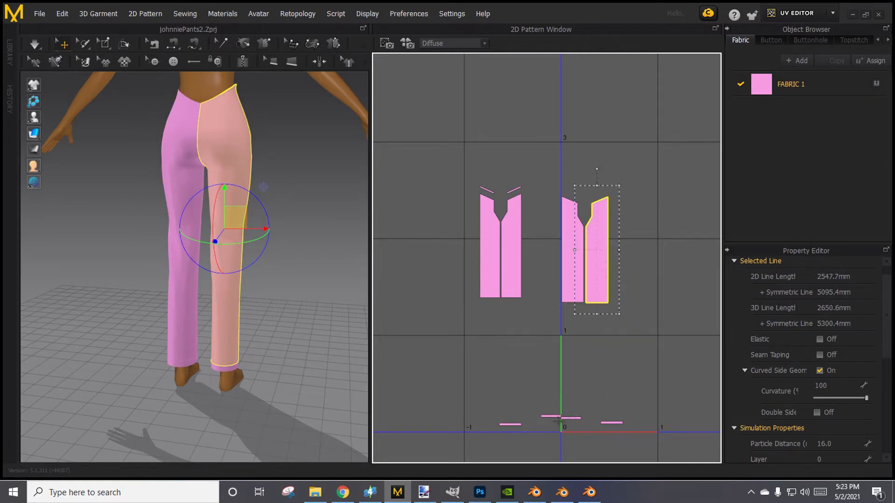
Move the front hem band just left of the UV origin to below the right-hand piece of the front leg pair.
left_click(548, 416)
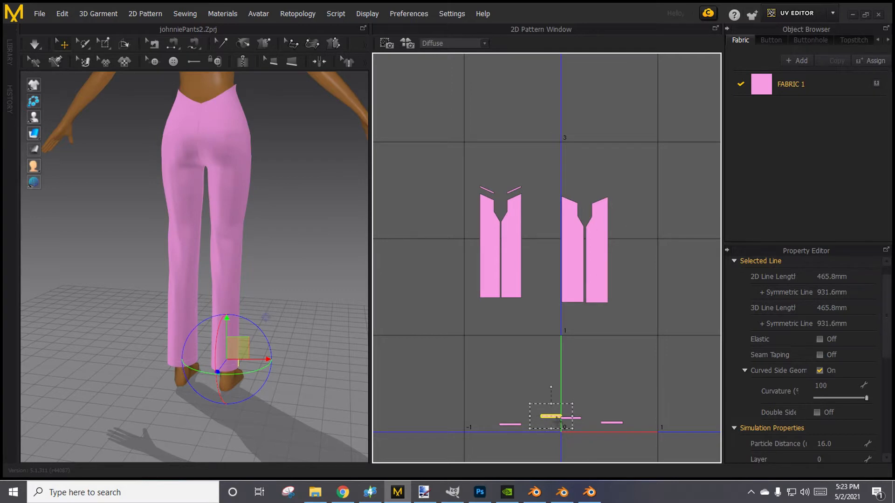
key("ctrl+c")
key("ctrl+v")
left_click(511, 304)
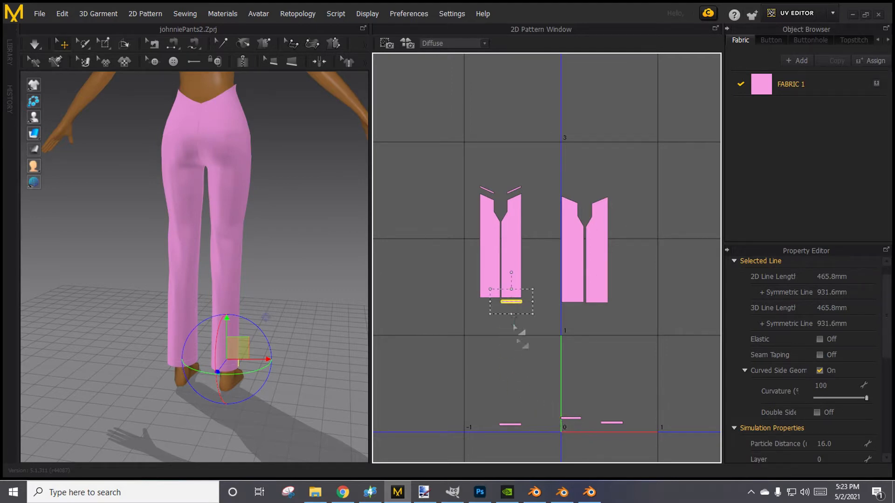
Identify the back hem band to the left of the UV origin and place it below the right-hand back leg piece.
right_click_drag(347, 394, 254, 321)
left_click(516, 428)
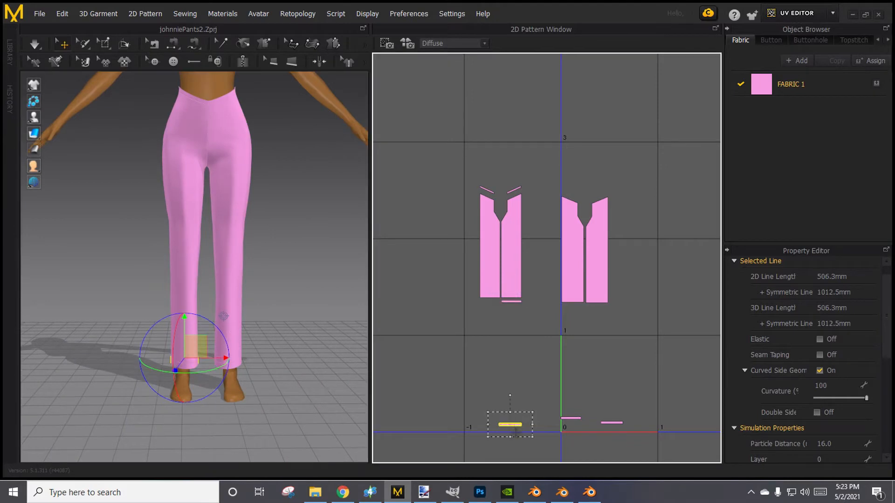
right_click_drag(296, 389, 551, 383)
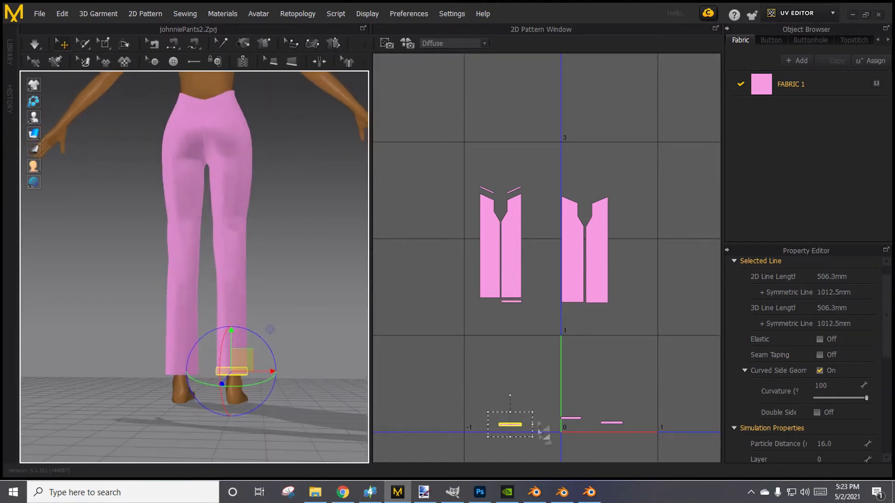
key("ctrl+v")
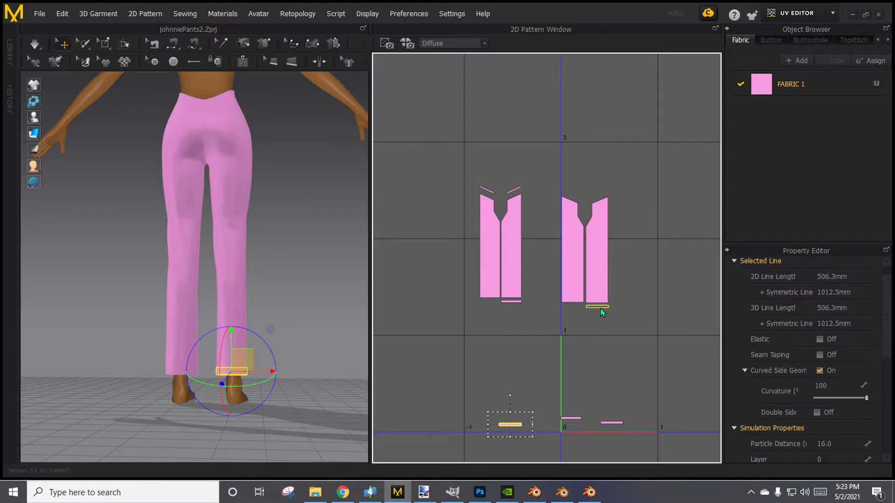
left_click(601, 311)
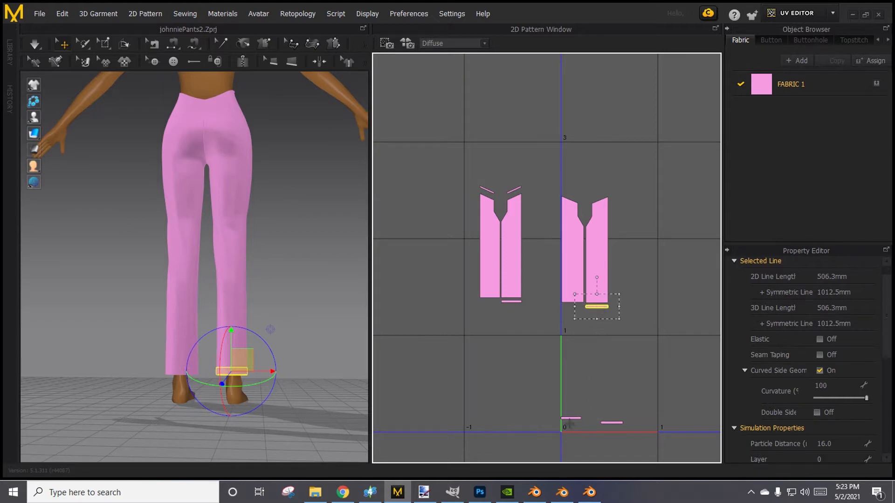
Move the front hem band at the UV origin below the left-hand front leg piece and align it with the neighbouring band.
left_click(569, 418)
key("ctrl+v")
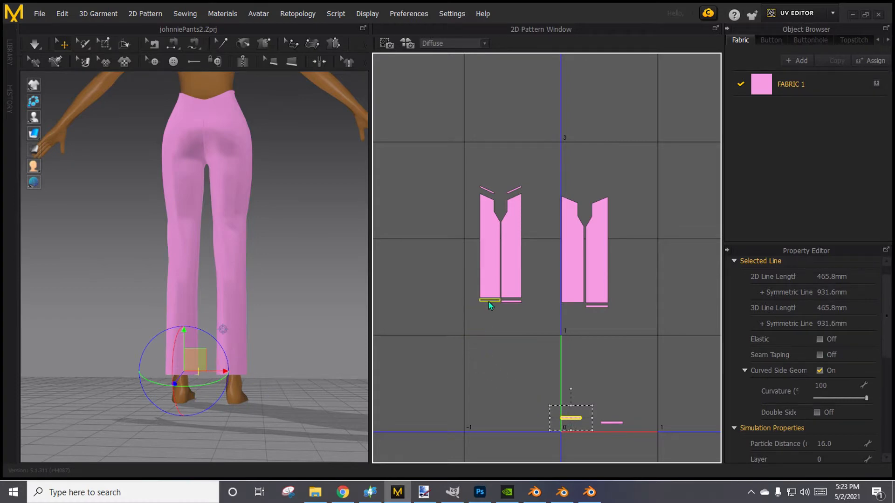
left_click(488, 304)
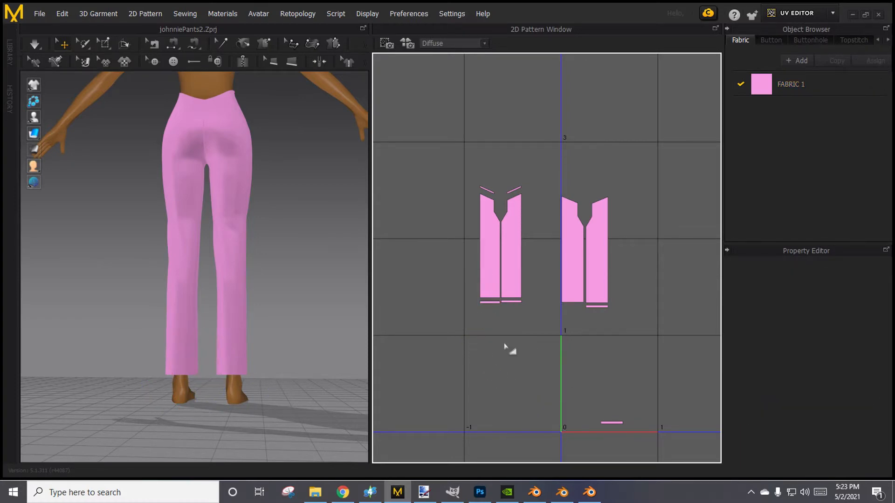
scroll(510, 352, "up", 5)
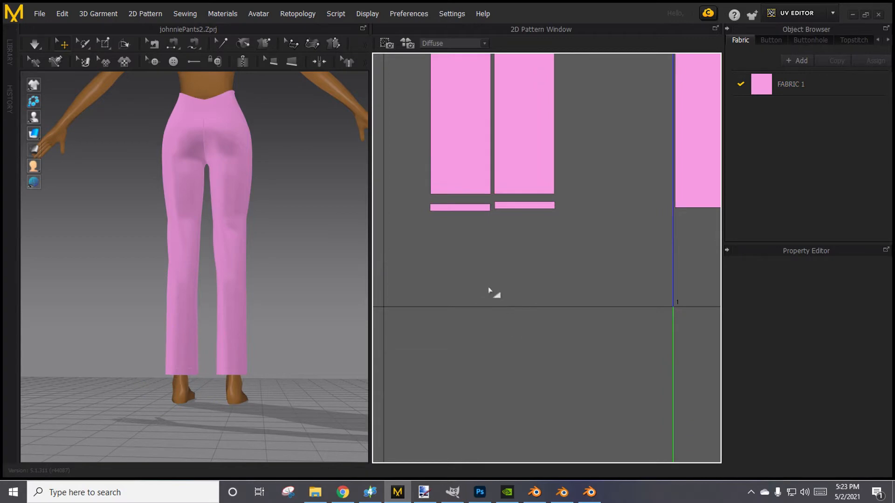
left_click(472, 208)
left_click(483, 246)
scroll(536, 303, "down", 3)
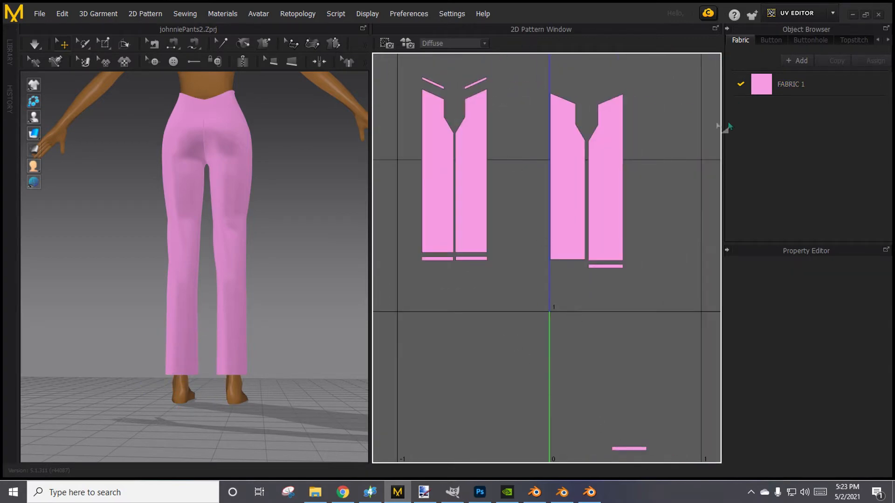
Move the last remaining hem band up to just below the left-hand piece of the back leg pair.
left_click_drag(628, 449, 559, 285)
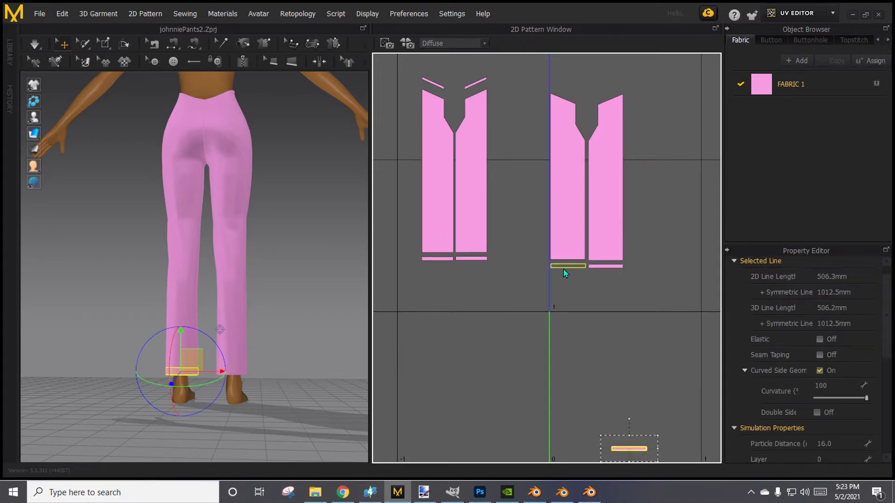
left_click_drag(565, 273, 565, 273)
left_click(600, 387)
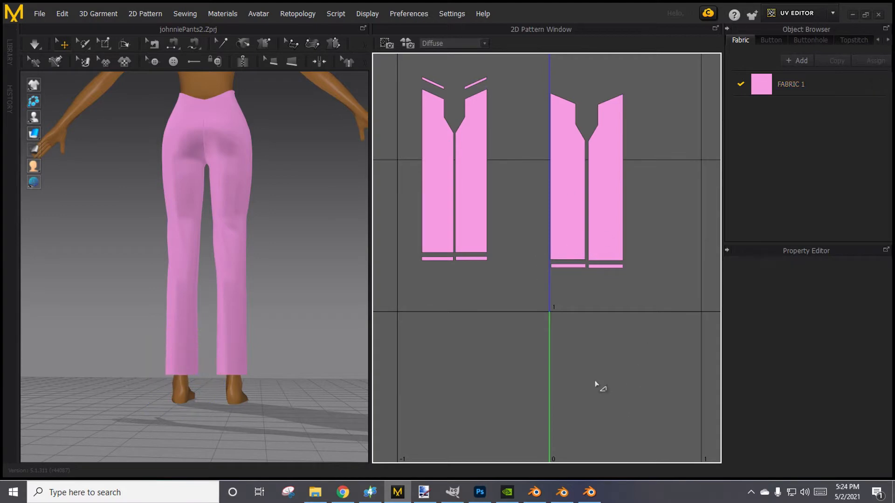
scroll(602, 390, "down", 2)
scroll(318, 327, "down", 1)
Save the project with the arranged UV layout.
right_click_drag(318, 327, 171, 304)
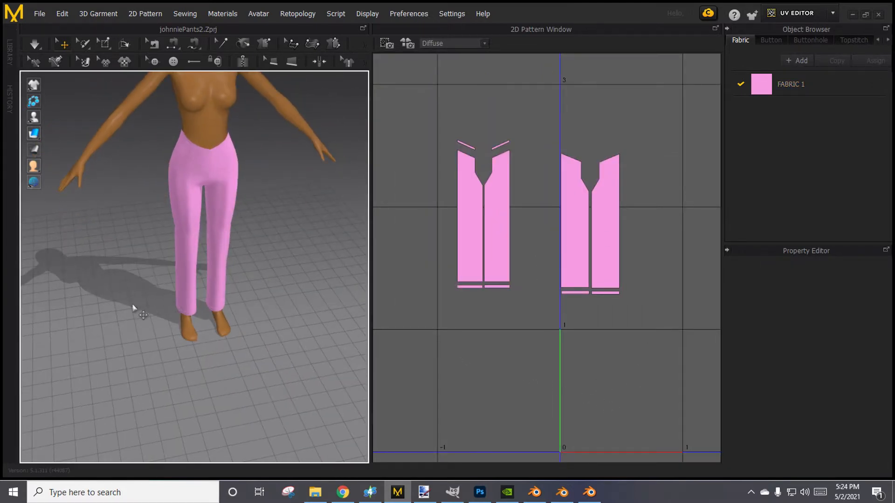
right_click_drag(254, 312, 293, 262)
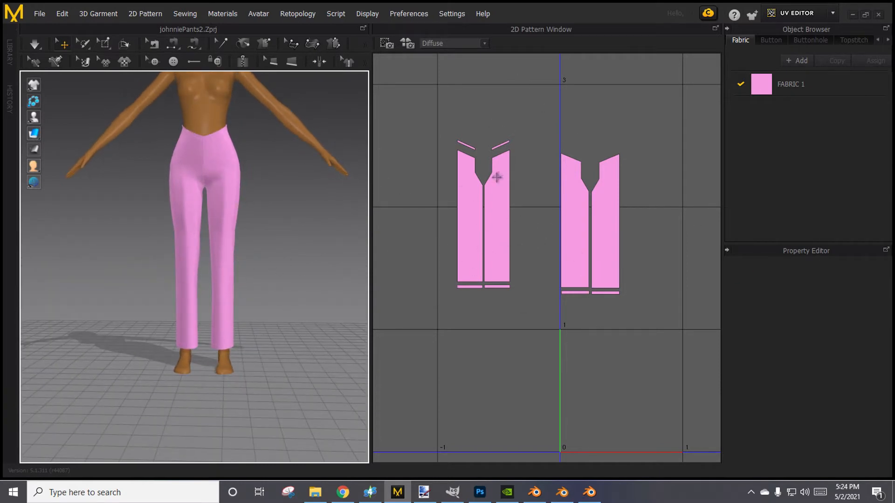
left_click(39, 14)
left_click(68, 74)
middle_click_drag(244, 195, 201, 242)
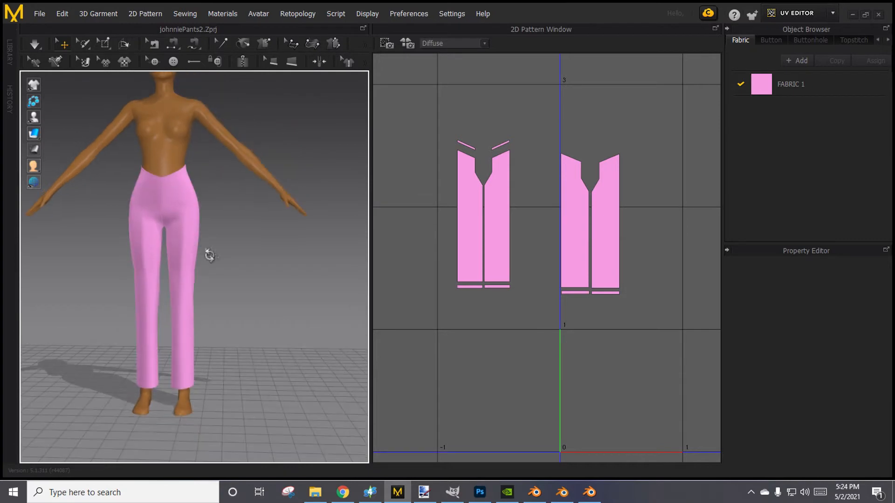
right_click_drag(208, 254, 214, 248)
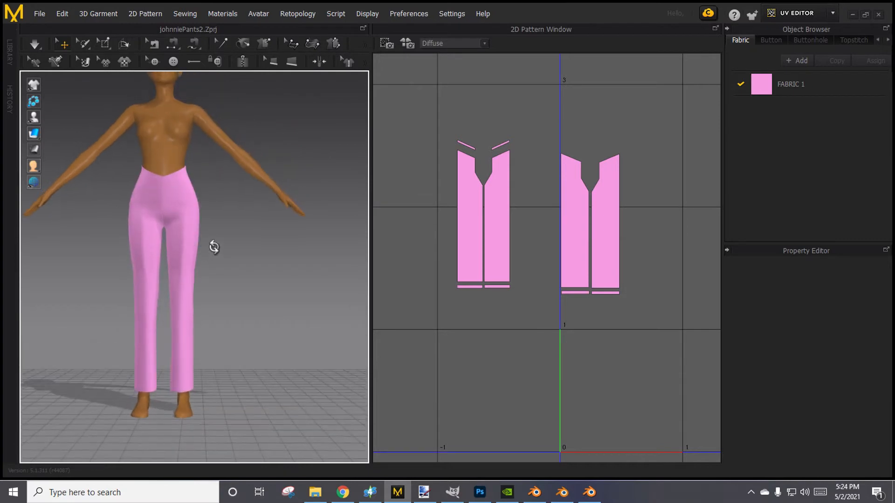
Look at the Texture Bake settings without baking anything, and save the project again.
left_click(408, 43)
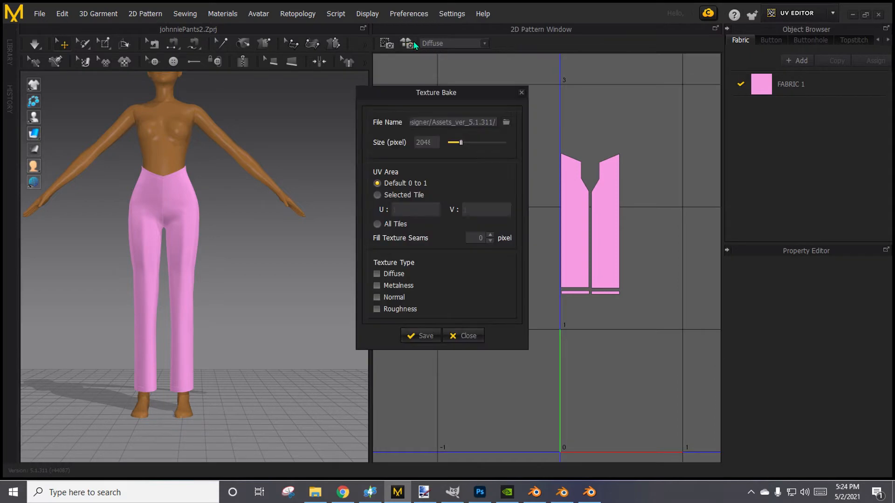
left_click(521, 92)
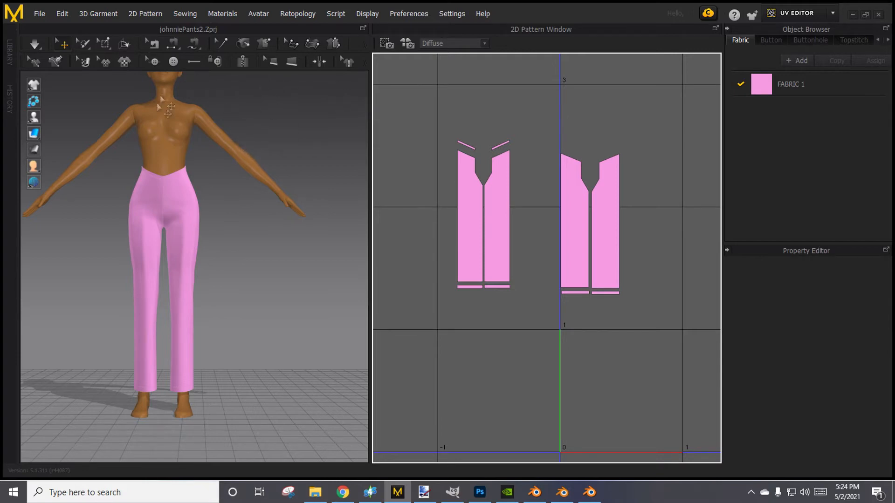
left_click(40, 14)
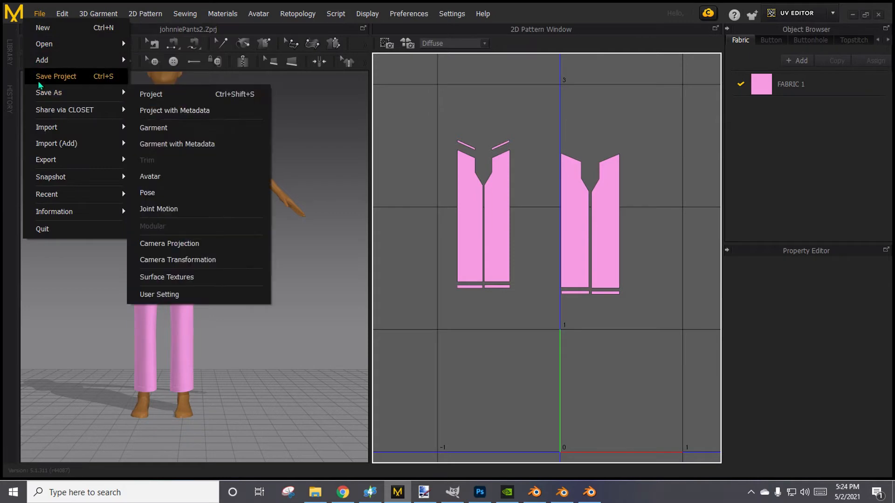
left_click(38, 77)
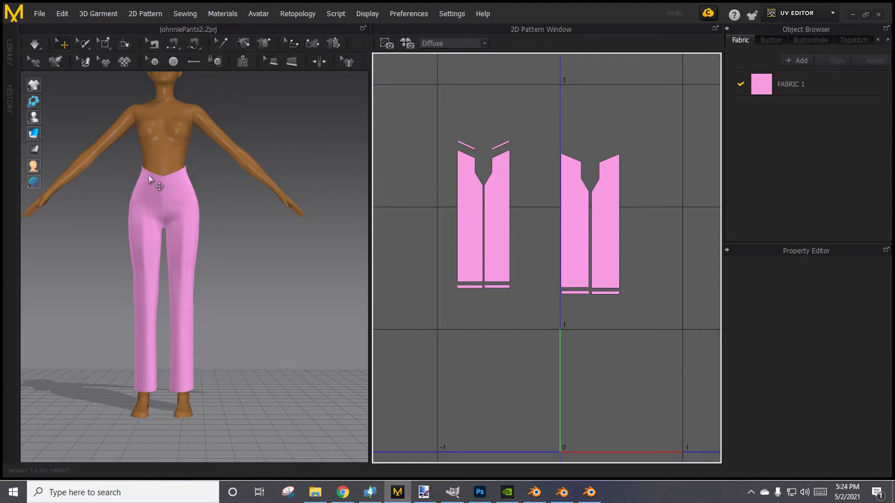
Start an OBJ export of the pants, saving the file as johnniePants in the 01MD-Stuffz folder.
left_click(39, 14)
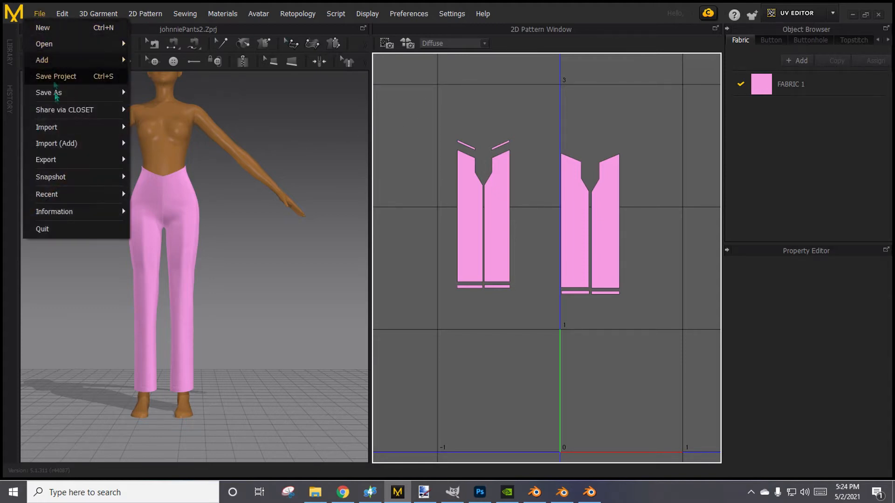
mouse_move(56, 161)
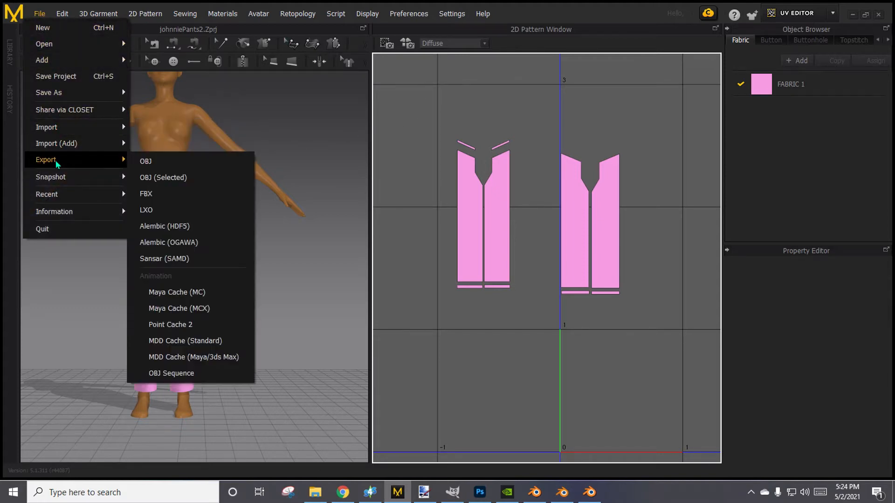
left_click(147, 163)
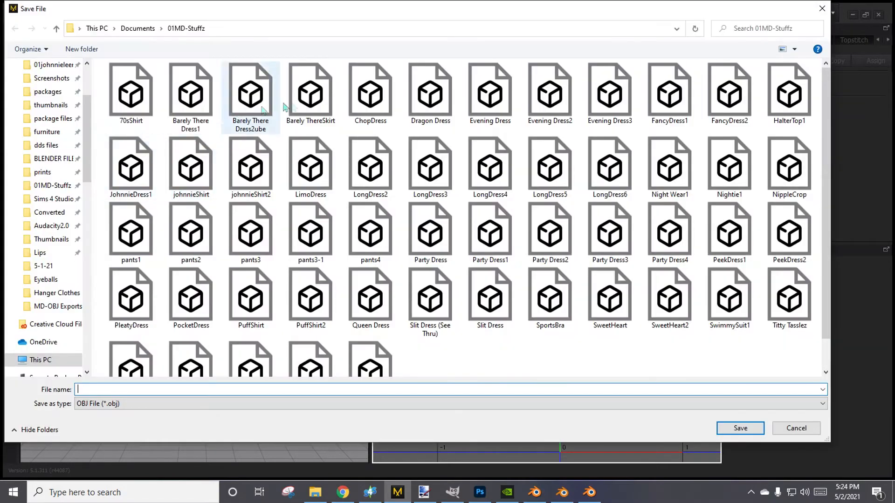
scroll(466, 317, "down", 1)
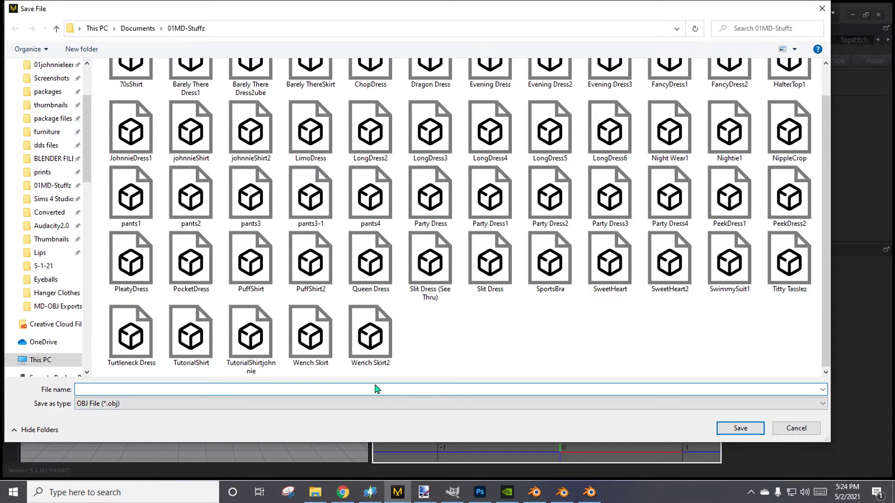
type("john")
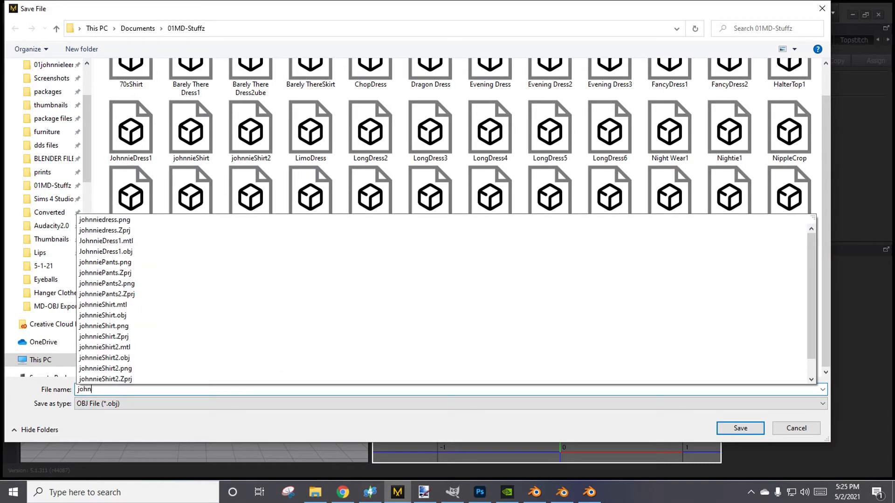
type("niePants")
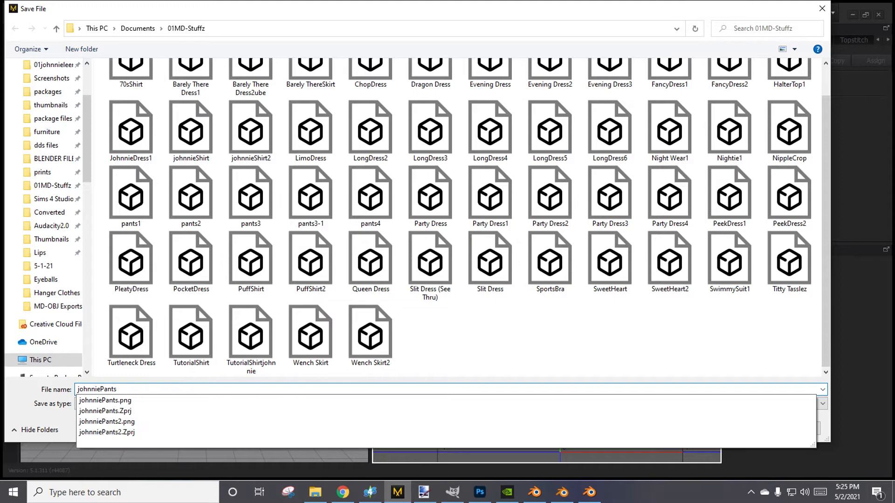
left_click(506, 314)
left_click(741, 428)
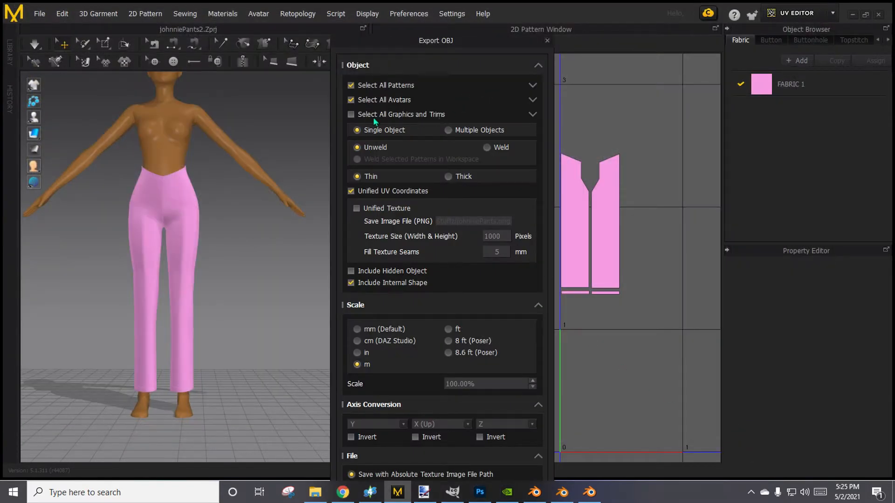
Exclude all avatars from the OBJ export, complete it, and return to the Simulation workspace.
left_click(351, 99)
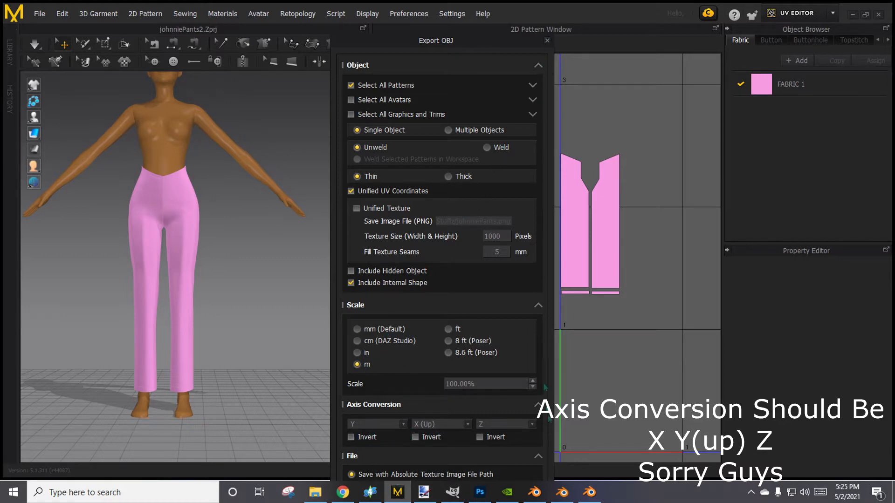
left_click(539, 65)
left_click(469, 332)
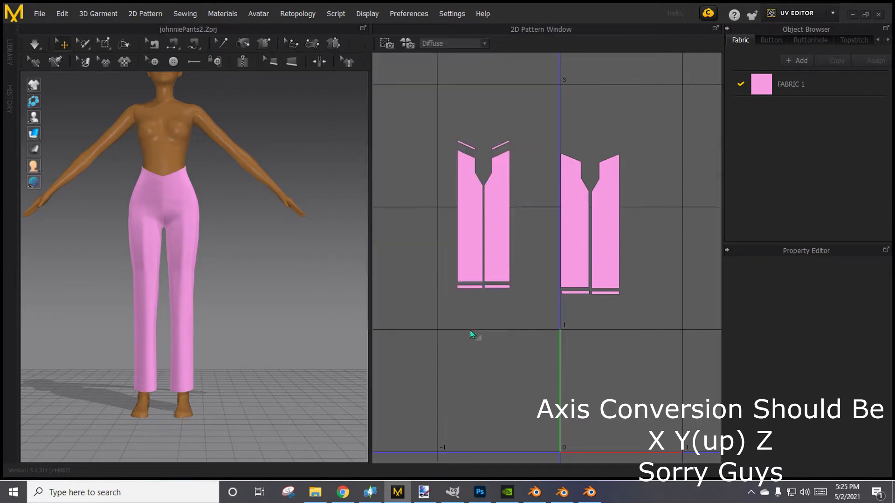
left_click(833, 13)
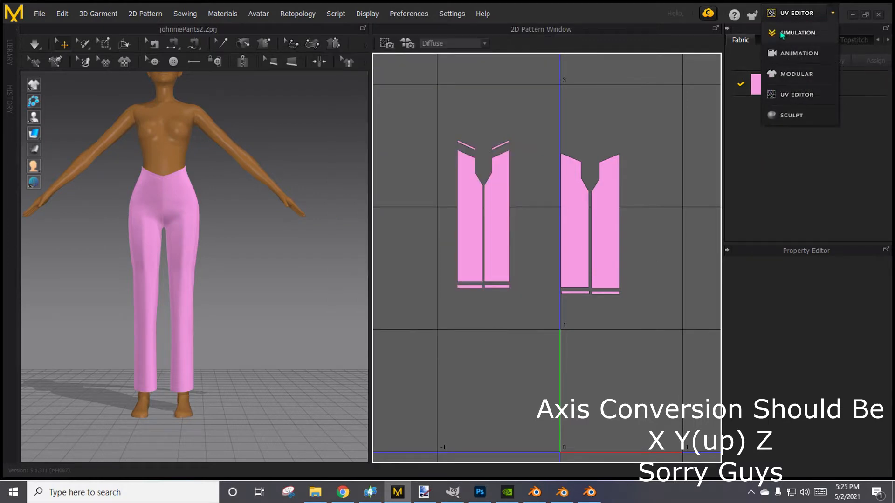
left_click(797, 33)
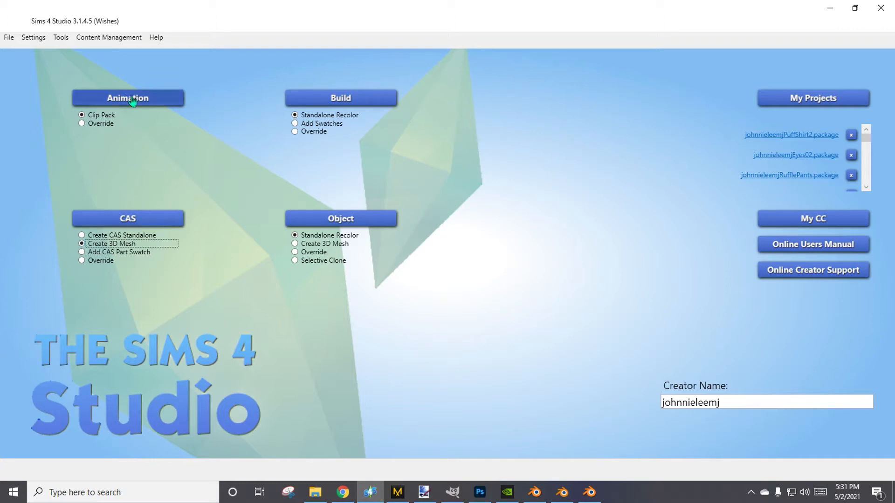
In Sims 4 Studio, start a CAS 3D mesh, filter the catalog to Female, Adult, Clothing Bottom and search for "nude".
left_click(744, 412)
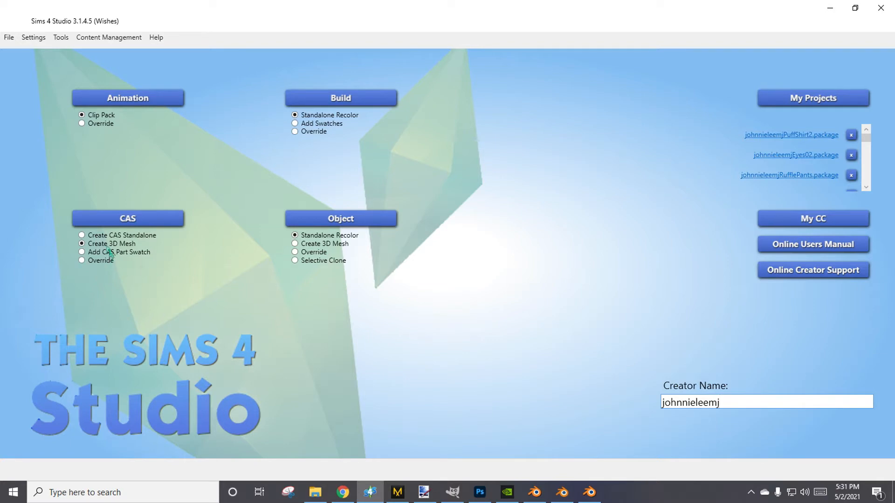
left_click(150, 223)
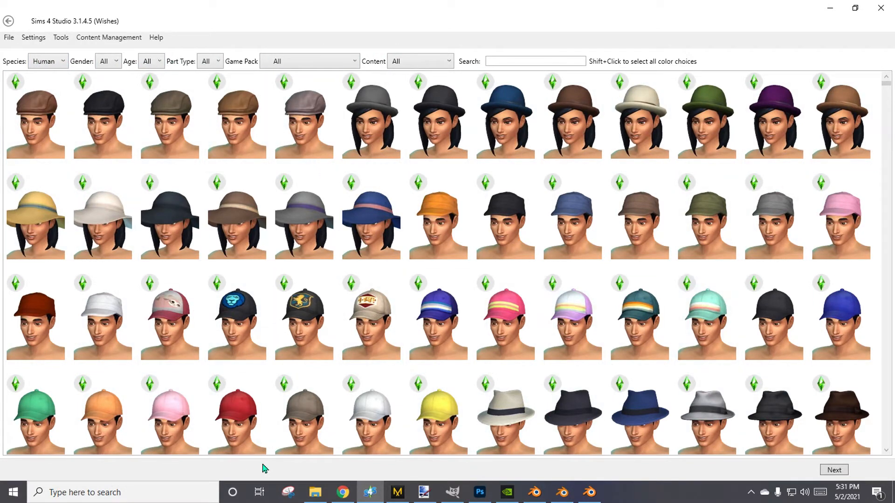
left_click(105, 61)
left_click(115, 92)
left_click(168, 61)
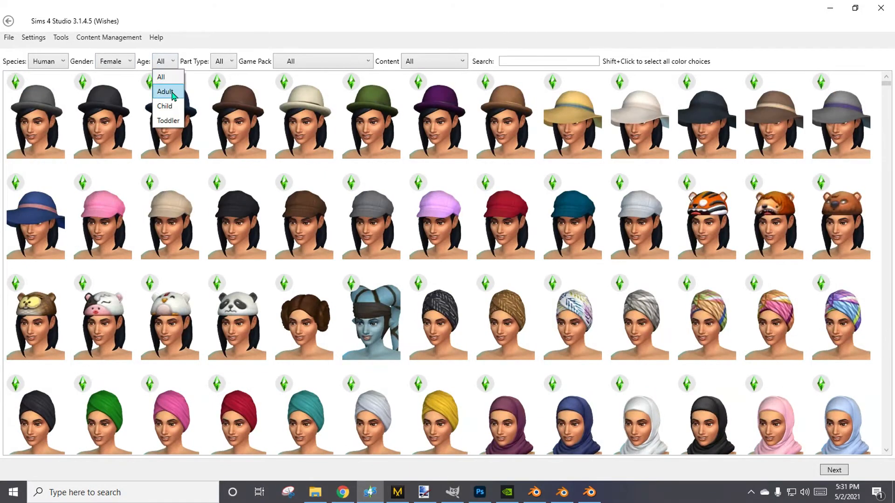
left_click(166, 91)
left_click(231, 61)
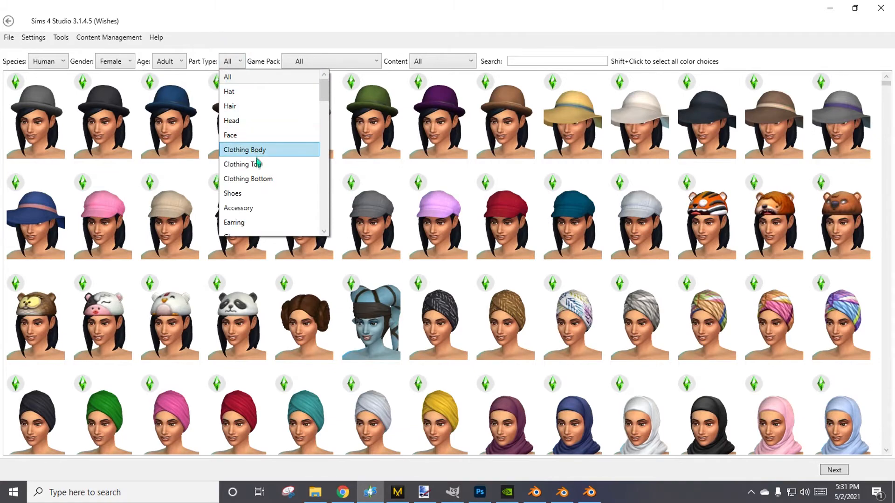
left_click(257, 180)
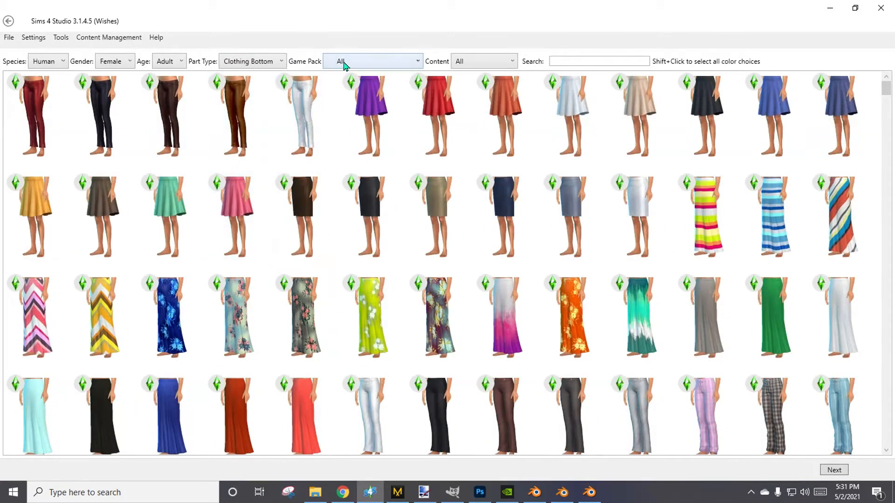
left_click(566, 67)
type("nude")
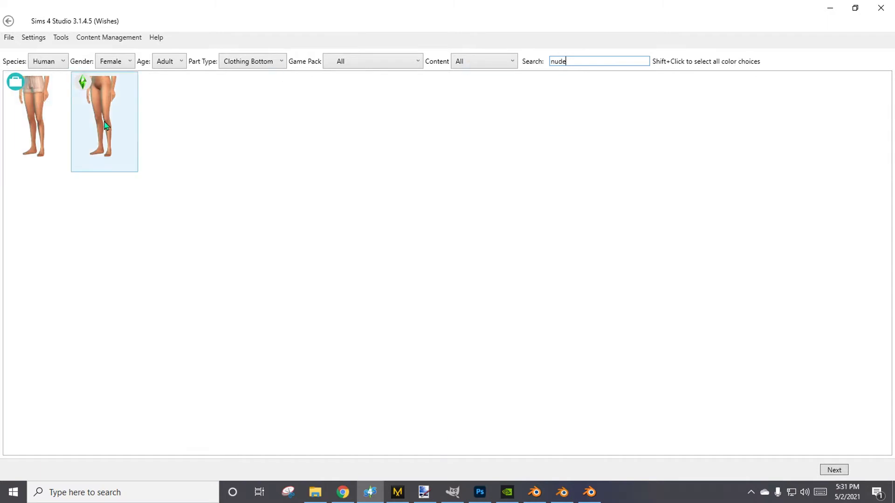
Base the new mesh on the nude bottom with the Maxis green-plumbob icon and save the package as johnnieleemjJohnniePants(Tutorial) in the 01johnnieleemj folder.
left_click(107, 125)
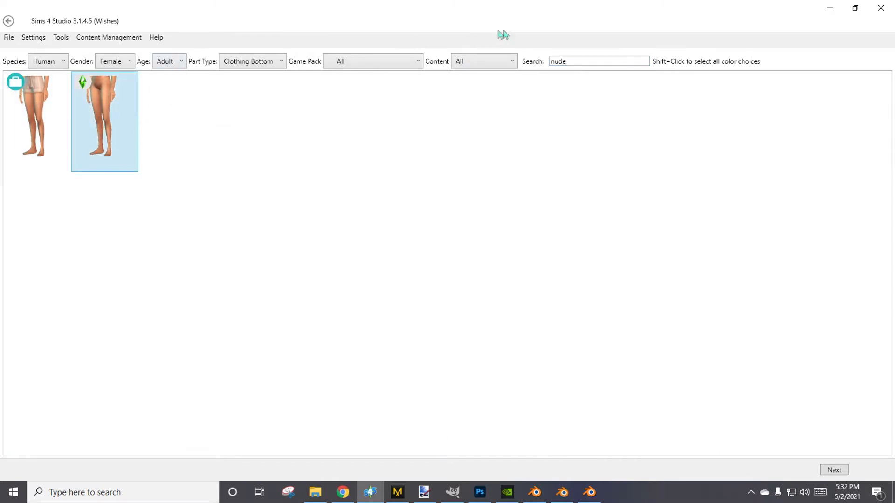
left_click(834, 469)
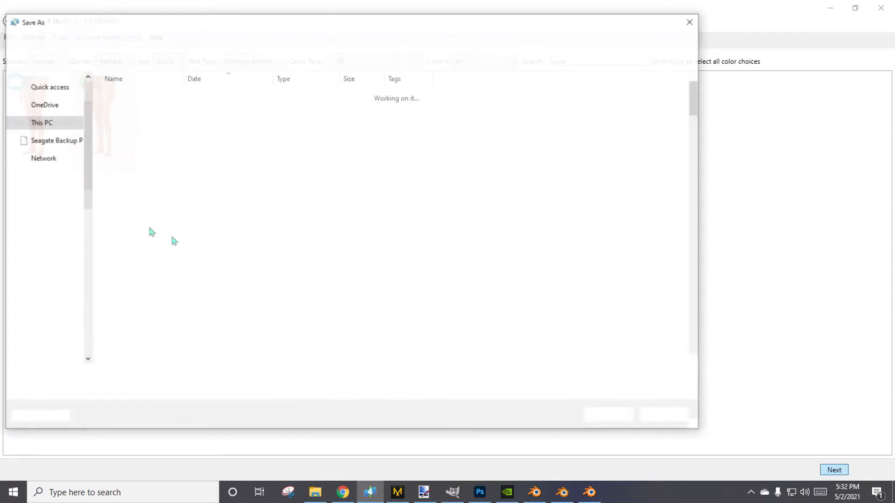
scroll(53, 143, "up", 2)
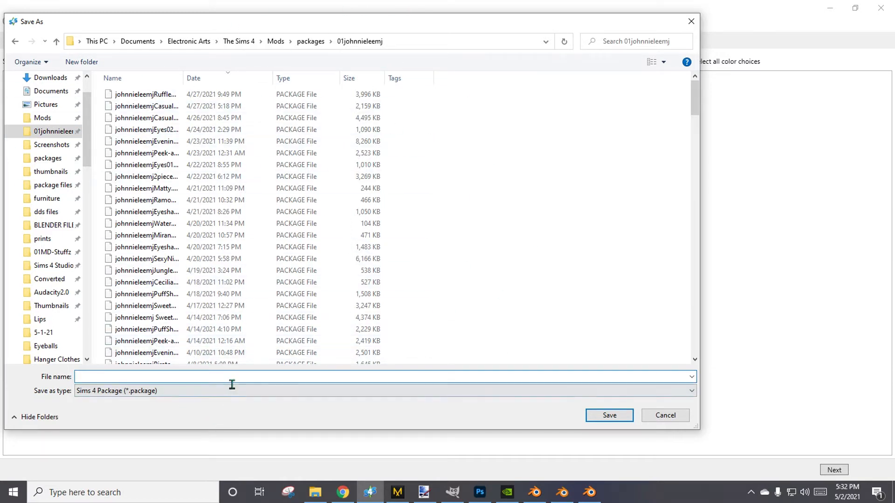
type("johnnieleem")
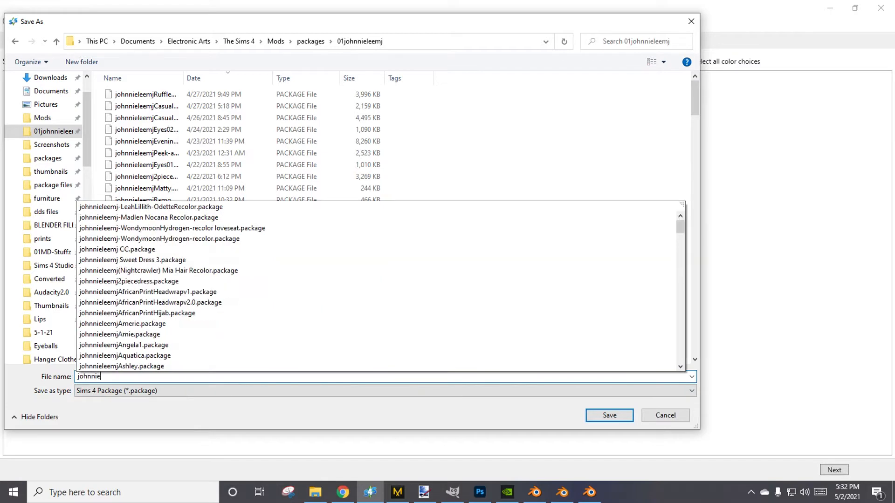
type("Joh")
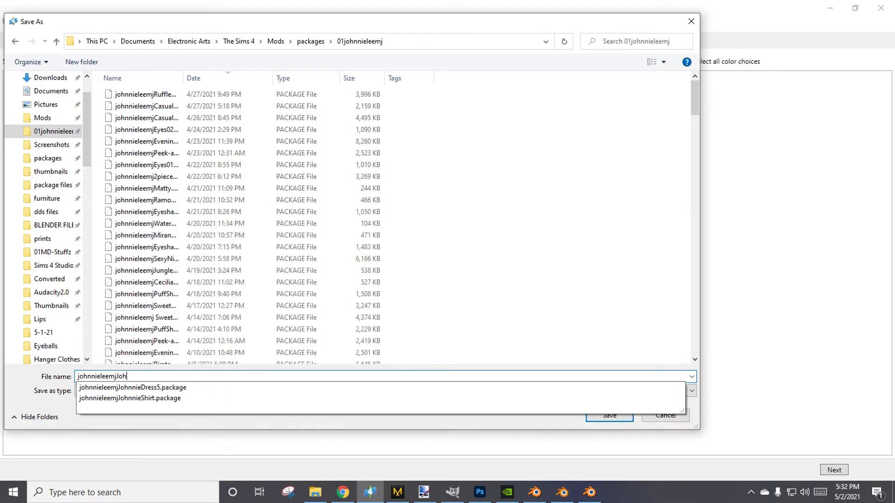
type("nniePants(tut")
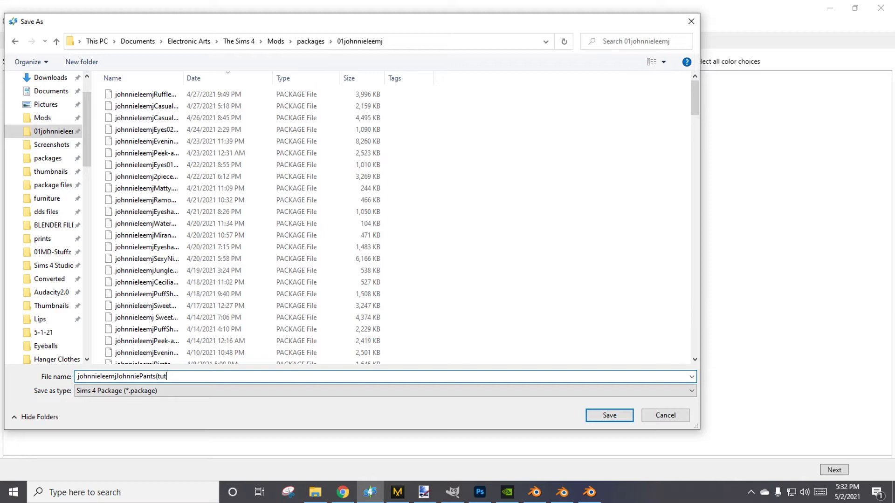
key("BackSpace")
key("BackSpace")
key("Return")
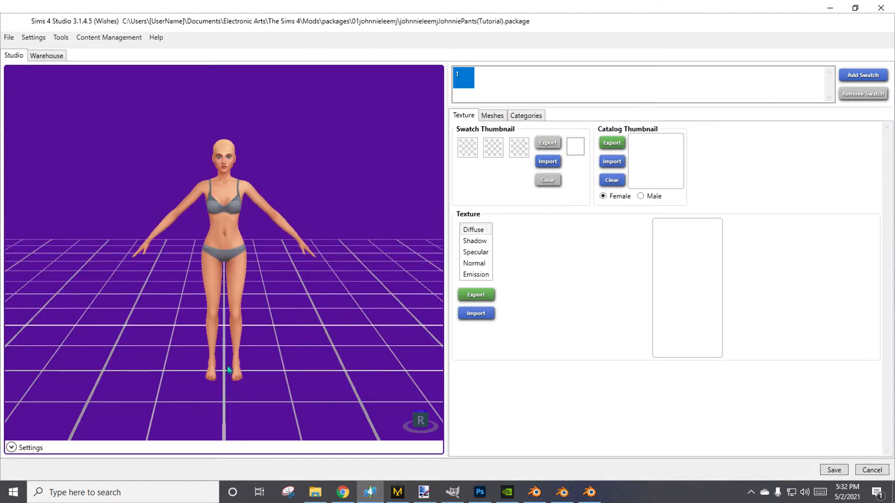
Export the nude bottom's LOD 0 mesh to the BLENDER FILEZ! folder as nudebottom, replacing the existing Blender file.
middle_click_drag(237, 320, 242, 271)
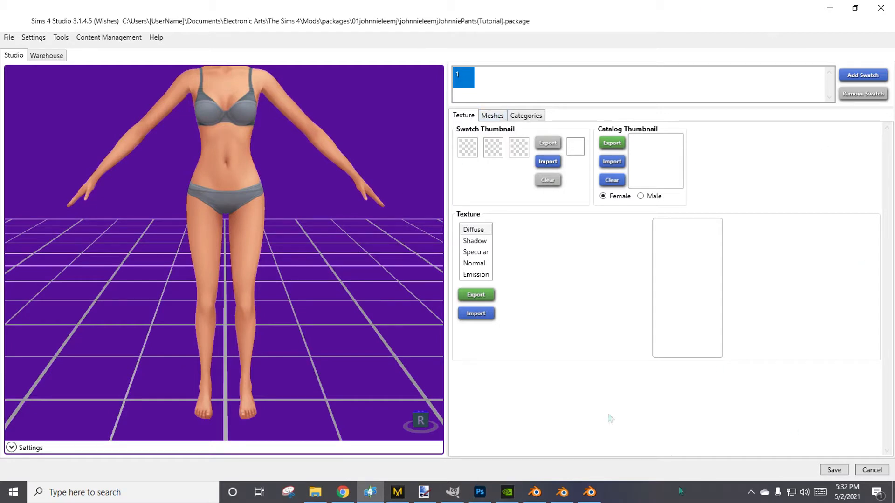
left_click(500, 119)
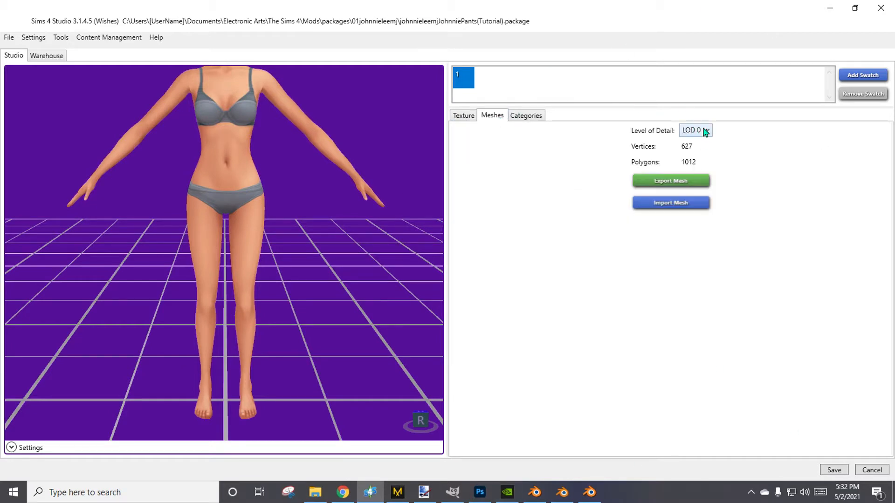
left_click(705, 130)
left_click(708, 144)
left_click(661, 181)
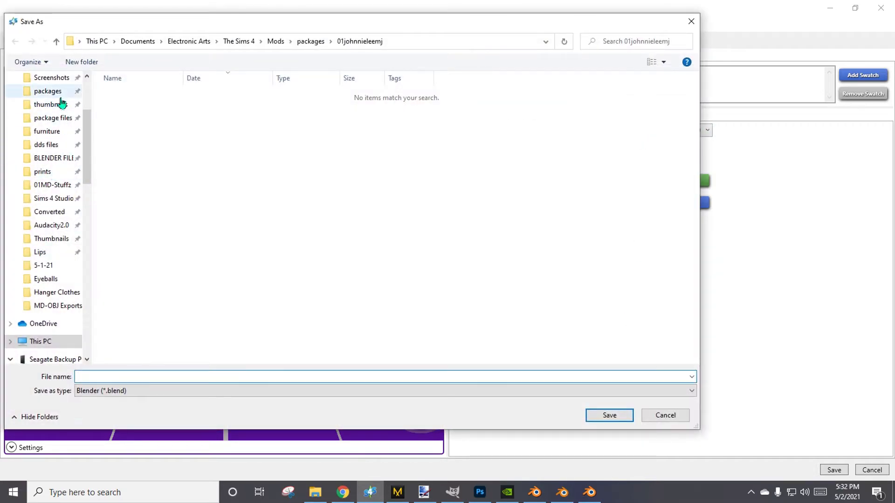
left_click(65, 158)
scroll(169, 331, "down", 3)
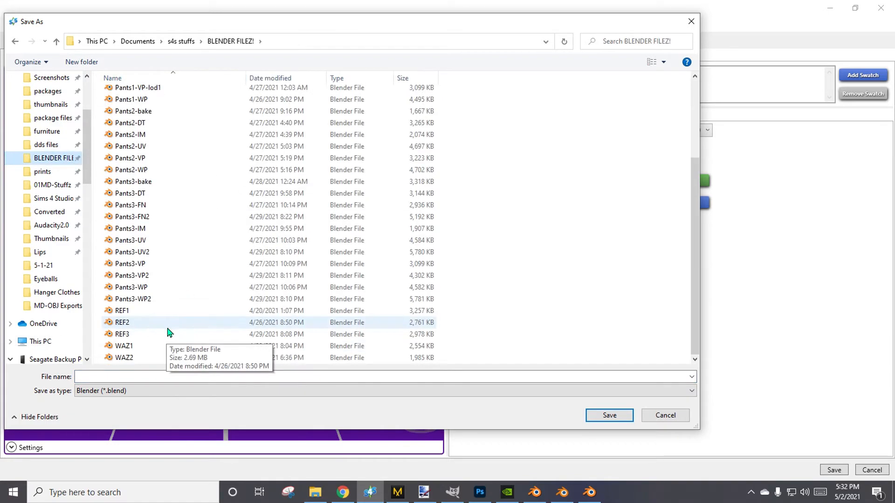
scroll(201, 250, "up", 3)
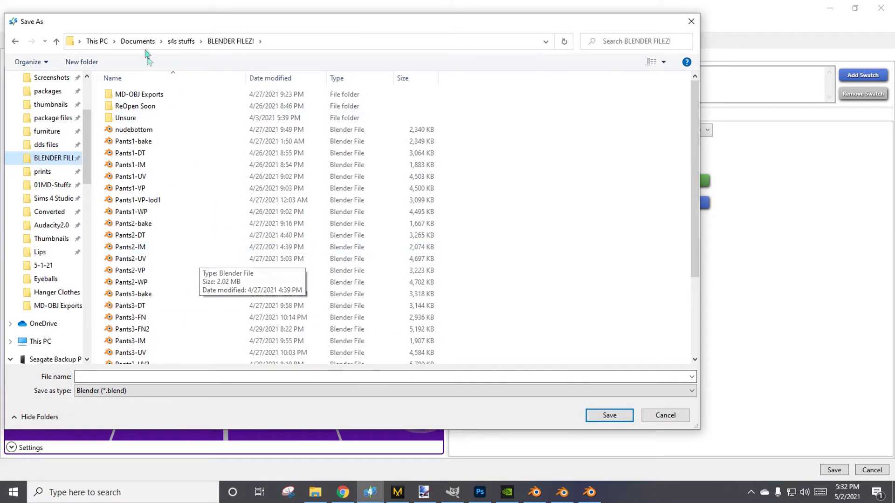
scroll(164, 335, "down", 3)
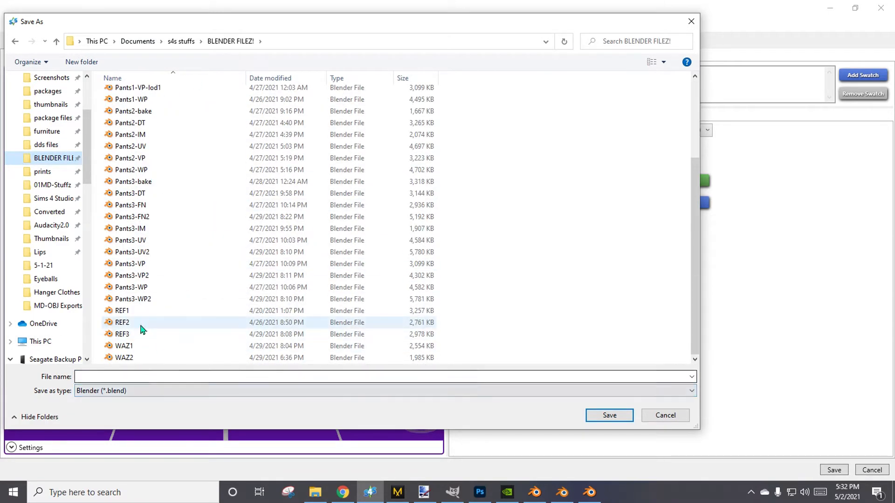
scroll(139, 326, "up", 10)
double_click(134, 130)
left_click(453, 287)
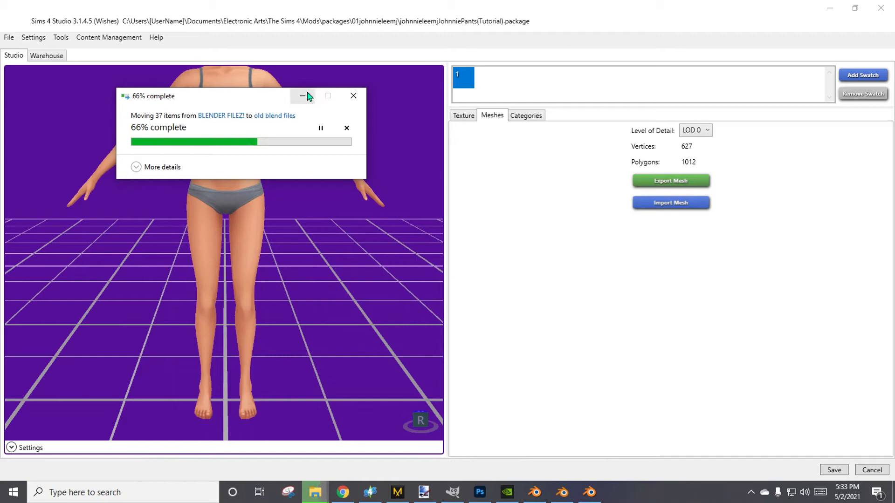
left_click(304, 96)
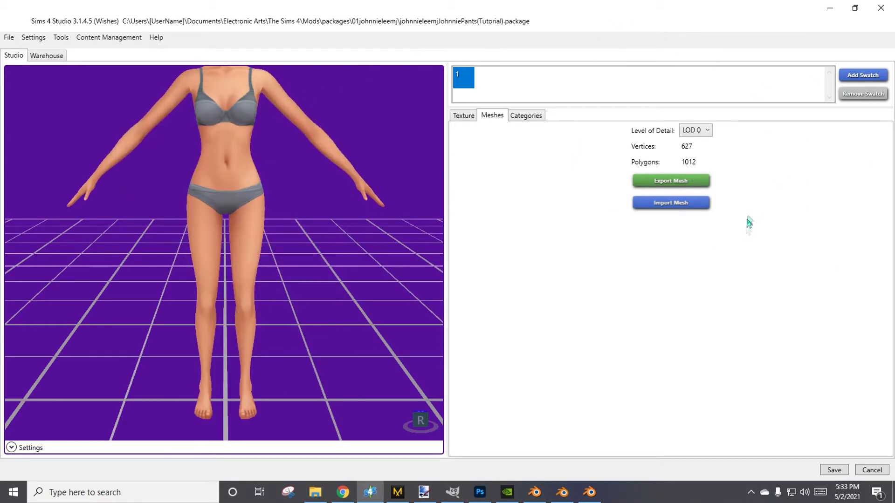
Return to the main menu, start another CAS 3D mesh, and clear the "nude" search from the clothing catalog.
left_click(9, 38)
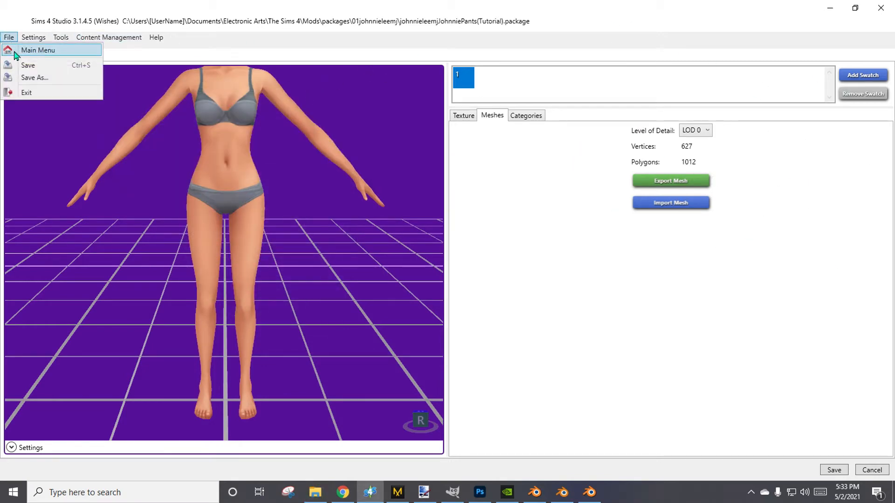
left_click(14, 51)
left_click(161, 218)
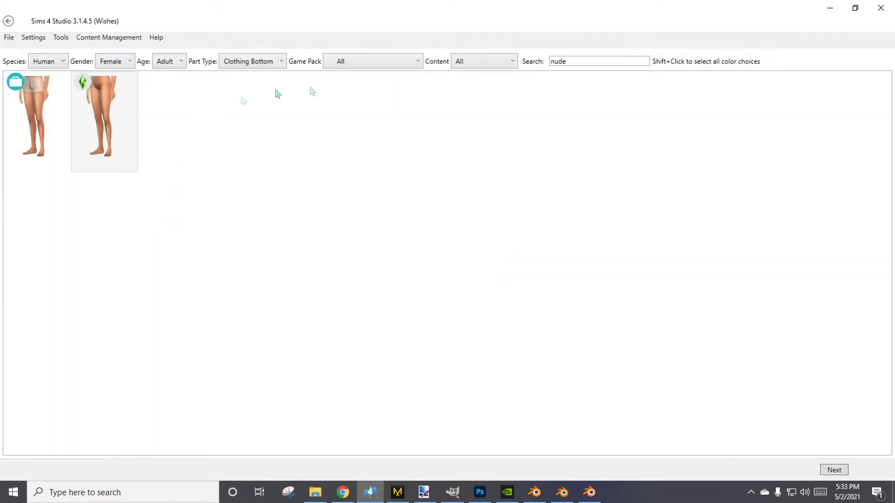
double_click(579, 70)
key("BackSpace")
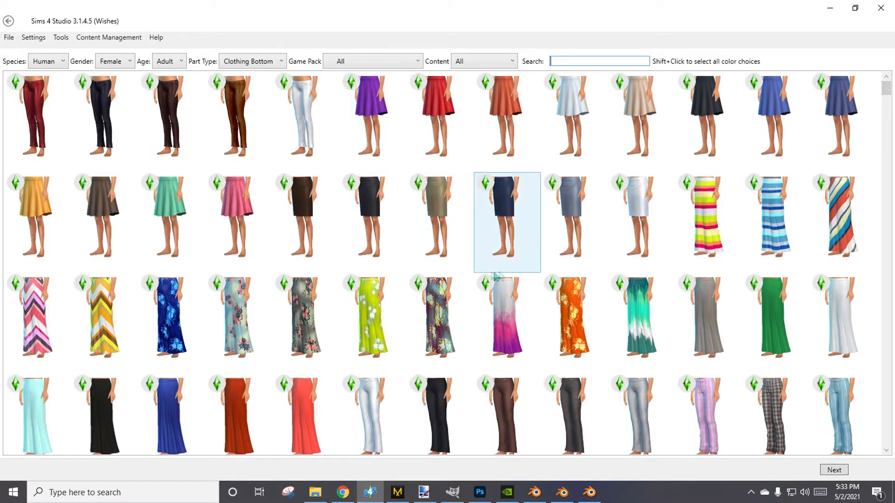
Browse the Clothing Bottom catalog for long pants suitable as a reference mesh.
scroll(468, 253, "down", 3)
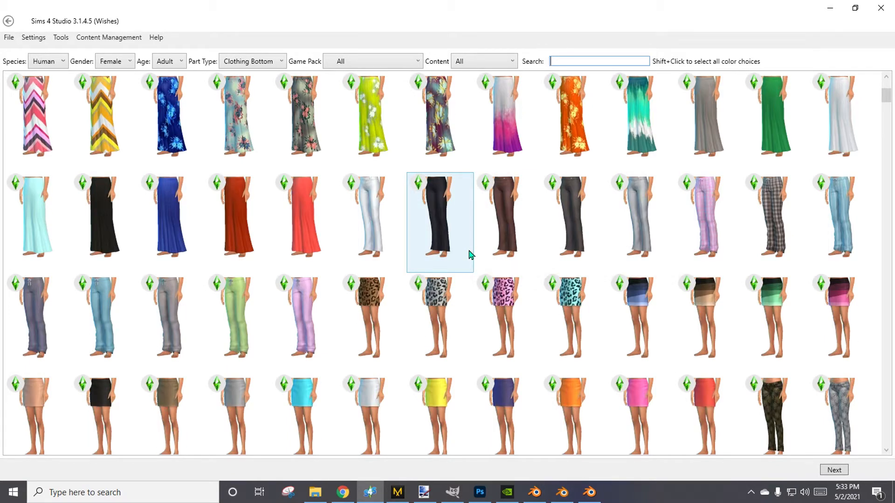
scroll(469, 254, "down", 10)
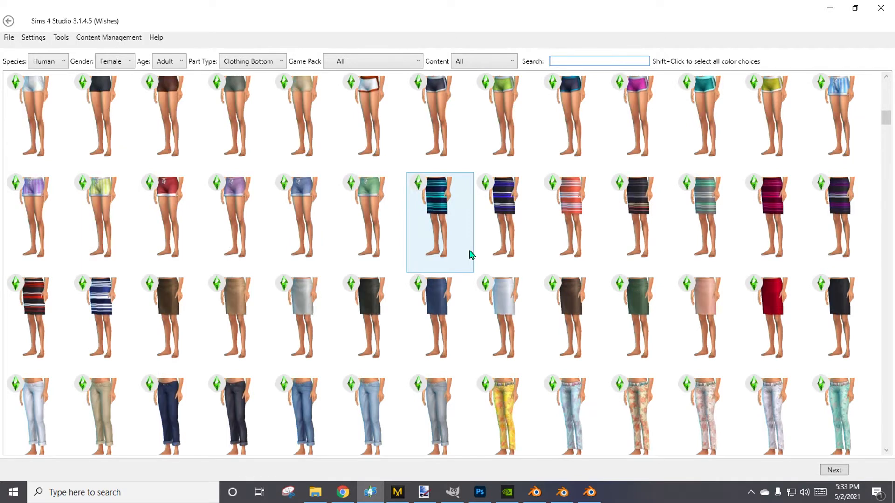
scroll(471, 254, "down", 10)
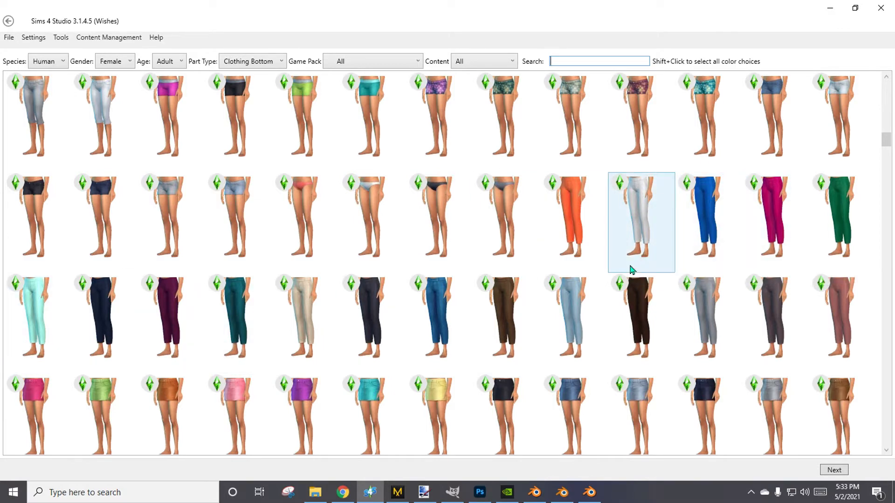
scroll(608, 322, "up", 3)
scroll(608, 323, "up", 10)
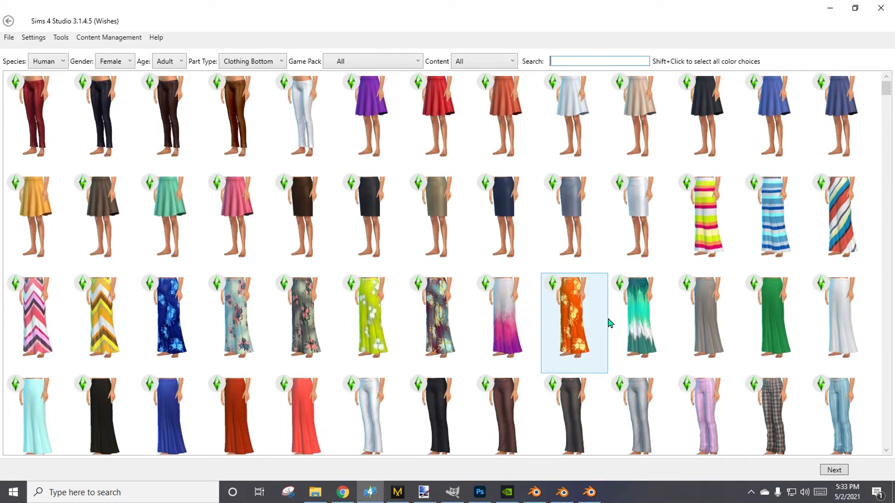
scroll(610, 323, "down", 3)
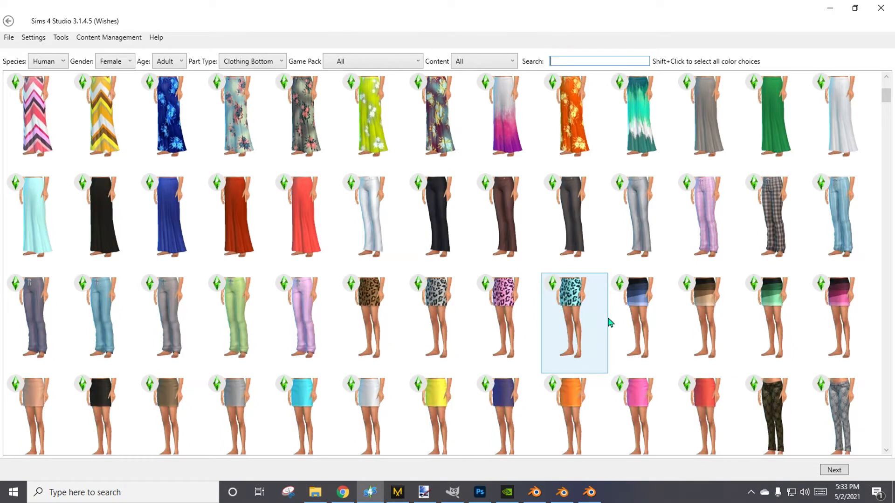
scroll(386, 329, "down", 3)
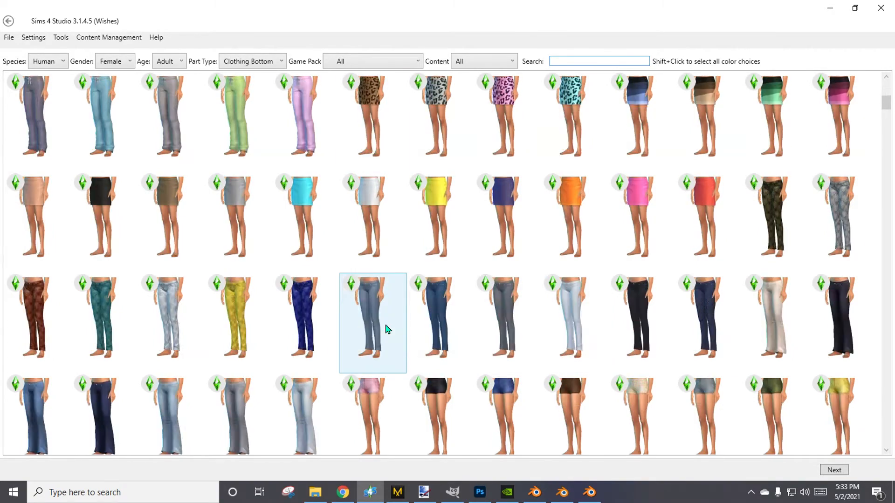
scroll(386, 329, "down", 3)
scroll(386, 329, "down", 3)
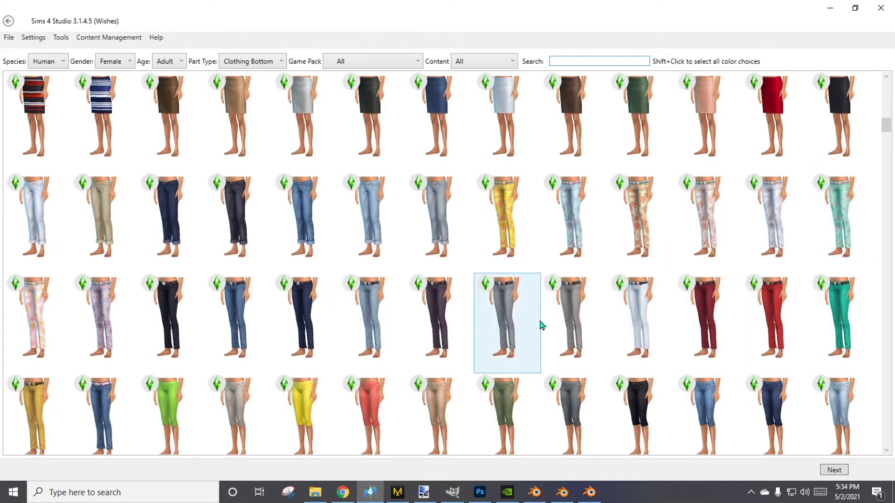
scroll(541, 323, "down", 3)
scroll(540, 325, "down", 3)
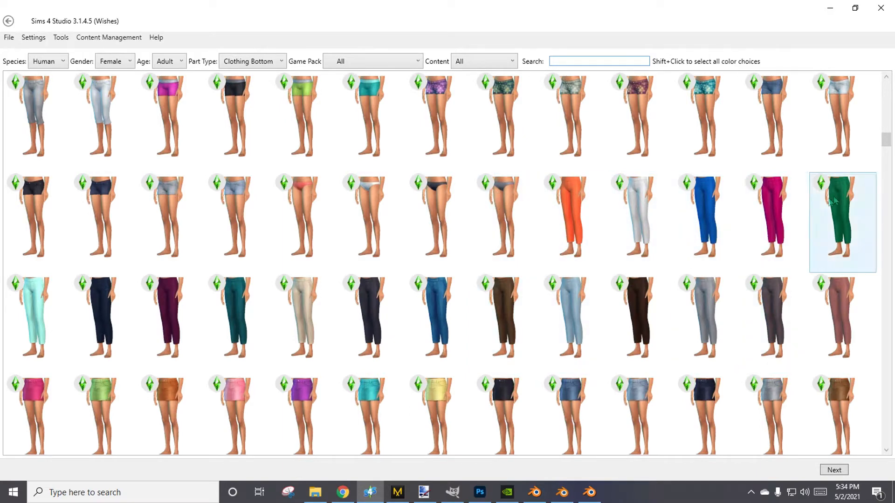
Choose the magenta ankle-length pants and save them as ref3.package in the package files folder, replacing the existing file.
left_click(769, 223)
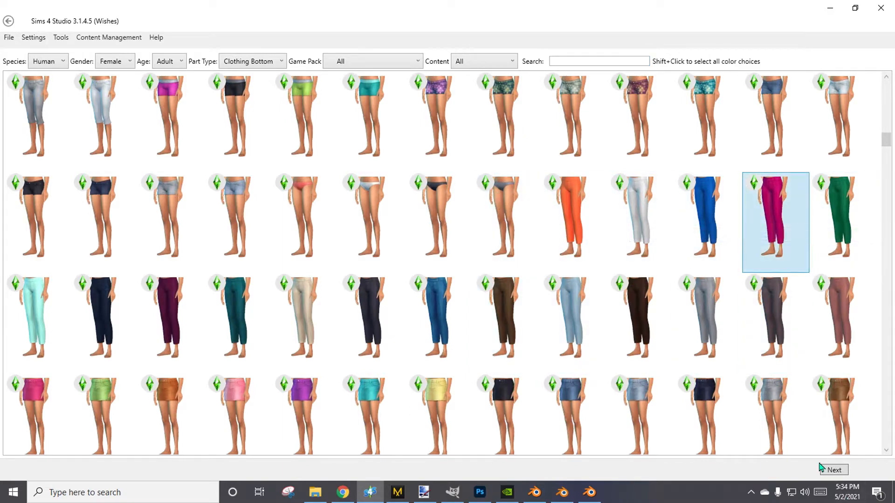
left_click(834, 470)
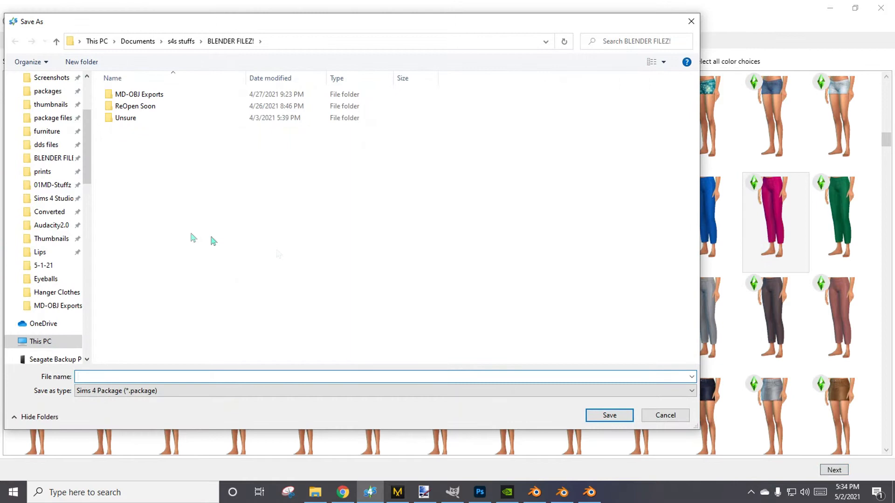
left_click(49, 118)
double_click(150, 237)
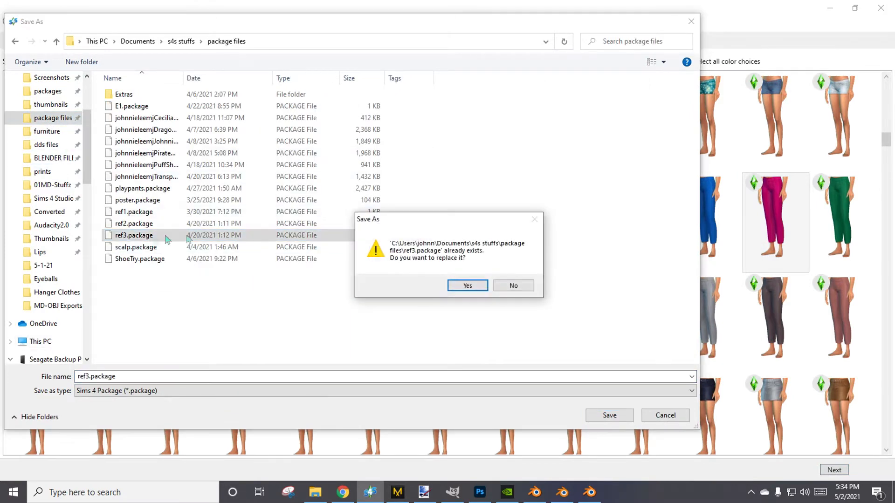
left_click(466, 285)
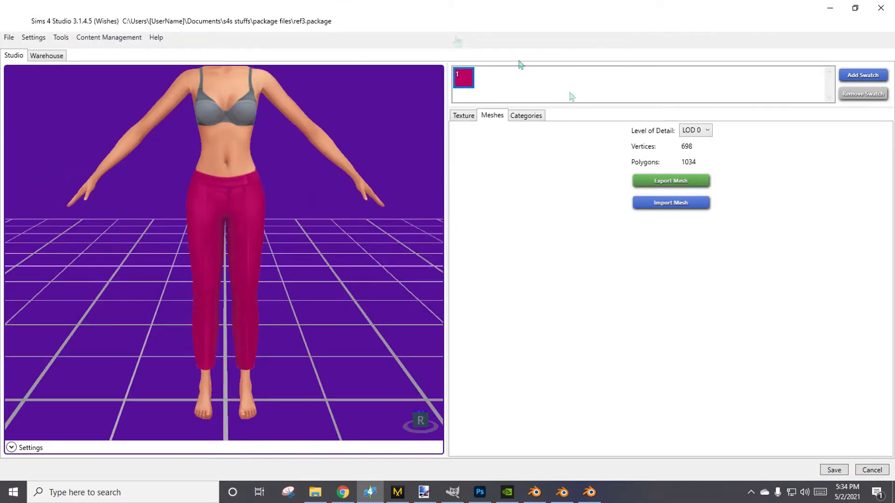
Export the magenta pants' LOD 0 mesh to the BLENDER FILEZ! folder as REF3, replacing the existing file, and minimize Sims 4 Studio.
scroll(229, 343, "up", 3)
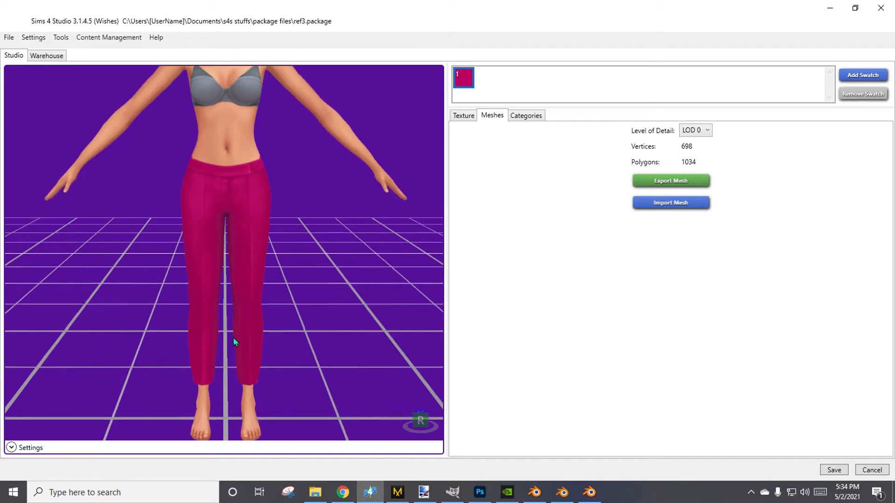
left_click(672, 181)
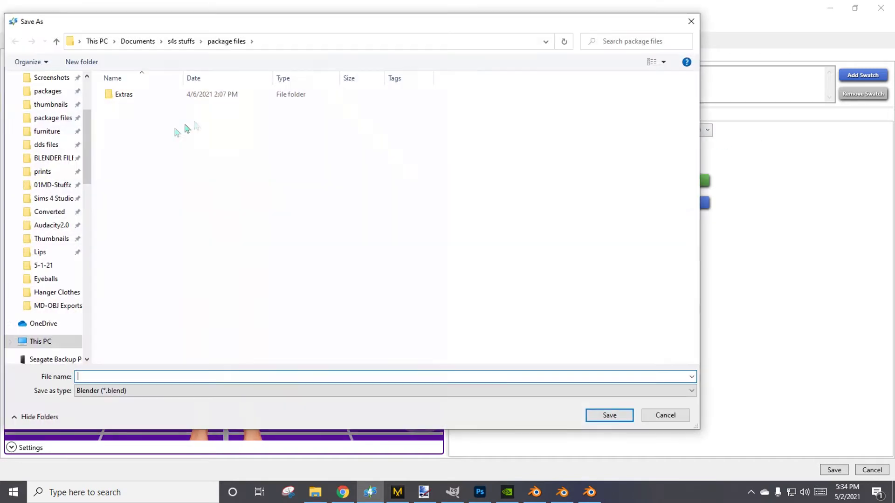
left_click(48, 158)
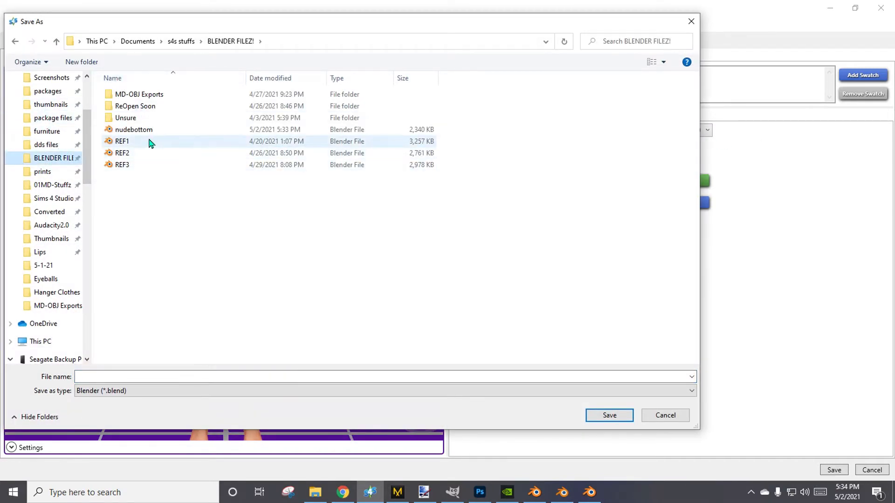
double_click(134, 168)
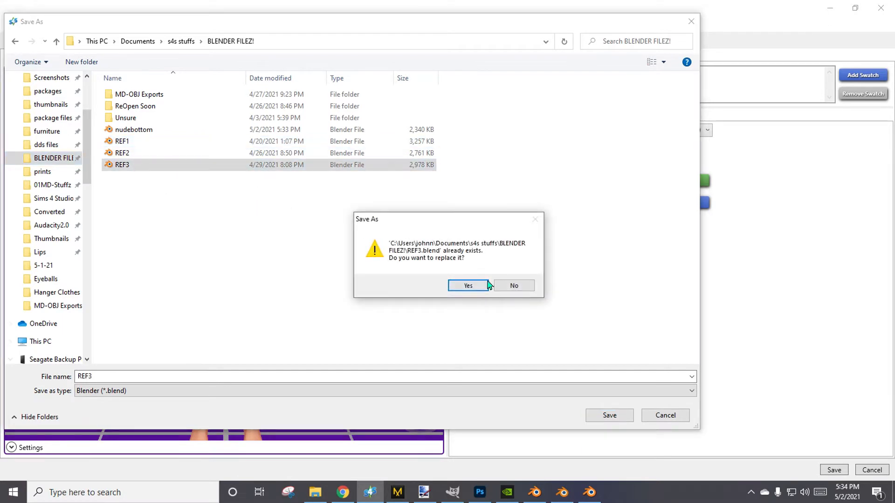
left_click(467, 286)
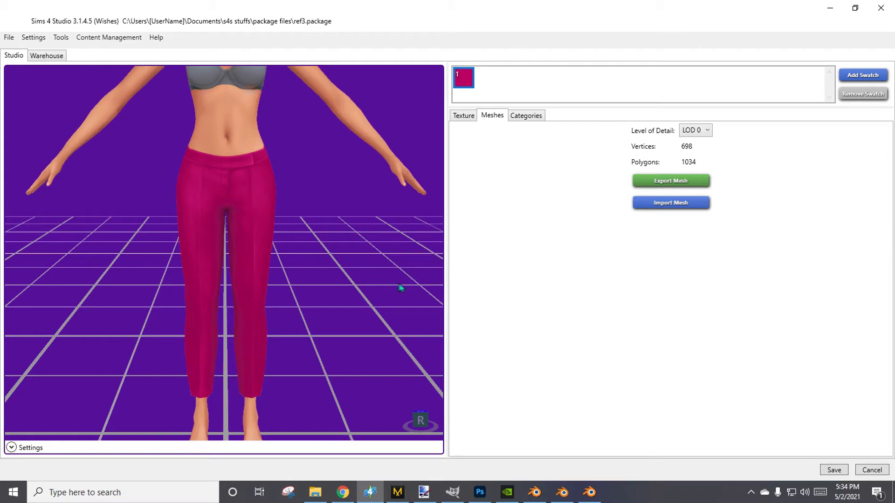
left_click(828, 7)
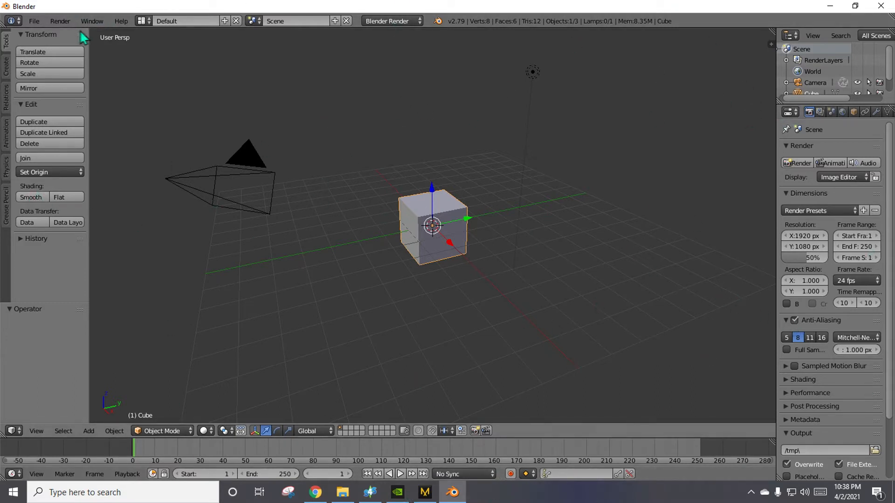
Open nudebody.blend from the BLENDER FILEZ! folder in Blender.
left_click(34, 21)
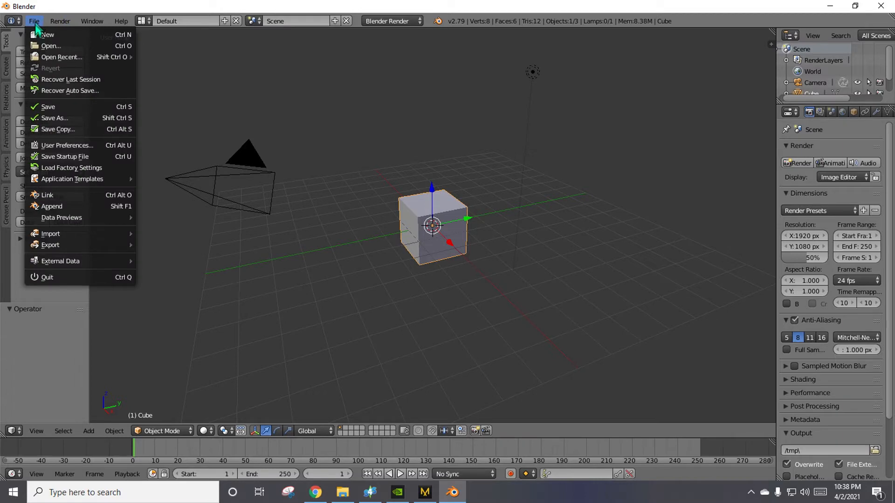
left_click(40, 46)
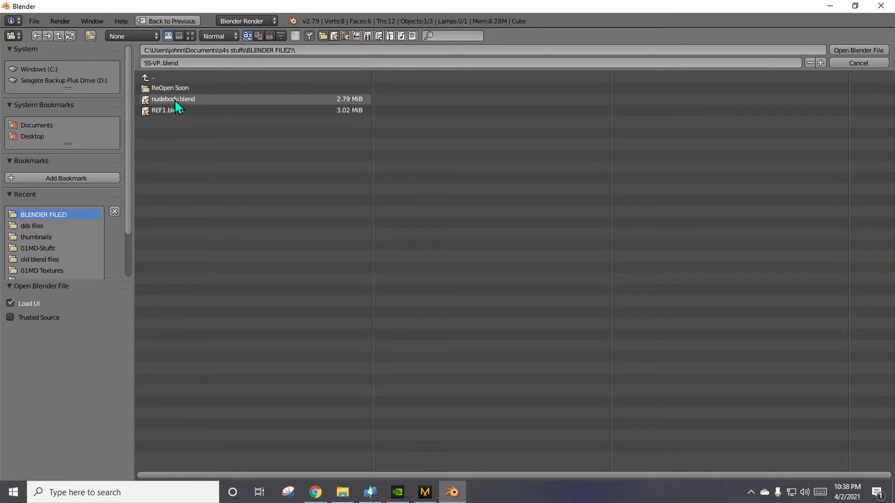
double_click(174, 99)
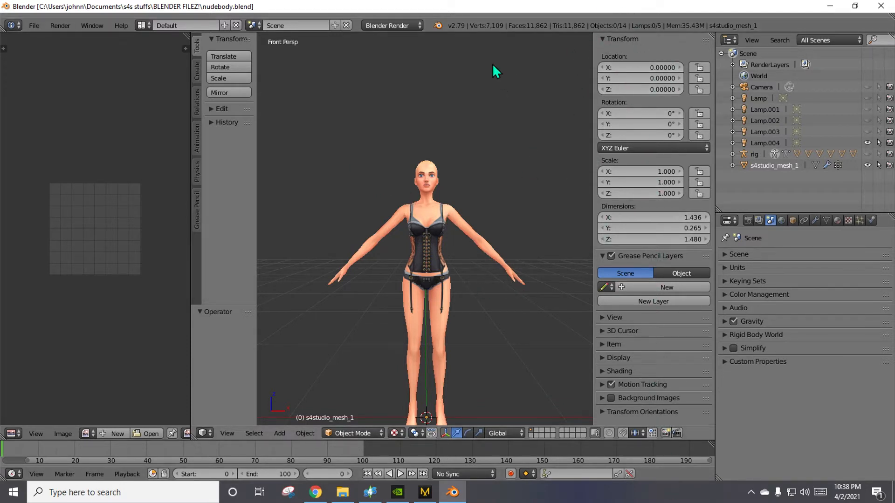
Hide the 3D view's properties and tool shelf, and widen the UV editor to about half the workspace.
key("n")
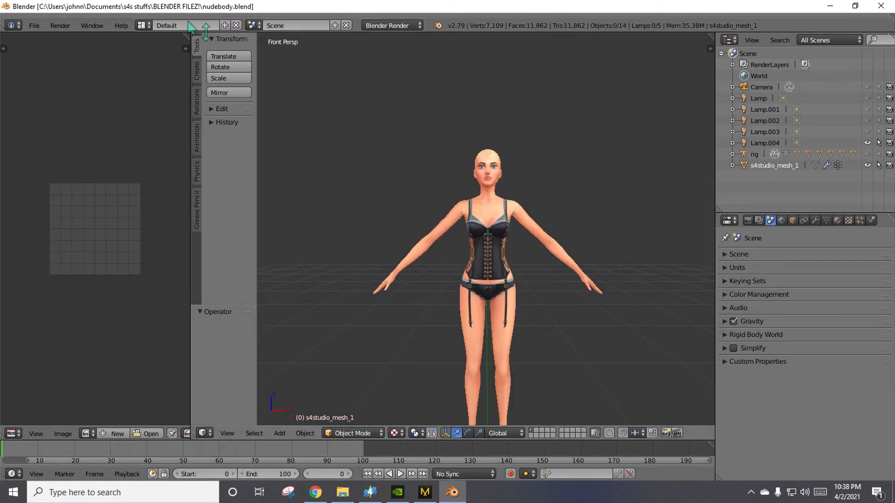
left_click_drag(190, 255, 273, 255)
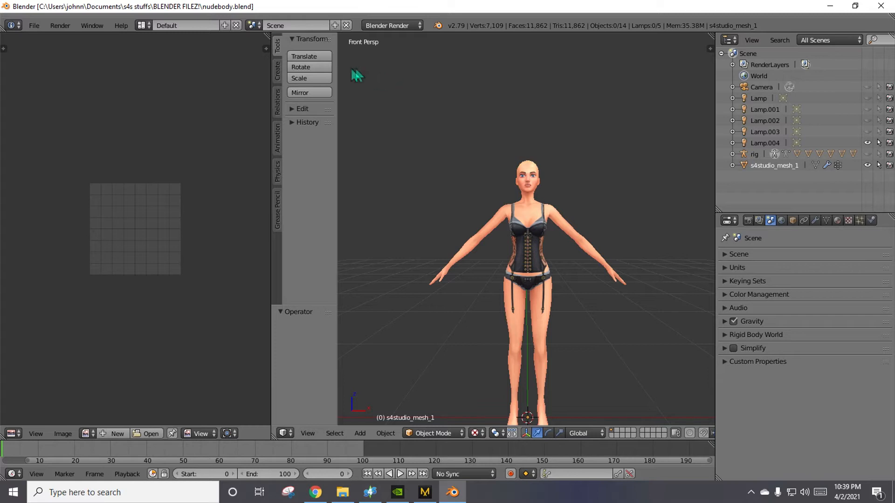
mouse_move(336, 264)
left_mouse_down()
mouse_move(264, 261)
mouse_move(351, 258)
left_mouse_up()
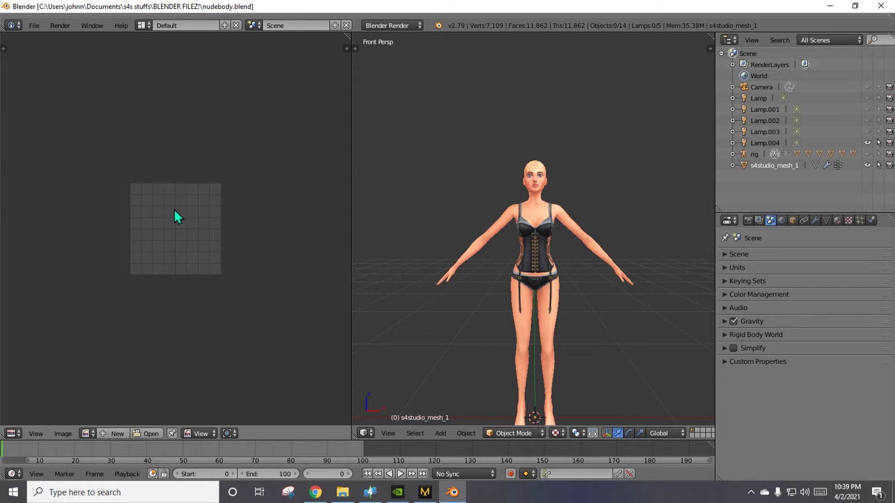
Switch s4studio_mesh_1 back and forth between Object Mode and Edit Mode, using each of the available ways of changing modes.
key("Tab")
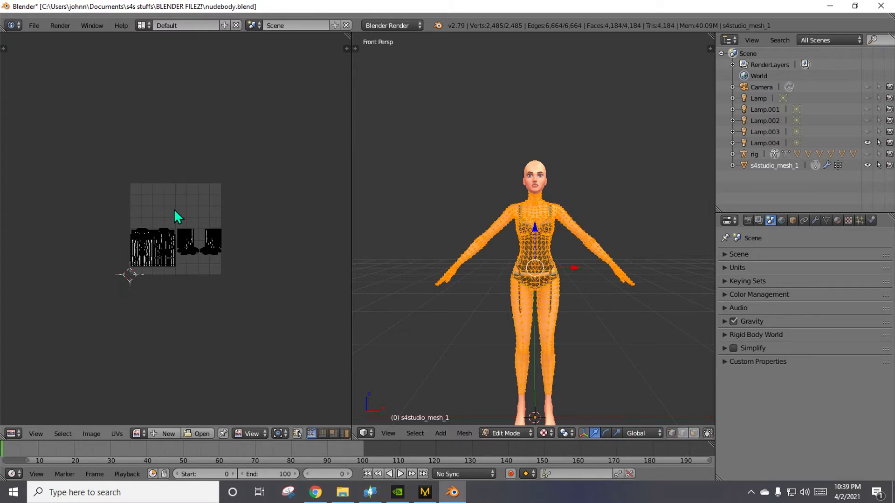
key("Tab")
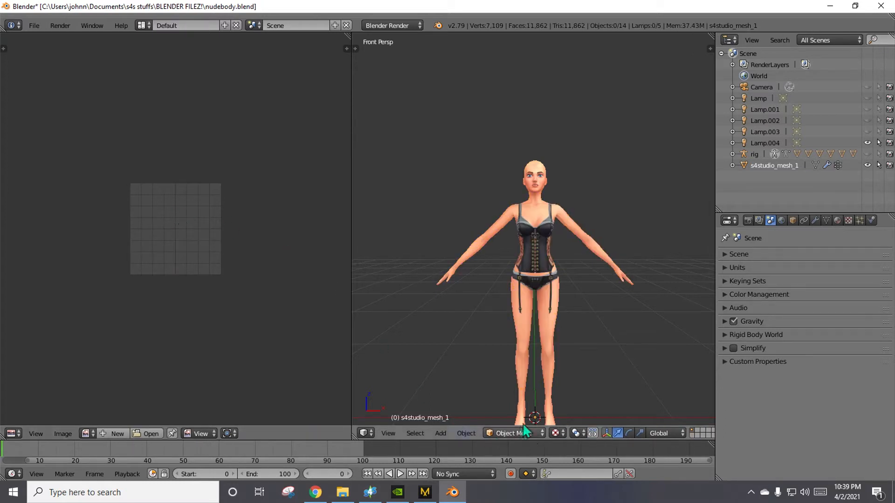
left_click(527, 432)
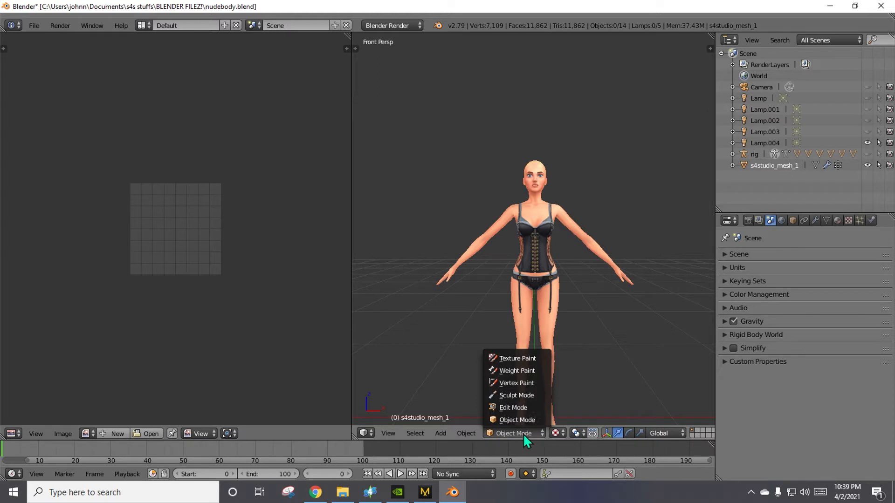
left_click(522, 409)
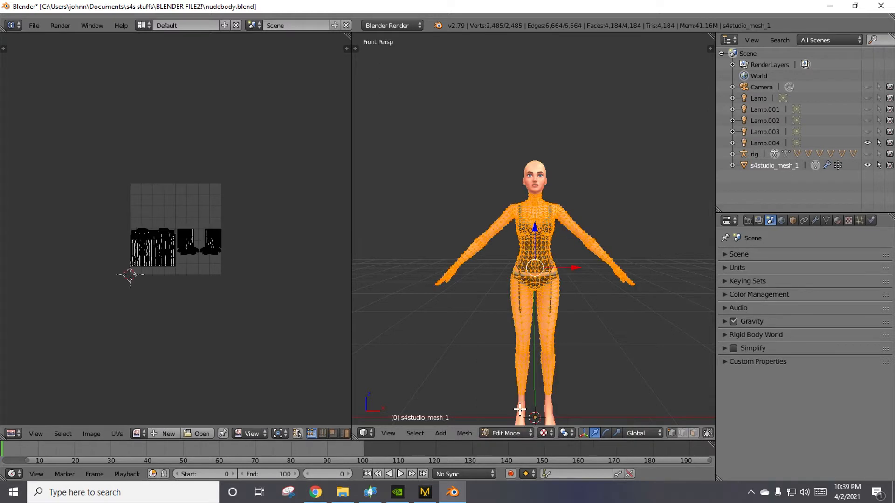
left_click(516, 433)
left_click(522, 419)
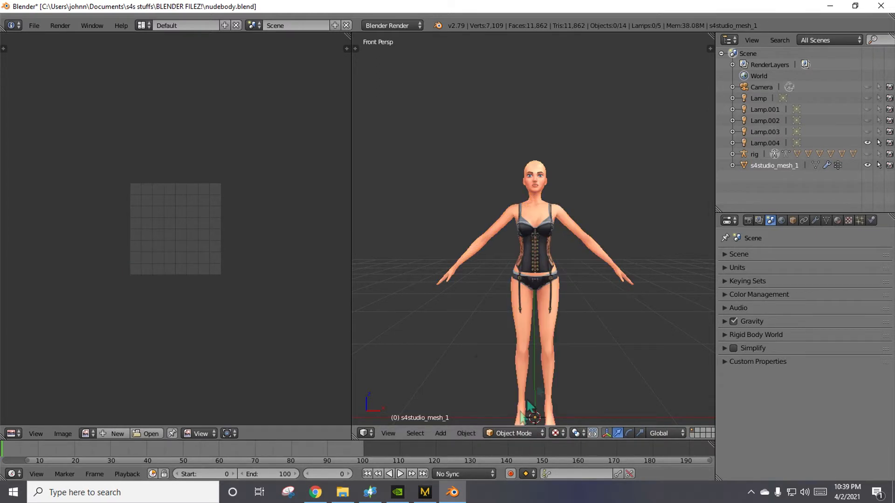
left_click(816, 165)
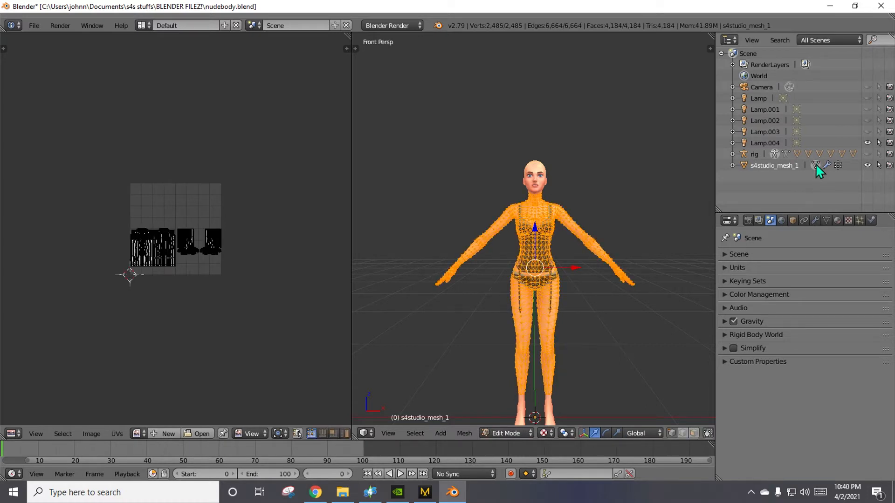
left_click(816, 165)
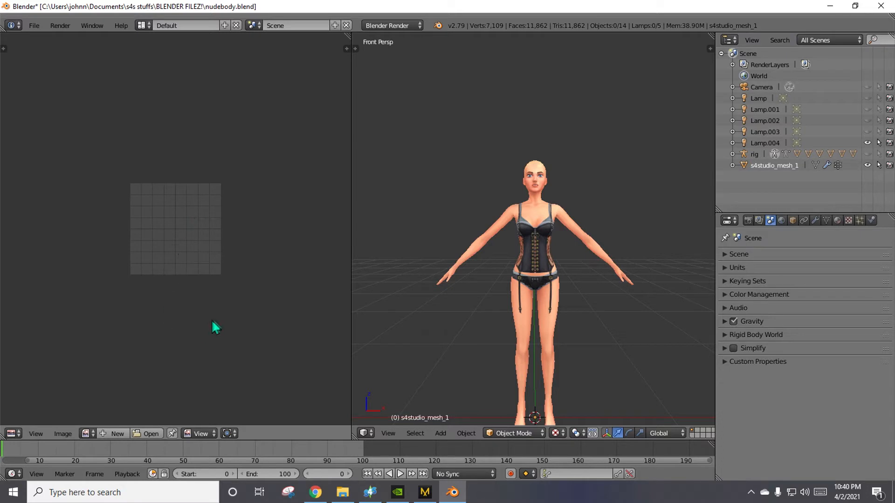
Rename the s4studio_mesh_1 object to NUDE.
double_click(777, 165)
type("NU")
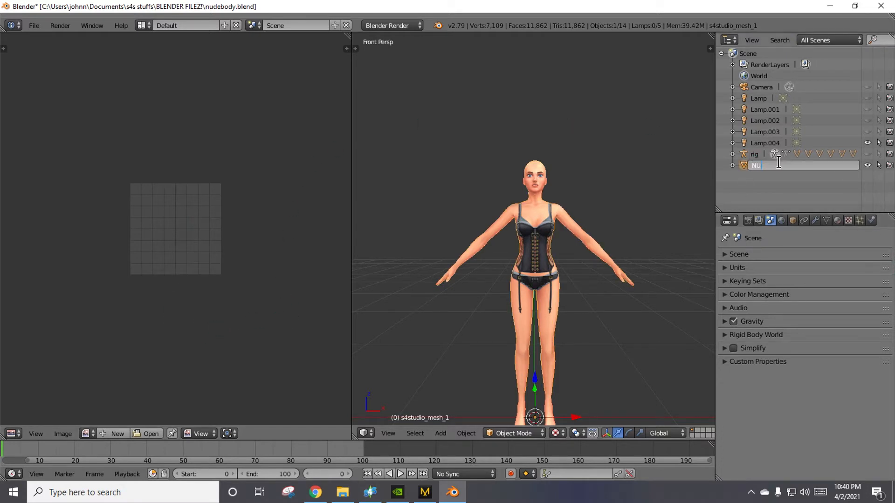
type("DE")
key("Return")
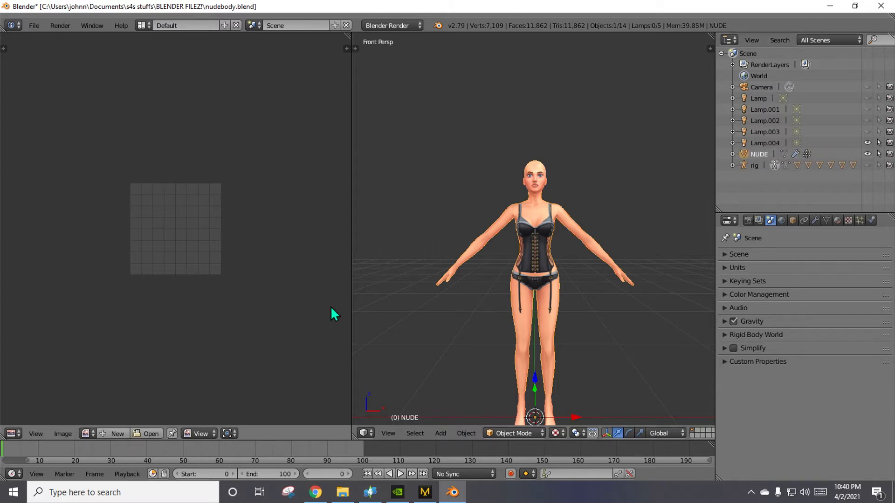
Put the NUDE mesh in Edit Mode and keep its UV and mesh selections in sync.
key("Tab")
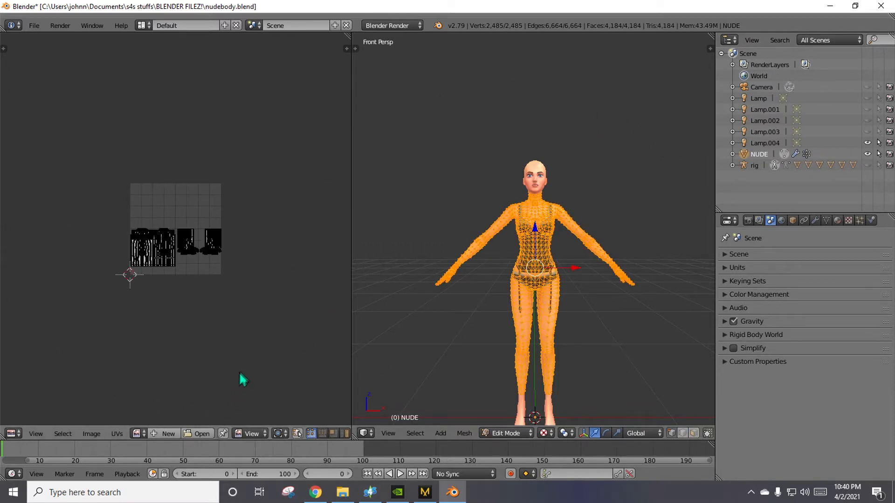
scroll(161, 338, "up", 4)
scroll(149, 370, "up", 1)
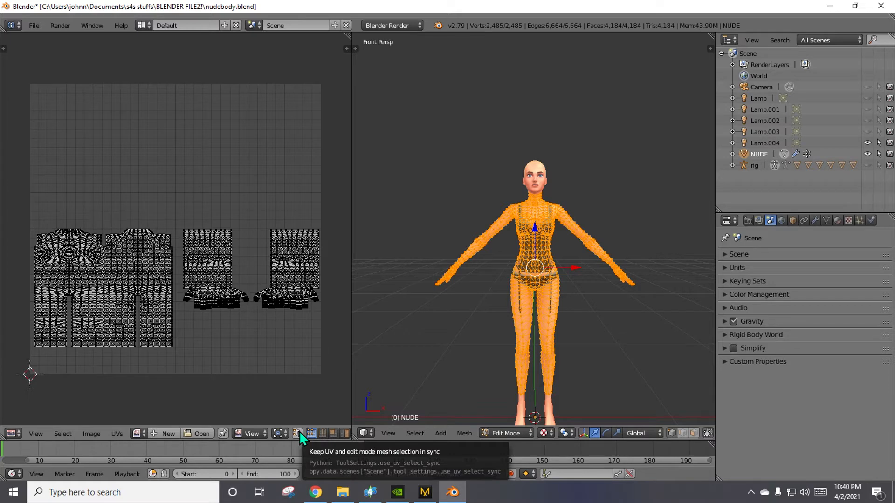
left_click(298, 432)
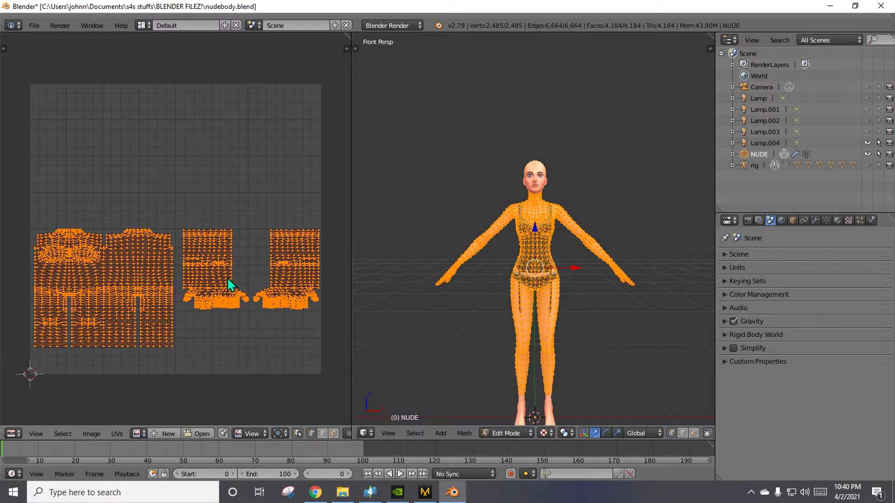
Toggle the selection of the whole NUDE mesh several times, finishing by deselecting everything.
key("a")
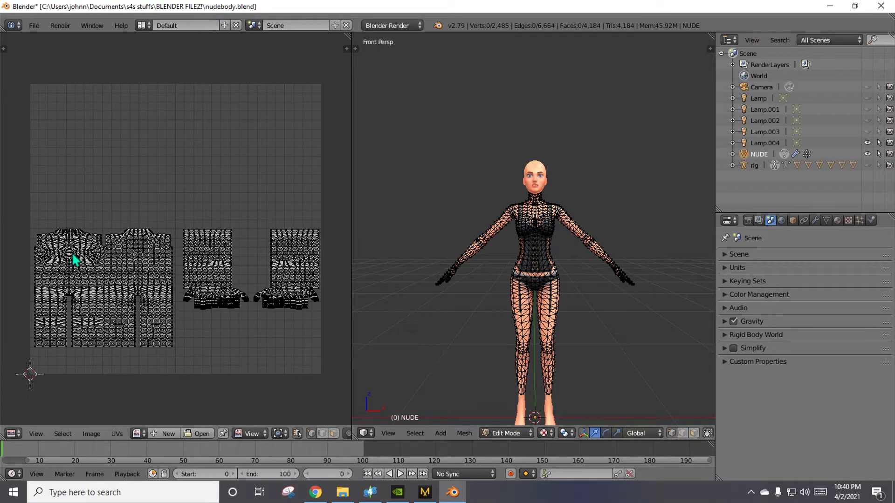
key("a")
key("a")
key("a")
key("a")
key("a")
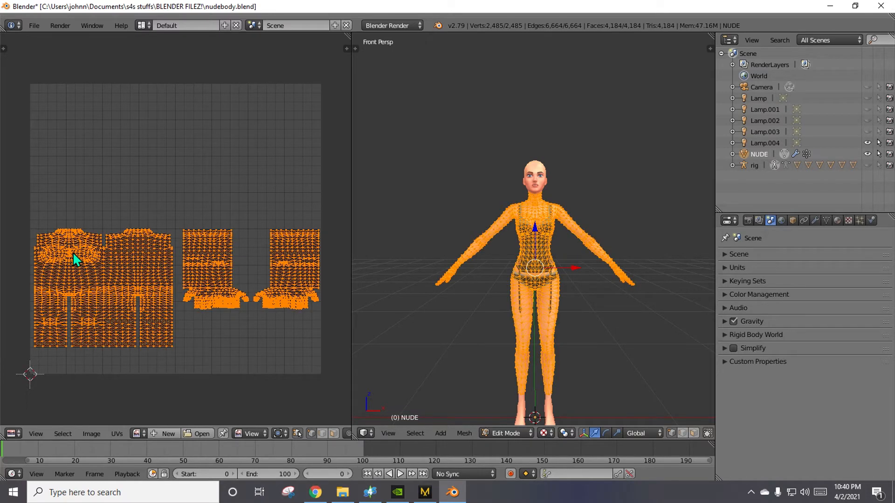
key("a")
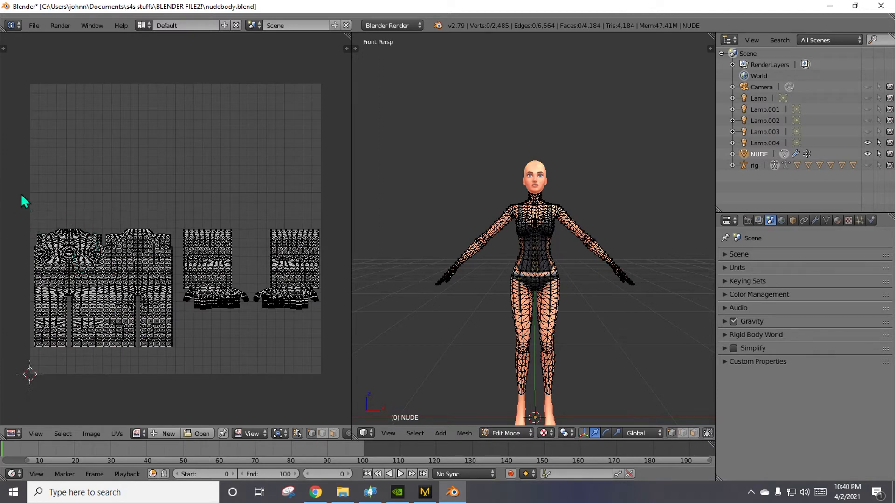
Box-select the torso and leg UVs, inspect the matching area on the body, and clear the selection.
key("b")
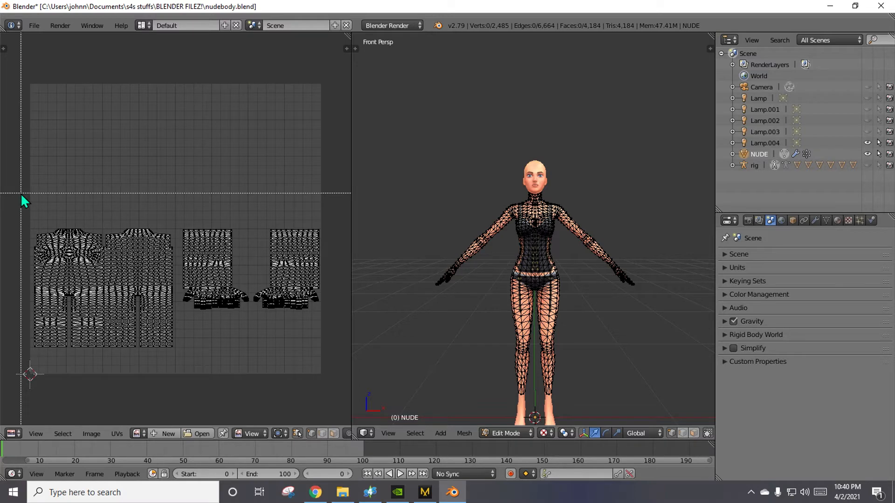
left_click_drag(21, 193, 179, 375)
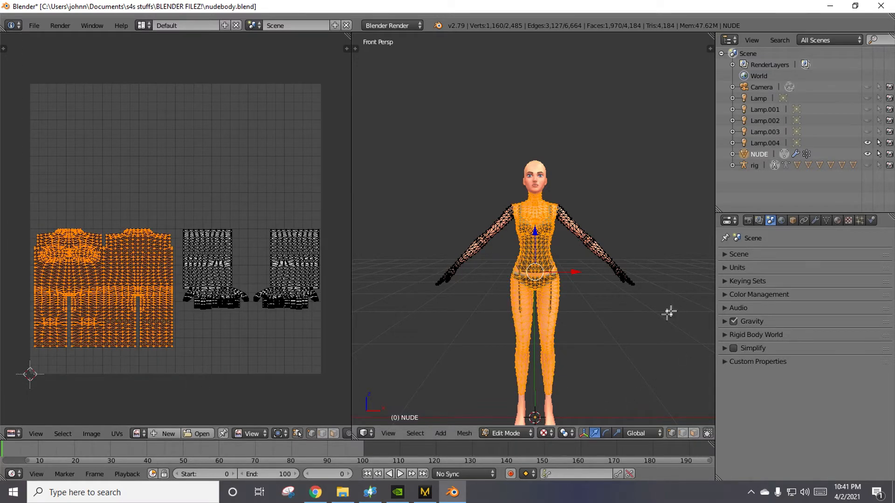
middle_click_drag(669, 314, 642, 337)
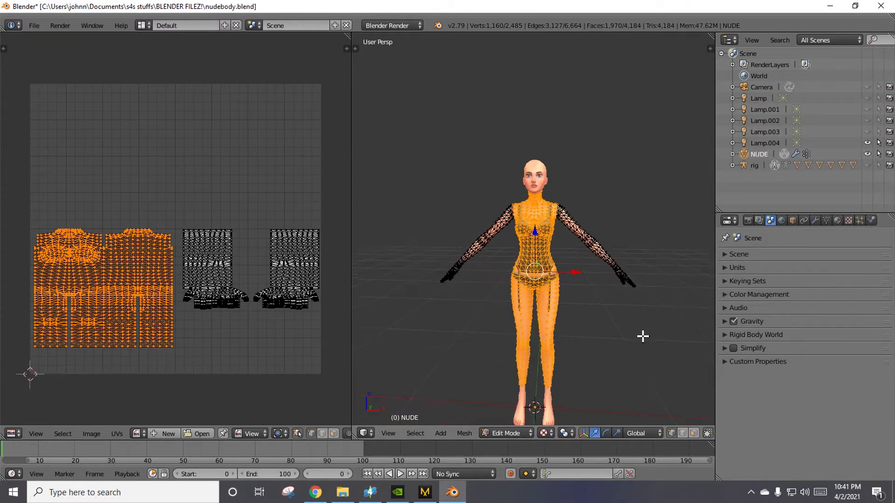
key("a")
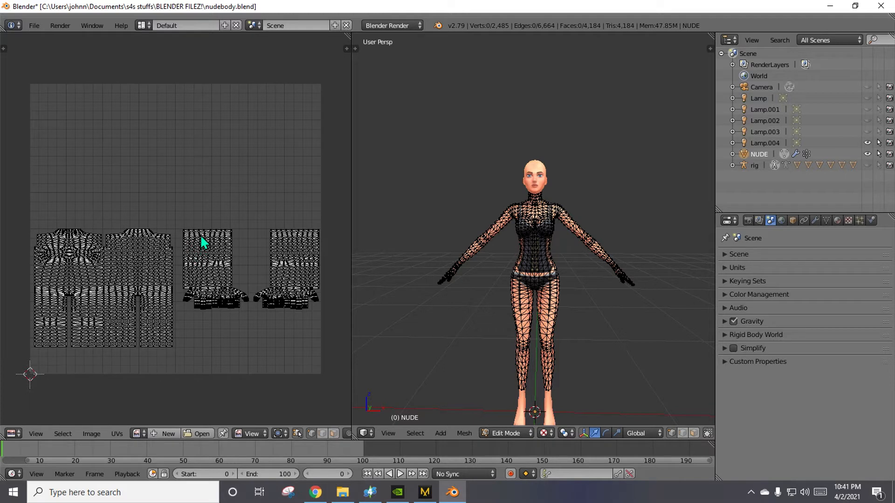
Move one vertex near the top edge of the arm UV island beside the torso far upward, undo the move, and redo it.
right_click_drag(218, 235, 223, 116)
key("Escape")
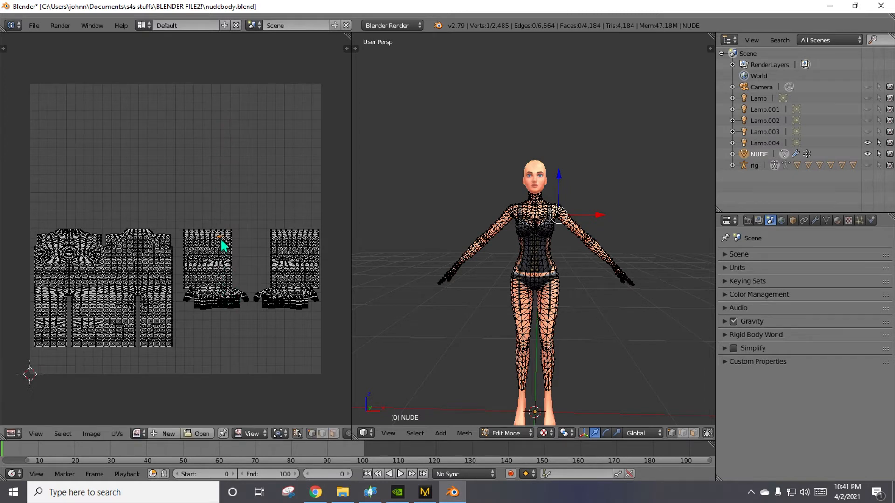
right_click_drag(220, 238, 193, 133)
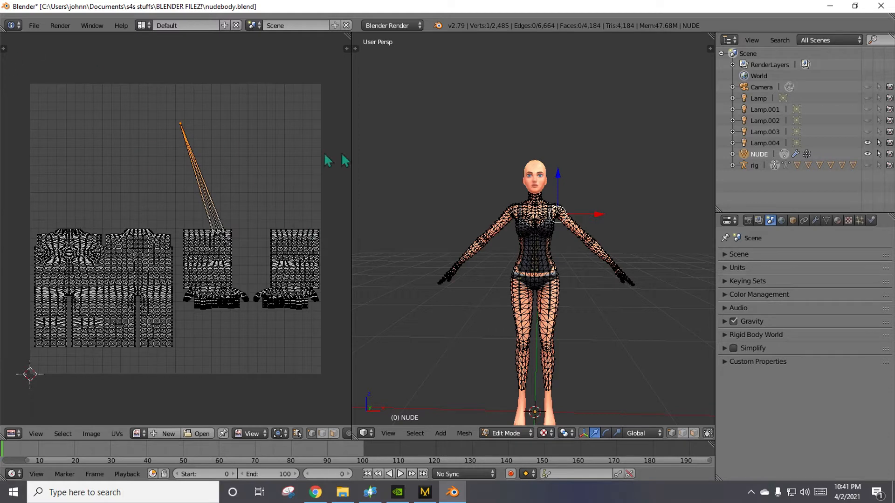
mouse_move(389, 146)
middle_mouse_down()
mouse_move(354, 292)
mouse_move(685, 154)
mouse_move(380, 148)
mouse_move(389, 141)
middle_mouse_up()
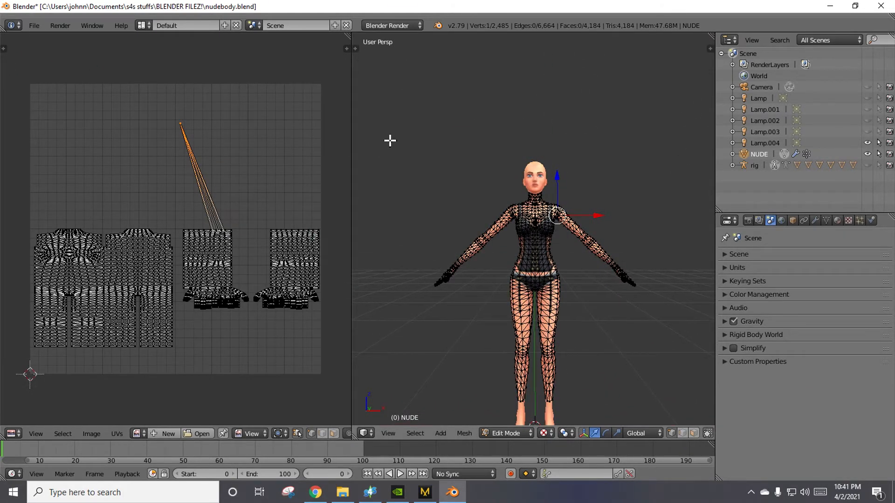
key("ctrl+z")
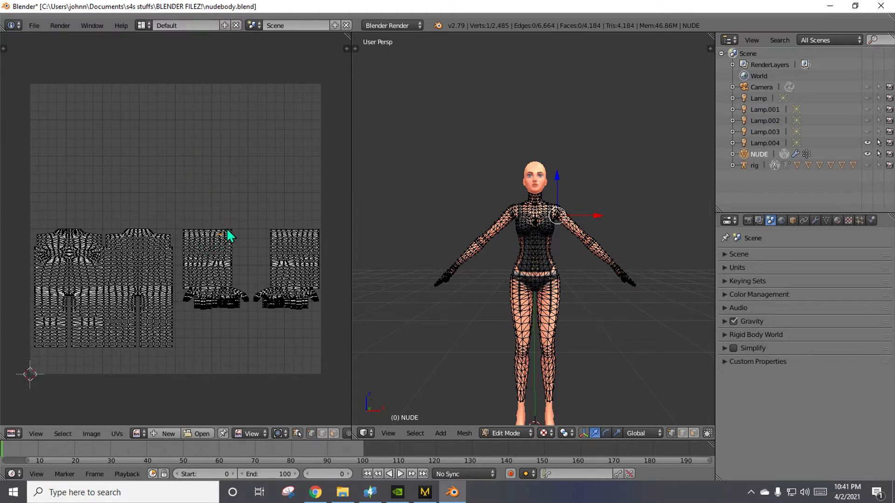
key("ctrl+shift+z")
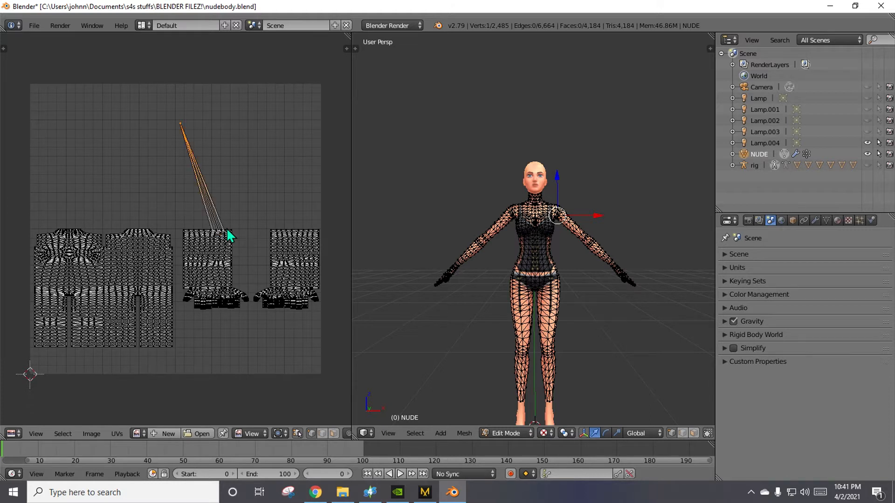
Undo the vertex move on the arm UV island and try Circle Select over the UVs with a resized brush.
key("ctrl+z")
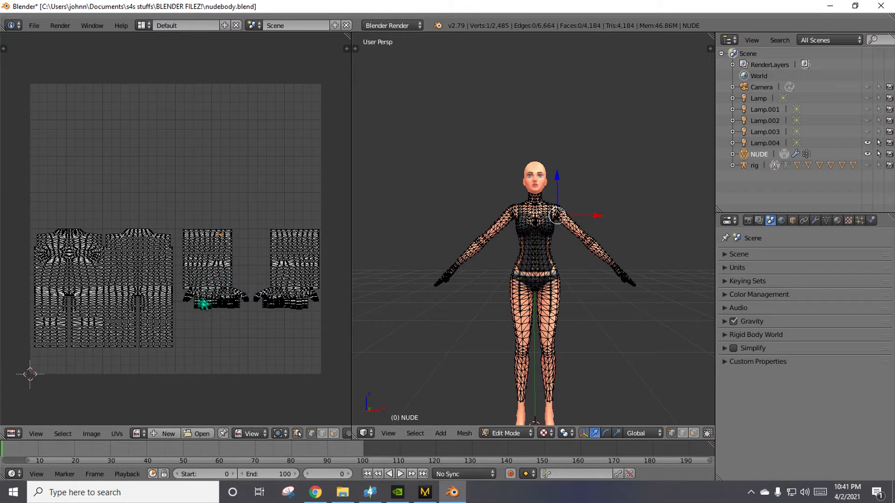
key("c")
scroll(235, 352, "down", 4)
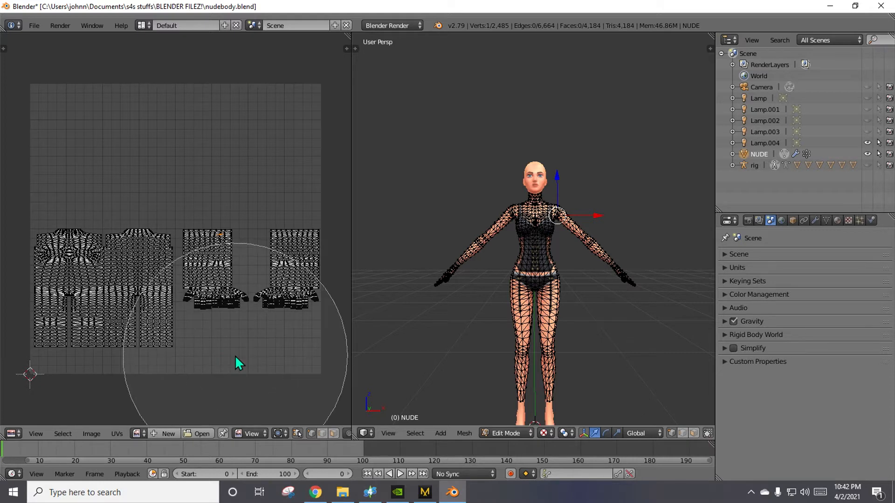
key("Escape")
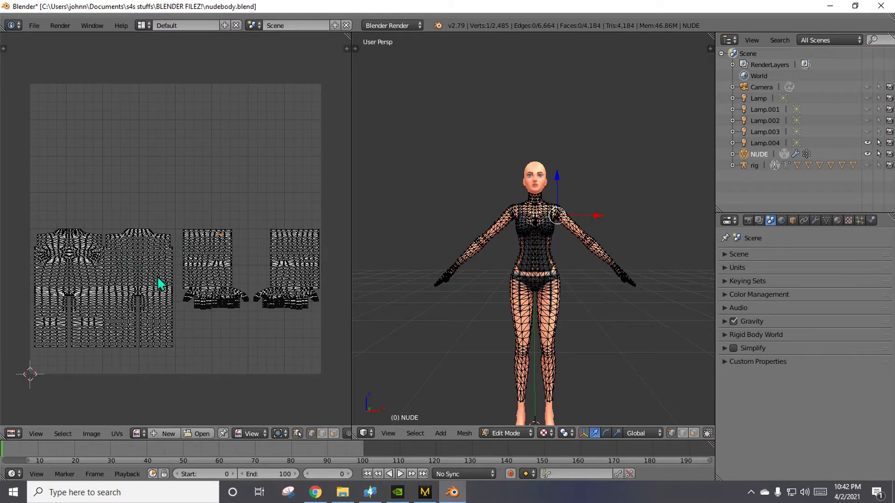
key("c")
key("Escape")
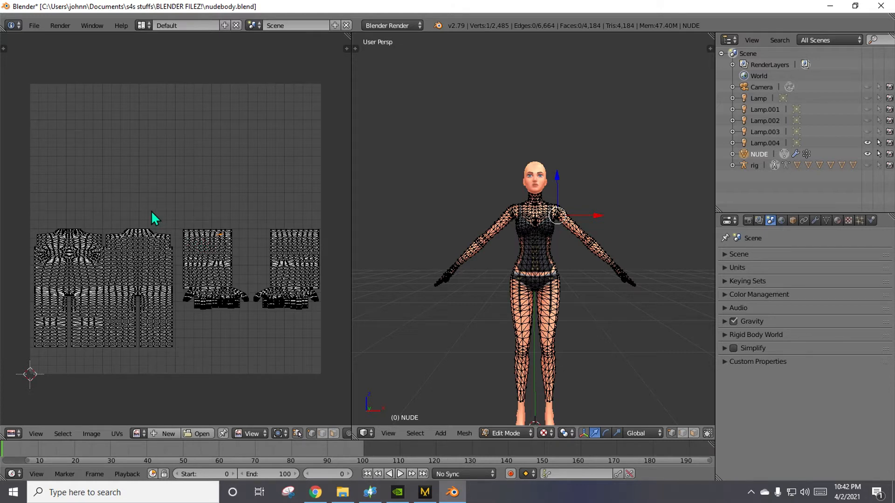
Select all the UVs, try moving them freely across the grid, cancel the move, and deselect everything.
key("a")
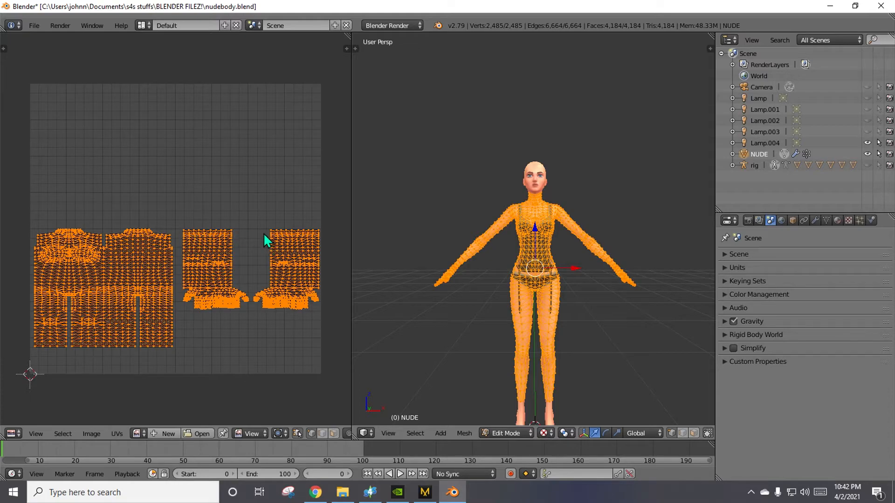
key("g")
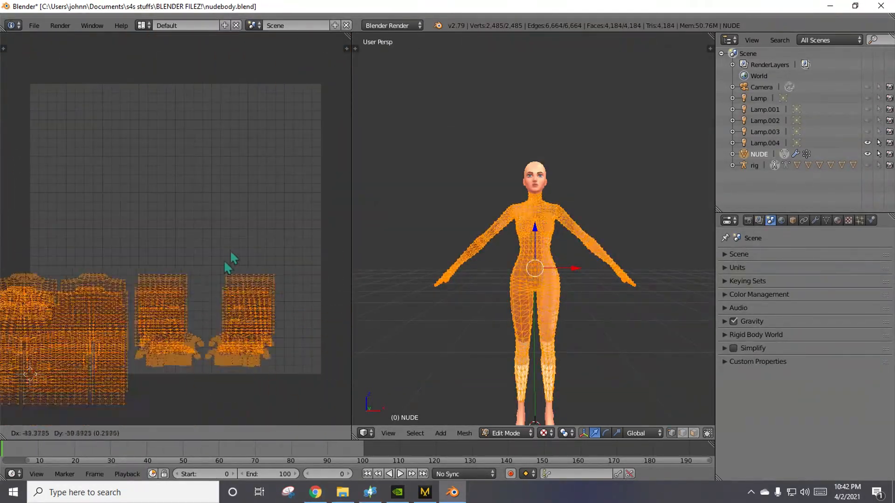
right_click(39, 178)
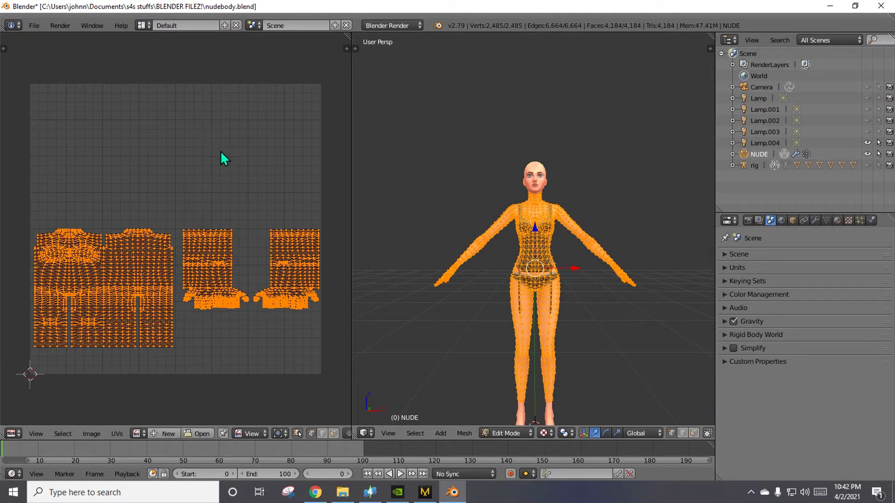
key("a")
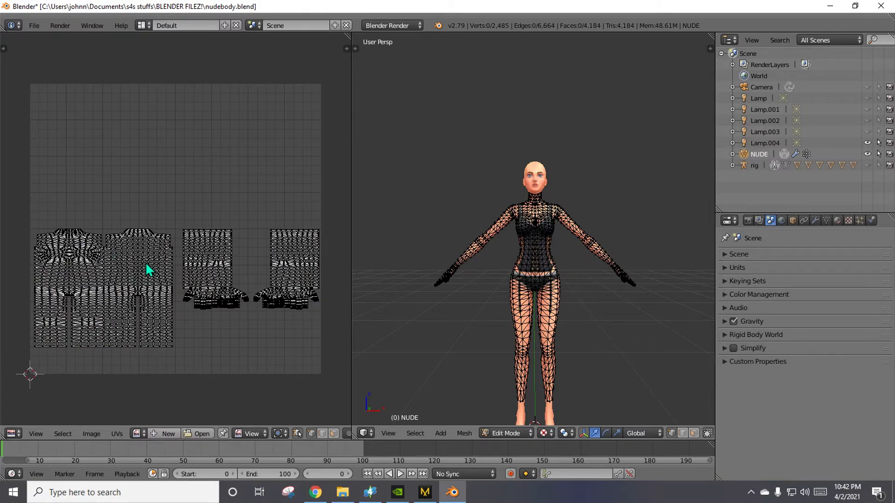
Select all the UVs and try scaling them uniformly, only along X, and only along Y, cancelling each attempt.
key("a")
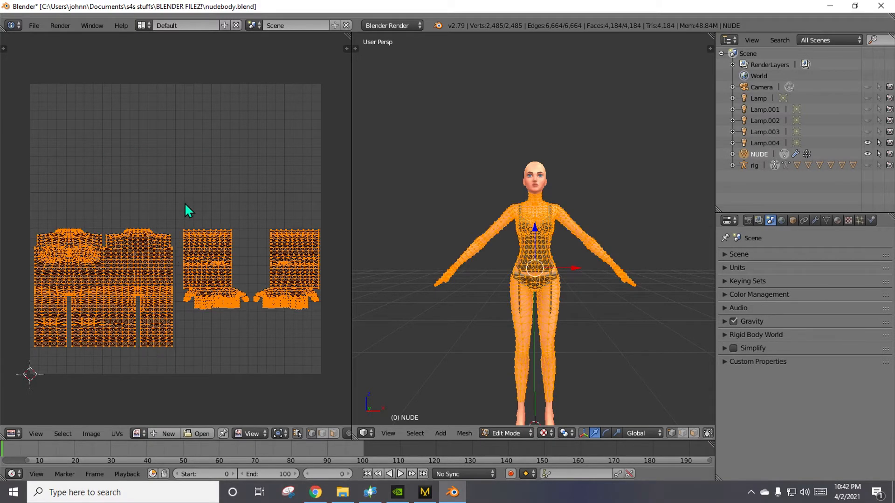
key("s")
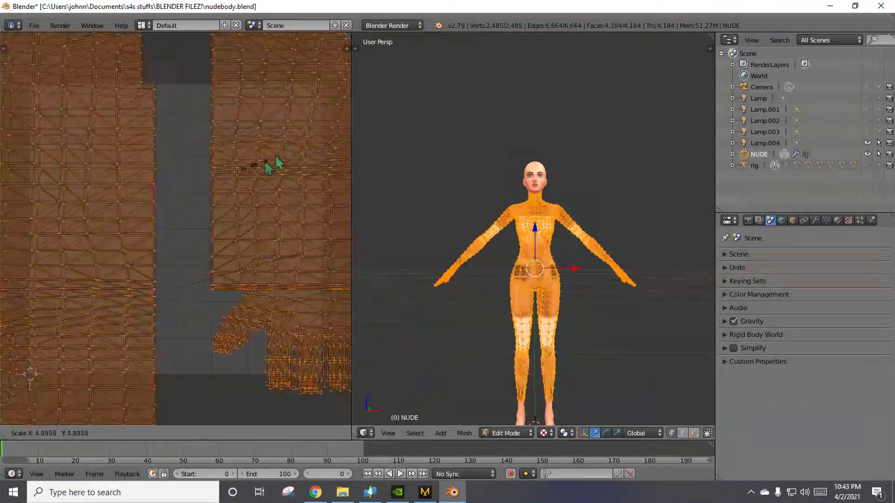
key("Escape")
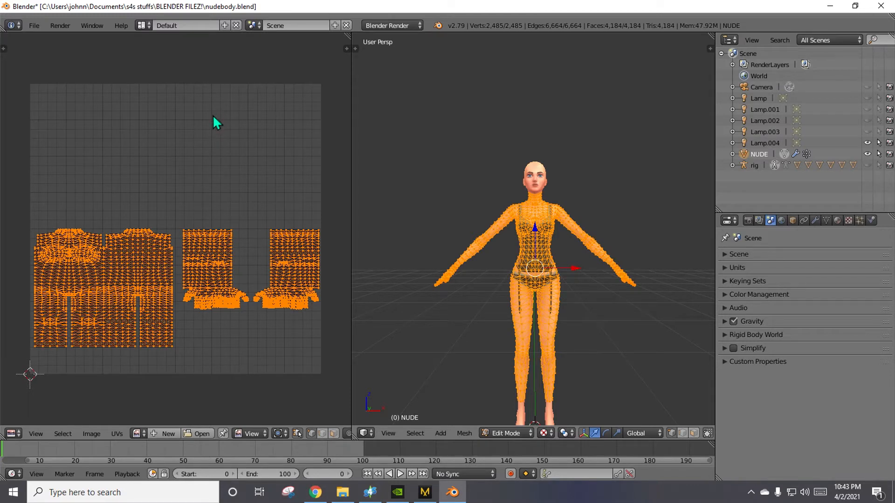
key("s")
key("x")
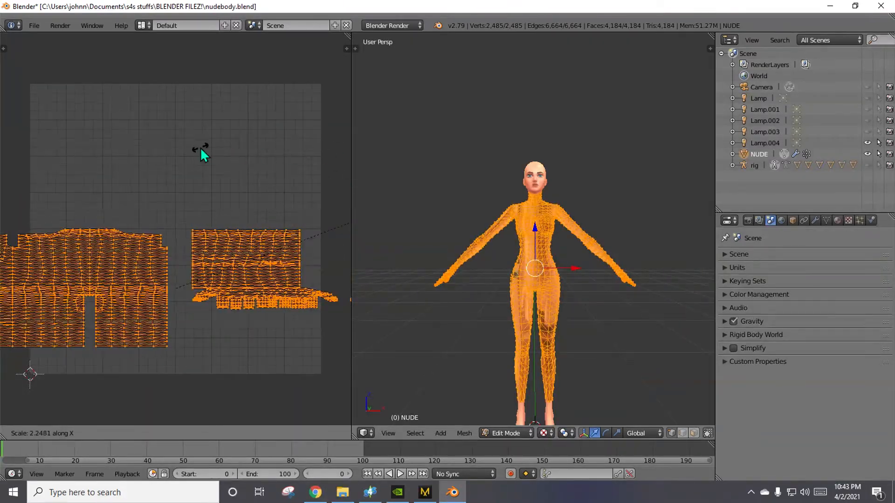
key("Escape")
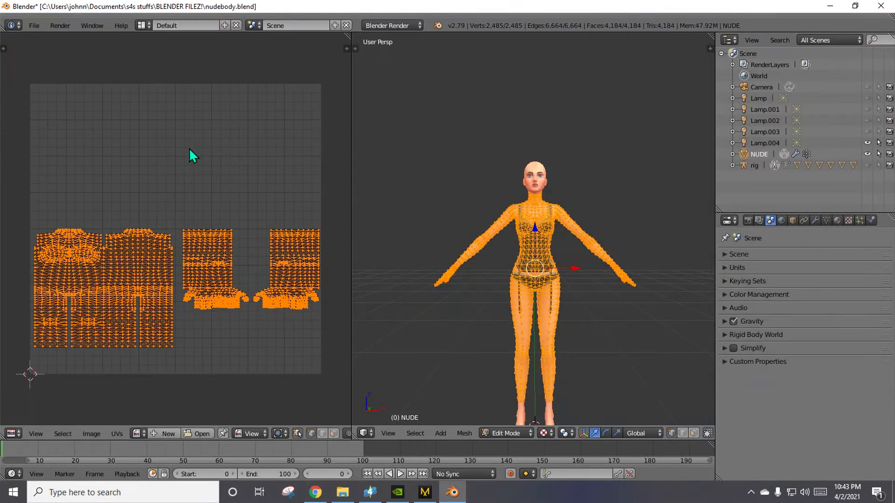
key("s")
key("y")
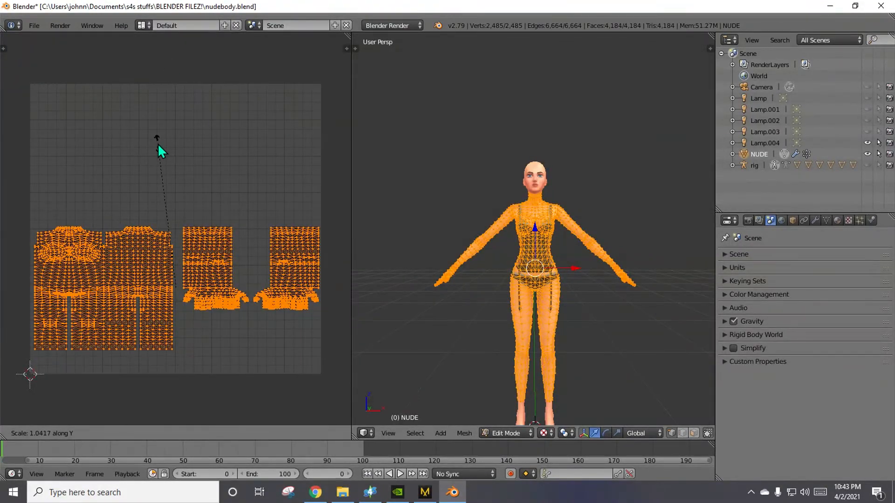
key("Escape")
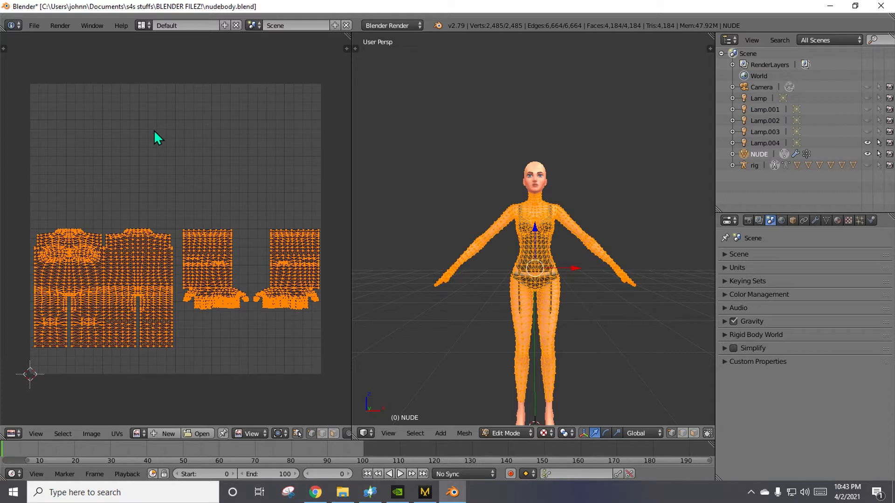
Try moving all the UVs only along X and only along Y, cancelling each move.
key("g")
key("x")
key("Escape")
key("g")
key("x")
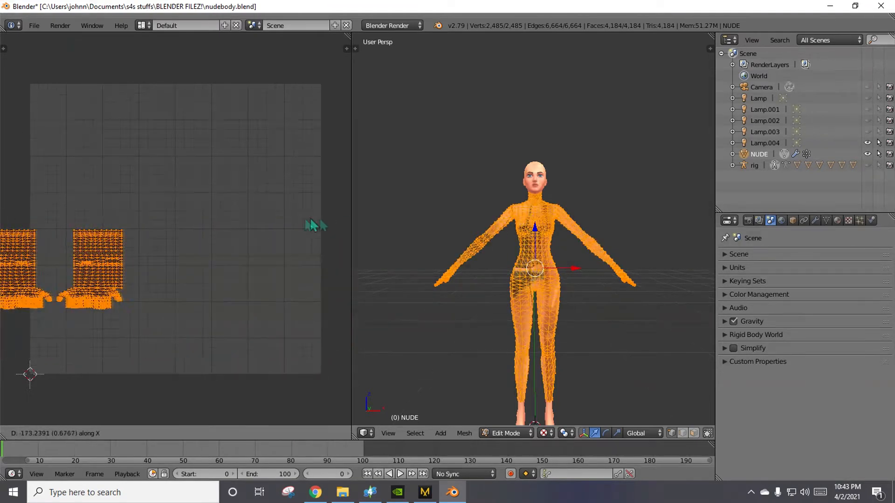
key("Escape")
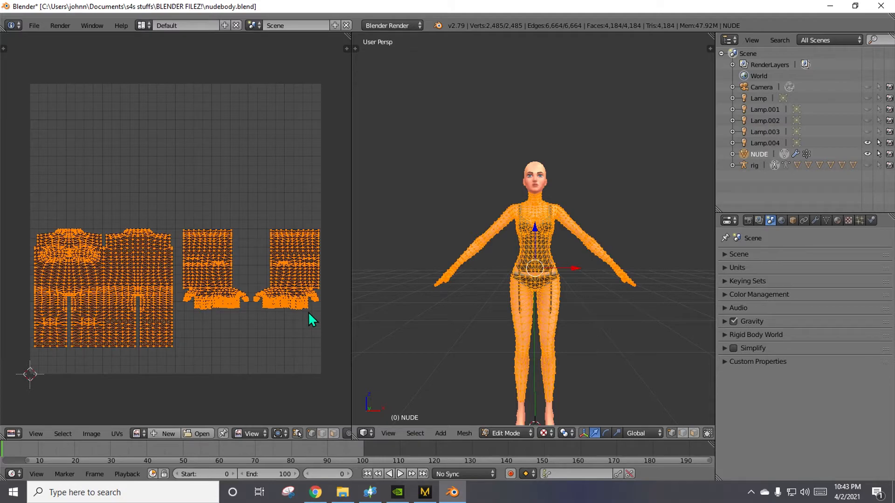
key("g")
key("y")
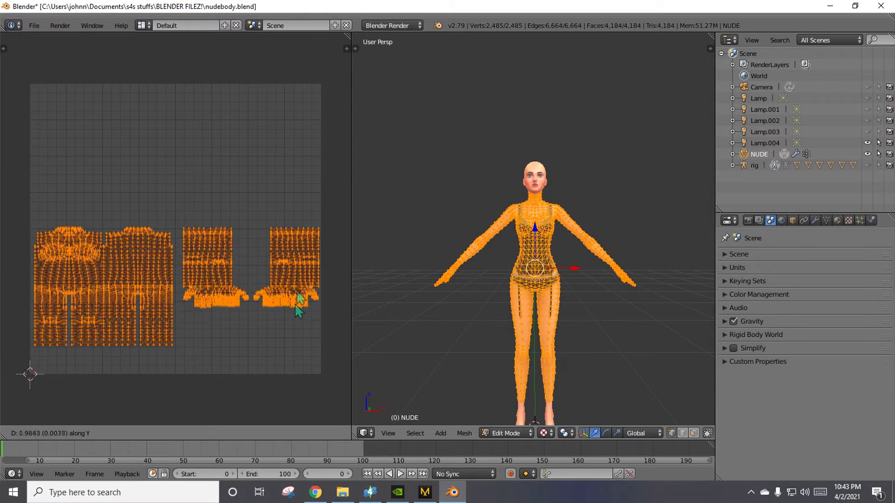
right_click(2, 198)
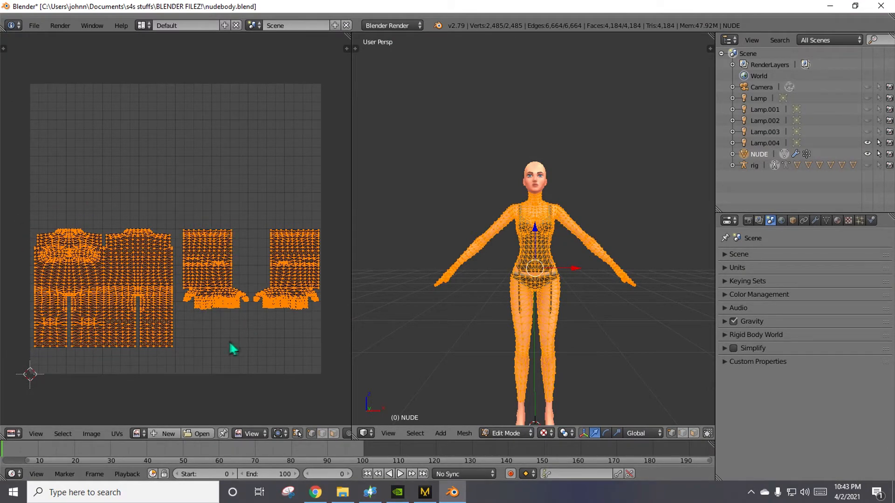
Examine the whole UV layout at different zoom levels and shift it within the UV editor.
scroll(229, 350, "up", 8)
scroll(228, 349, "down", 10)
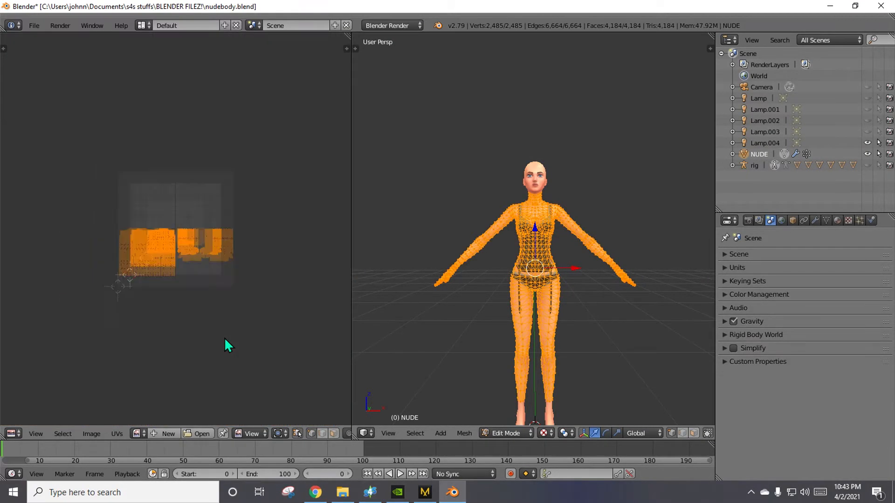
scroll(225, 339, "up", 5)
scroll(225, 340, "down", 5)
scroll(239, 138, "up", 1)
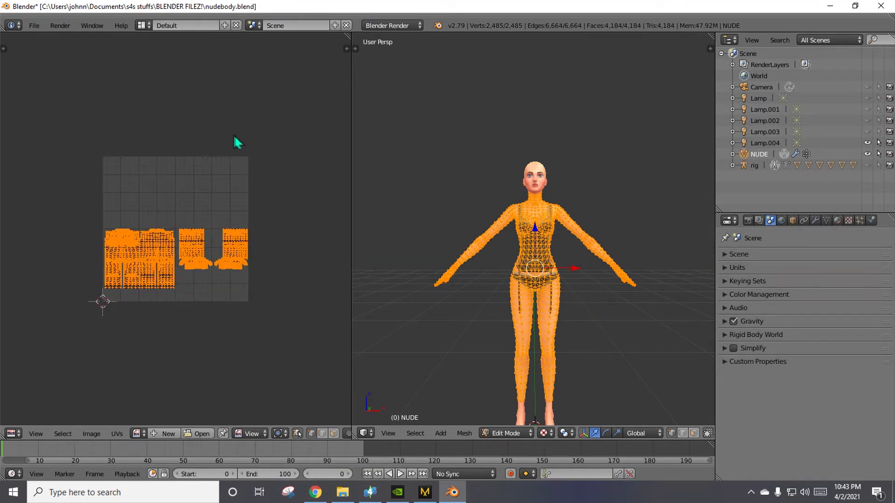
middle_click_drag(216, 160, 296, 210)
Examine the body from the front, side and underside, switching to orthographic projection and finishing in the front view.
mouse_move(409, 182)
middle_mouse_down()
mouse_move(417, 195)
mouse_move(703, 285)
mouse_move(400, 170)
mouse_move(409, 192)
middle_mouse_up()
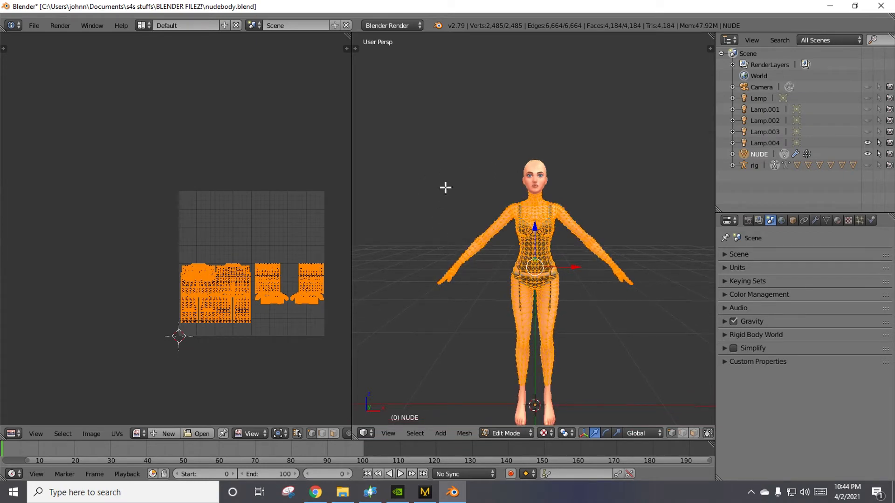
key("KP_1")
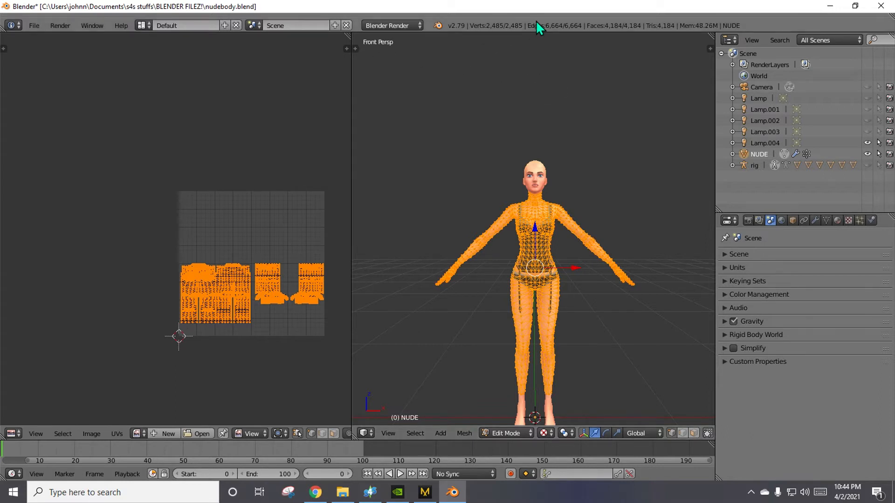
middle_click_drag(601, 126, 554, 173)
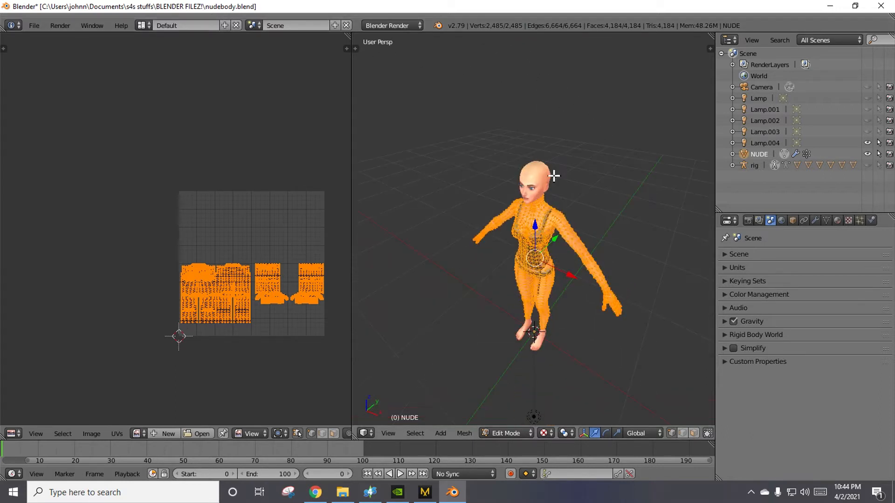
key("KP_1")
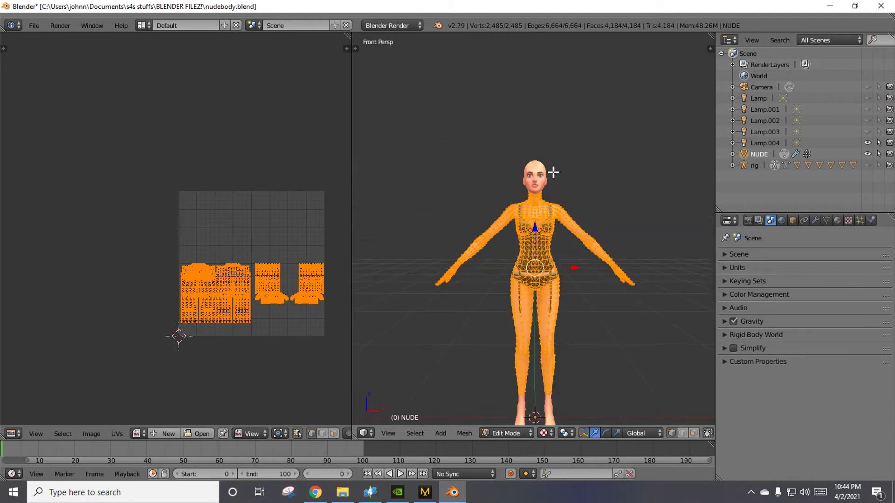
key("KP_2")
key("KP_3")
key("KP_4")
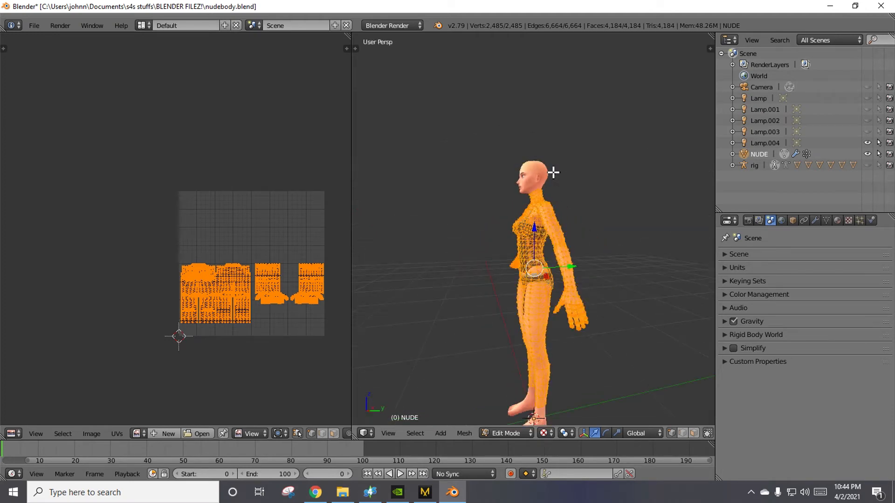
key("KP_6")
key("KP_5")
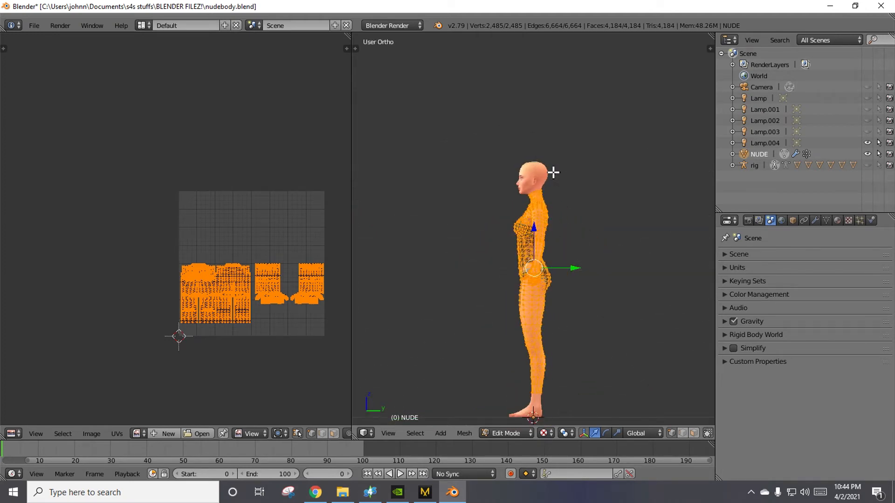
key("KP_7")
key("ctrl+KP_7")
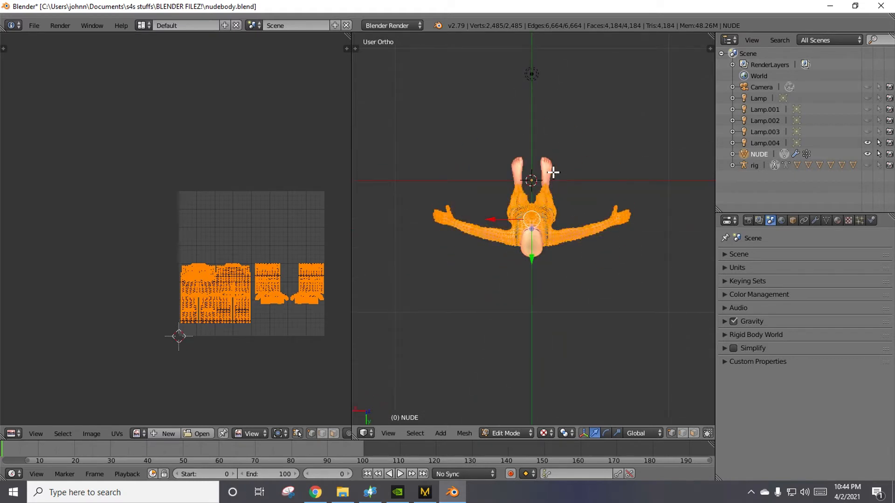
key("KP_1")
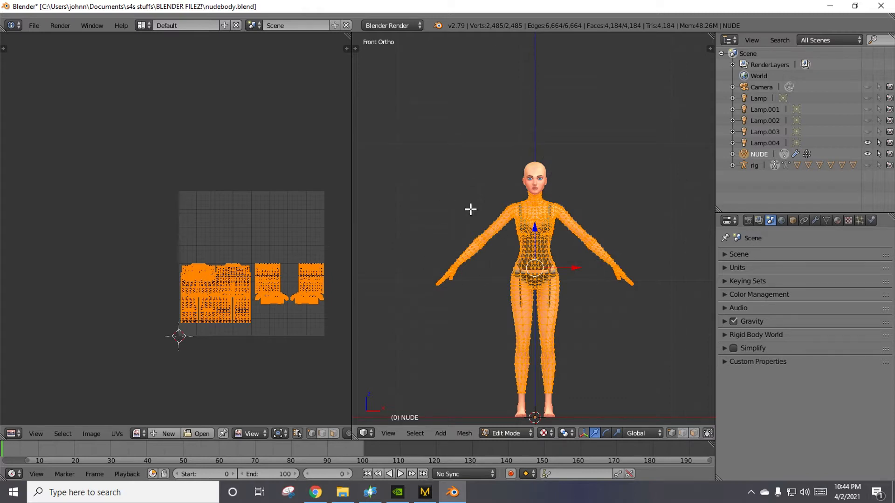
Examine the body from far away and up close, tilt the view slightly, and return to the orthographic front view.
scroll(559, 287, "down", 4)
scroll(566, 299, "down", 6)
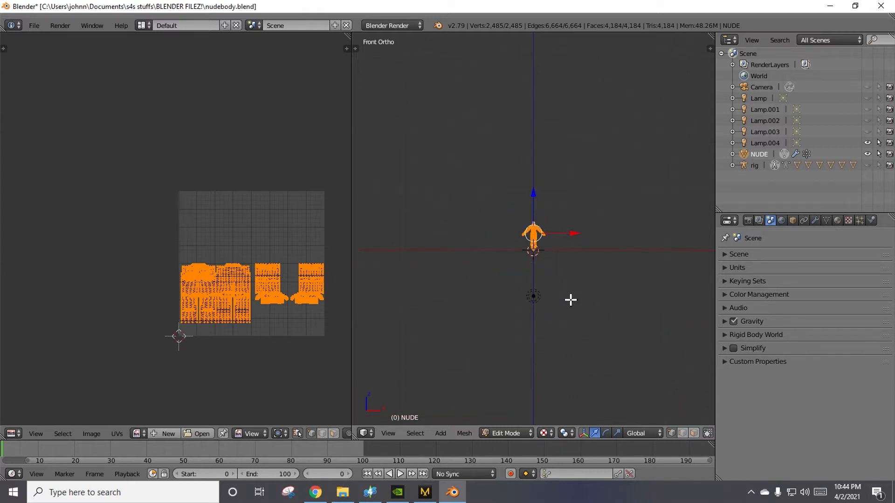
scroll(569, 301, "up", 14)
scroll(569, 304, "up", 4)
scroll(569, 304, "down", 7)
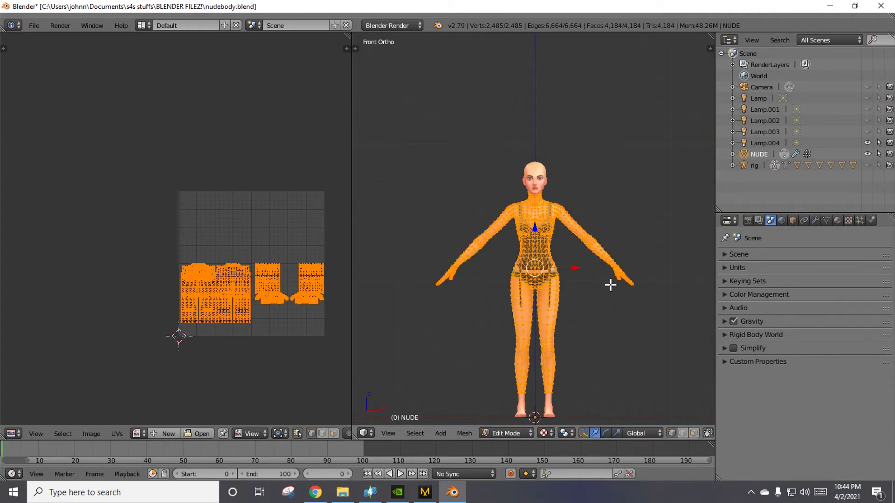
mouse_move(610, 285)
middle_mouse_down()
mouse_move(578, 330)
mouse_move(500, 314)
mouse_move(423, 264)
mouse_move(671, 277)
mouse_move(637, 281)
mouse_move(567, 231)
mouse_move(421, 265)
mouse_move(614, 282)
mouse_move(599, 281)
mouse_move(613, 286)
mouse_move(609, 293)
middle_mouse_up()
key("KP_1")
key("KP_8")
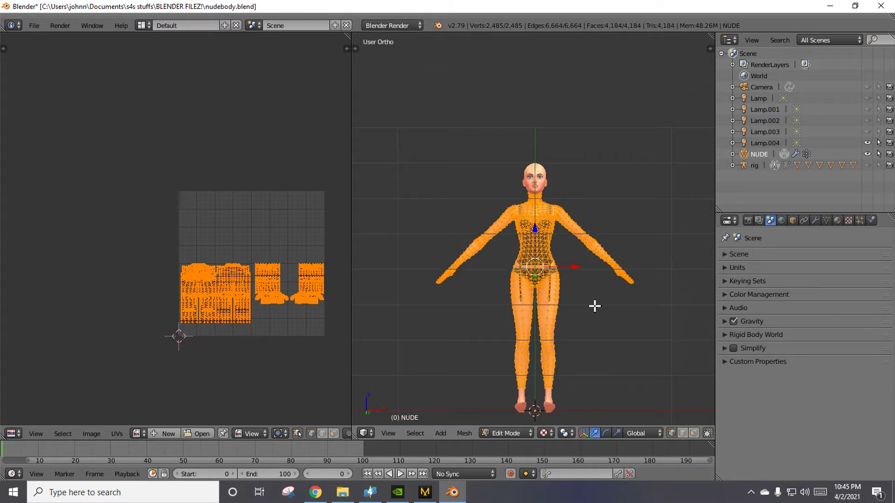
key("KP_1")
Look over the body at closer range in the front view by panning around its head, arms and torso.
scroll(575, 309, "down", 3)
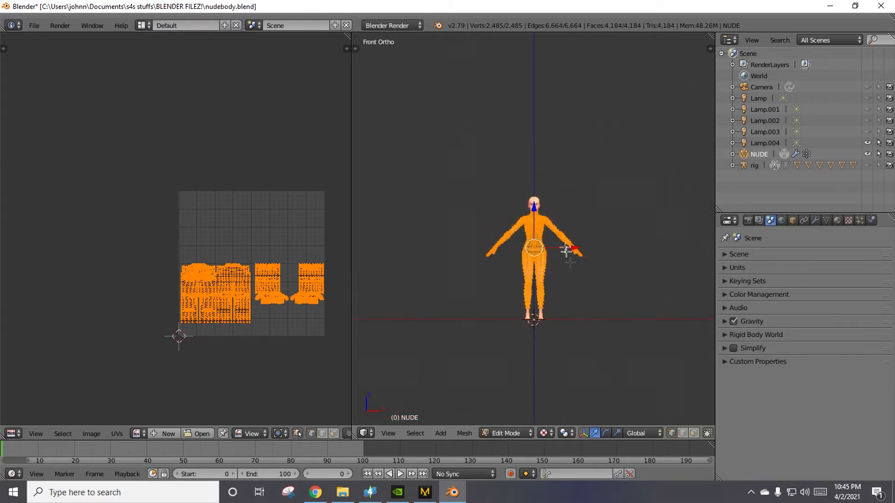
scroll(572, 254, "up", 4)
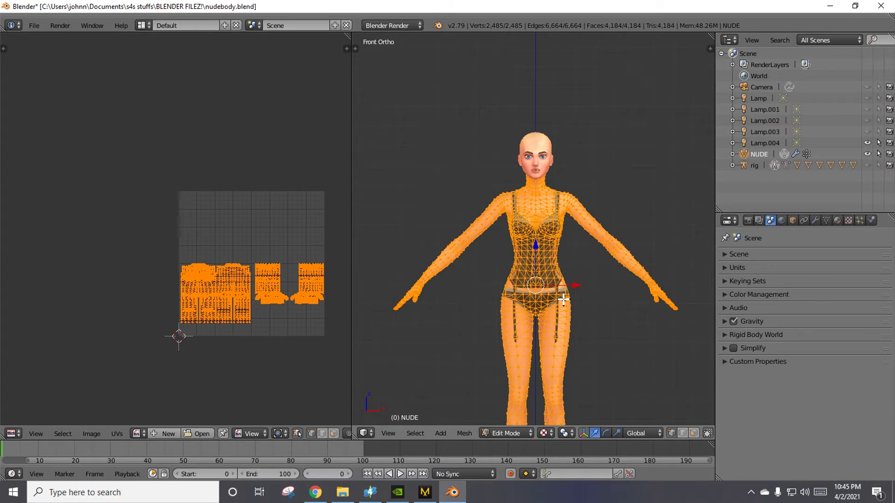
middle_click_drag(625, 150, 565, 278, "shift")
middle_click_drag(588, 327, 473, 89, "shift")
middle_click_drag(511, 292, 578, 140, "shift")
middle_click_drag(419, 219, 602, 287, "shift")
middle_click_drag(465, 162, 500, 331, "shift")
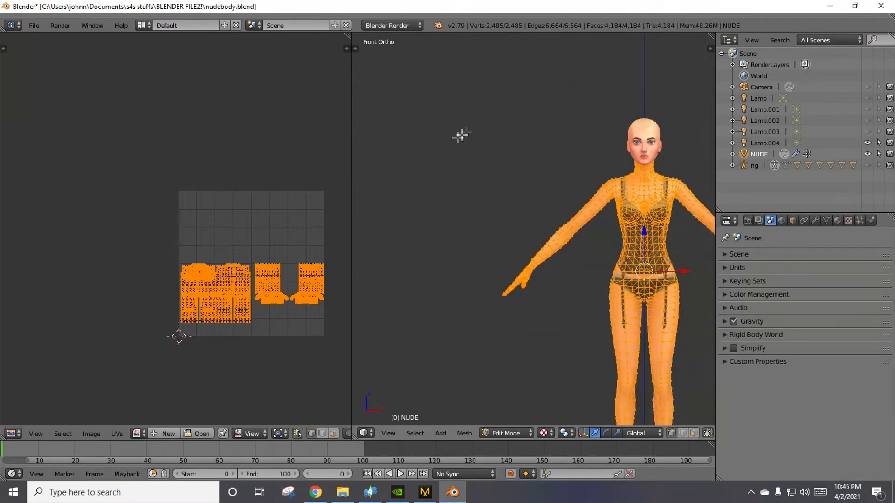
middle_click_drag(461, 136, 341, 202, "shift")
middle_click_drag(678, 215, 623, 206, "shift")
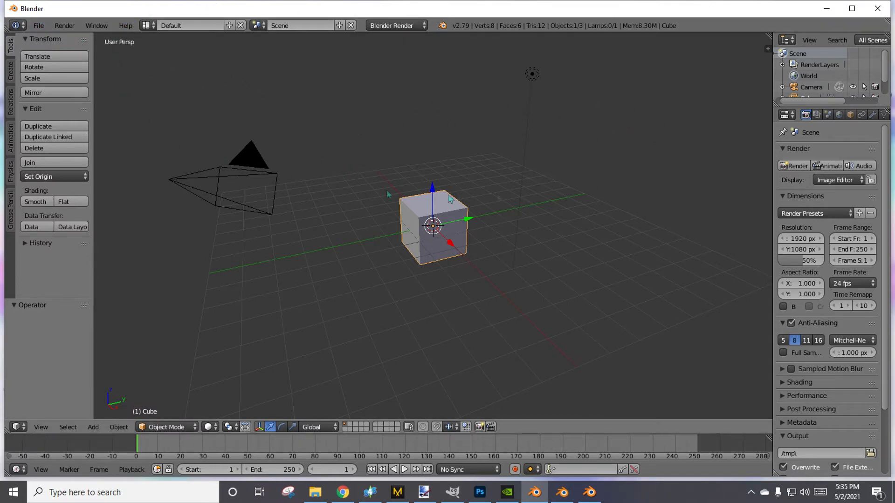
Maximize the new Blender window and open nudebottom.blend from the BLENDER FILEZ! folder.
left_click(852, 8)
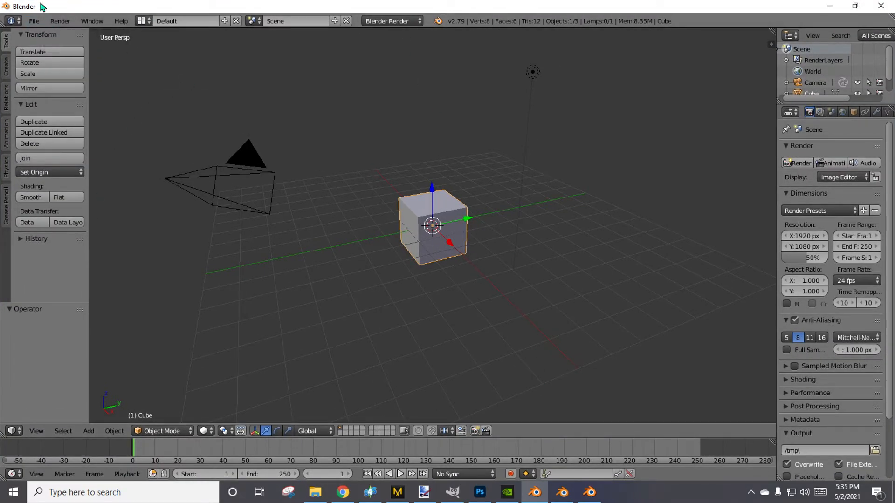
left_click(35, 21)
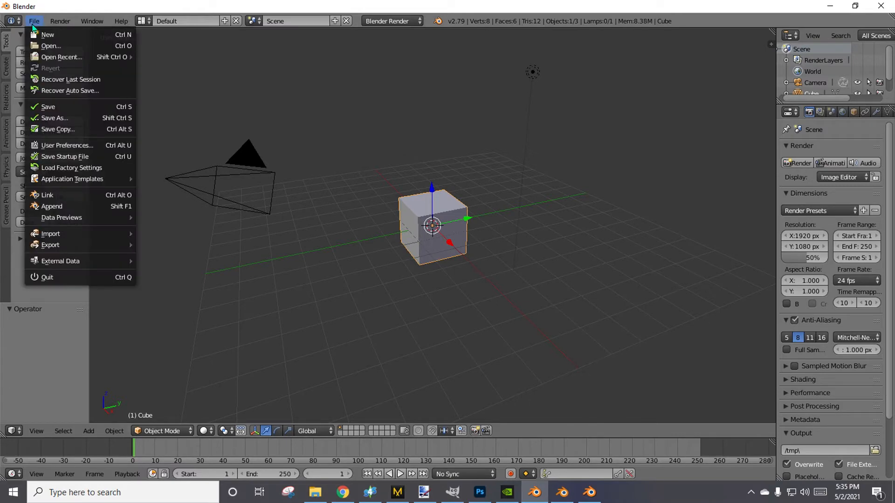
left_click(38, 46)
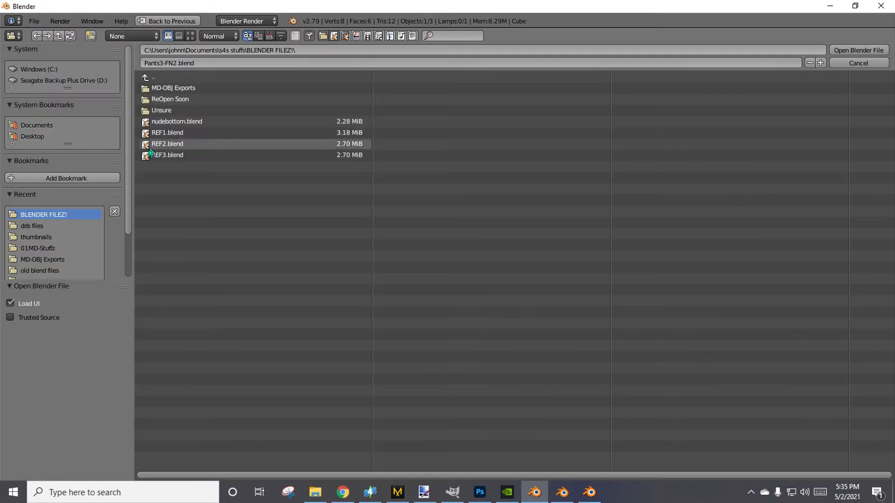
left_click(158, 122)
double_click(158, 122)
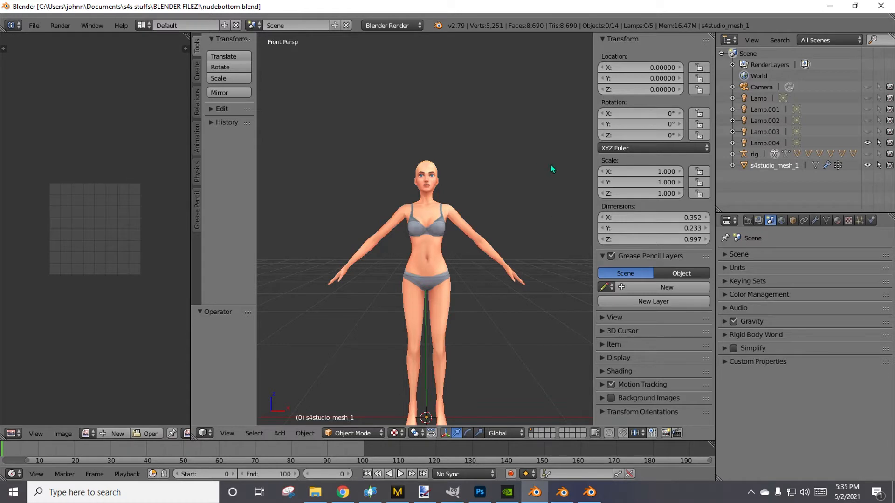
Put the s4studio_mesh_1 body mesh in Edit Mode, widen the UV editor, and turn on UV and mesh selection sync.
key("Tab")
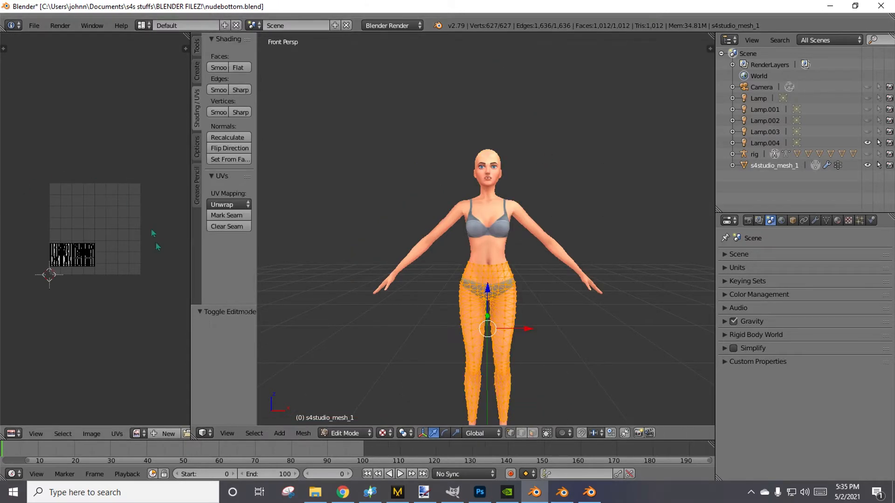
left_click_drag(196, 305, 401, 305)
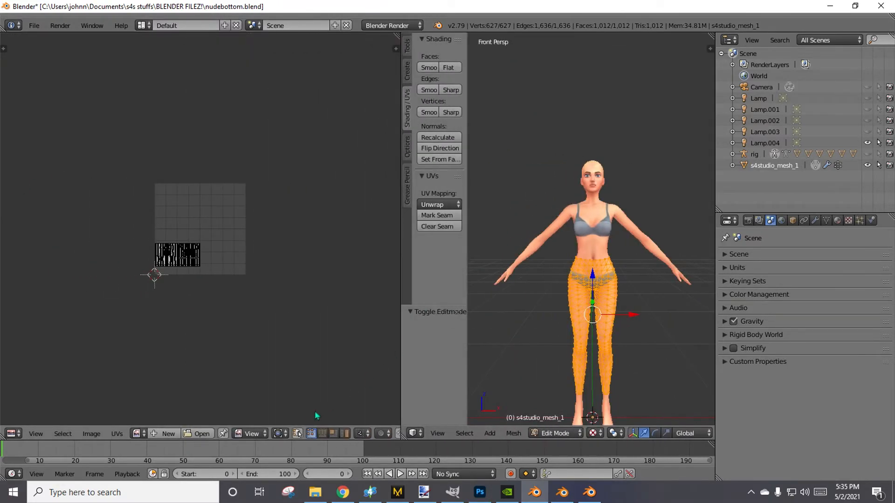
left_click(297, 433)
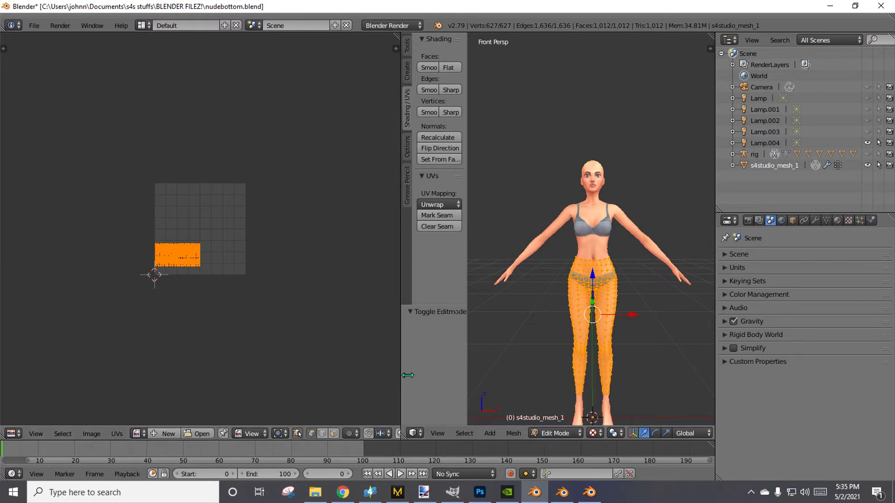
Hide the 3D view's tool shelf and divide the space about evenly between the UV editor and the 3D view.
left_click_drag(401, 376, 244, 368)
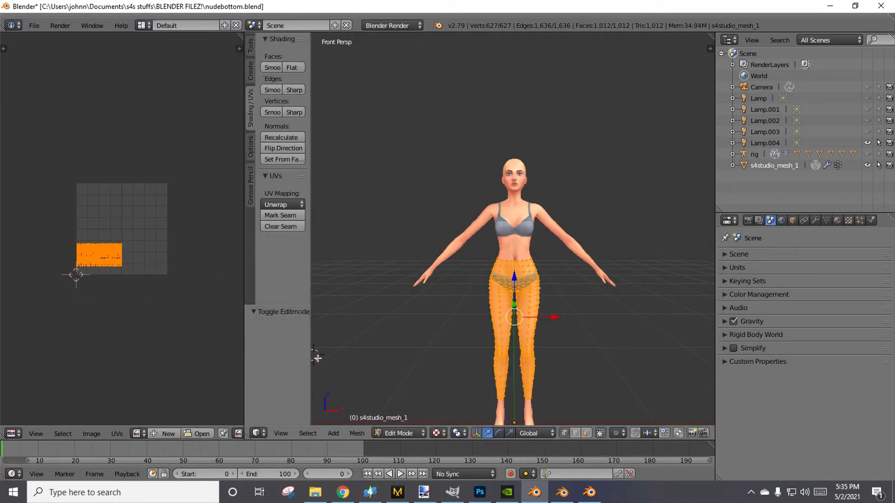
key("t")
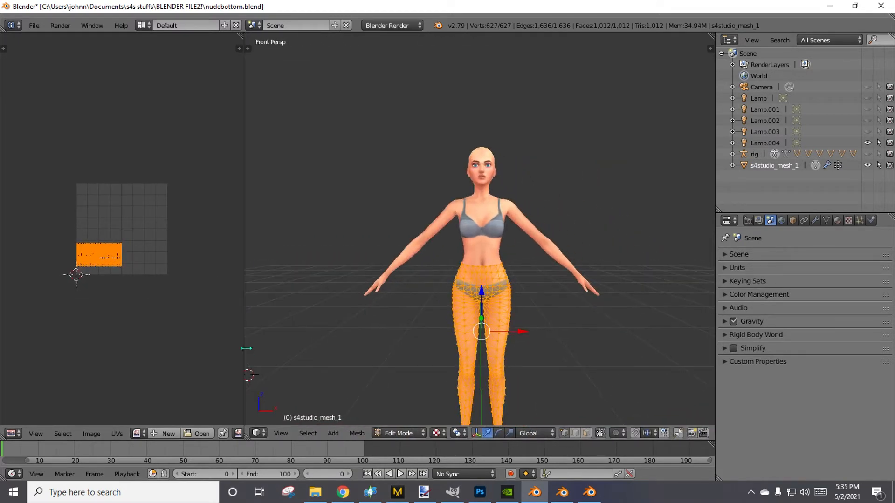
left_click_drag(245, 349, 374, 341)
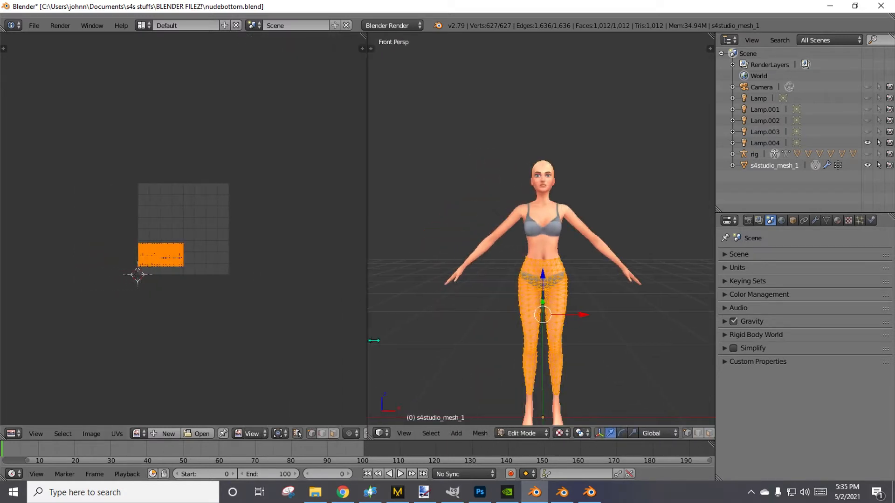
mouse_move(576, 279)
middle_mouse_down()
mouse_move(567, 300)
mouse_move(475, 300)
mouse_move(634, 291)
mouse_move(471, 293)
mouse_move(600, 286)
mouse_move(581, 289)
middle_mouse_up()
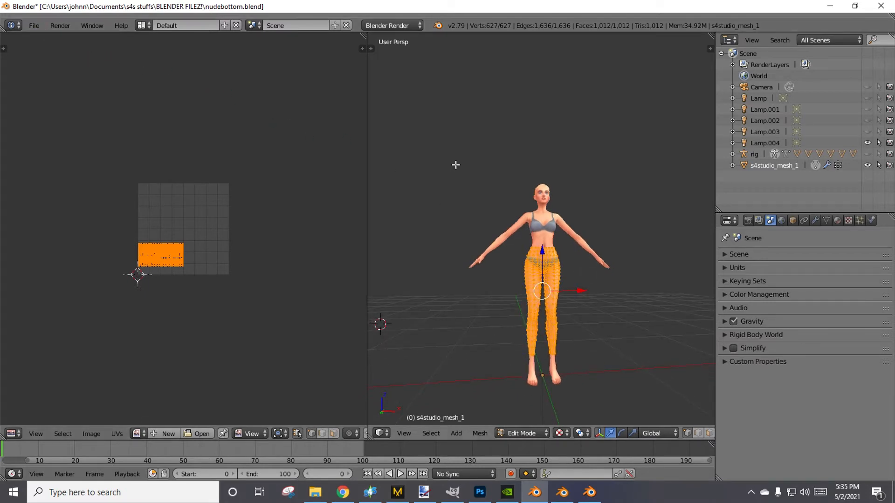
Return to Object Mode and rename the s4studio_mesh_1 object as nude.
key("Tab")
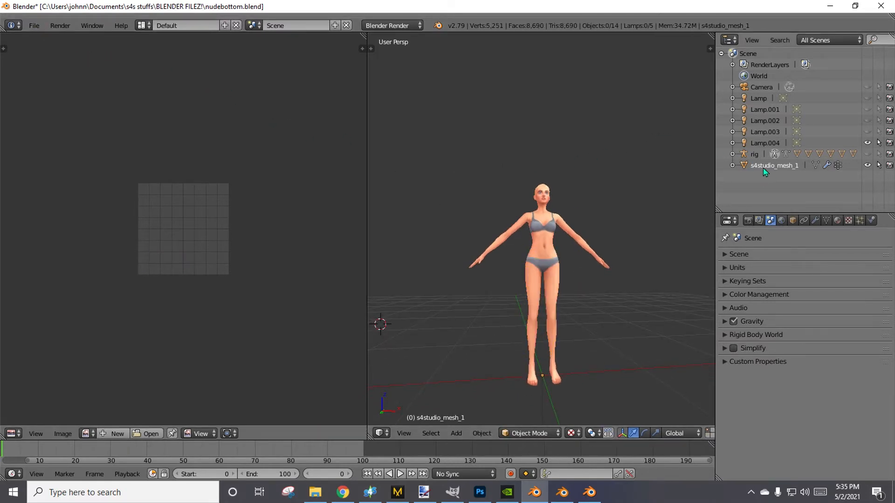
double_click(763, 167)
type("n")
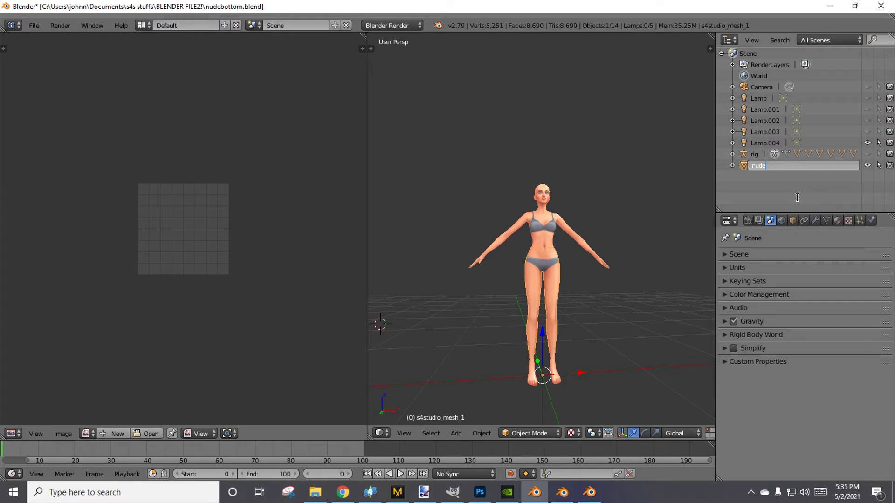
type("ude")
key("Return")
middle_click_drag(549, 167, 536, 184)
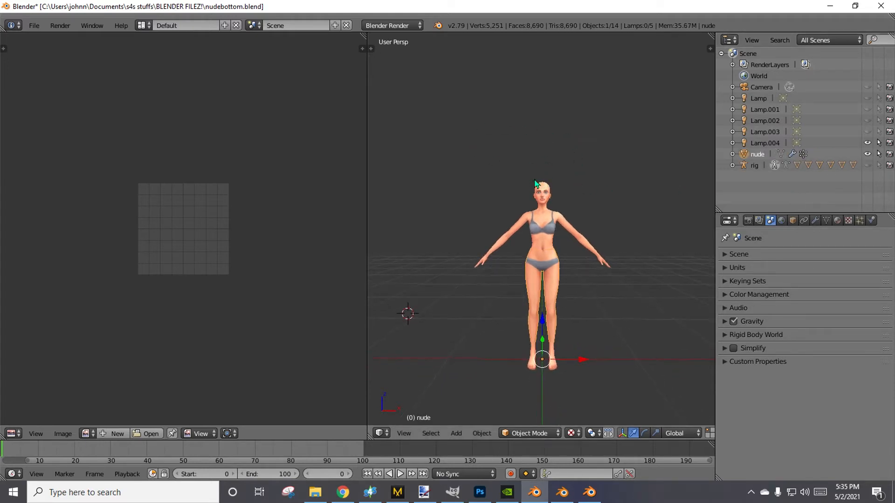
Import the Wavefront file johnniePants.obj from the 01MD-Stuffz folder and check its placement against the body.
left_click(34, 25)
mouse_move(55, 249)
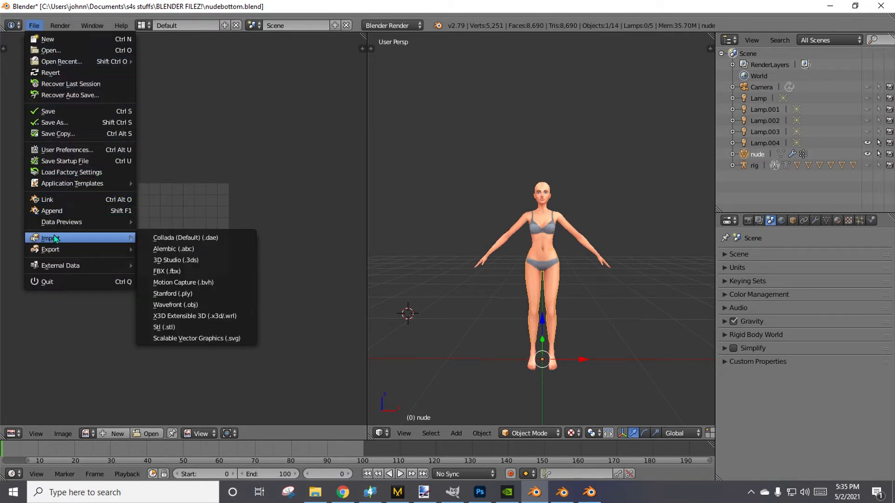
left_click(187, 305)
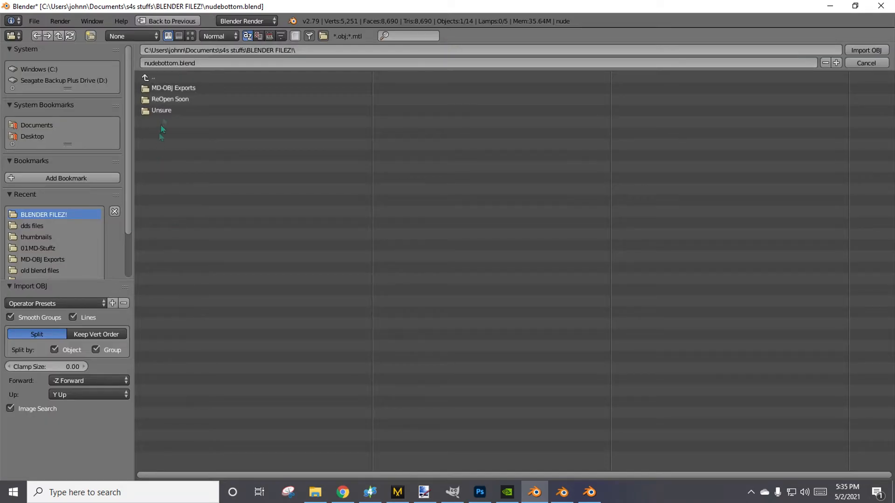
left_click(53, 250)
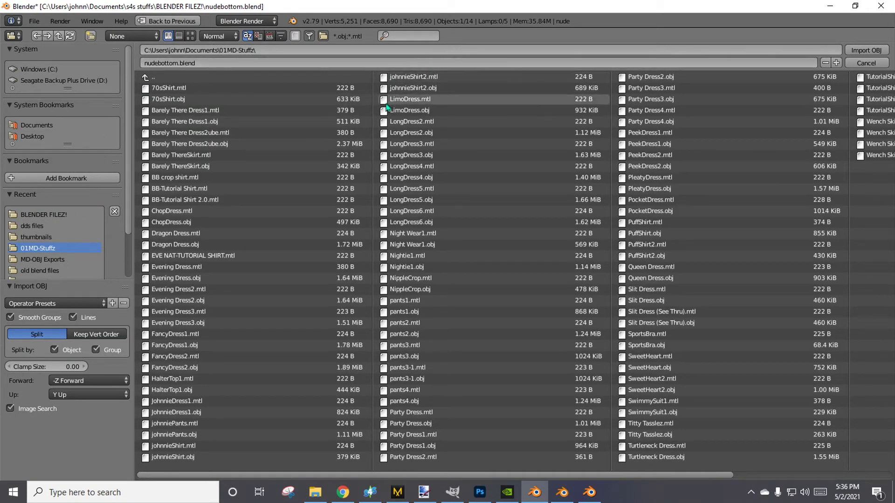
double_click(174, 435)
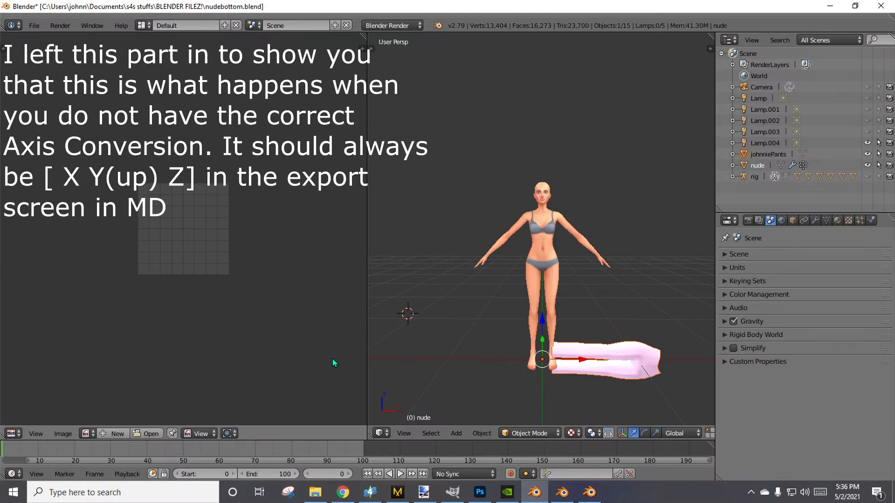
middle_click_drag(409, 311, 472, 328)
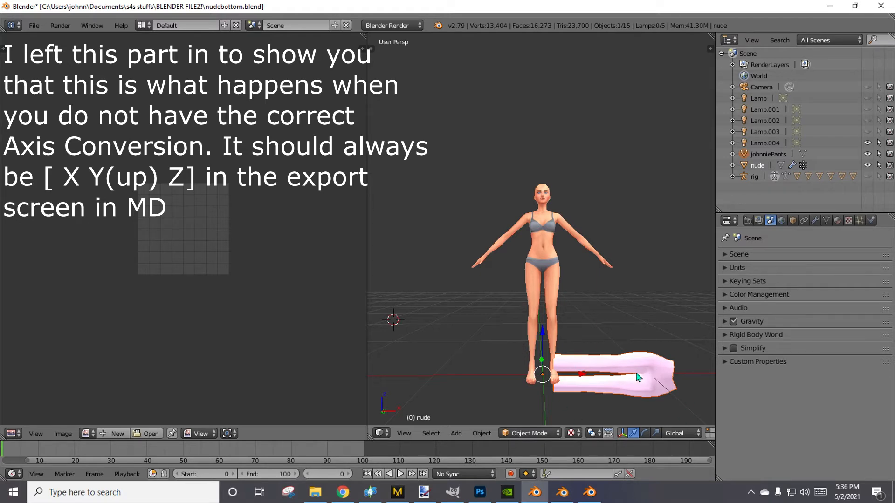
mouse_move(664, 388)
middle_mouse_down()
mouse_move(523, 330)
mouse_move(386, 406)
mouse_move(659, 380)
middle_mouse_up()
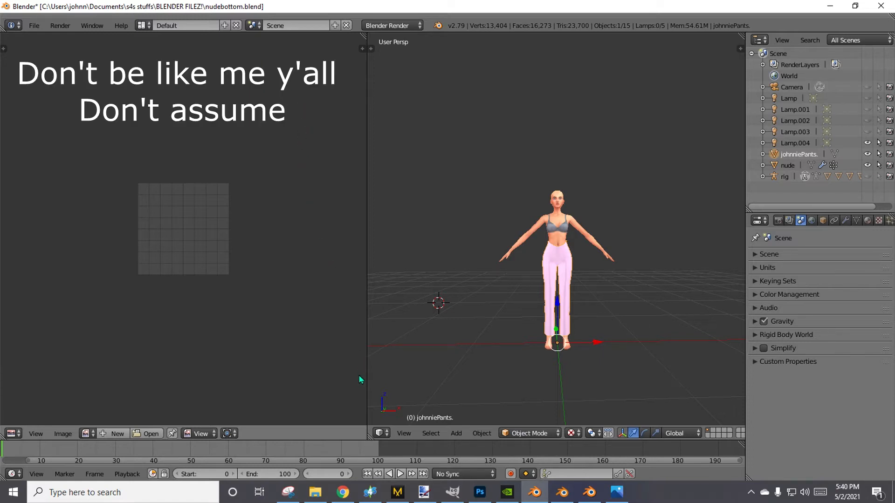
Switch to the open Marvelous Designer 9 Enterprise project with the pants.
mouse_move(393, 499)
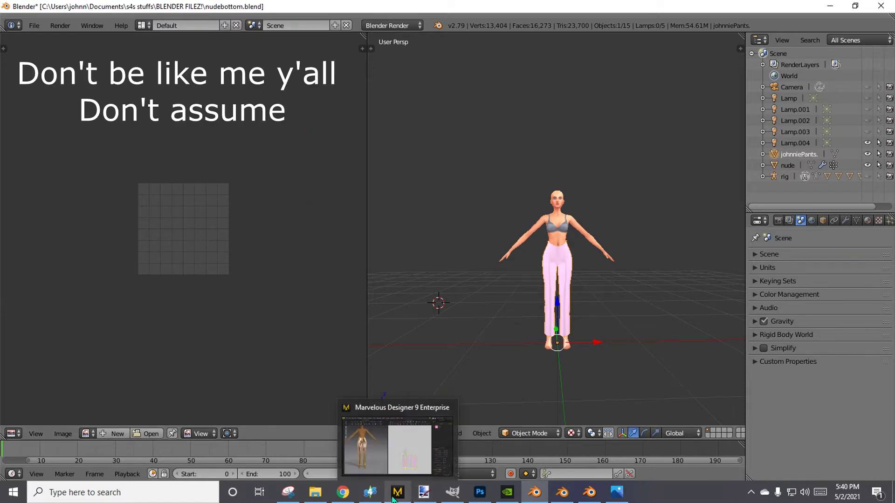
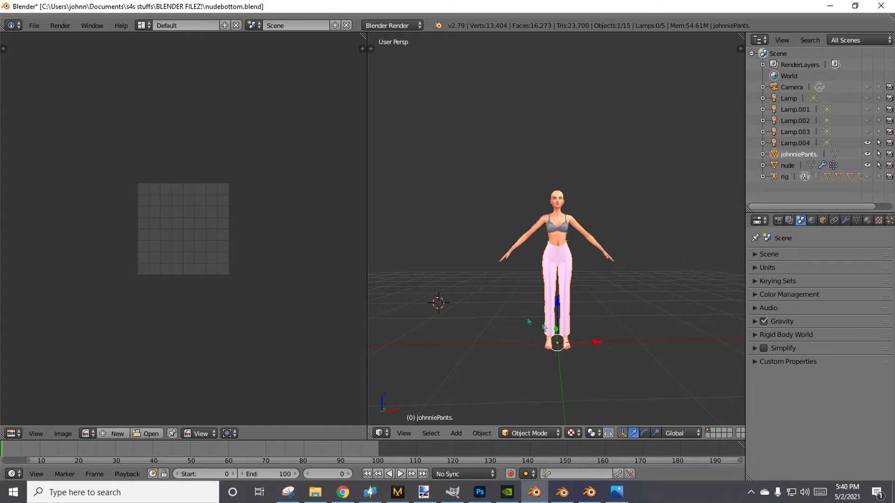
mouse_move(616, 337)
middle_mouse_down()
mouse_move(445, 332)
mouse_move(612, 344)
mouse_move(610, 326)
middle_mouse_up()
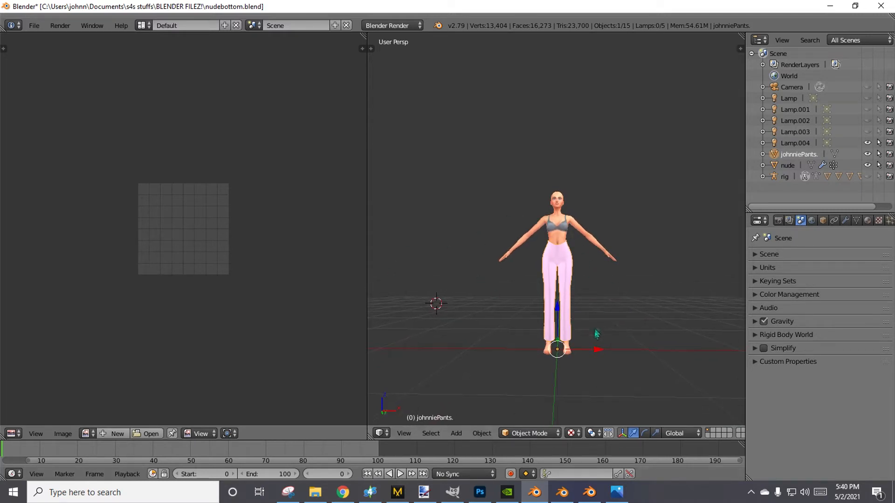
scroll(614, 361, "up", 6)
scroll(617, 359, "down", 6)
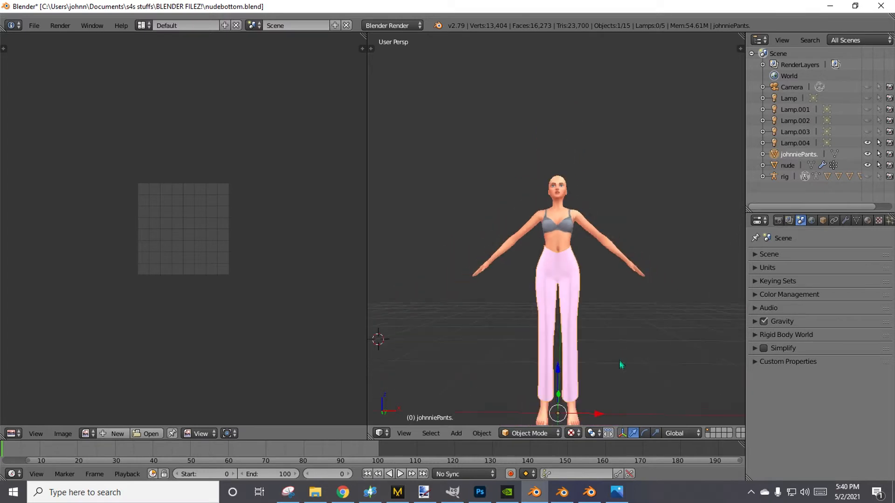
mouse_move(619, 363)
middle_mouse_down()
mouse_move(627, 394)
mouse_move(487, 394)
mouse_move(639, 375)
mouse_move(623, 372)
middle_mouse_up()
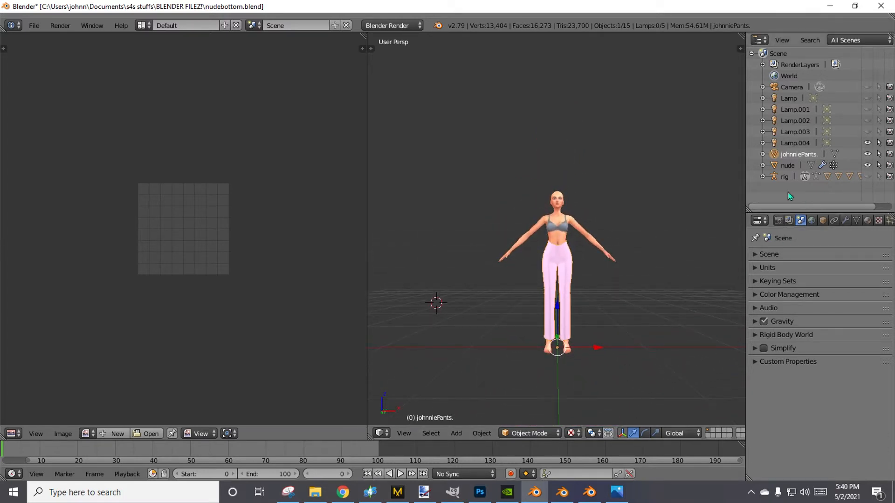
Widen the outliner and properties area and show the pants' mesh data, collapsing Normals and Vertex Groups and enlarging the UV Maps list.
left_click_drag(746, 186, 680, 182)
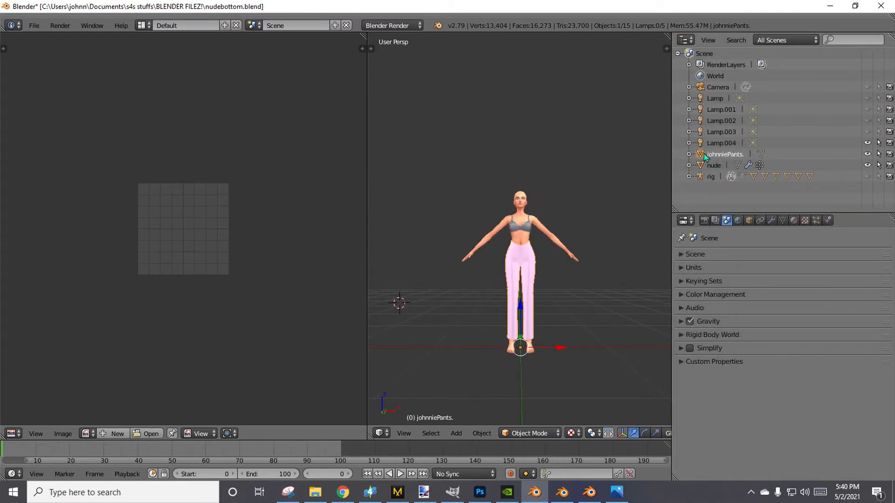
left_click(783, 221)
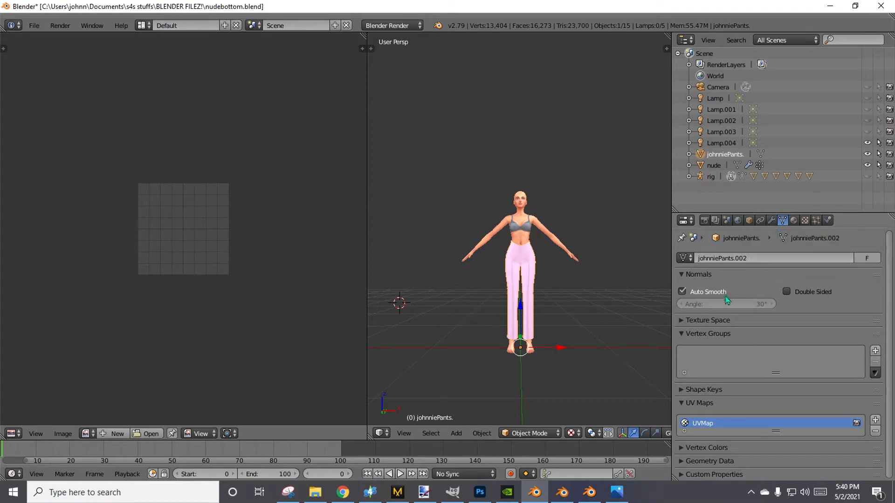
left_click(710, 275)
left_click(700, 301)
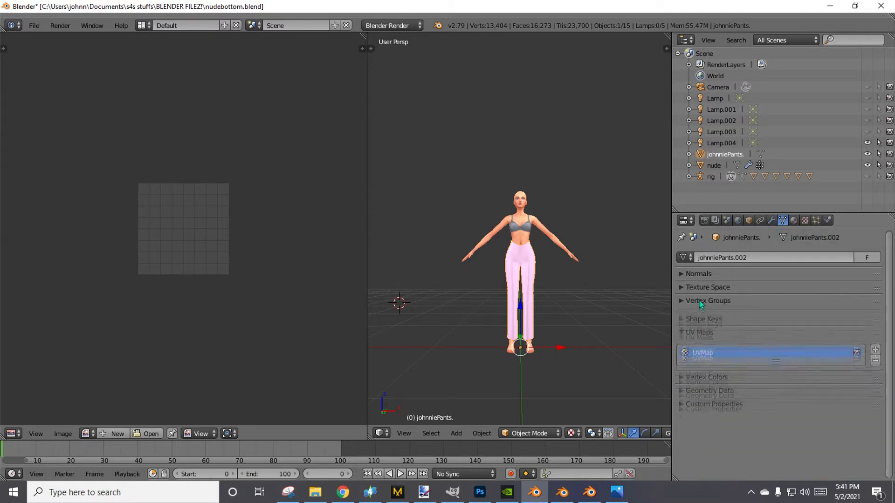
left_click_drag(751, 359, 752, 391)
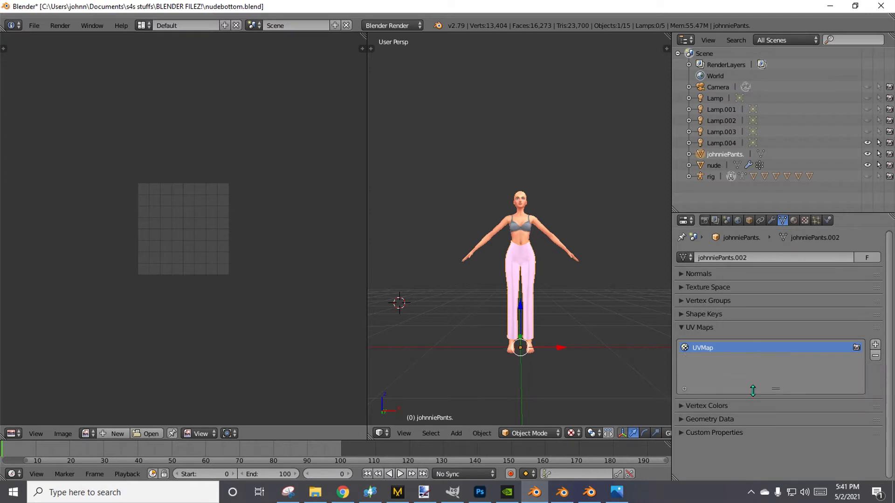
Rename the pants' existing UV map as uv_0 and add a second UV map named uv_1.
double_click(736, 347)
type("uv_0")
left_click(874, 345)
double_click(753, 359)
type("u")
left_click_drag(777, 386, 776, 382)
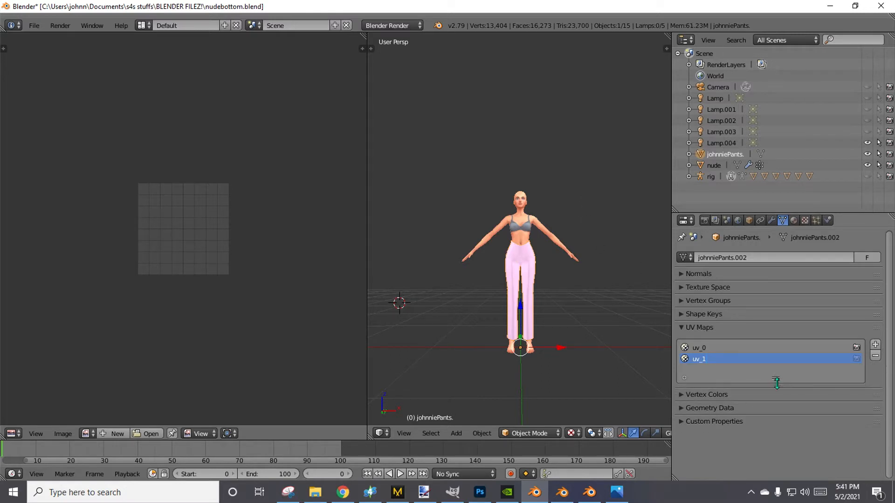
left_click(707, 331)
left_click(709, 328)
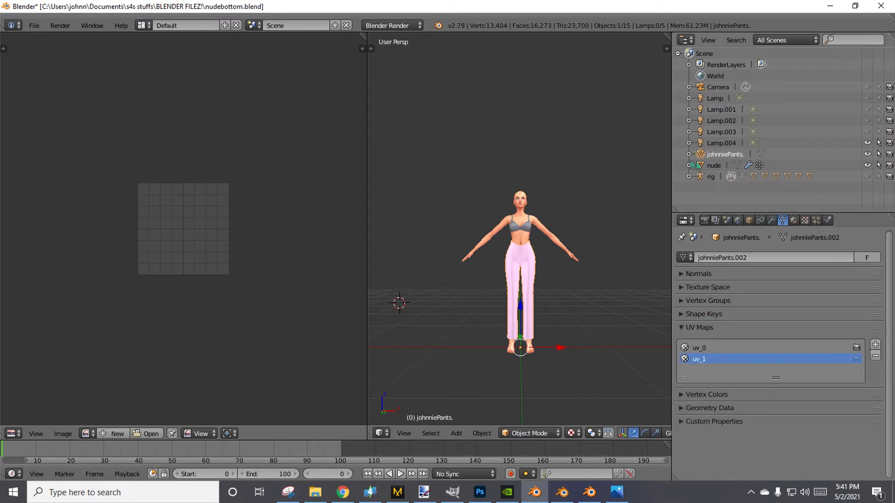
Append the objects s4studio_mesh_1, s4studio_mesh_2 and s4studio_mesh_3 from REF3.blend in the BLENDER FILEZ! folder.
left_click(33, 25)
left_click(67, 209)
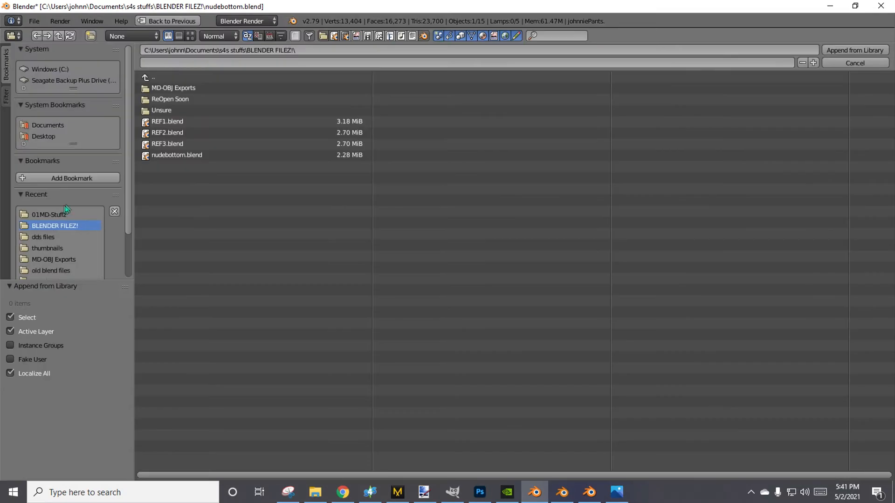
double_click(163, 144)
double_click(165, 178)
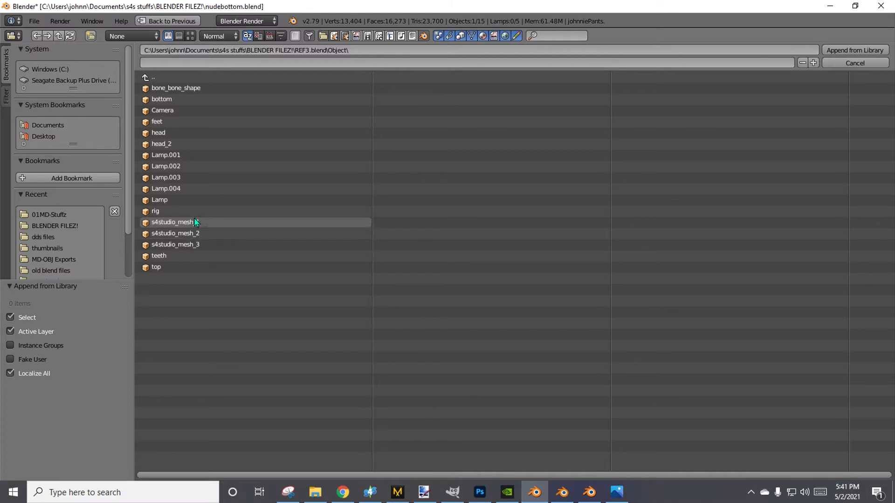
left_click_drag(200, 224, 207, 249)
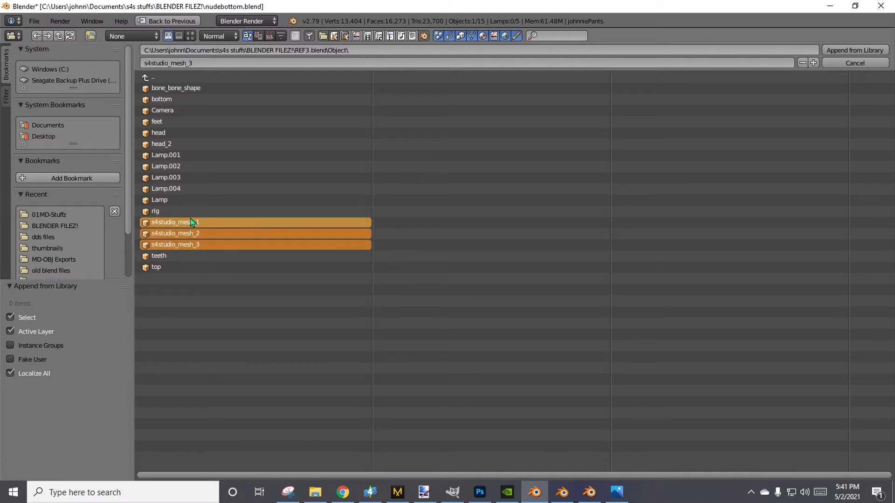
key("Return")
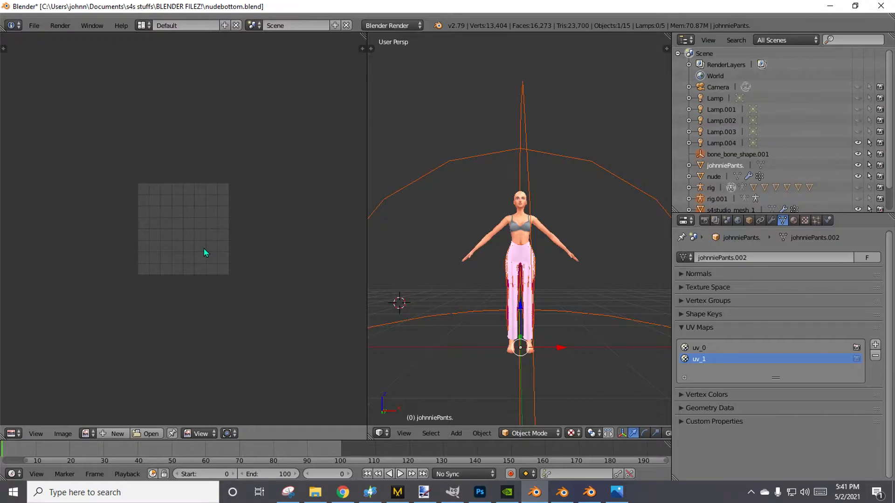
Delete the extra bone_bone_shape.001 and rig.001 objects that came in with the appended meshes.
left_click(702, 157)
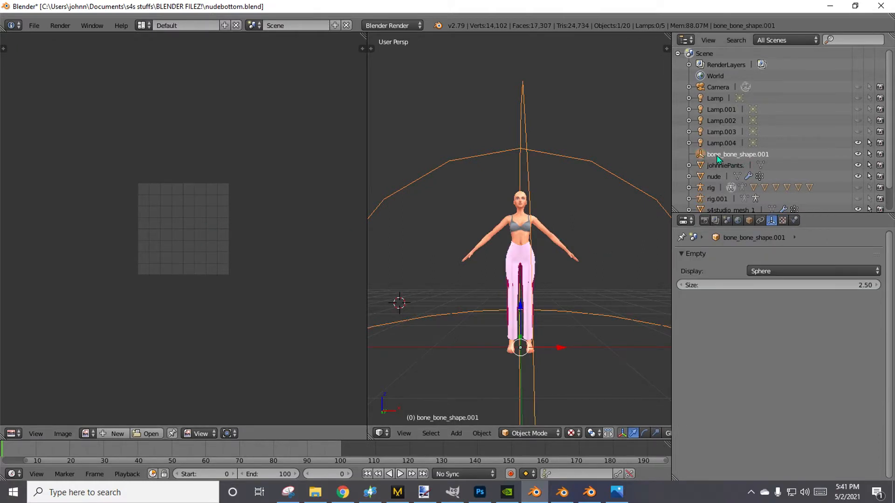
right_click(694, 159)
left_click(694, 154)
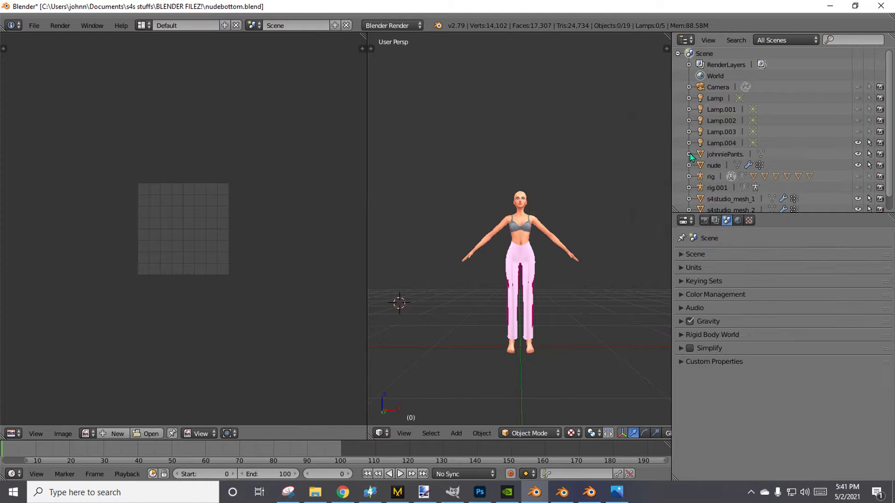
left_click(701, 189)
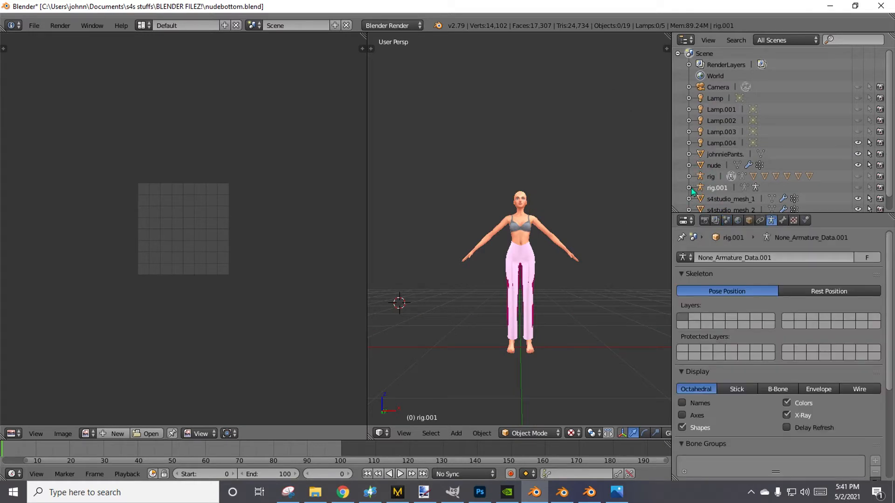
right_click(699, 188)
left_click(699, 186)
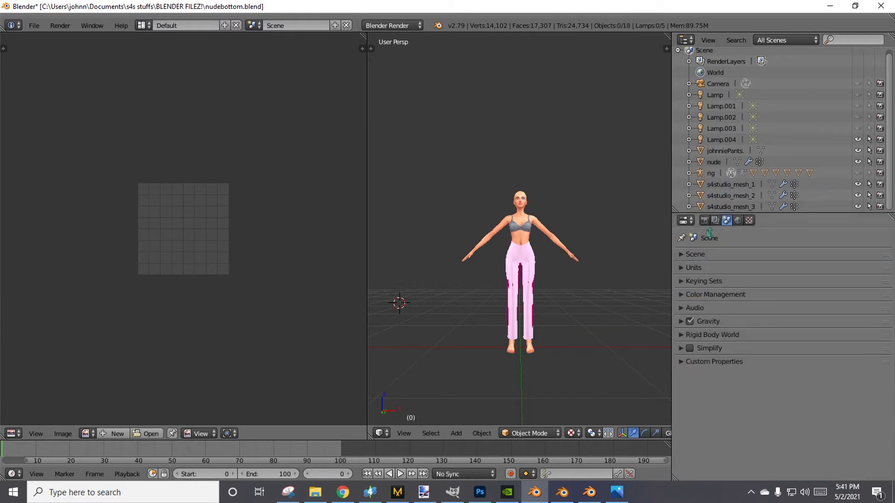
Join the three appended s4studio_mesh objects into one and rename the joined object as ref.
left_click(705, 208)
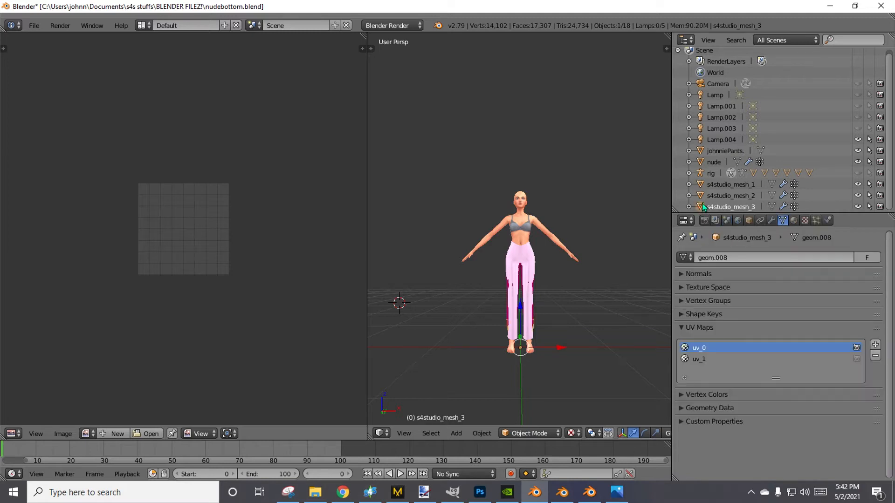
left_click(705, 196, "ctrl")
left_click(705, 187, "ctrl")
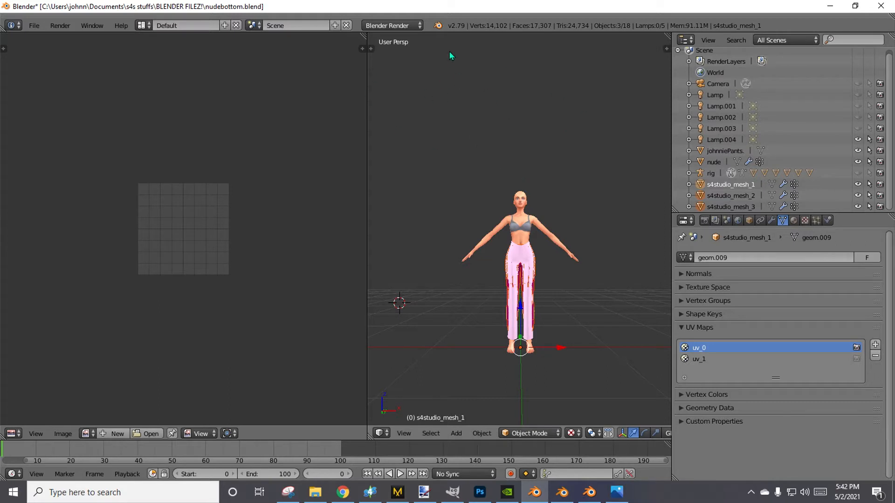
key("ctrl+j")
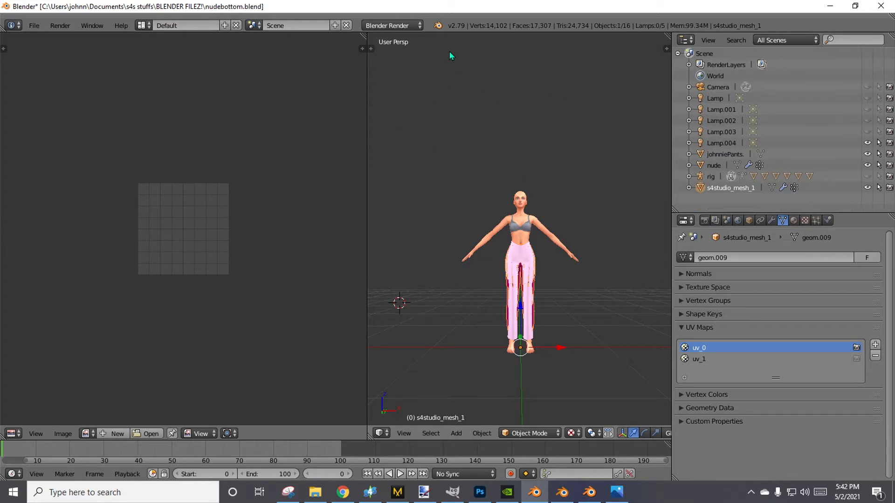
double_click(727, 188)
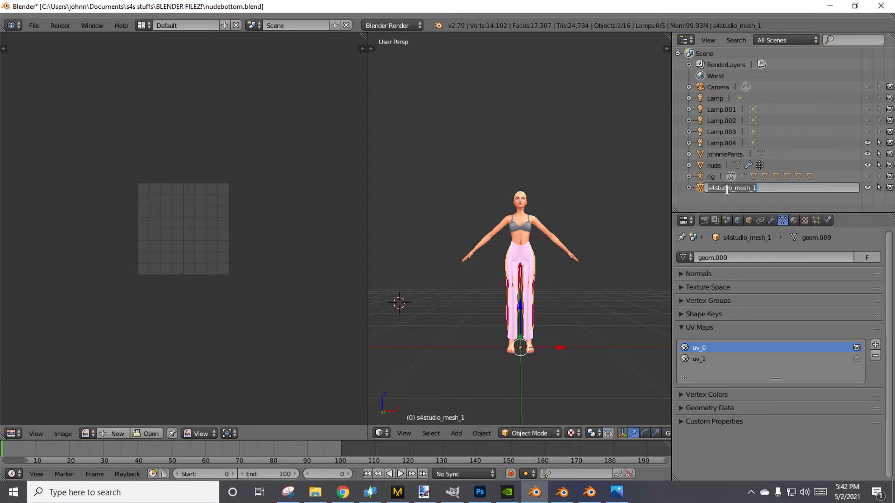
type("ref")
key("Return")
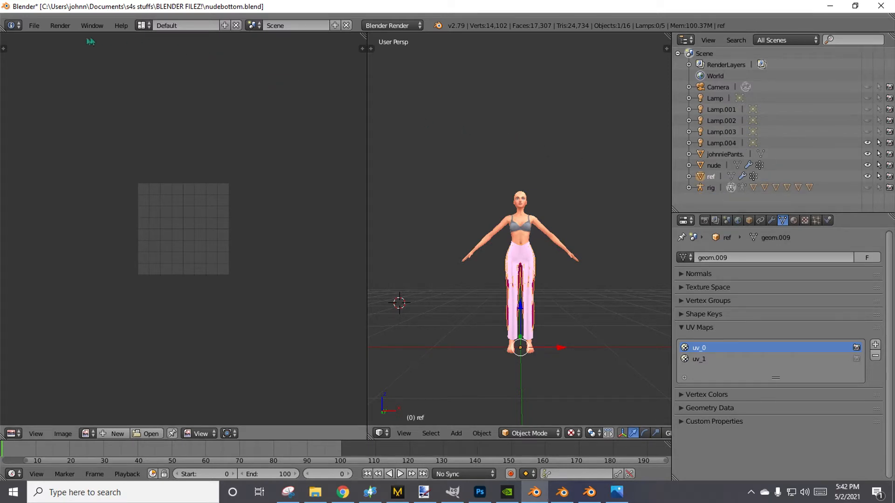
Save the scene as a new file named JPants-IM.blend in the BLENDER FILEZ! folder.
left_click(34, 25)
left_click(56, 120)
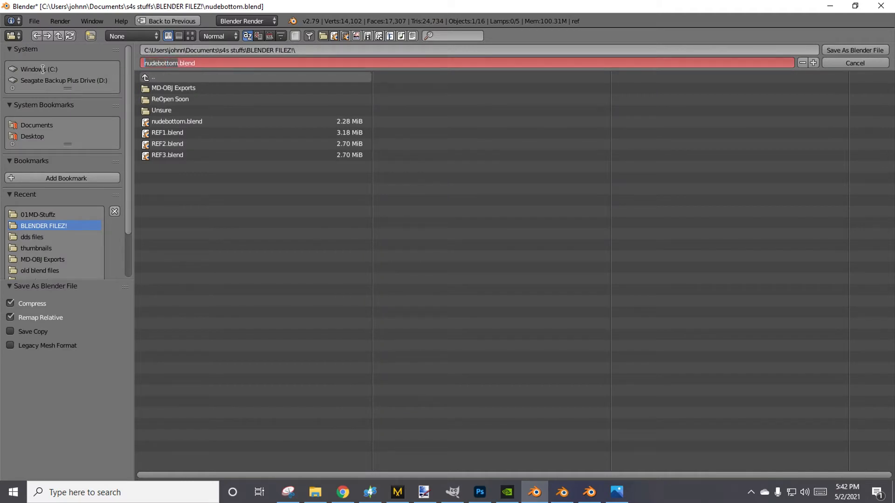
key("BackSpace")
type("J[")
key("BackSpace")
type("Pants-IM")
left_click(42, 69)
left_click(41, 70)
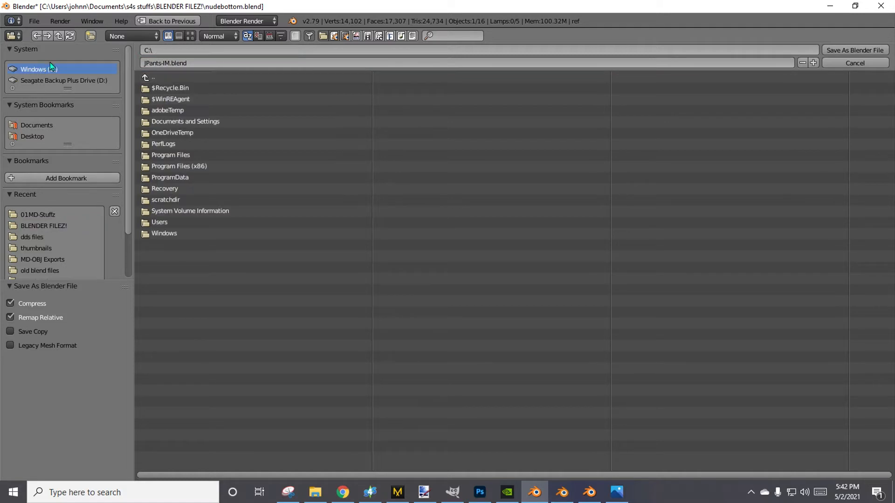
left_click(34, 227)
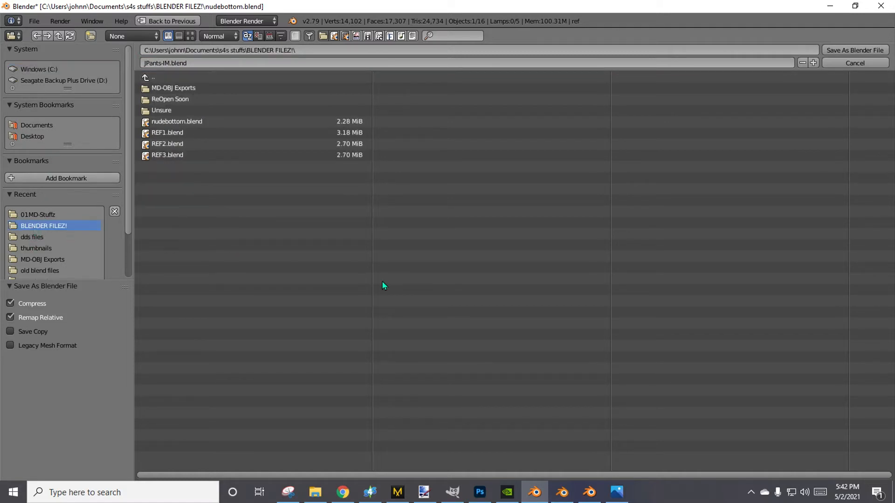
key("Return")
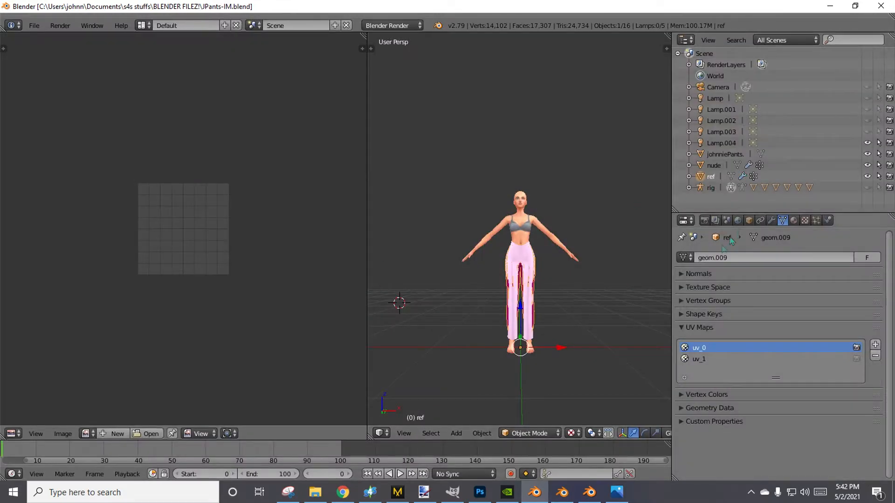
Add a Data Transfer modifier to the johnniePants object with ref as its source object.
scroll(550, 244, "up", 4)
scroll(550, 244, "down", 4)
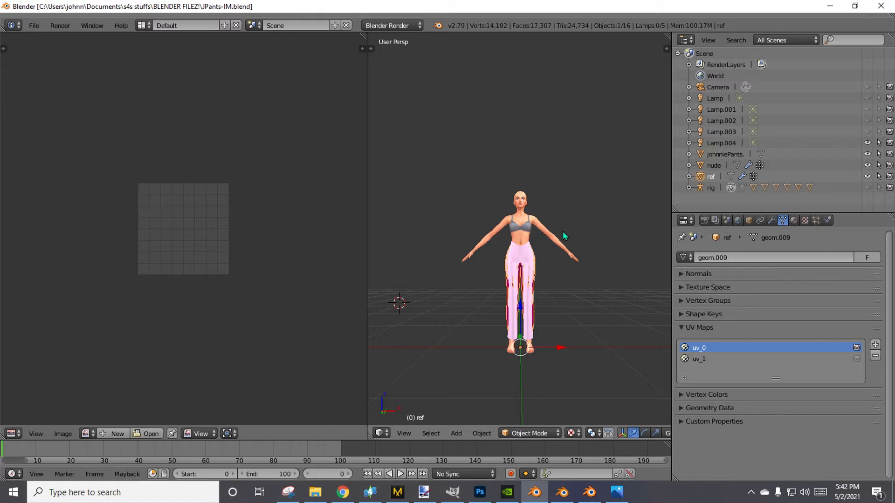
left_click(699, 155)
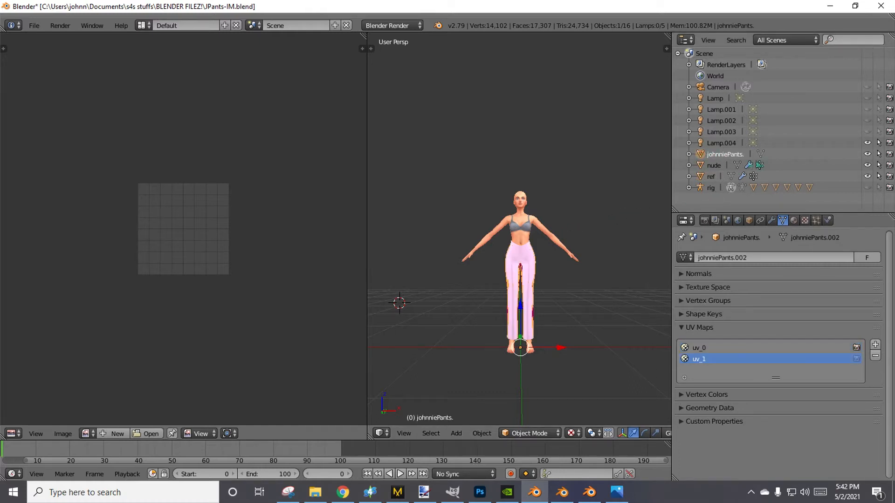
left_click(772, 220)
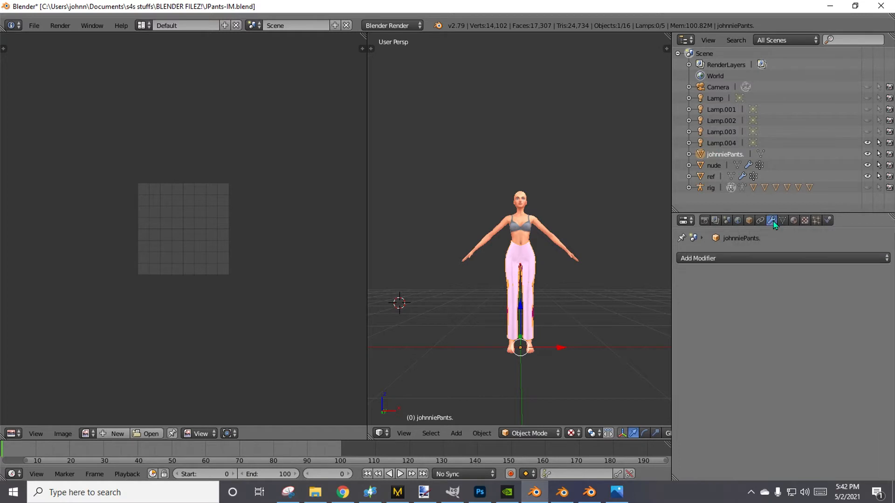
left_click(771, 258)
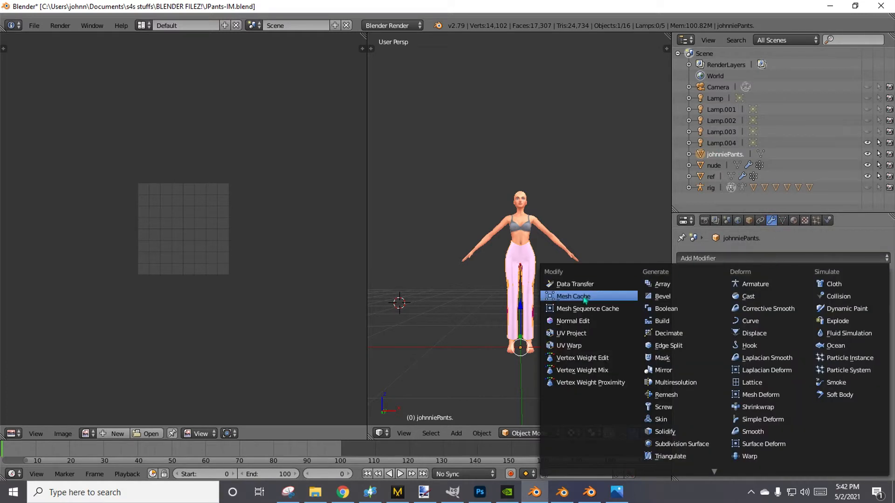
left_click(577, 280)
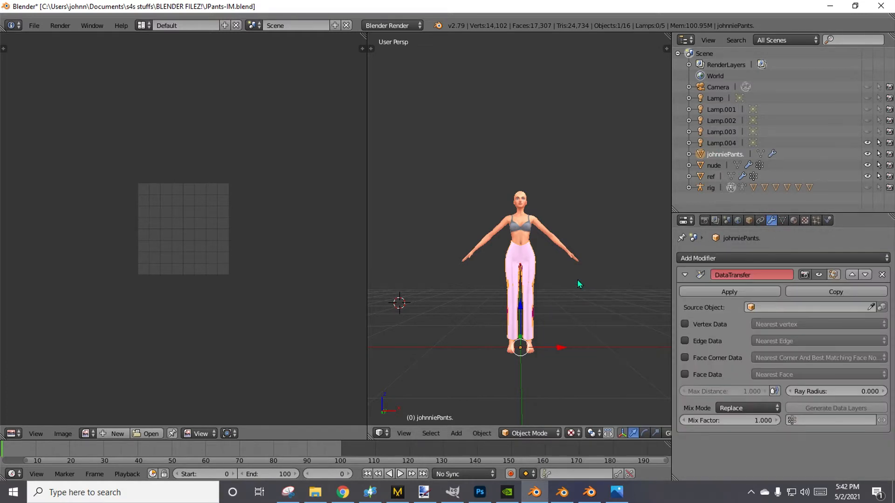
left_click(774, 308)
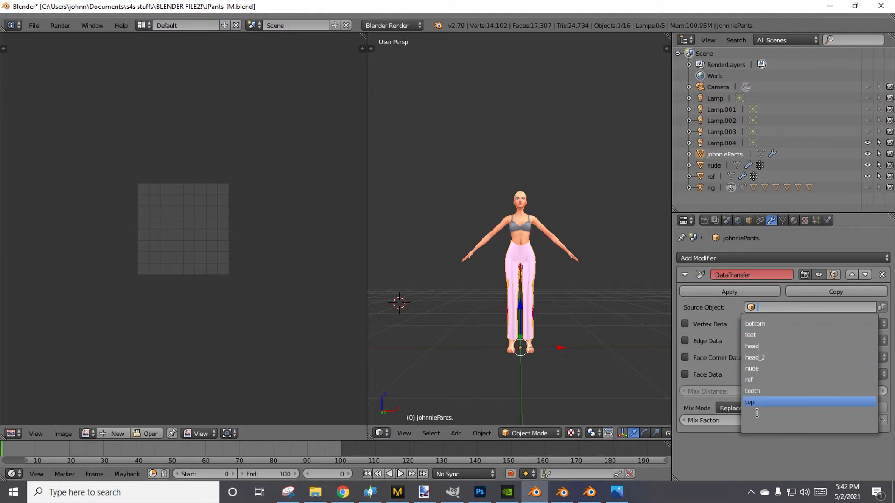
left_click(763, 381)
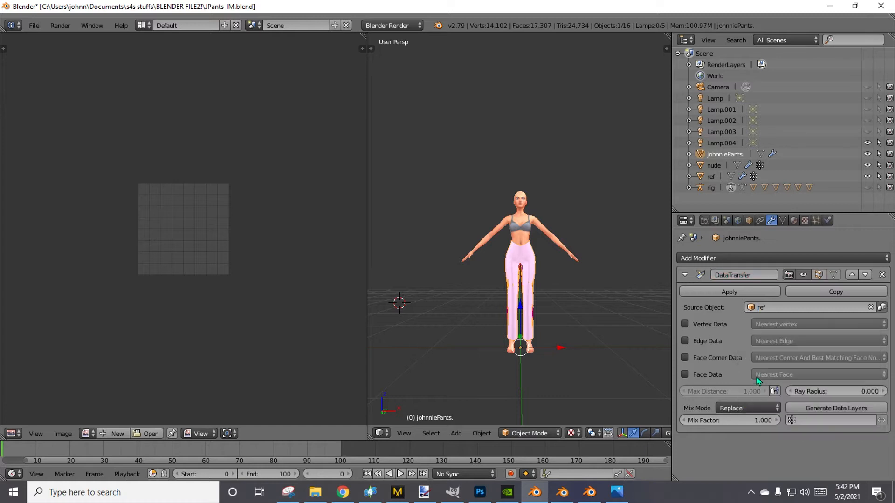
Enable face corner data in the Data Transfer modifier and set its mapping to Nearest Face Interpolated.
left_click(685, 358)
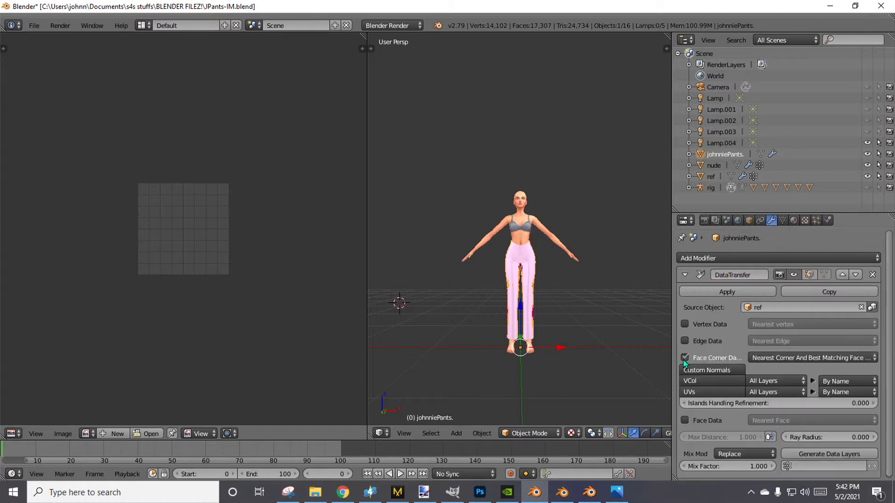
left_click(765, 358)
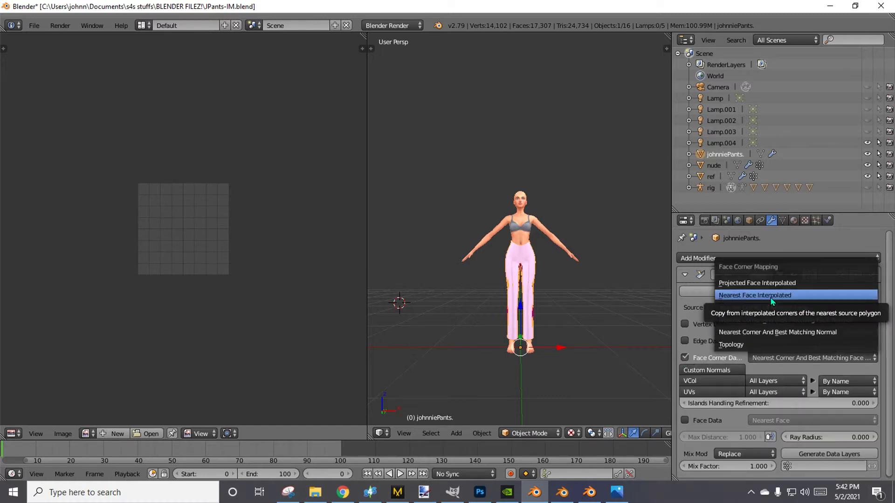
left_click(771, 296)
Enable face data and UV transfer from layer uv_1 to uv_1, and apply the Data Transfer modifier to johnniePants.
left_click(720, 393)
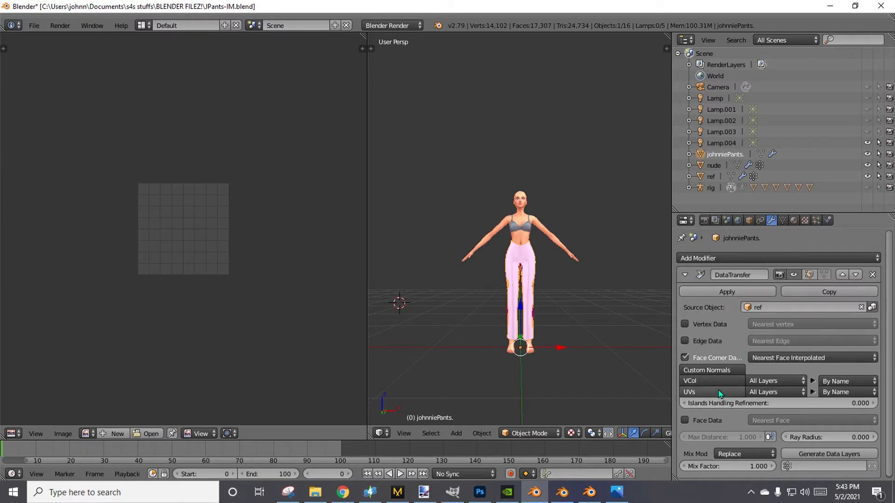
left_click(787, 393)
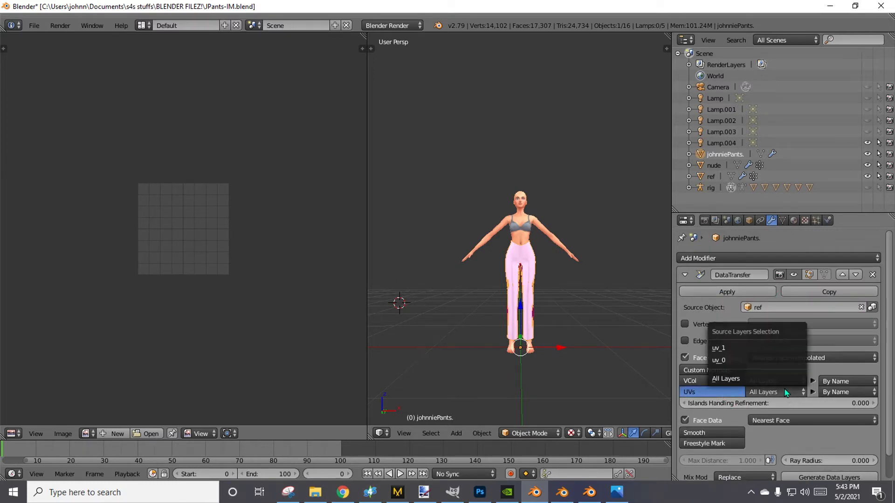
left_click(726, 348)
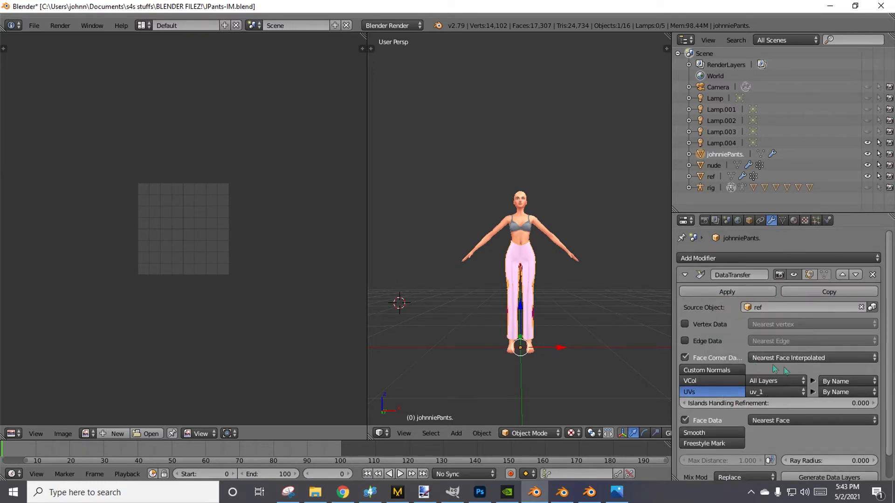
left_click(850, 392)
left_click(808, 339)
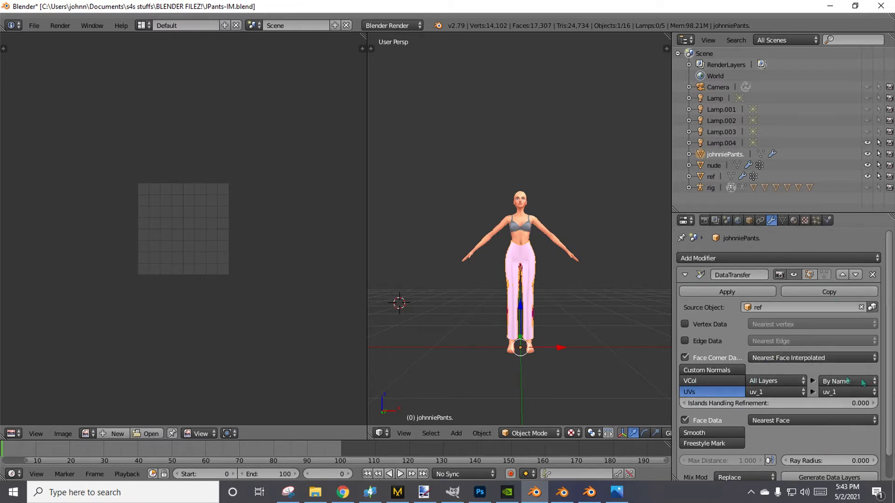
scroll(849, 409, "down", 2)
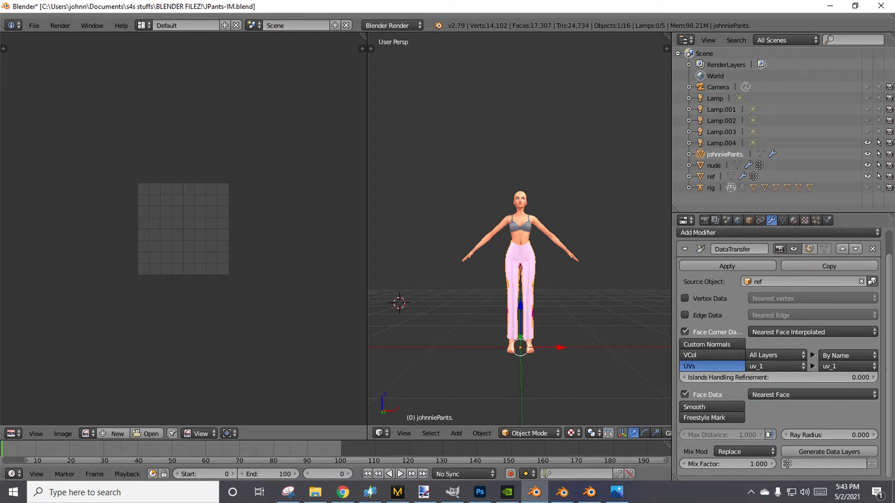
scroll(720, 419, "up", 2)
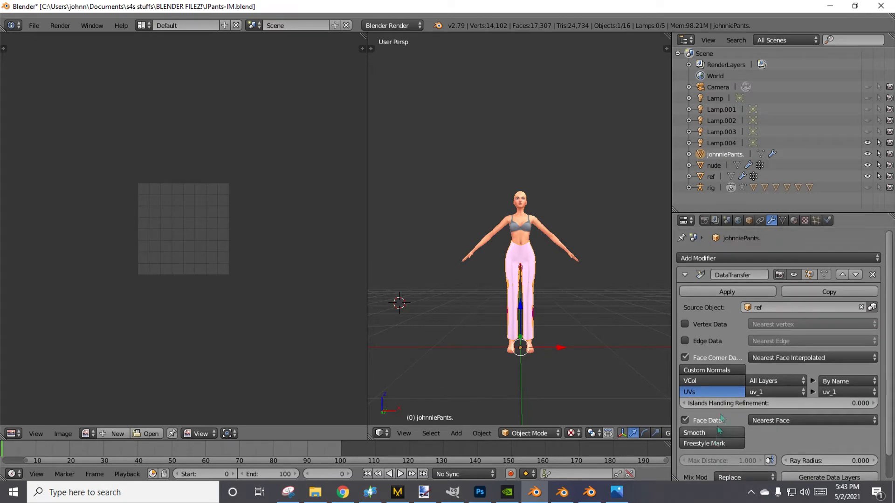
left_click(720, 293)
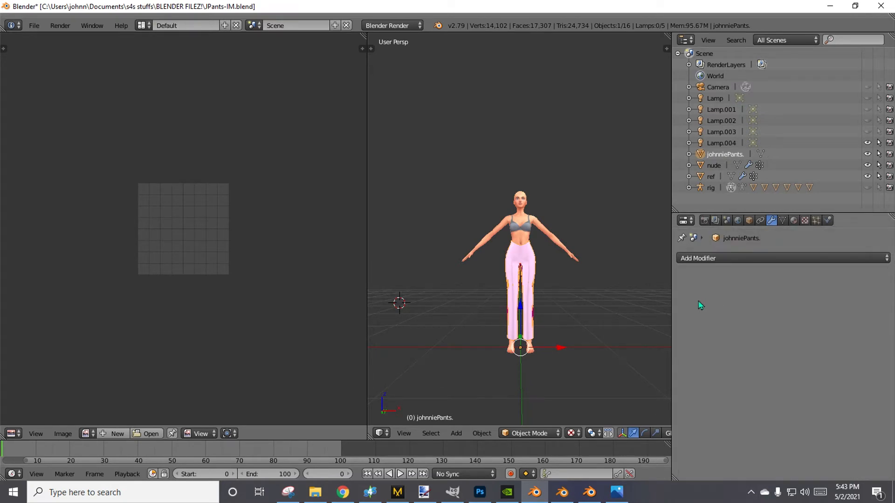
Put johnniePants in Edit Mode, display its UV map list and examine how the transferred uv_1 islands sit relative to the UV square.
key("Tab")
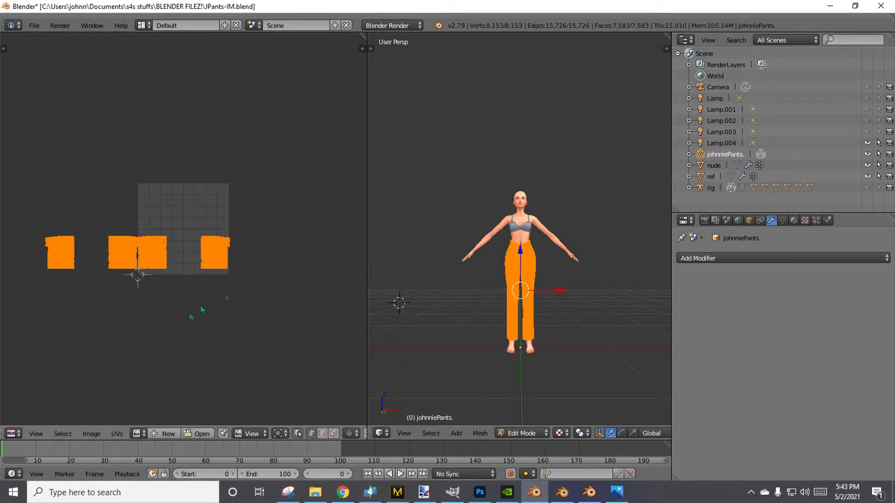
scroll(176, 343, "up", 5)
scroll(175, 339, "down", 5)
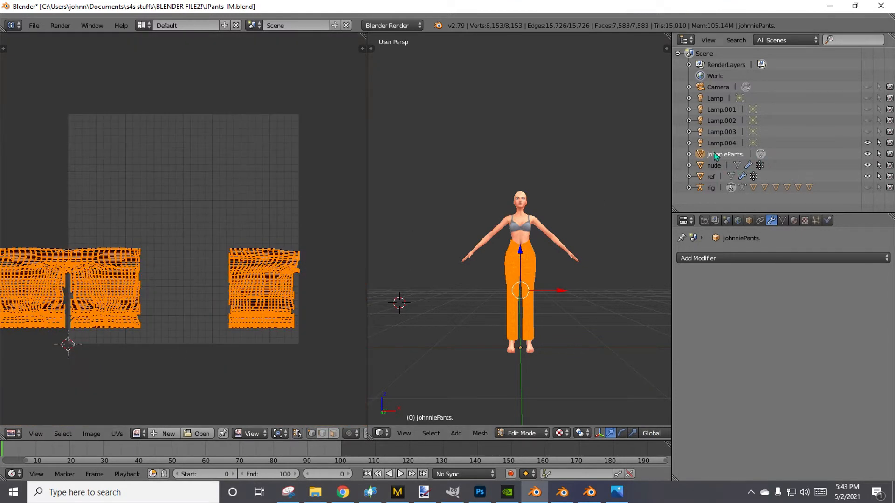
left_click(782, 220)
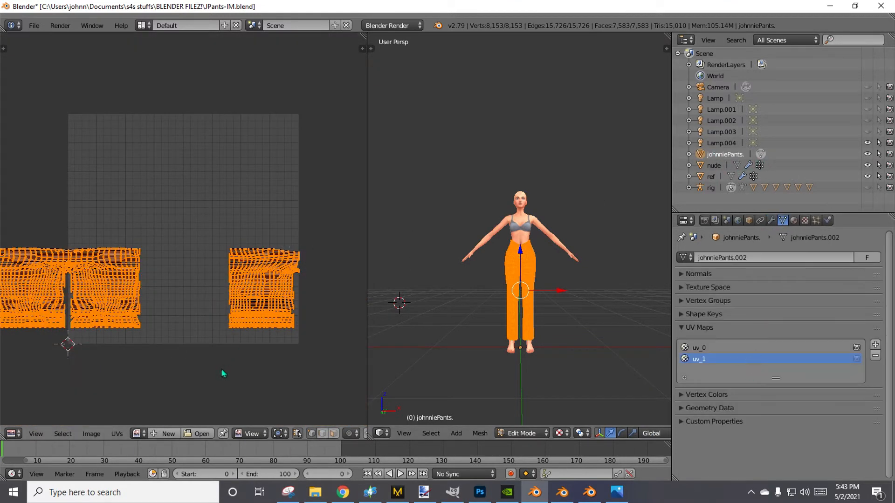
scroll(122, 366, "up", 2)
scroll(114, 363, "down", 4)
middle_click_drag(92, 347, 152, 331)
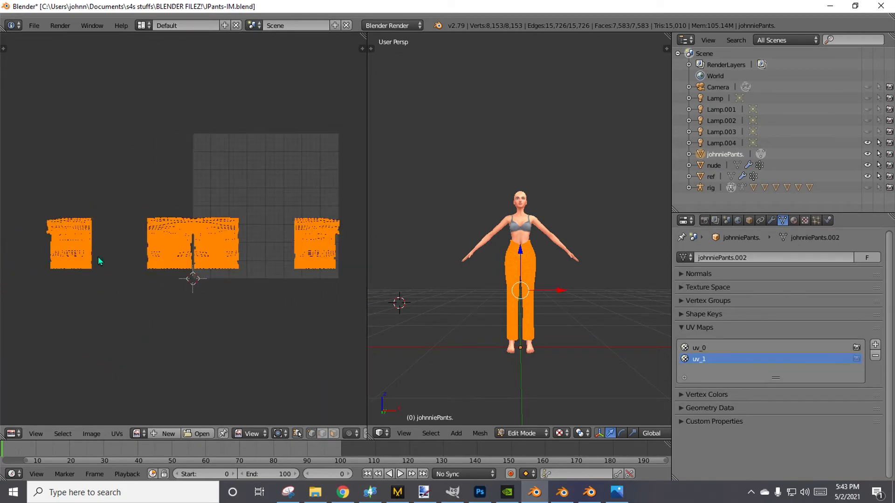
scroll(167, 327, "up", 5)
scroll(258, 351, "up", 3)
scroll(258, 351, "down", 8)
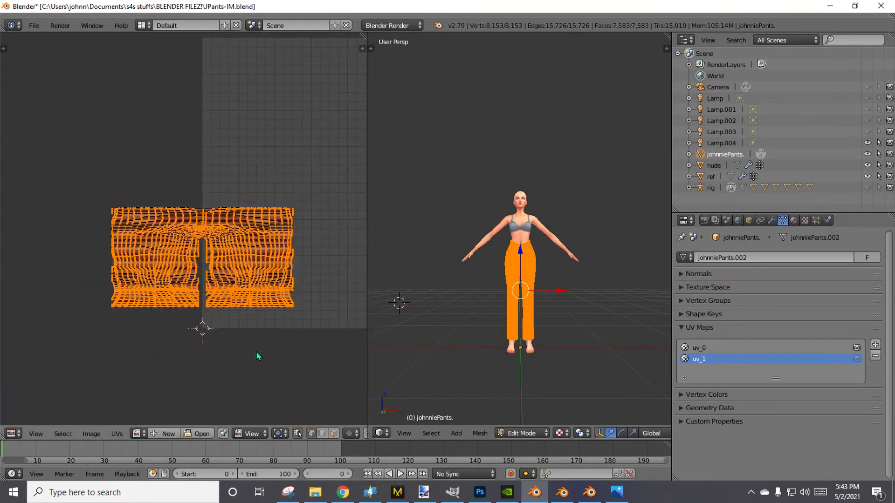
scroll(181, 281, "up", 5)
middle_click_drag(313, 245, 151, 414)
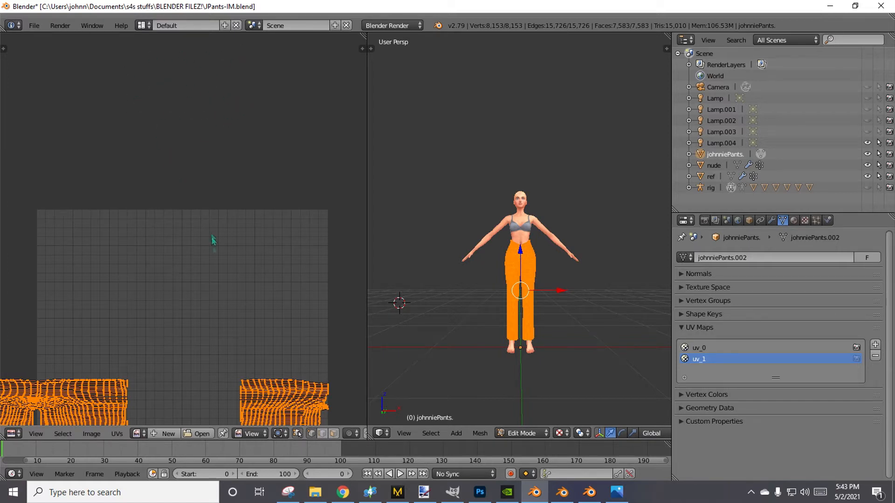
scroll(212, 252, "down", 5)
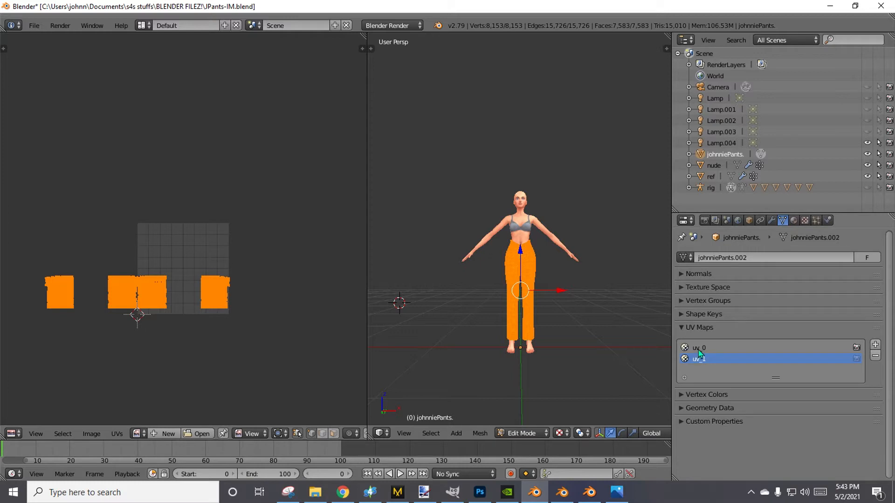
Make uv_0 the active UV map of johnniePants and check where its islands lie relative to the UV square.
left_click(727, 348)
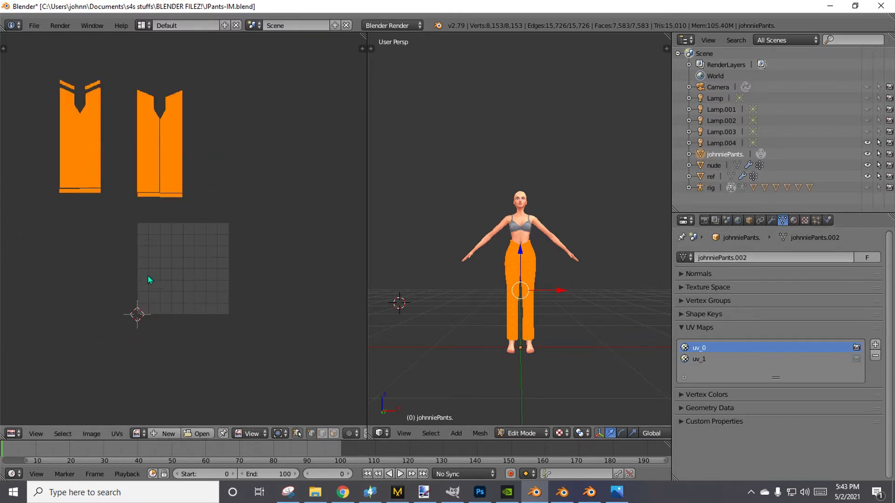
scroll(149, 278, "up", 2)
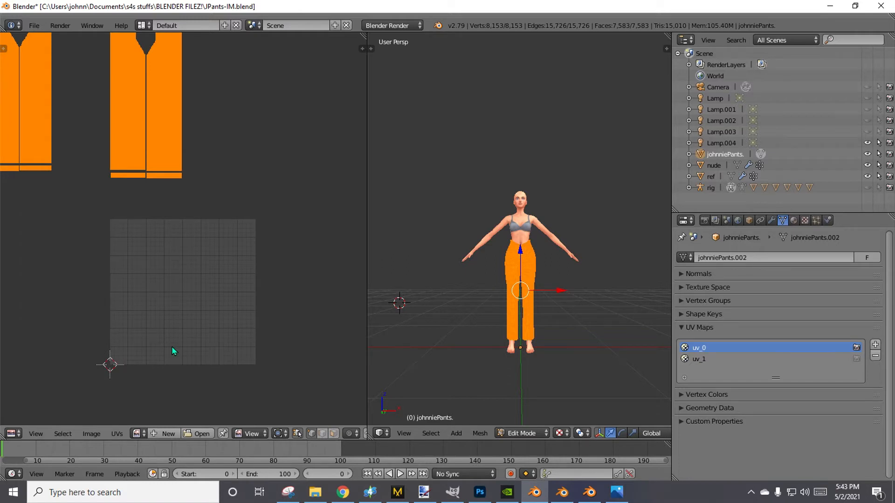
scroll(172, 349, "down", 2)
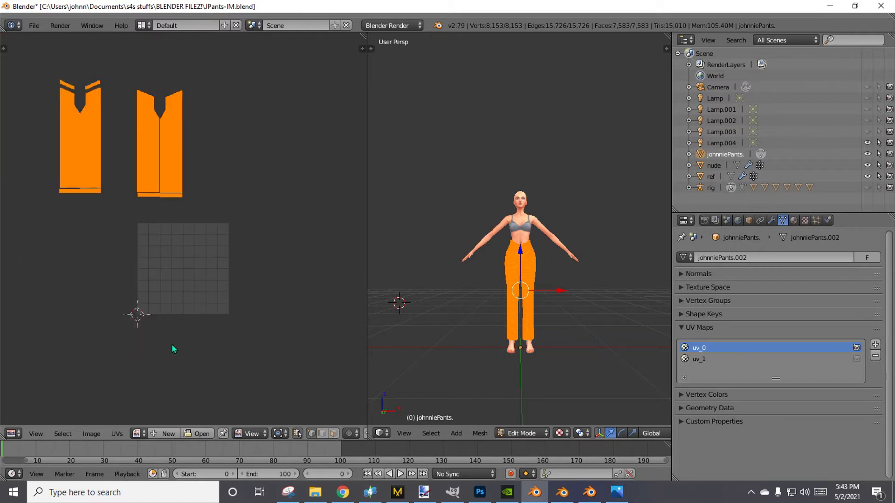
scroll(172, 349, "up", 2)
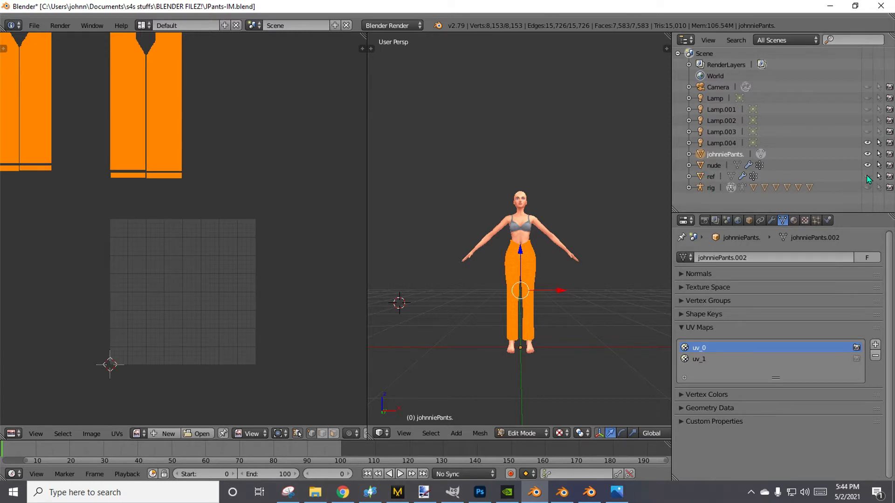
Select the nude body object and put it in Edit Mode to show its uv_0 layout.
left_click(701, 165)
scroll(529, 341, "up", 4)
mouse_move(561, 379)
middle_mouse_down()
mouse_move(541, 251)
mouse_move(605, 375)
mouse_move(499, 394)
mouse_move(563, 382)
middle_mouse_up()
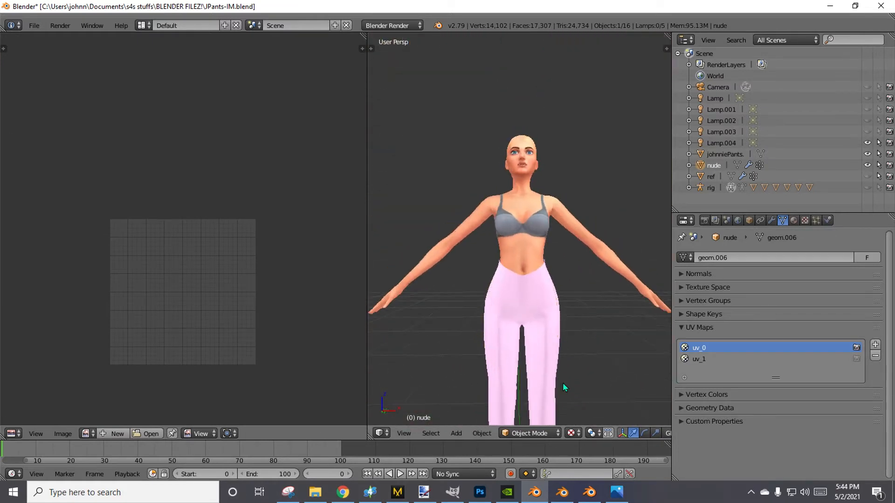
scroll(112, 340, "down", 2)
middle_click_drag(113, 340, 114, 256)
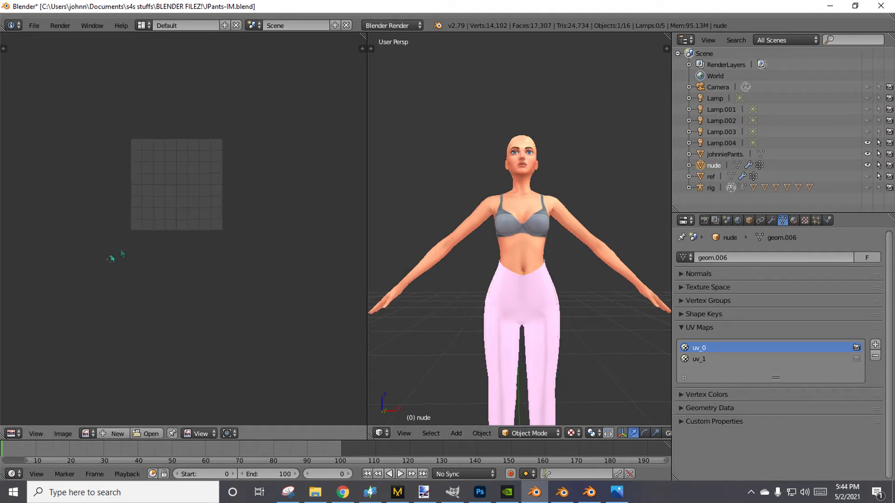
scroll(530, 413, "down", 4)
middle_click_drag(530, 412, 528, 392)
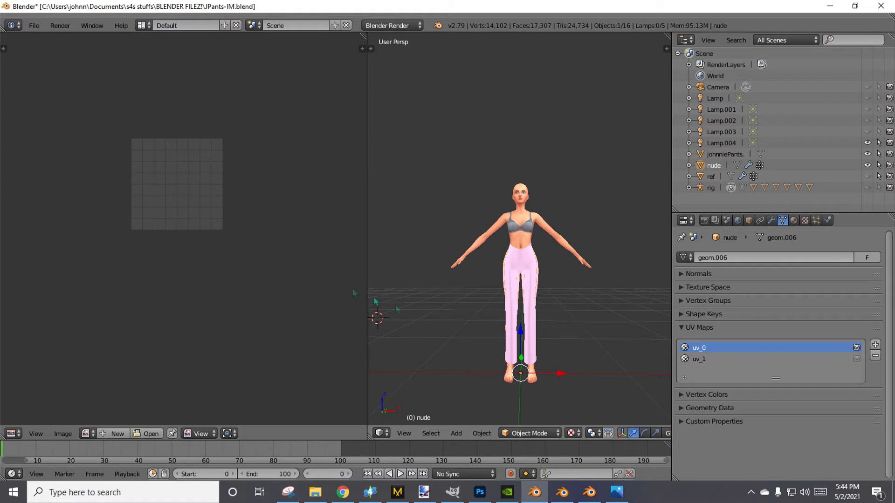
key("Tab")
Clear the selection and box-select the nude mesh's UV vertices below the waist rows, checking the waist exposed above the pants.
scroll(387, 306, "up", 5)
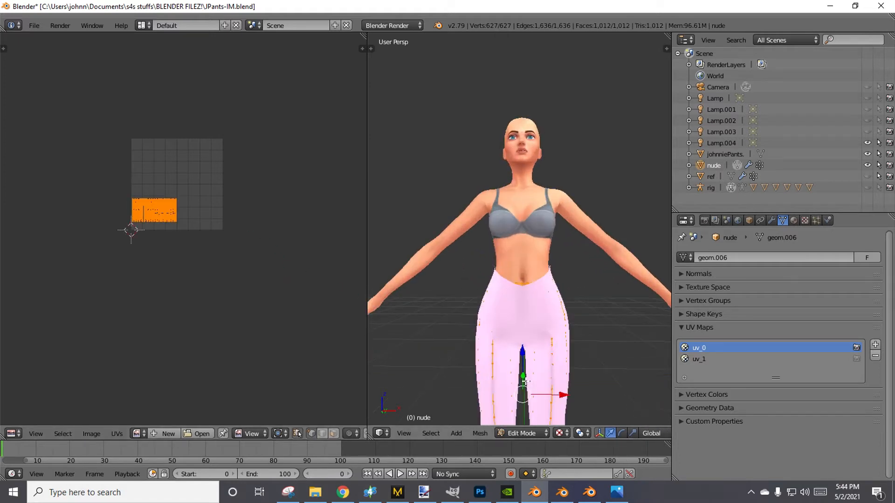
scroll(538, 383, "up", 4)
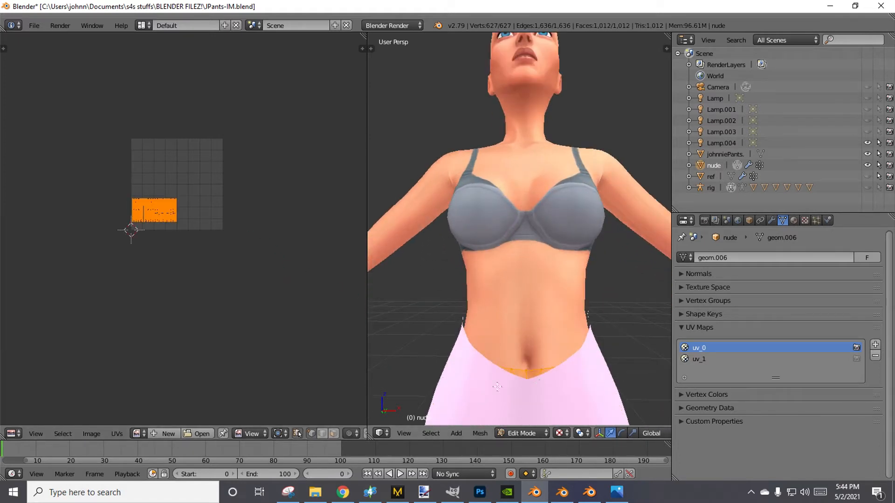
middle_click_drag(525, 378, 549, 355)
scroll(148, 309, "up", 10)
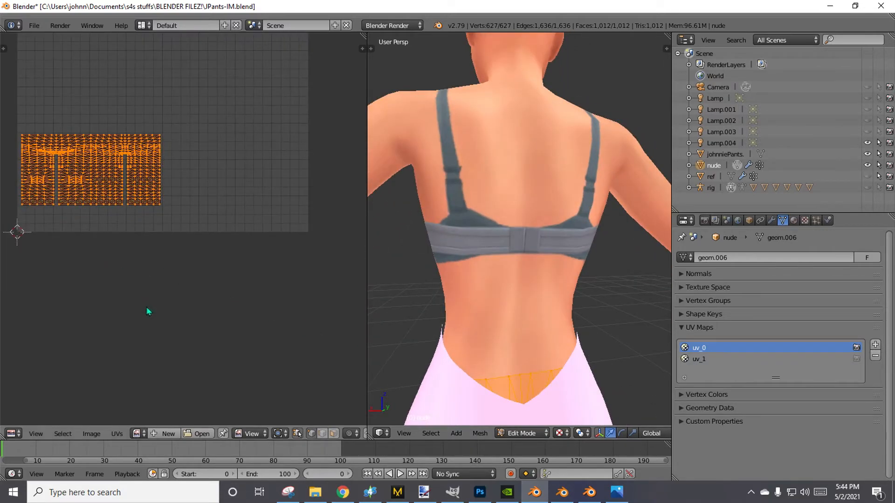
scroll(279, 373, "down", 2)
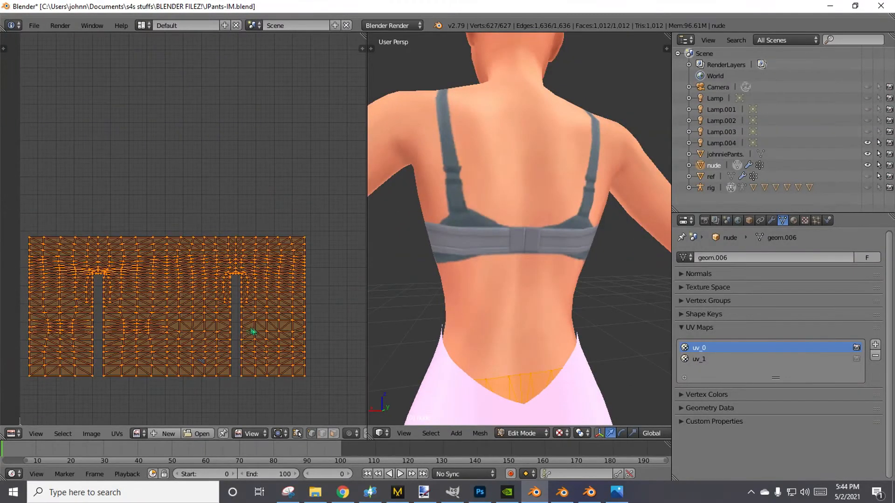
key("a")
key("b")
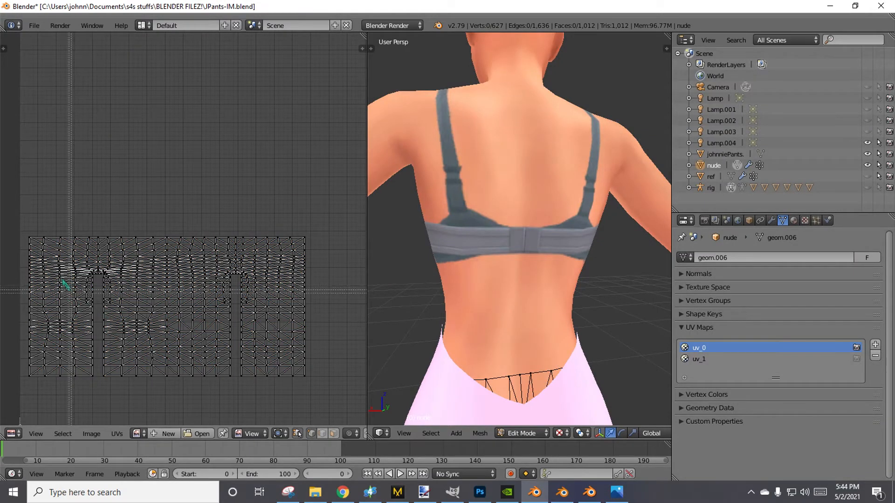
left_click_drag(18, 251, 349, 421)
scroll(519, 415, "down", 3)
middle_click_drag(519, 415, 490, 391)
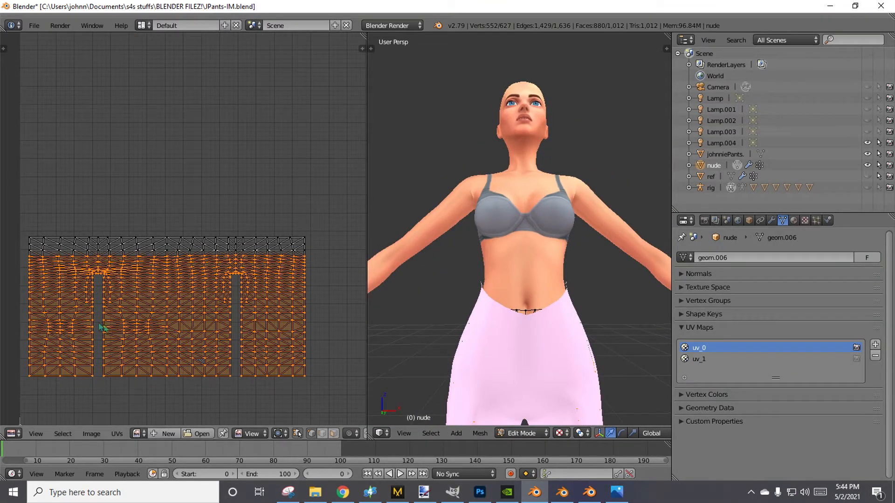
Extend the UV selection upward row by row until only the top waist strip of the nude mesh is unselected.
key("b")
left_click_drag(11, 249, 331, 324)
middle_click_drag(436, 312, 665, 332)
key("b")
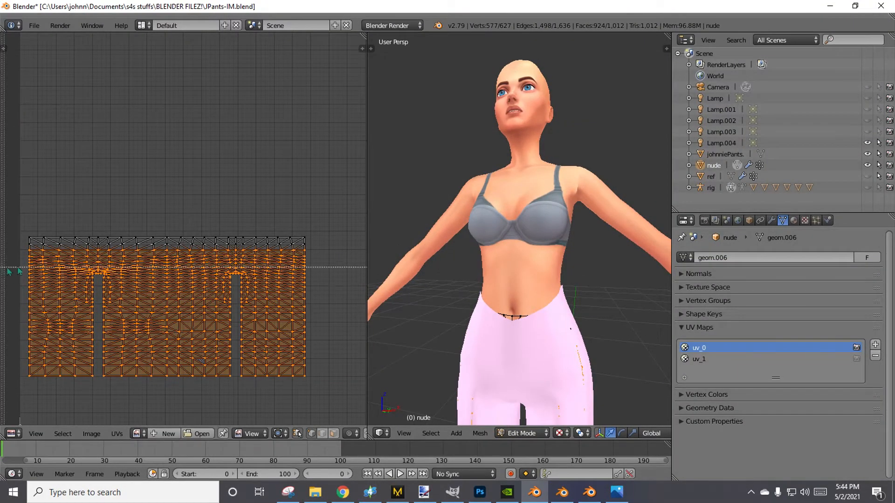
left_click_drag(13, 242, 359, 367)
middle_click_drag(419, 326, 663, 337)
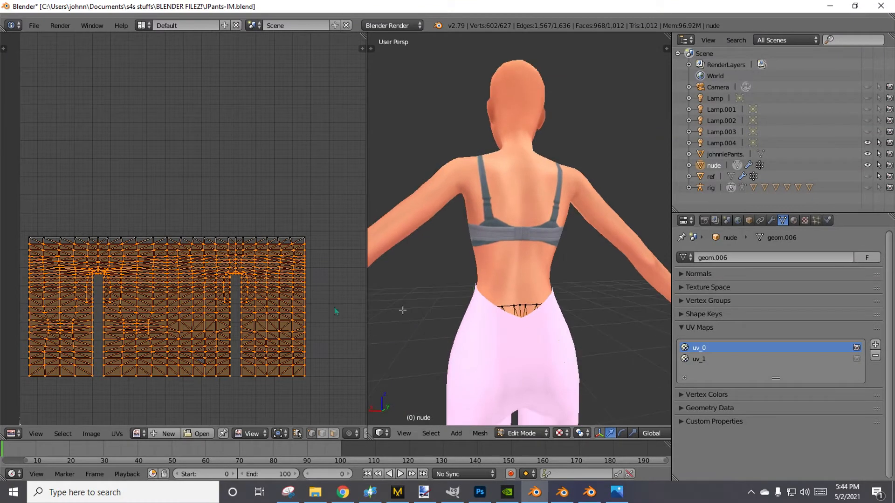
key("b")
left_click_drag(20, 217, 358, 370)
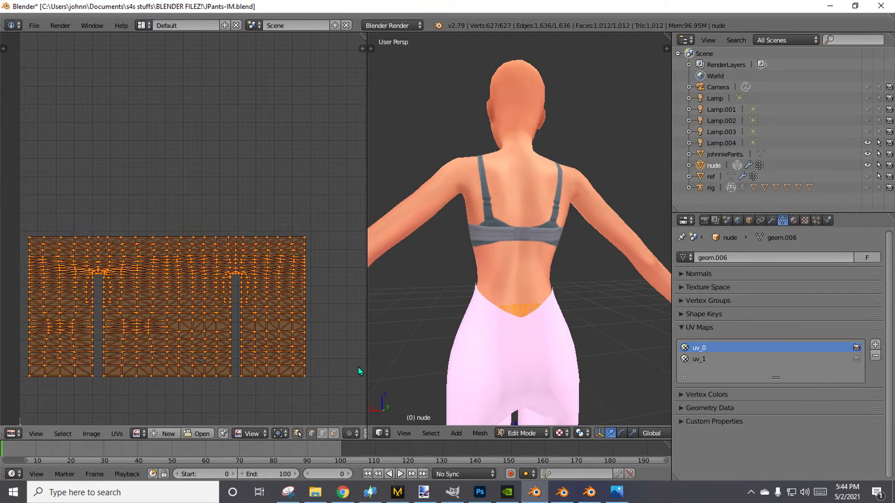
key("ctrl+z")
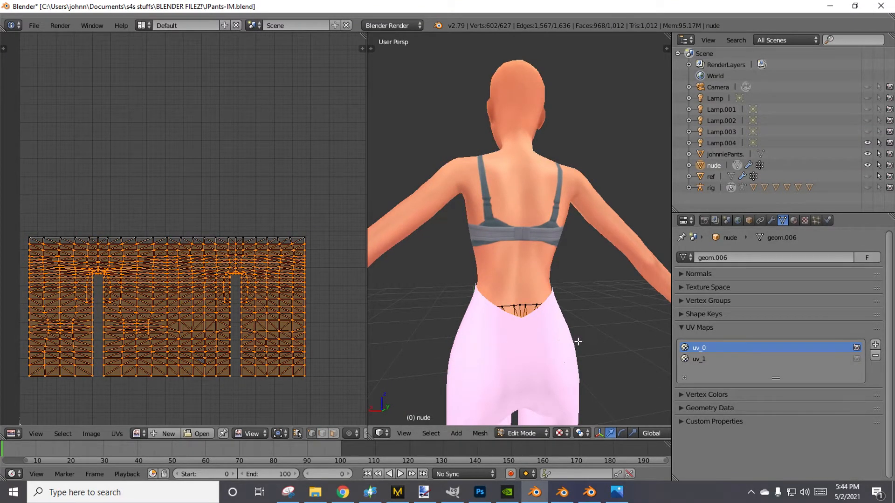
Delete the selected faces of the nude mesh hidden under the pants, keeping only the top waist strip.
middle_click_drag(583, 367, 587, 400)
scroll(530, 388, "up", 4)
scroll(600, 401, "down", 5)
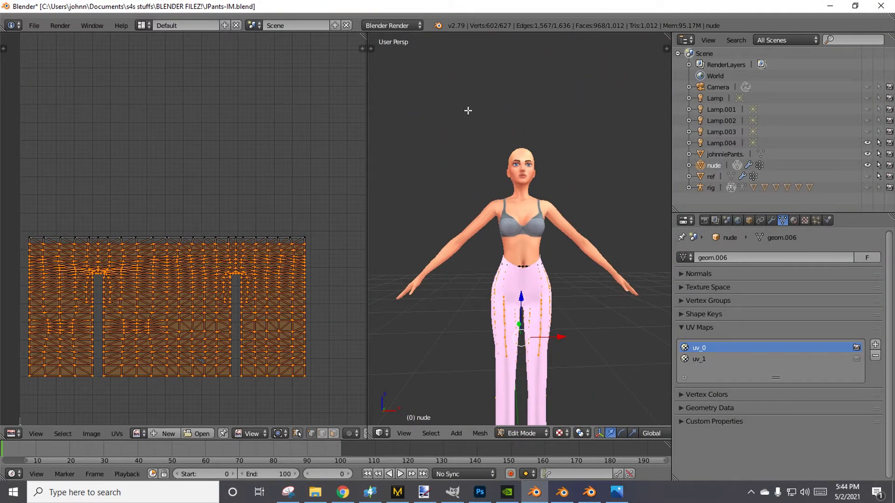
key("x")
left_click(461, 130)
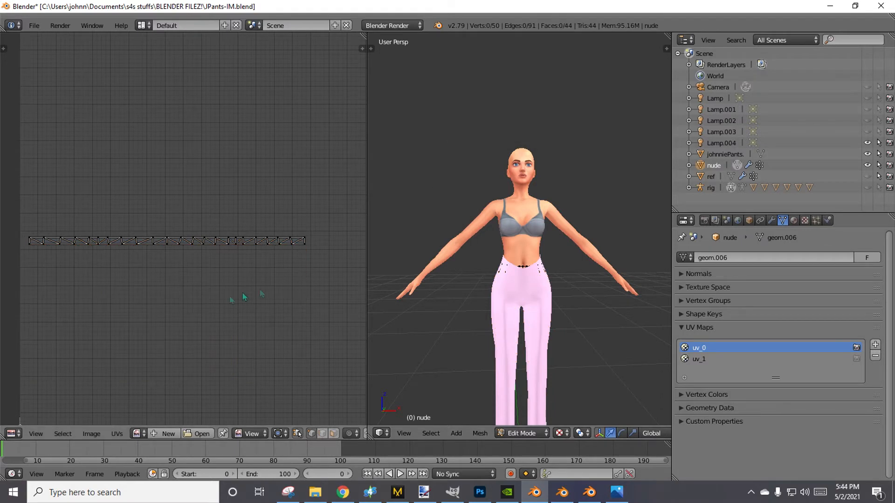
scroll(210, 280, "down", 3)
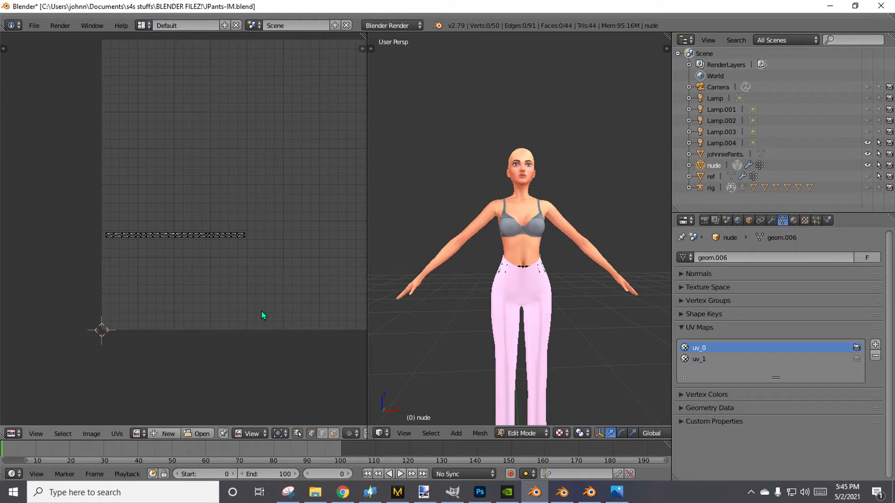
scroll(262, 311, "down", 4)
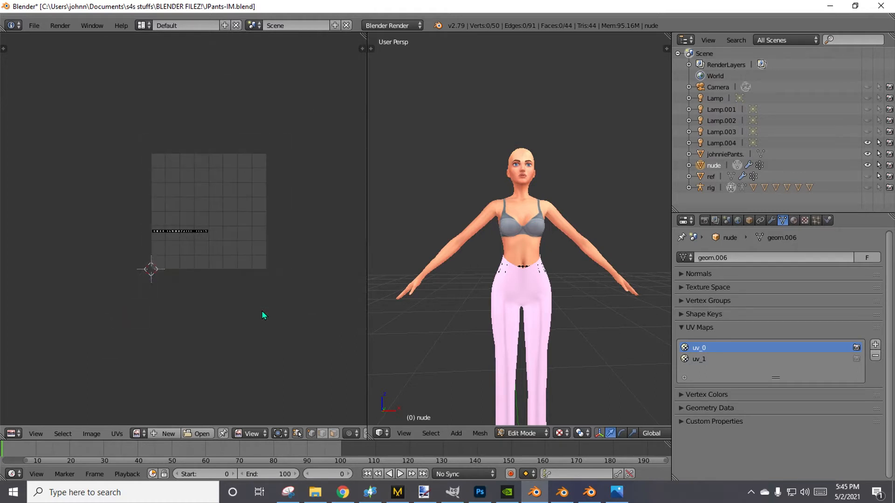
scroll(262, 311, "up", 4)
scroll(262, 311, "down", 1)
scroll(262, 312, "down", 2)
scroll(281, 249, "up", 2)
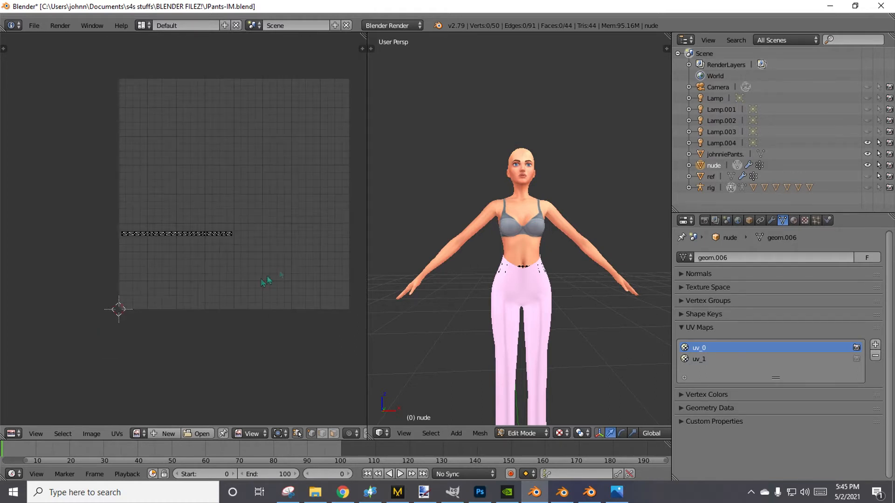
left_click(577, 150)
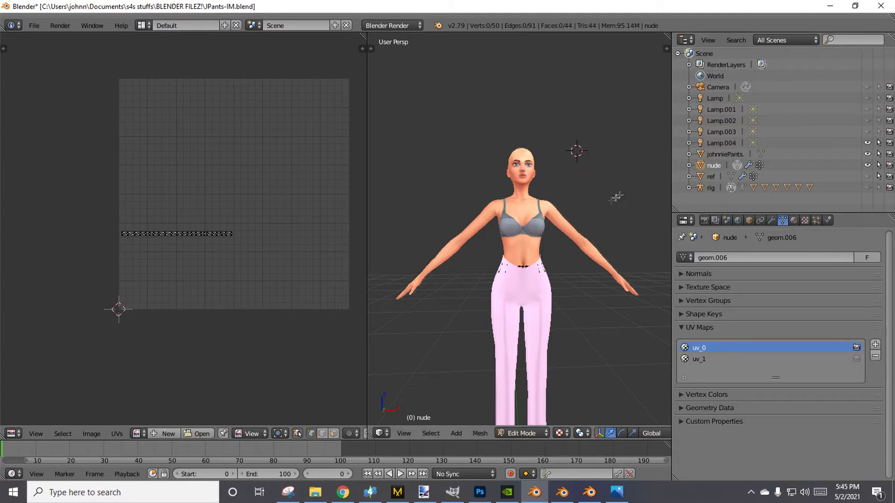
middle_click_drag(615, 198, 648, 185)
Select the johnniePants object together with the nude object and join them into the nude mesh.
left_click(700, 154)
middle_click_drag(573, 196, 580, 204)
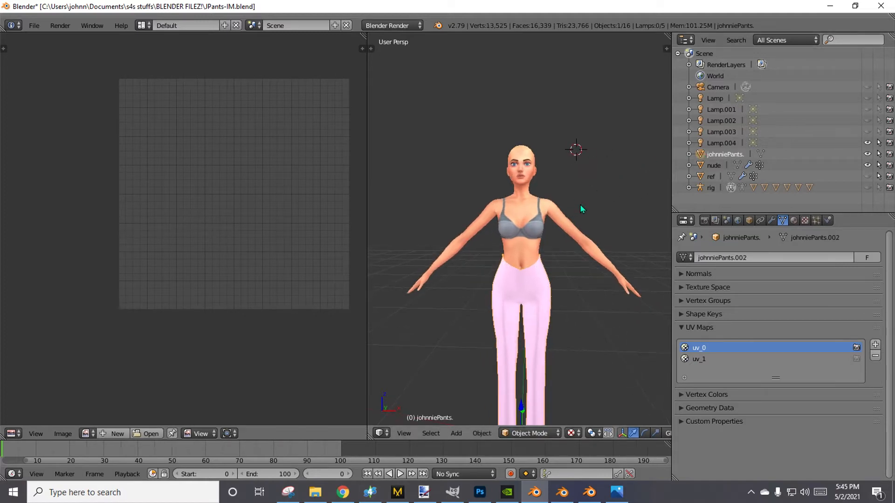
left_click(703, 167, "ctrl")
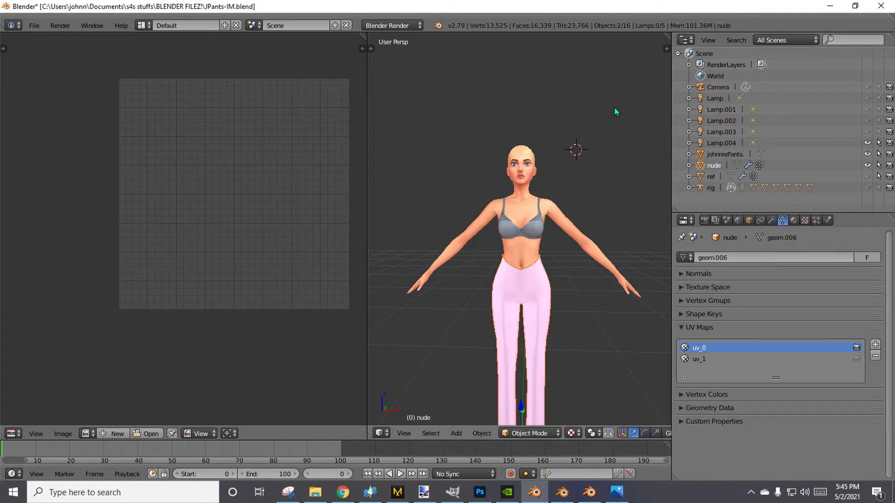
key("ctrl+j")
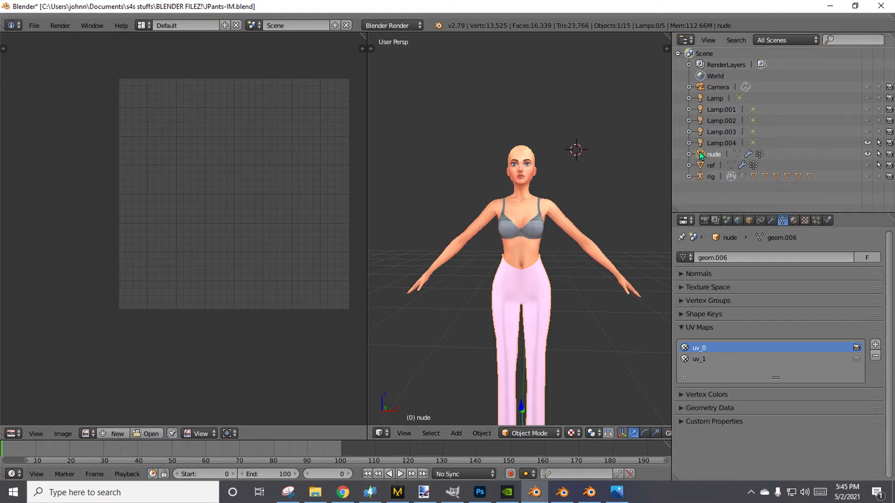
Select the joined nude object and put it in Edit Mode, trying the different ways of switching between Object and Edit Mode.
left_click(701, 167)
left_click(700, 157)
left_click(737, 154)
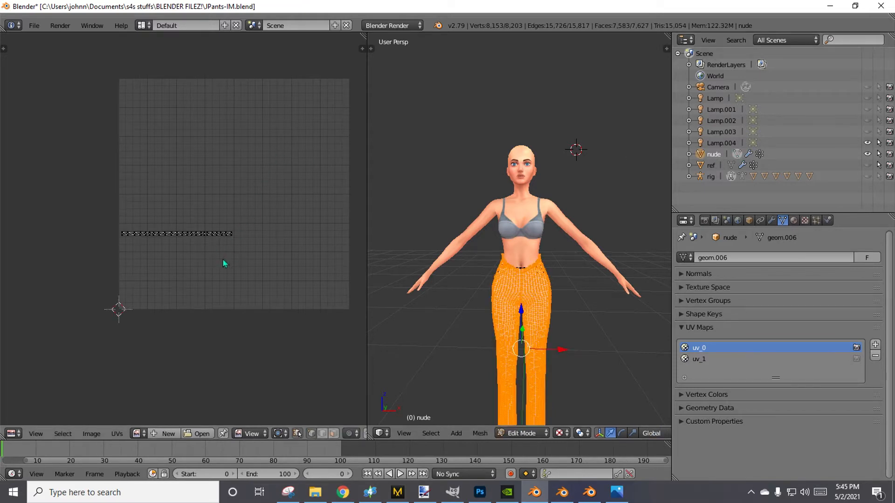
middle_click_drag(232, 268, 208, 285)
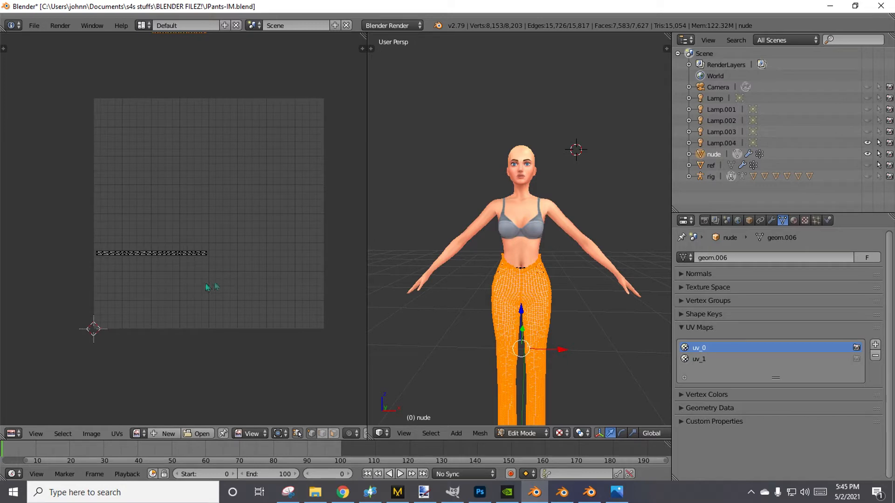
left_click(738, 155)
left_click(737, 156)
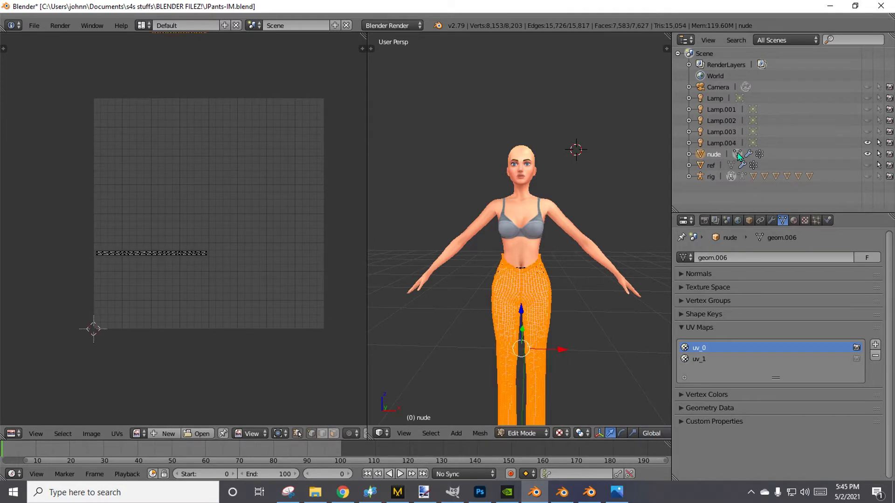
left_click(738, 155)
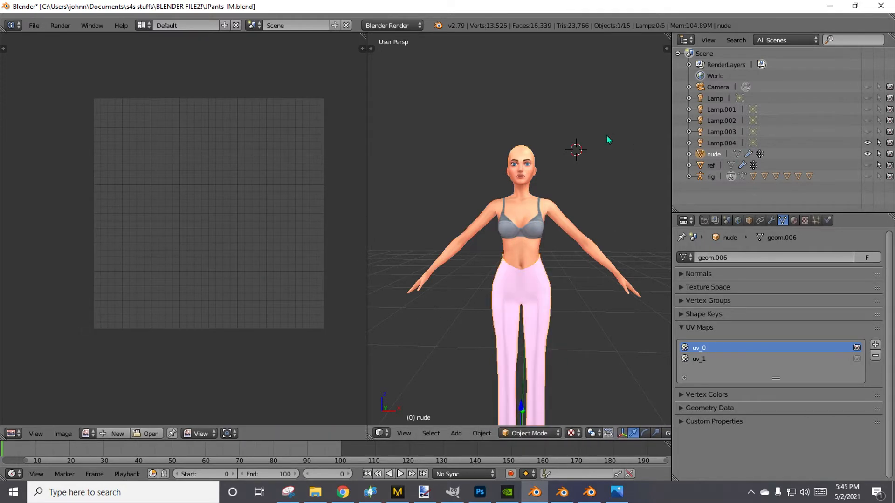
left_click(529, 434)
left_click(529, 407)
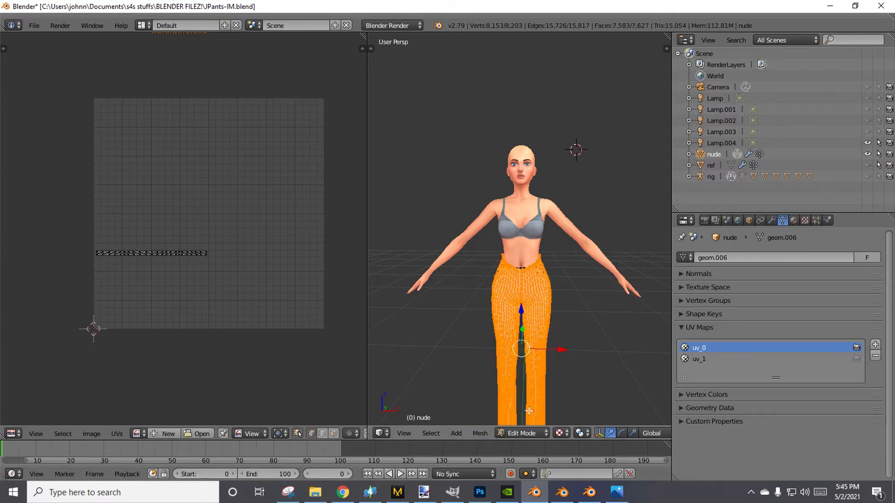
left_click(738, 156)
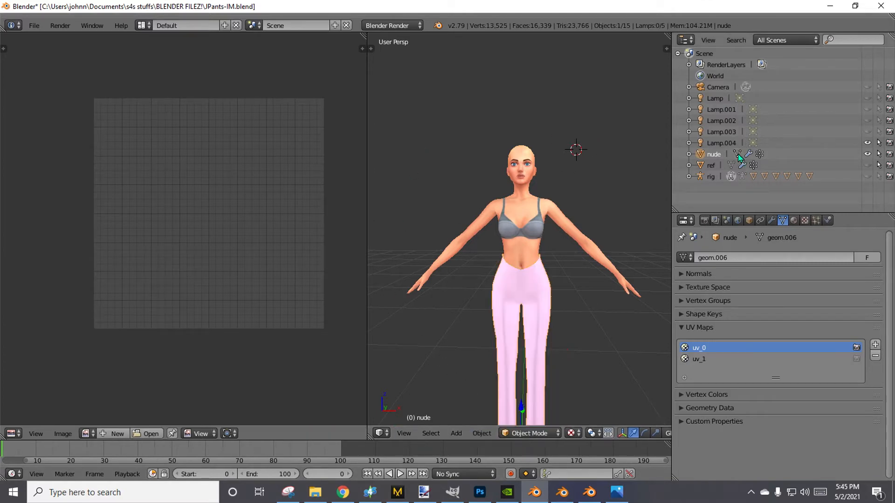
left_click(738, 156)
Select all vertices of the joined mesh so the UV layout includes both the pants islands and the waist strip.
scroll(561, 402, "up", 5)
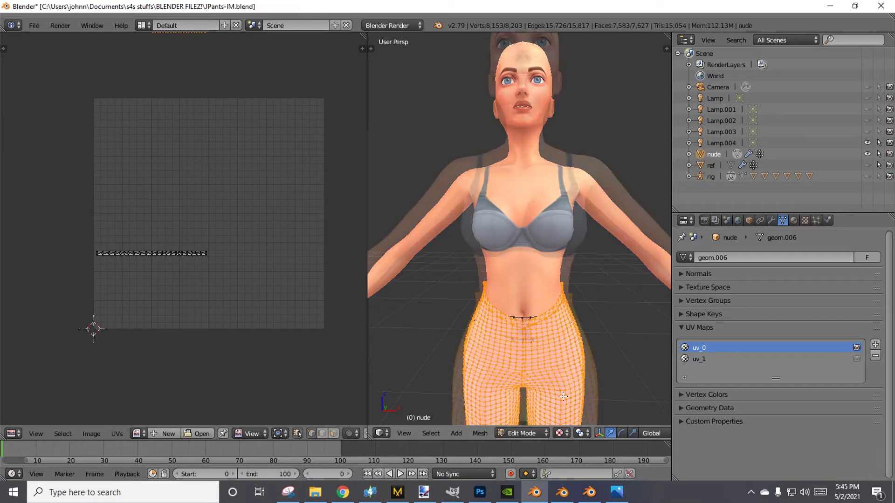
scroll(562, 402, "down", 3)
scroll(140, 258, "down", 5)
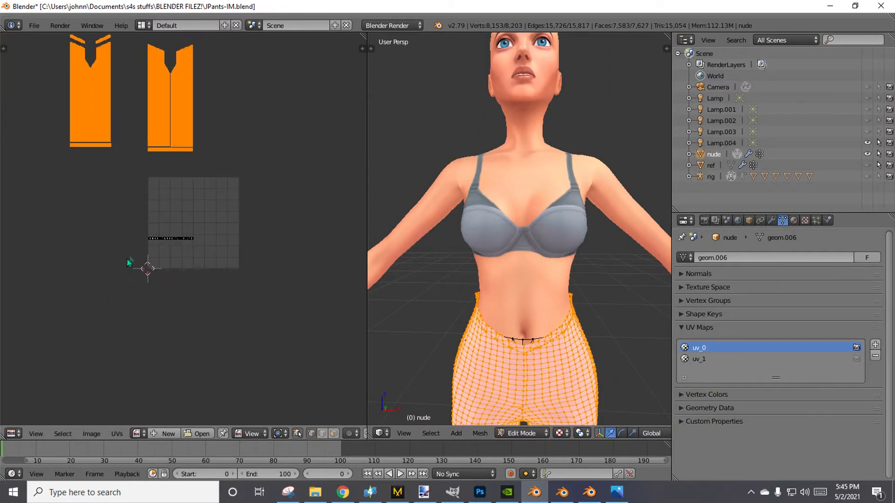
middle_click_drag(150, 233, 159, 277)
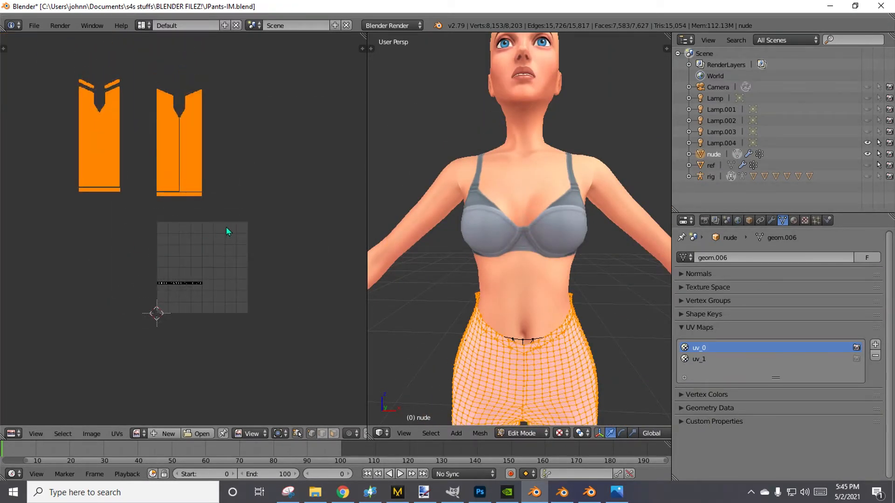
key("a")
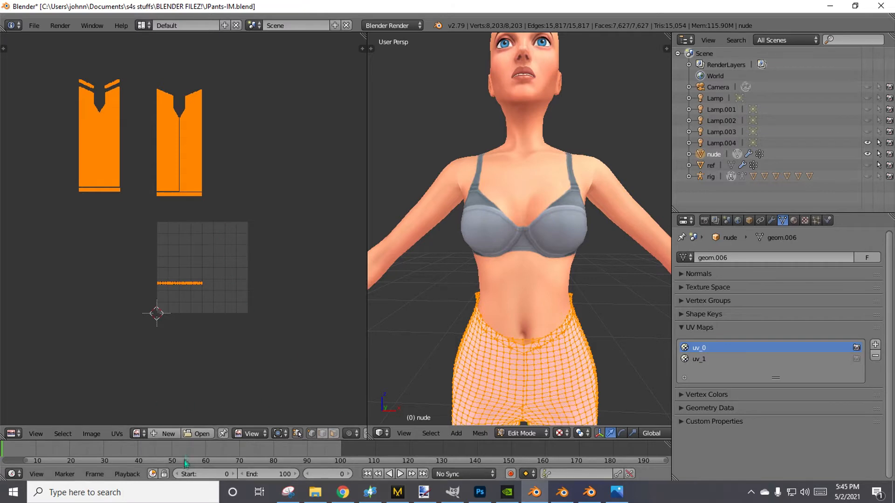
Open 02template.png from the thumbnails folder as the background image of the UV layout.
left_click(184, 435)
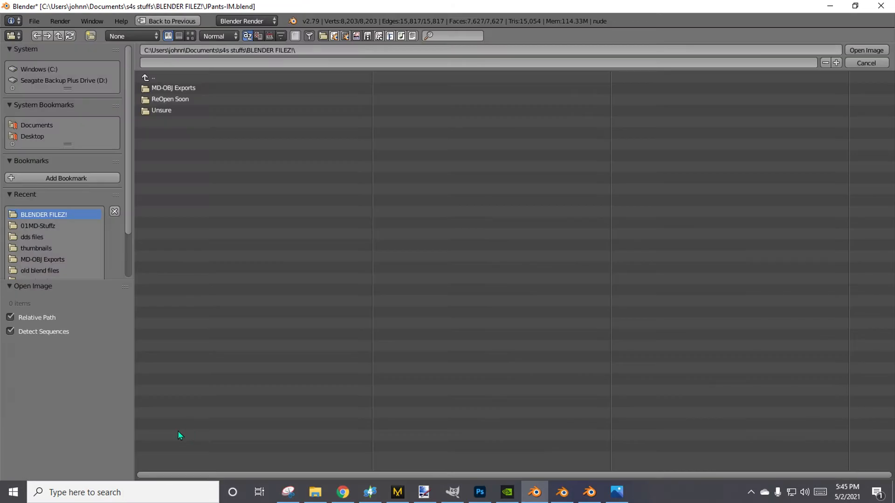
left_click(45, 248)
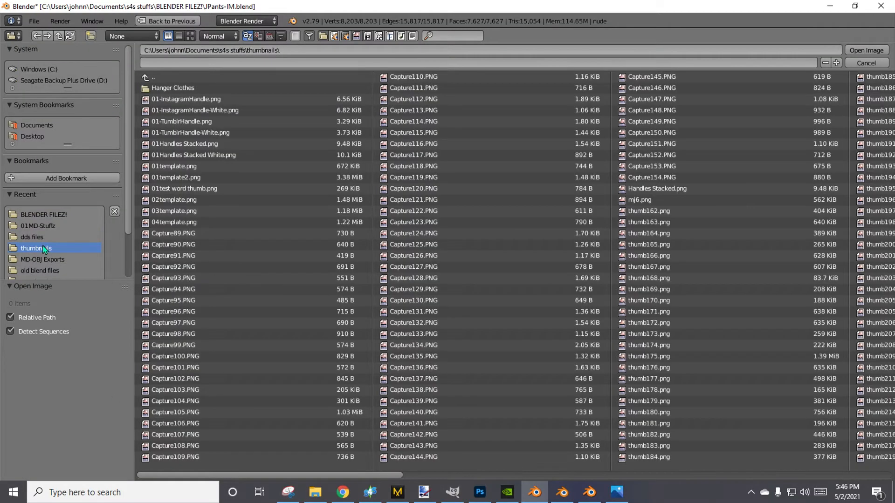
double_click(163, 201)
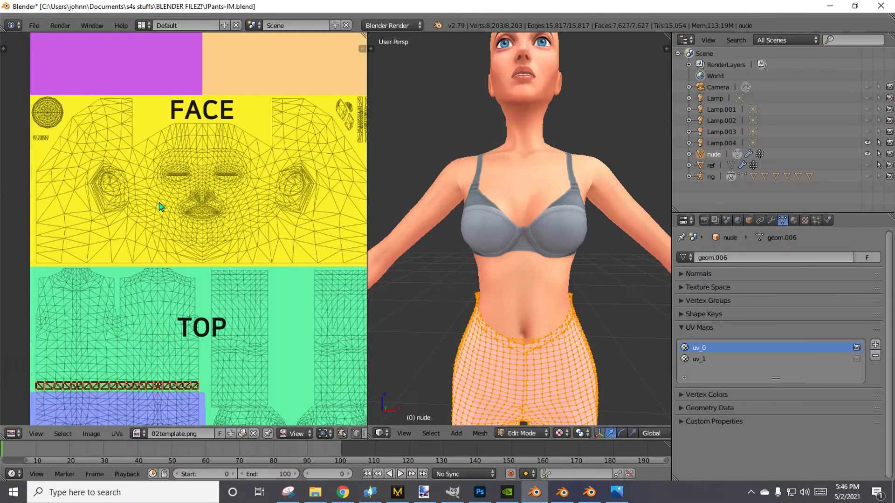
Examine the template's body regions and compare the pants UV islands' size and position with its BOTTOM area.
scroll(166, 229, "down", 5)
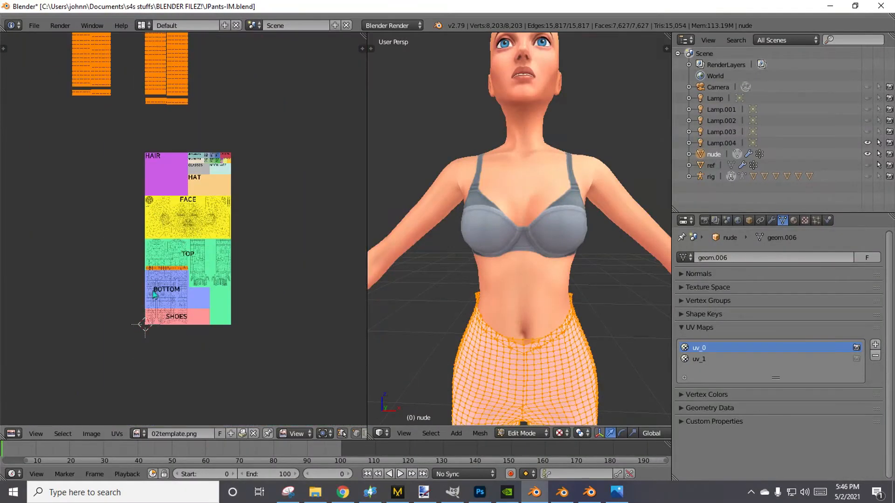
scroll(173, 160, "down", 1)
middle_click_drag(174, 160, 193, 240)
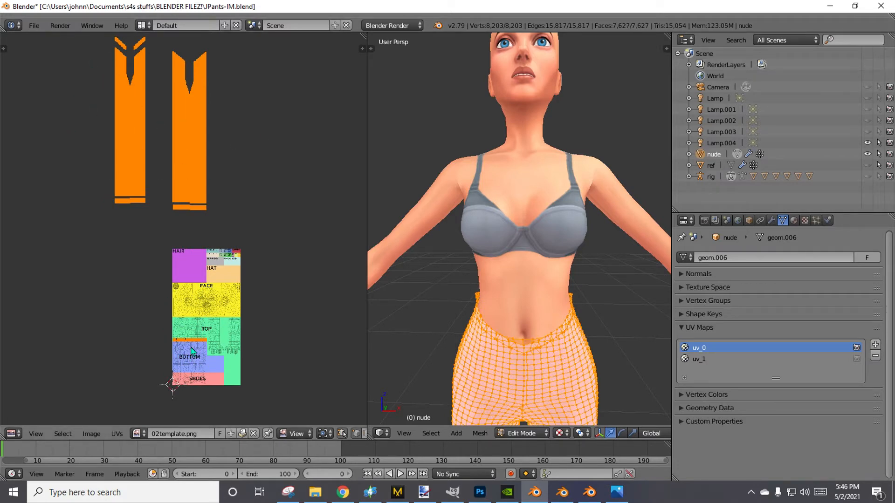
scroll(200, 357, "up", 3)
middle_click_drag(240, 386, 169, 177)
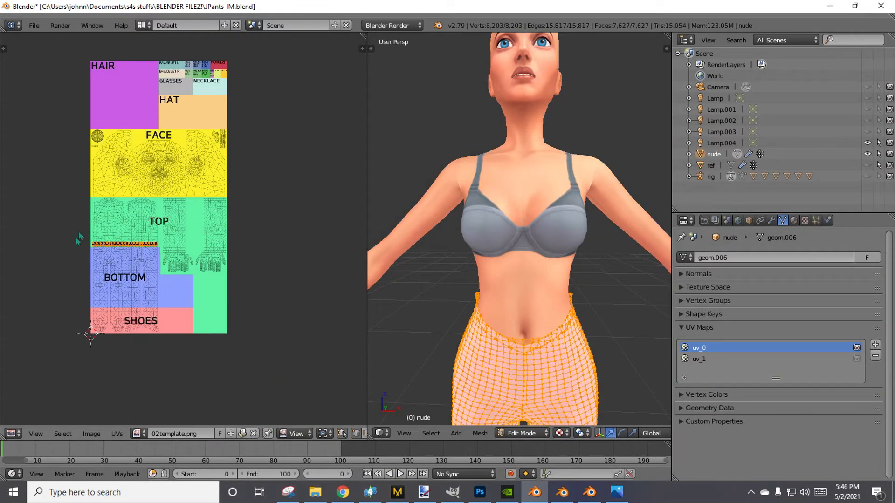
scroll(179, 359, "down", 1)
scroll(472, 345, "down", 2)
scroll(472, 345, "down", 1)
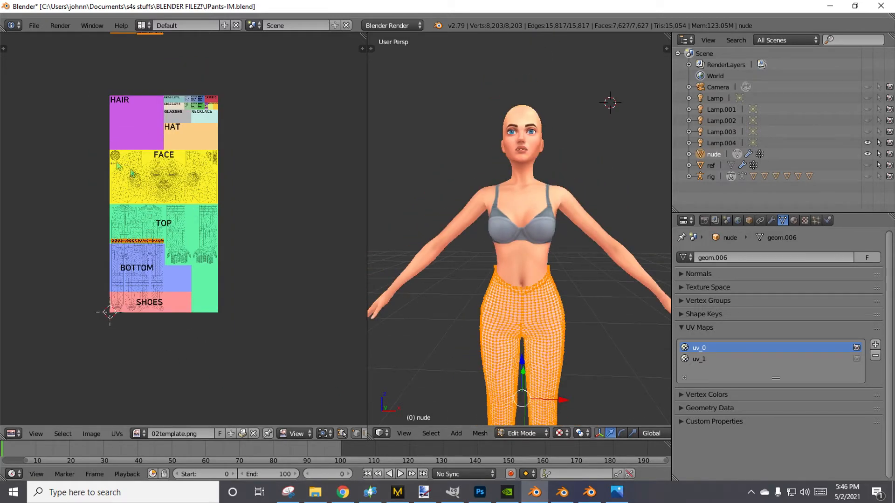
middle_click_drag(156, 146, 213, 254)
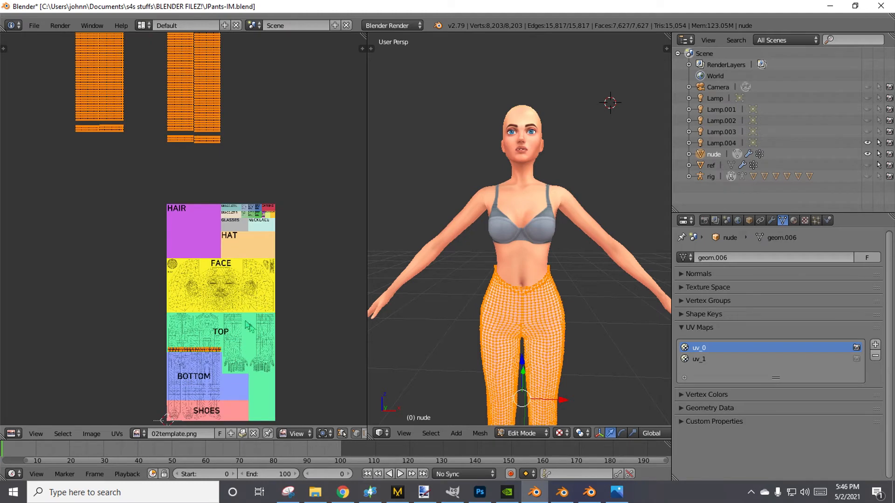
scroll(196, 283, "down", 3)
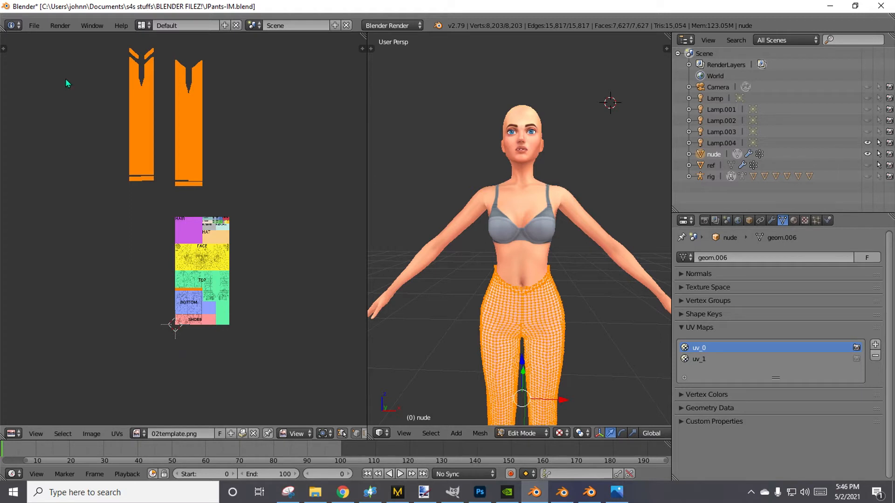
Clear the full UV selection and box-select only the pants UV islands above the template, leaving out the waist strip.
key("g")
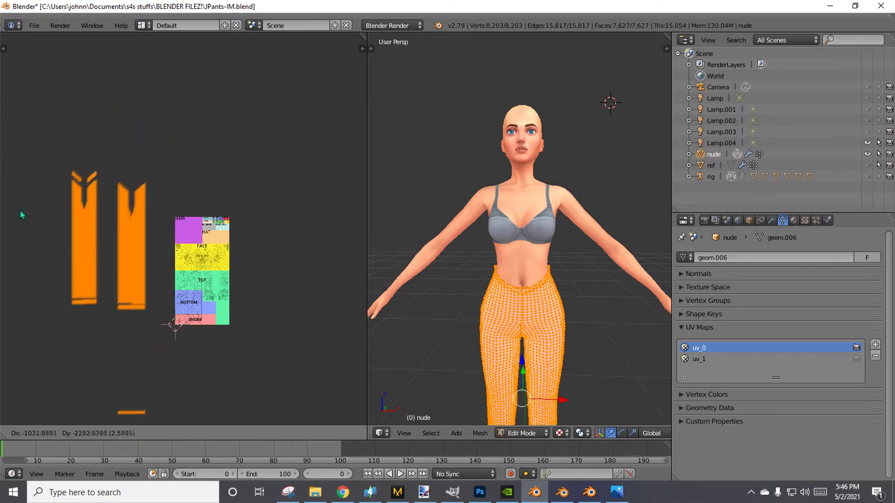
right_click(367, 202)
scroll(372, 204, "up", 4)
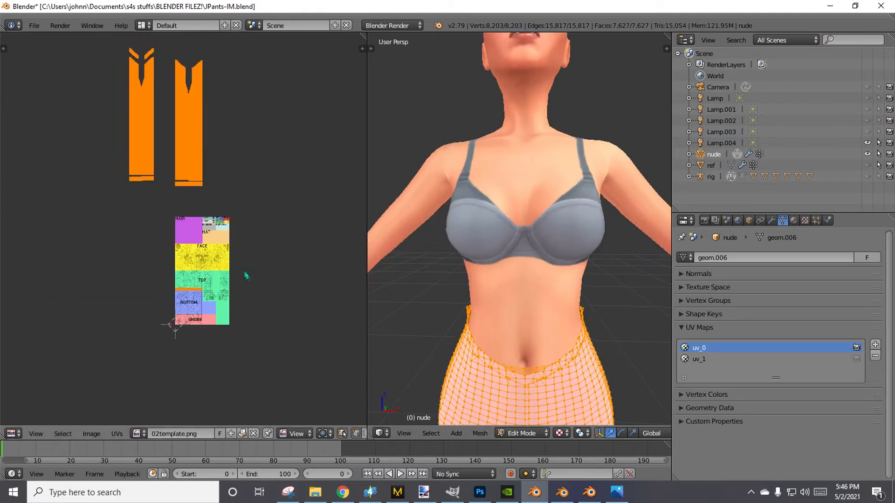
key("a")
scroll(168, 310, "down", 2)
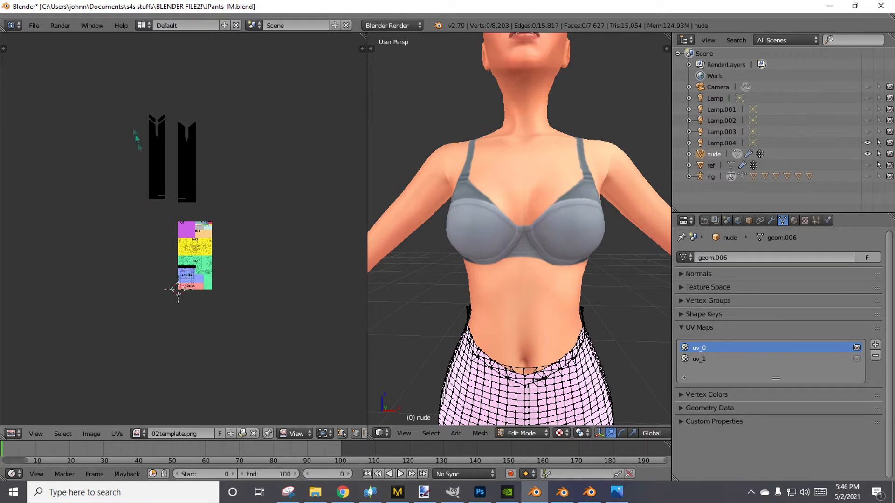
key("b")
left_click_drag(125, 91, 267, 219)
Move the pants UV islands beside the template, scale them down to about a fifth of their size, and shift them slightly lower.
scroll(254, 310, "down", 2)
middle_click_drag(254, 310, 279, 279)
scroll(290, 259, "up", 7)
middle_click_drag(347, 68, 241, 213)
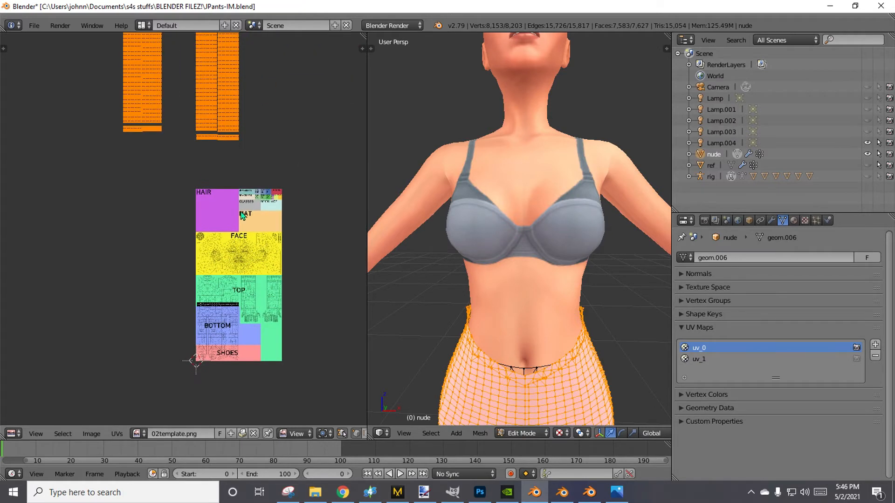
key("g")
left_click(225, 113)
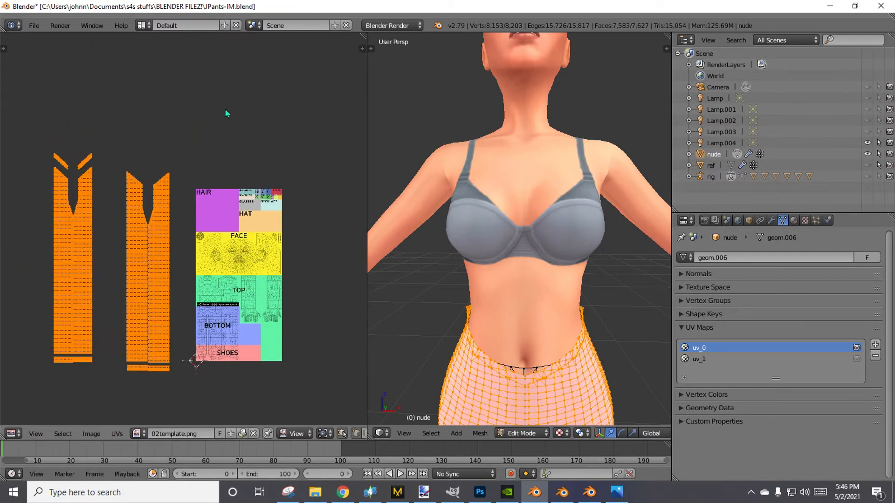
key("s")
left_click(140, 282)
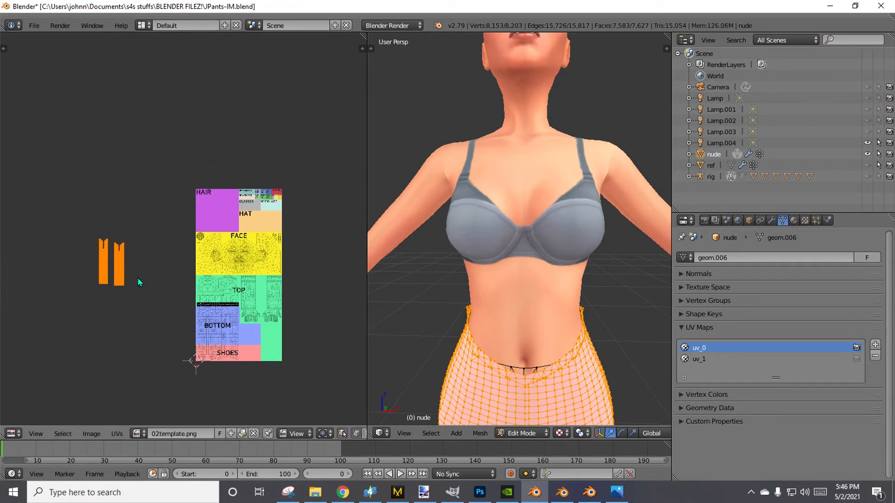
key("g")
left_click(134, 332)
Select both hem strips below the first pants UV island and move them up along Y to meet the leg panels.
scroll(132, 329, "up", 6)
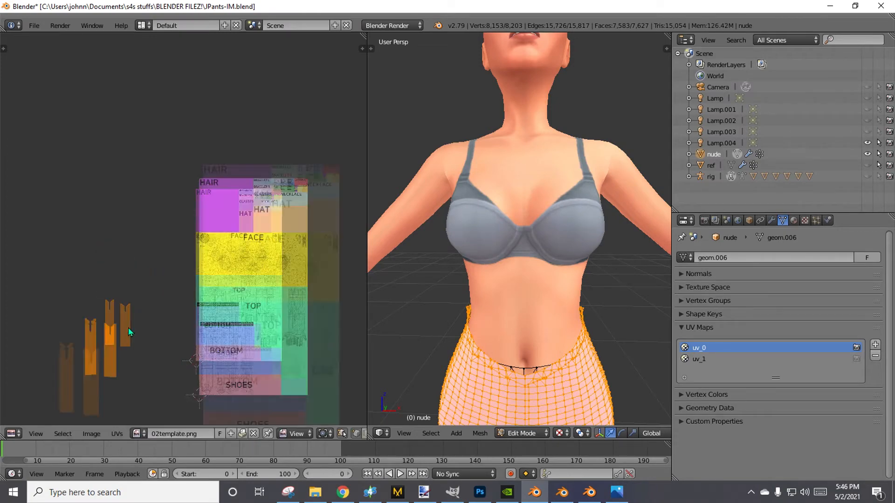
middle_click_drag(133, 328, 359, 56)
scroll(122, 389, "down", 2)
middle_click_drag(122, 387, 154, 273)
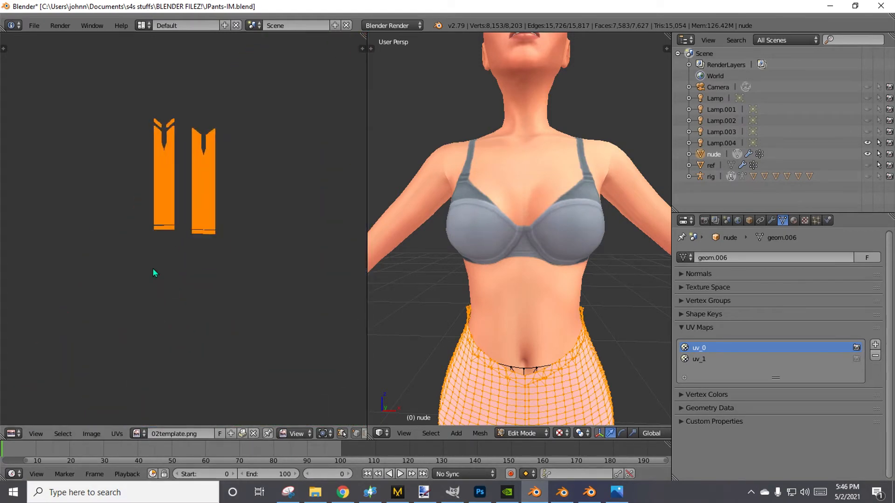
scroll(190, 256, "up", 4)
scroll(193, 258, "up", 3)
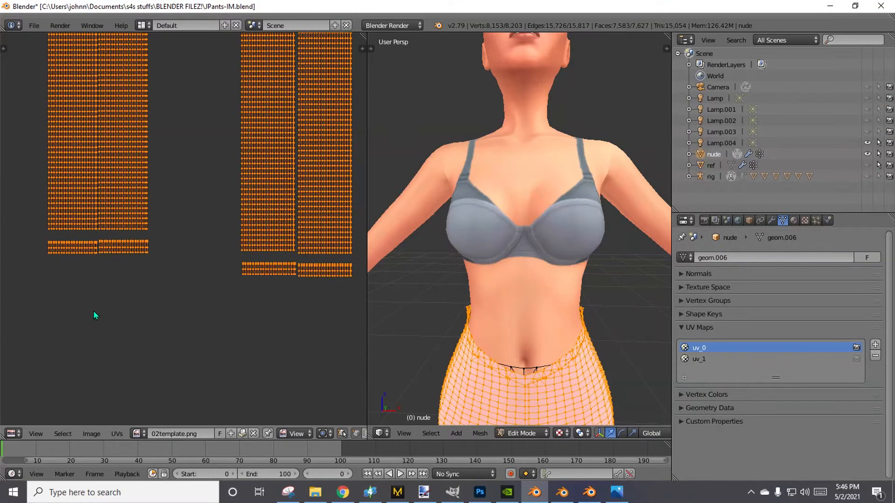
scroll(175, 283, "up", 3)
middle_click_drag(189, 205, 280, 407)
scroll(122, 329, "down", 2)
key("a")
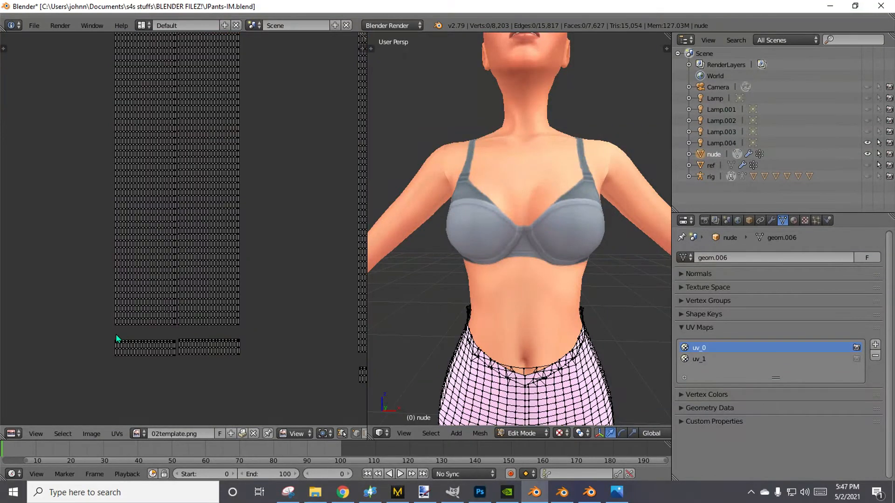
key("b")
left_click_drag(105, 330, 272, 379)
key("s")
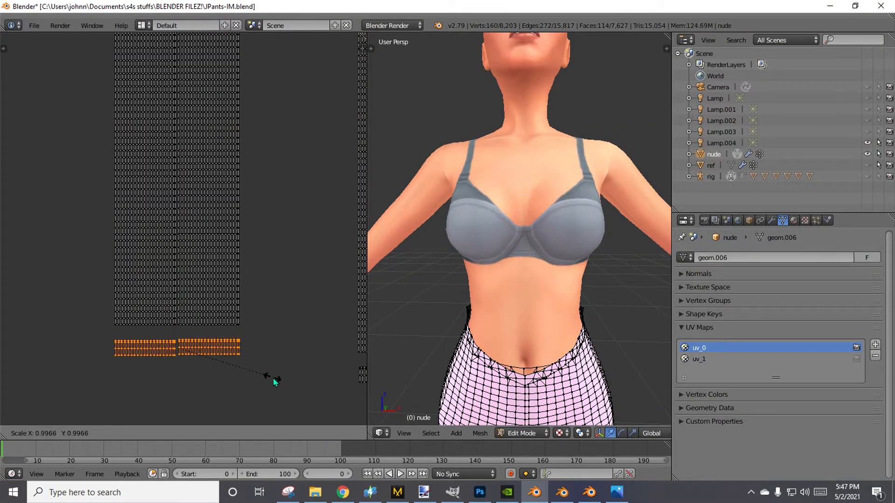
key("y")
left_click(272, 375)
key("g")
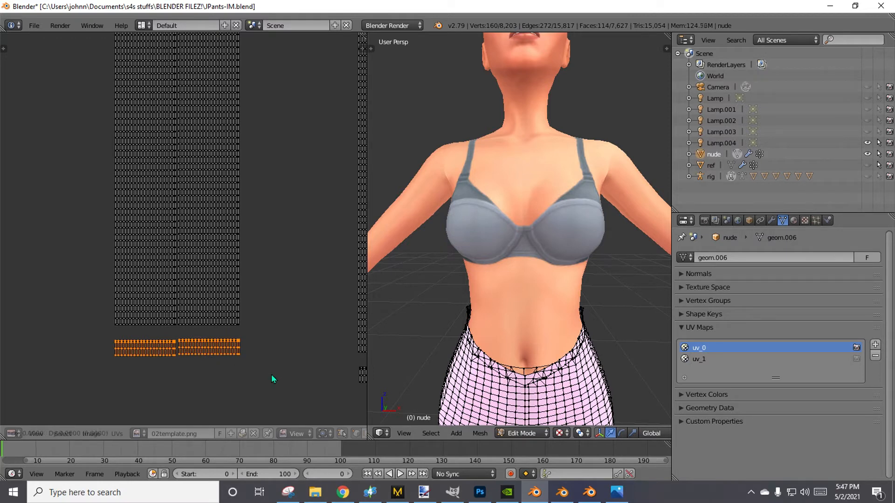
key("y")
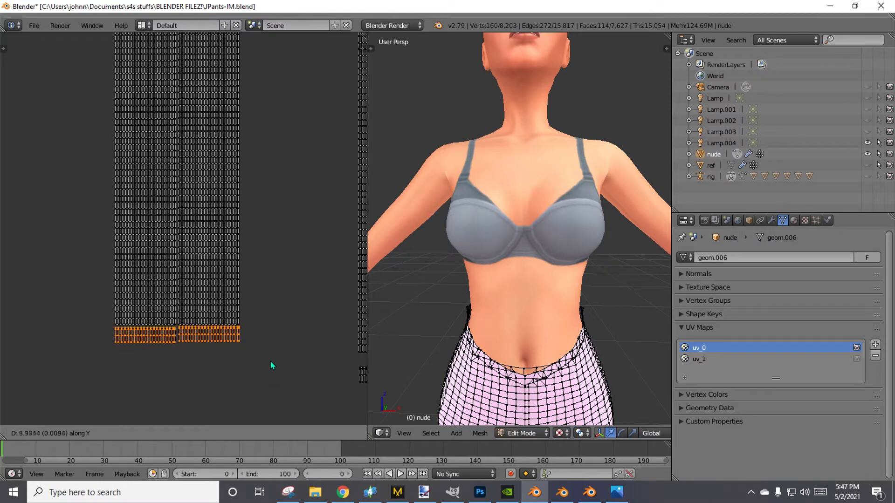
left_click(270, 363)
Select only the left hem strip of the first pants island and nudge it up along Y, level with its neighbour.
scroll(230, 379, "up", 4)
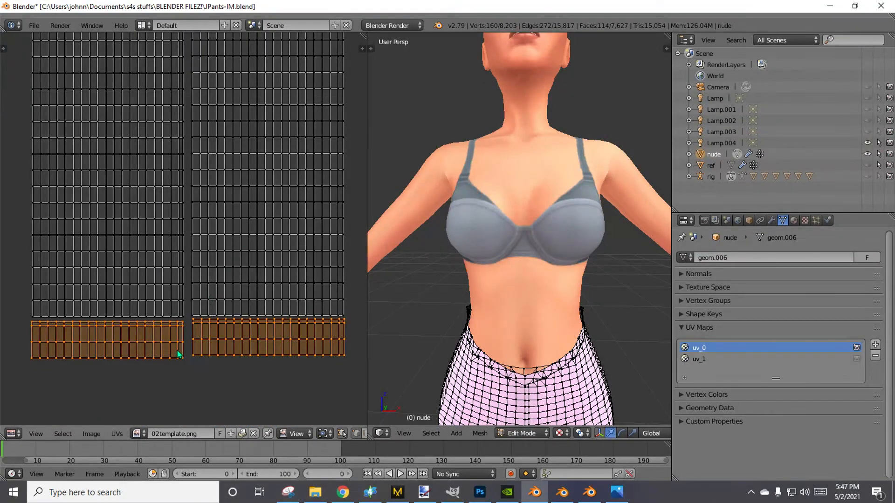
key("a")
key("b")
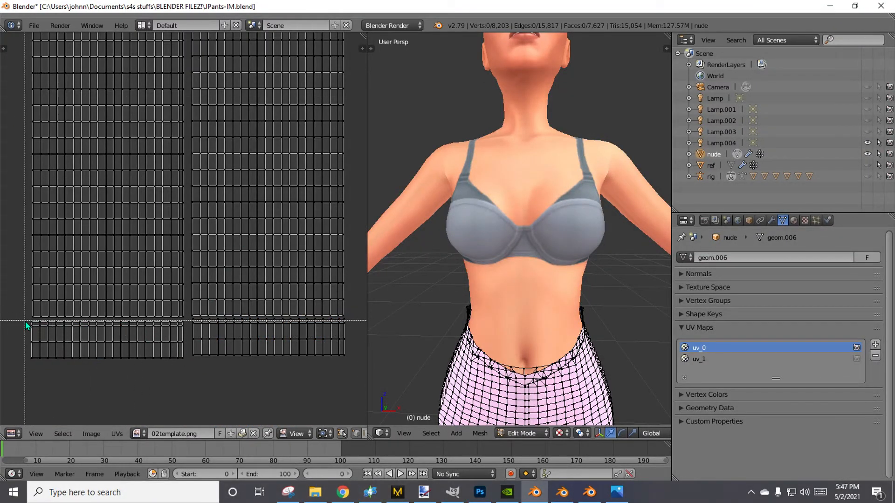
left_click_drag(26, 320, 191, 402)
key("g")
key("y")
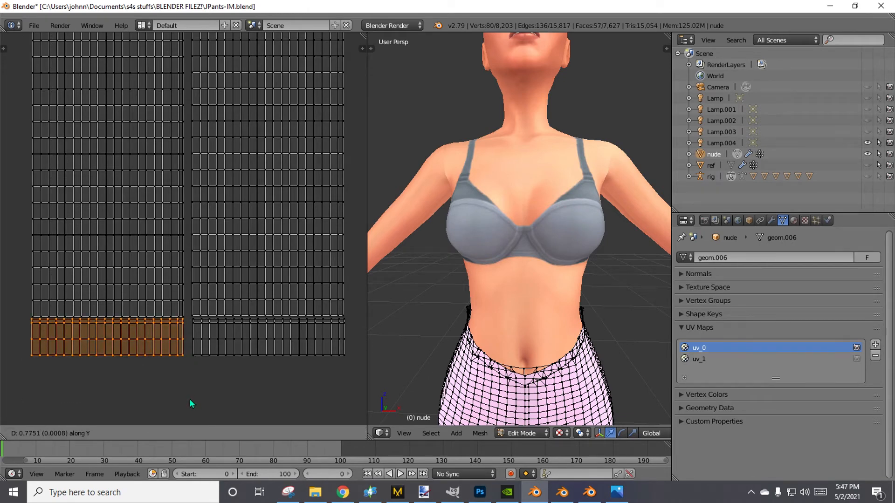
left_click(191, 402)
key("a")
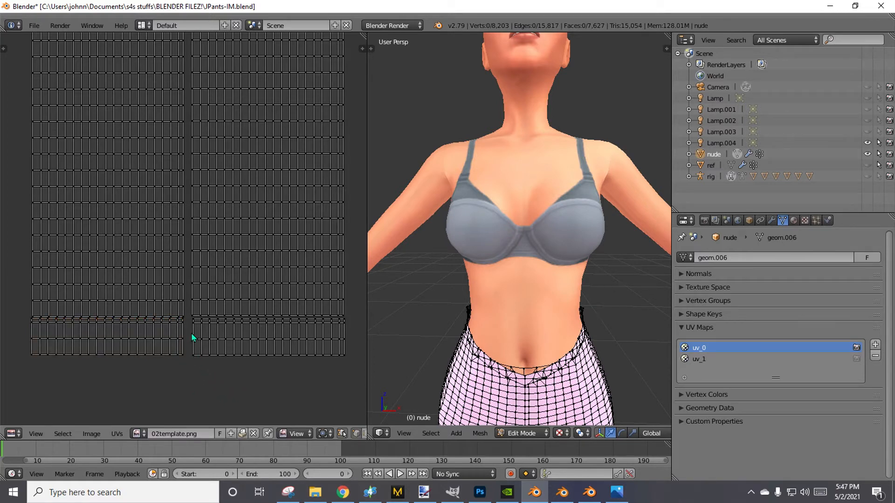
key("b")
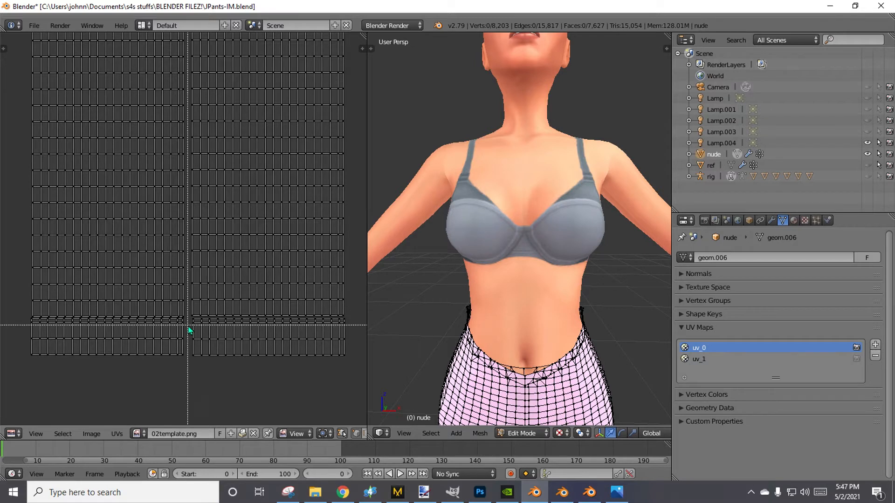
left_click_drag(182, 318, 350, 392)
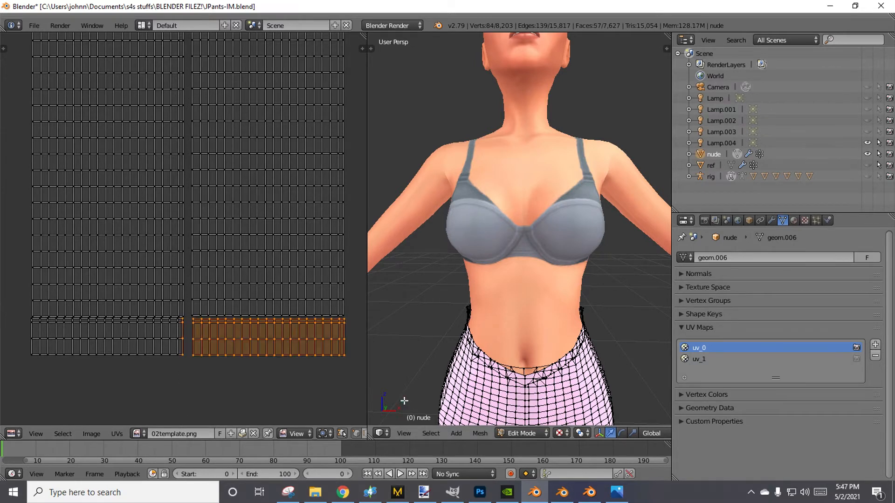
key("g")
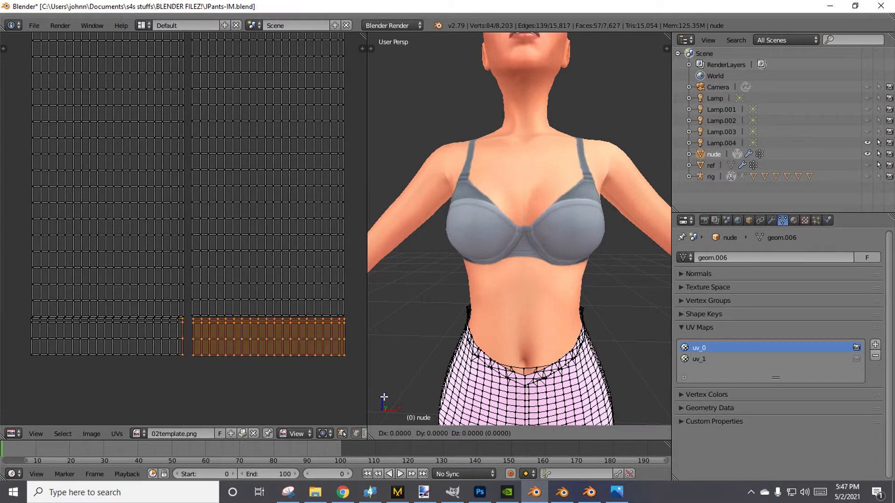
key("x")
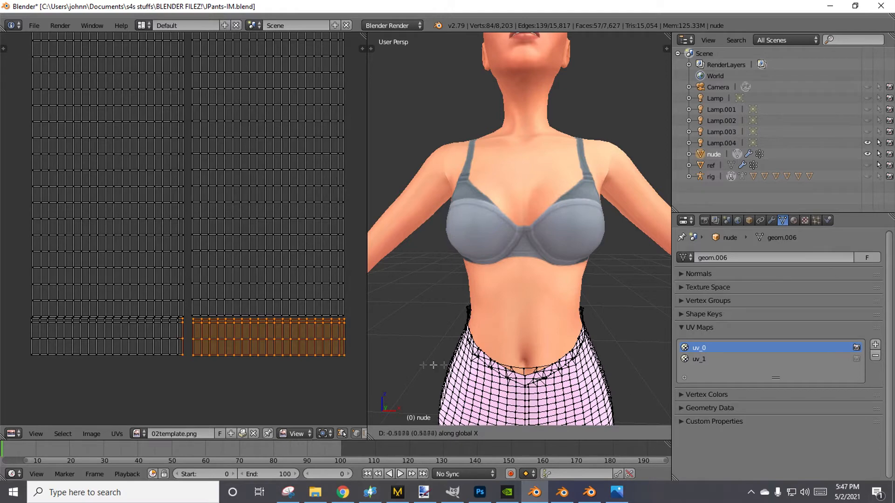
right_click(398, 363)
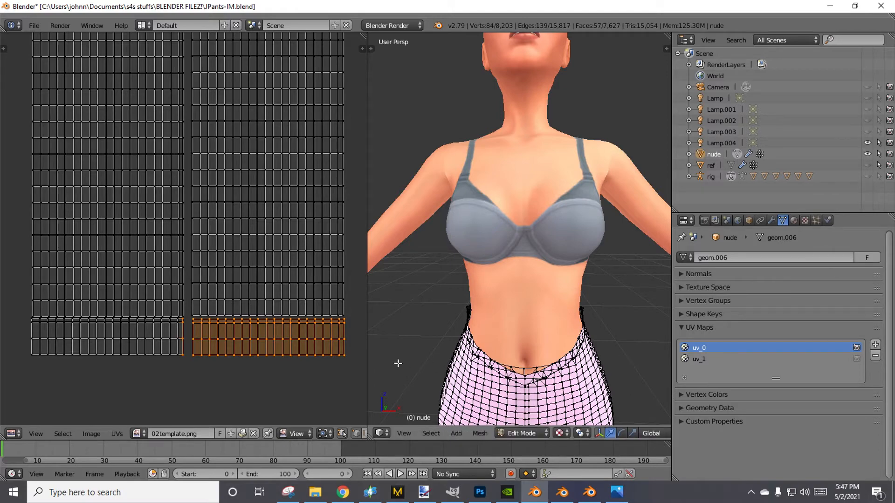
right_click(283, 340)
Try to box-select the two slanted waist strips above the first pants UV island.
scroll(273, 372, "down", 3)
scroll(221, 193, "up", 5)
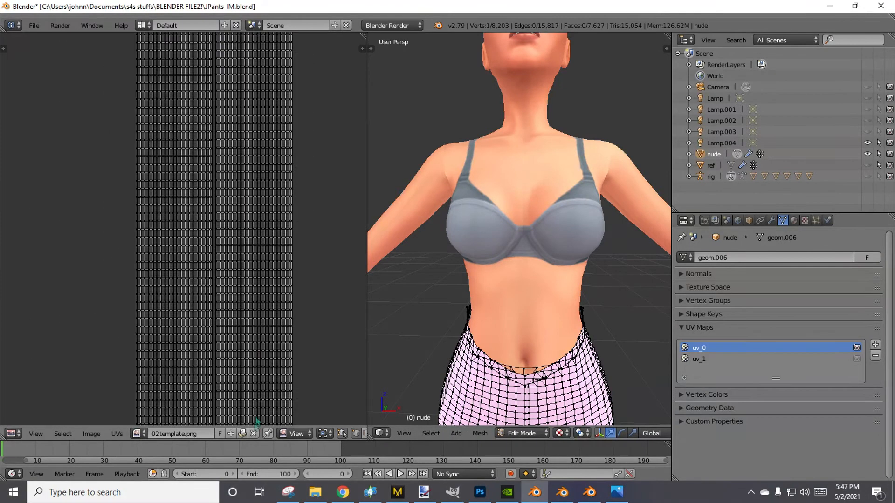
scroll(203, 179, "down", 1)
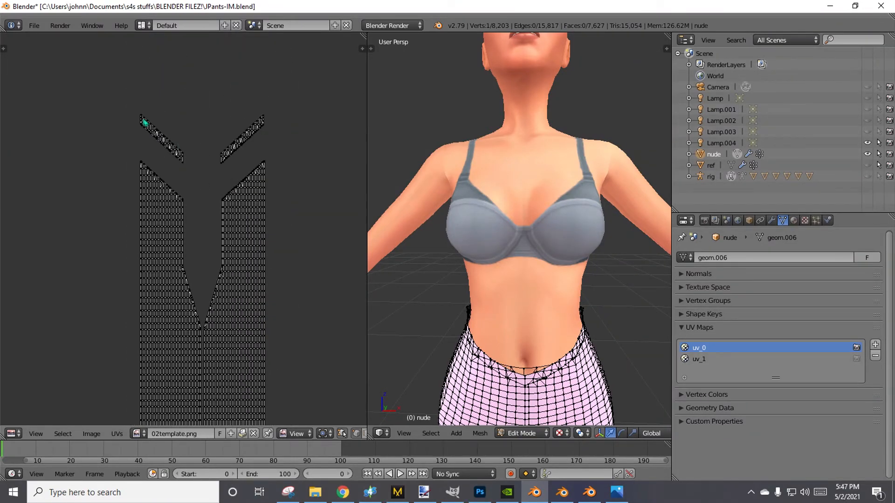
key("b")
left_click_drag(120, 106, 294, 167)
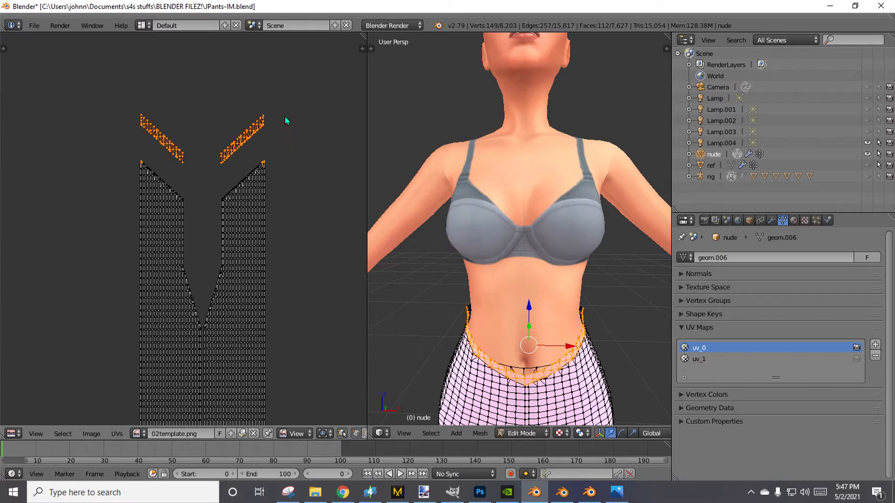
key("a")
key("b")
left_click_drag(128, 77, 290, 161)
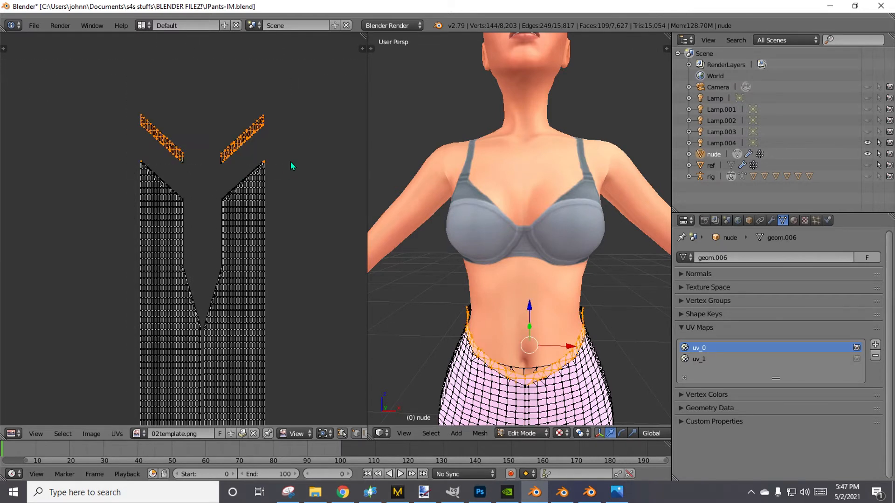
right_click(249, 163)
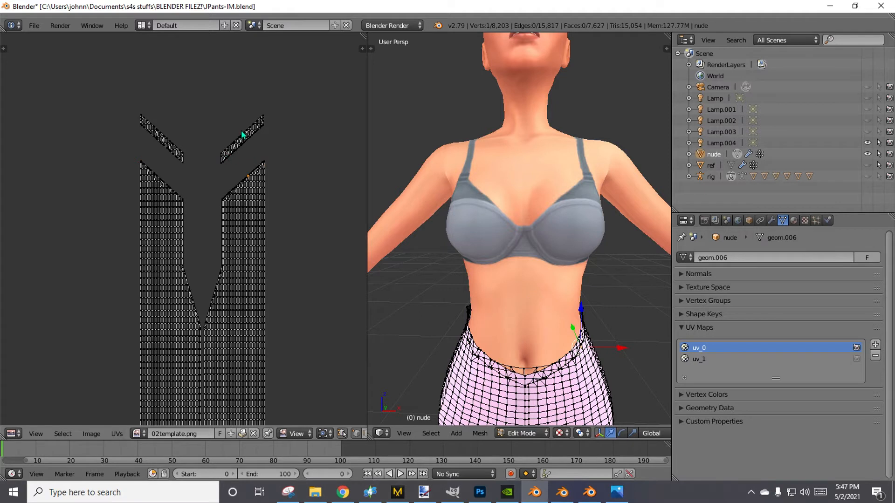
Circle-select the two slanted waist strips and move them down along Y onto the first pants island's upper edge.
key("a")
key("c")
mouse_move(235, 134)
left_mouse_down()
mouse_move(226, 150)
mouse_move(271, 120)
mouse_move(190, 154)
mouse_move(144, 123)
left_mouse_up()
right_click(142, 120)
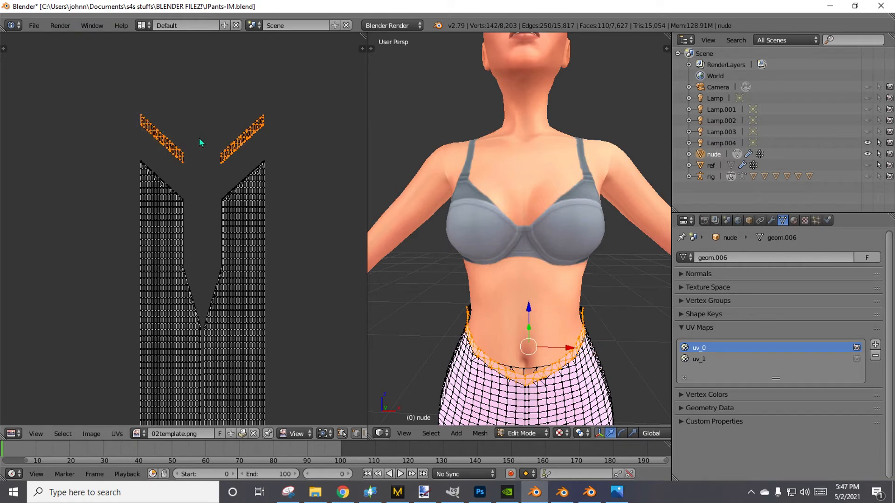
key("g")
key("y")
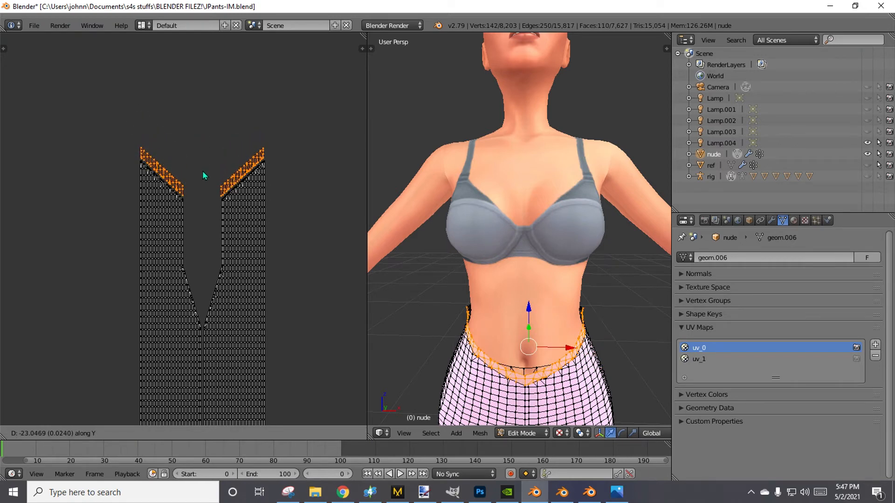
left_click(204, 178)
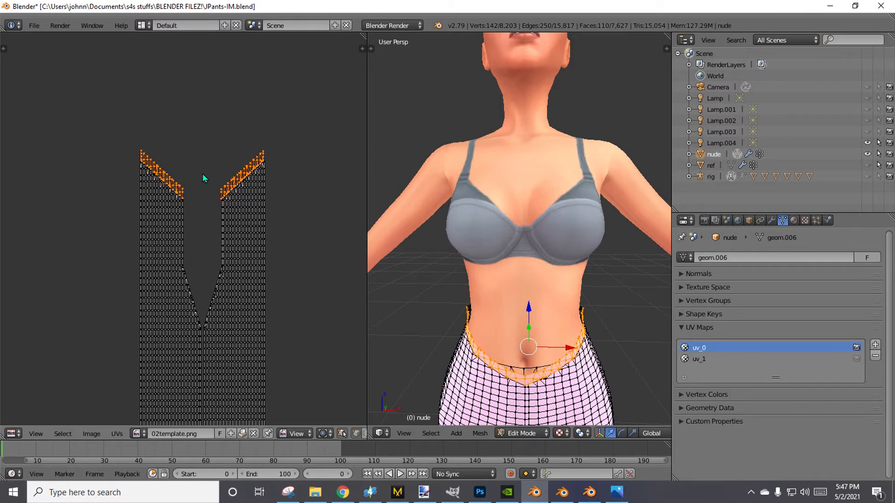
Clear the UV selection and inspect the second pants island for pieces detached from its waist and hem.
scroll(320, 239, "down", 3)
middle_click_drag(314, 240, 183, 133)
scroll(222, 237, "down", 4)
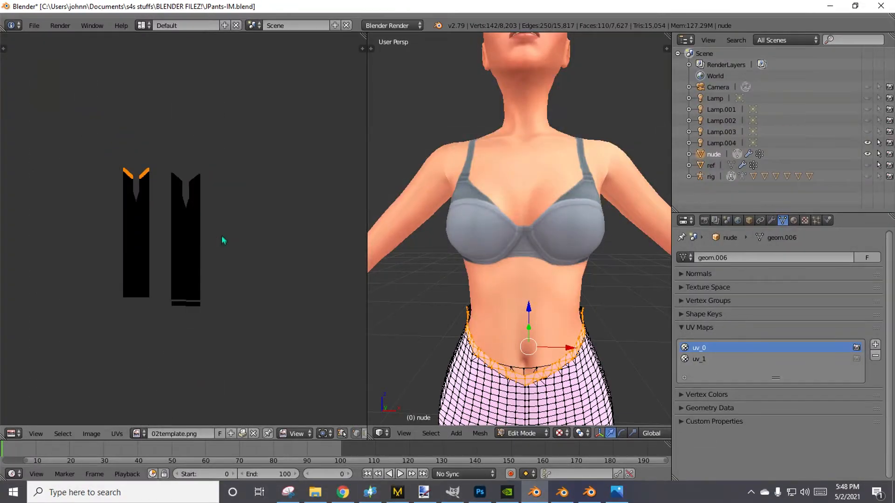
scroll(247, 259, "up", 3)
key("a")
scroll(249, 256, "up", 5)
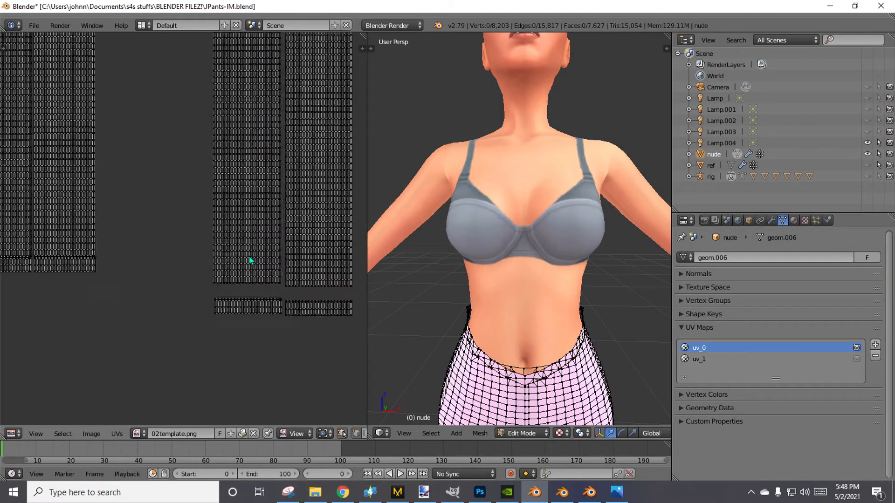
middle_click_drag(289, 297, 192, 256)
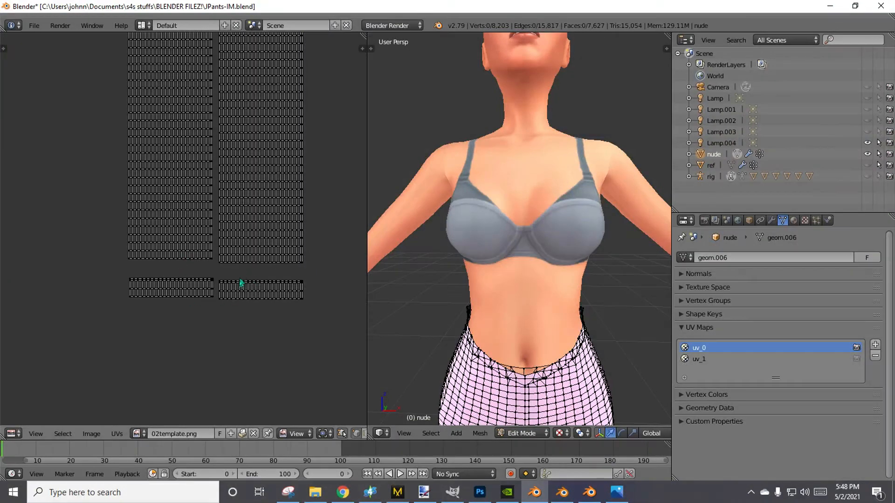
scroll(241, 283, "down", 4)
middle_click_drag(254, 181, 295, 348)
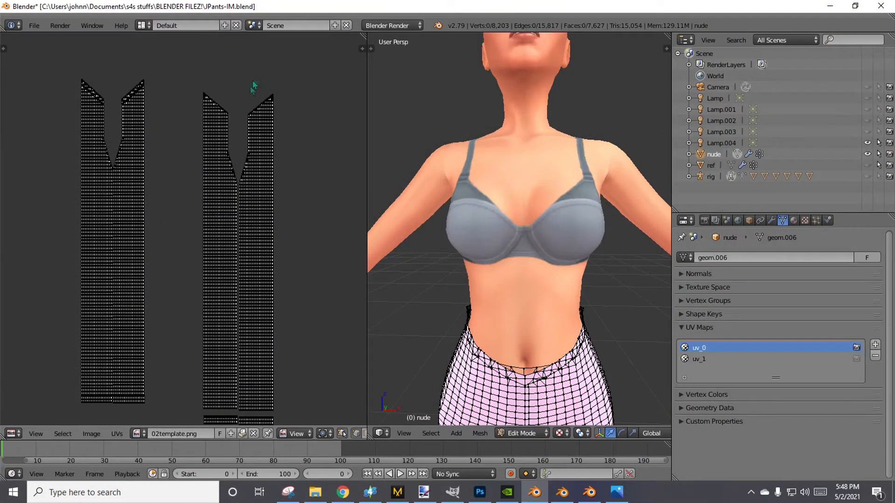
scroll(256, 163, "down", 4)
scroll(242, 266, "up", 7)
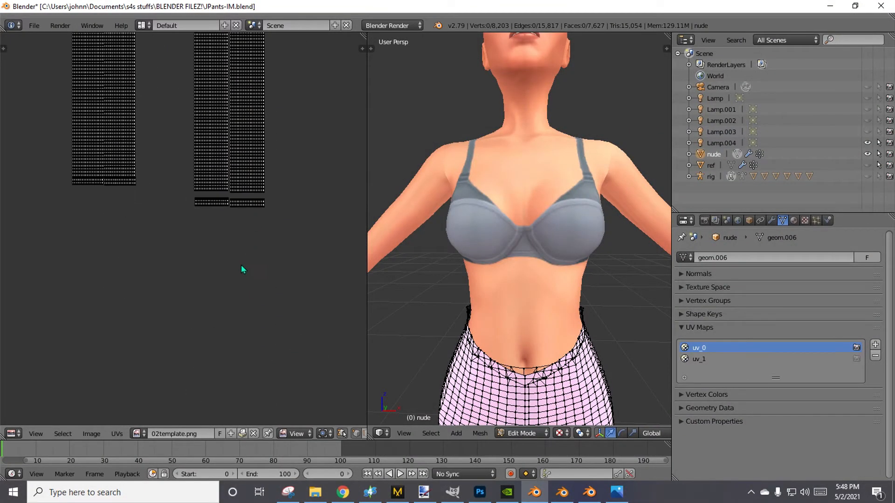
middle_click_drag(234, 269, 195, 312)
scroll(195, 312, "up", 2)
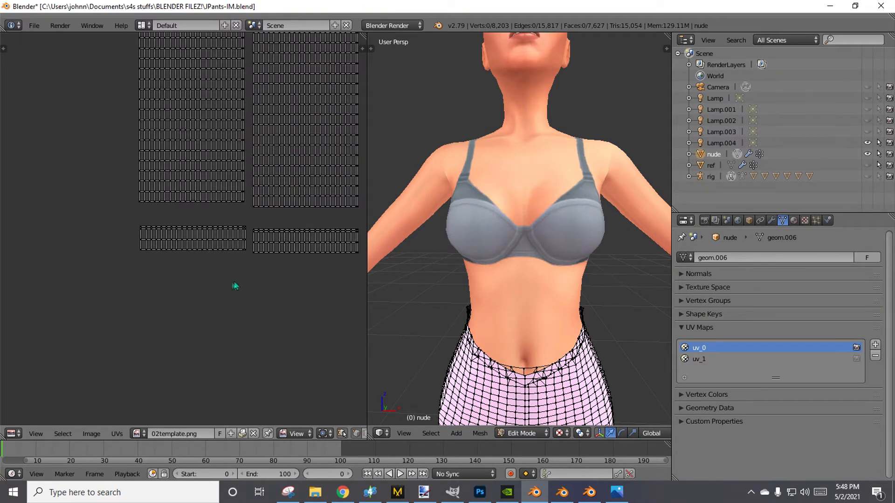
key("b")
left_click_drag(125, 216, 246, 312)
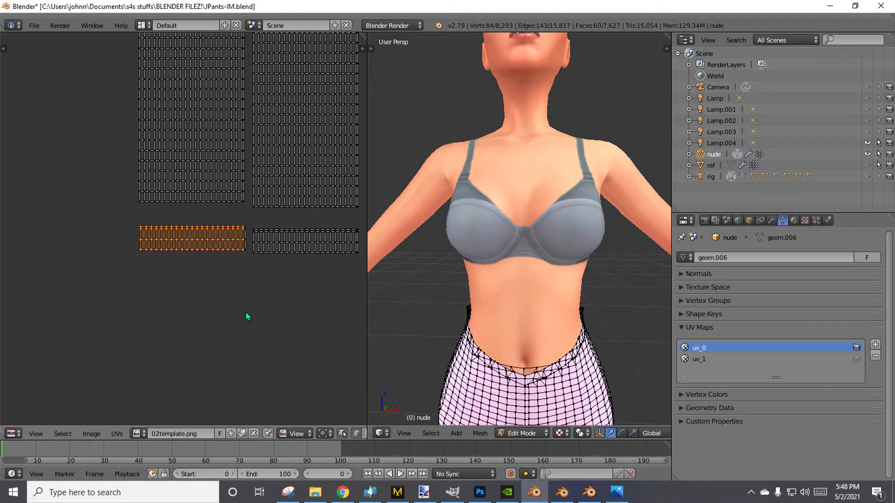
key("g")
right_click(245, 294)
left_click(243, 261)
right_click(243, 265)
Circle-select the second island's left hem strip, move it up along Y against the leg panel, and align it along X.
key("a")
key("c")
mouse_move(142, 238)
left_mouse_down()
mouse_move(193, 247)
mouse_move(236, 238)
mouse_move(237, 251)
mouse_move(195, 241)
left_mouse_up()
right_click(196, 240)
key("g")
key("y")
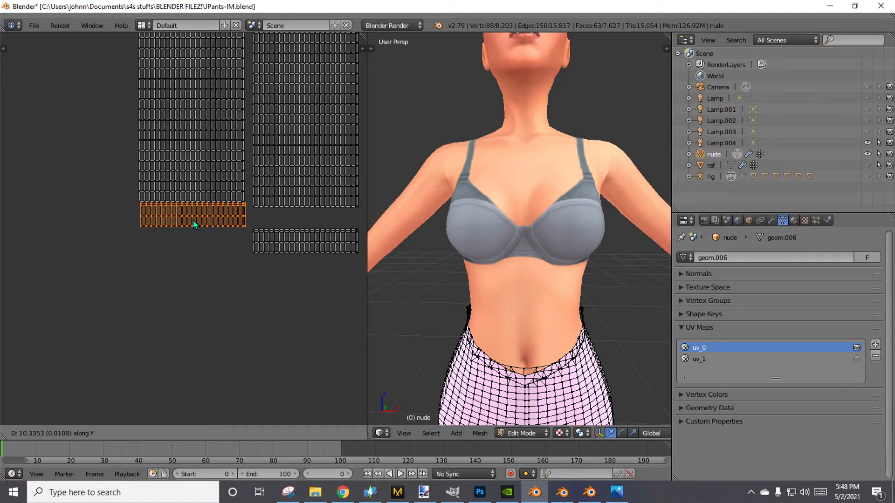
key("x")
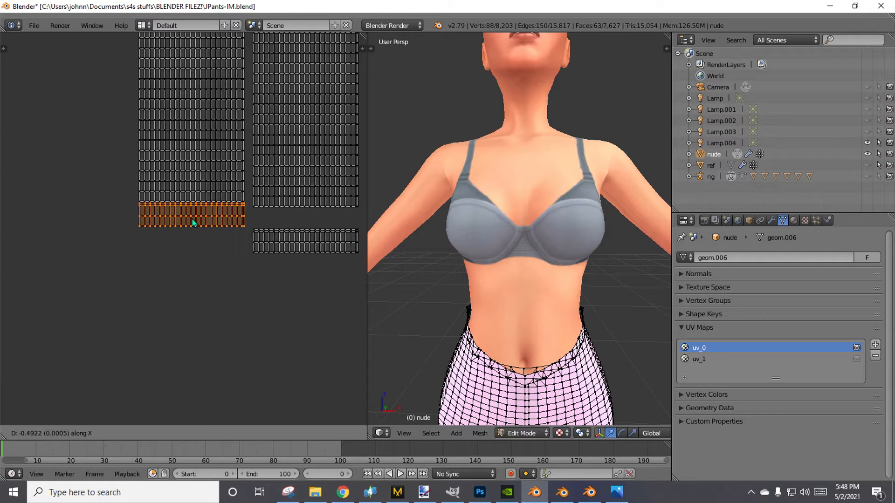
left_click(192, 218)
Box-select the second island's right hem strip and move it up along Y against the bottom of its leg panel.
key("a")
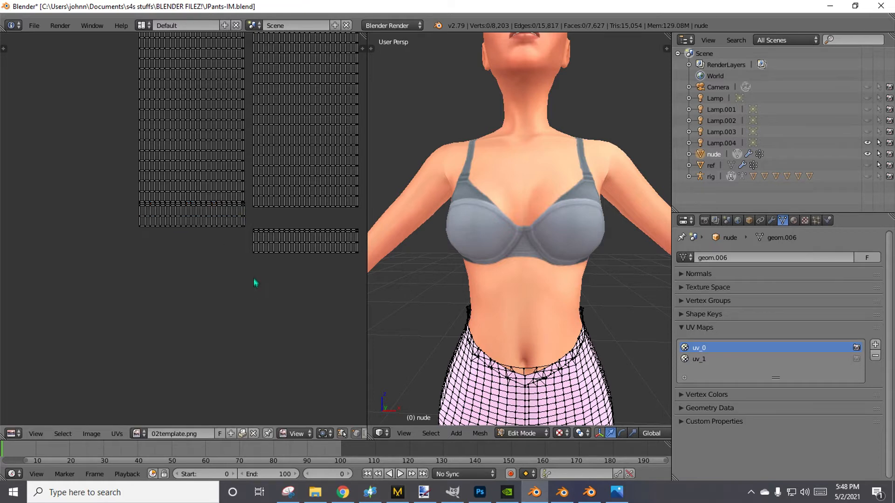
key("b")
left_click_drag(249, 229, 374, 313)
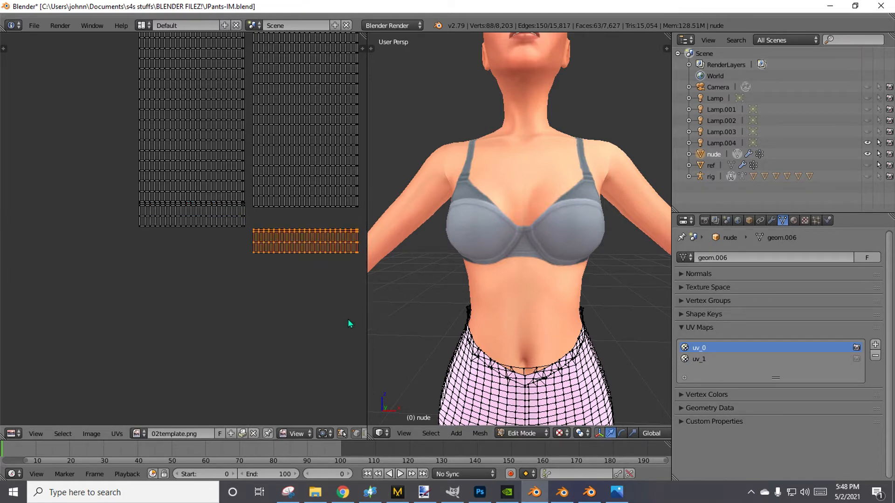
key("g")
key("y")
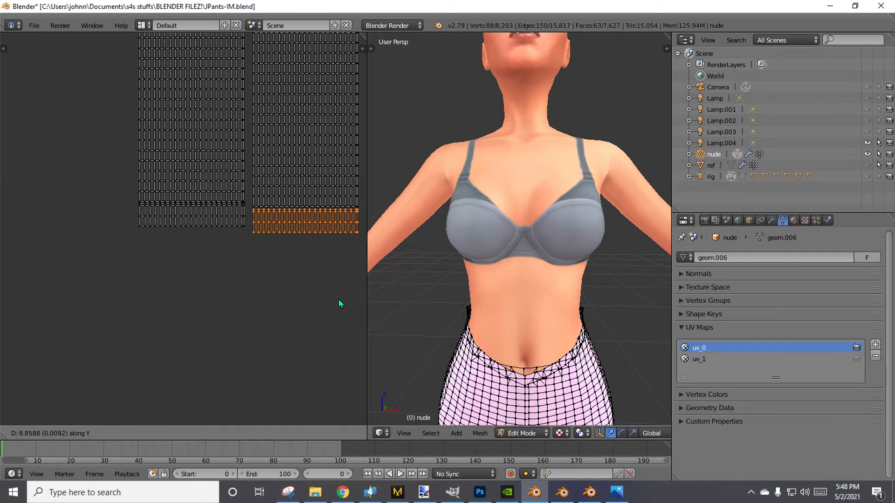
left_click(338, 297)
left_click(326, 305)
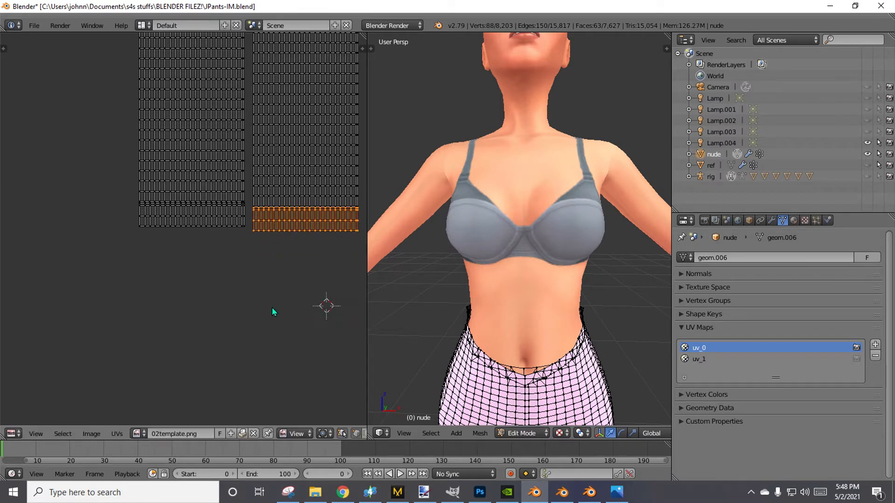
key("a")
Box-select the second island's whole right leg panel and move it up slightly along Y to level it with the left panel.
scroll(274, 298, "down", 1)
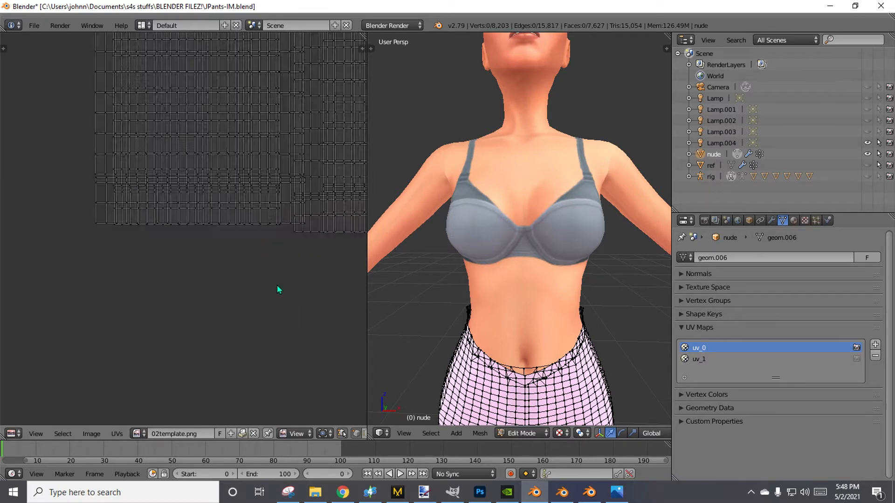
scroll(276, 322, "down", 5)
middle_click_drag(280, 204, 285, 313)
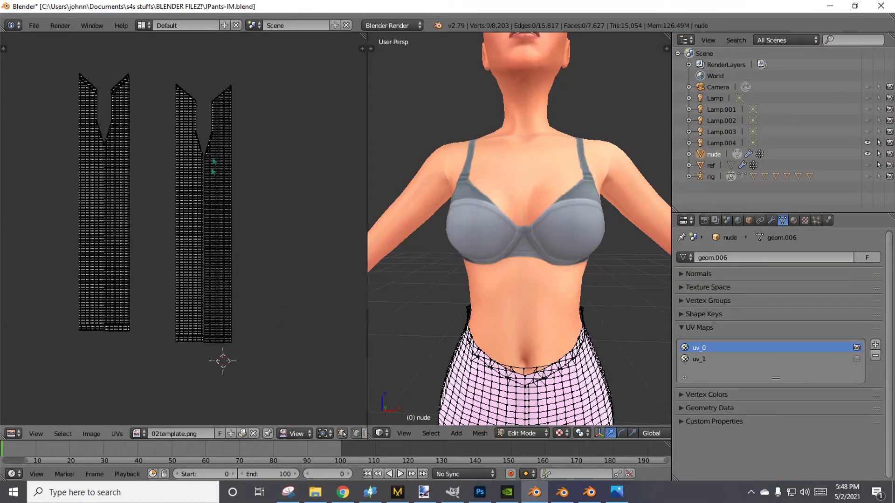
scroll(212, 166, "up", 4)
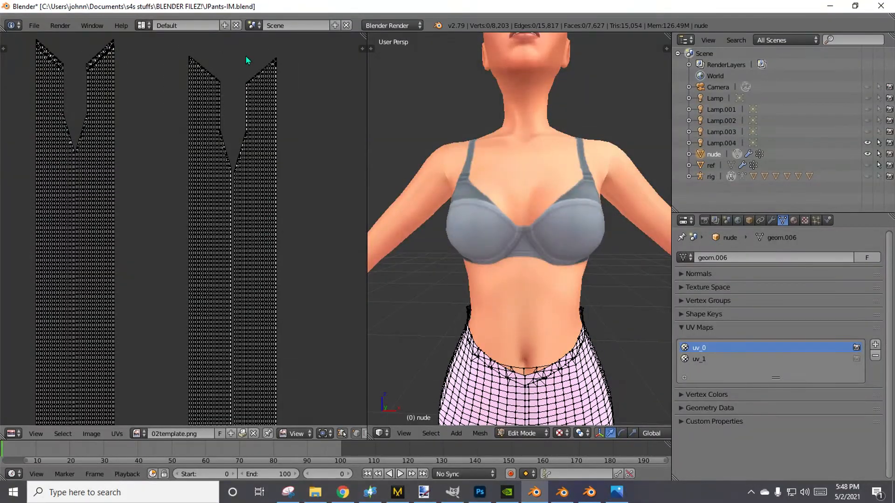
key("b")
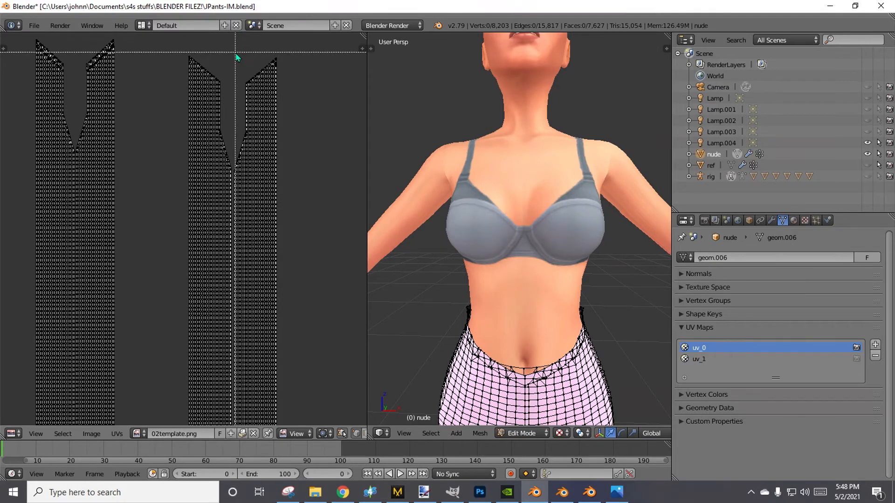
left_click_drag(234, 52, 313, 422)
scroll(253, 345, "down", 2)
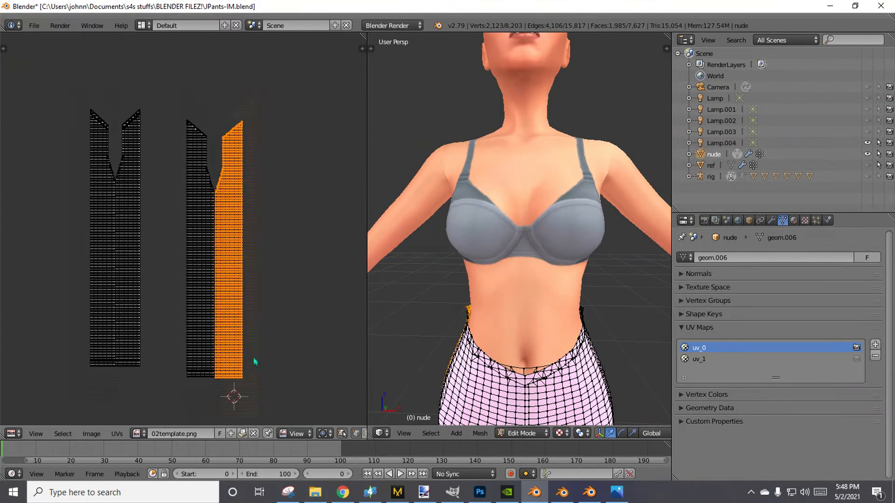
scroll(252, 343, "up", 6)
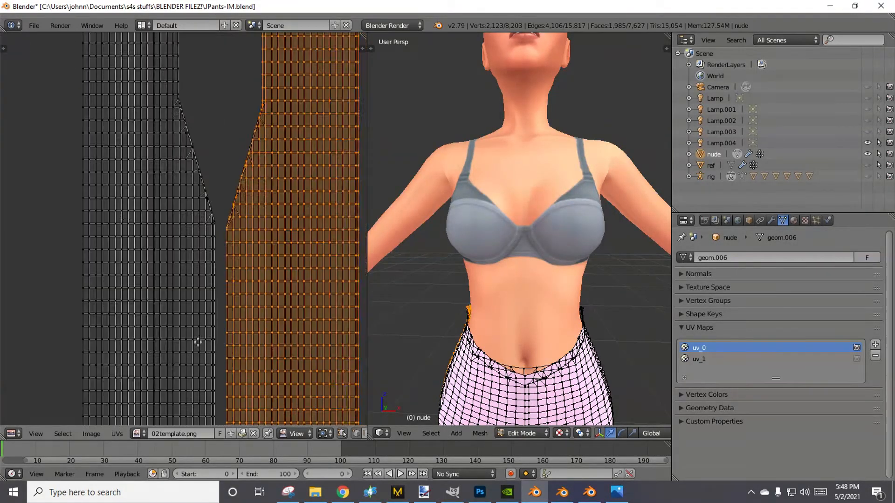
middle_click_drag(252, 188, 242, 388)
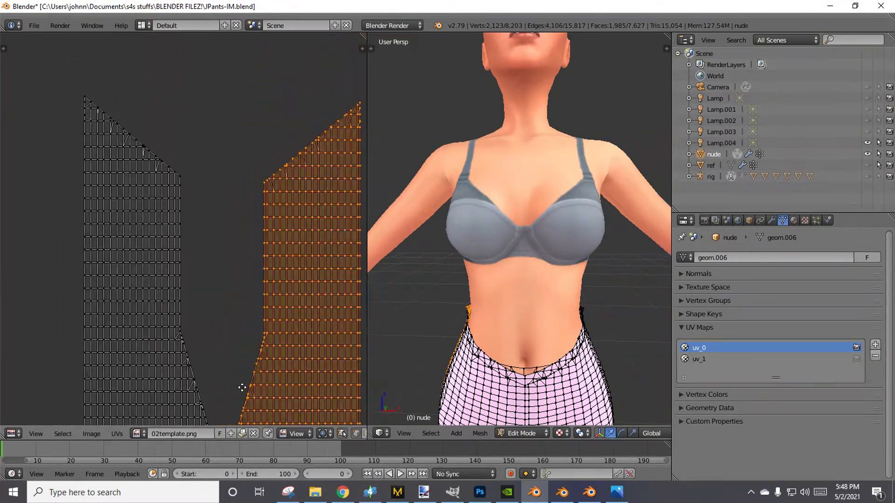
key("g")
key("y")
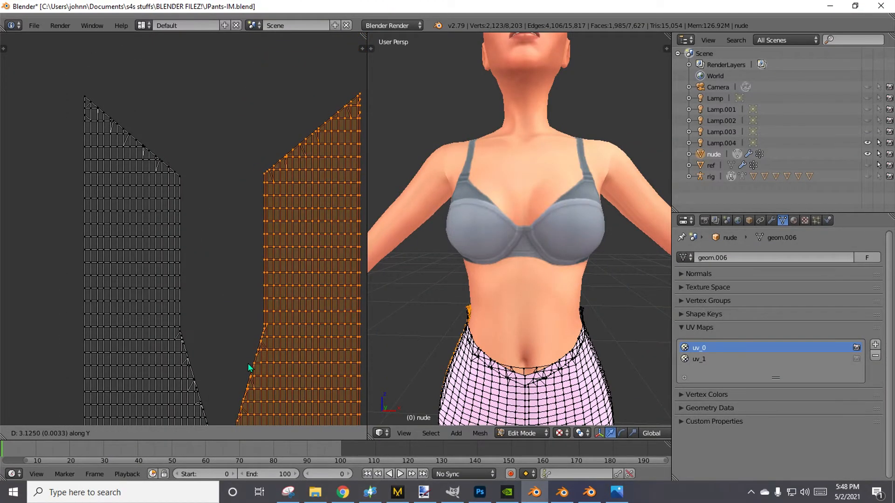
left_click(246, 366)
Examine the second island's waist, crotch and hem for alignment between its two leg panels, and clear the selection.
scroll(244, 365, "down", 2)
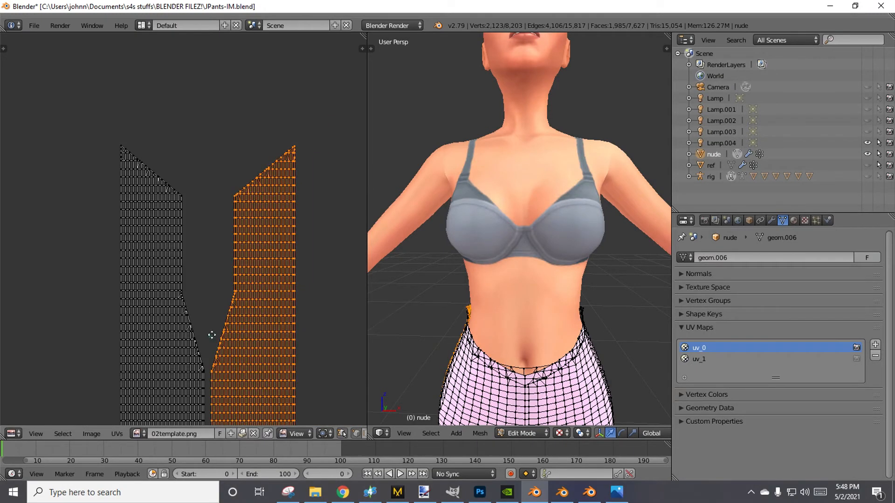
middle_click_drag(211, 336, 225, 130)
scroll(243, 363, "down", 6)
middle_click_drag(198, 351, 238, 319)
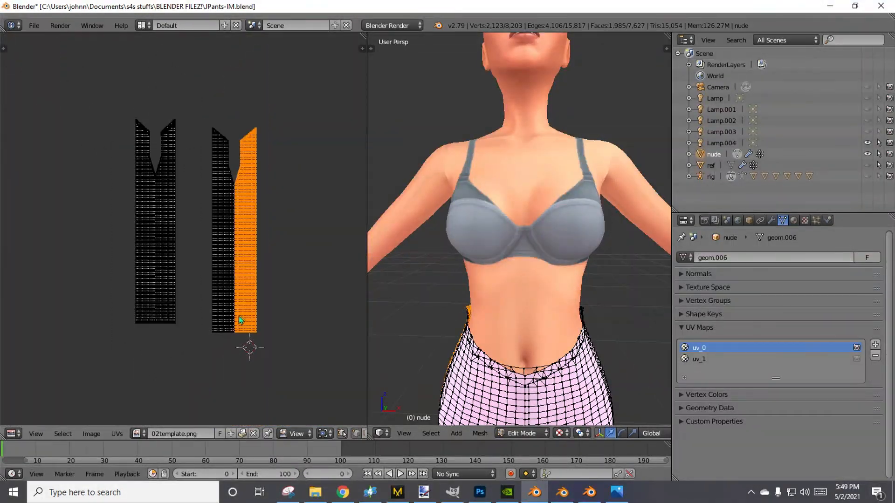
scroll(241, 320, "up", 5)
middle_click_drag(260, 380, 154, 65)
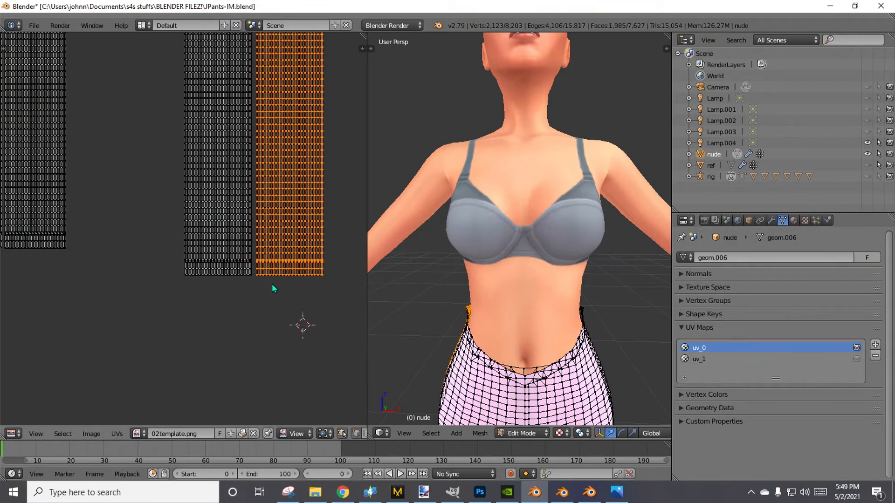
key("a")
scroll(262, 303, "down", 5)
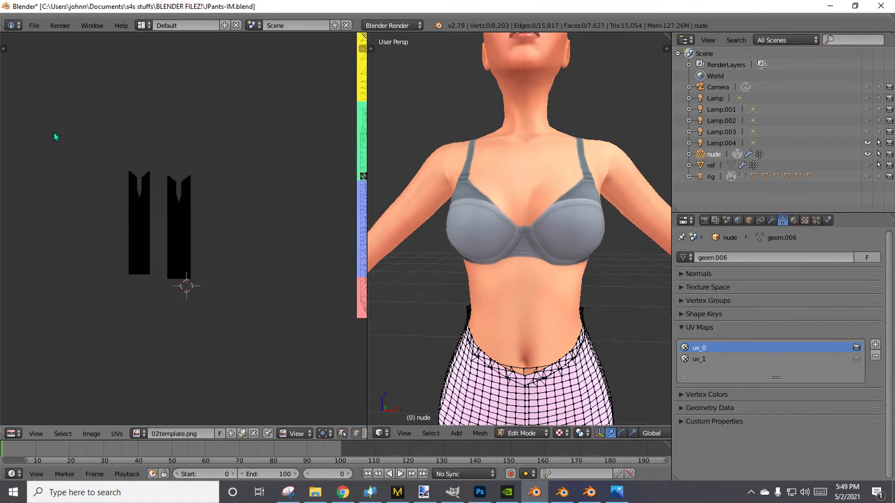
Select all pants UV islands and move them onto the template's BOTTOM area, with their waist edges below the waistband strip.
key("a")
middle_click_drag(260, 326, 79, 320)
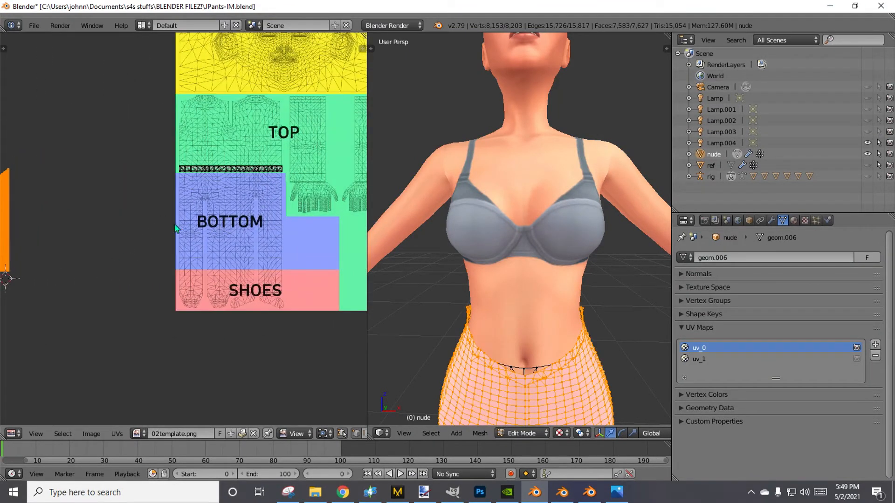
key("g")
left_click(56, 231)
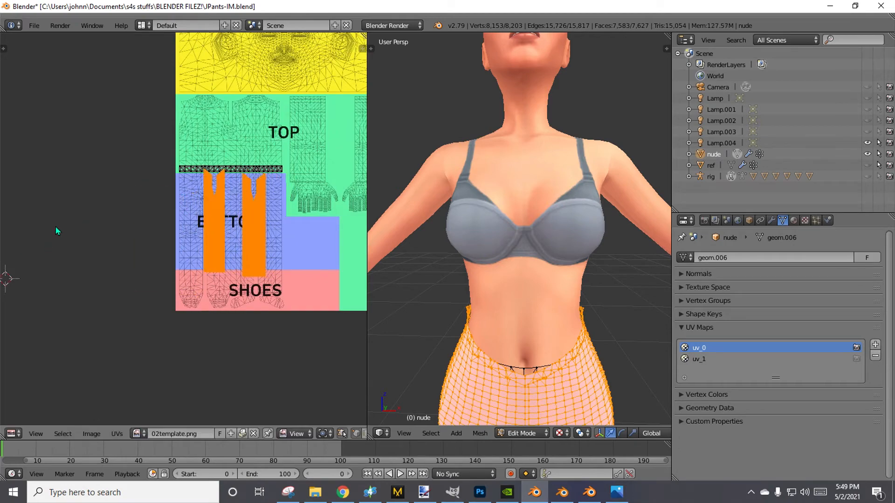
scroll(81, 294, "up", 4)
middle_click_drag(279, 61, 171, 76)
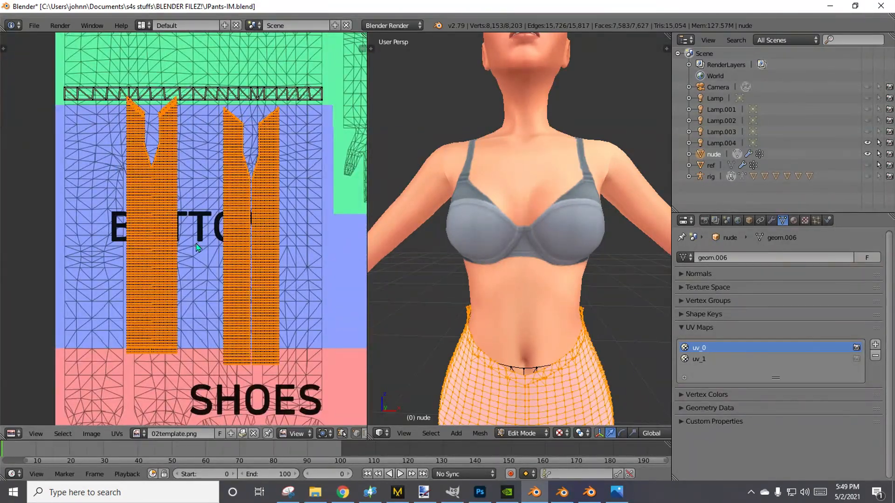
key("g")
left_click(198, 275)
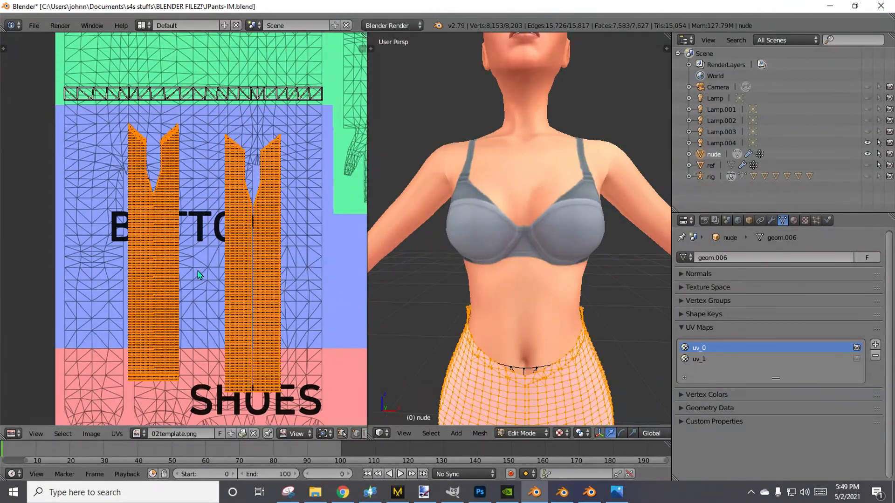
Box-select the second pants island and move it up along Y by about 18.7 to level it with the first island.
key("a")
key("b")
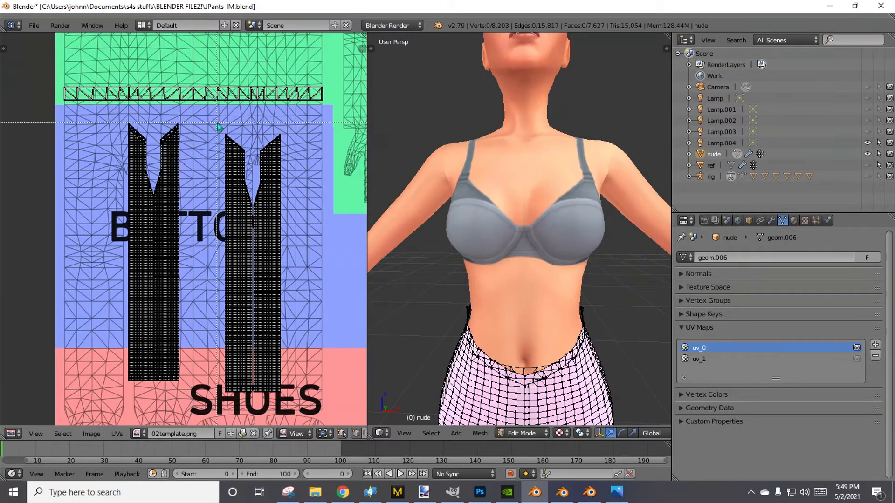
left_click_drag(213, 117, 310, 419)
key("g")
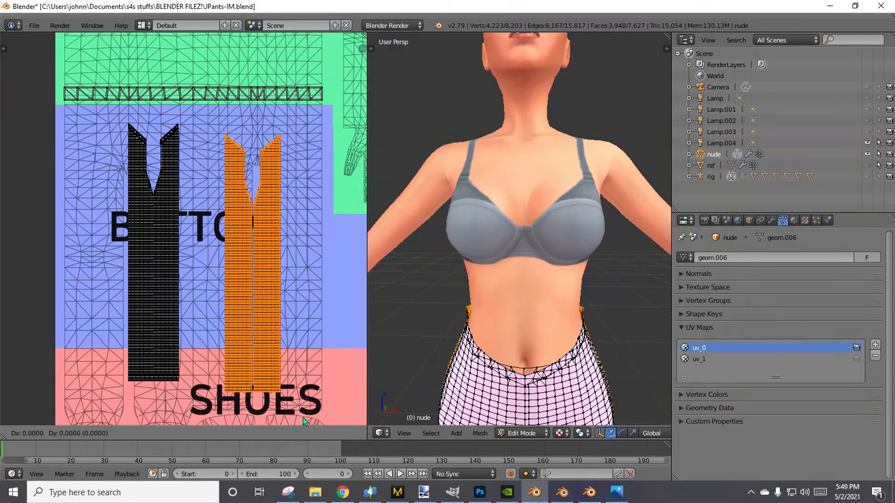
key("y")
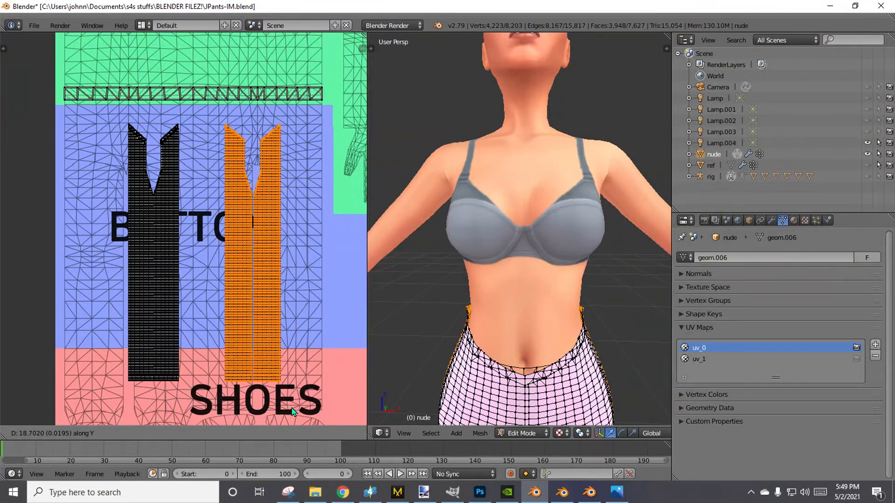
left_click(292, 412)
key("a")
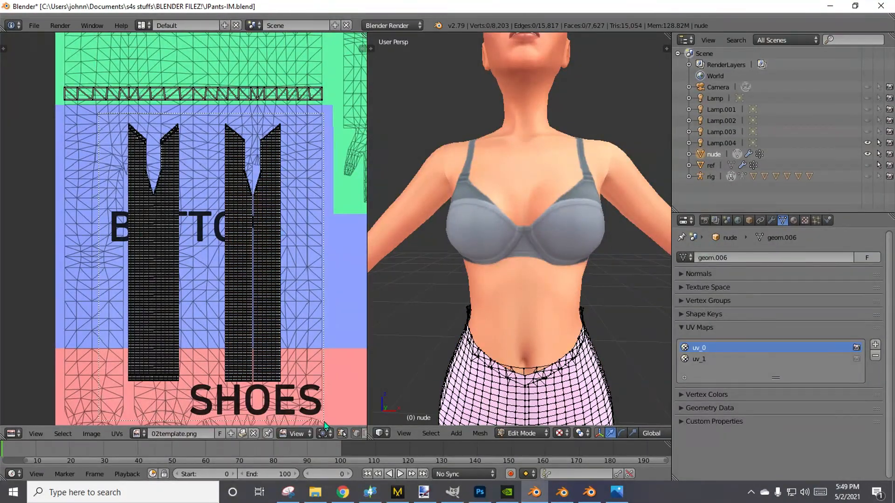
Box-select only the first pants island and move it along X closer to the second island, leaving a narrow gap.
key("a")
key("a")
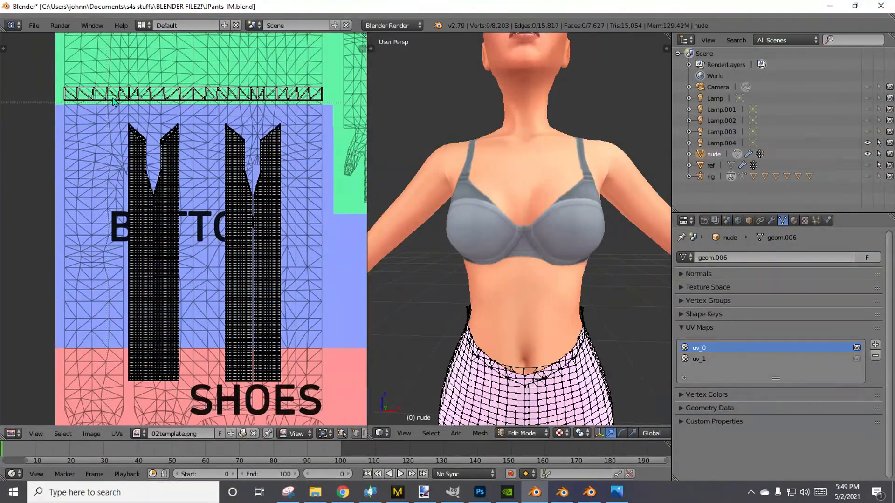
key("l")
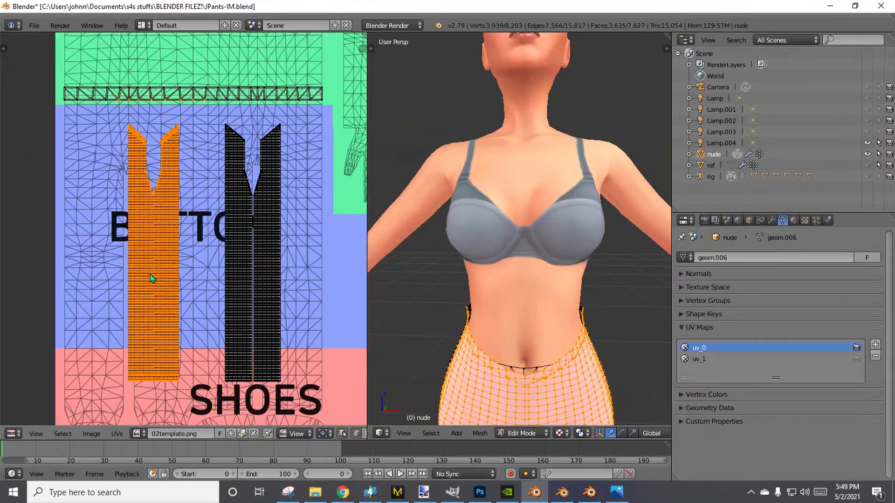
key("a")
key("b")
left_click_drag(103, 120, 191, 413)
key("g")
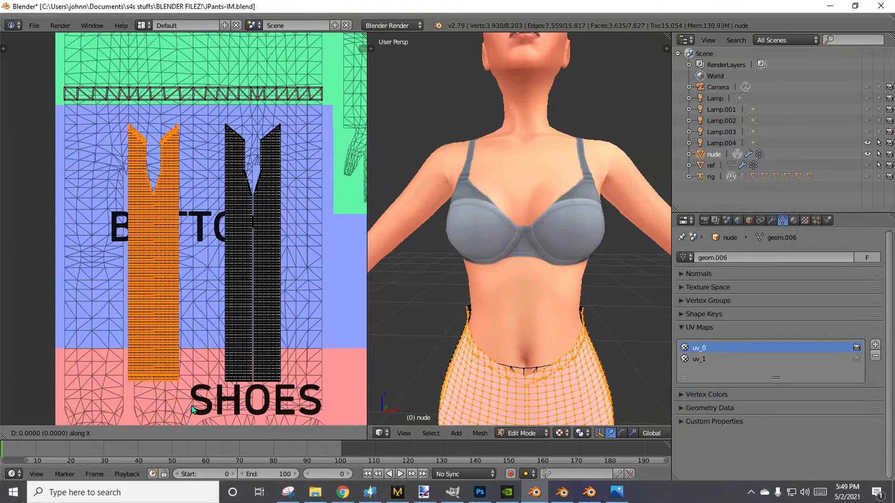
left_click(224, 410)
key("a")
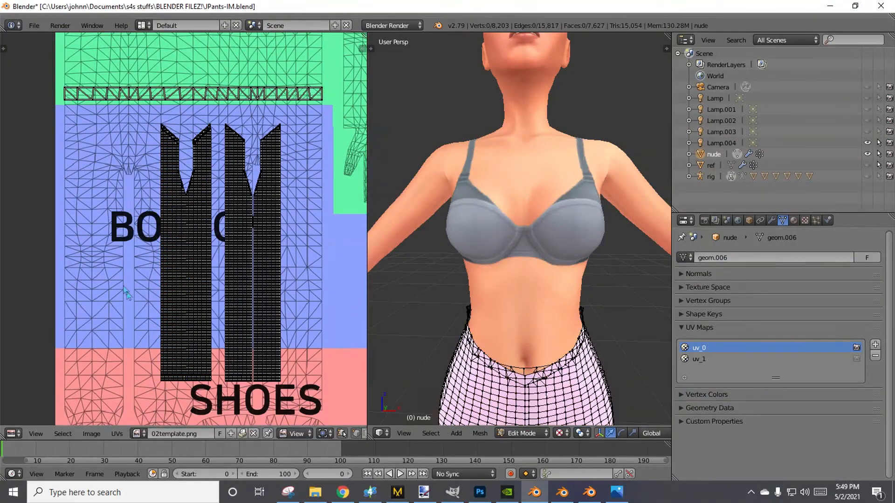
Scale all pants islands about 2.35 along X and move them to the upper-left corner of the template's BOTTOM area.
key("a")
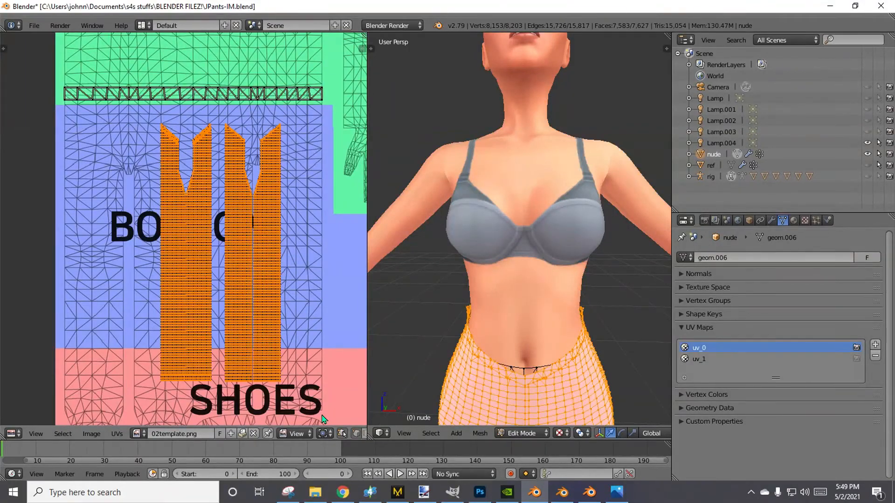
key("s")
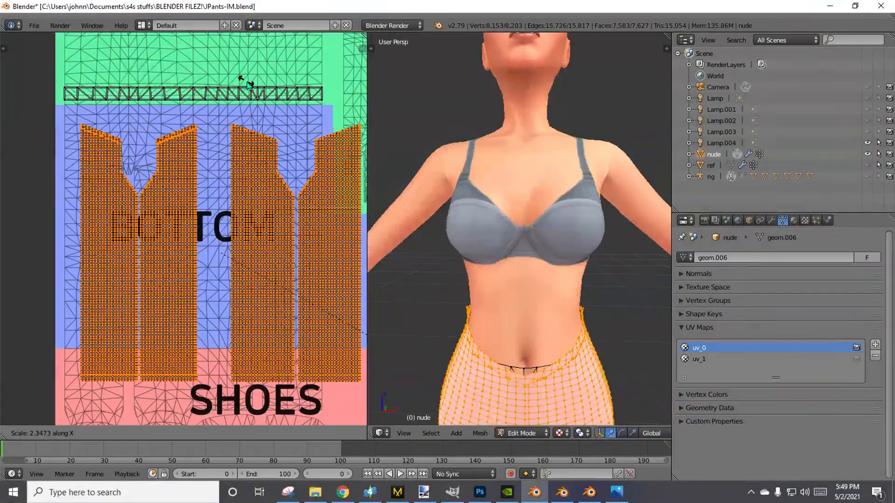
left_click(244, 83)
key("g")
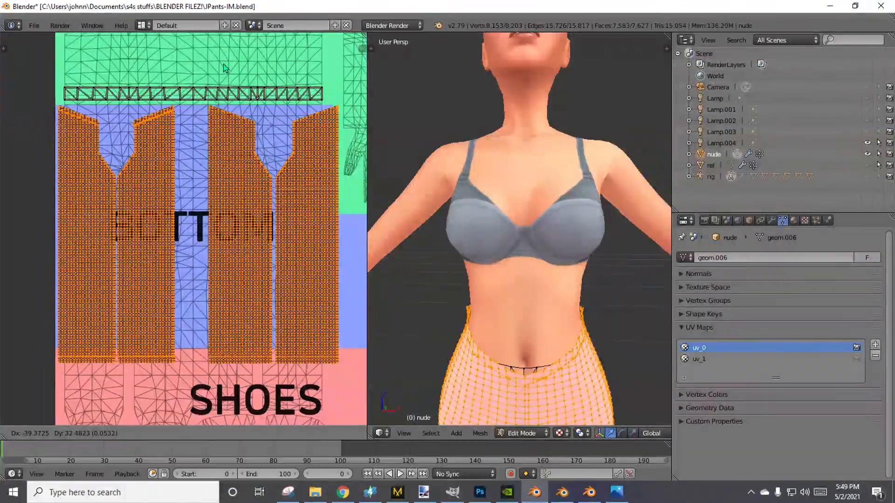
left_click(224, 66)
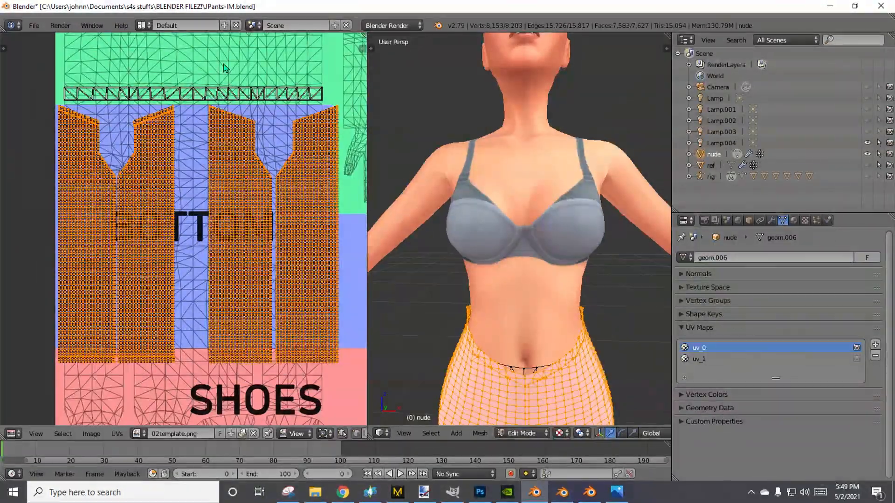
key("g")
key("y")
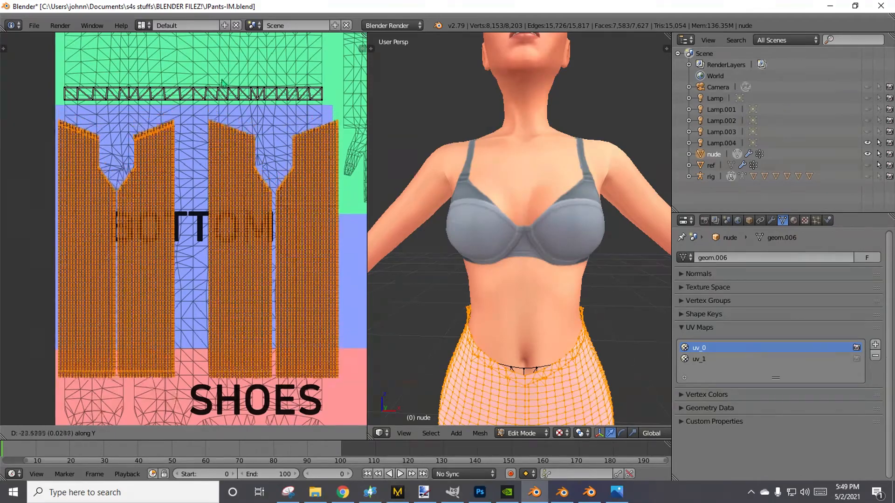
right_click(228, 117)
Scale all pants islands to about 0.9 along Y and move them up about 19.7 to the upper edge of the BOTTOM area.
key("s")
key("y")
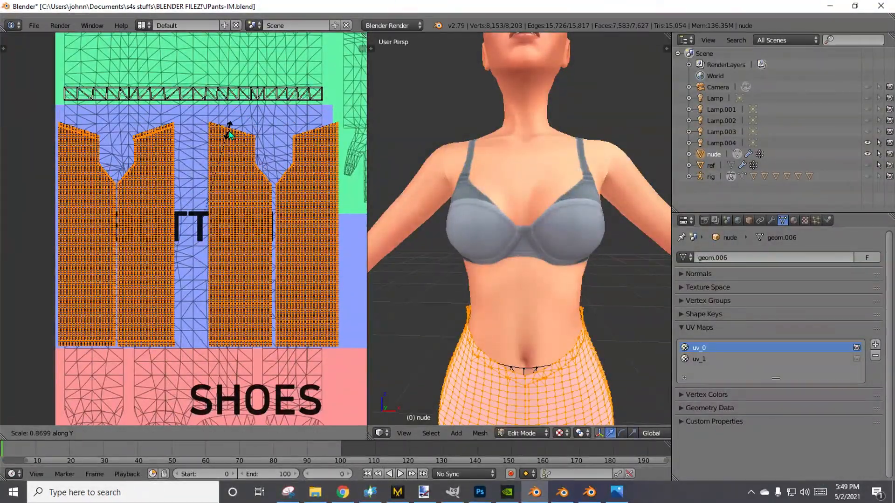
left_click(232, 131)
key("g")
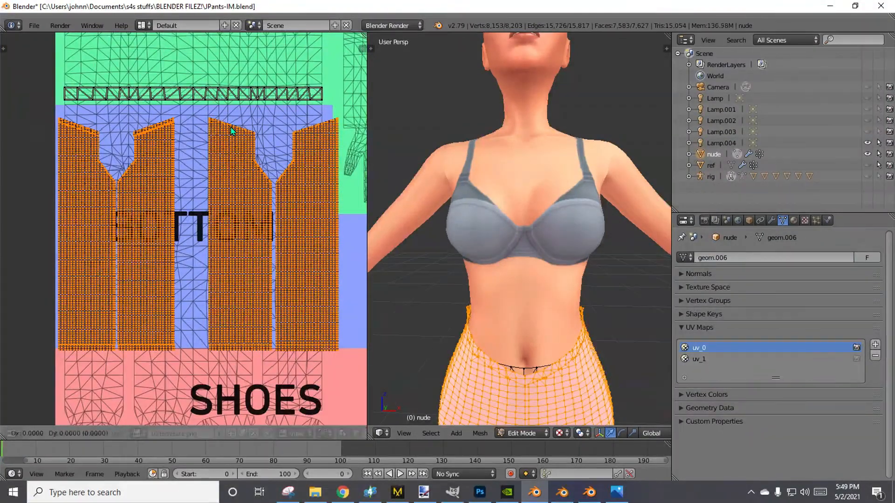
key("y")
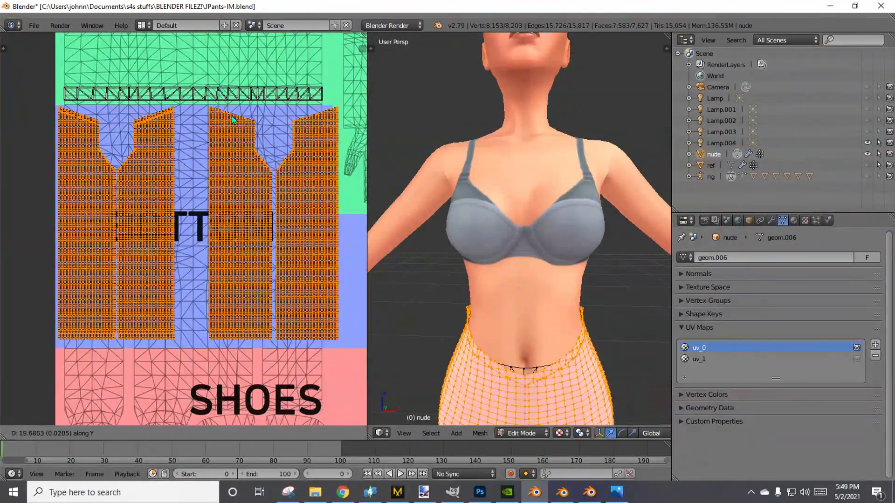
left_click(233, 120)
Scale the pants islands to about 0.97 along X and shift them along X to the left edge of the BOTTOM area.
key("g")
key("x")
left_click(230, 120)
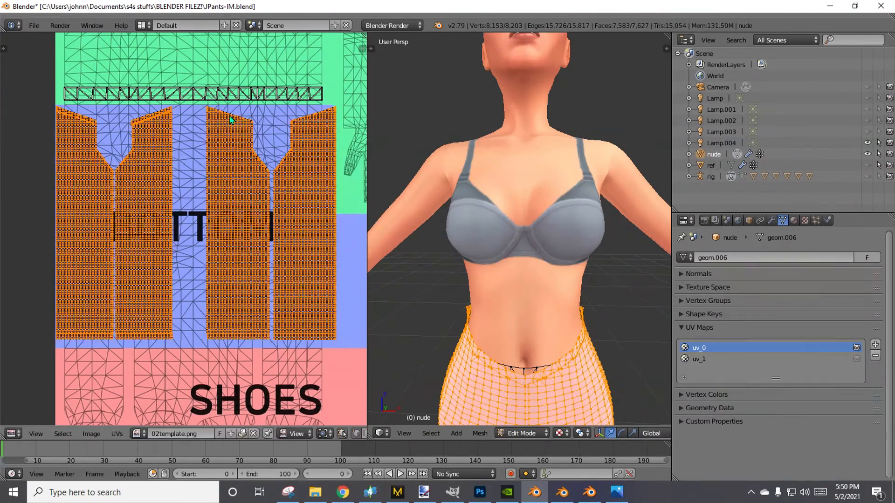
key("s")
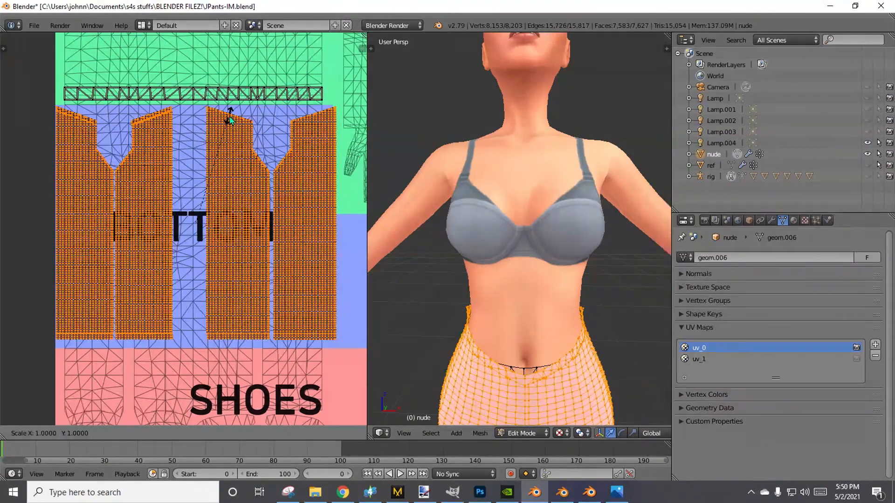
key("x")
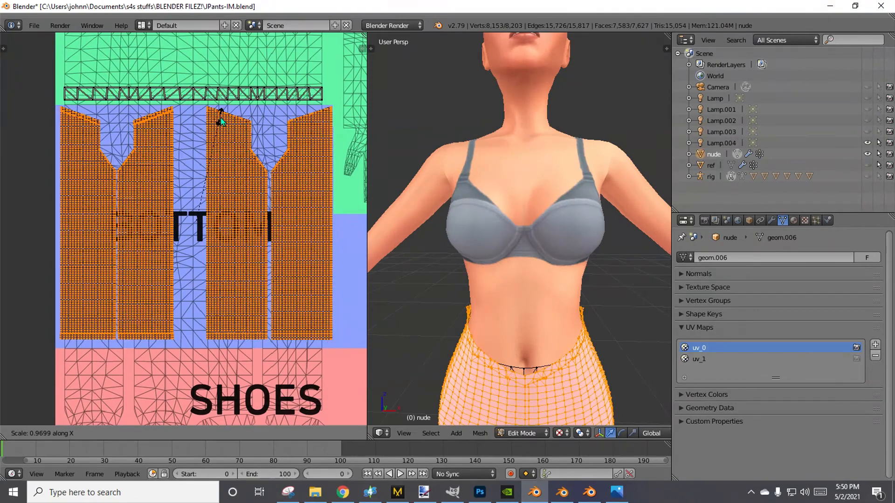
left_click(221, 120)
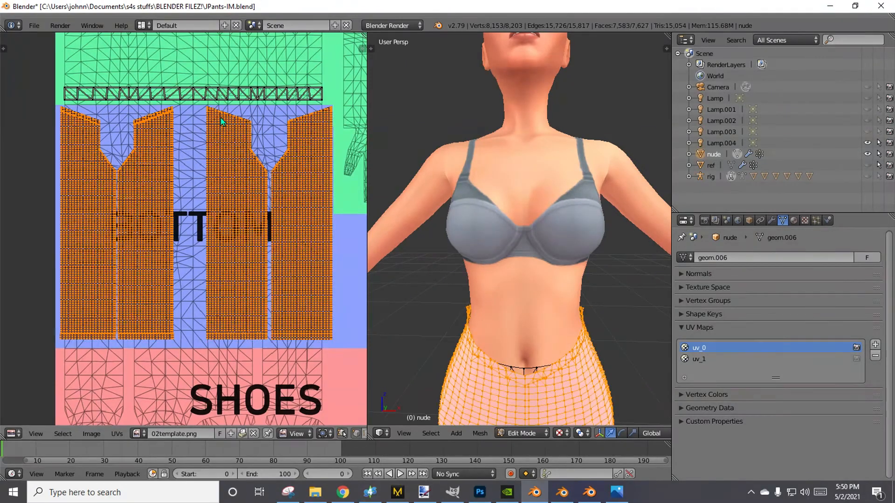
key("g")
key("x")
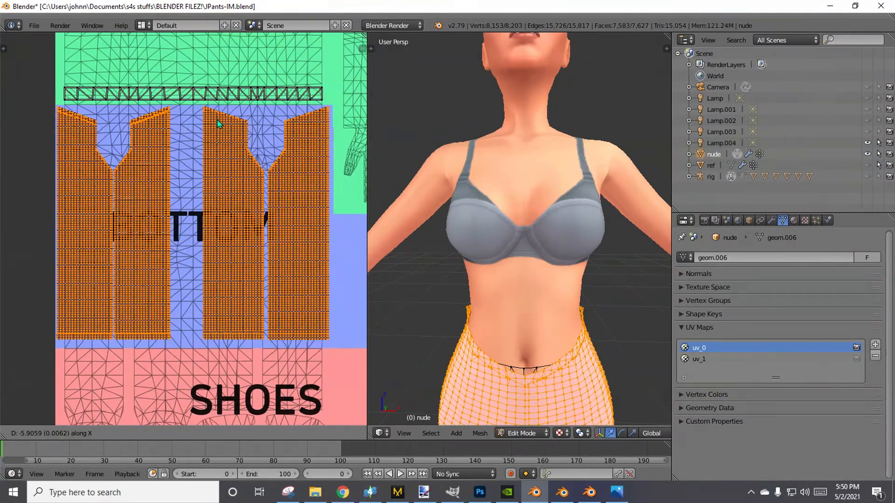
left_click(217, 124)
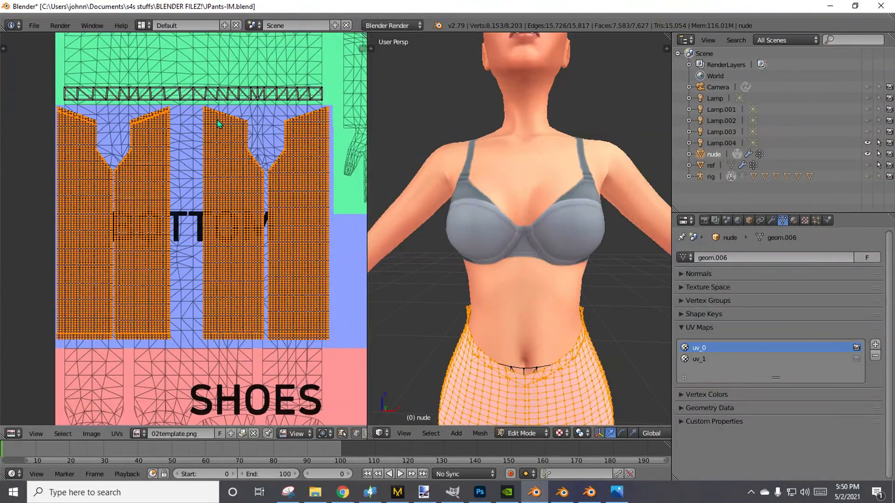
Stretch the pants islands slightly along Y and move them down about 6.9 to fill the BOTTOM area's height down to the SHOES border.
key("s")
key("y")
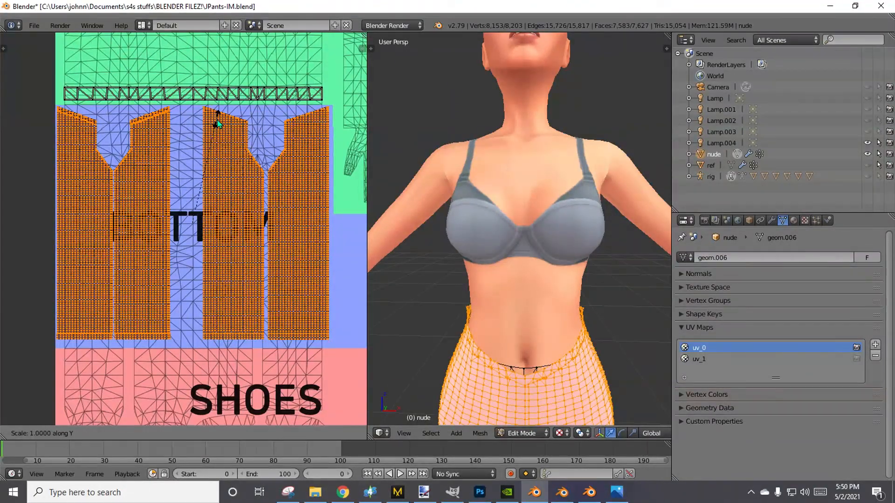
left_click(220, 119)
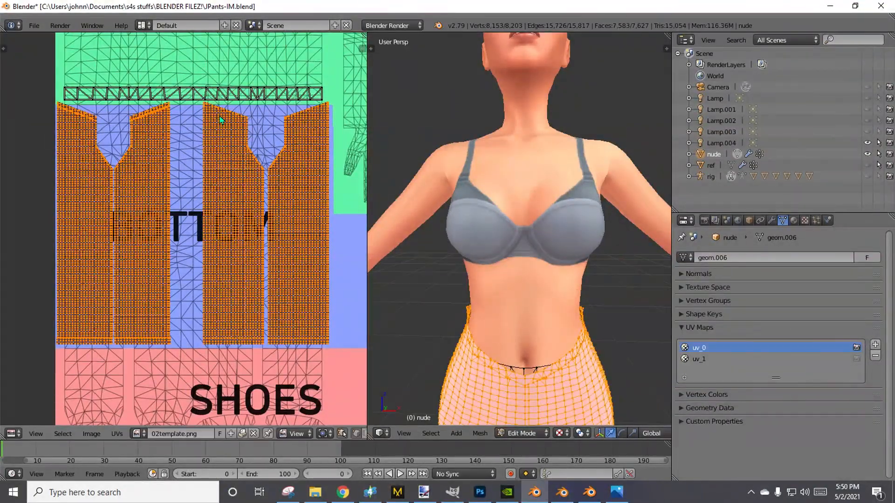
key("g")
key("y")
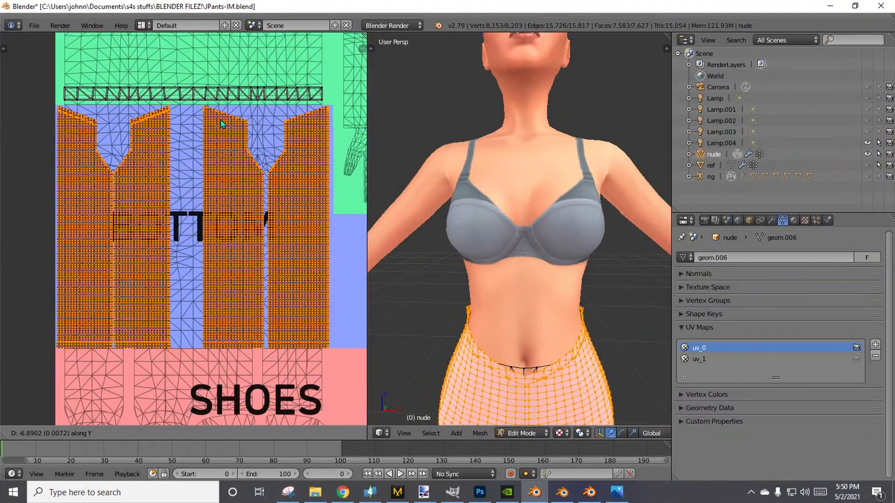
left_click(221, 123)
scroll(209, 198, "up", 5)
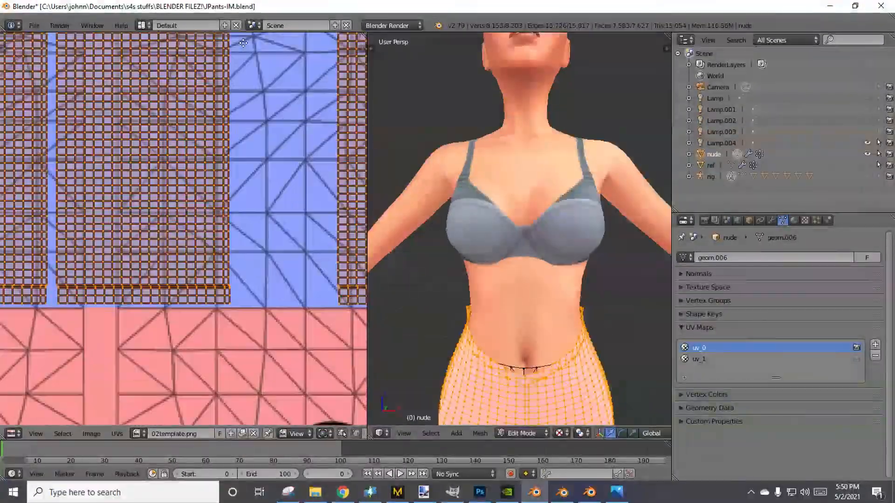
scroll(261, 454, "down", 1)
scroll(121, 327, "down", 1)
middle_click_drag(122, 327, 304, 316)
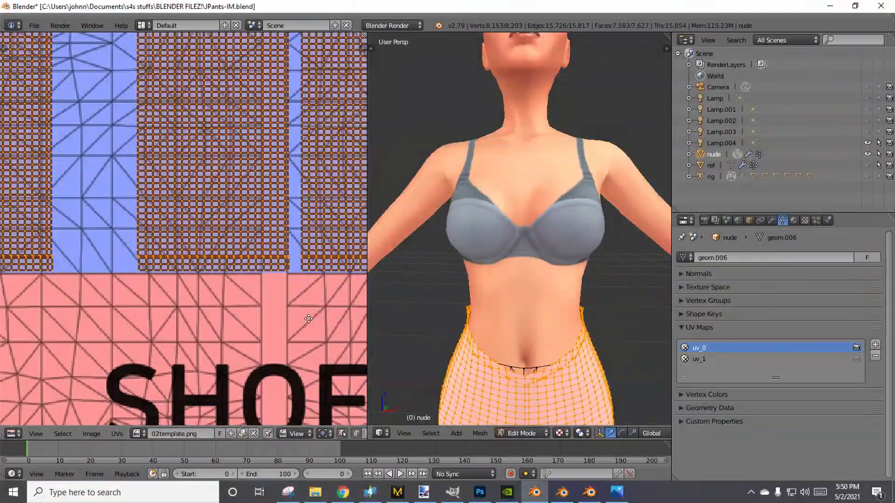
scroll(303, 316, "down", 1)
scroll(303, 319, "down", 1)
scroll(226, 218, "down", 1)
middle_click_drag(173, 116, 301, 377)
Save the project as a new file named JPants-UV.blend in the BLENDER FILEZ! folder.
left_click(34, 25)
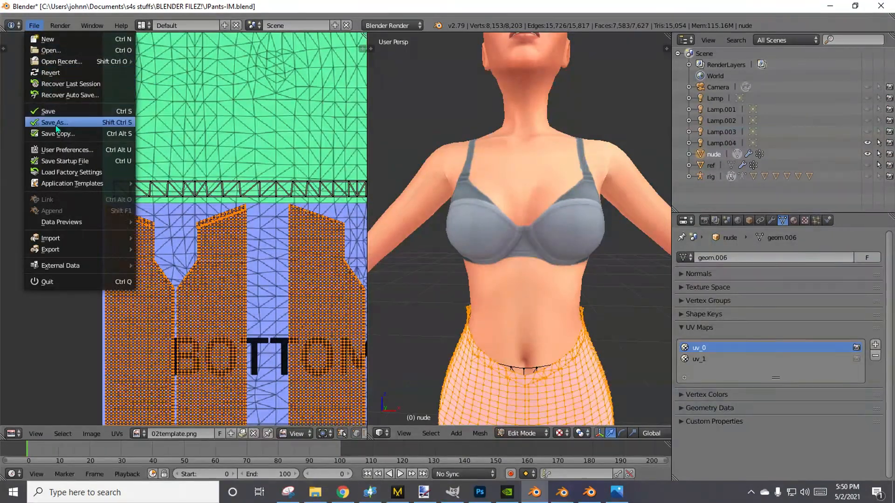
left_click(96, 120)
left_click(175, 64)
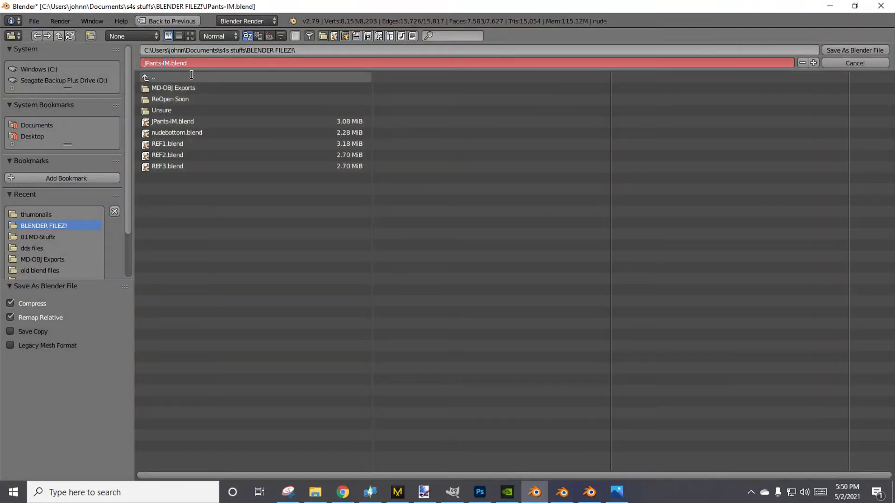
type("UV")
key("Return")
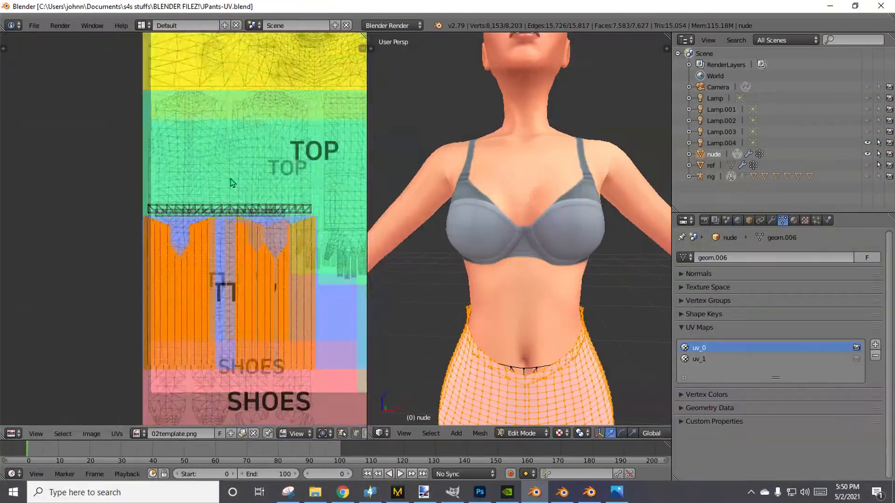
scroll(232, 182, "down", 4)
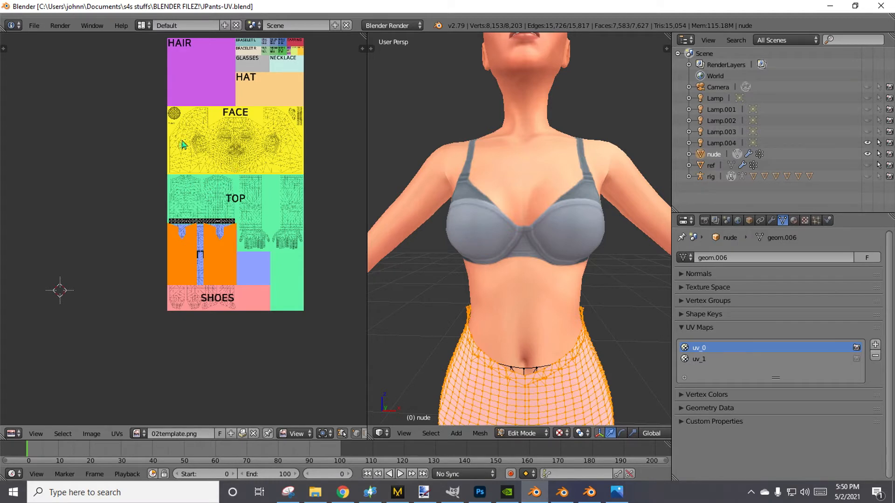
Make the ref object visible and save JPants-UV.blend again.
left_click(868, 166)
scroll(554, 279, "down", 5)
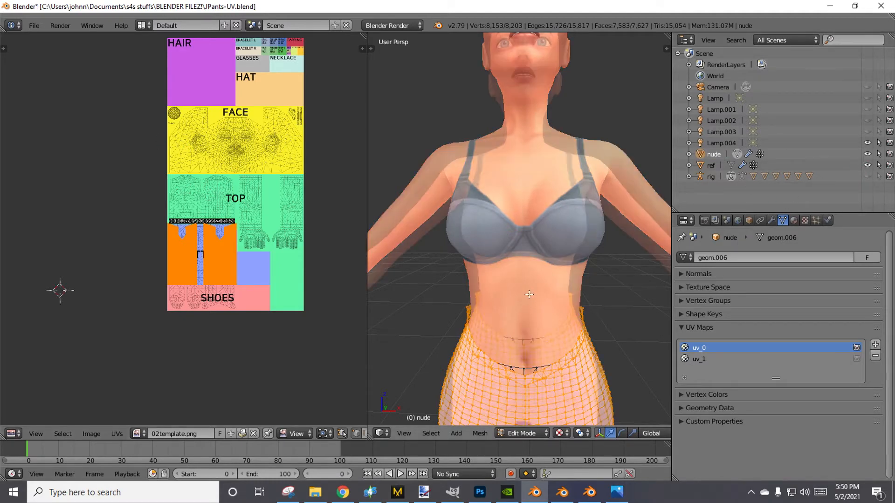
middle_click_drag(552, 289, 536, 228)
left_click(34, 25)
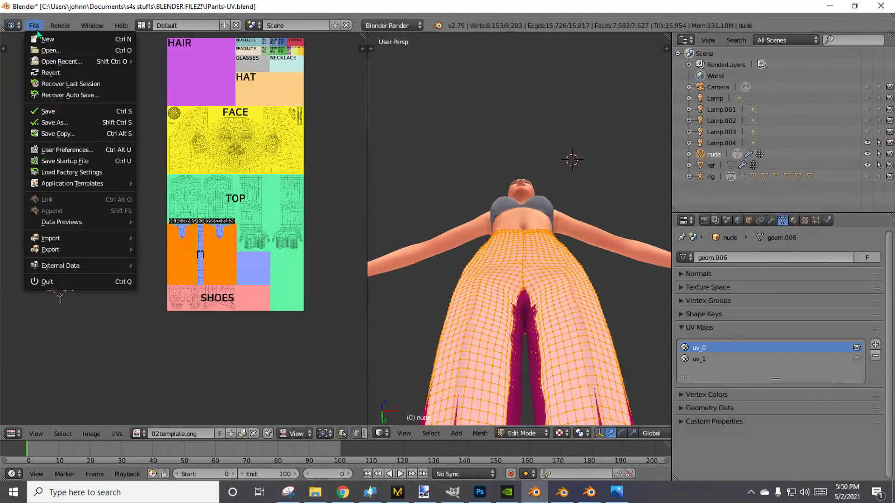
left_click(47, 111)
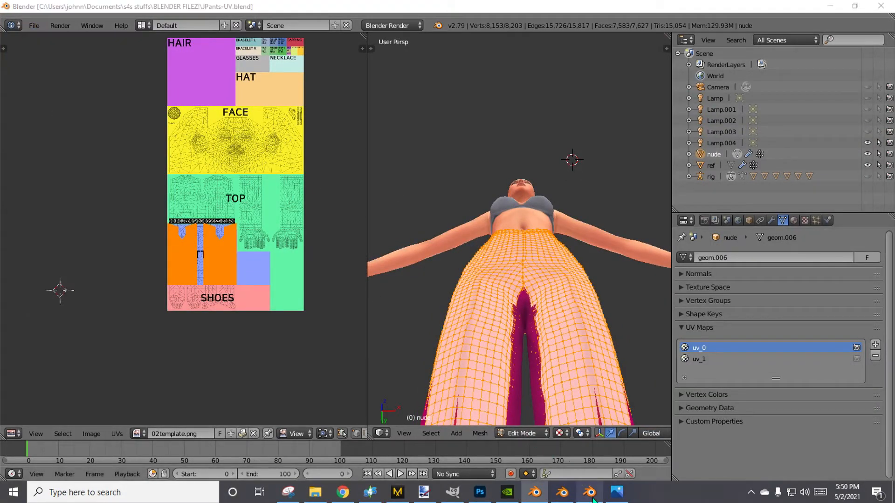
Switch to the Blender 2.70 window, maximize it, and open JPants-UV.blend from the BLENDER FILEZ! folder.
left_click(592, 497)
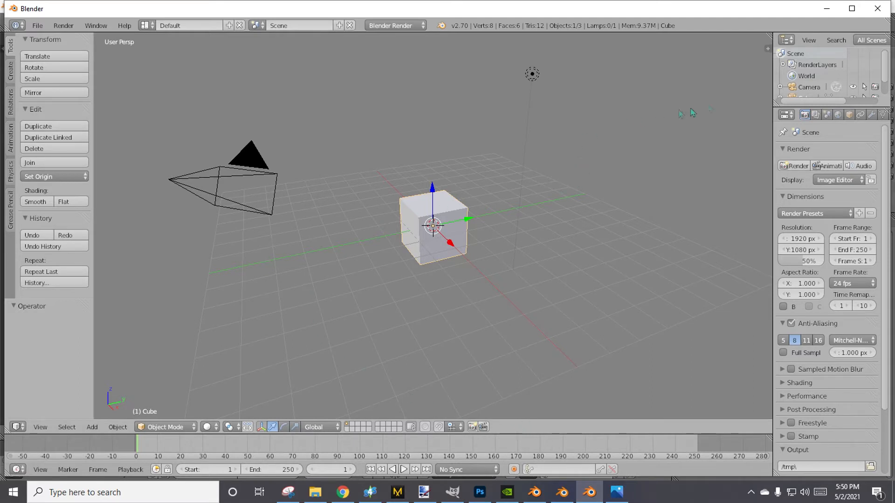
left_click(851, 8)
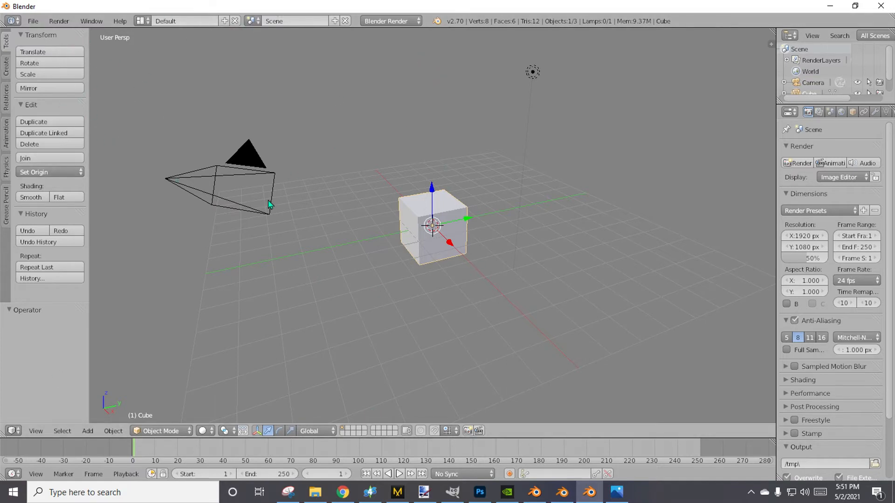
left_click(33, 21)
left_click(38, 44)
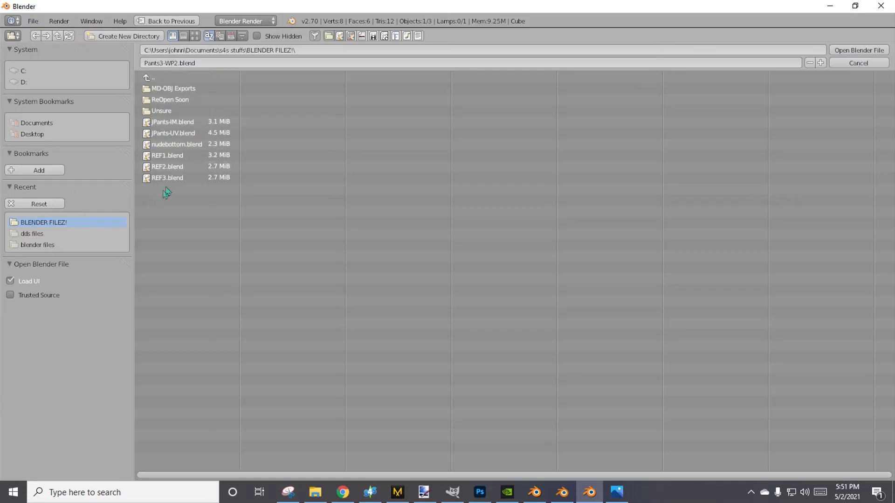
double_click(182, 135)
Show the 3D view's tool shelf and widen the 3D view by narrowing the UV editor.
scroll(499, 304, "down", 3)
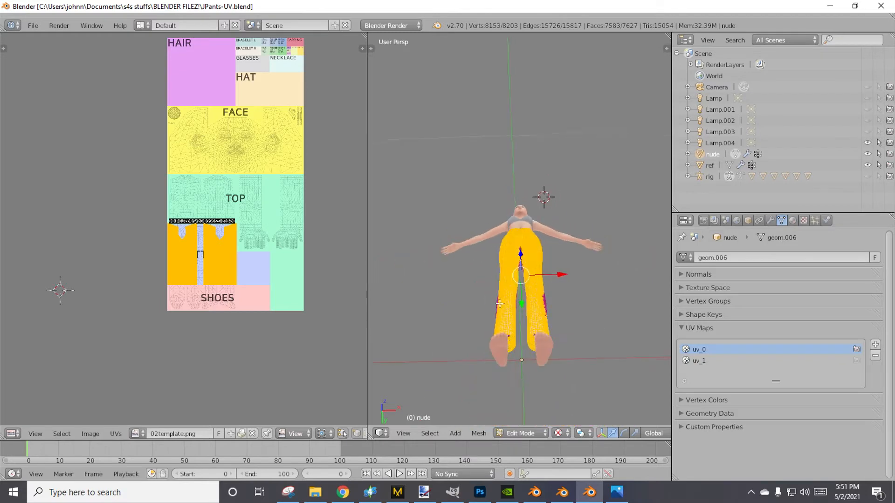
middle_click_drag(499, 304, 502, 372)
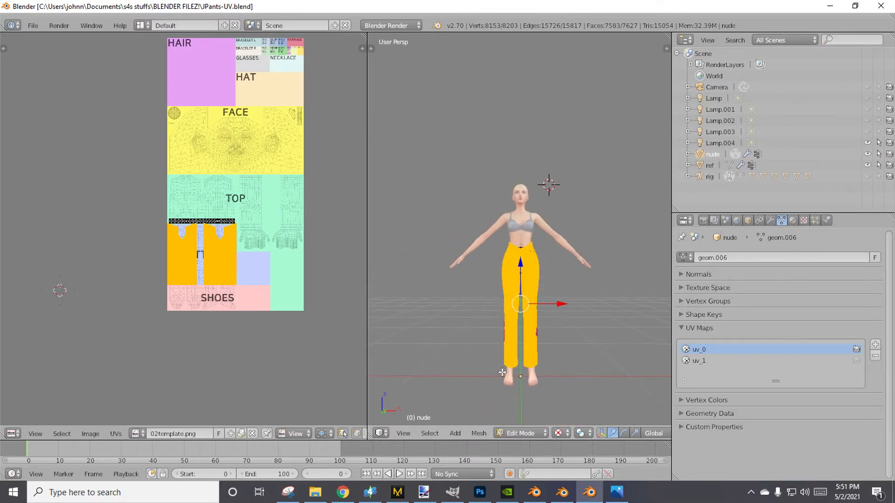
scroll(502, 373, "up", 3)
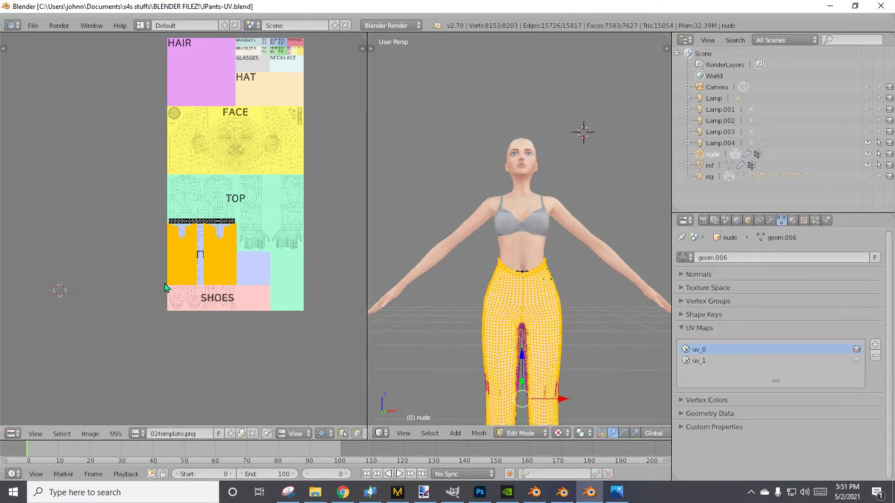
left_click(379, 50)
key("t")
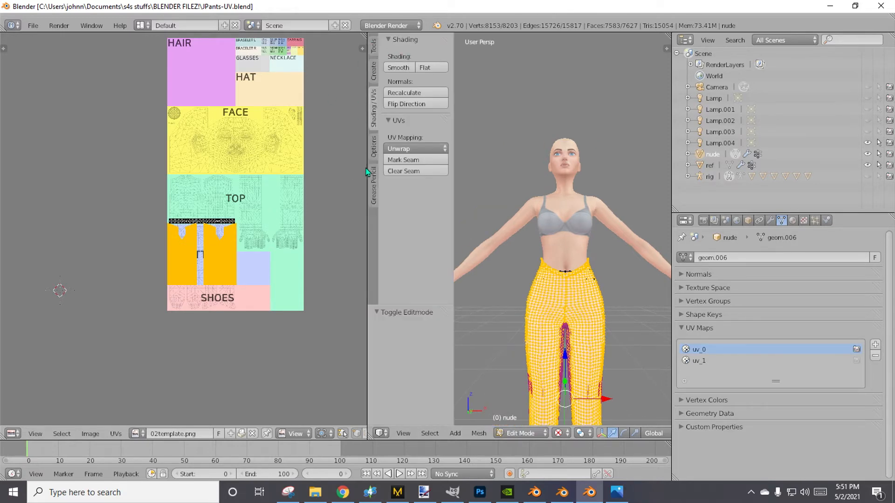
left_click_drag(369, 172, 322, 171)
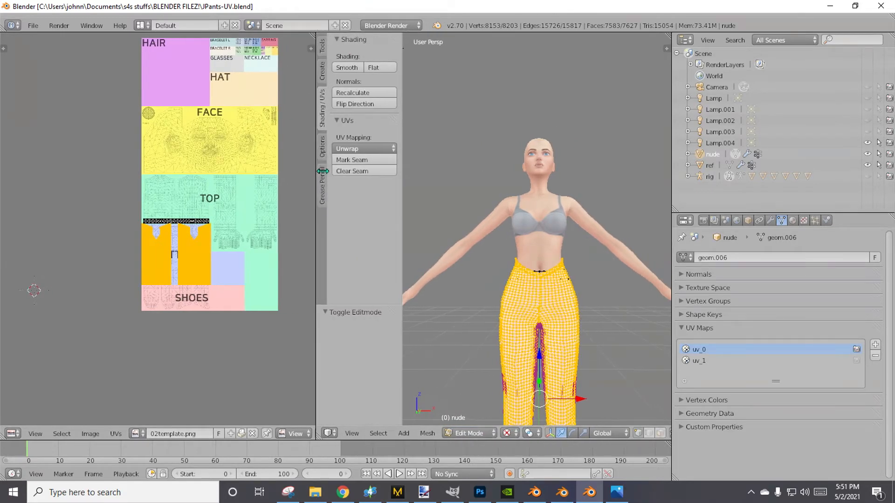
Unlink the 02template.png image from the UV editor, keeping the whole pants mesh selected.
key("a")
key("a")
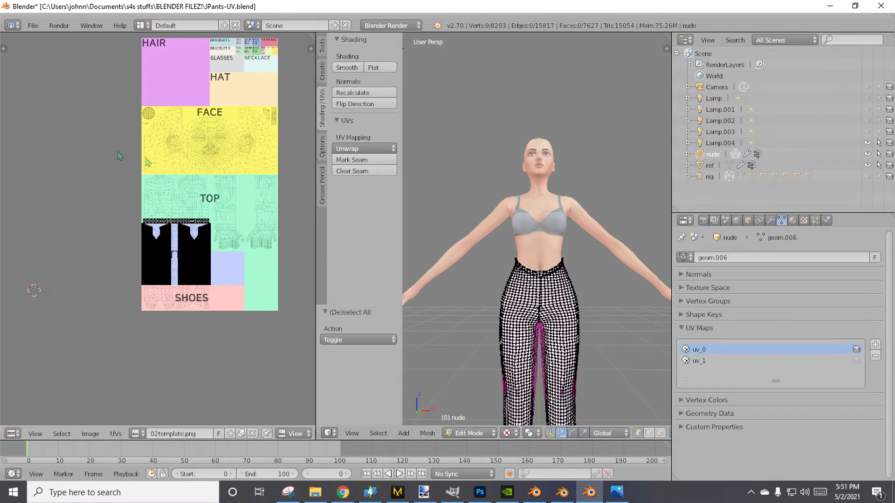
left_click(252, 434)
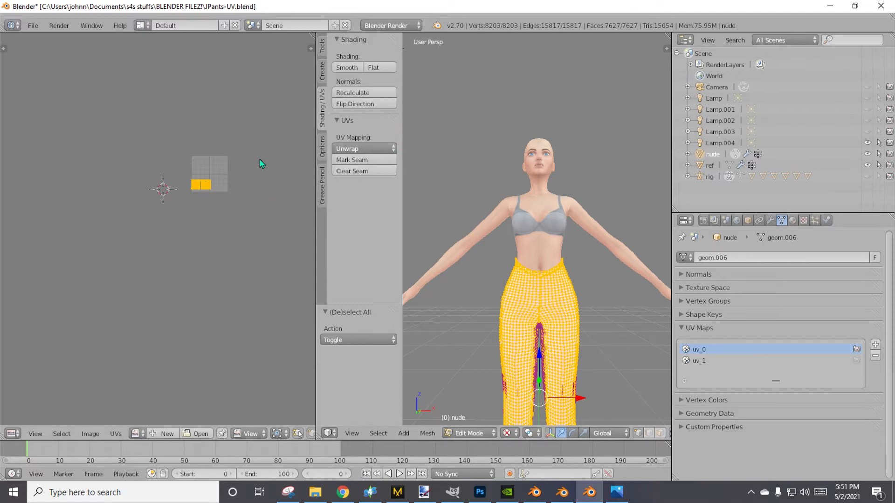
Leave Edit Mode and put the nude pants mesh into Weight Paint mode.
key("Tab")
left_click(476, 433)
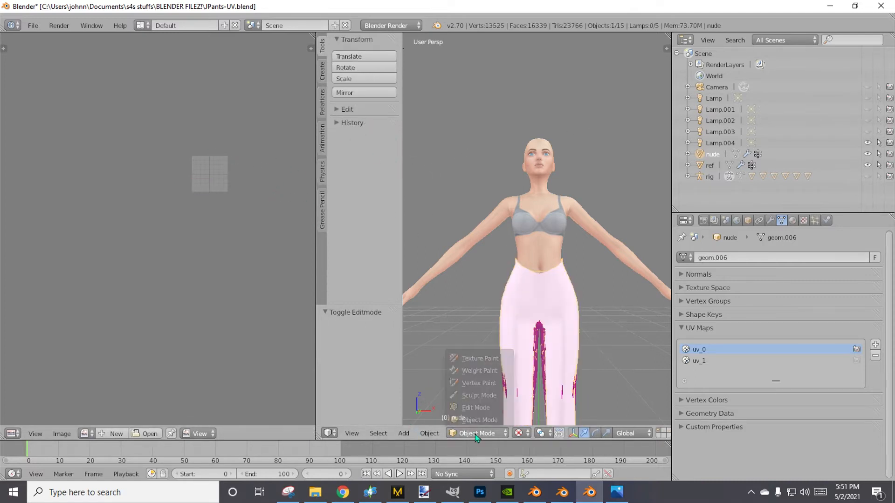
left_click(484, 371)
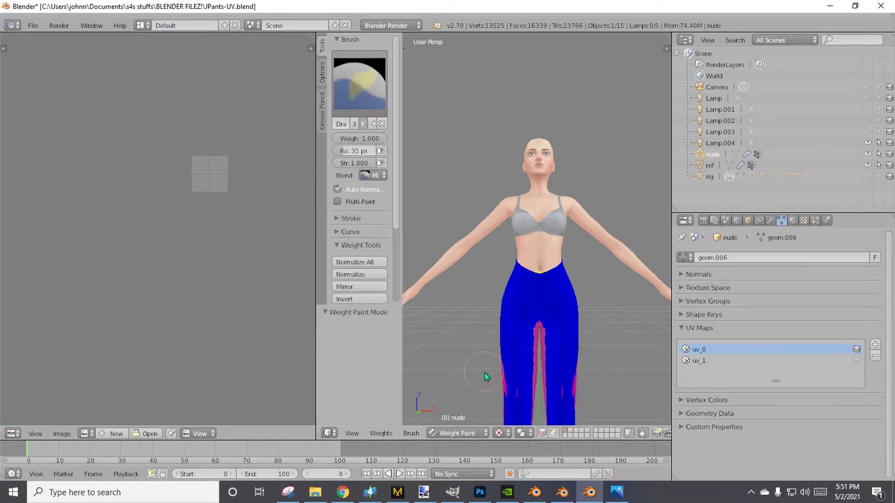
Select the ref mesh, make nude the active mesh, and transfer all vertex-group weights from ref to nude.
left_click(699, 168)
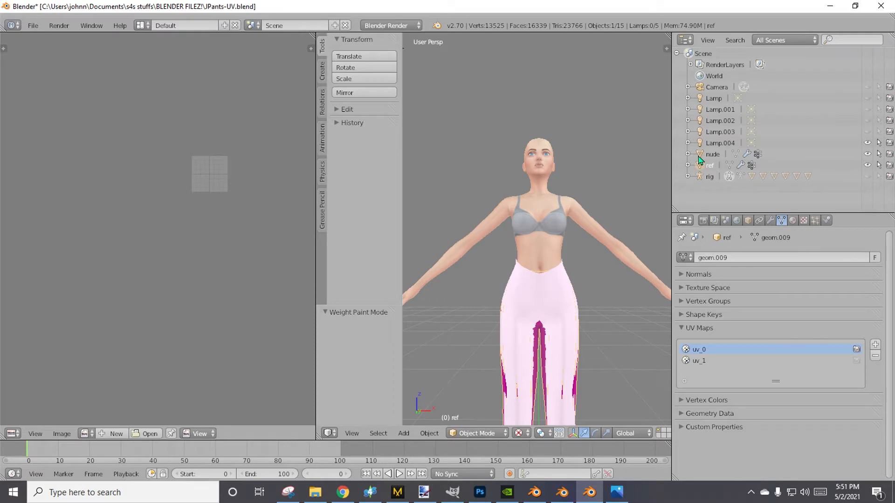
left_click(700, 157)
scroll(355, 262, "down", 5)
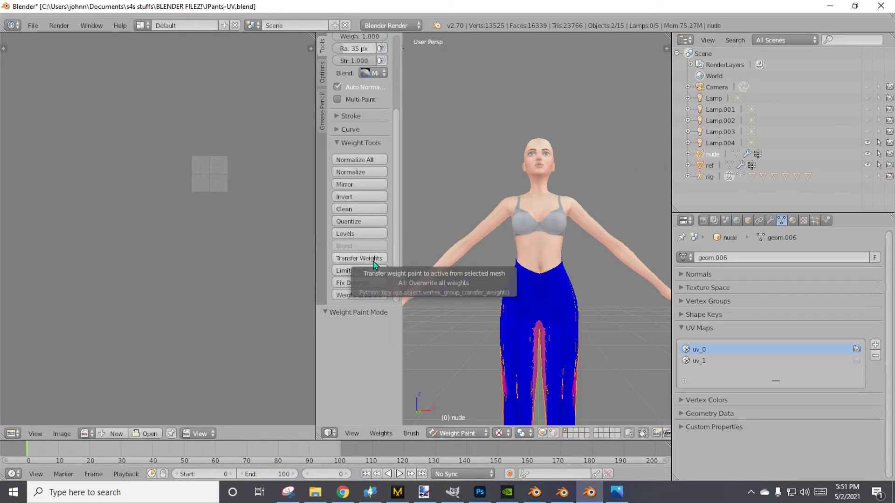
left_click(374, 259)
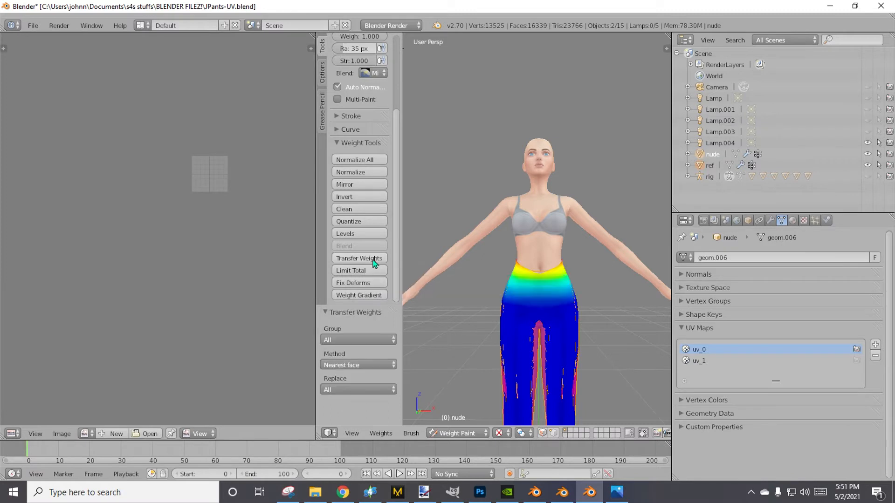
Delete the ref mesh from the scene and make the nude pants mesh active again in Weight Paint mode.
left_click(702, 165)
right_click(701, 165)
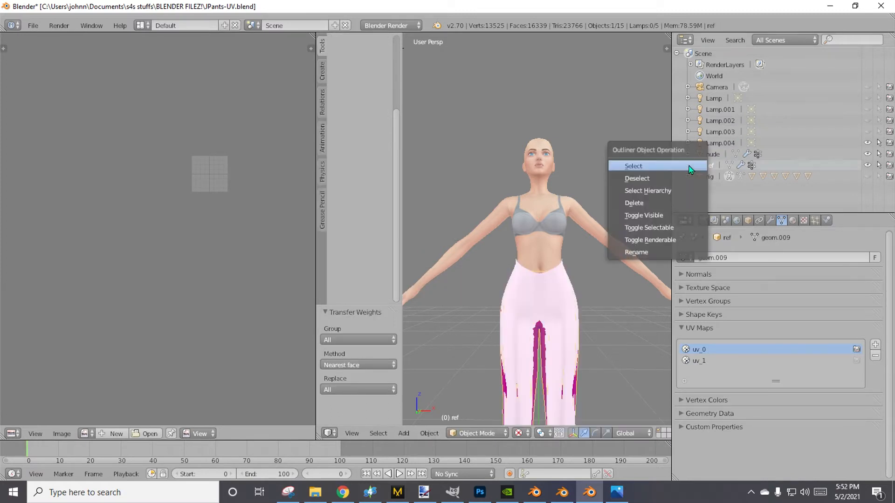
left_click(661, 203)
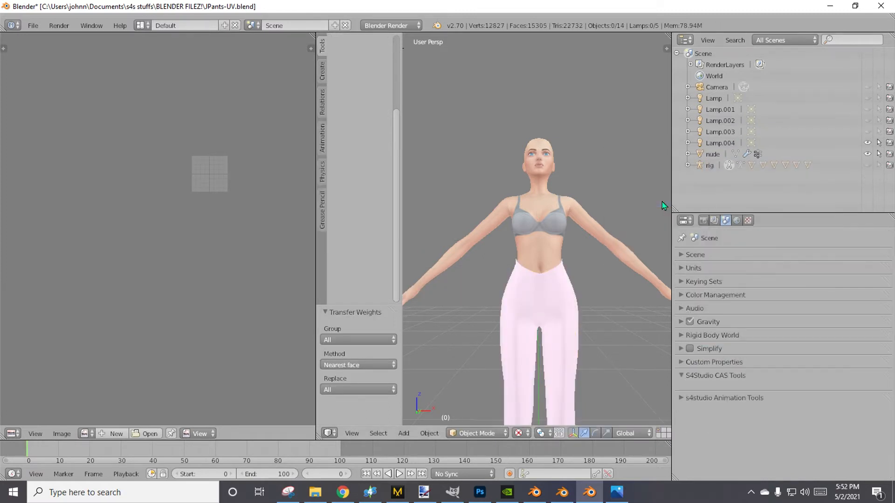
left_click(708, 154)
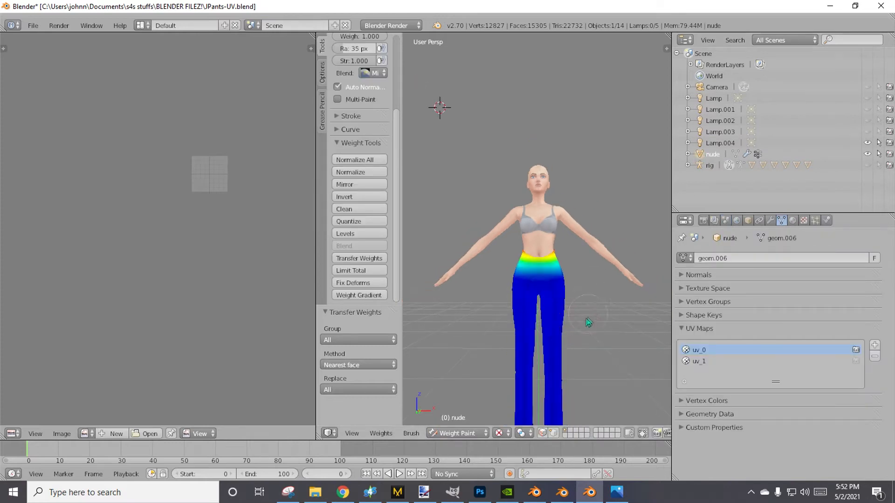
mouse_move(589, 320)
middle_mouse_down()
mouse_move(429, 340)
mouse_move(596, 364)
mouse_move(611, 293)
mouse_move(575, 330)
mouse_move(586, 330)
middle_mouse_up()
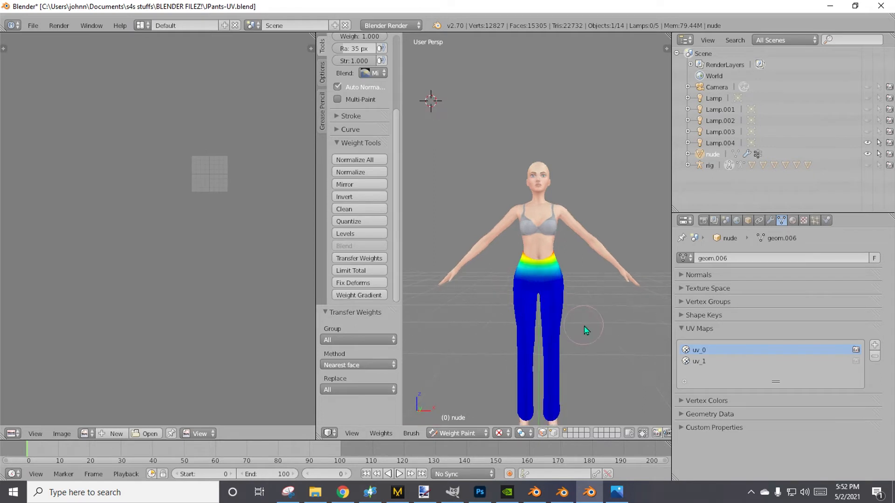
Examine the pants' transferred weights for the individual vertex groups, from b__L_Mid0__ through the thigh and calf groups to b__Spine0__.
left_click(697, 328)
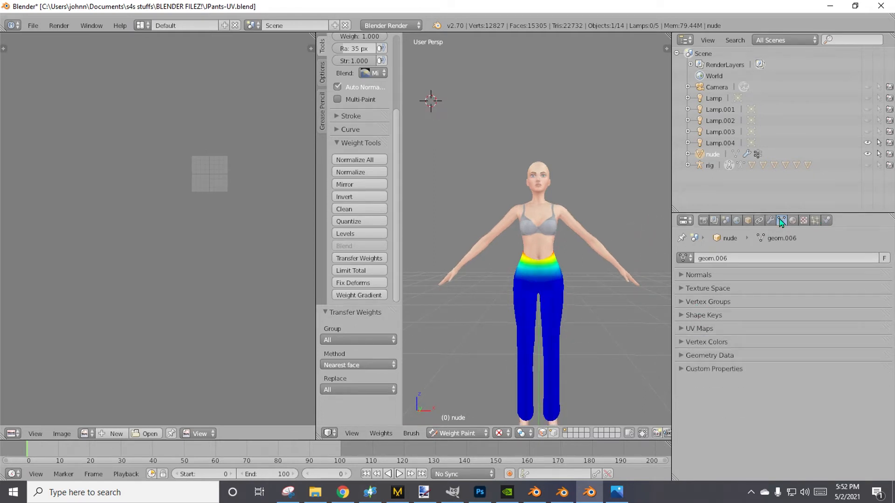
left_click(720, 303)
left_click(720, 346)
left_click(720, 334)
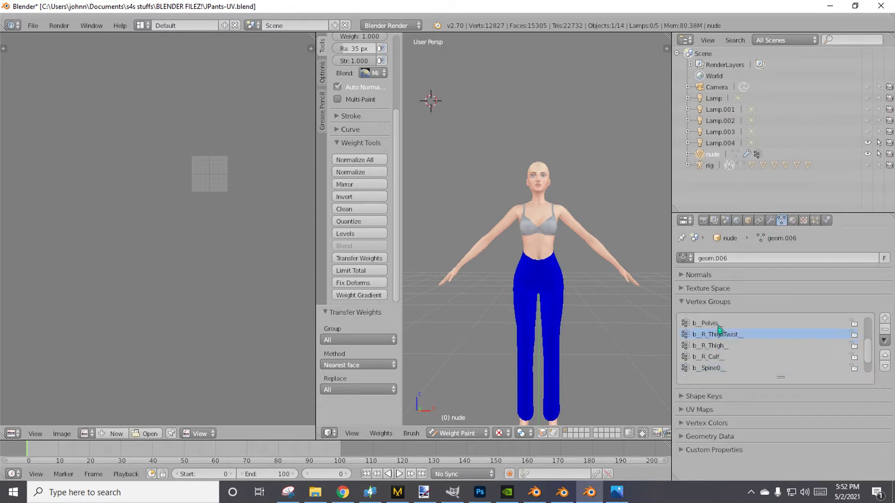
scroll(717, 348, "up", 4)
left_click(717, 334)
left_click(715, 323)
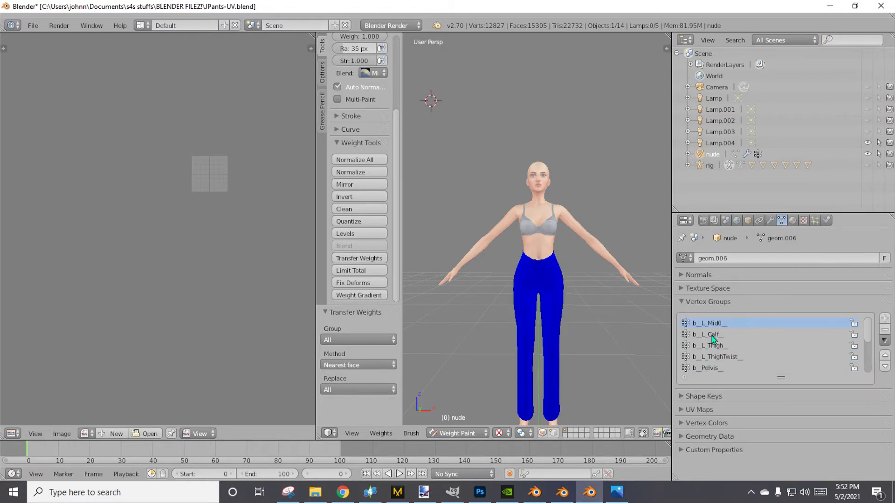
left_click(715, 345)
left_click(716, 356)
scroll(718, 371, "down", 2)
scroll(719, 373, "down", 2)
left_click(718, 357)
left_click(718, 368)
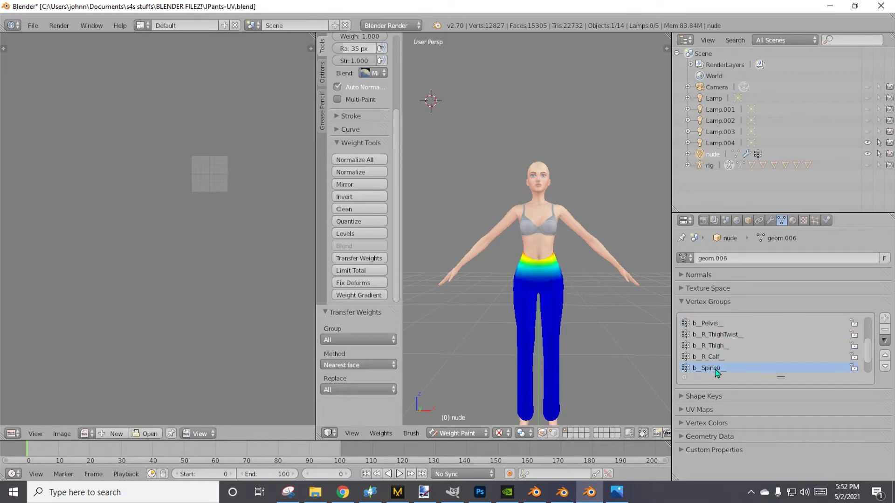
Save a copy of the file as JPants-WP.blend in the BLENDER FILEZ! folder.
left_click(34, 26)
left_click(47, 122)
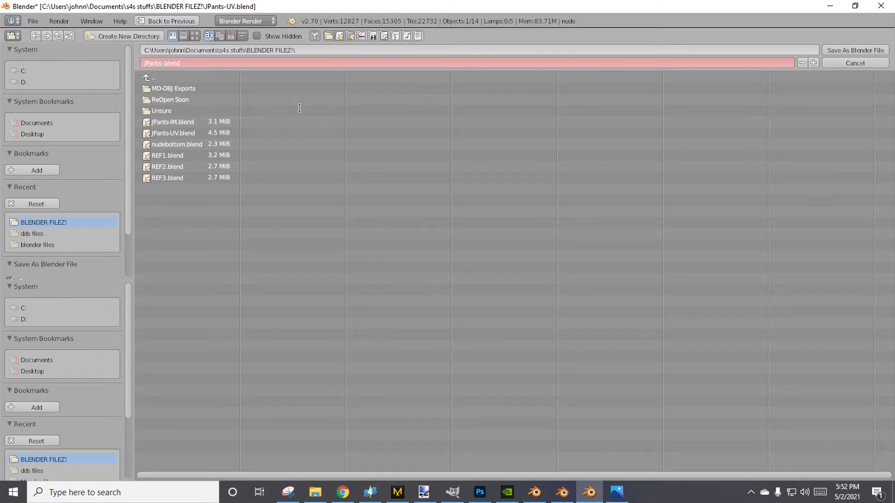
key("Return")
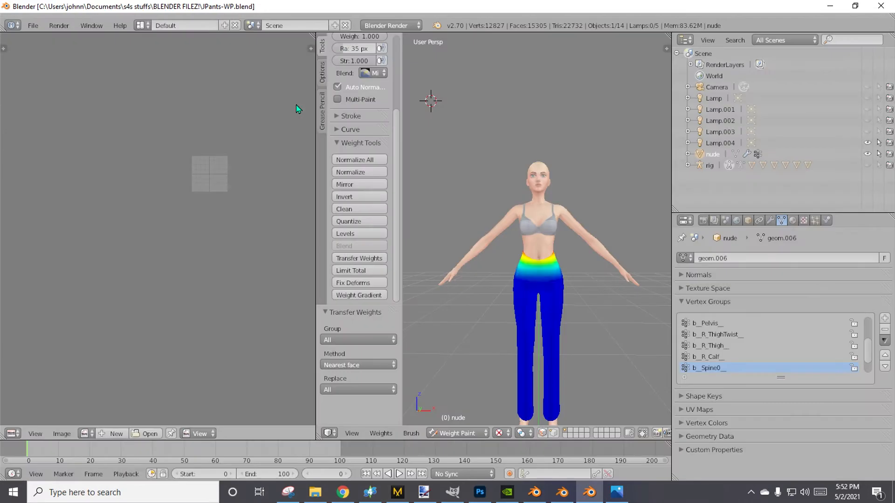
Switch to the Blender 2.79 window and open JPants-WP.blend from the BLENDER FILEZ! folder.
left_click(562, 493)
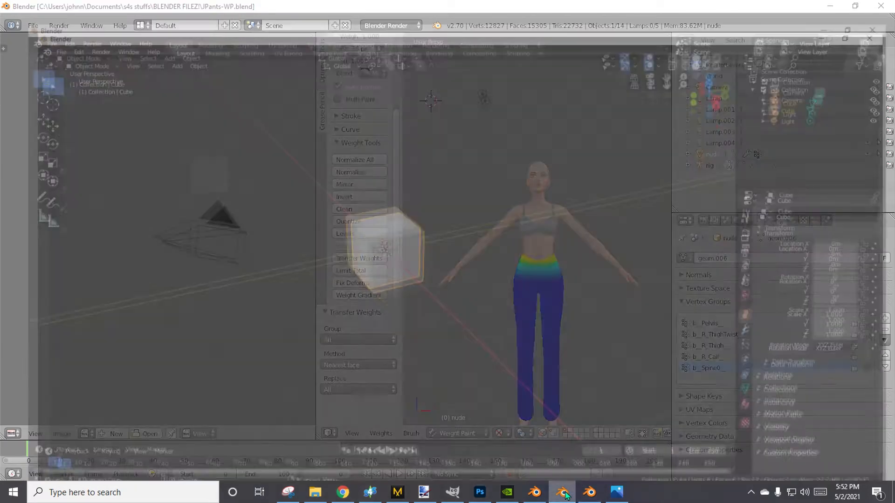
left_click(562, 493)
left_click(536, 492)
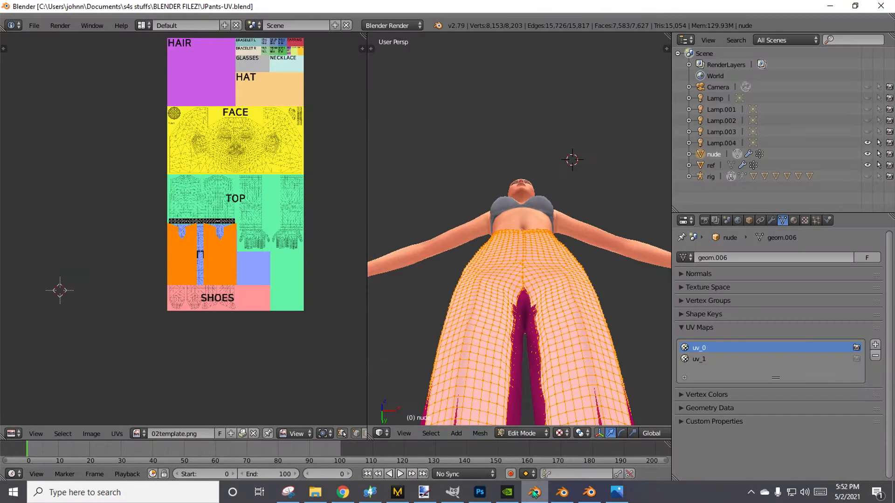
left_click(32, 26)
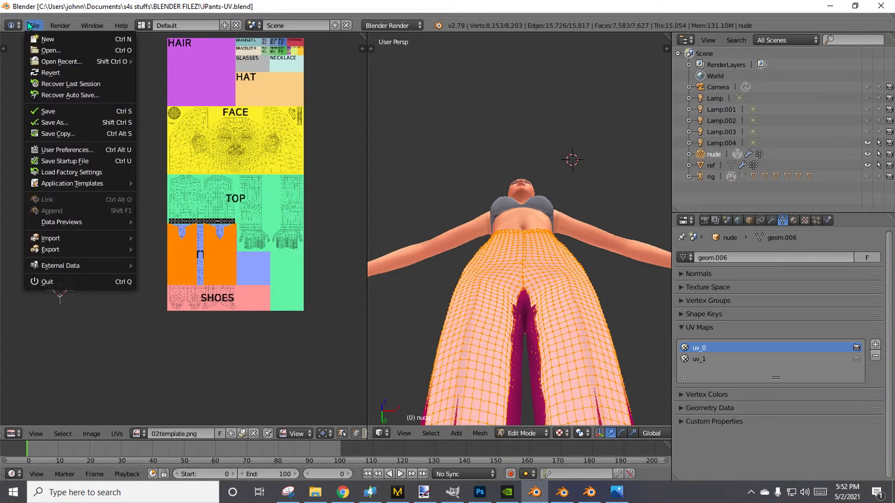
left_click(52, 50)
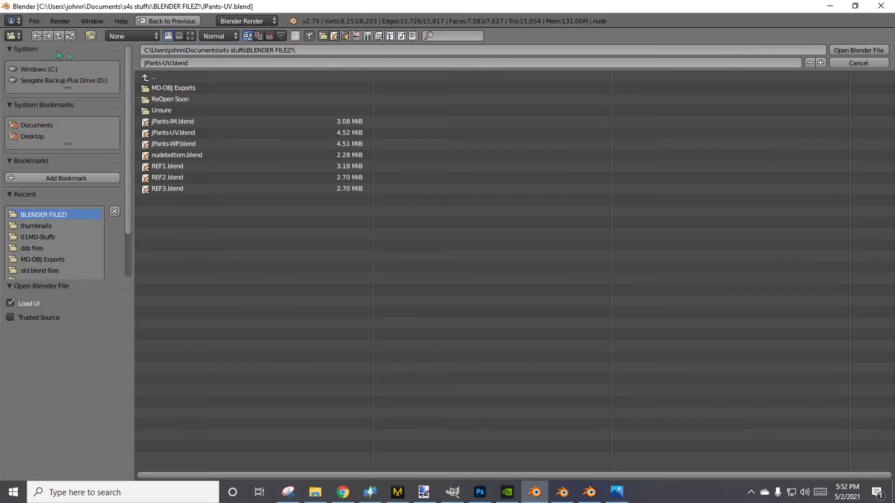
double_click(207, 144)
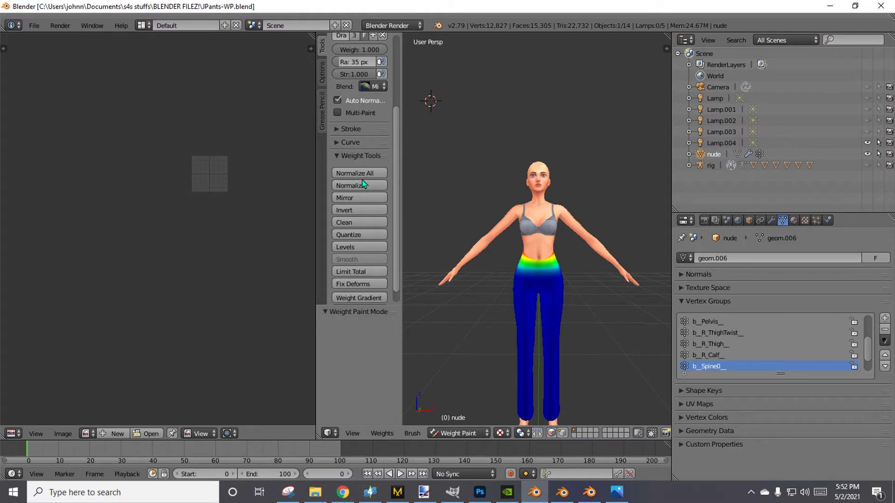
Take the nude pants mesh out of Weight Paint mode and put it into Vertex Paint mode.
left_click(453, 433)
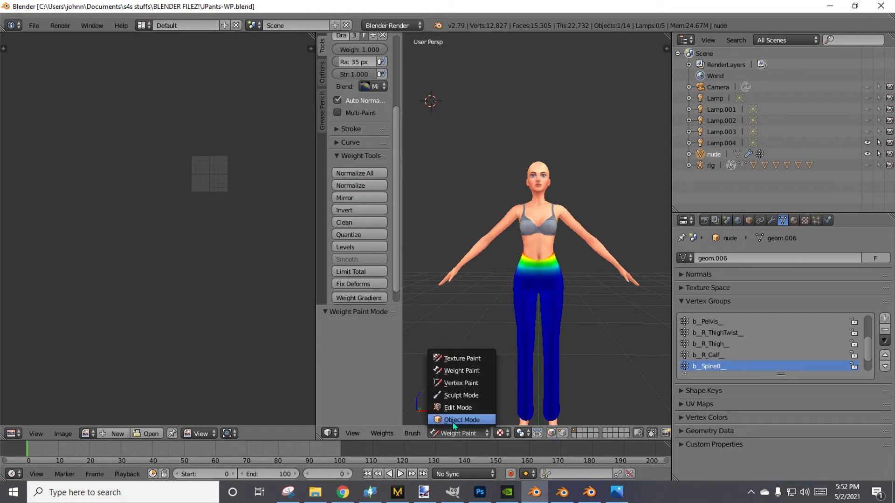
left_click(461, 420)
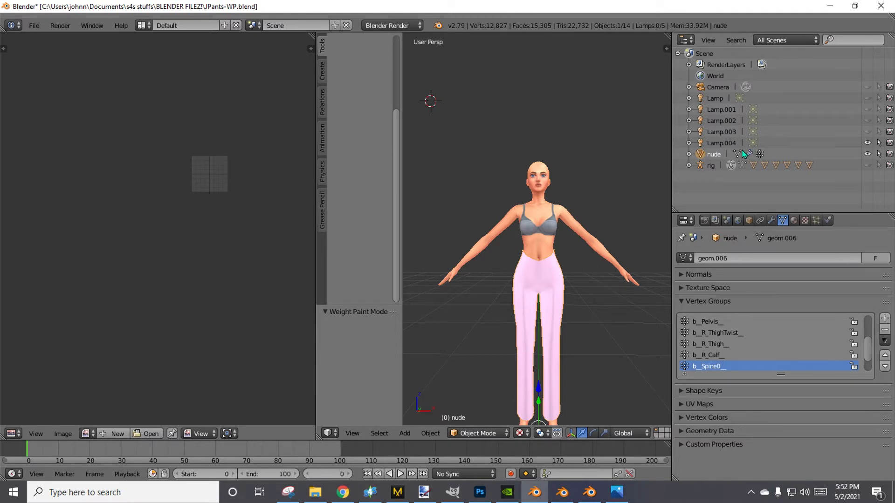
middle_click_drag(470, 322, 516, 262)
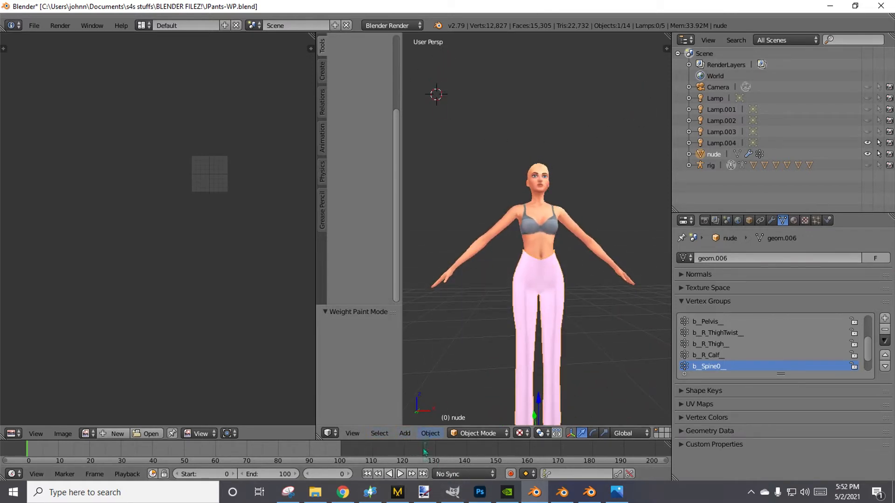
left_click(477, 433)
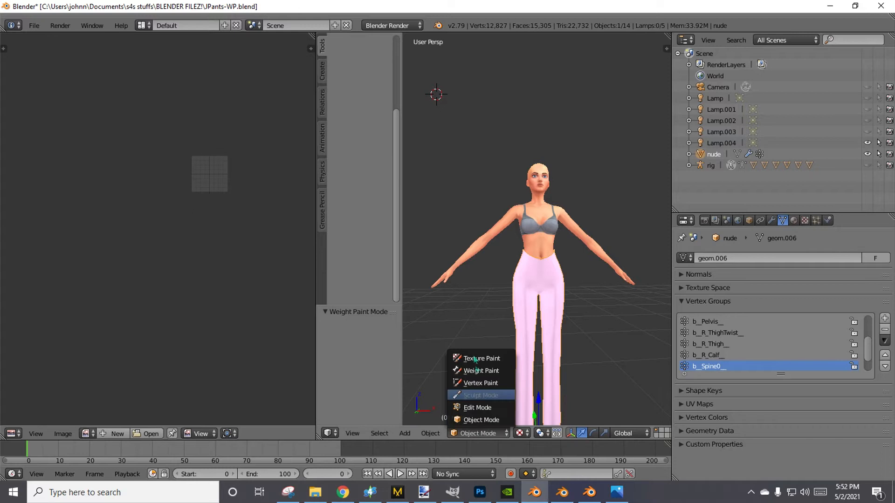
left_click(476, 382)
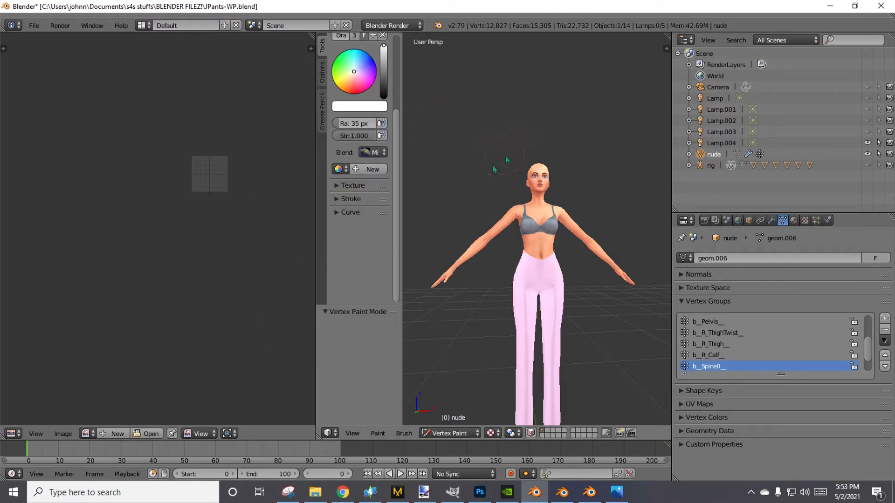
middle_click_drag(461, 331, 453, 336)
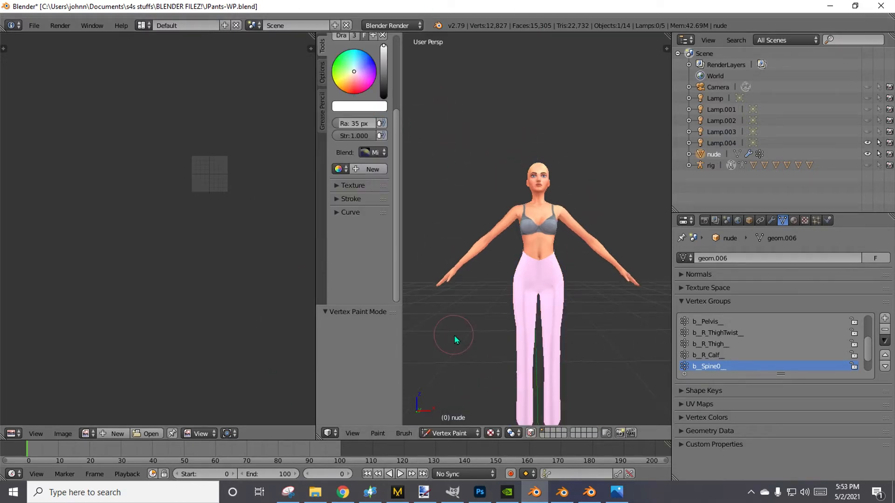
Set the vertex paint color to bright green by its hex code and fill the whole pants mesh with Set Vertex Colors.
left_click(363, 110)
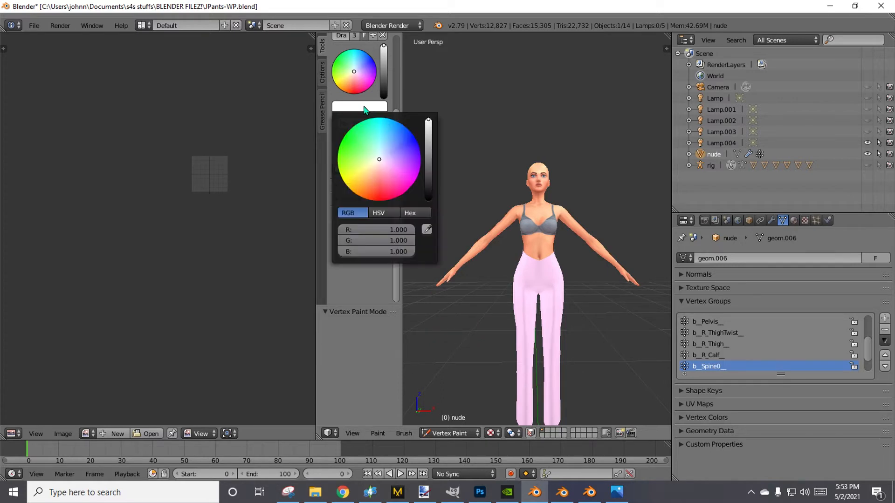
left_click(408, 213)
left_click(396, 229)
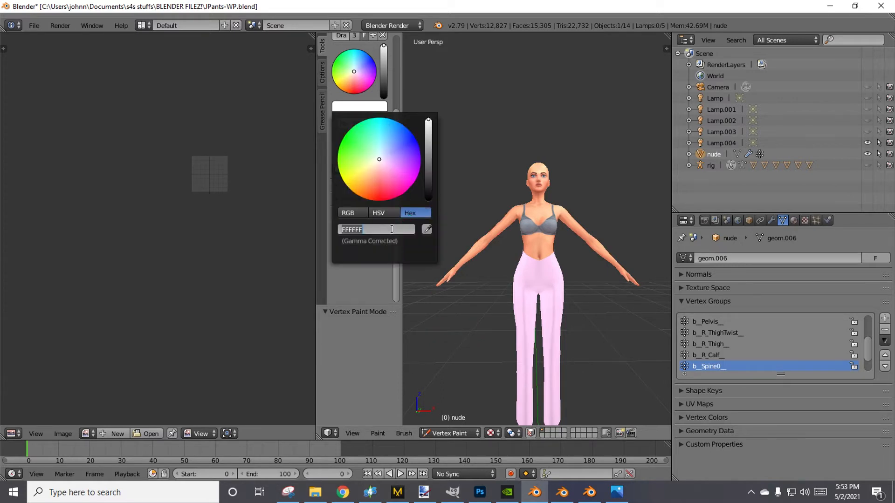
type("00ff00")
key("Return")
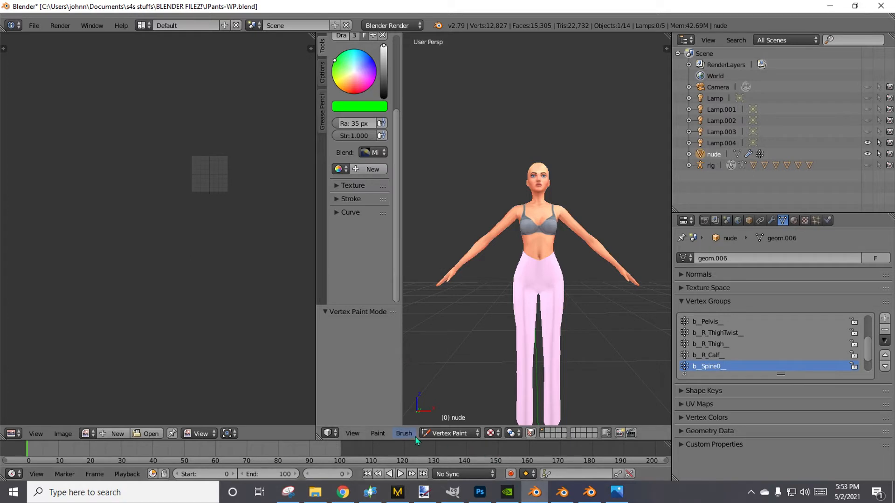
left_click(379, 434)
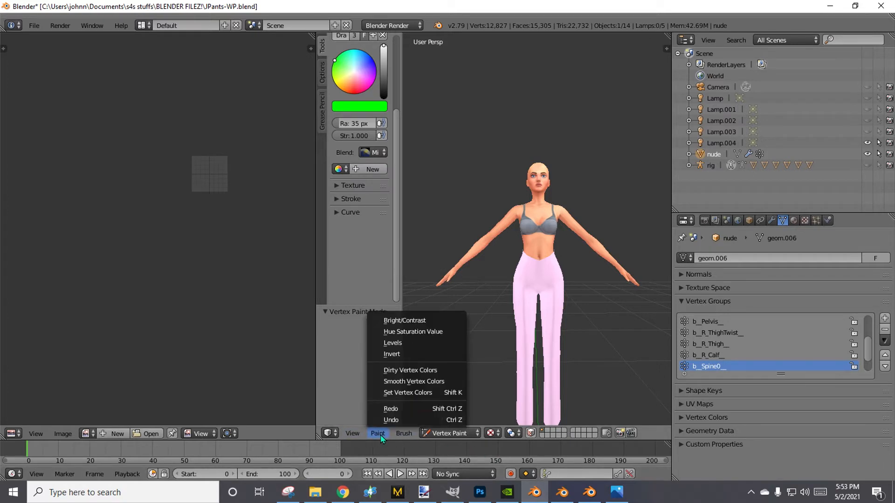
left_click(397, 393)
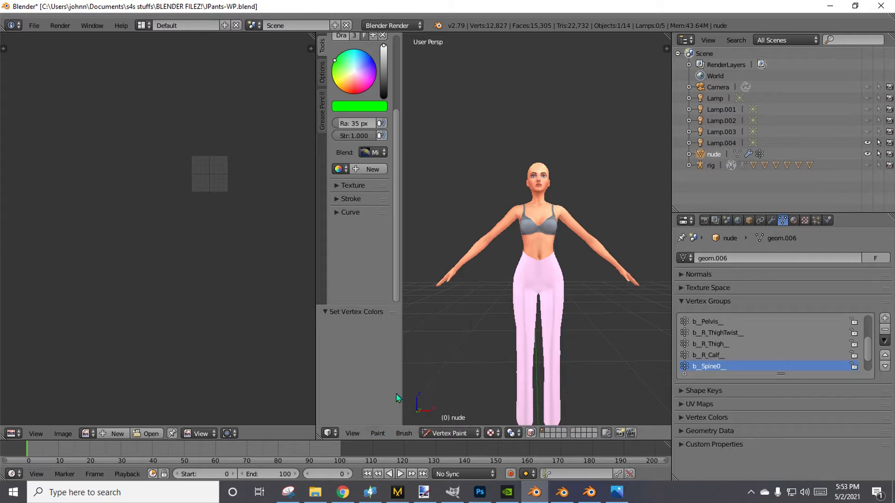
Change the 3D view to Solid shading to display the vertex color on the pants.
left_click(491, 433)
left_click(502, 396)
middle_click_drag(503, 398, 569, 279)
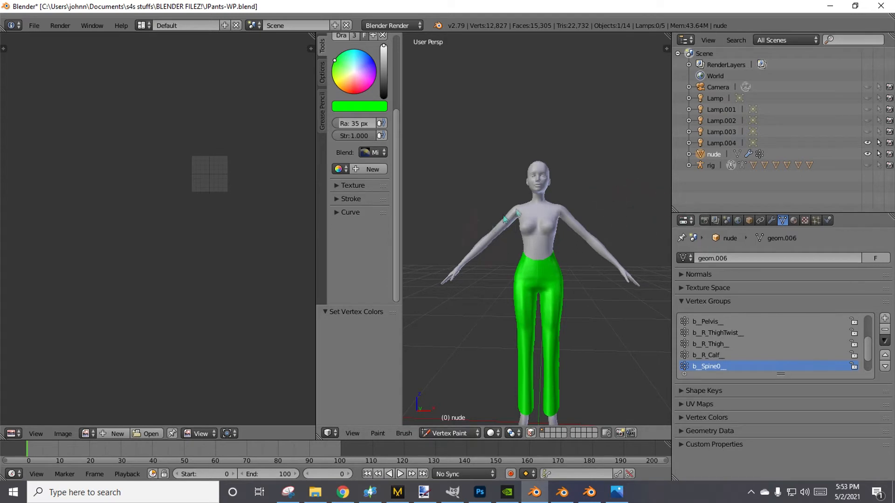
left_click(465, 434)
Save the file as JPants-VP.blend in the BLENDER FILEZ! folder and minimize the Blender 2.79 window.
left_click(34, 25)
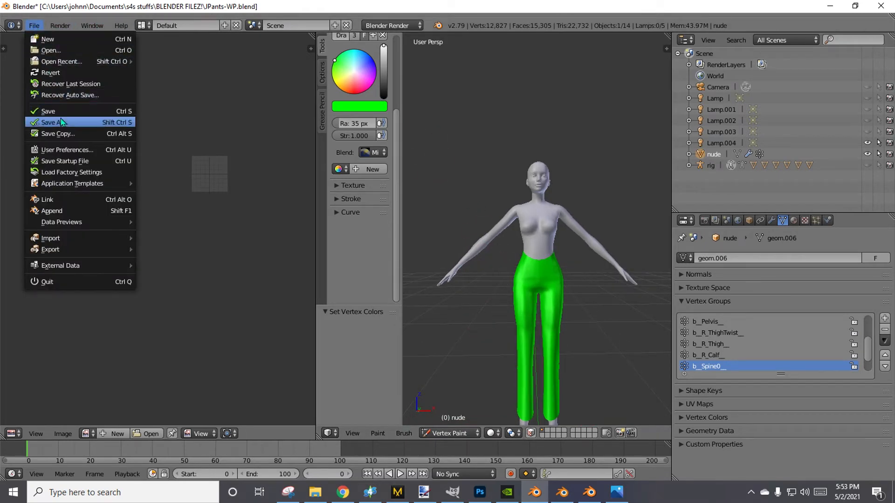
left_click(61, 118)
left_click(171, 65)
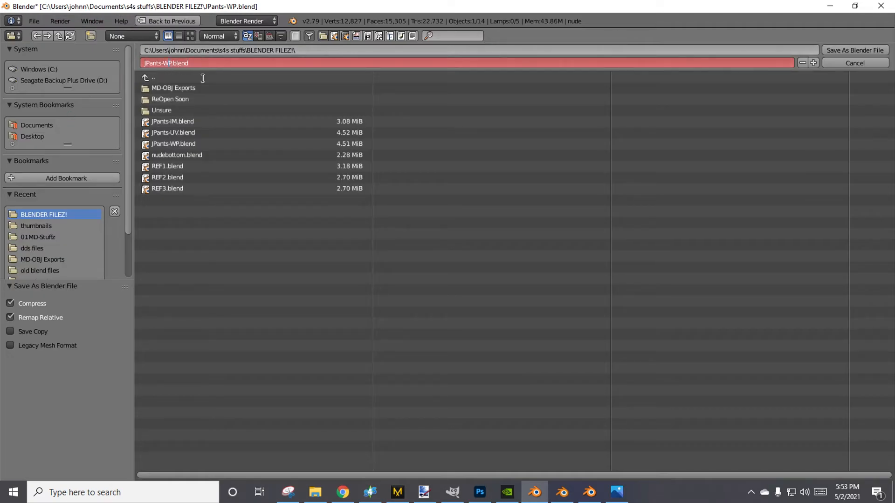
type("V")
key("Return")
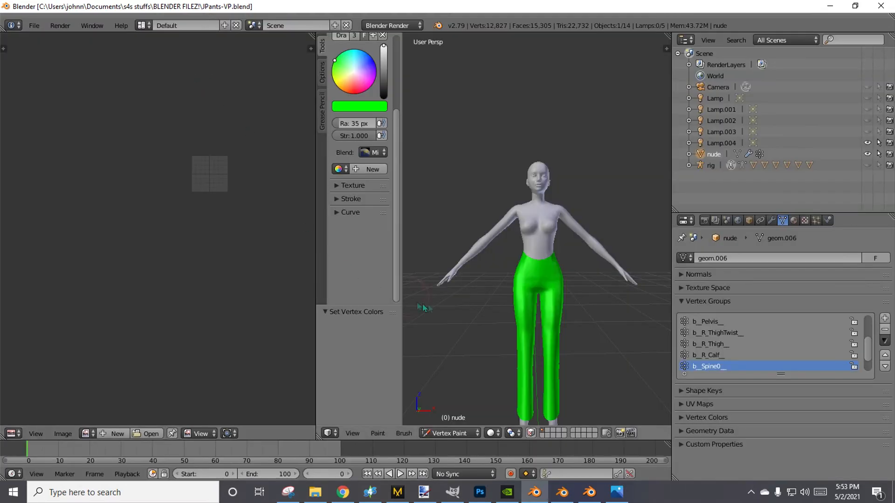
scroll(446, 326, "down", 1)
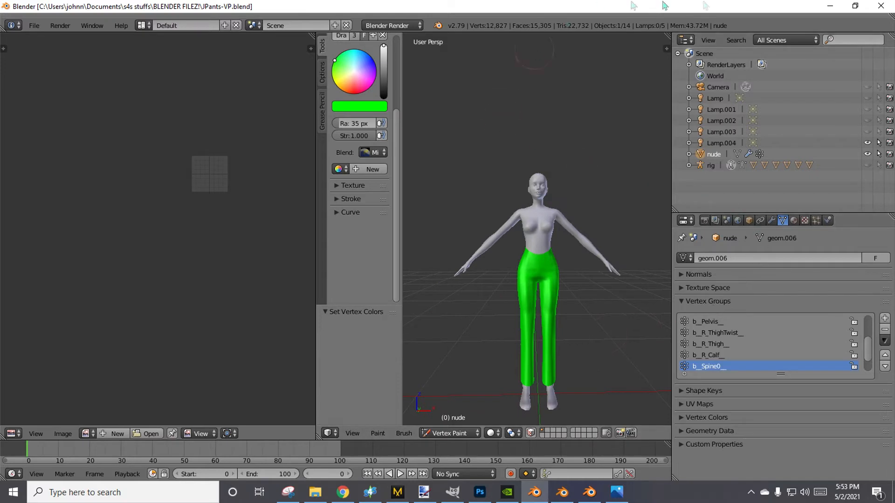
left_click(830, 6)
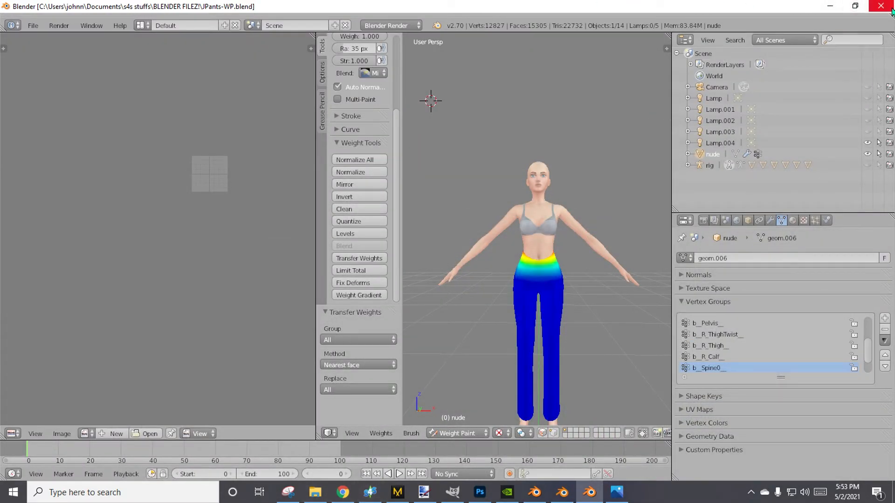
Close the Blender 2.70 window and switch to Sims 4 Studio.
left_click(830, 6)
left_click(854, 15)
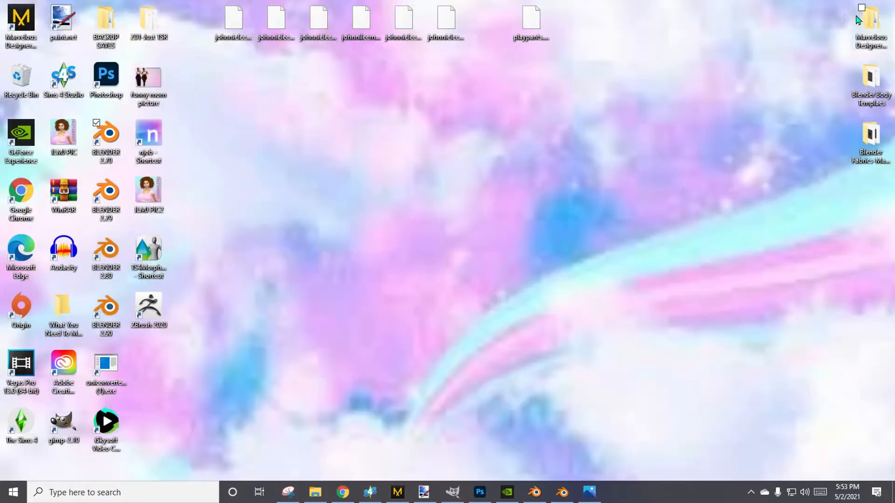
left_click(370, 492)
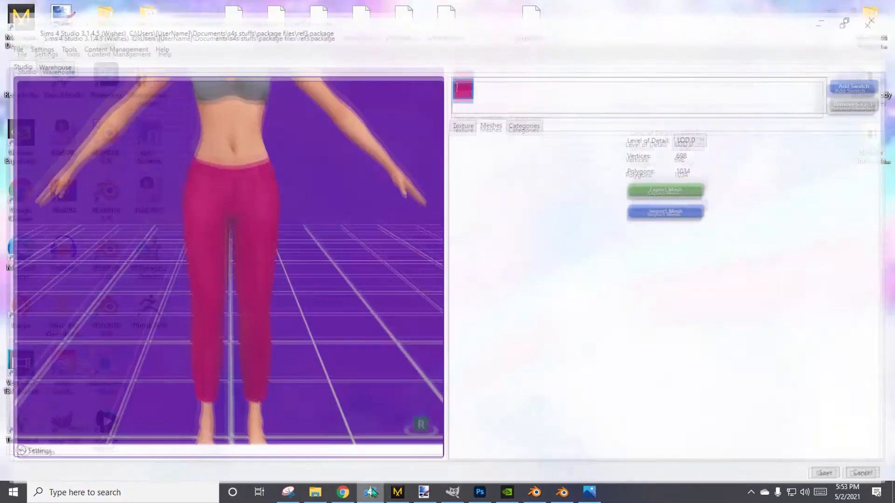
Close the ref3 package and open the JohnniePants(Tutorial) package from the recent projects.
left_click(9, 37)
left_click(21, 52)
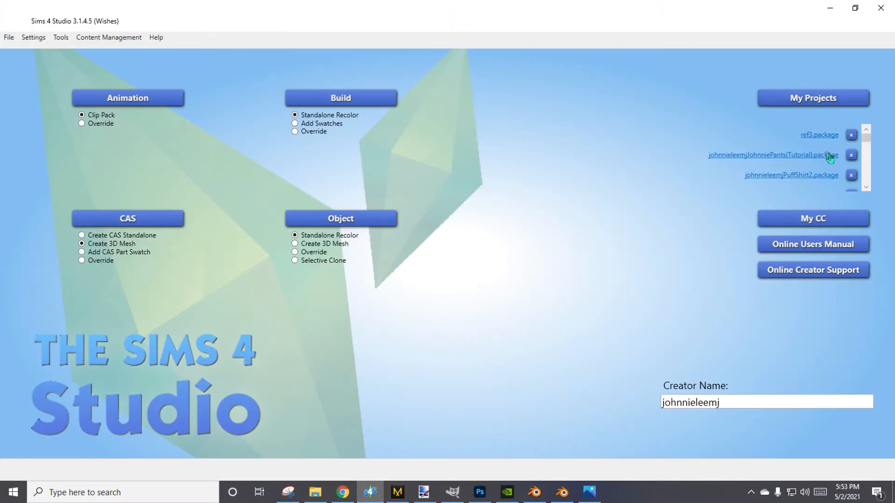
left_click(774, 156)
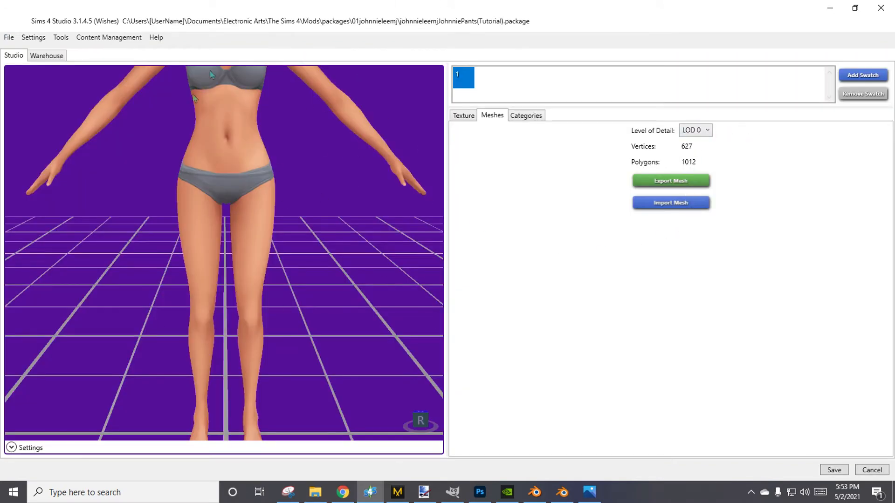
Import JPants-VP.blend from the BLENDER FILEZ! folder as the LOD 0 mesh.
left_click(678, 203)
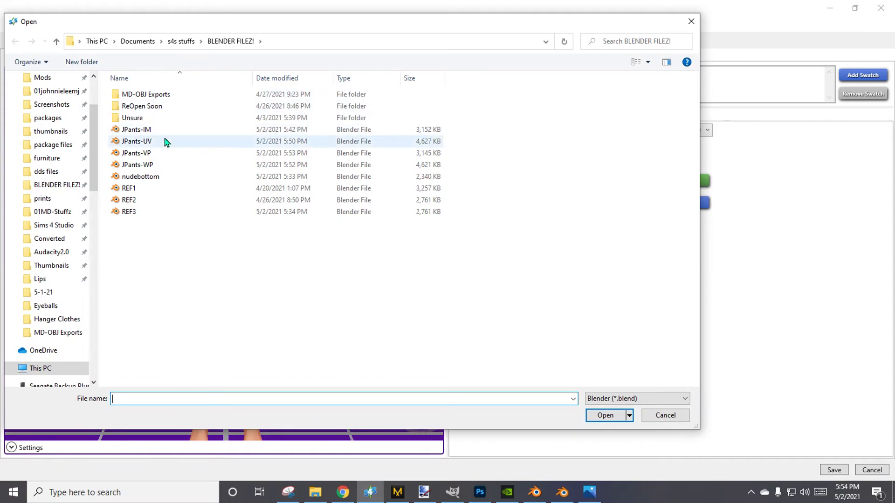
double_click(159, 153)
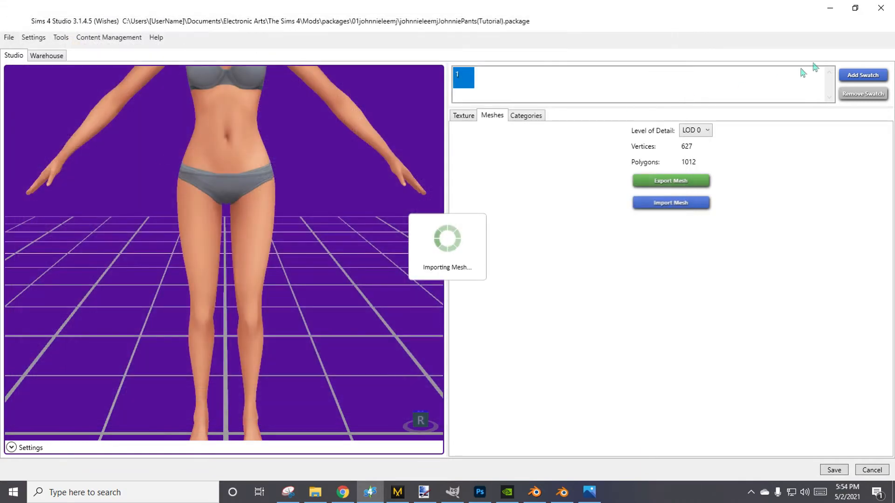
left_click(829, 7)
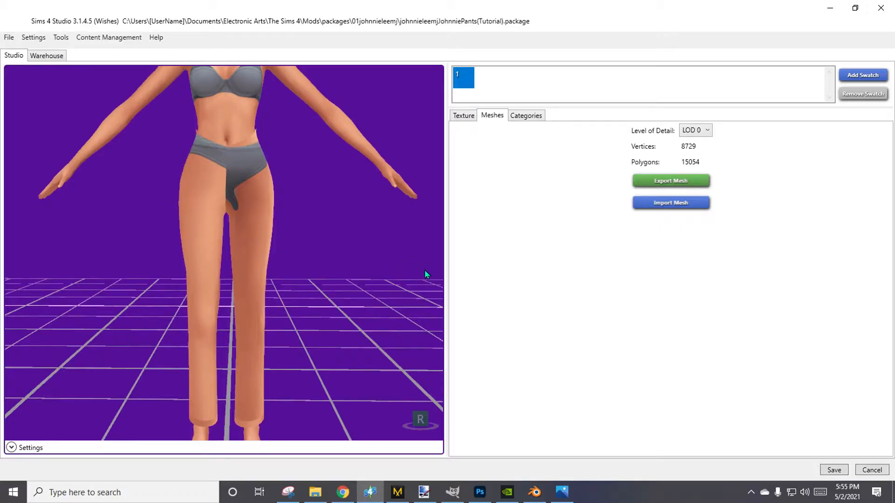
Examine the imported pants' waist, legs and hems in the 3D preview and check the level of detail options.
middle_click_drag(320, 356, 349, 278)
right_click_drag(383, 283, 244, 133)
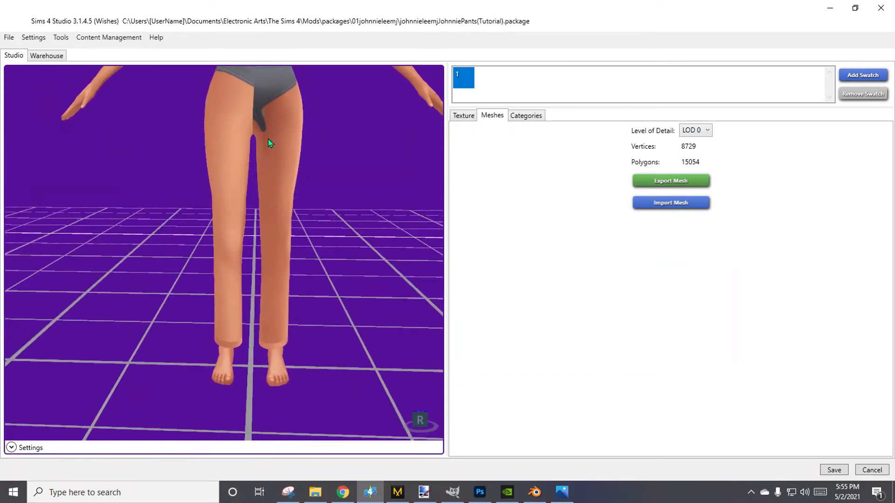
middle_click_drag(267, 139, 303, 199)
scroll(299, 205, "down", 1)
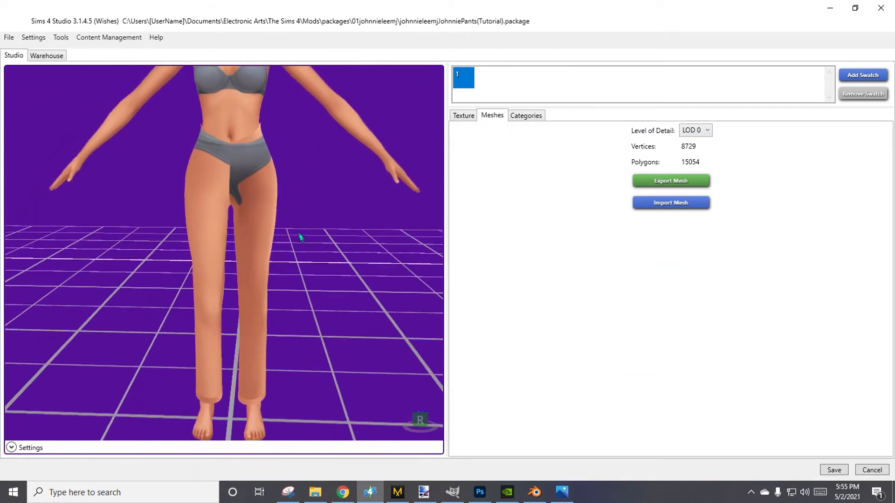
middle_click_drag(300, 235, 318, 213)
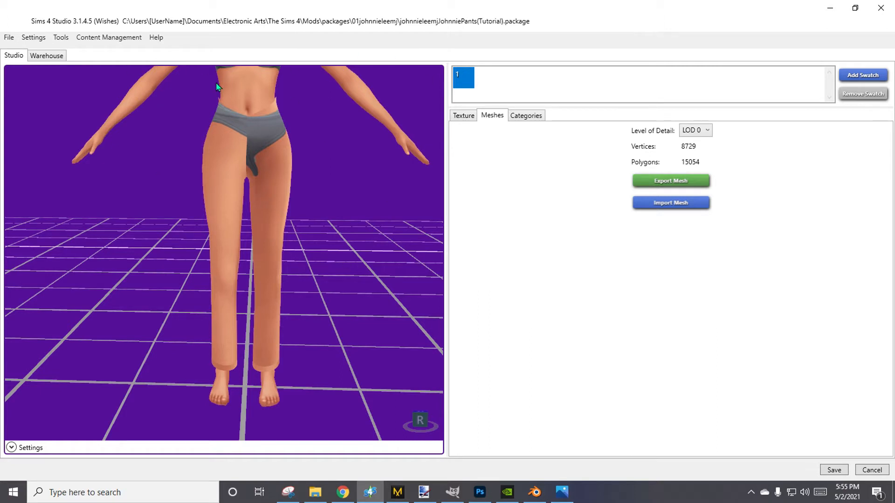
left_click(690, 132)
left_click(690, 132)
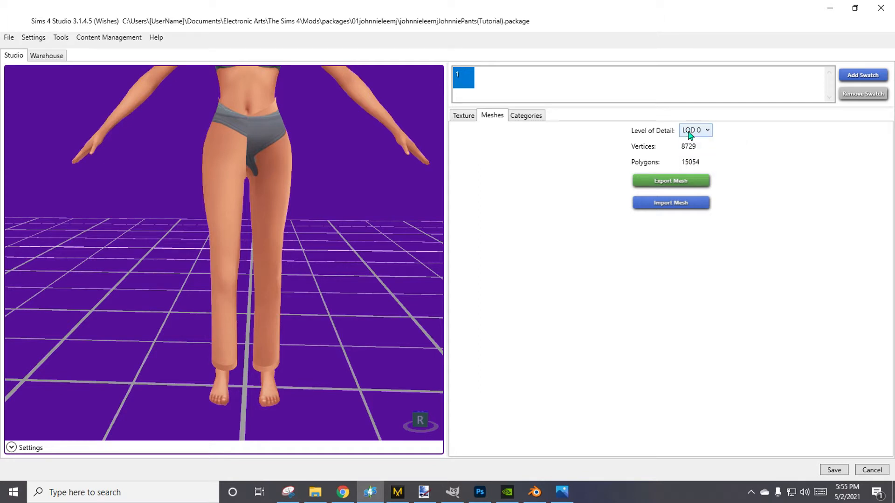
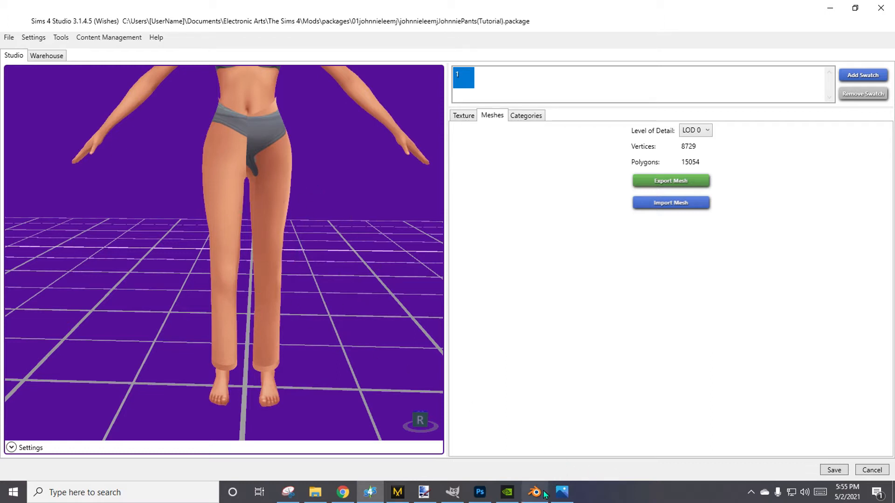
Switch to the Blender window with JPants-VP.blend and change the pants from Vertex Paint to Object Mode.
mouse_move(544, 495)
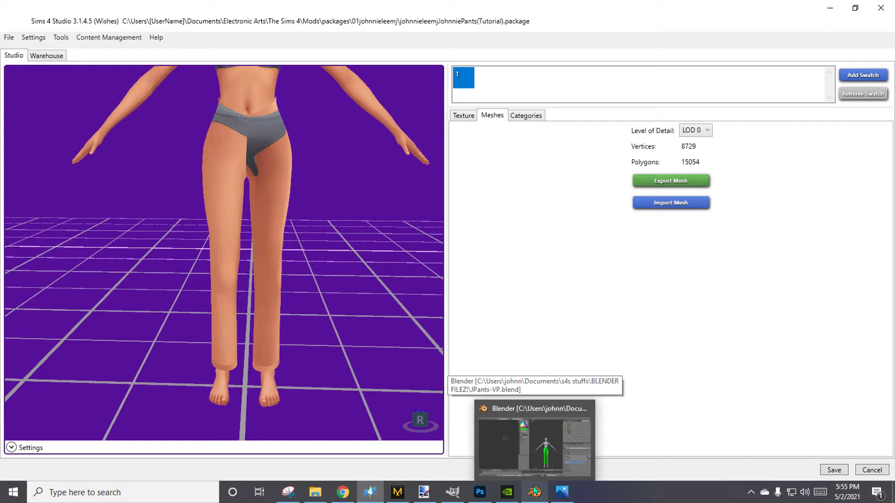
mouse_move(530, 471)
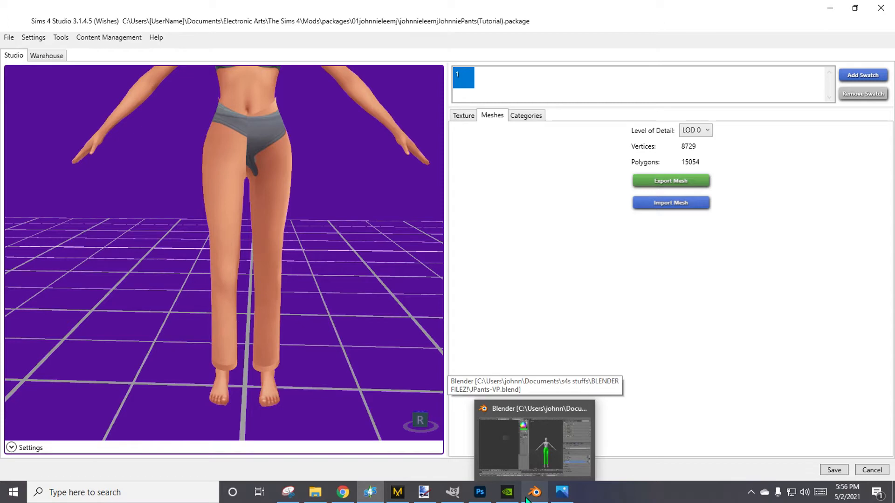
left_click(534, 460)
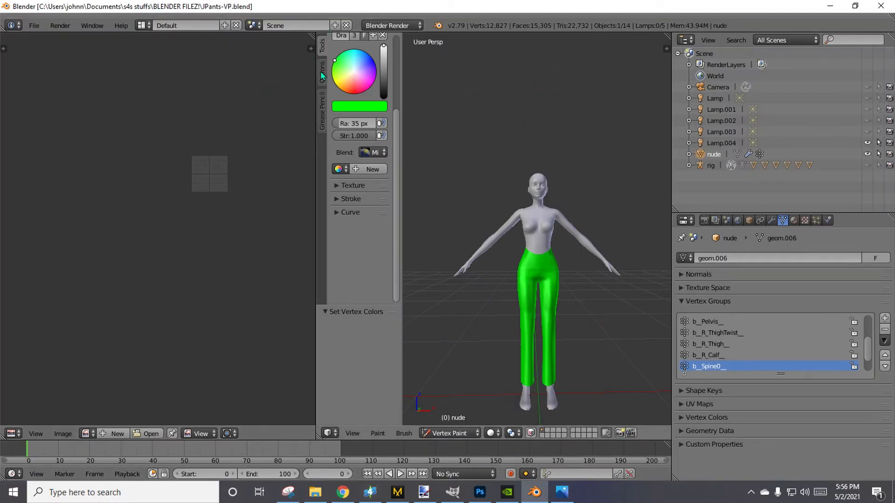
left_click(446, 436)
left_click(447, 423)
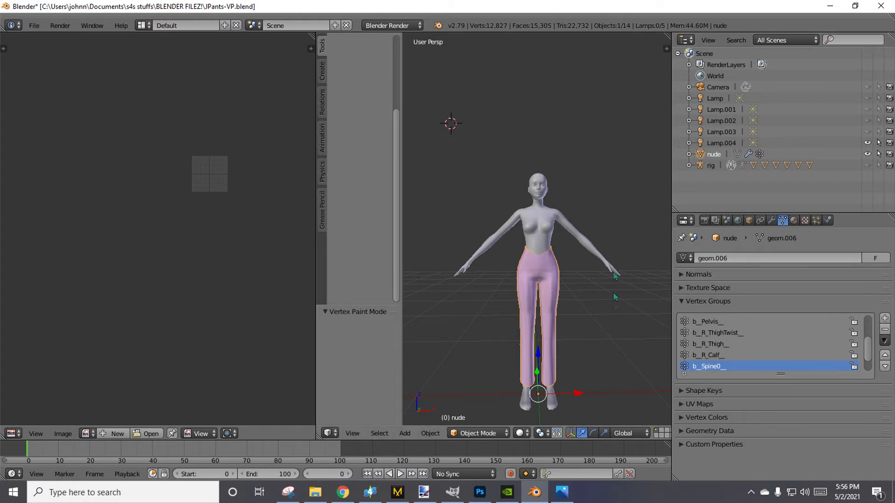
scroll(627, 347, "up", 3)
scroll(599, 317, "down", 3)
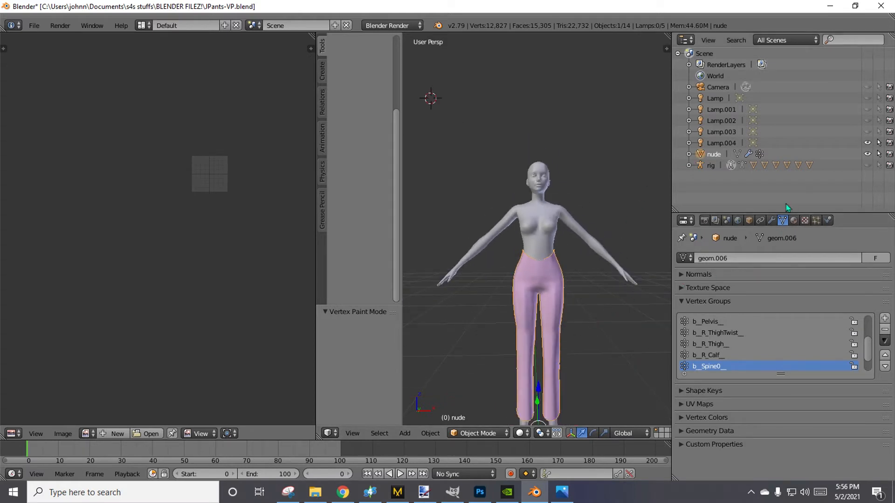
Add a Decimate modifier to the pants mesh, set its Collapse ratio to about 0.7961 and apply it.
left_click(772, 221)
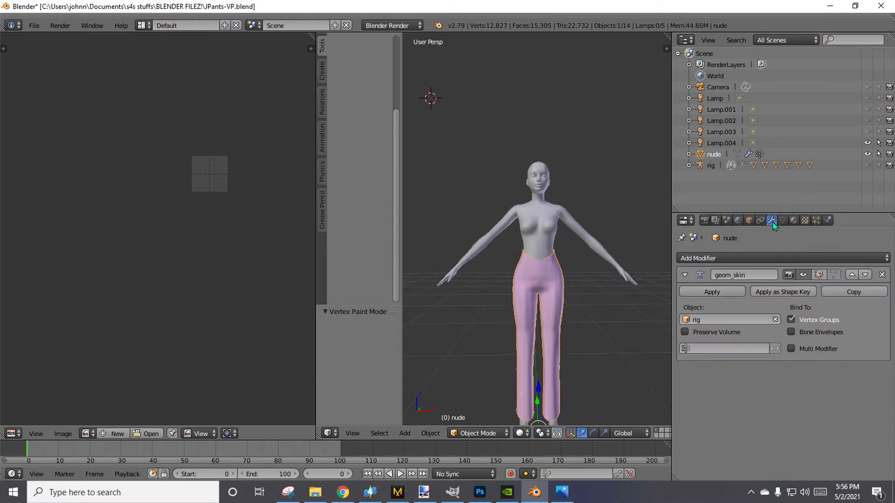
left_click(685, 275)
left_click(692, 260)
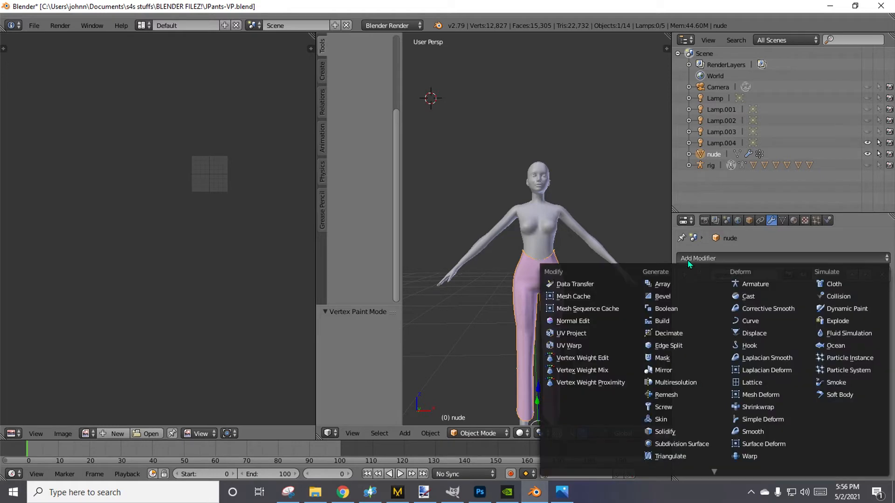
left_click(669, 334)
scroll(605, 376, "down", 2)
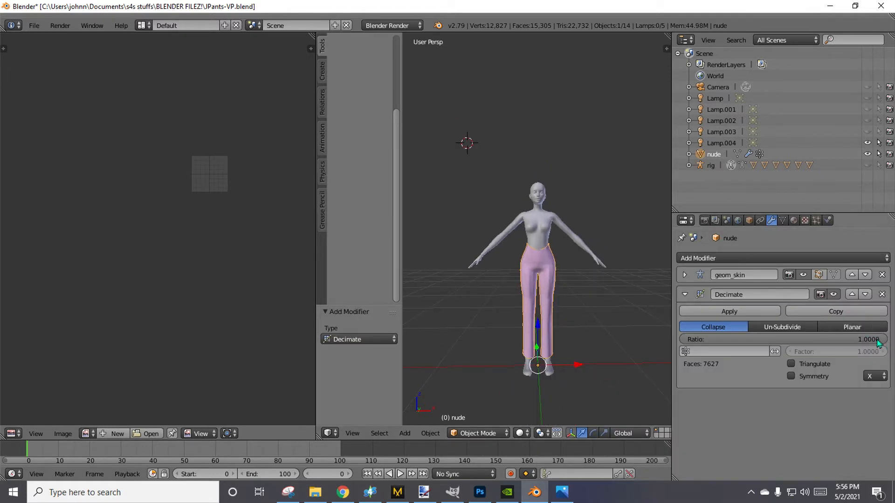
left_click_drag(879, 344, 846, 339)
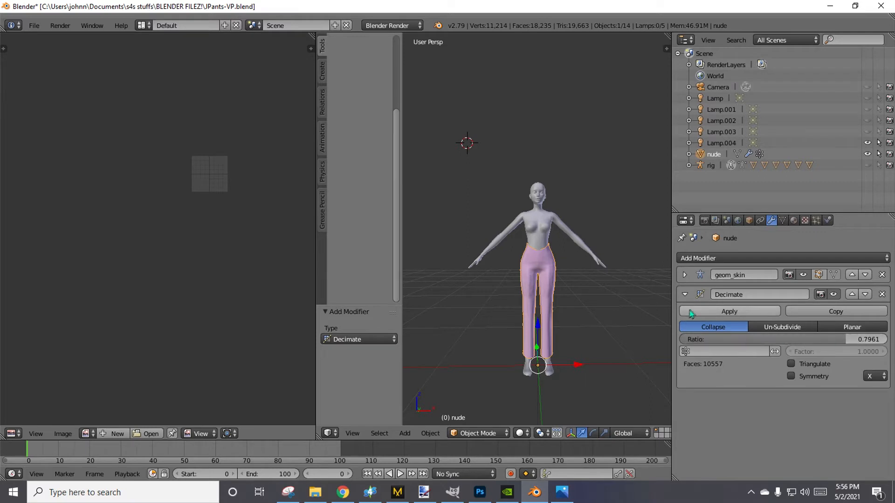
left_click(730, 311)
Save the decimated pants as JPants-VP-lod2.blend in the BLENDER FILEZ! folder and reopen it from the recent files.
left_click(34, 25)
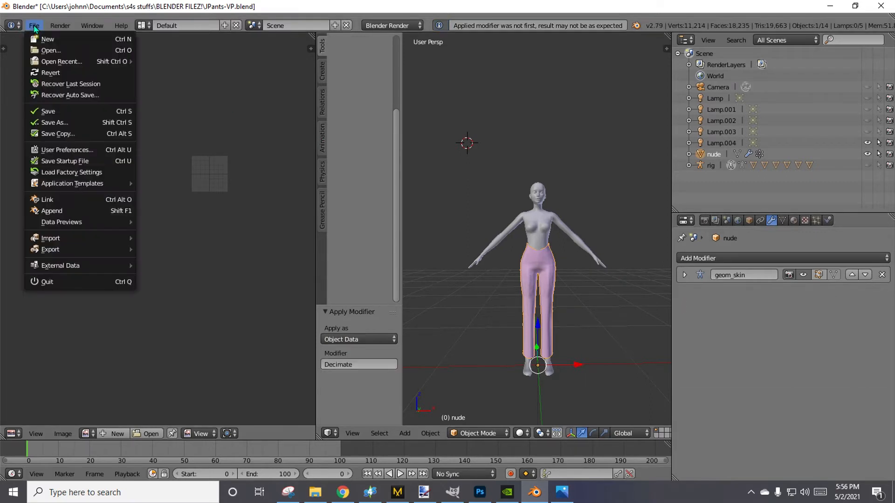
left_click(53, 122)
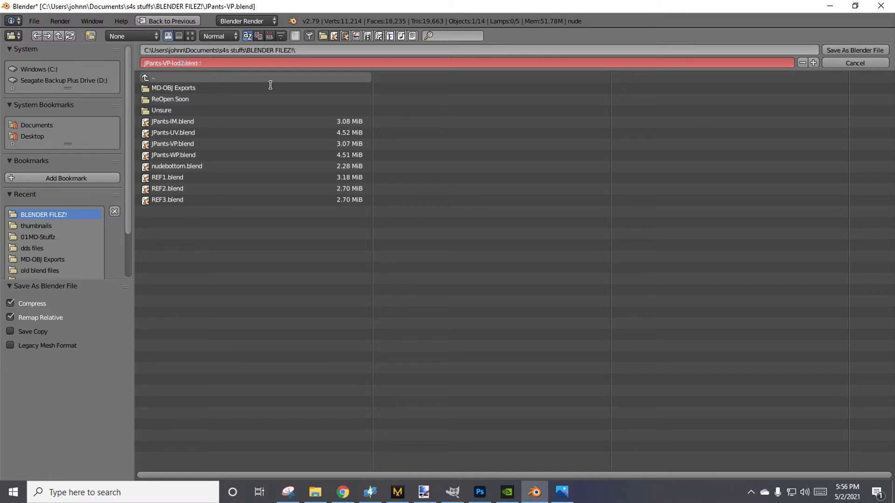
key("Return")
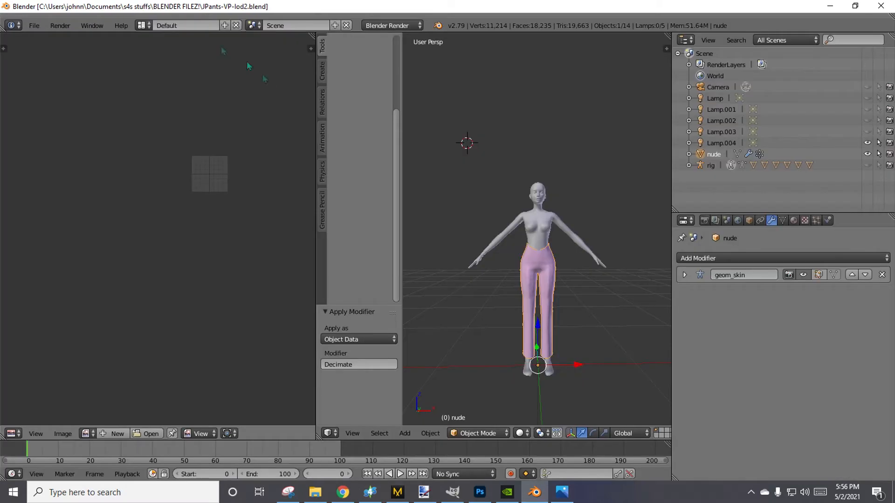
left_click(34, 26)
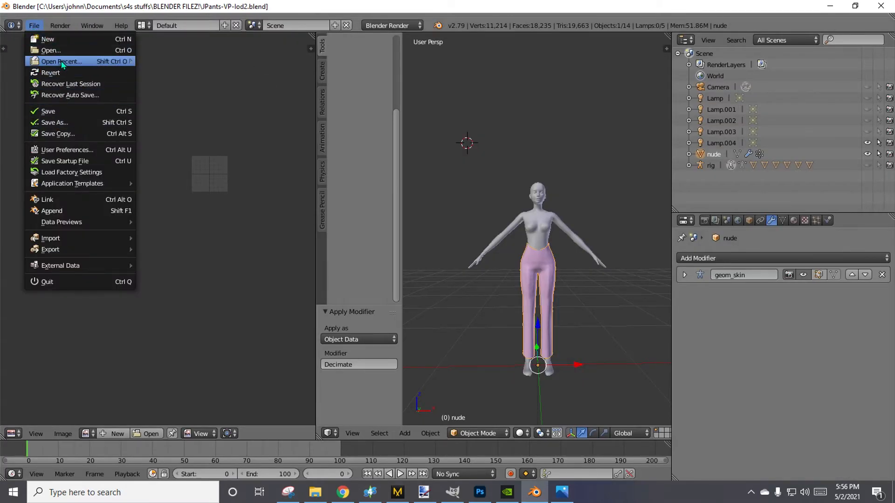
mouse_move(63, 62)
left_click(179, 64)
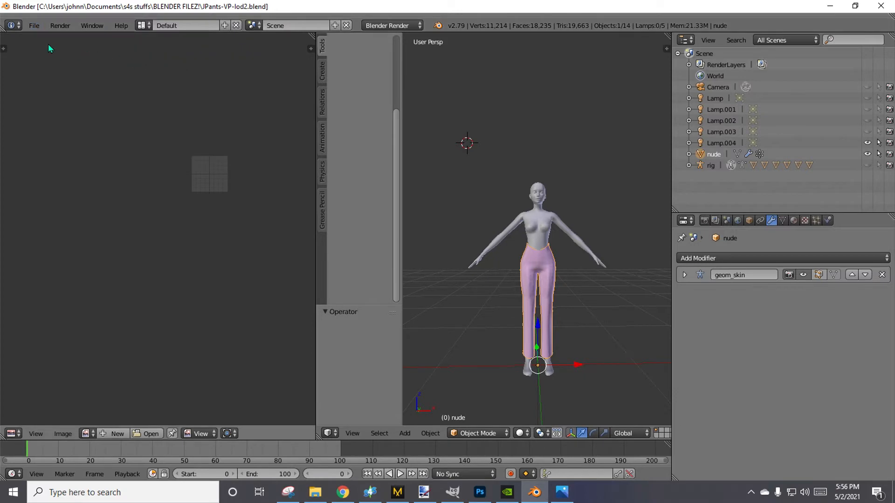
Switch to Sims 4 Studio and import JPants-VP-lod2.blend as the LOD 1 mesh.
left_click(380, 493)
left_click(699, 130)
left_click(690, 151)
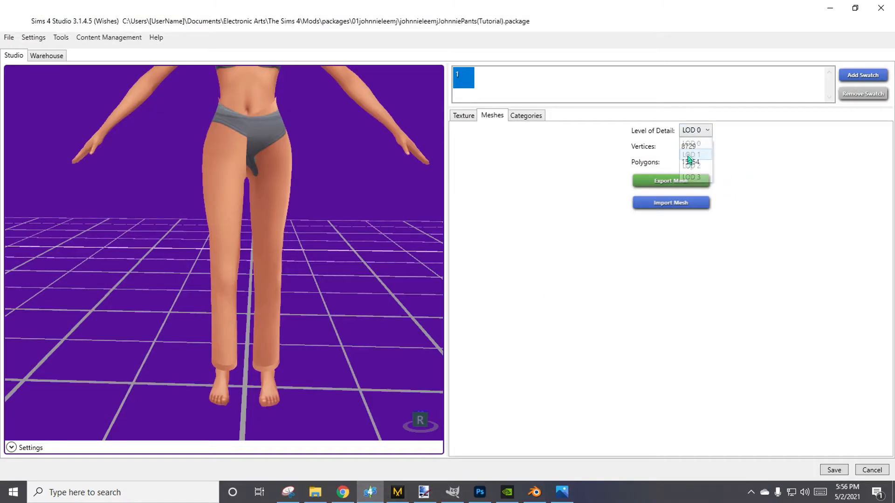
left_click(689, 204)
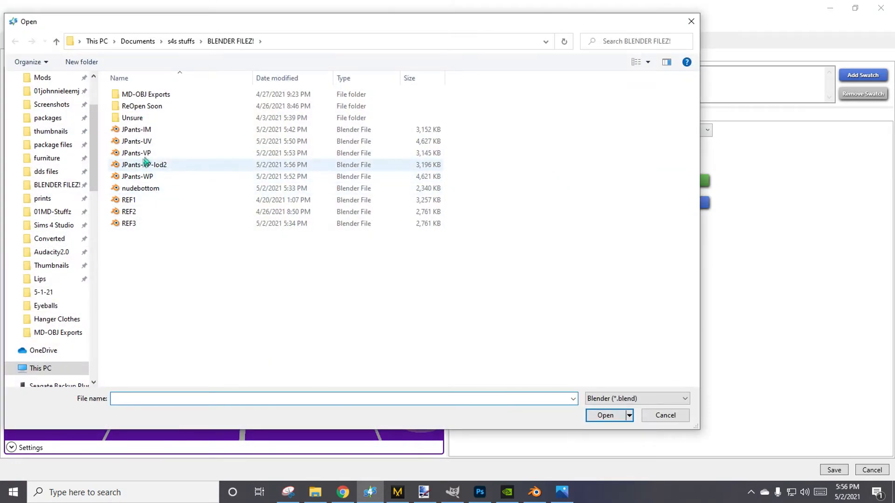
double_click(144, 164)
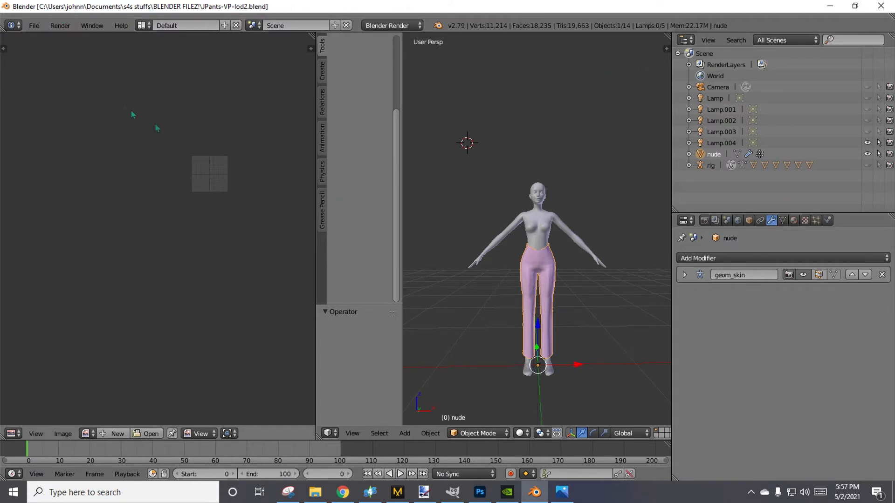
Decimate the lod2 pants mesh in Blender with a Collapse ratio of about 0.5647 and apply the modifier.
left_click(787, 259)
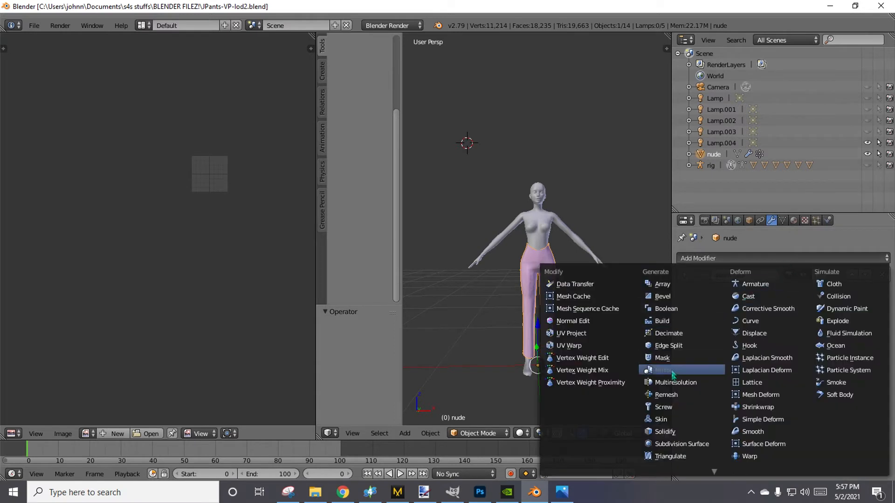
left_click(675, 335)
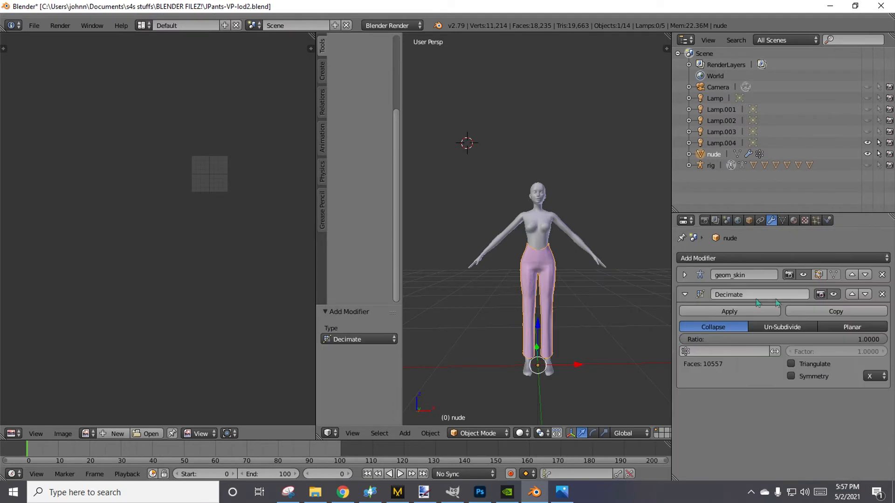
left_click_drag(870, 339, 797, 339)
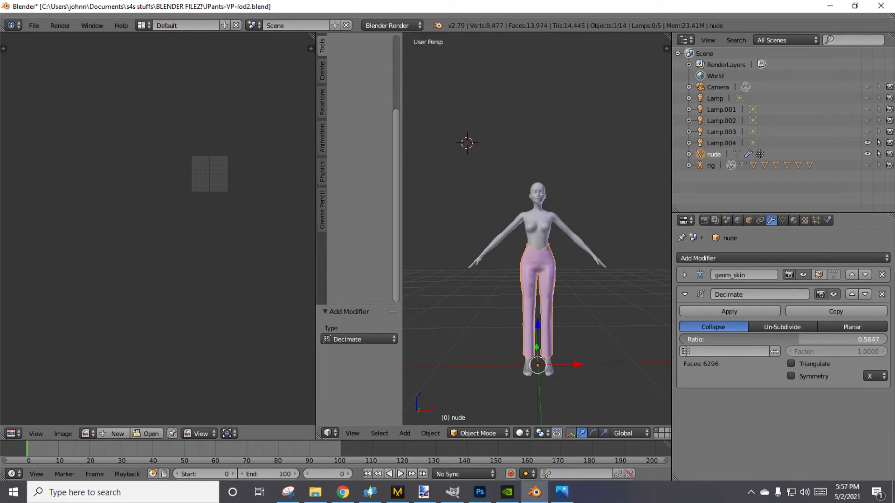
left_click(732, 313)
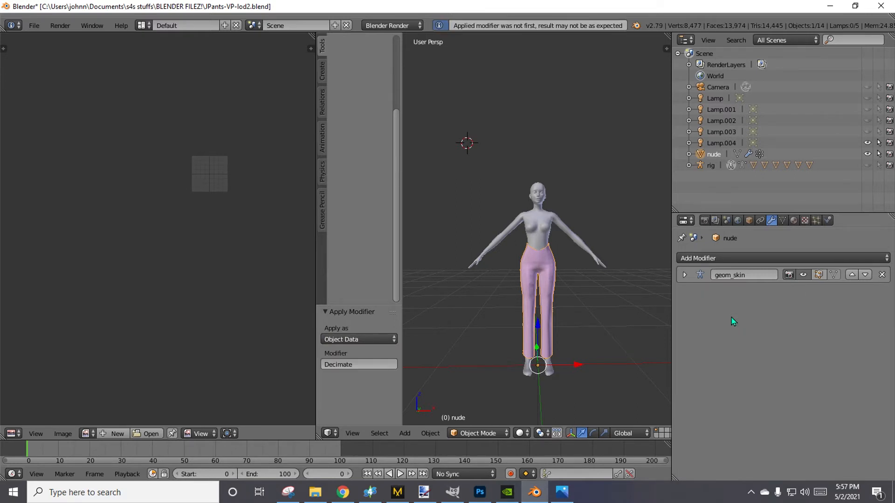
Save the reduced pants under the new name JPants-VP-lod2-a.blend and reopen that file from the recent files.
left_click(34, 25)
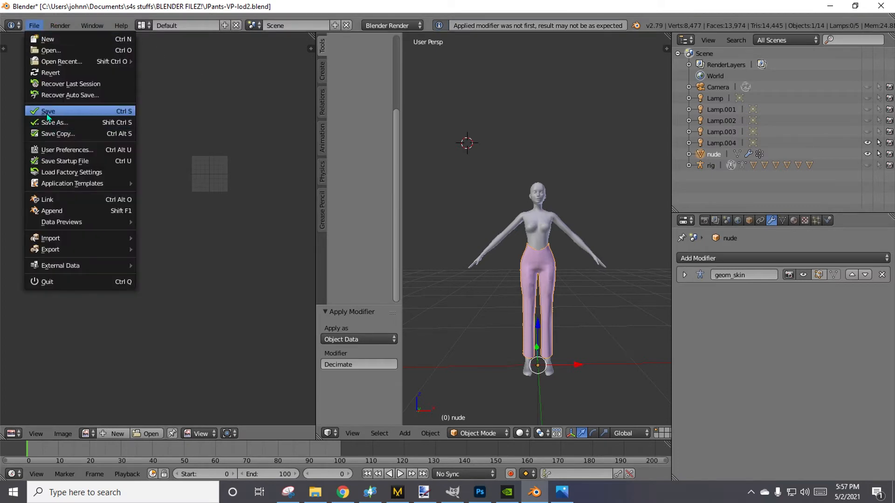
left_click(366, 491)
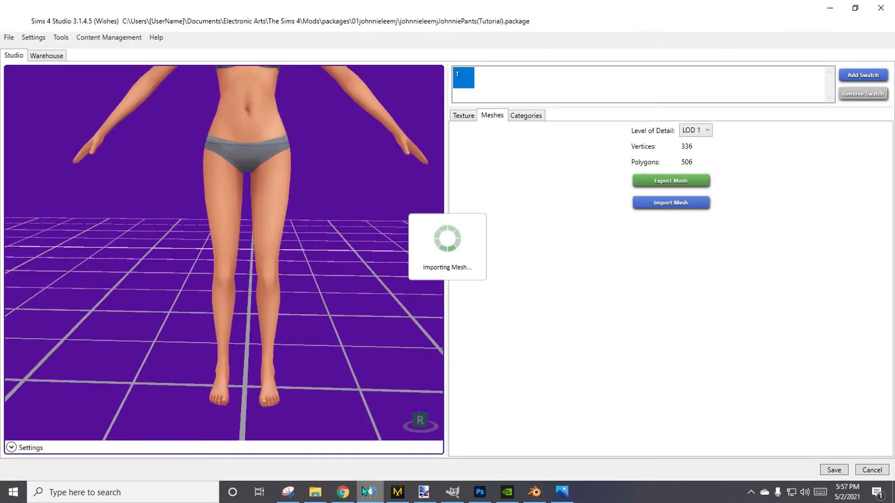
left_click(366, 492)
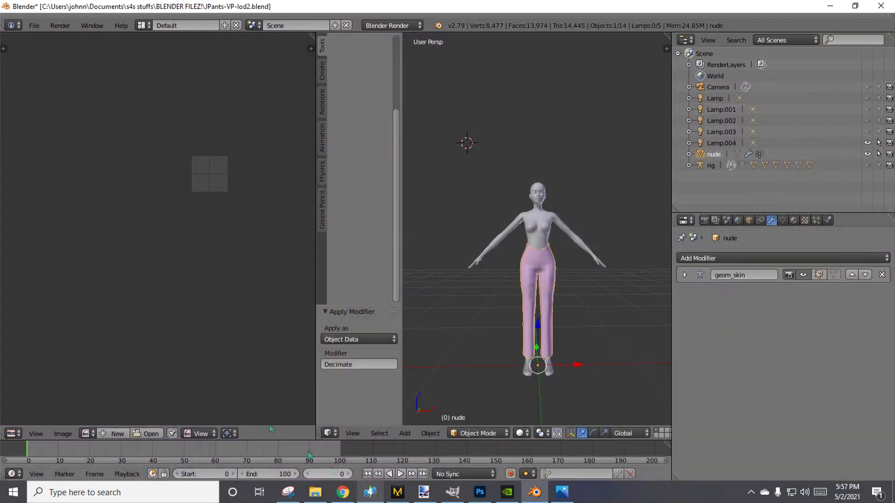
left_click(34, 25)
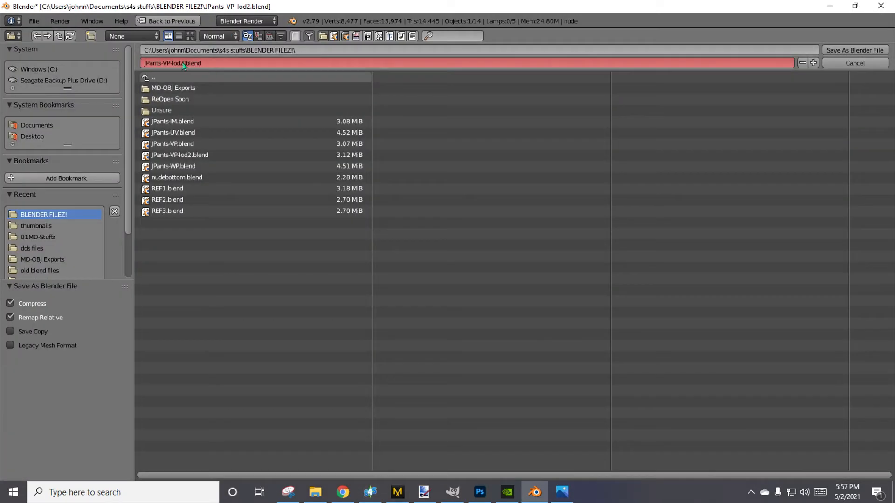
double_click(181, 63)
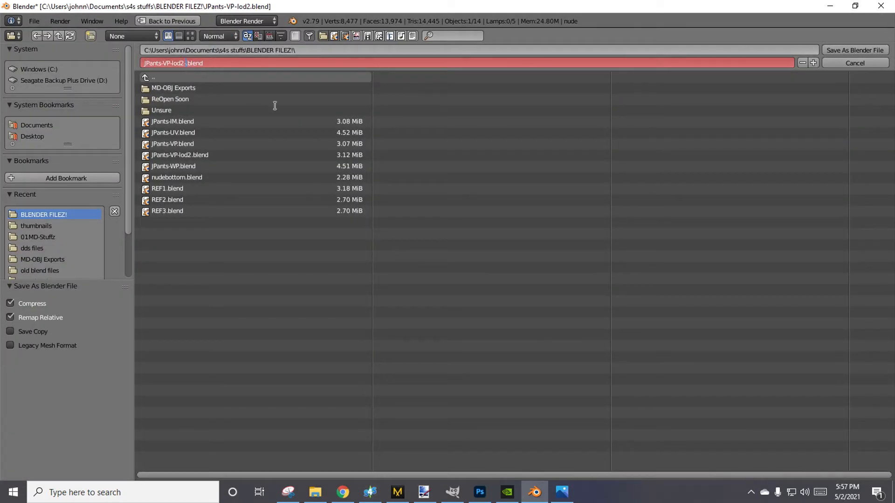
type("-a")
key("Return")
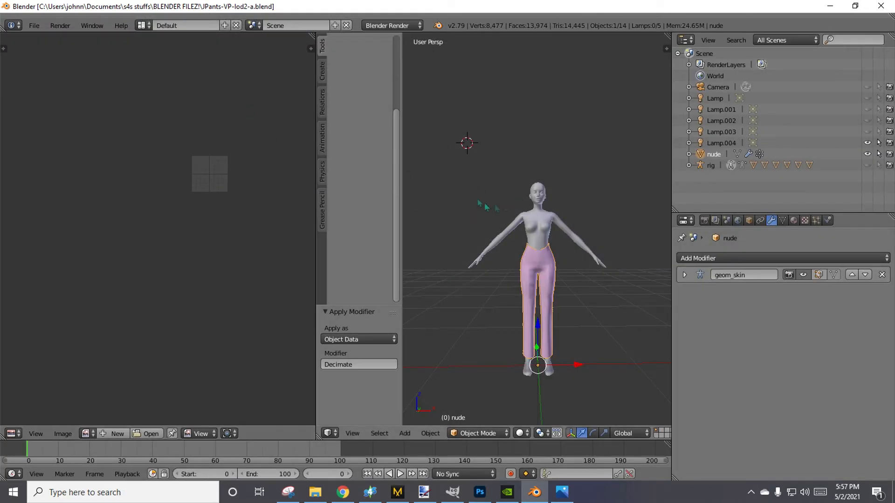
mouse_move(422, 490)
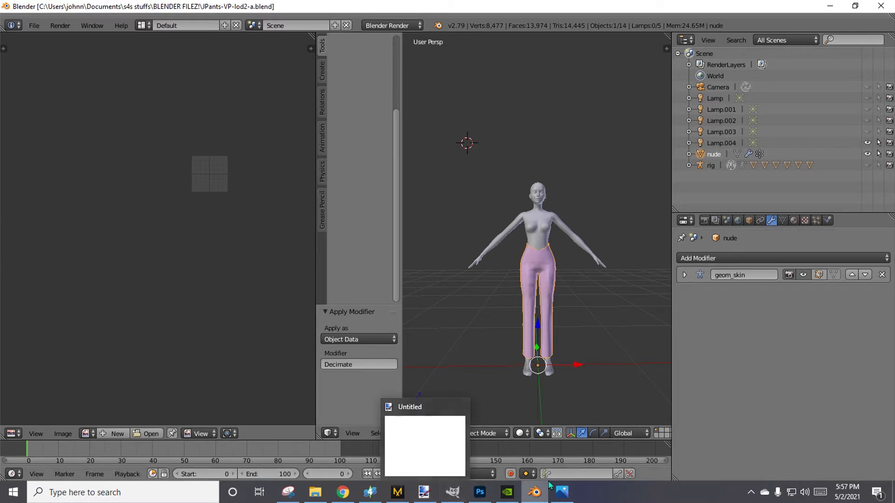
left_click(34, 26)
mouse_move(47, 65)
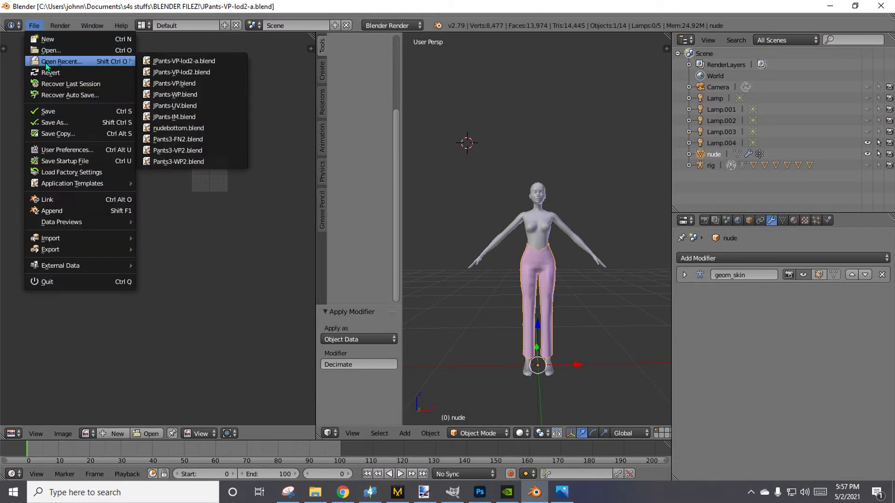
left_click(177, 61)
Decimate the lod2-a pants mesh with a Collapse ratio of about 0.4601 and apply the modifier.
left_click(792, 258)
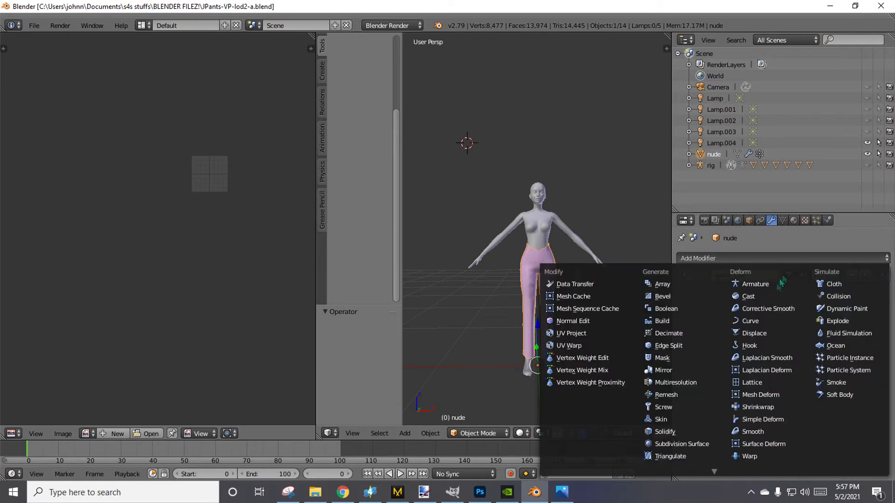
left_click(668, 333)
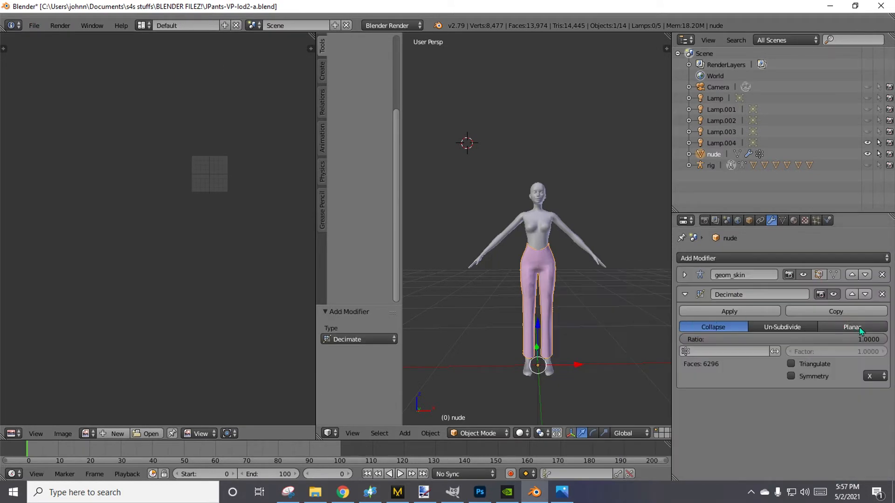
left_click_drag(877, 339, 771, 339)
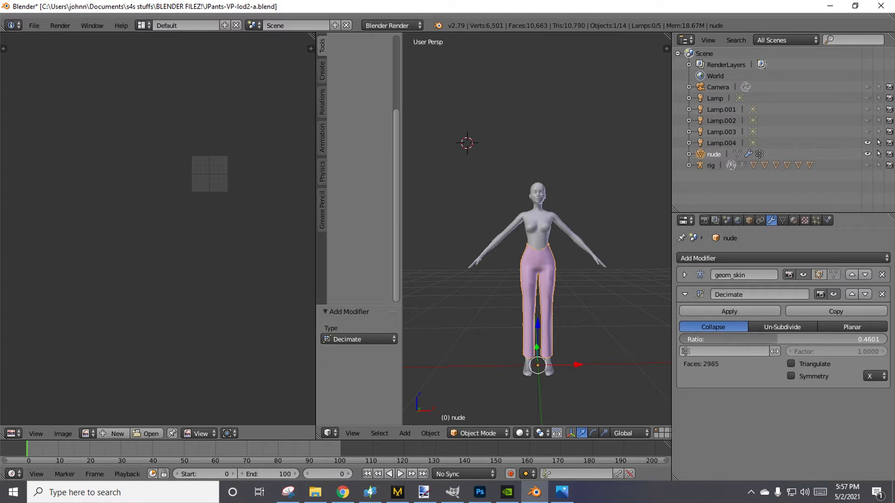
left_click(738, 312)
Save the further reduced pants as a new Blender file named JPants-VP-lod3.blend.
left_click(35, 25)
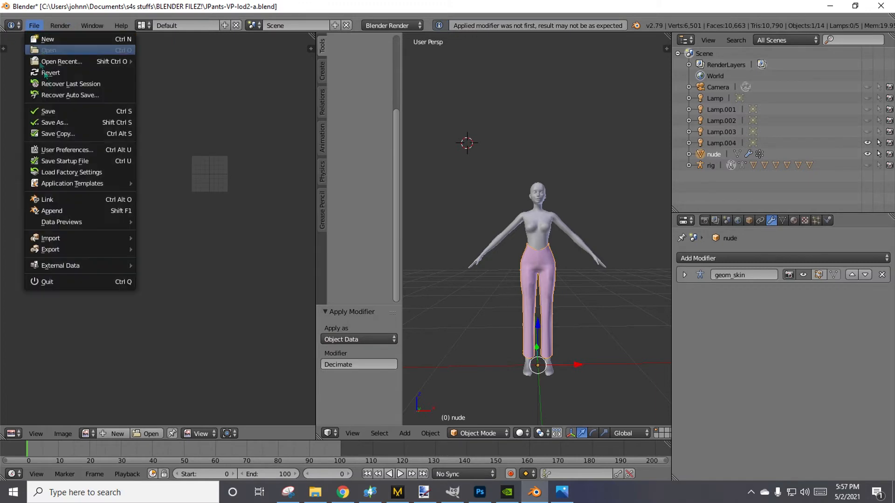
left_click(51, 120)
left_click(182, 67)
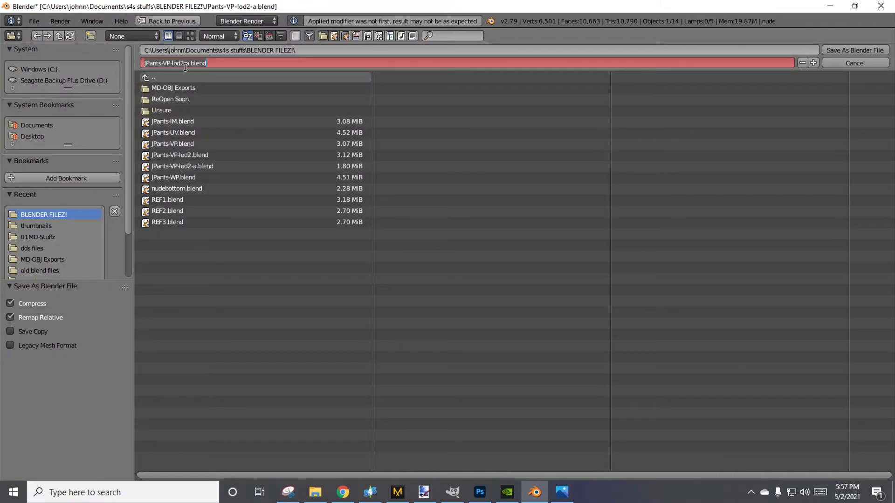
left_click(182, 68)
key("Right")
key("Right")
key("Right")
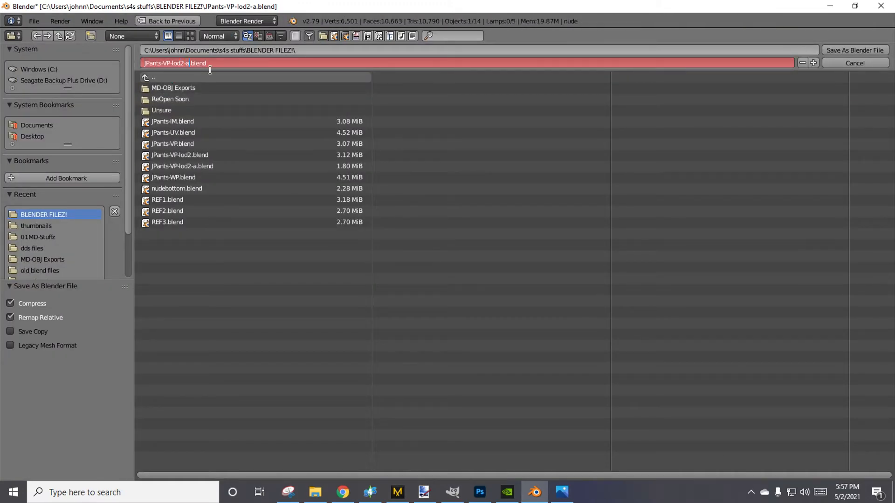
type("3")
key("Return")
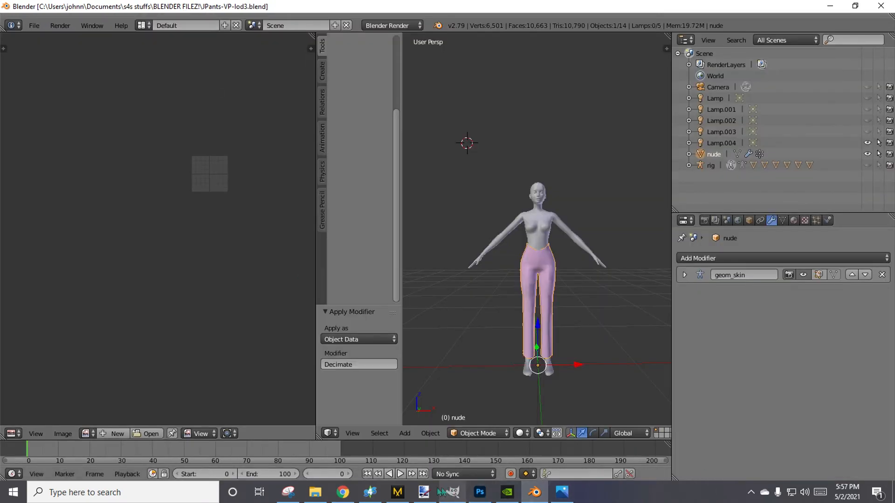
Switch to Sims 4 Studio and import JPants-VP-lod2-a.blend as the LOD 2 mesh.
left_click(370, 491)
left_click(695, 131)
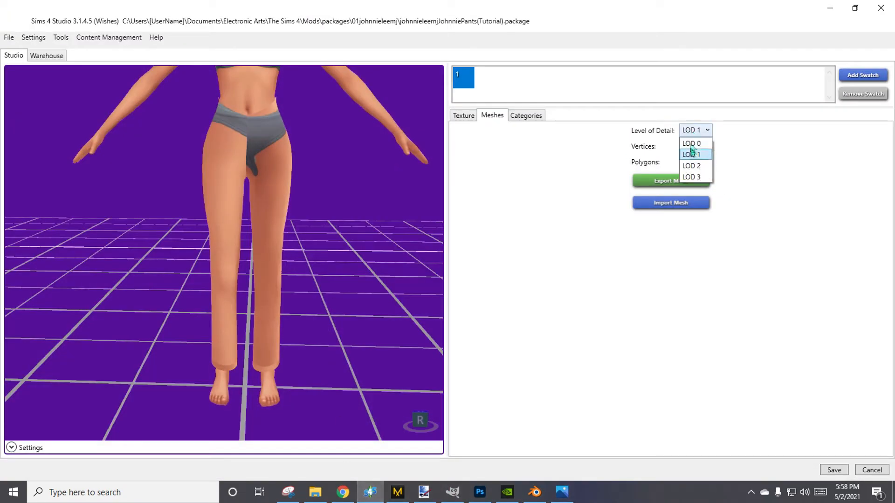
left_click(691, 168)
left_click(682, 203)
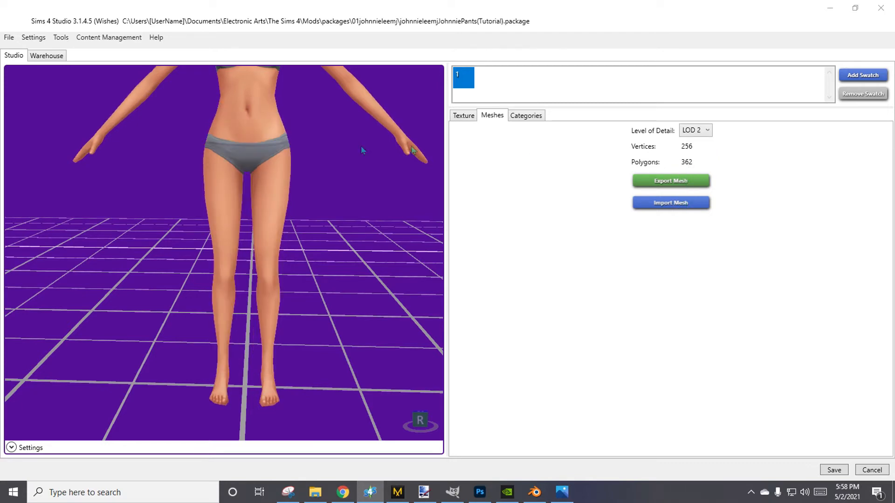
double_click(181, 178)
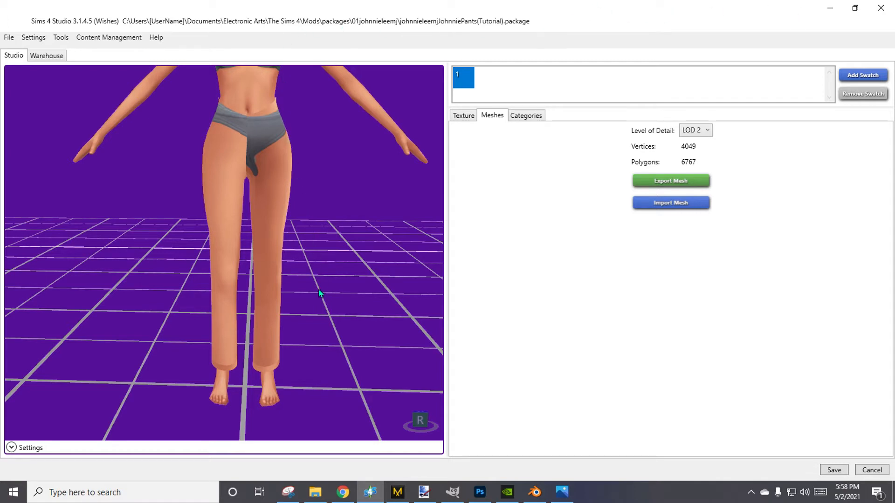
Import JPants-VP-lod3.blend as the LOD 3 mesh of the package.
left_click(695, 130)
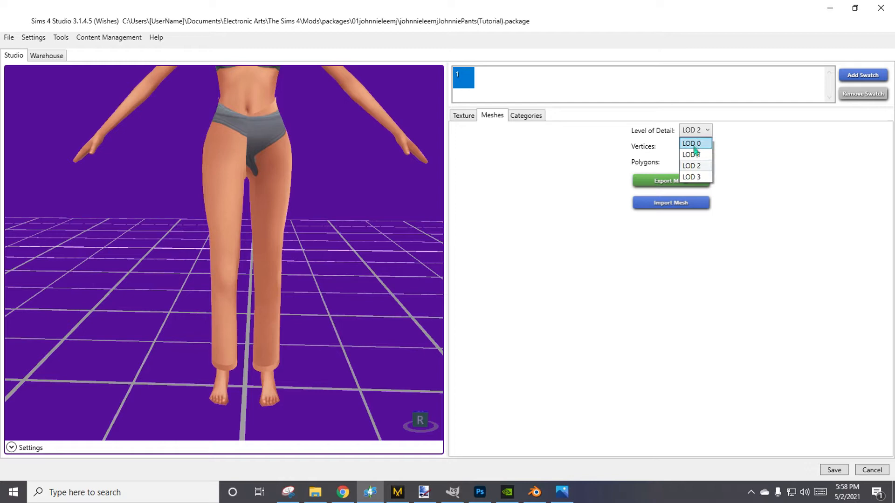
left_click(696, 174)
left_click(689, 212)
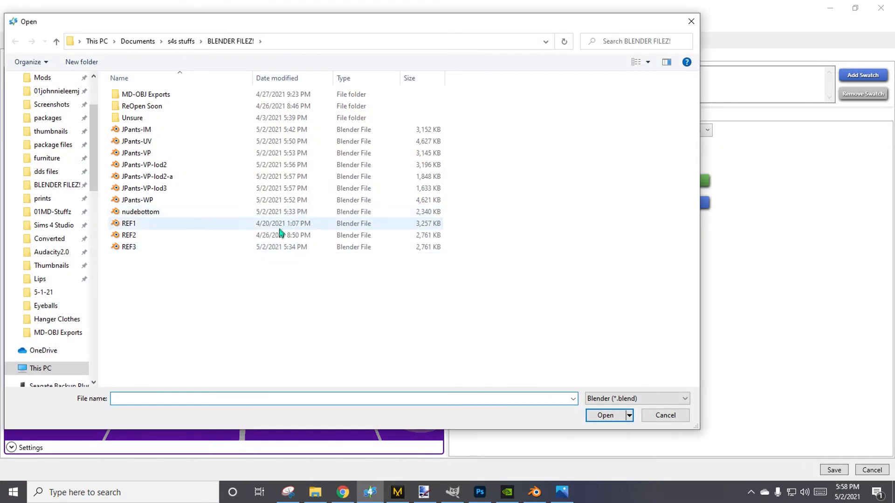
double_click(149, 188)
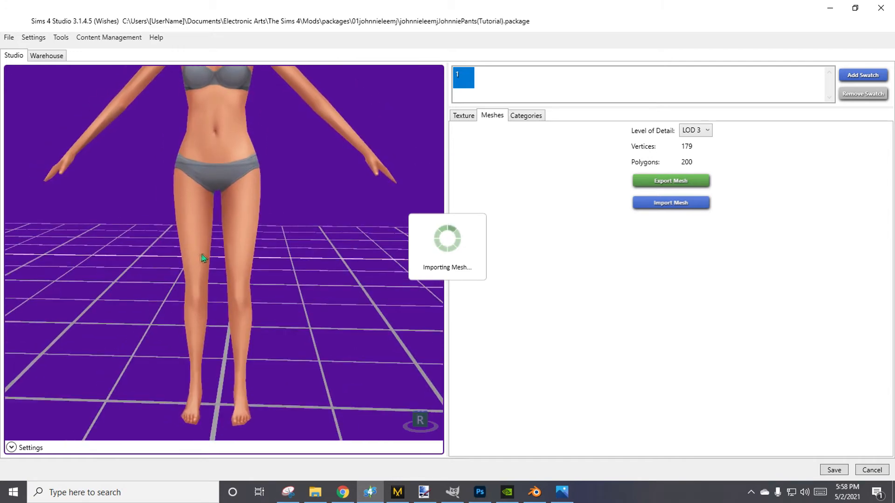
Display the LOD 0 mesh and examine the fit of the pants on the preview model.
left_click(695, 131)
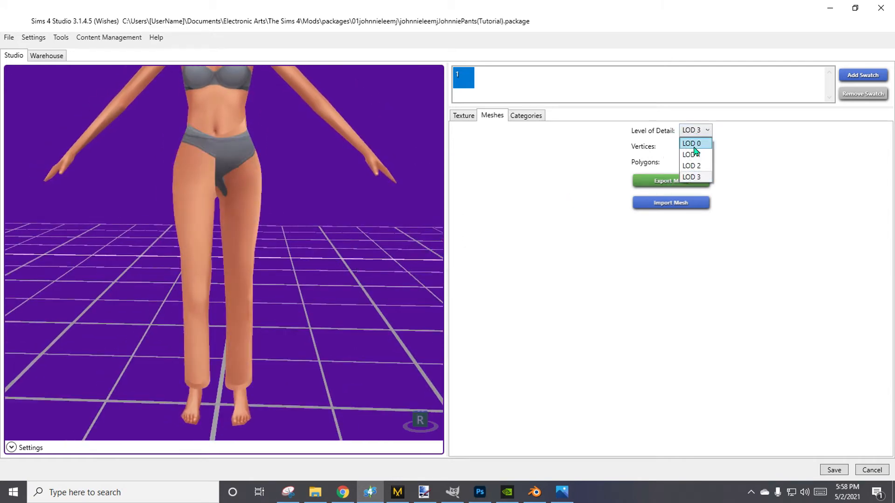
left_click(694, 149)
right_click_drag(243, 289, 24, 325)
right_click_drag(366, 234, 690, 191)
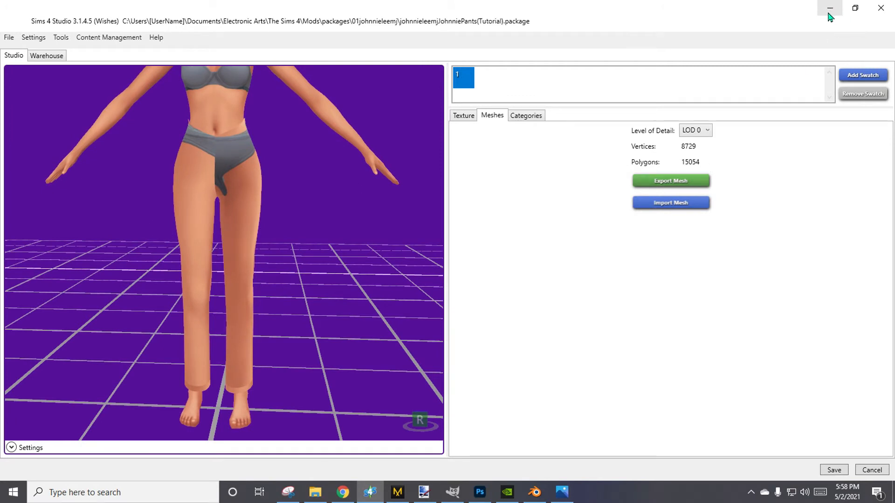
middle_click_drag(251, 182, 311, 216)
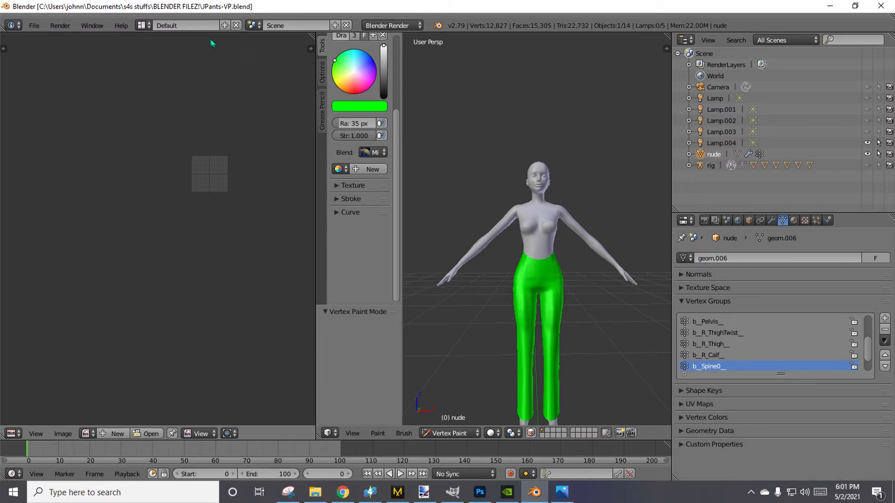
scroll(250, 205, "up", 4)
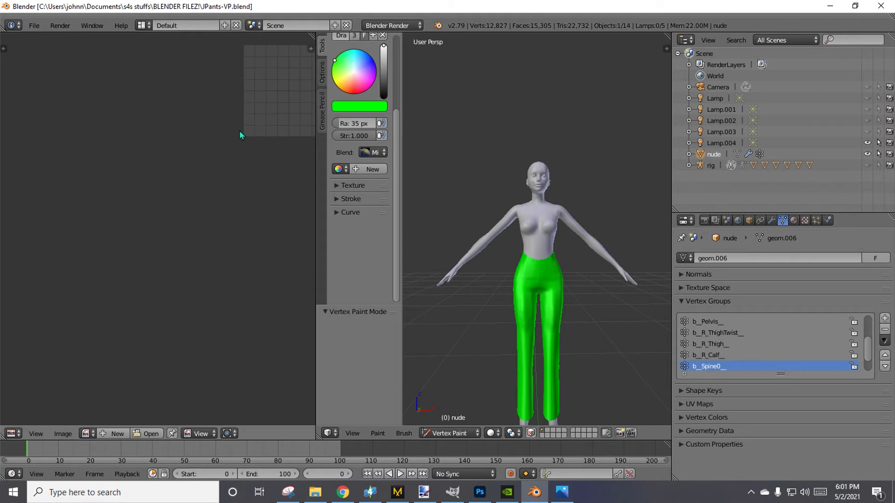
middle_click_drag(241, 133, 126, 303)
scroll(163, 317, "up", 4)
scroll(173, 326, "down", 7)
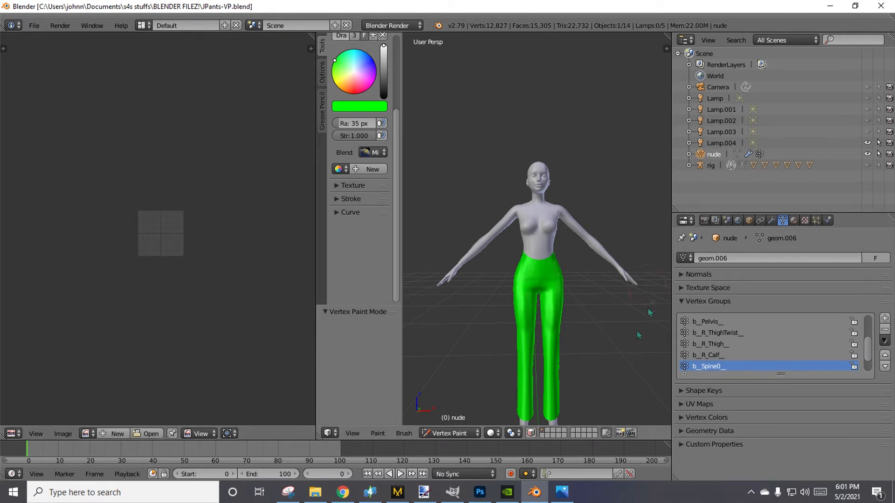
left_click(371, 493)
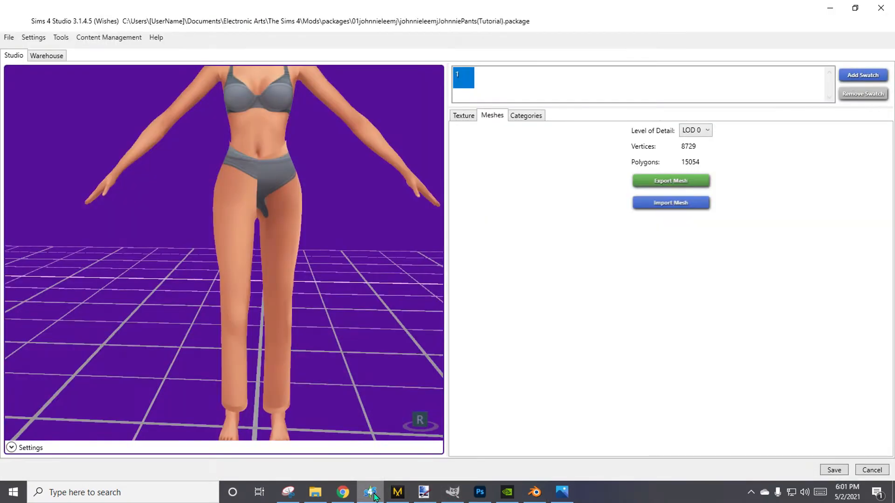
left_click(830, 6)
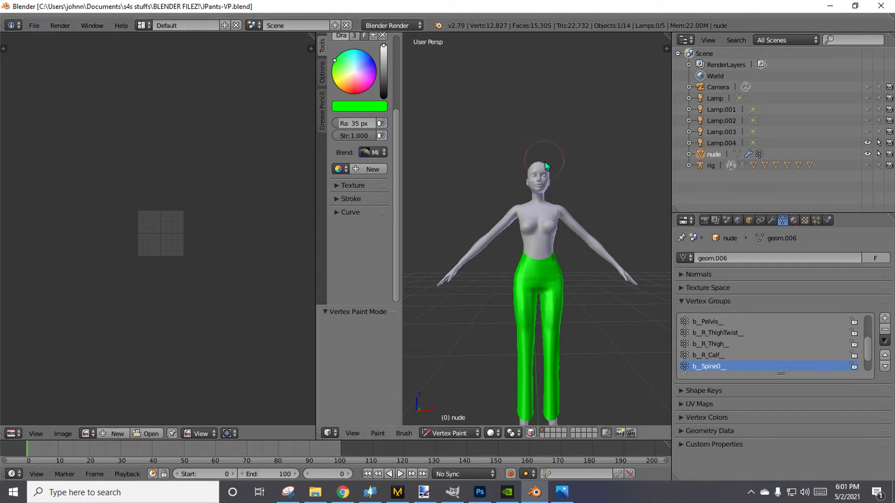
Widen the UV editor, hide the tool shelf, put the pants mesh in Edit Mode and deselect all of its geometry.
middle_click_drag(495, 330, 501, 304)
scroll(499, 303, "down", 1)
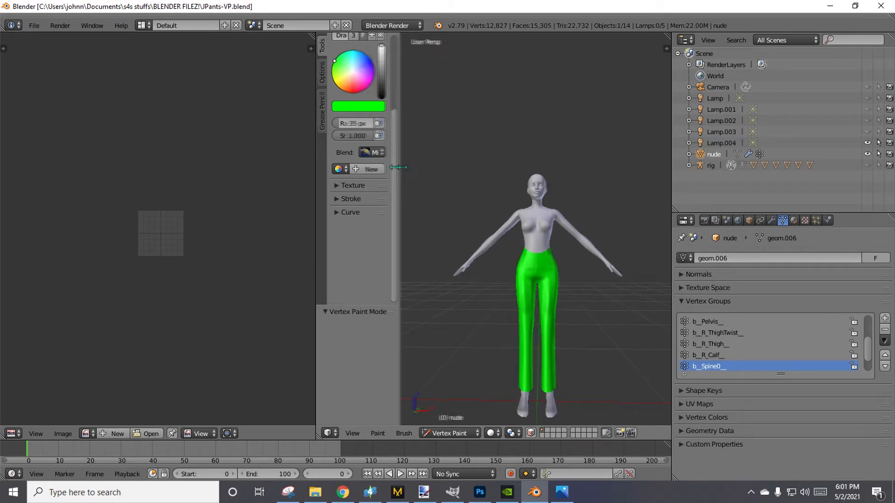
mouse_move(408, 167)
left_mouse_down()
mouse_move(312, 164)
mouse_move(407, 174)
left_mouse_up()
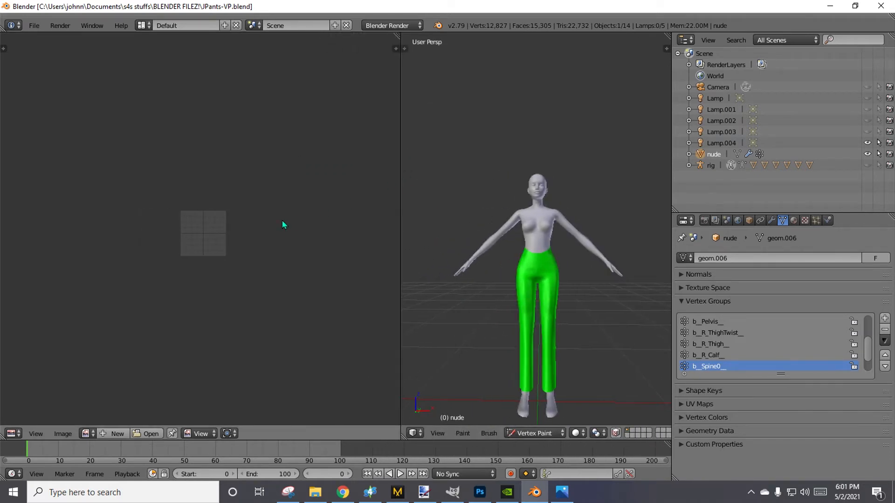
key("Tab")
scroll(242, 337, "up", 8)
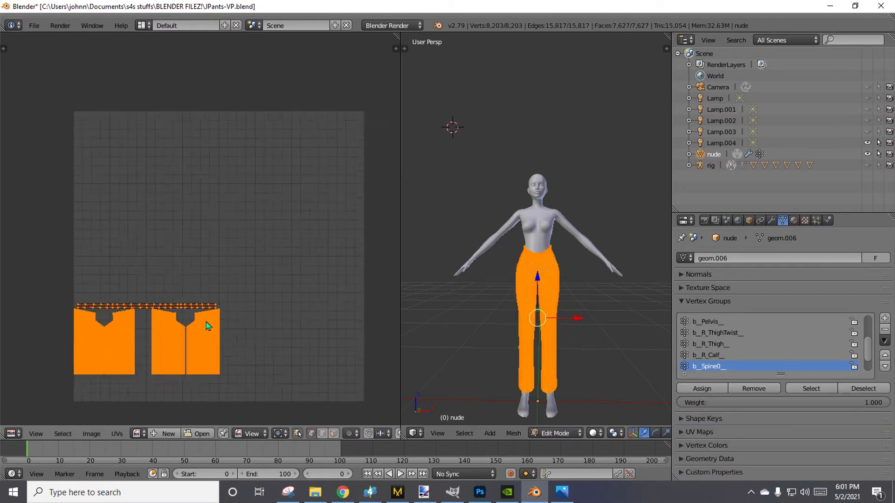
middle_click_drag(117, 327, 235, 288)
key("a")
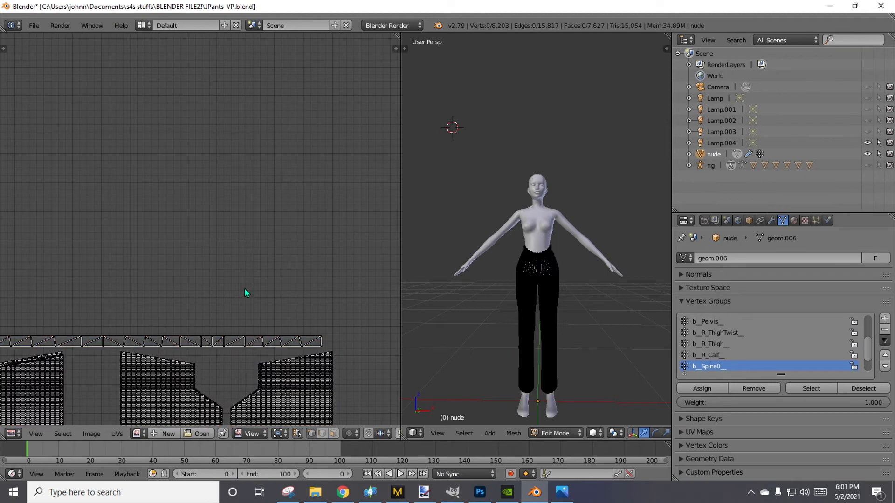
Box-select the whole narrow waist strip above the pants' UV islands and delete its faces from the mesh.
key("b")
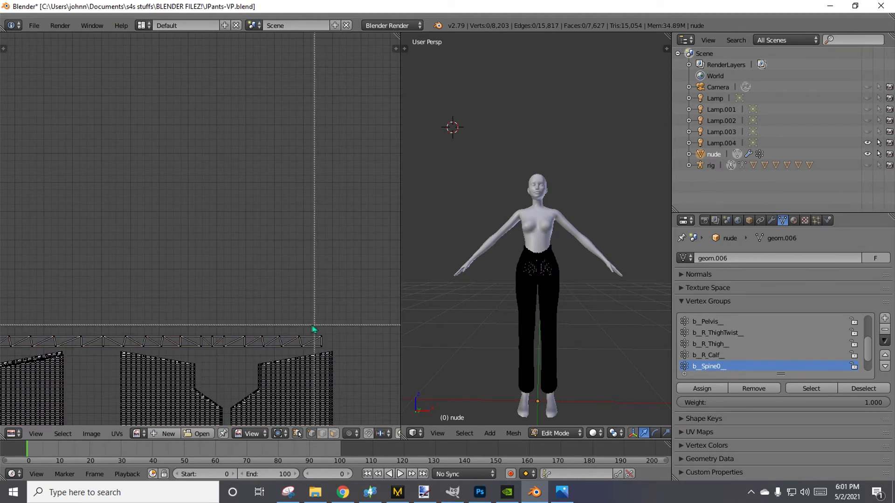
left_click_drag(83, 316, 368, 348)
middle_click_drag(97, 295, 313, 257)
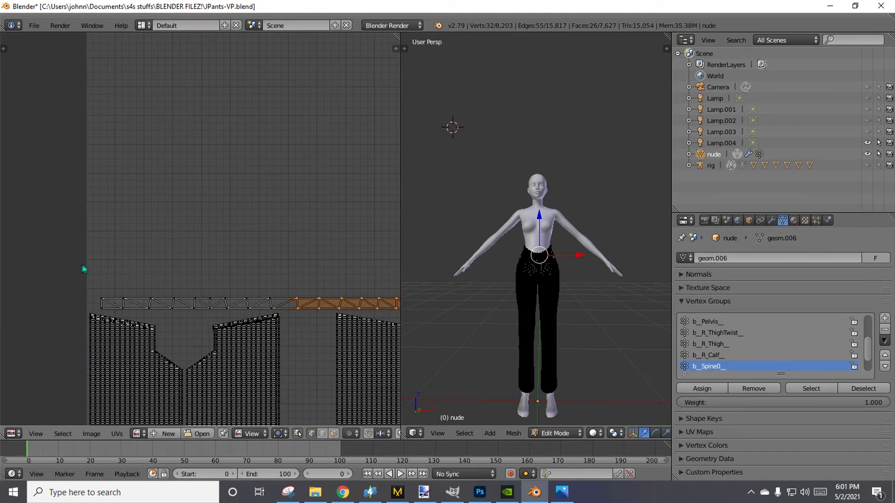
key("b")
left_click_drag(89, 274, 319, 314)
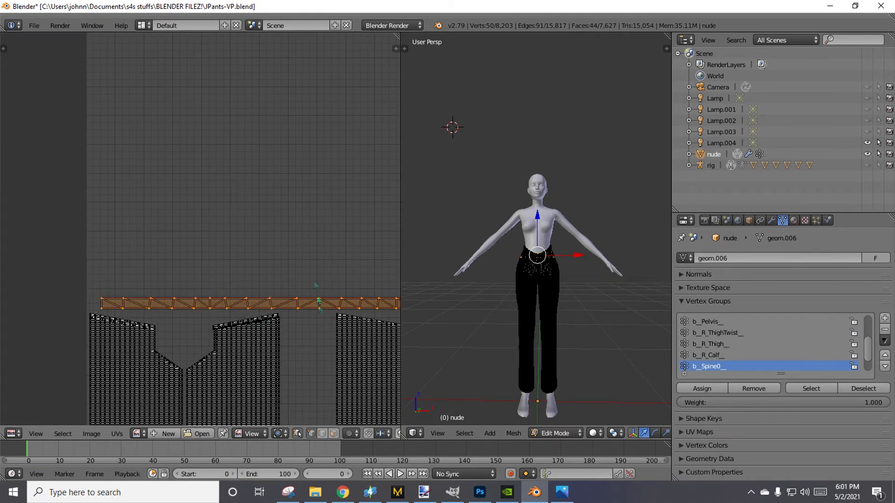
key("x")
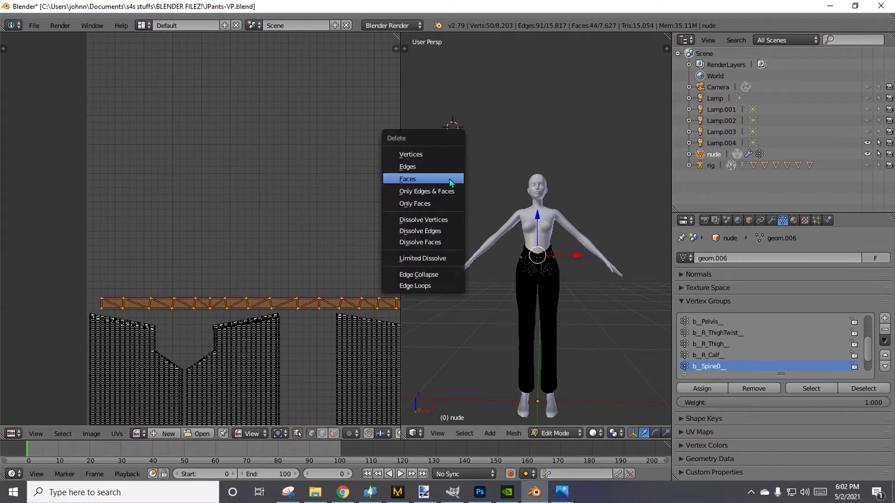
left_click(451, 183)
Hide the rig's body parts from the viewport and rendering, and make Lamp through Lamp.003 visible, selectable and renderable.
scroll(284, 310, "down", 4)
middle_click_drag(257, 340, 111, 318)
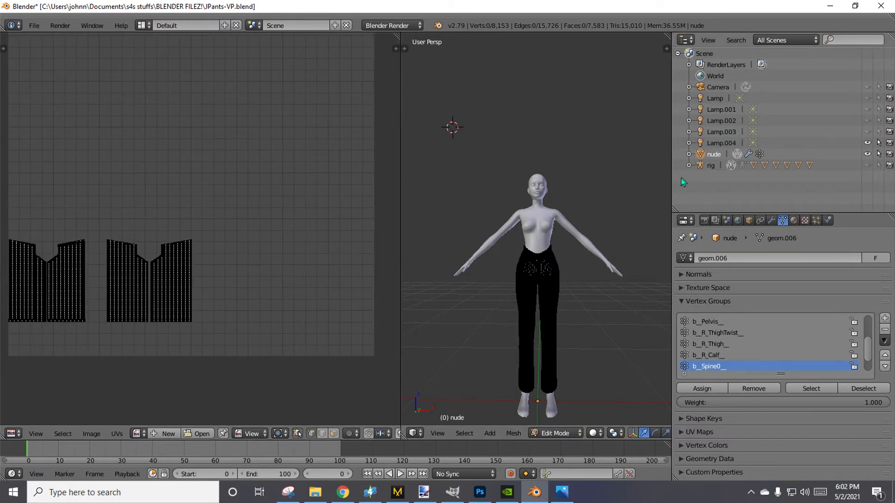
scroll(552, 349, "up", 5)
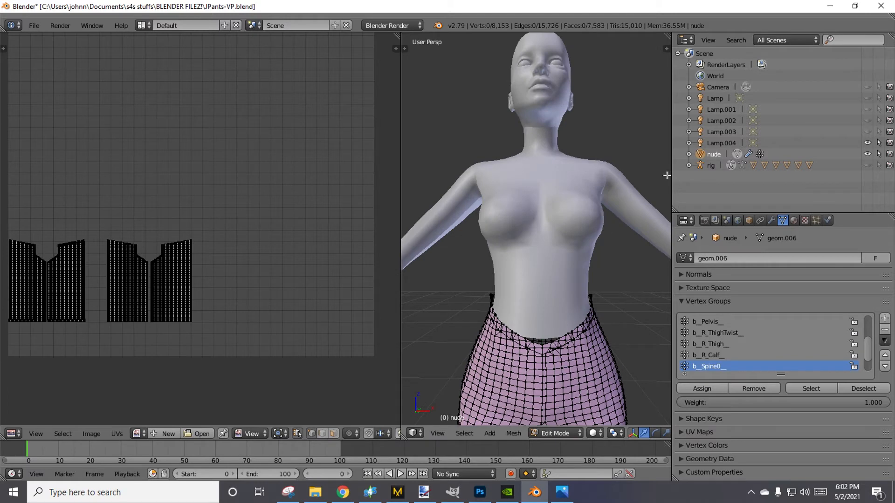
left_click(689, 165)
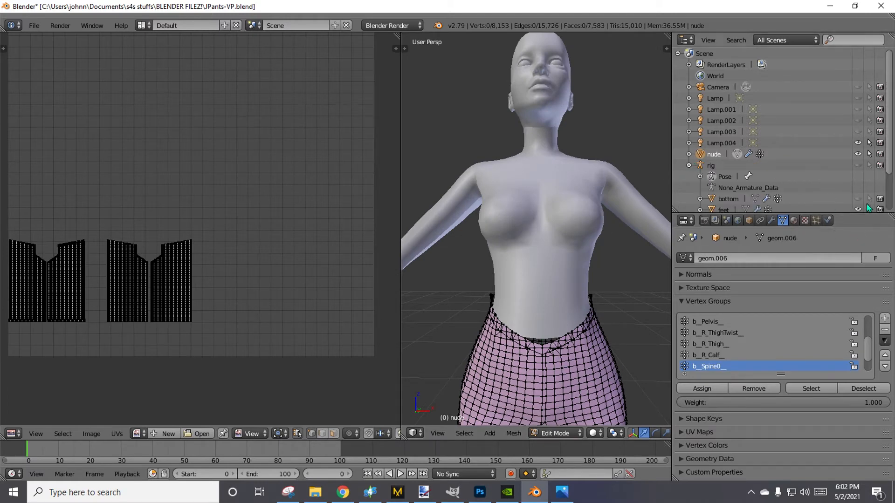
scroll(858, 171, "down", 3)
left_click_drag(858, 184, 885, 193)
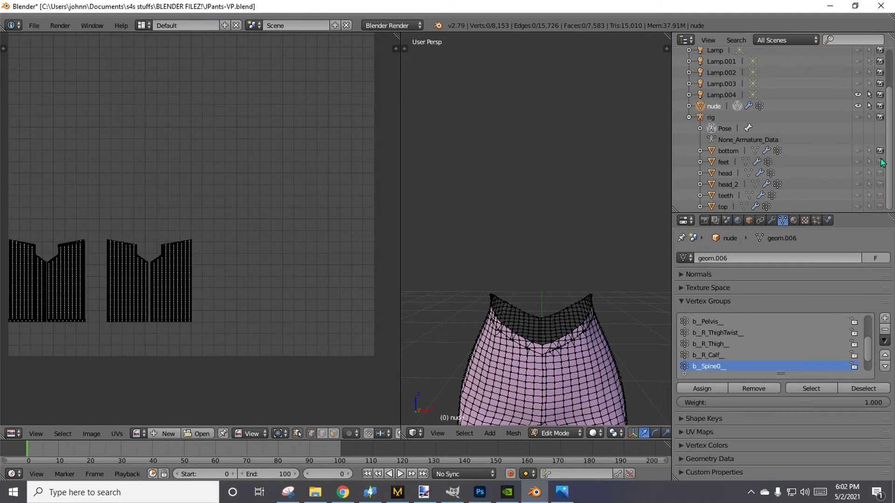
left_click_drag(883, 163, 870, 153)
left_click(689, 117)
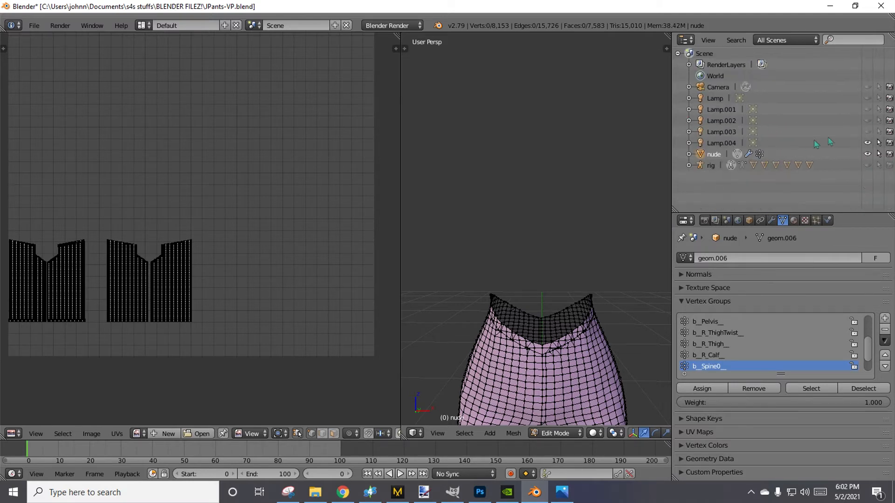
left_click(867, 132)
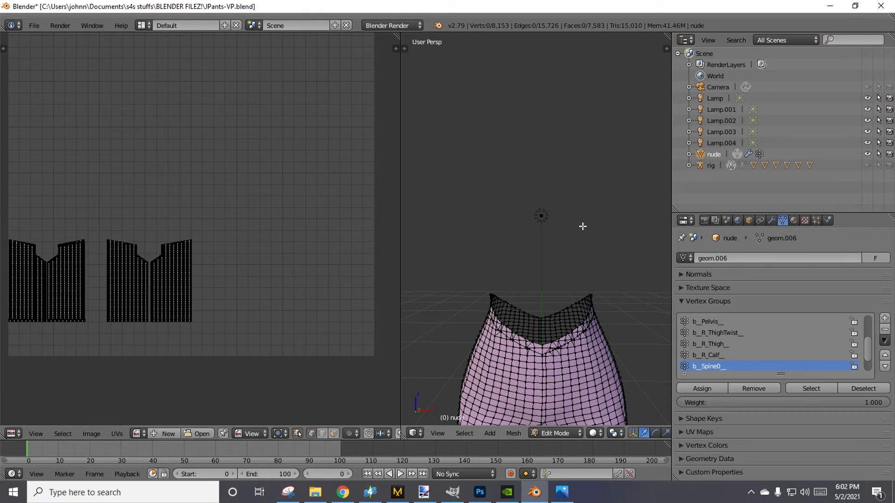
Frame the upper part of the pants in the 3D view and set the viewport shading to Rendered.
scroll(496, 344, "down", 5)
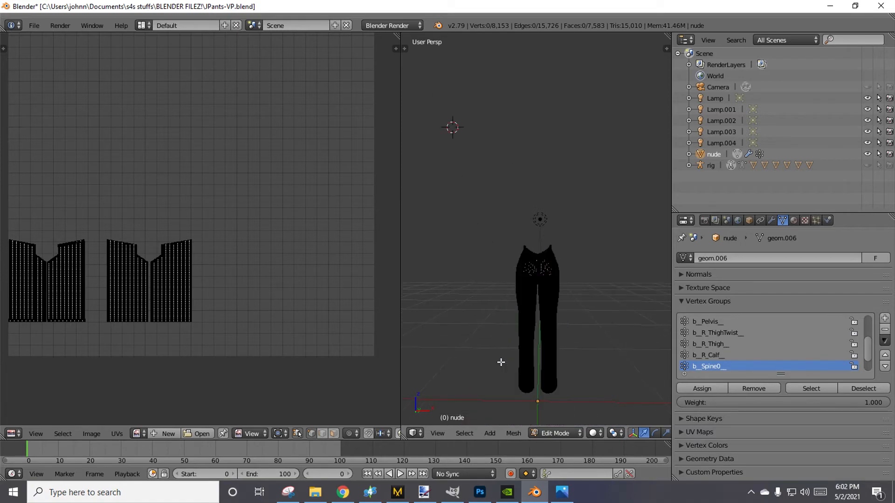
middle_click_drag(636, 420, 619, 376)
scroll(601, 376, "up", 1)
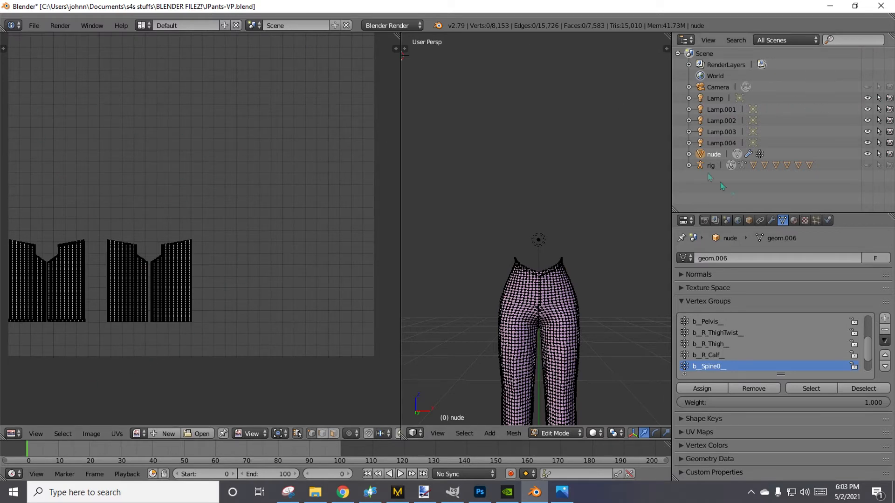
left_click(593, 433)
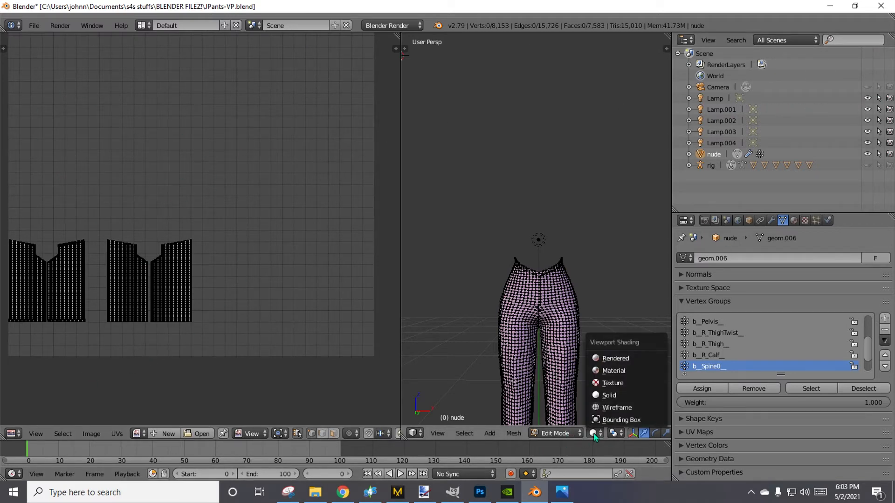
left_click(610, 361)
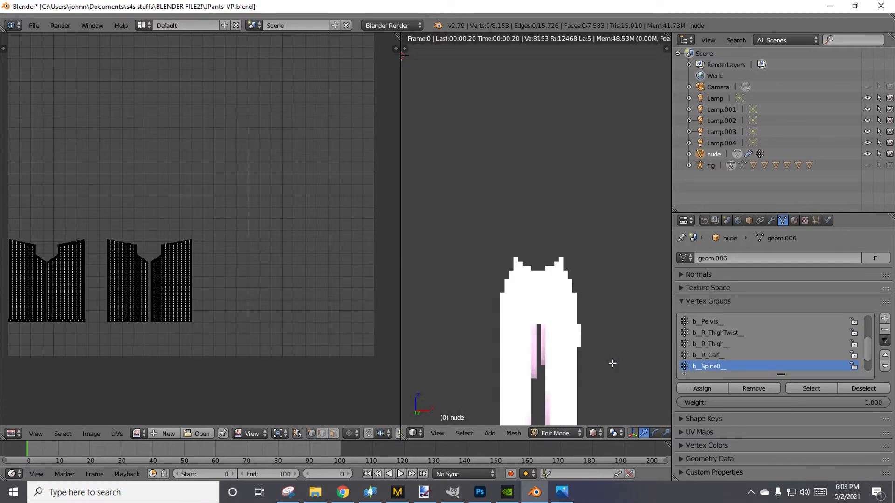
Widen the 3D view against the properties editor and frame the whole length of the pants in it.
scroll(598, 405, "down", 2)
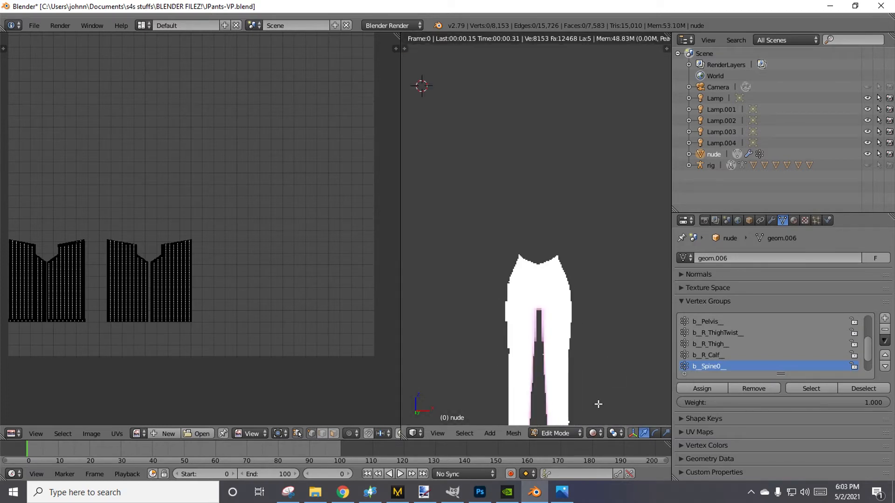
scroll(596, 412, "down", 1)
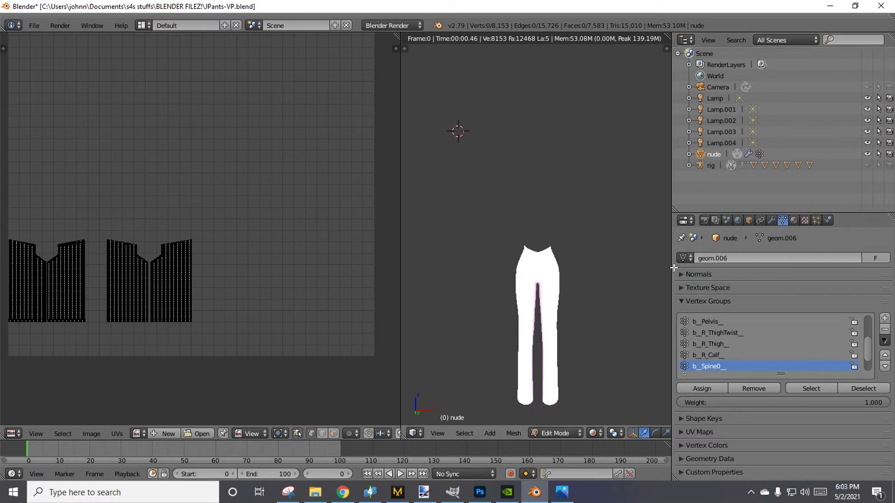
left_click_drag(678, 268, 719, 268)
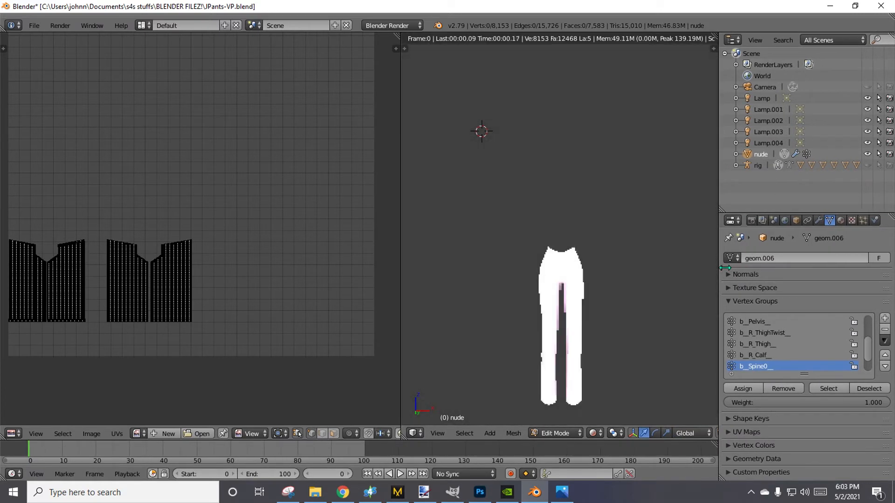
middle_click_drag(183, 310, 213, 304)
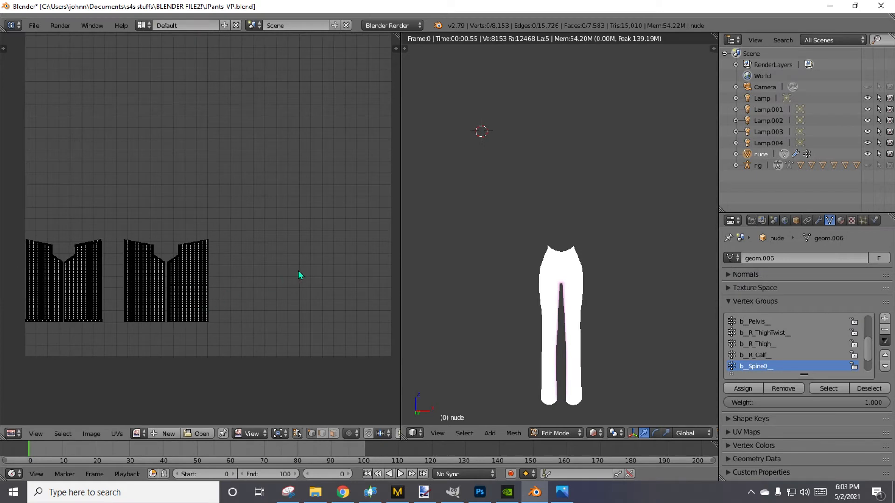
Select all of the pants' UVs and create a blank image 1024 px wide and 2048 px high, fitted in the UV editor.
key("a")
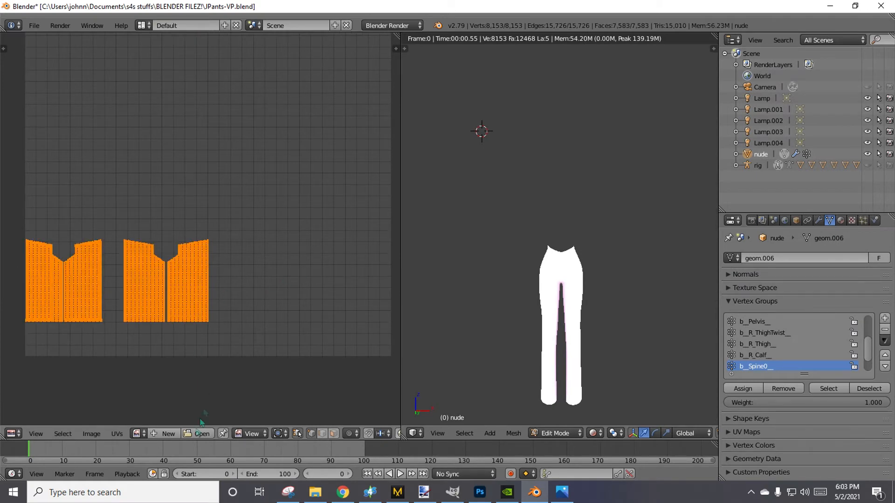
left_click(202, 434)
left_click(866, 63)
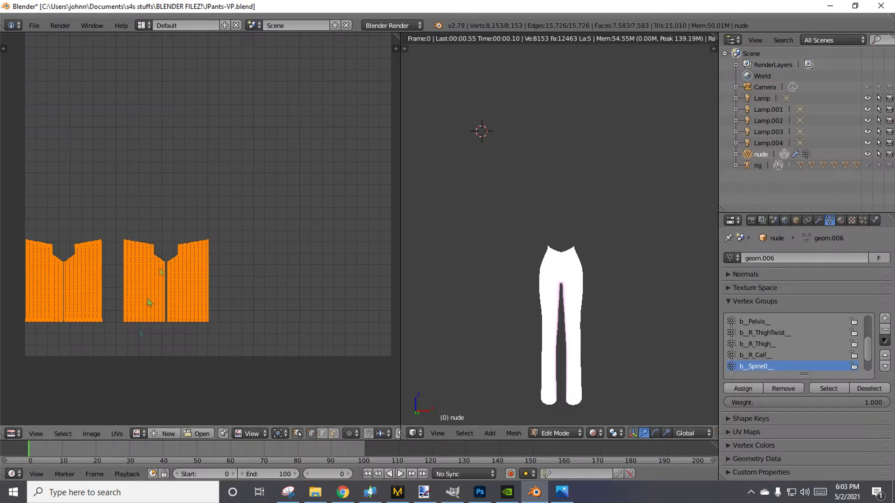
left_click(164, 434)
left_click(213, 404)
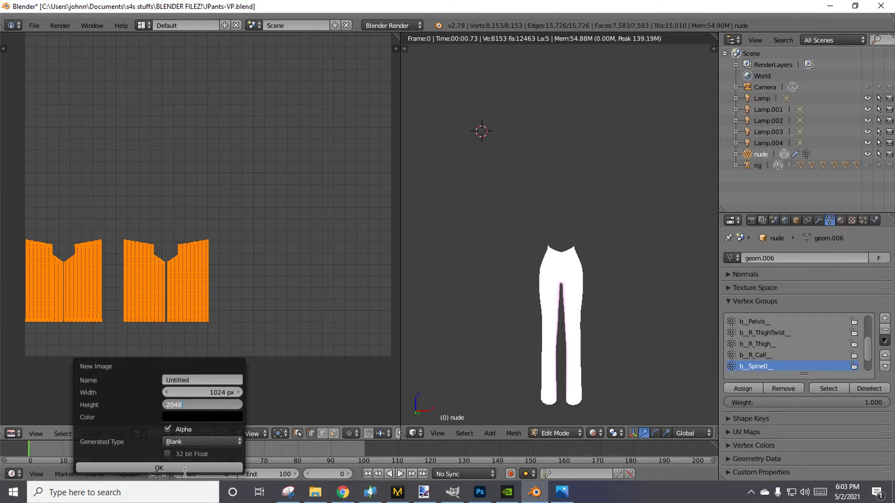
left_click(159, 467)
key("Home")
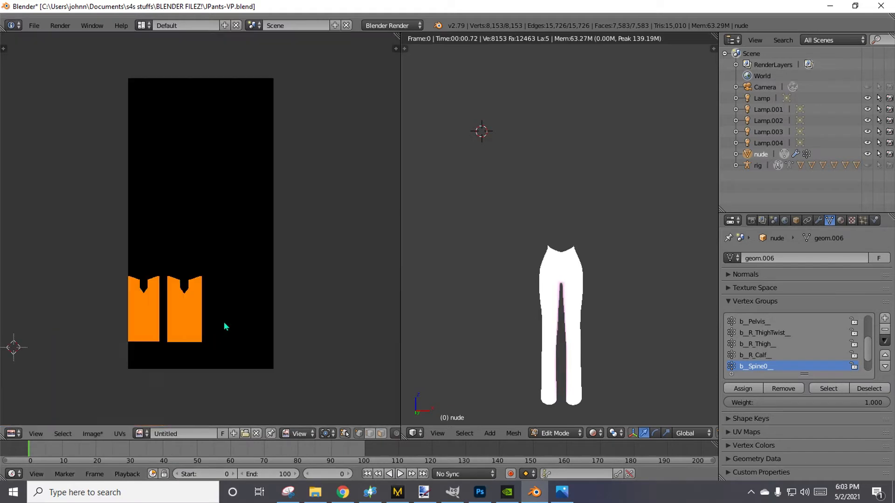
key("a")
key("a")
key("Tab")
key("Tab")
key("Tab")
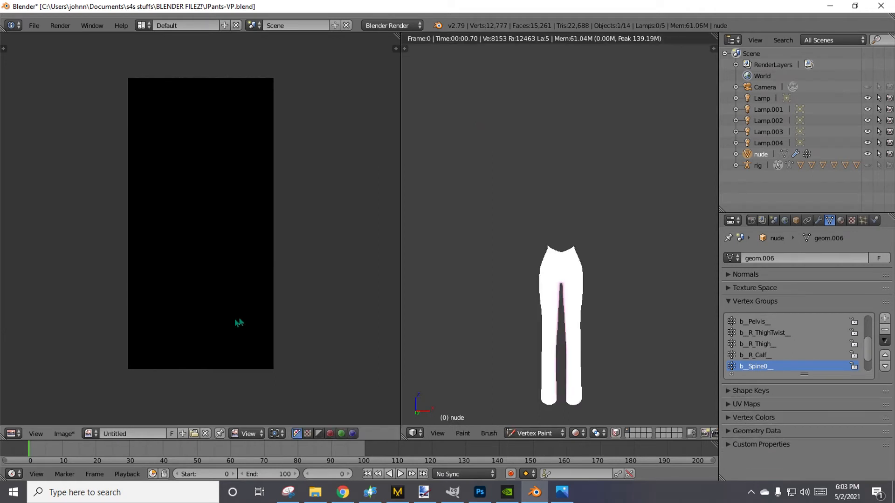
key("Tab")
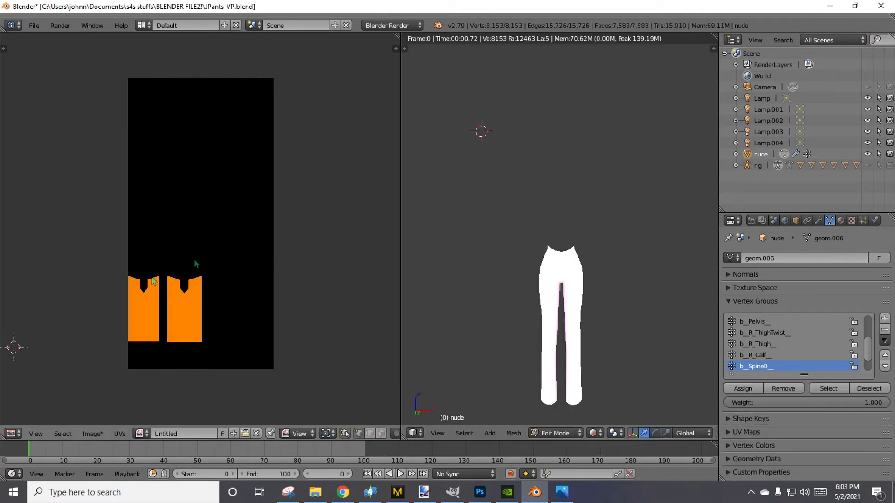
Leave Edit Mode, remove the DiffuseMap material slot from the pants mesh and return to Edit Mode.
left_click(842, 222)
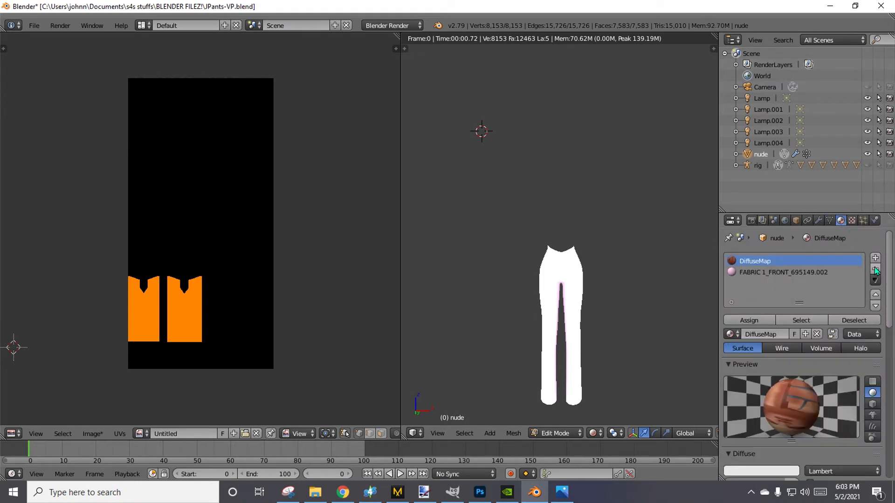
key("Tab")
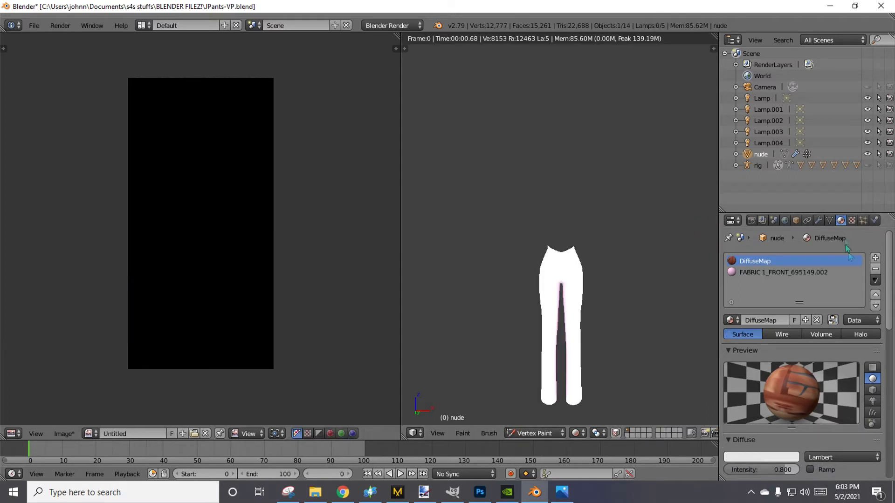
left_click(876, 270)
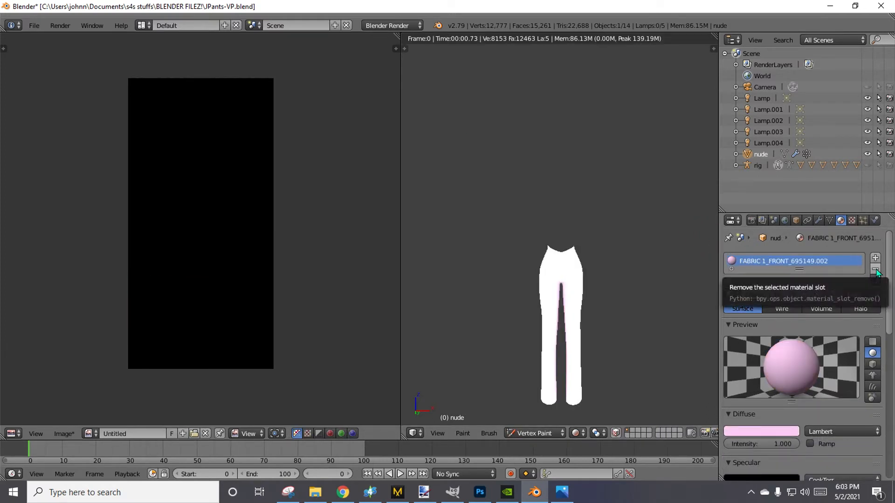
key("Tab")
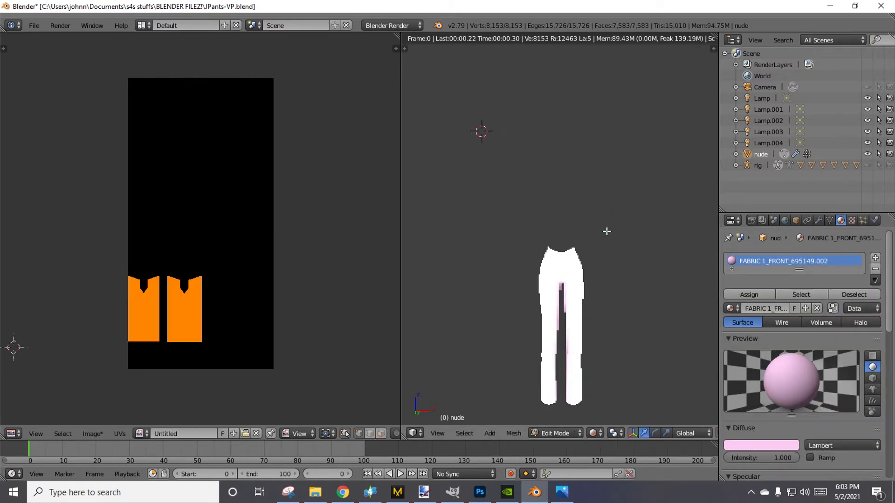
Brighten the fabric material's diffuse color to light pink FFD0F6 and set its diffuse intensity to 0.441.
scroll(777, 299, "down", 2)
scroll(783, 331, "down", 3)
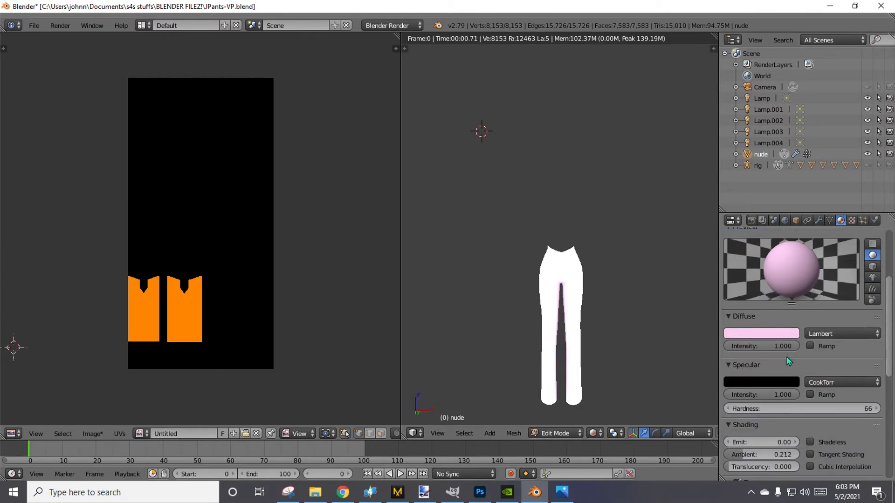
left_click(776, 334)
left_click_drag(790, 204, 791, 184)
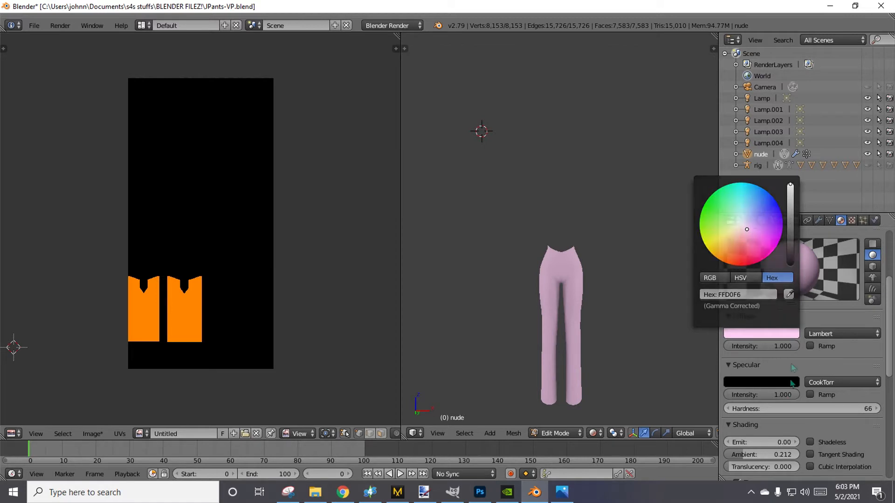
left_click_drag(787, 348, 762, 349)
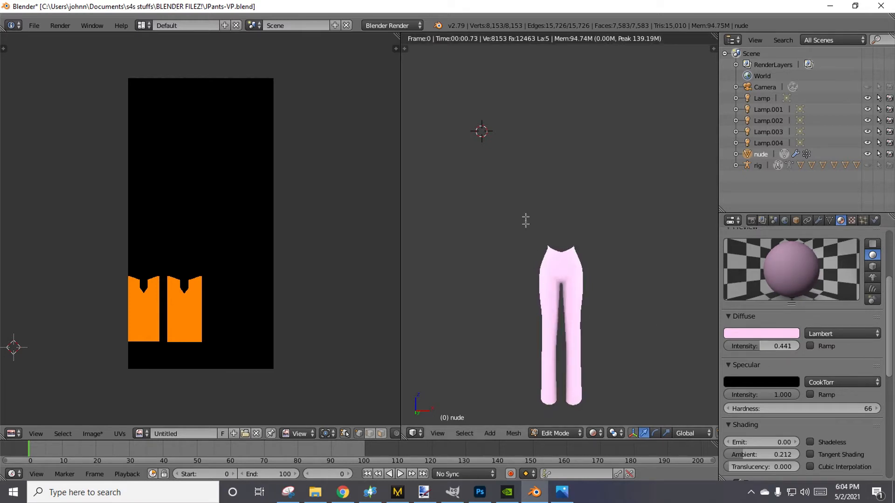
Configure the render bake with a 2 px margin and Full Render as the bake mode.
left_click(751, 221)
scroll(788, 441, "down", 2)
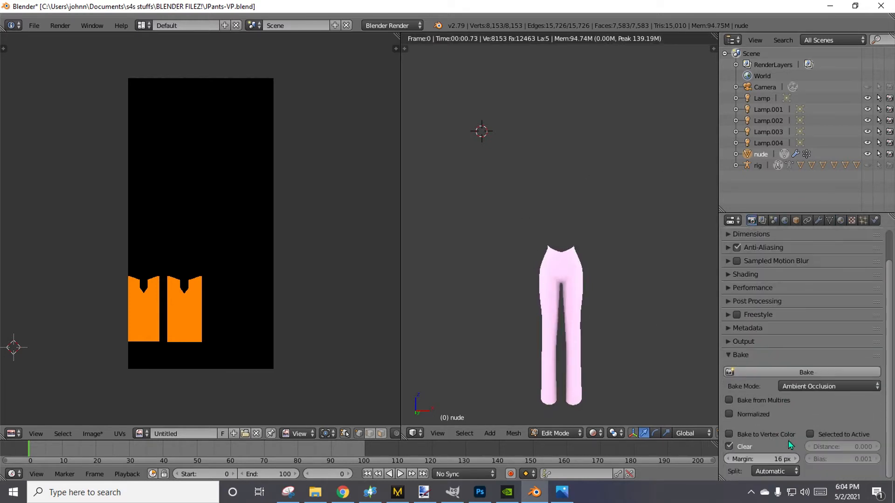
left_click(781, 460)
type("2")
left_click(817, 387)
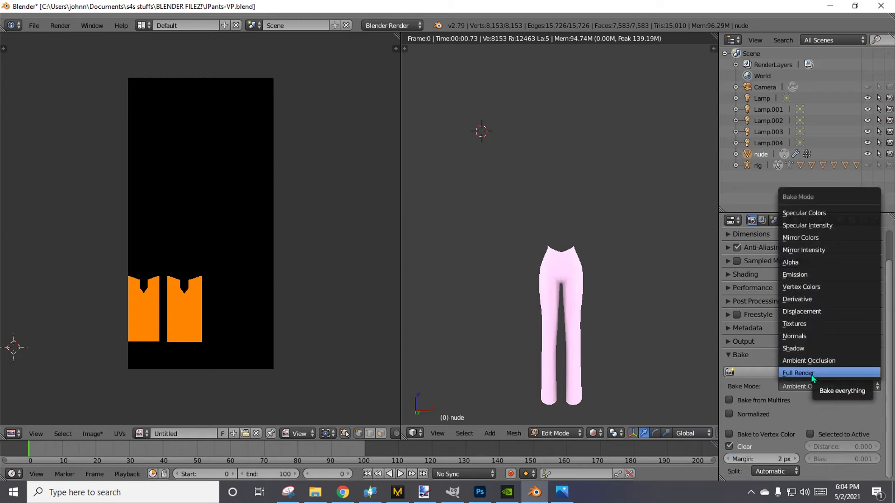
left_click(811, 374)
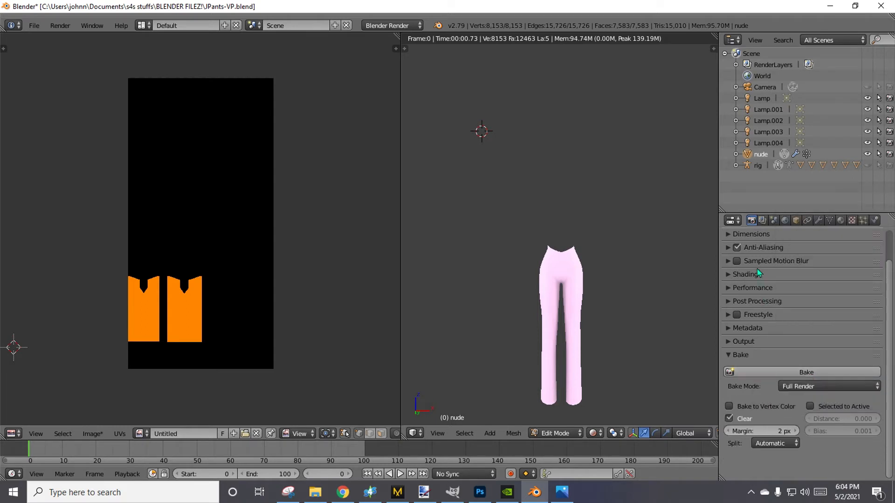
left_click(738, 237)
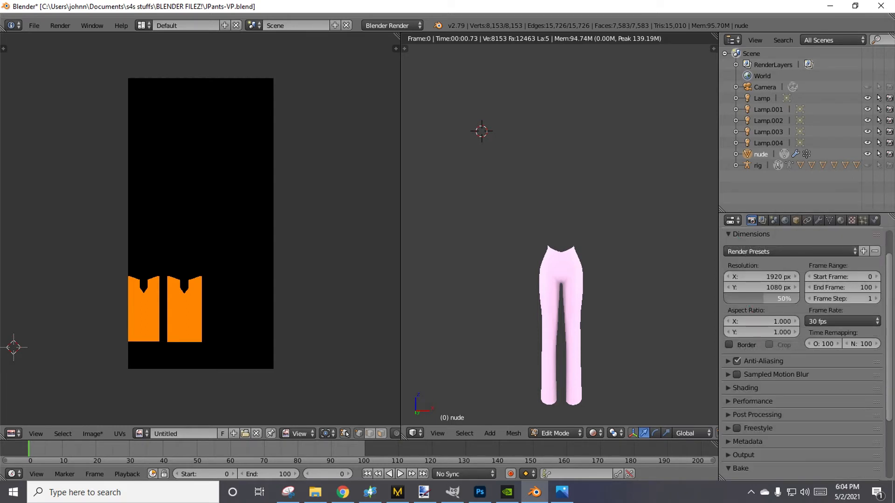
left_click(732, 237)
left_click(744, 235)
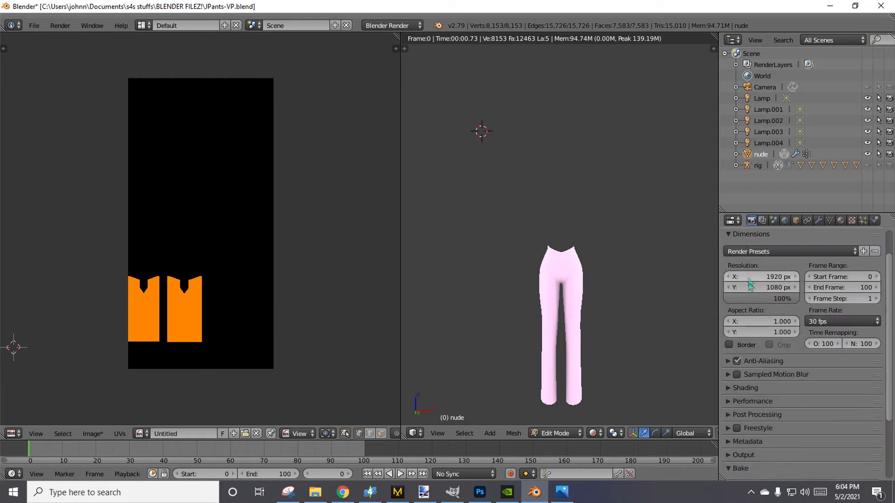
left_click(746, 234)
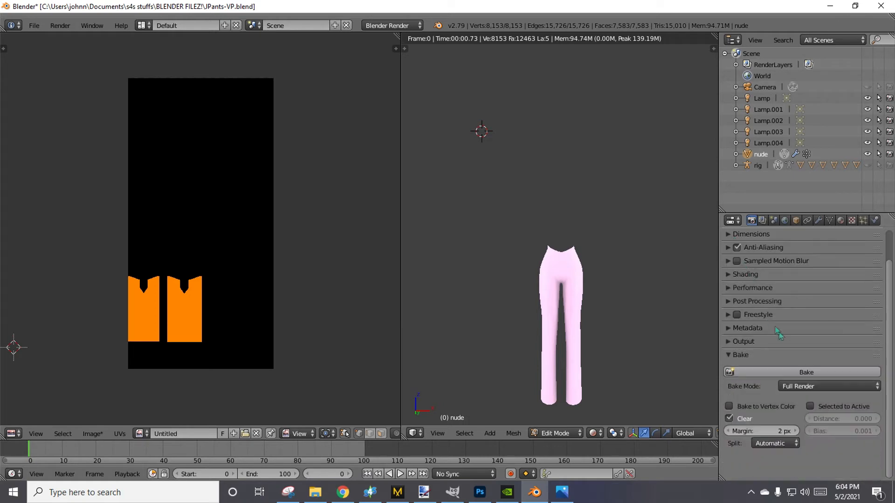
Bake the pants onto the blank image, then leave Edit Mode and view the baked texture up close.
left_click(793, 372)
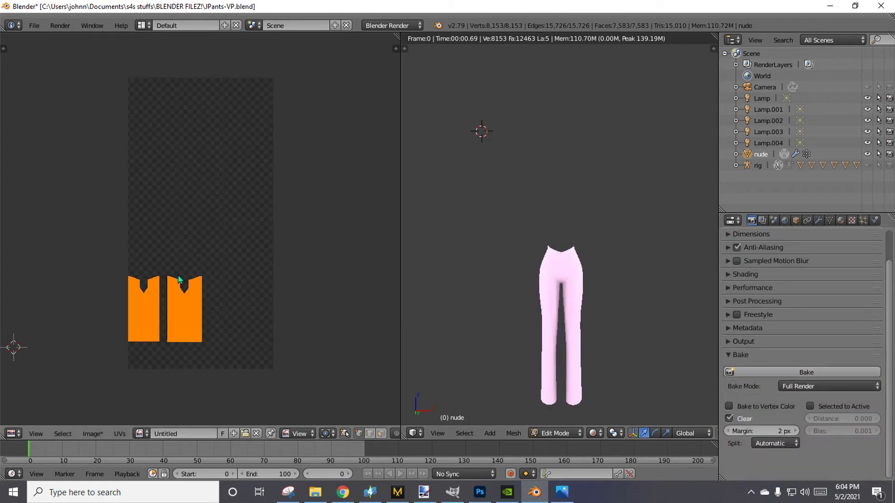
key("Tab")
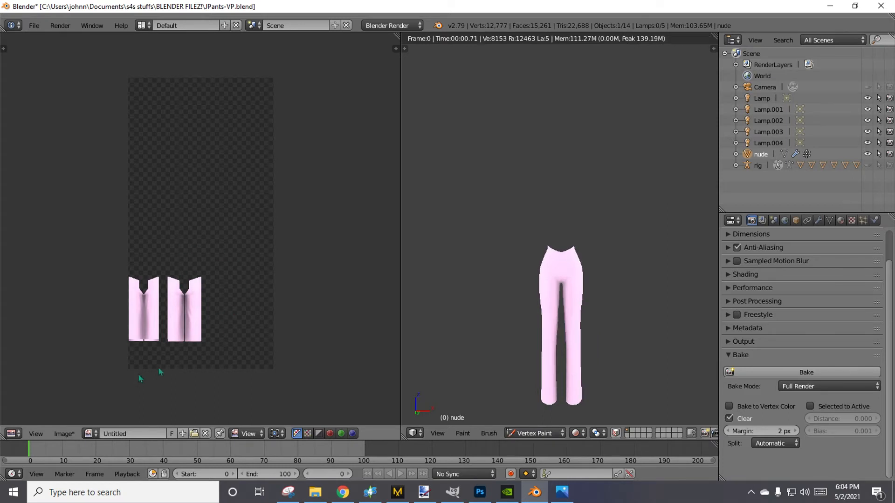
scroll(138, 376, "up", 3)
middle_click_drag(138, 375, 221, 205)
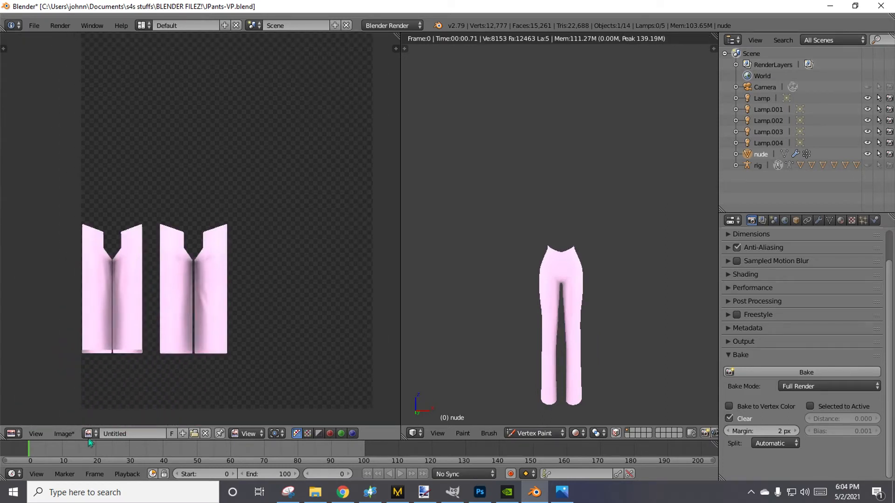
Save the baked image as Jpants1.png in the dds files folder.
left_click(67, 434)
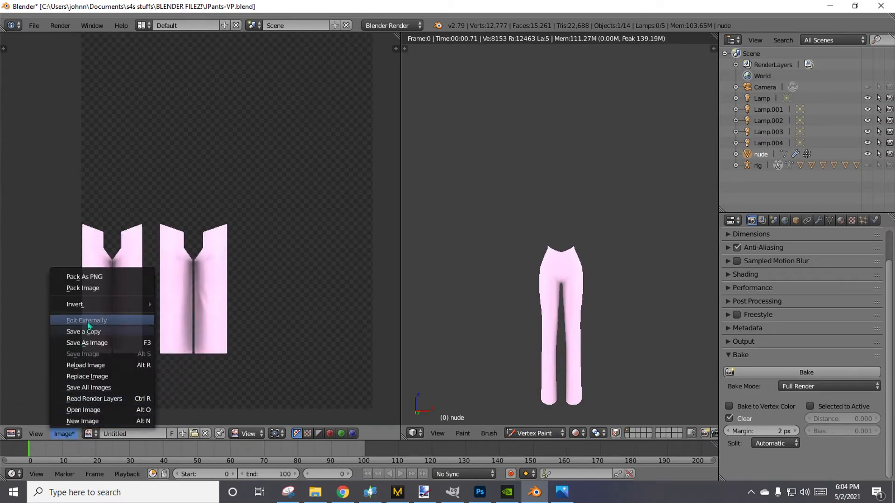
left_click(104, 344)
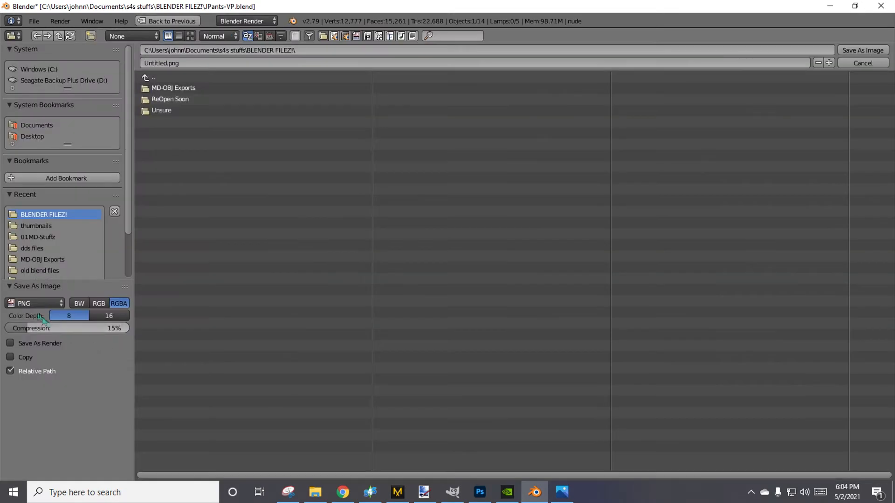
left_click(30, 249)
left_click(162, 63)
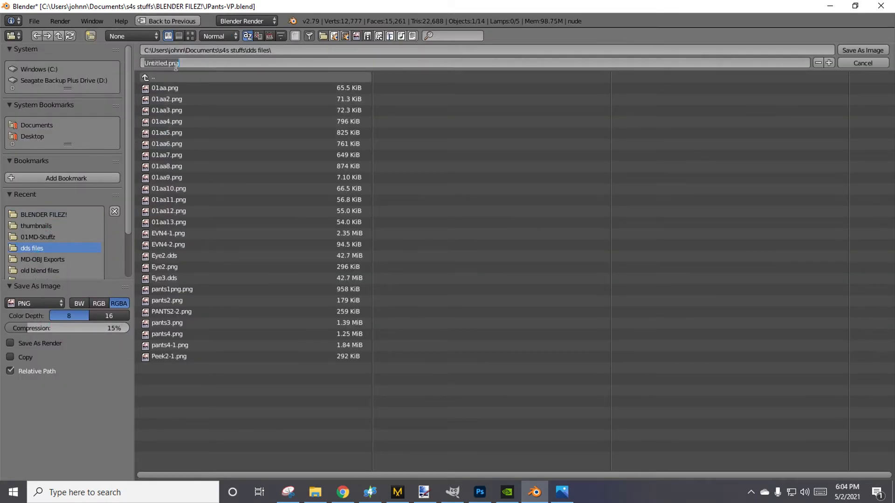
key("BackSpace")
type("Jpants1")
key("Return")
left_click(61, 49)
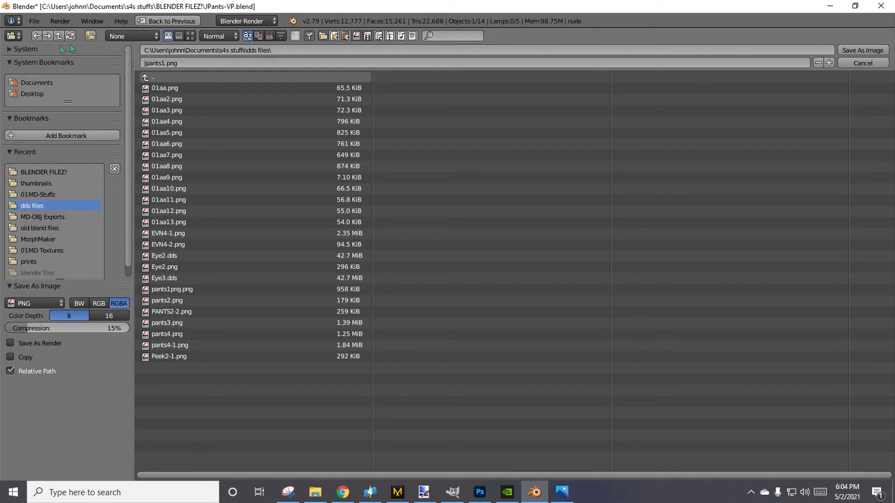
key("Return")
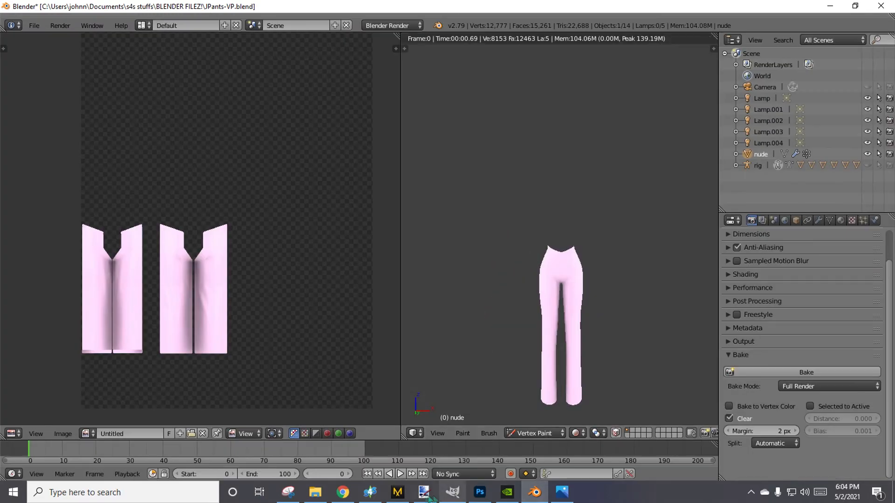
Switch to Sims 4 Studio, import Jpants1 from the dds files folder as the diffuse texture and inspect the pants from all sides.
left_click(370, 492)
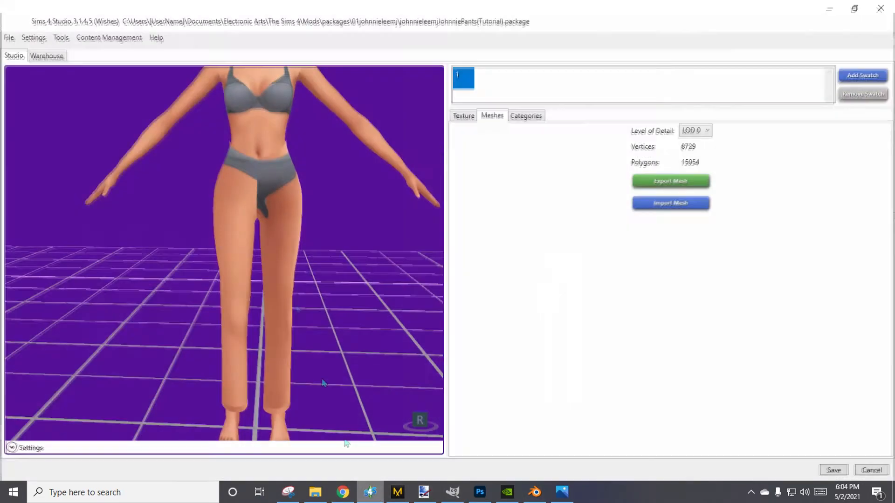
left_click(464, 116)
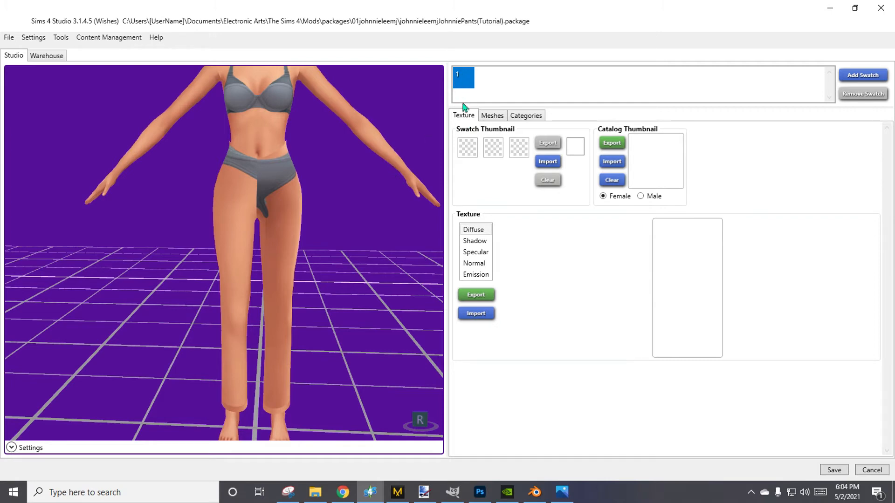
left_click(473, 317)
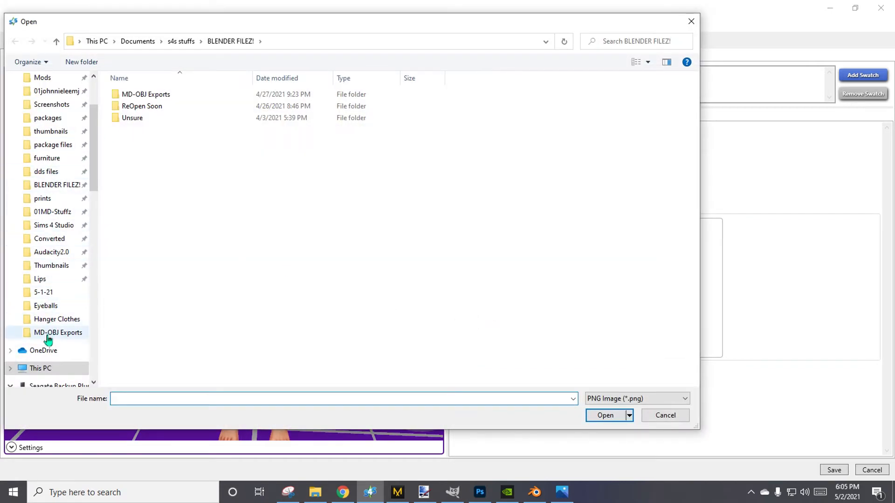
left_click(60, 172)
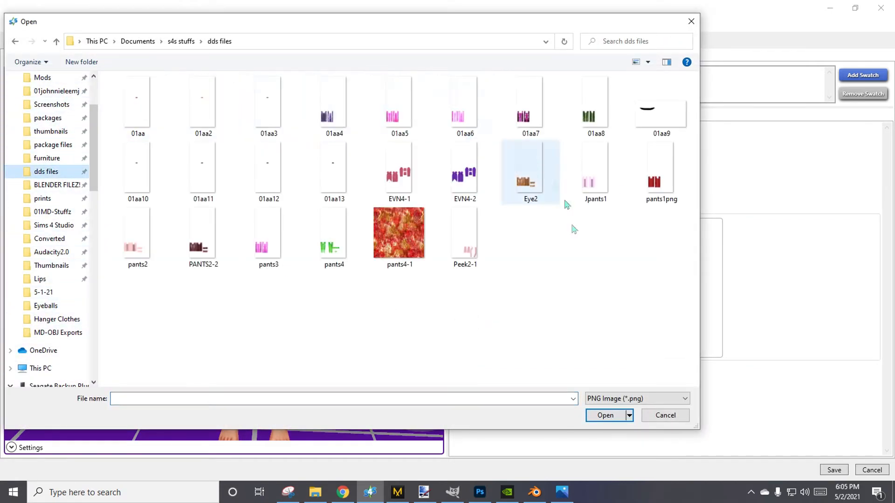
double_click(598, 172)
right_click_drag(313, 256, 70, 242)
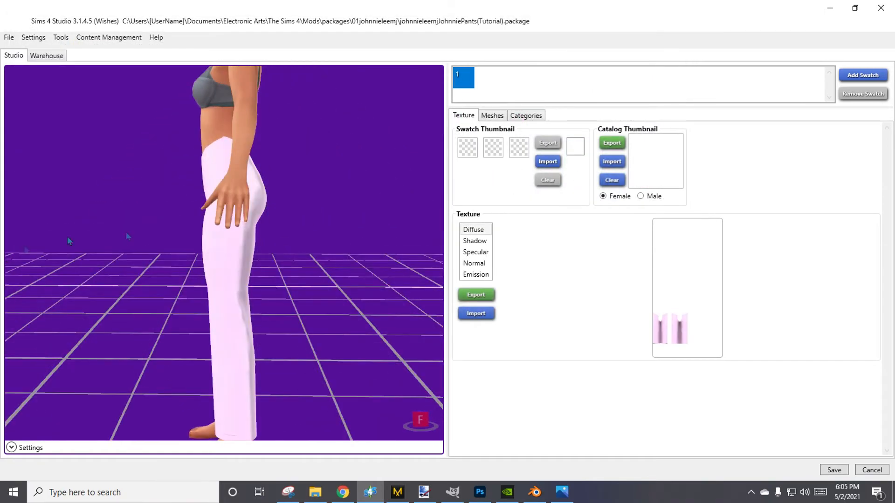
right_click_drag(359, 259, 3, 277)
right_click_drag(190, 179, 400, 276)
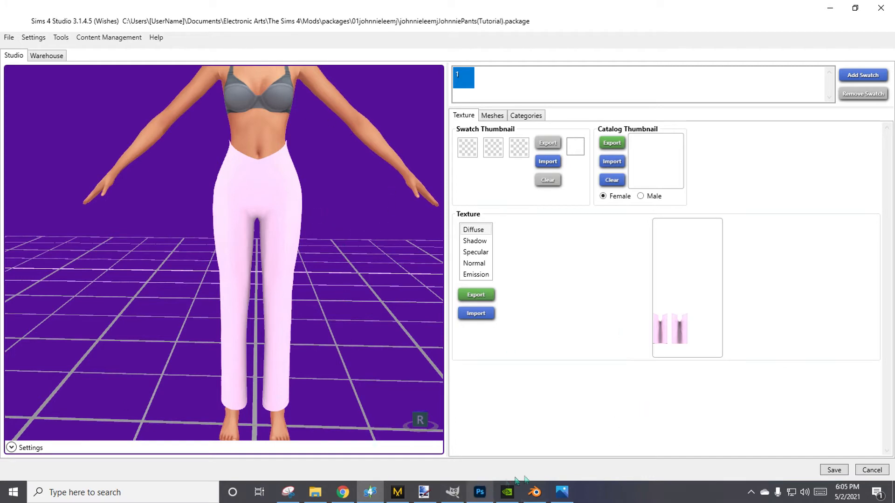
Switch back to Blender and save the file as JPants-Bake.blend in the BLENDER FILEZ! folder.
left_click(534, 492)
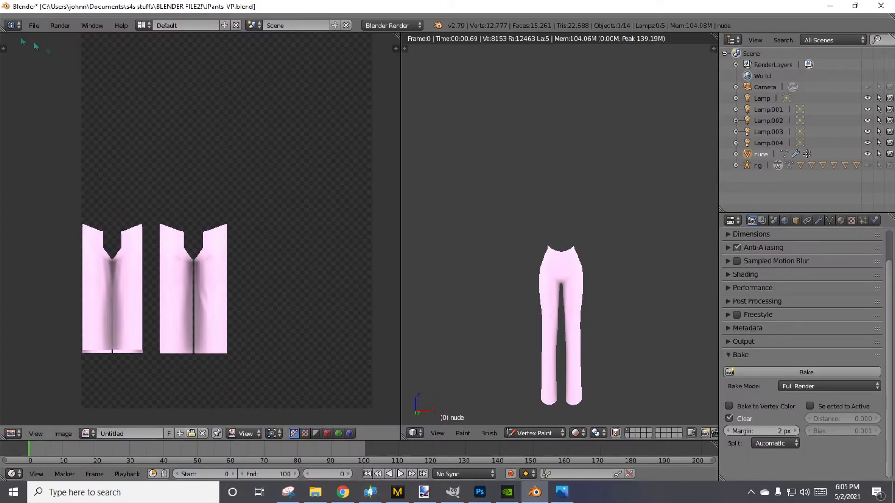
left_click(34, 25)
left_click(60, 122)
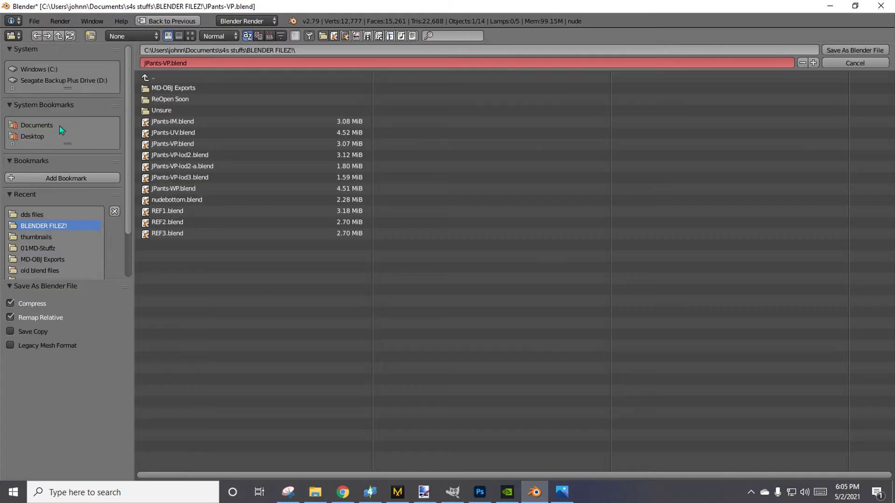
left_click(168, 62)
key("Return")
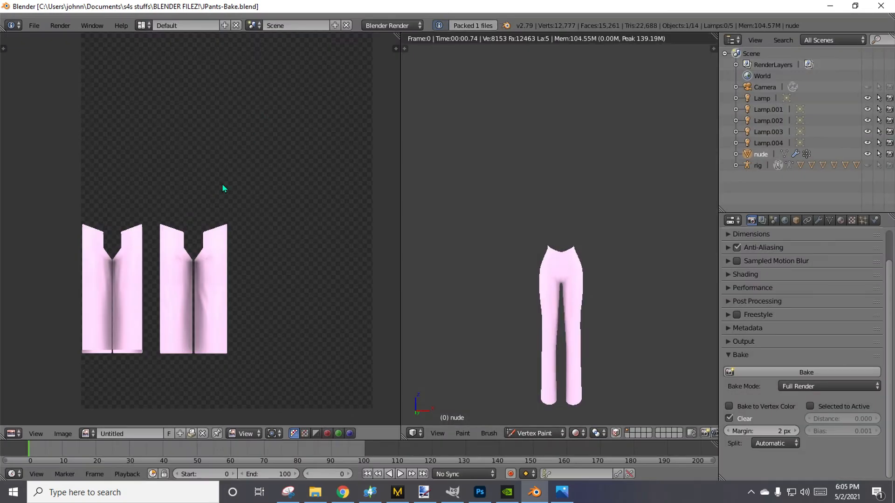
Minimize Sims 4 Studio and close the open Blender 2.79 session.
left_click(830, 6)
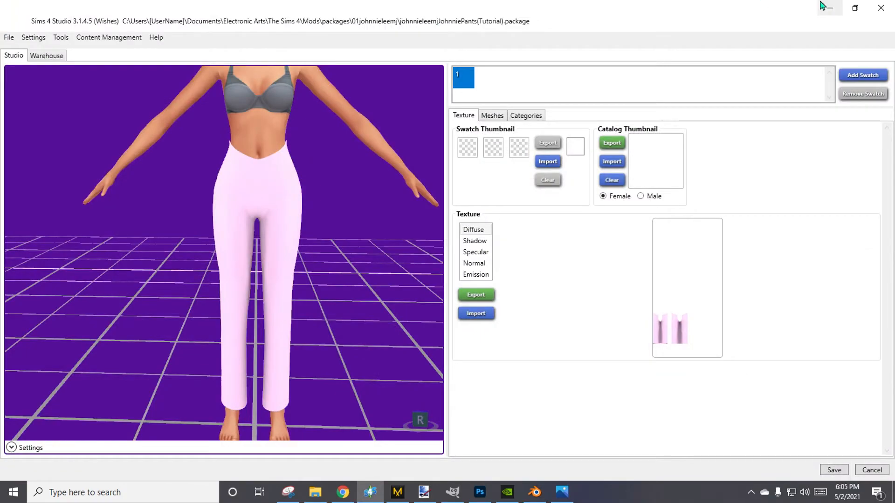
left_click(830, 6)
left_click(535, 494)
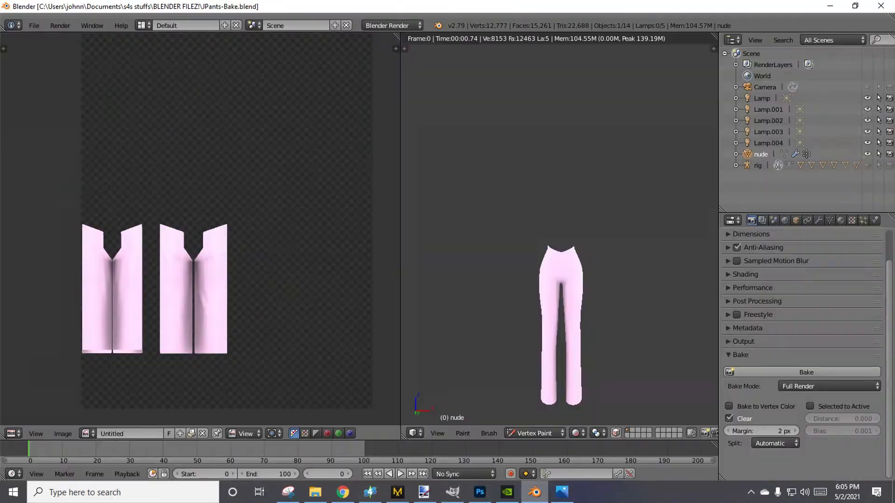
left_click(534, 498)
left_click(535, 498)
left_click(887, 5)
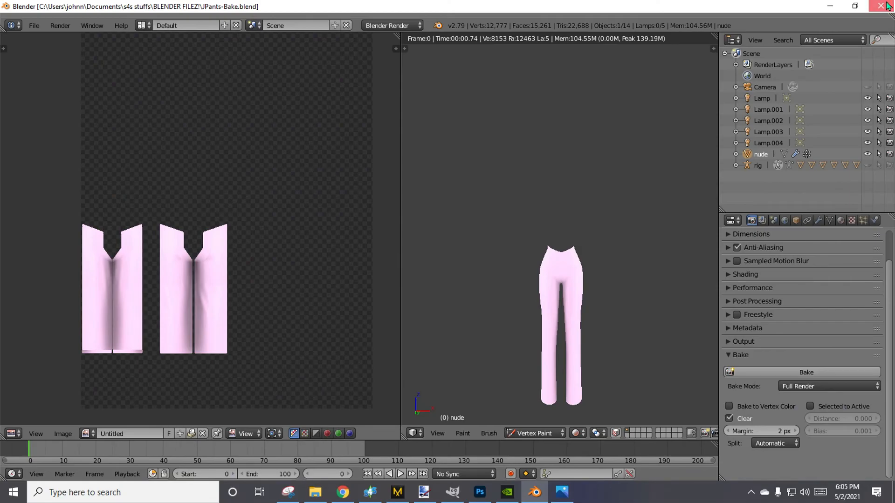
Launch Blender 2.80, open JPants-Bake.blend and look over the pants in the 3D view.
double_click(116, 256)
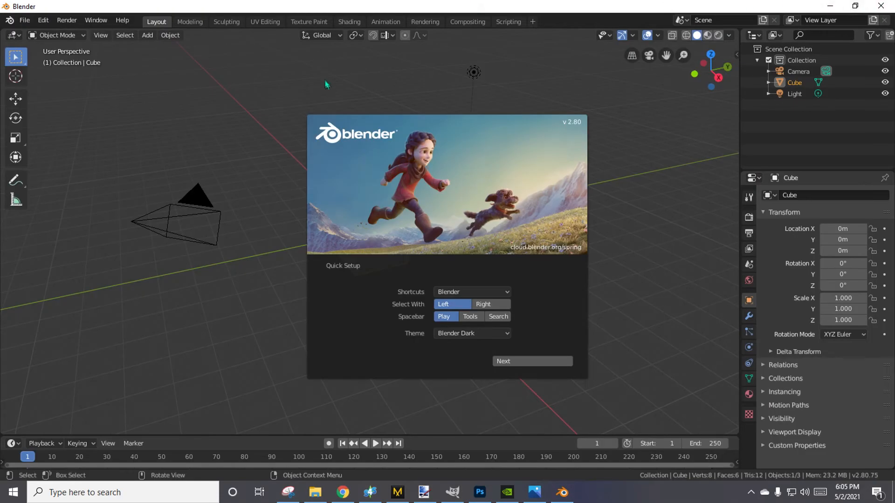
left_click(320, 95)
left_click(24, 21)
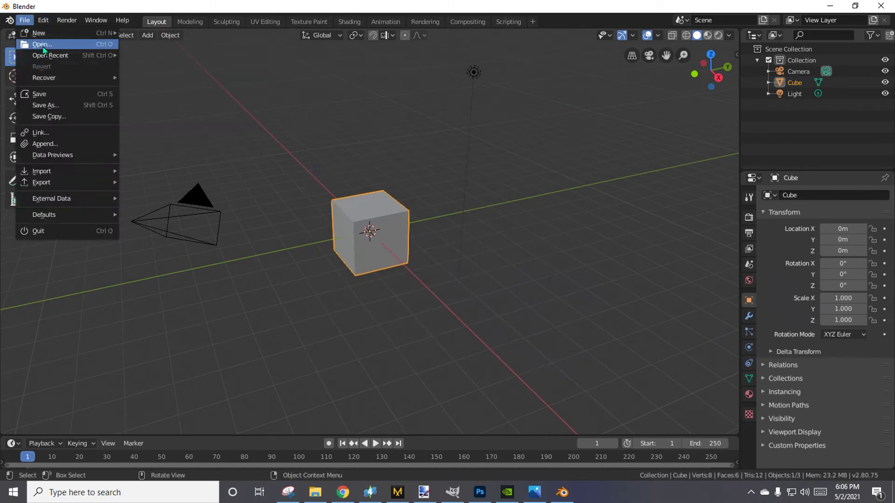
left_click(34, 44)
double_click(174, 122)
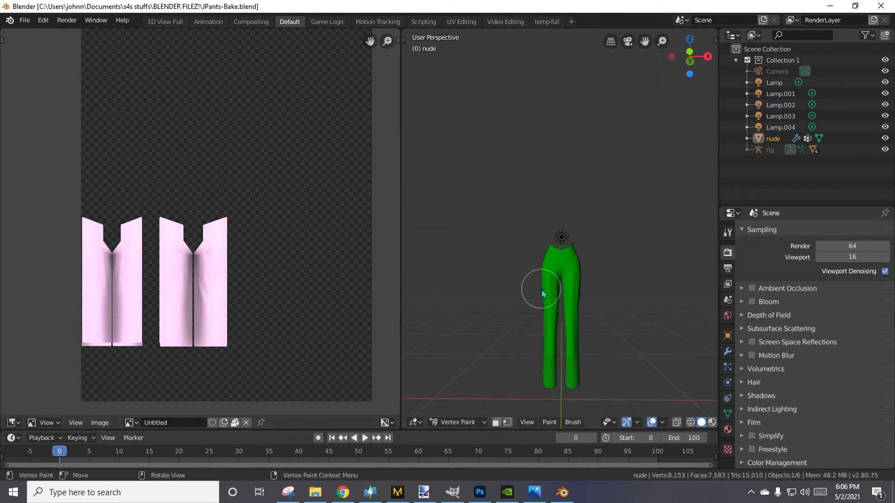
scroll(540, 291, "down", 1)
middle_click_drag(504, 285, 475, 401)
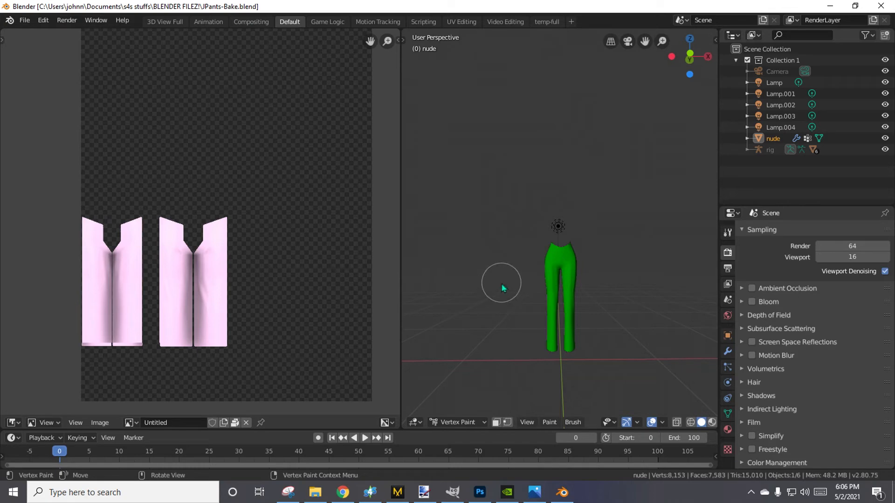
left_click(462, 422)
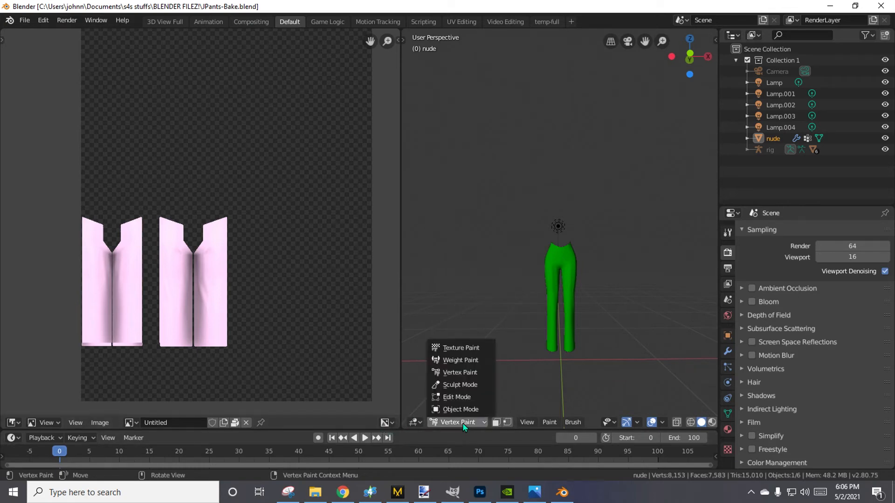
Minimize Blender 2.80, launch Blender 2.79 and open the recent file JPants-Bake.blend.
left_click(854, 6)
left_click(853, 8)
left_click(831, 7)
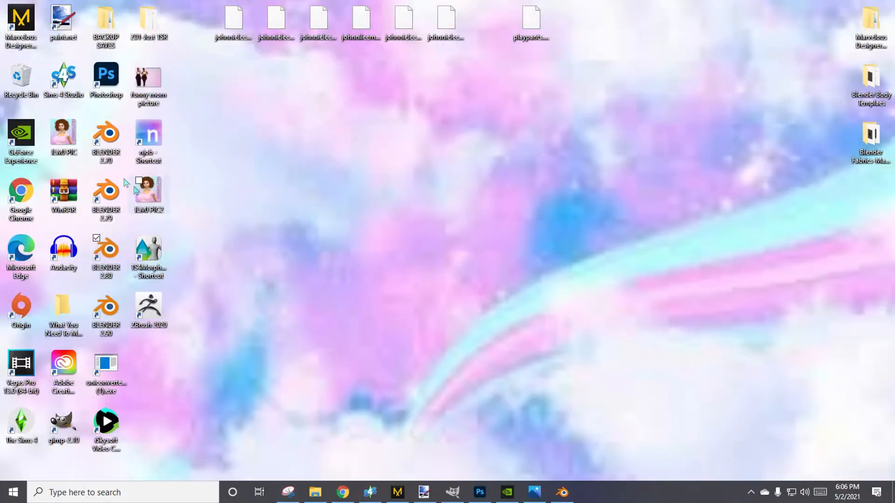
double_click(105, 199)
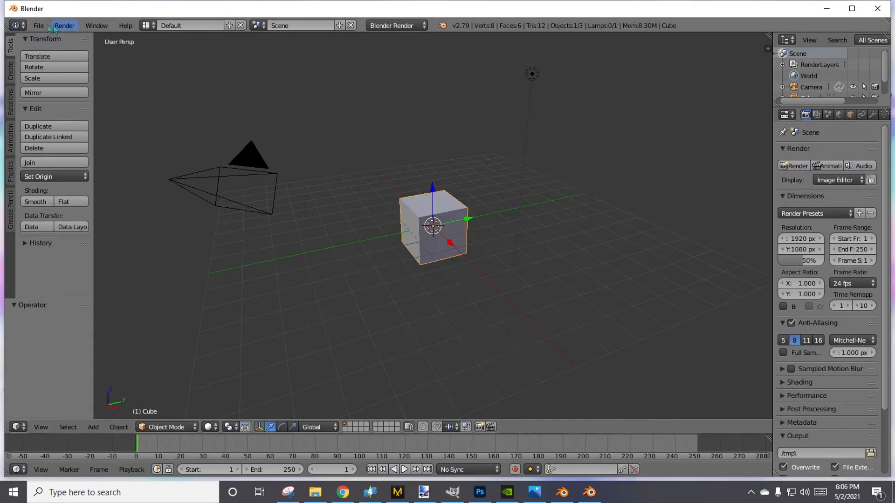
left_click(39, 25)
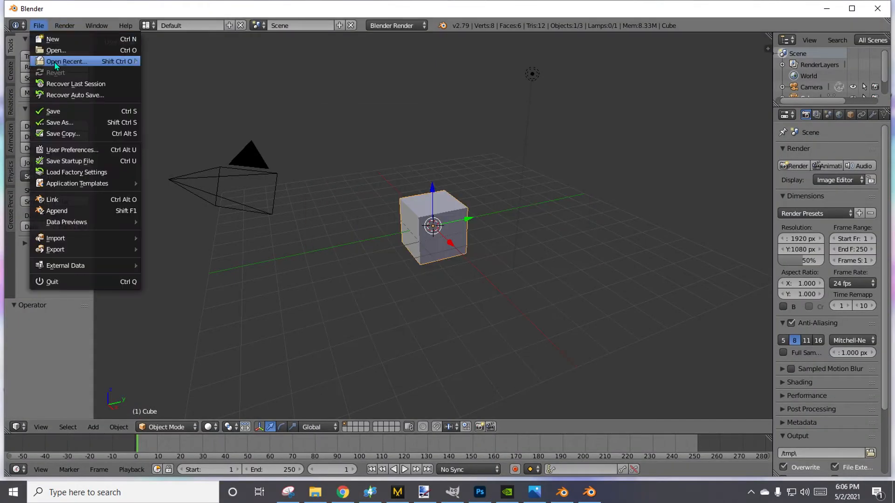
mouse_move(58, 64)
left_click(189, 59)
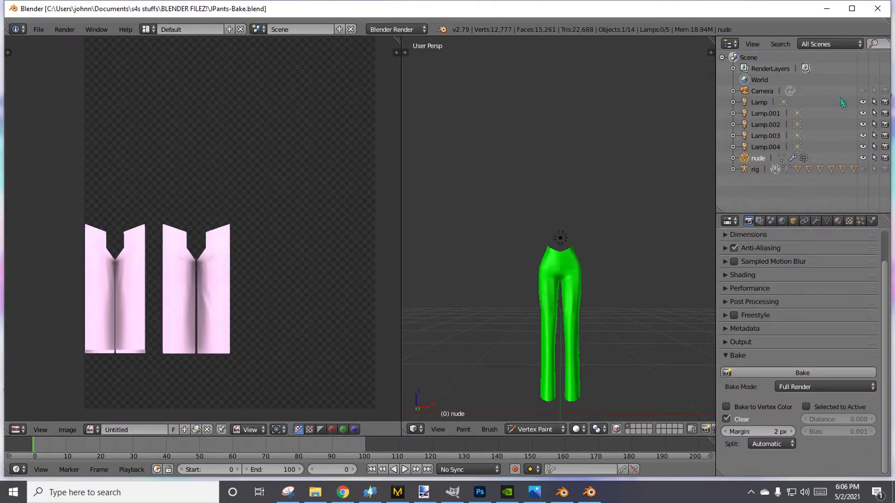
Switch the render engine to Cycles Render and set the sampling to 200 render and 65 preview samples.
left_click(396, 29)
left_click(389, 68)
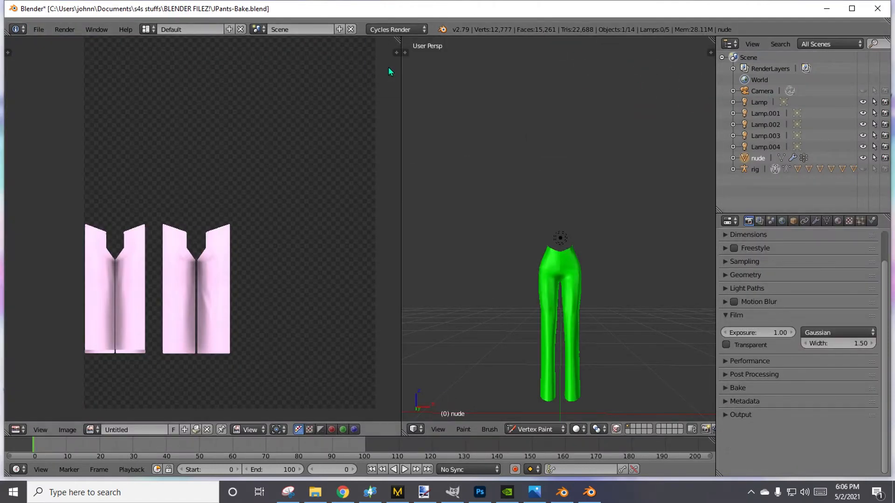
scroll(746, 257, "up", 2)
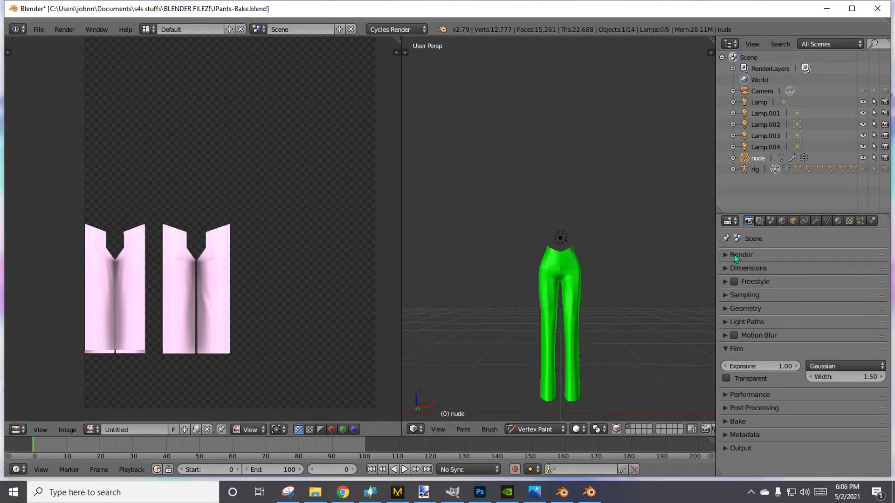
left_click(737, 255)
left_click(736, 255)
left_click(734, 269)
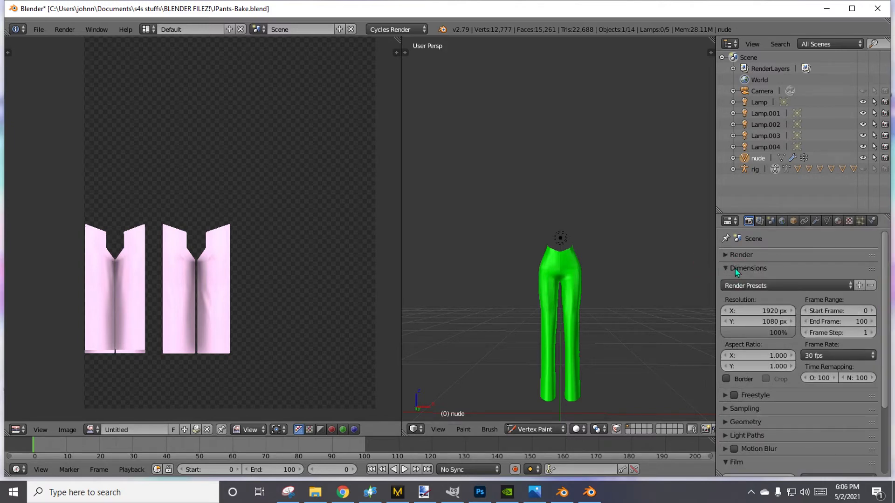
left_click(748, 269)
left_click(745, 295)
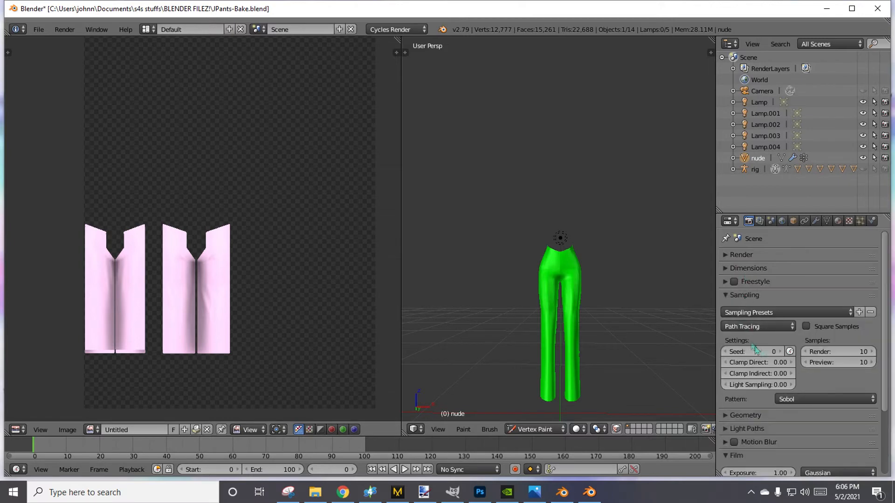
left_click(851, 353)
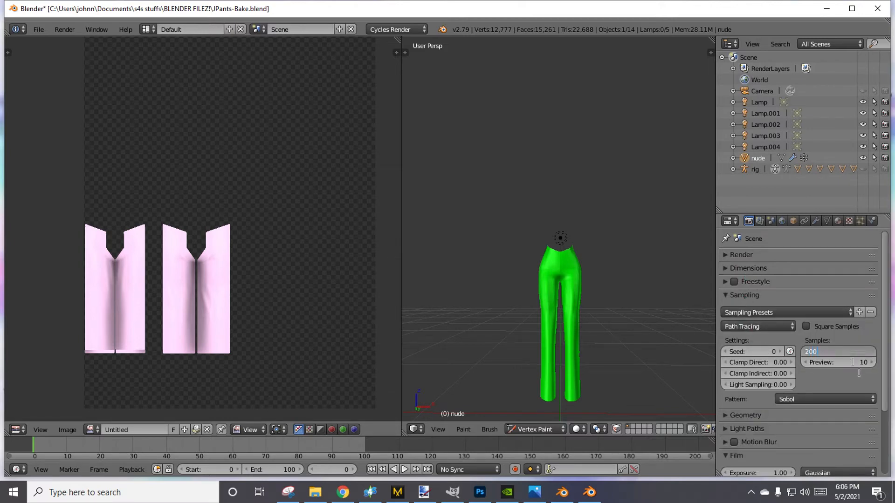
key("Return")
left_click(846, 364)
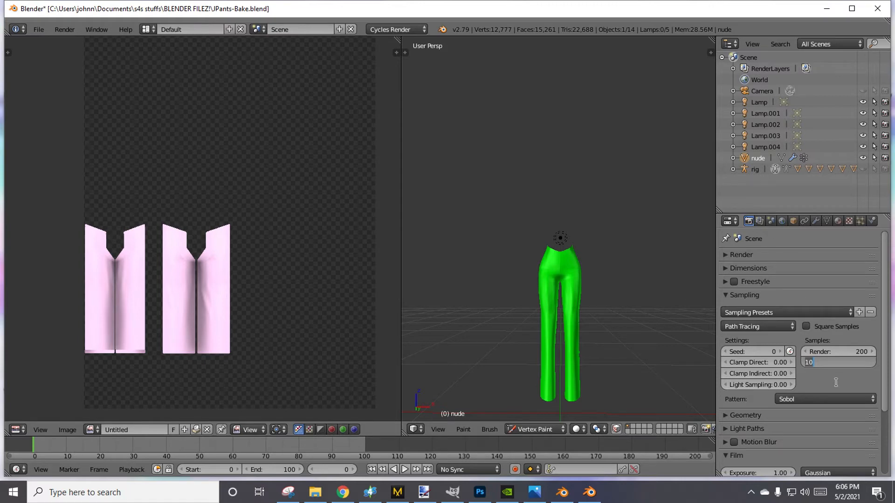
type("65")
key("Return")
Set the Cycles bake margin to 2 px.
scroll(786, 367, "down", 5)
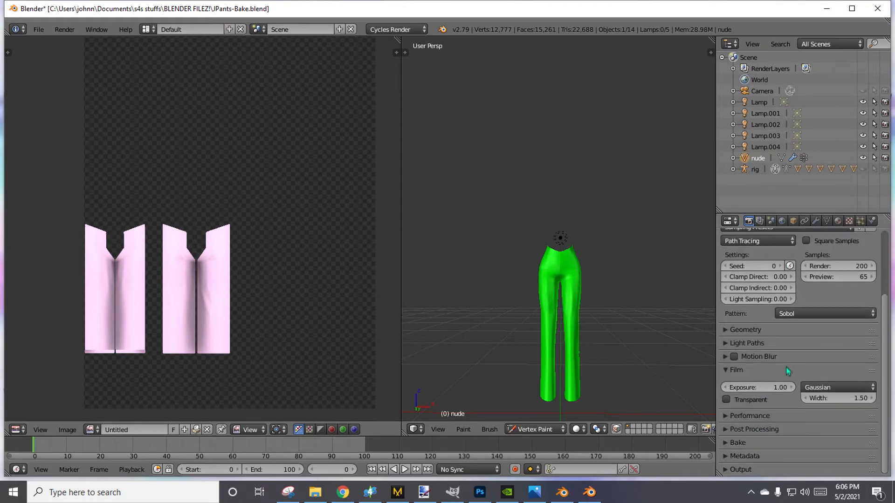
left_click(746, 442)
scroll(764, 443, "down", 7)
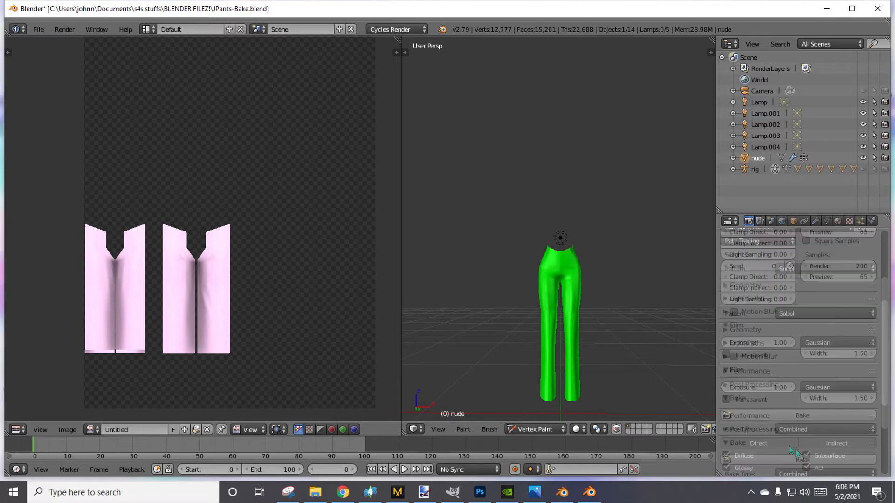
left_click(780, 416)
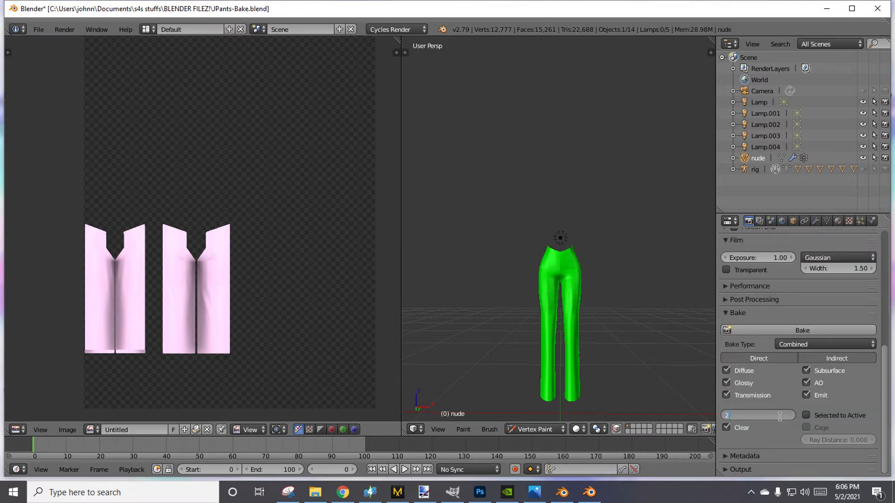
key("Return")
Display the pants with Rendered viewport shading and save the JPants-Bake file.
scroll(801, 398, "up", 7)
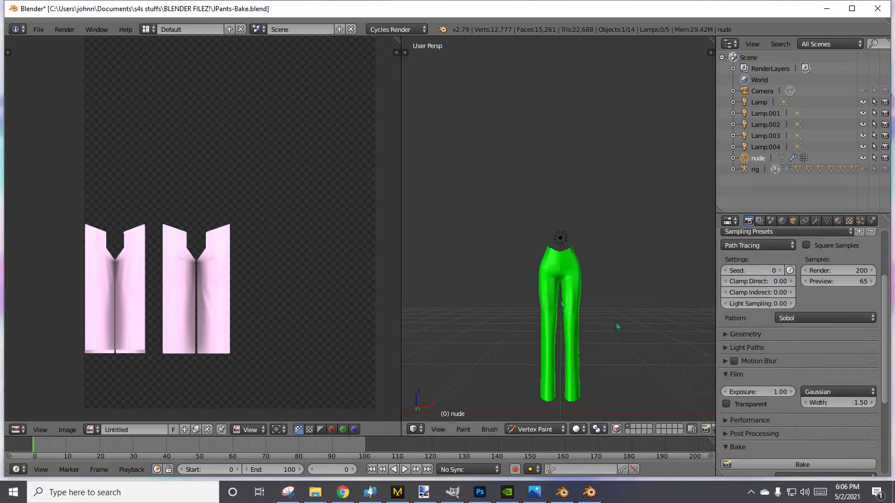
scroll(233, 224, "up", 4)
left_click(39, 29)
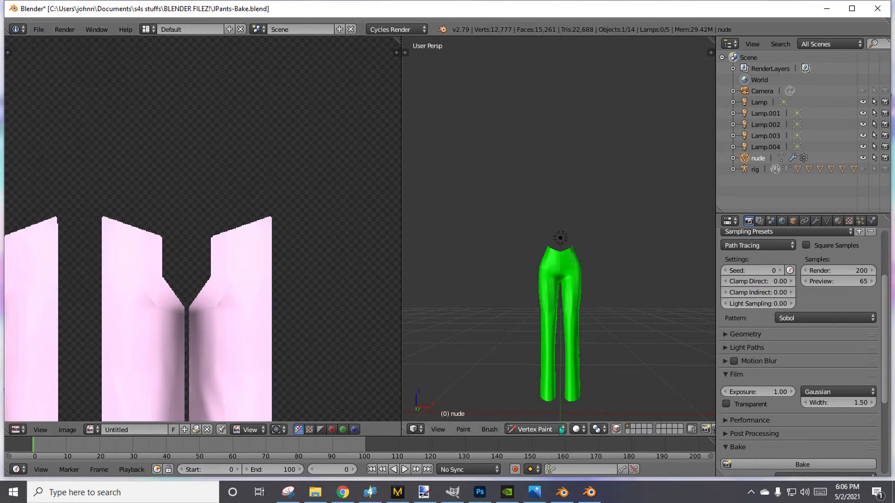
left_click(577, 429)
left_click(603, 353)
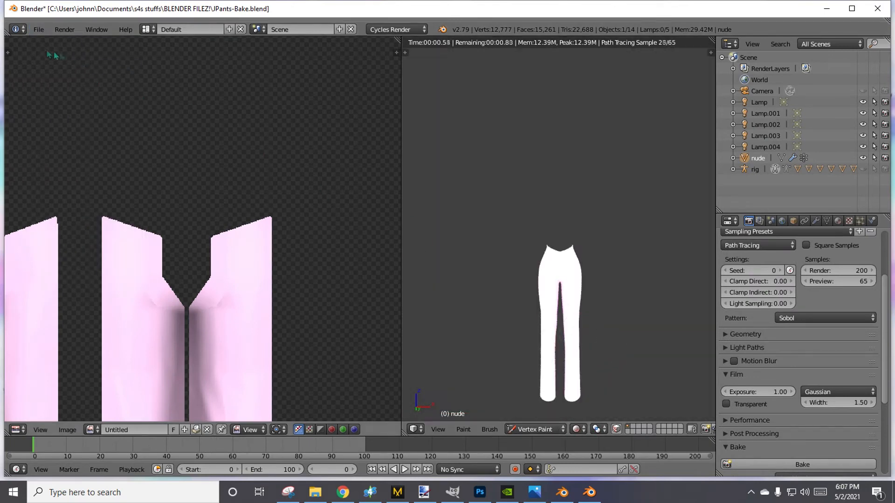
left_click(39, 30)
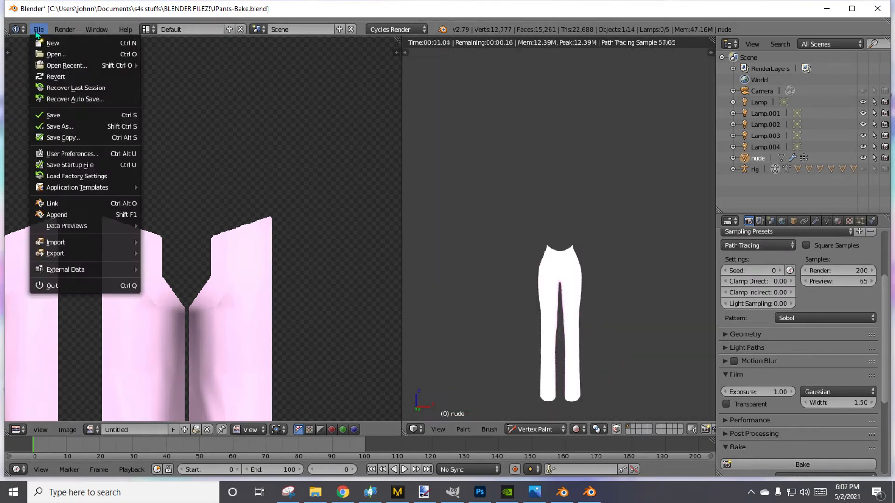
left_click(63, 115)
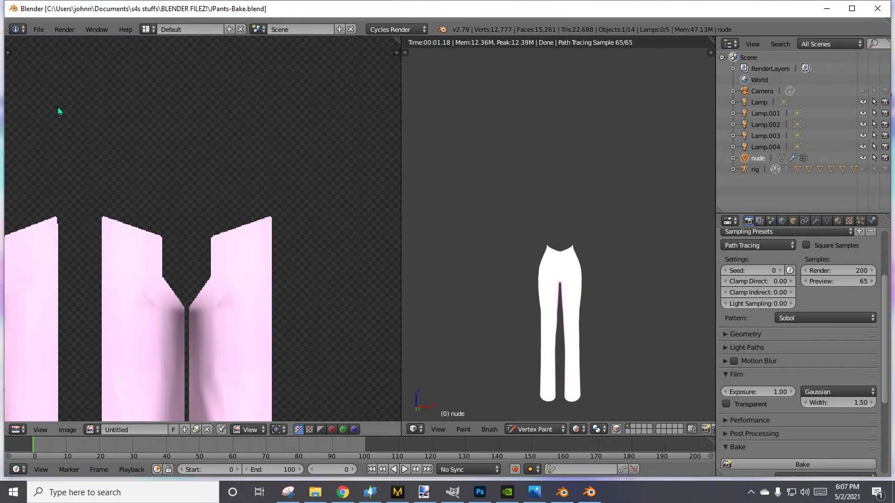
Switch to Blender 2.80 and open the recent file JPants-Bake.blend.
left_click(568, 491)
left_click(25, 20)
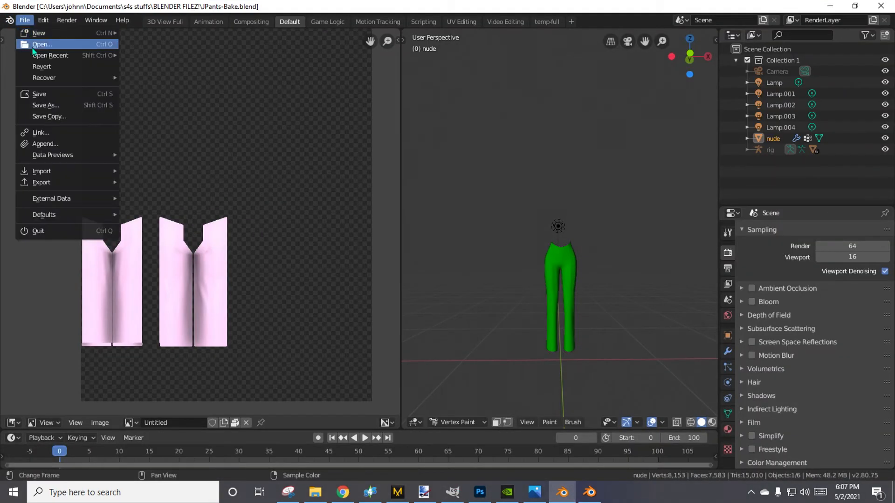
mouse_move(39, 56)
left_click(142, 56)
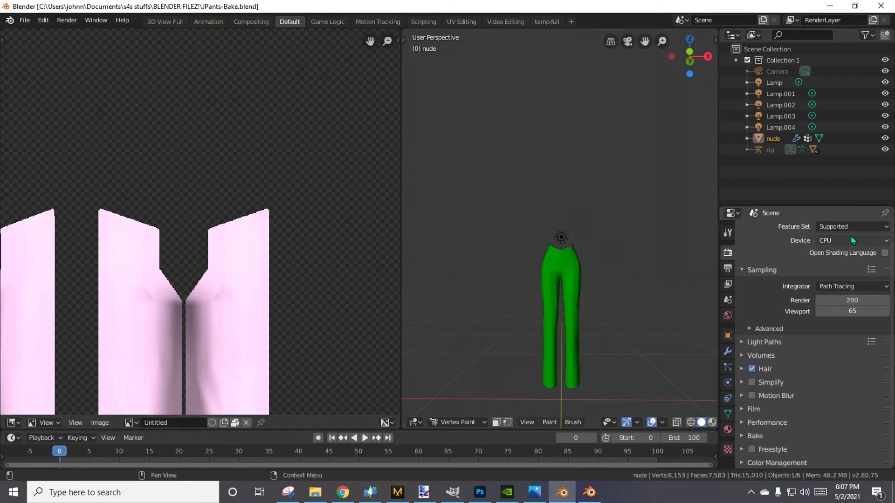
scroll(853, 240, "up", 1)
scroll(86, 272, "down", 1)
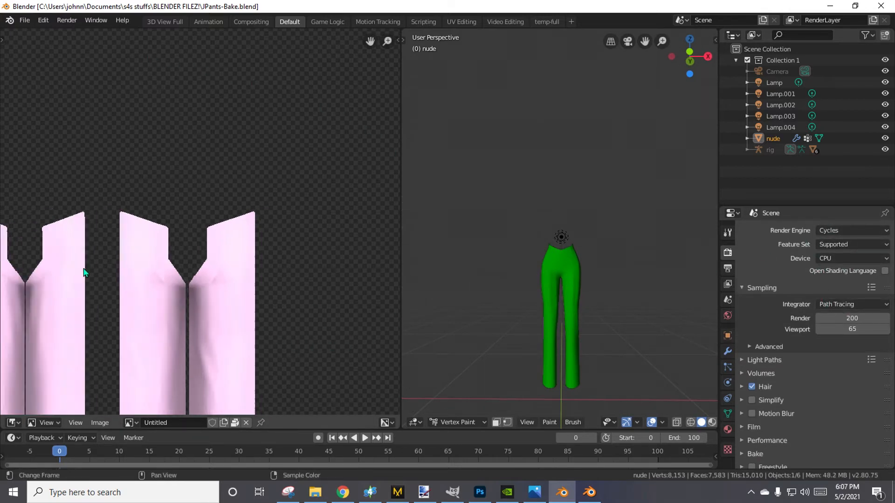
scroll(84, 270, "down", 4)
middle_click_drag(168, 297, 164, 257)
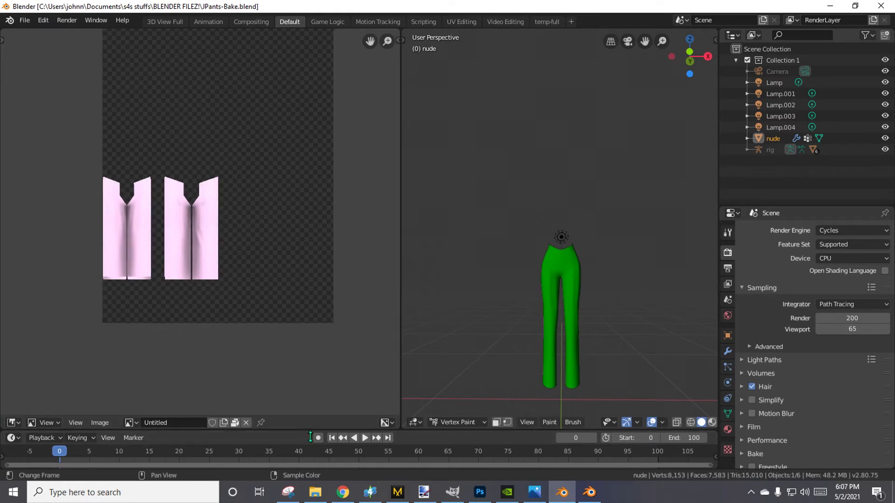
Enlarge the timeline area to about half the window height and widen the 3D viewport.
left_click_drag(310, 436, 285, 430)
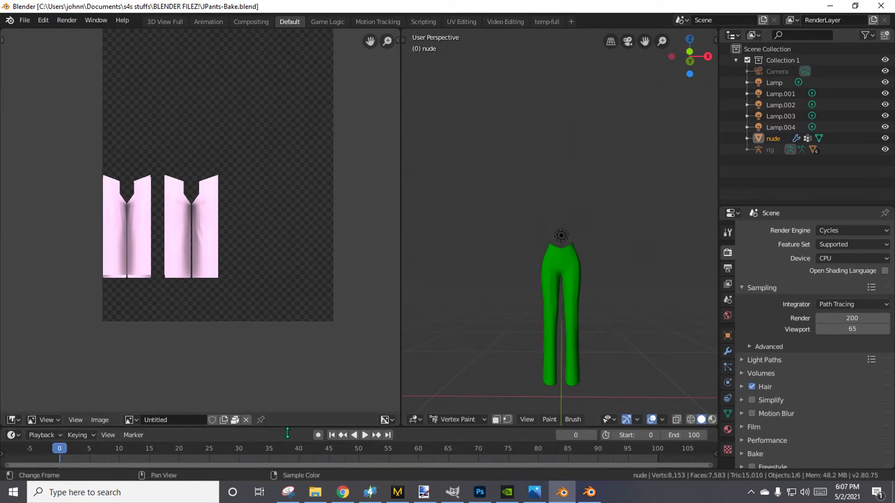
left_click_drag(289, 428, 294, 255)
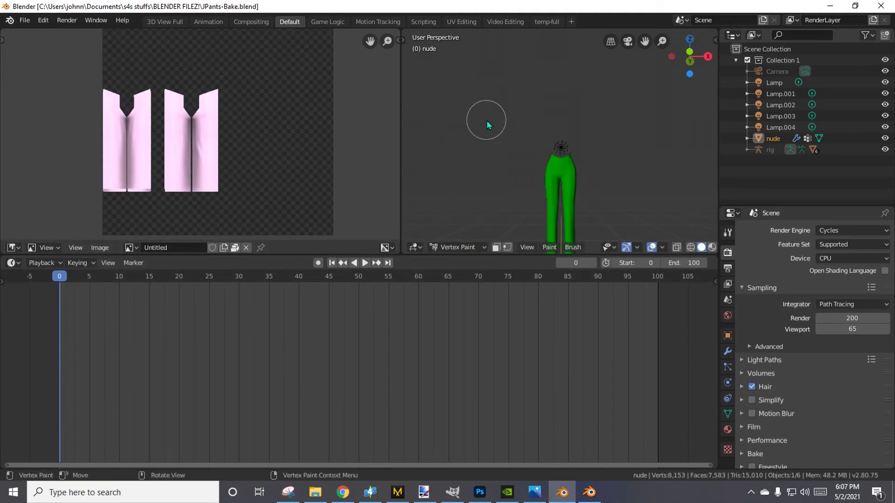
mouse_move(493, 110)
middle_mouse_down()
mouse_move(522, 146)
mouse_move(508, 135)
mouse_move(496, 159)
mouse_move(503, 167)
mouse_move(504, 144)
mouse_move(521, 139)
mouse_move(523, 164)
middle_mouse_up()
scroll(524, 164, "up", 4)
scroll(512, 167, "up", 2)
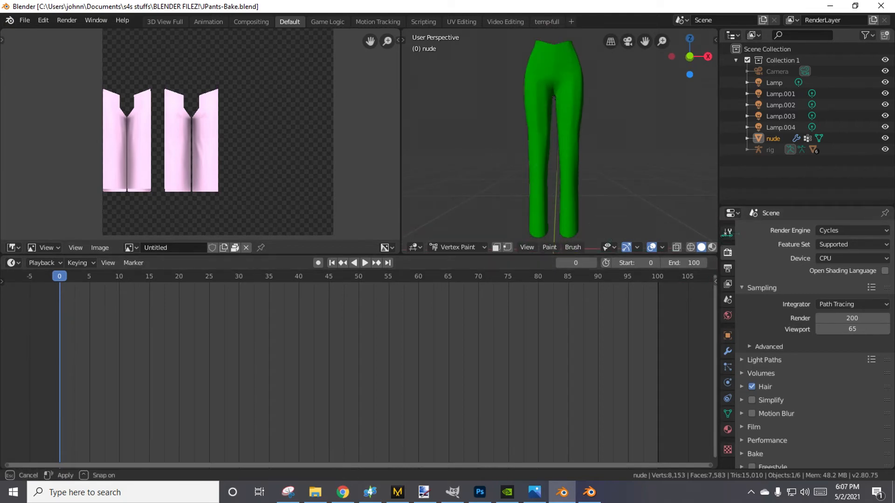
left_click_drag(719, 238, 790, 242)
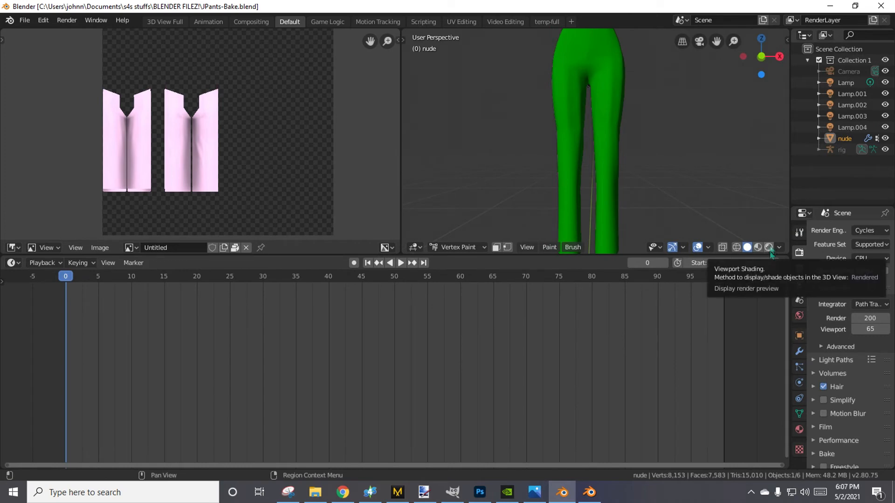
Display the 3D viewport with Rendered shading and switch the pants from Vertex Paint to Object Mode.
left_click(769, 248)
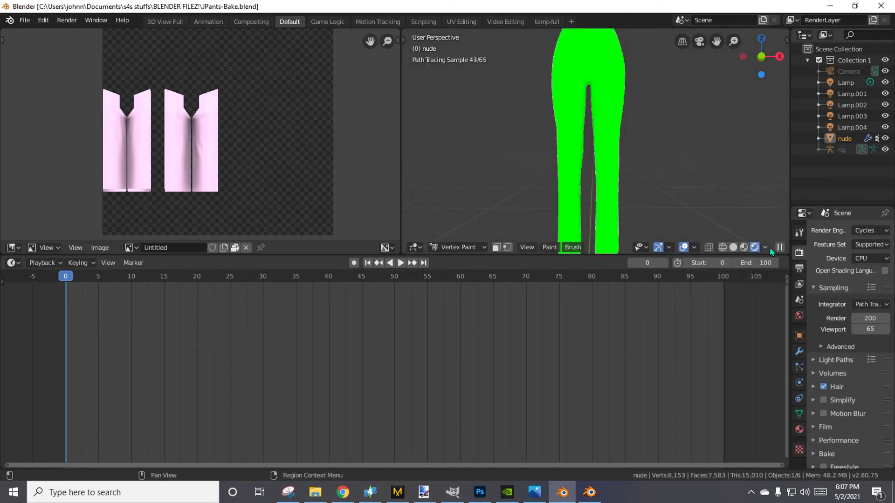
left_click(462, 248)
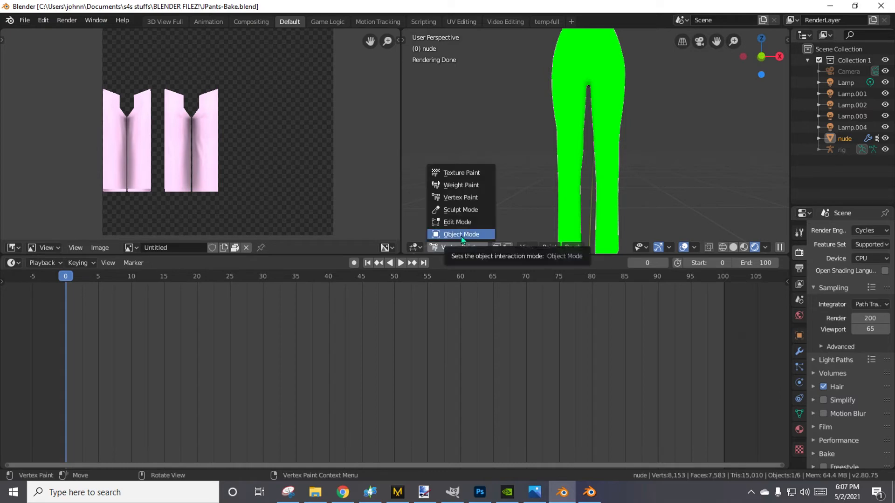
left_click(461, 235)
left_click(464, 247)
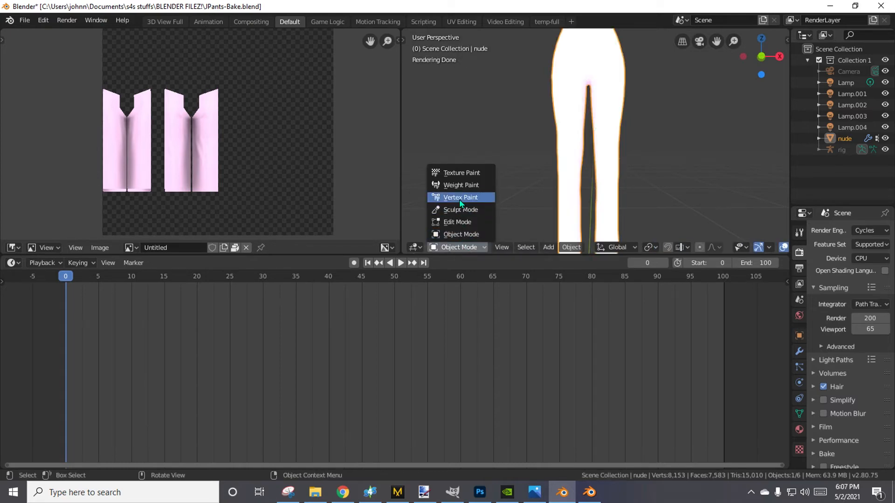
left_click(463, 250)
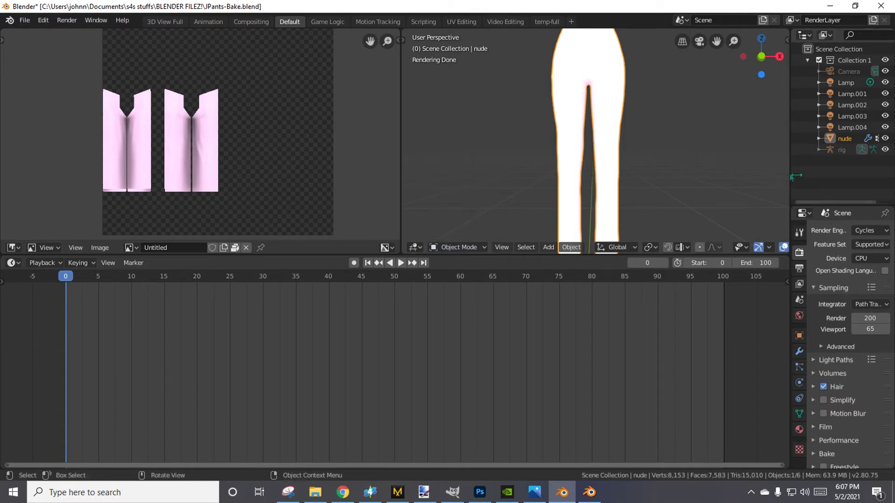
left_click_drag(791, 175, 736, 175)
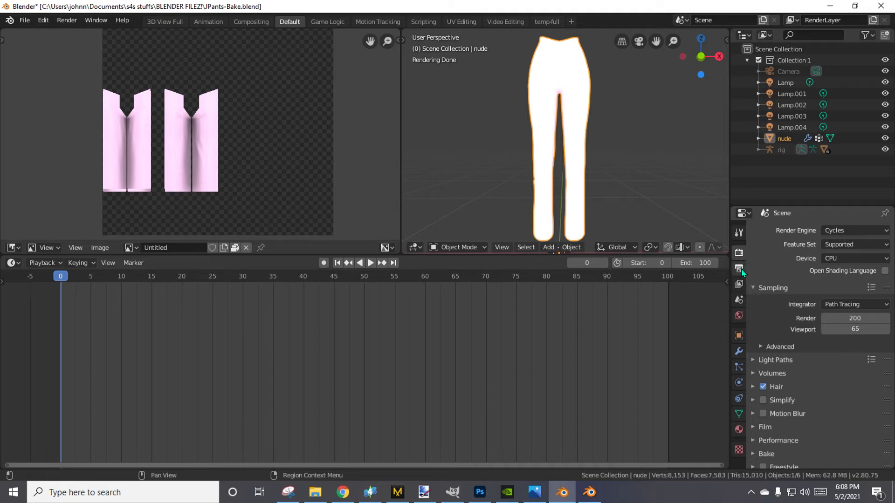
Examine the output dimensions and the Cycles bake settings of the scene.
left_click(739, 269)
left_click(762, 228)
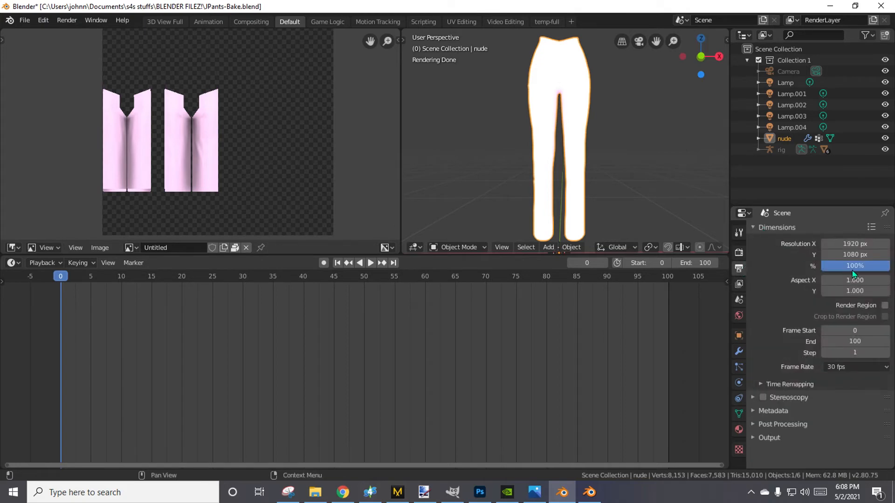
left_click(739, 253)
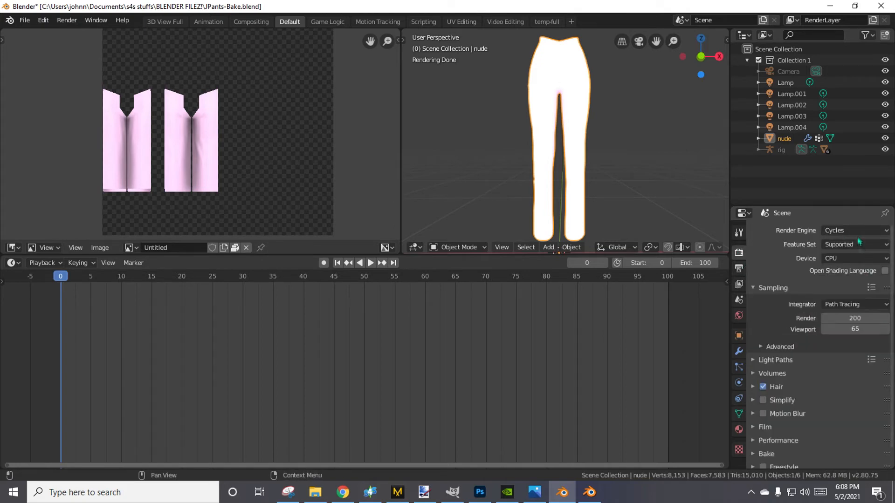
scroll(801, 419, "down", 1)
left_click(774, 434)
scroll(784, 427, "down", 12)
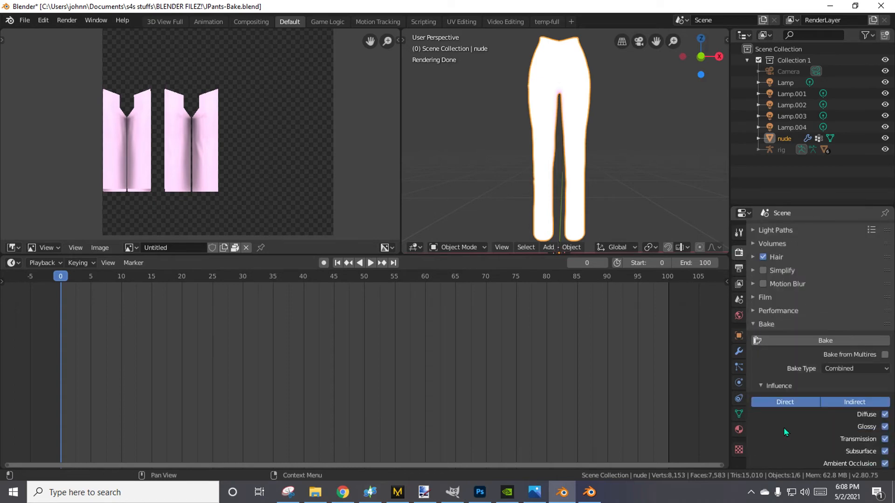
scroll(782, 404, "up", 5)
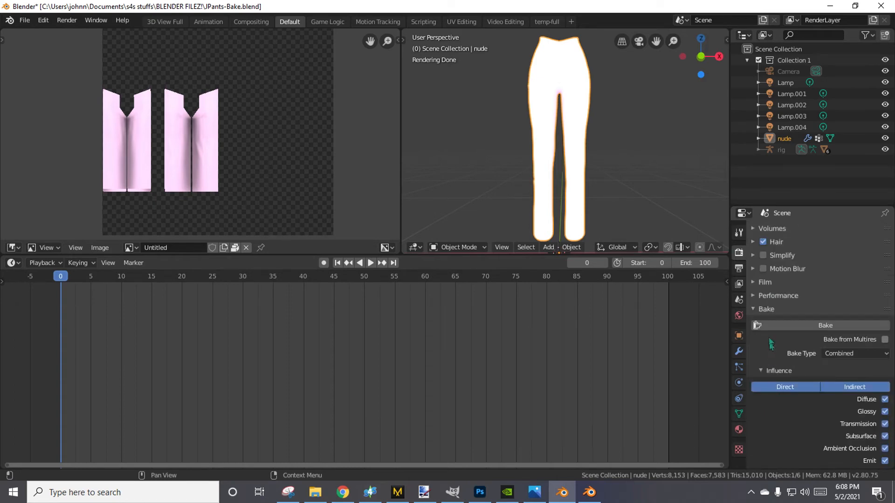
left_click(763, 308)
scroll(779, 386, "up", 1)
left_click(769, 288)
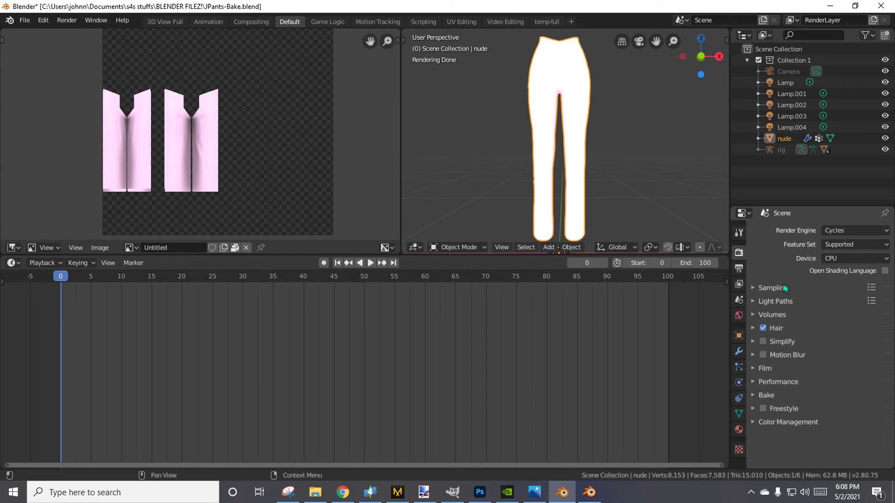
left_click(766, 395)
scroll(771, 402, "down", 6)
scroll(771, 402, "up", 6)
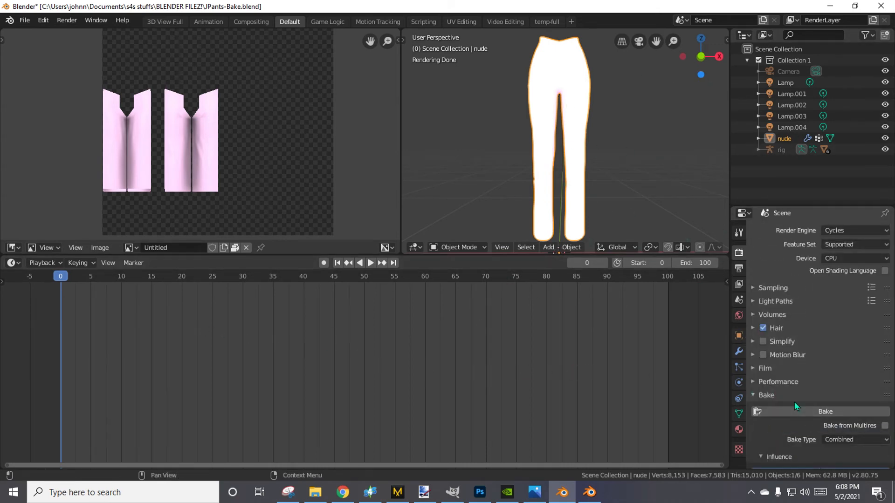
Enable nodes on the pants' FABRIC 1_FRONT material and change the timeline area into a Shader Editor.
left_click(739, 415)
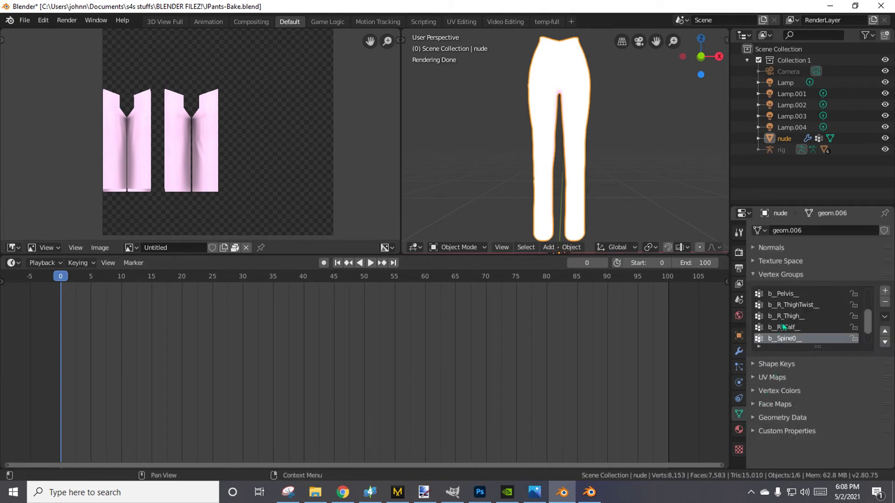
left_click(739, 430)
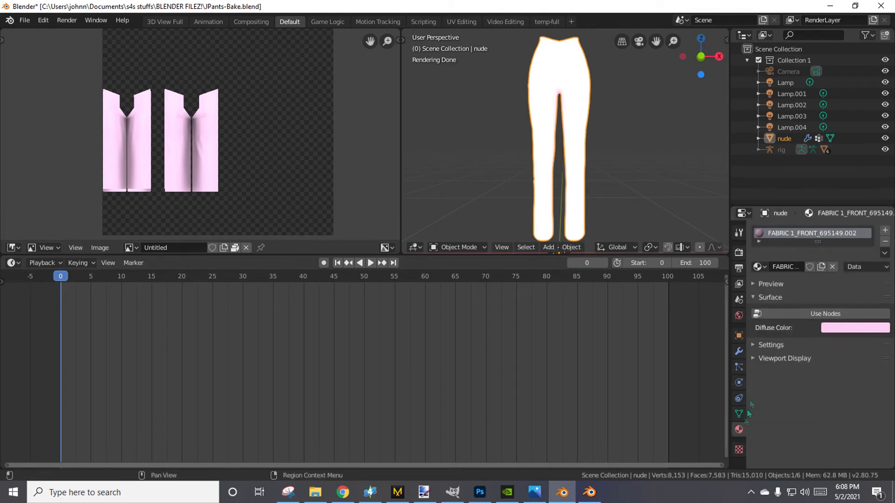
left_click(797, 314)
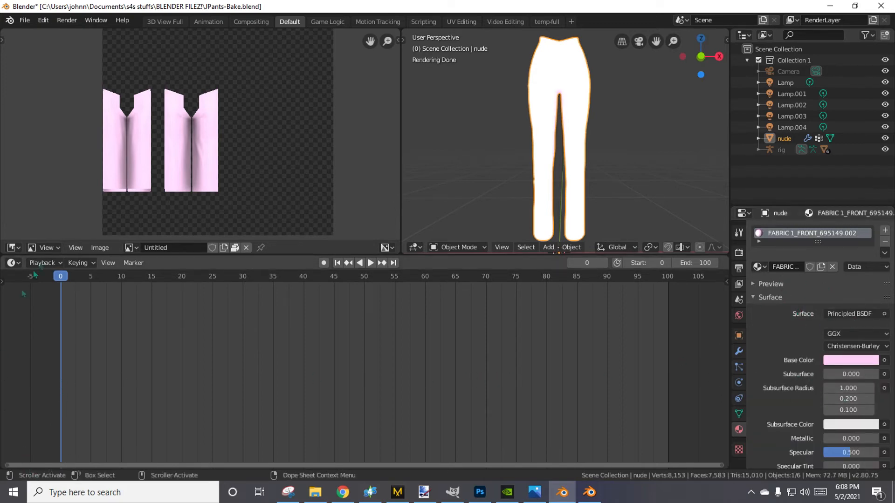
left_click(13, 263)
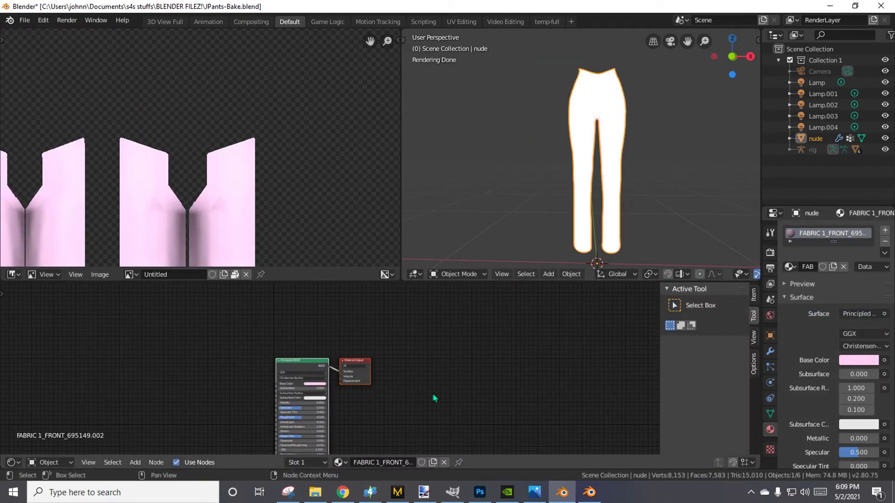
Move the Material Output node away from the Principled BSDF node and delete the Principled BSDF node.
middle_click_drag(298, 392, 410, 352)
scroll(407, 368, "up", 3)
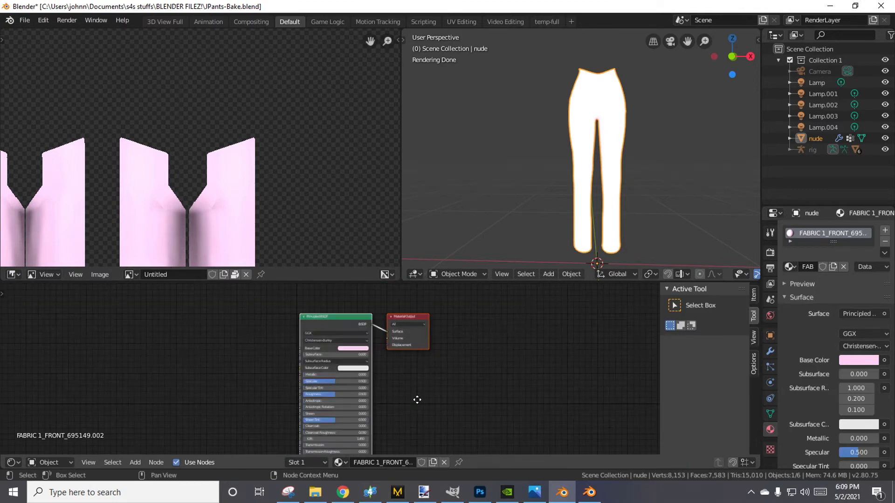
scroll(410, 370, "up", 2)
middle_click_drag(426, 407, 474, 317)
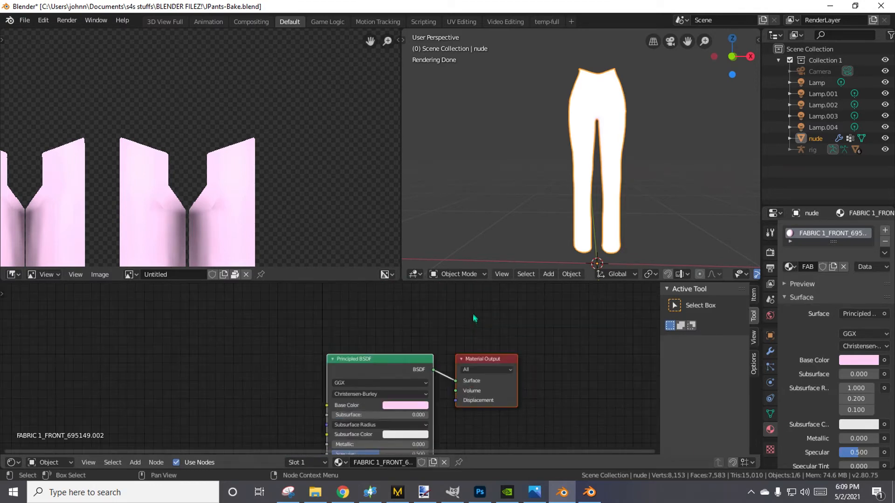
left_click_drag(386, 370, 316, 339)
left_click(342, 335)
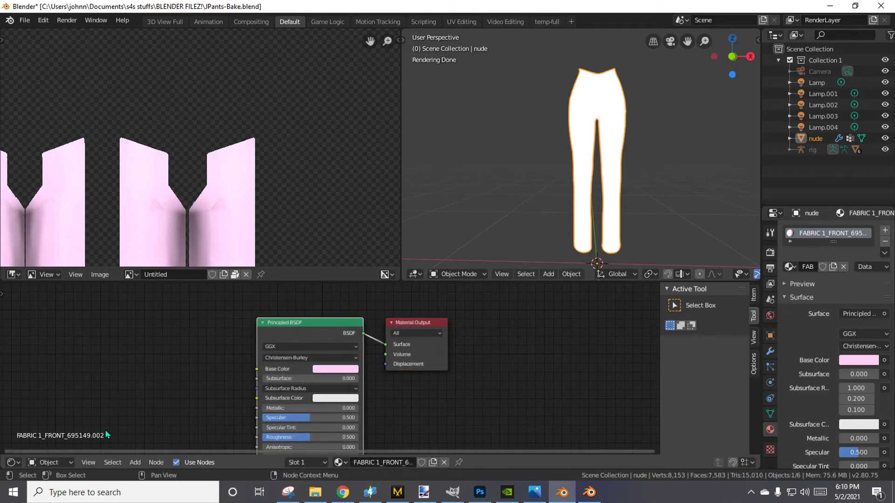
left_click(300, 322, "shift")
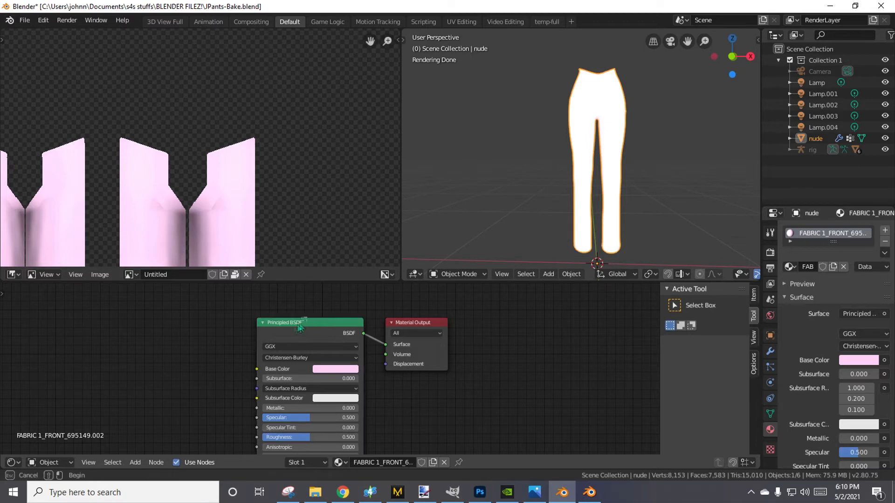
left_click(299, 323)
left_click_drag(300, 323, 181, 319)
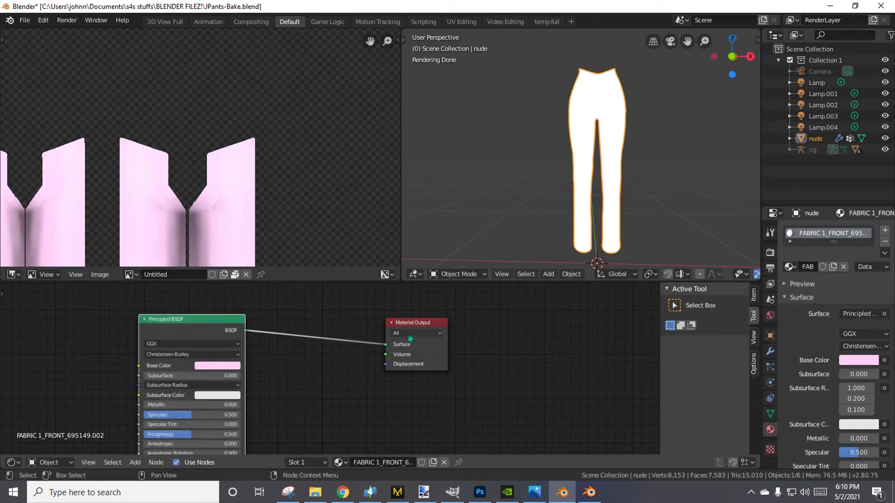
left_click_drag(422, 332, 506, 335)
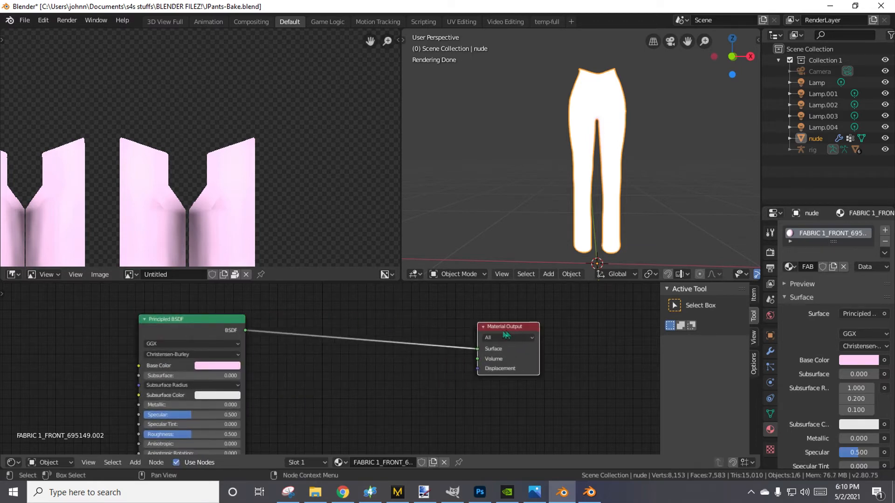
left_click(215, 320)
key("x")
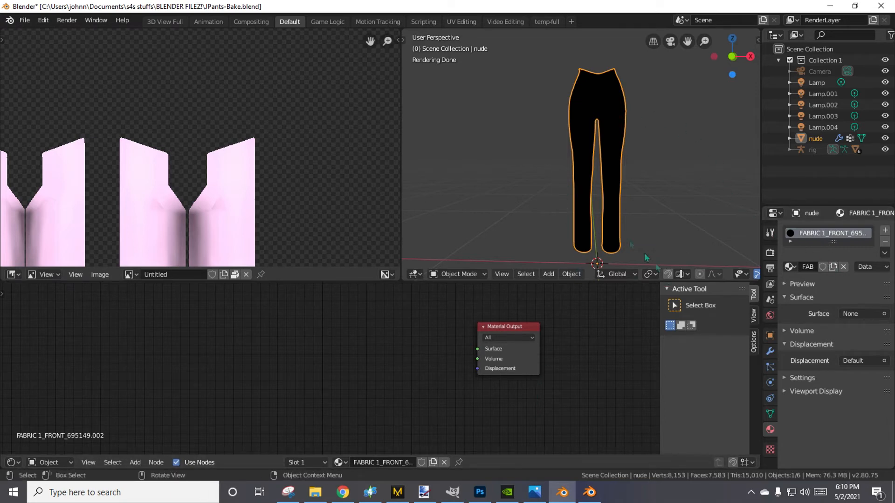
Try to duplicate the Lamp light and lower the copy along the global Z axis, and undo the duplication.
scroll(646, 257, "down", 3)
scroll(605, 201, "down", 3)
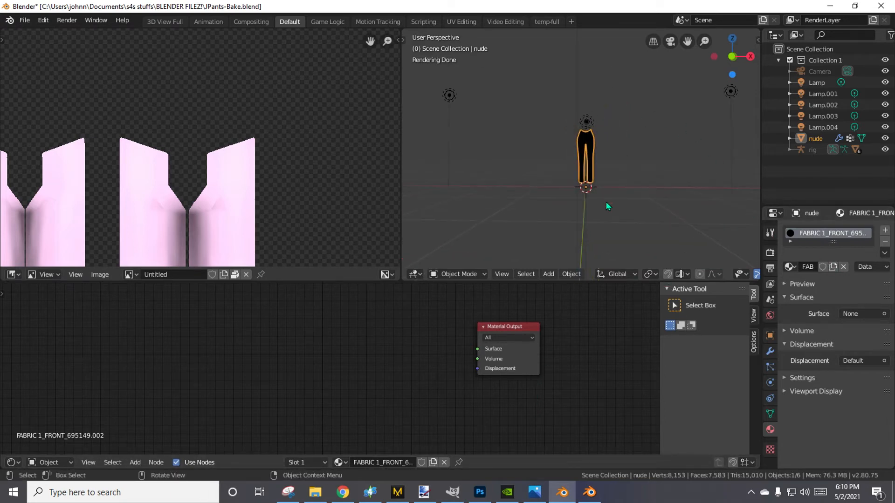
mouse_move(606, 202)
middle_mouse_down()
mouse_move(569, 238)
mouse_move(473, 236)
mouse_move(591, 233)
mouse_move(724, 254)
mouse_move(656, 251)
middle_mouse_up()
left_click(667, 96)
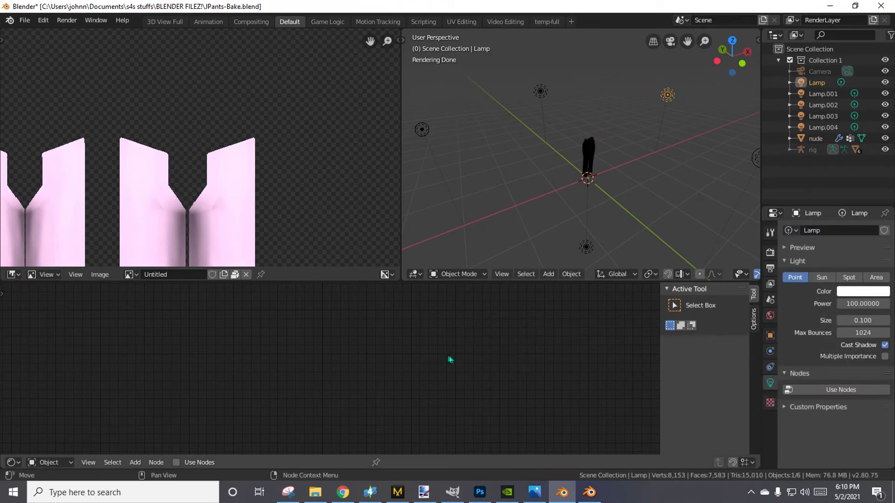
right_click(668, 102)
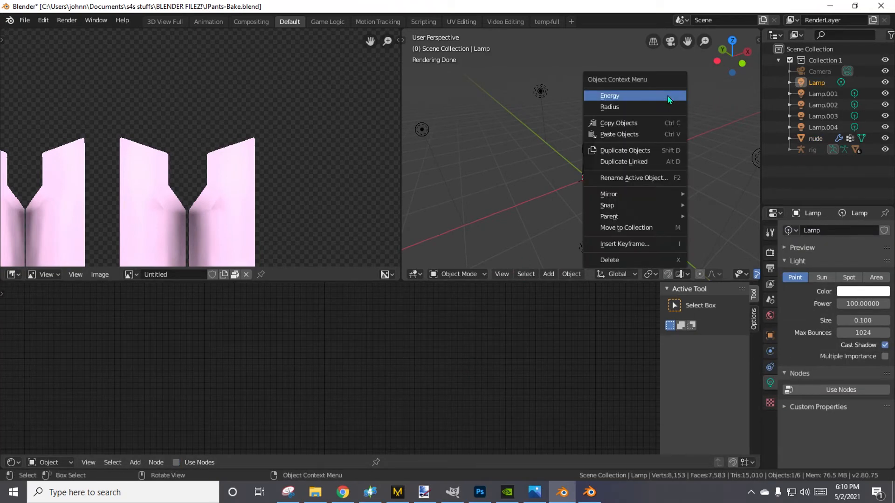
left_click(633, 152)
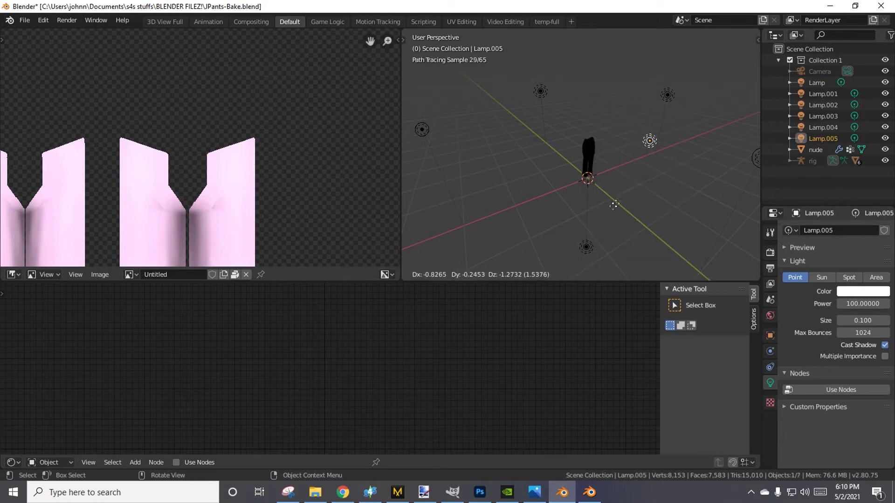
key("x")
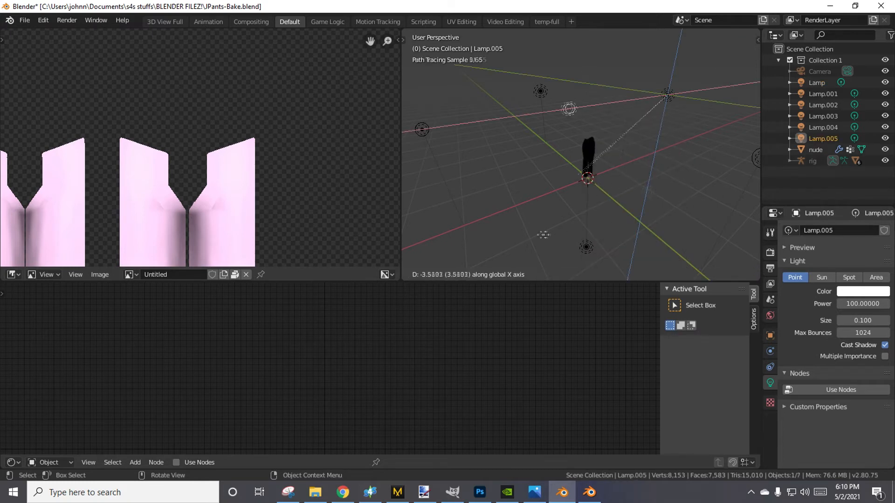
key("z")
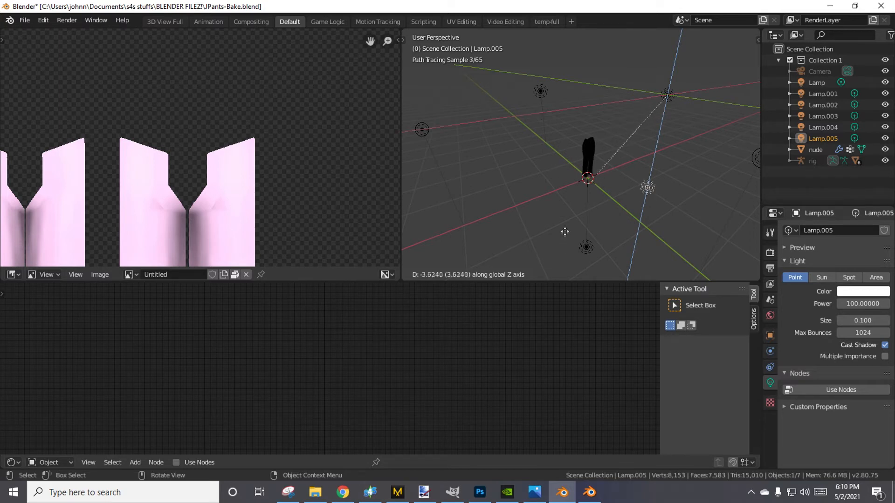
key("x")
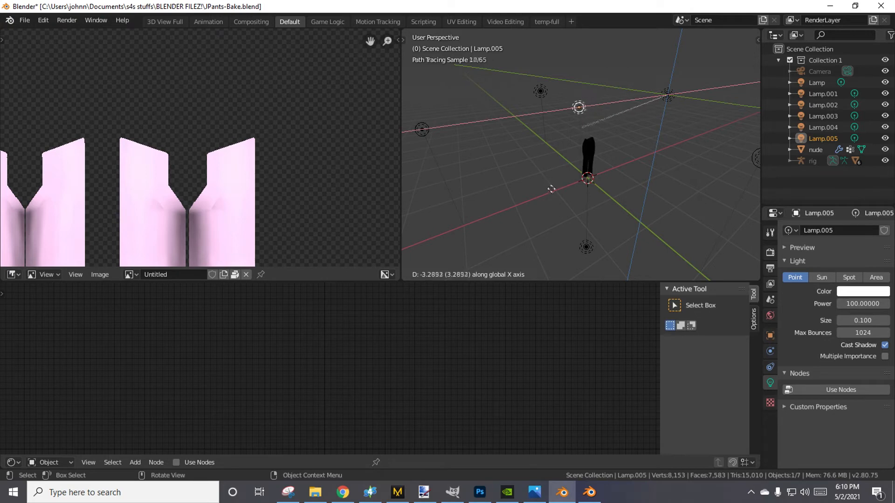
key("z")
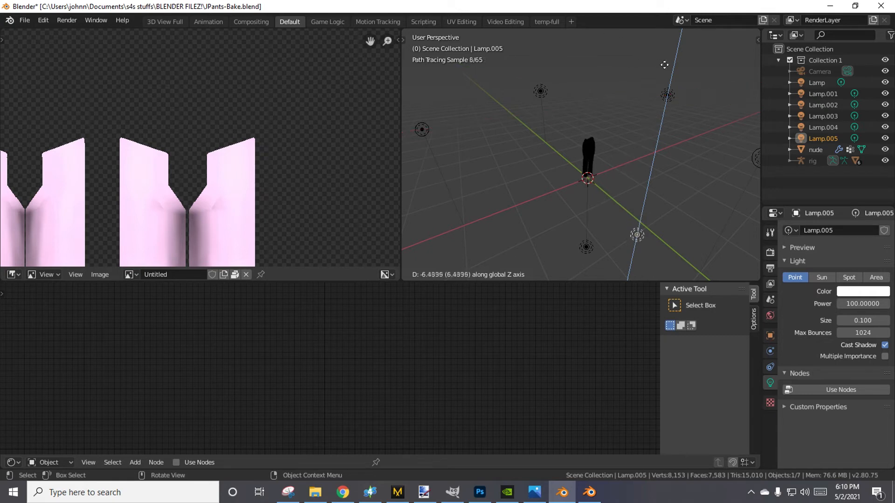
left_click(762, 78)
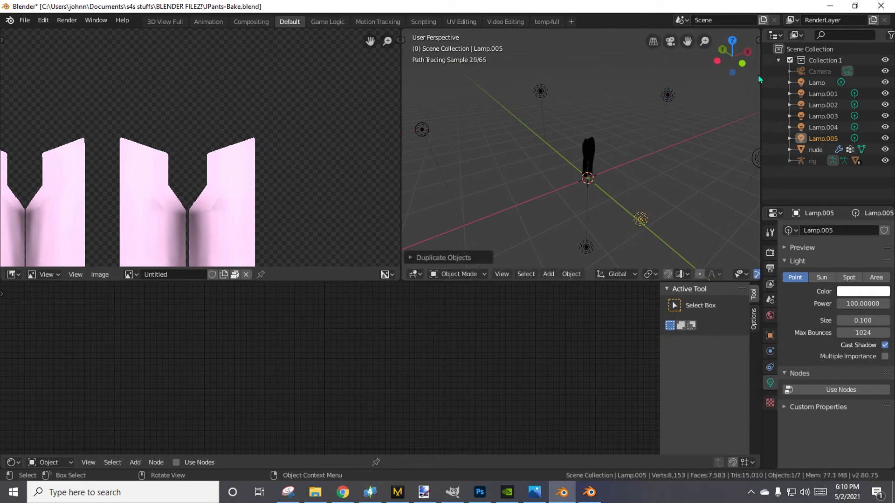
middle_click_drag(748, 125, 681, 160)
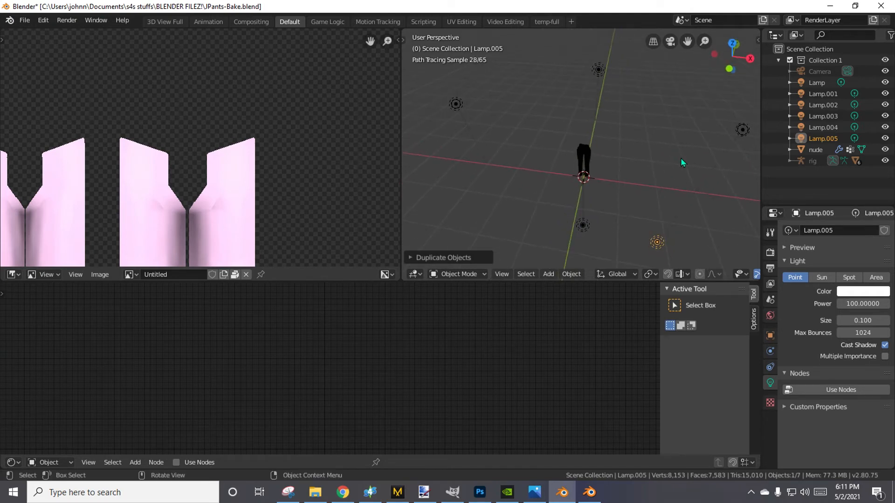
key("ctrl+z")
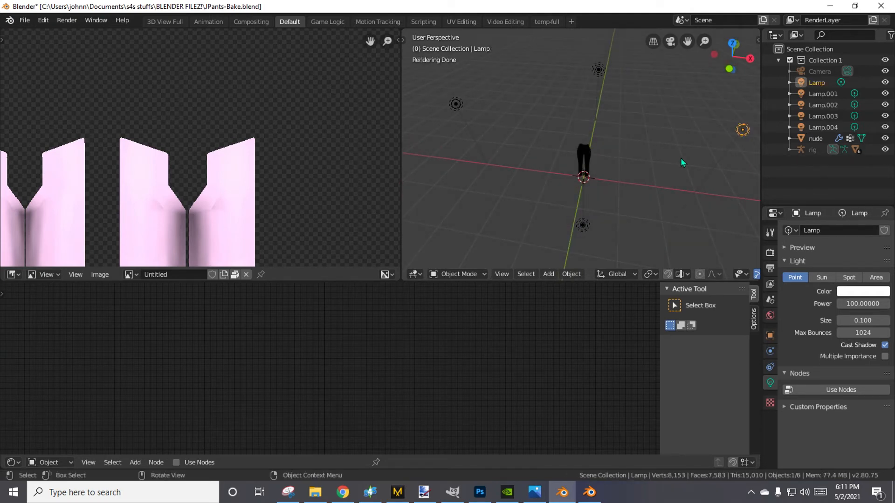
Duplicate the Lamp light twice, placing one copy close to one side of the pants and leaving the other at the original's position.
right_click(741, 135)
left_click(738, 132)
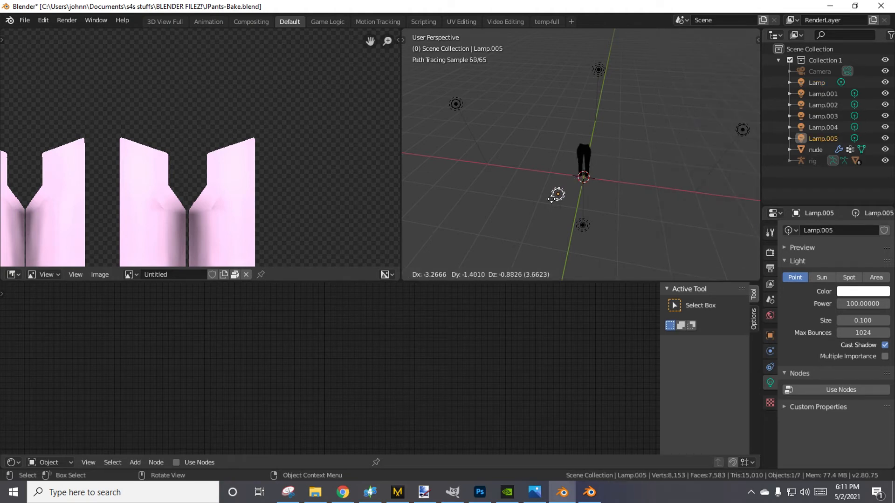
left_click(552, 198)
left_click(742, 131)
right_click(742, 132)
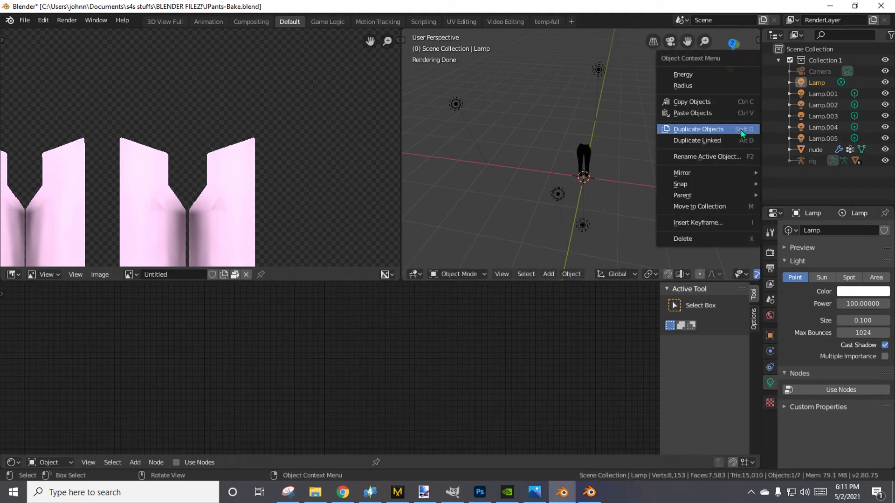
left_click(733, 129)
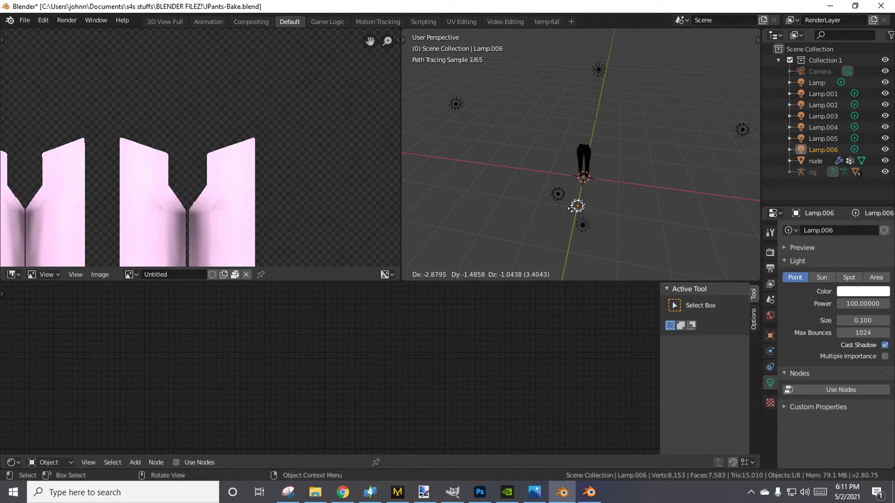
right_click(569, 209)
Duplicate the light beside the pants and place the copy on the opposite side, close to the pants.
right_click(560, 199)
left_click(559, 196)
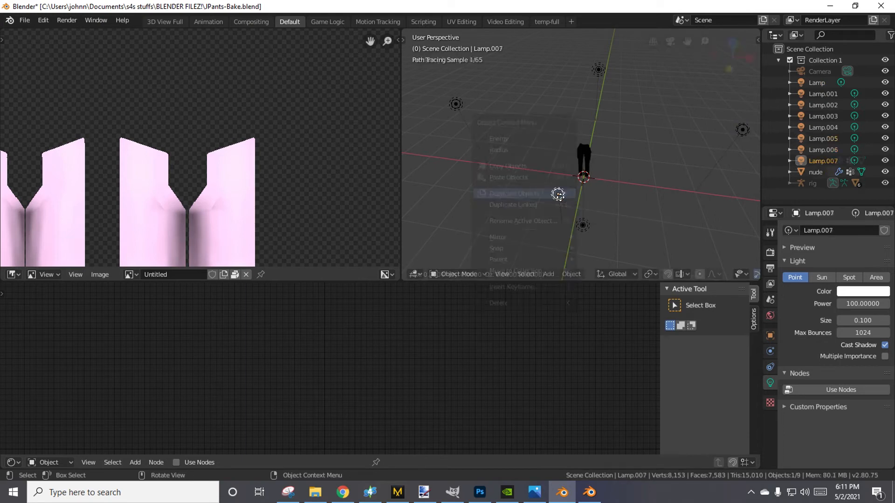
left_click(589, 202)
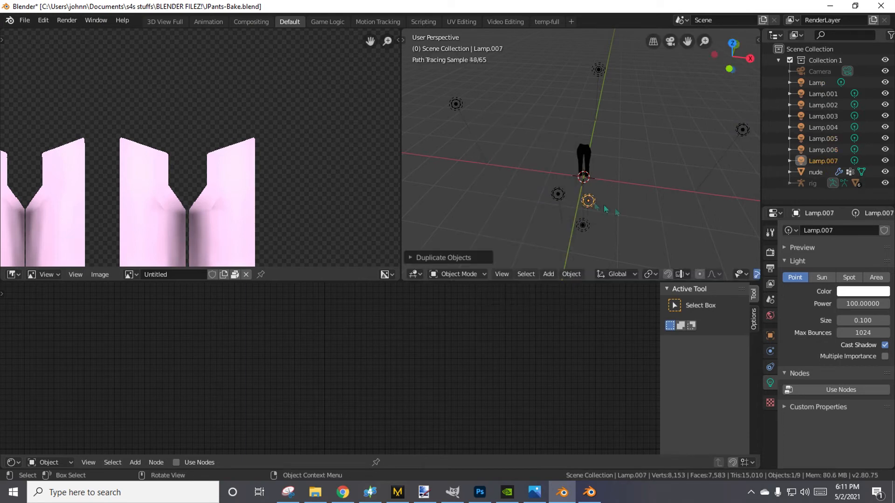
middle_click_drag(589, 202, 611, 183)
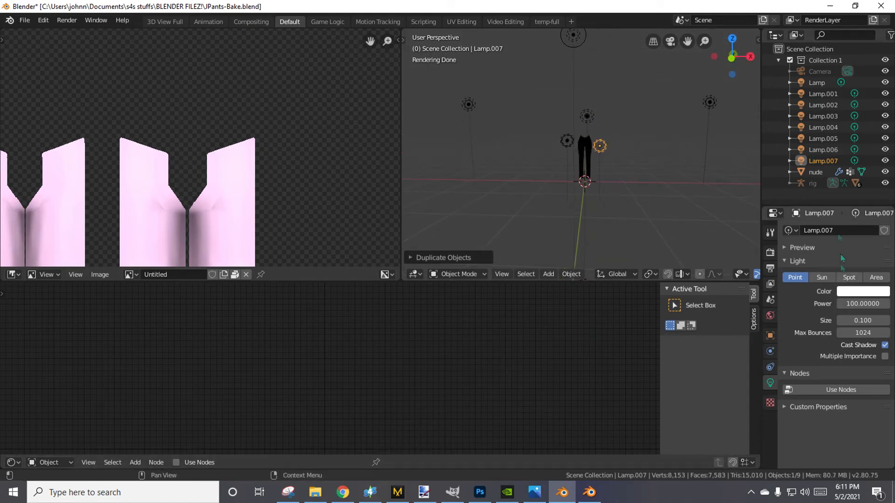
Add an Image Texture node to the nude object's material and load Jpants1.png from the dds files folder into it.
left_click(803, 172)
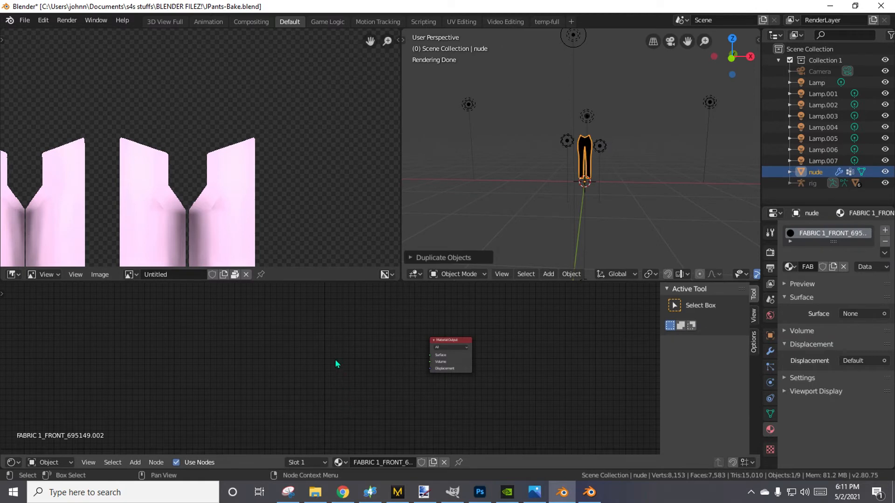
key("shift+a")
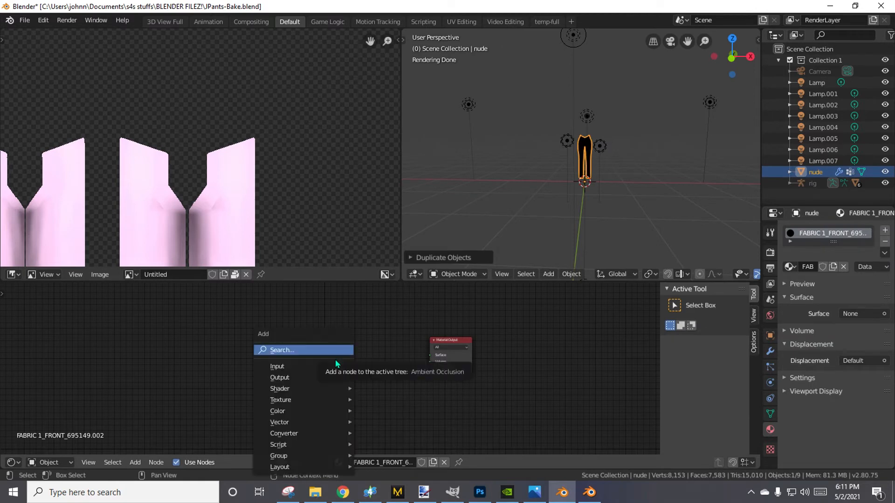
mouse_move(309, 402)
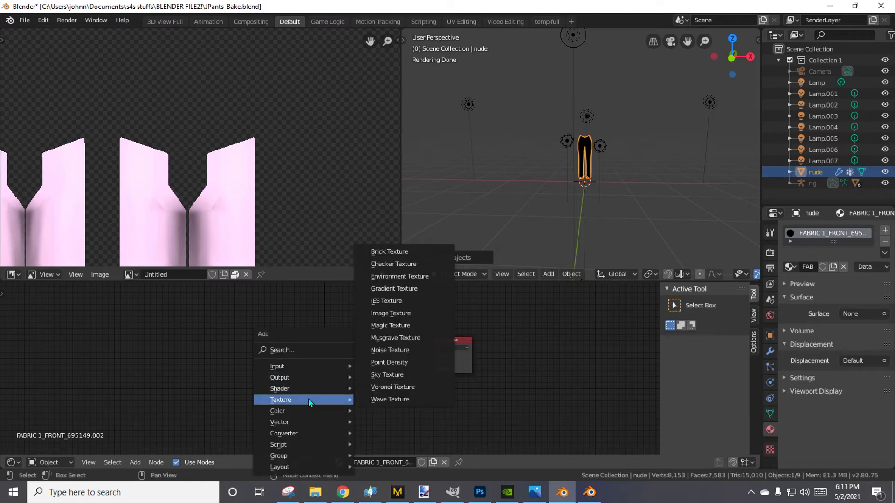
left_click(390, 313)
left_click(99, 321)
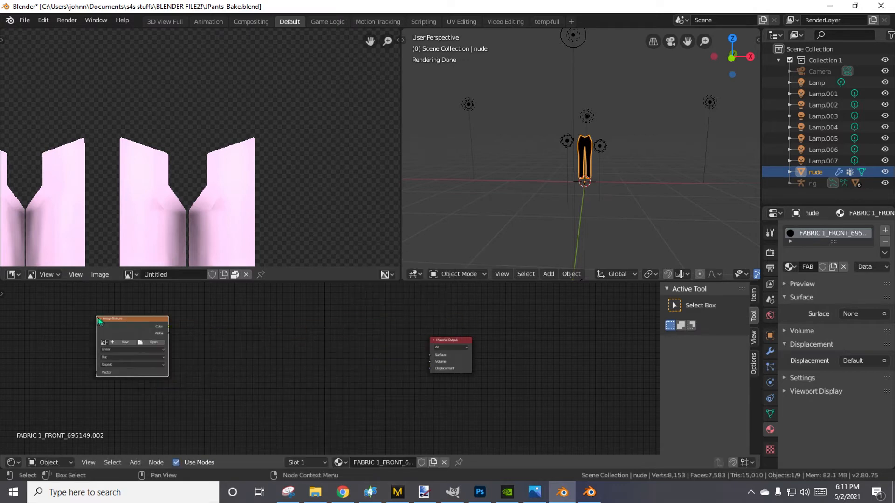
left_click(154, 344)
left_click(33, 183)
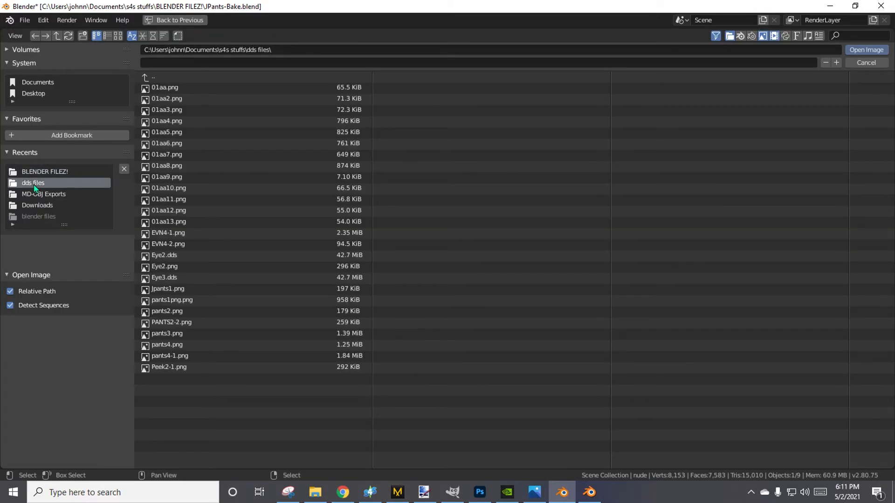
double_click(160, 288)
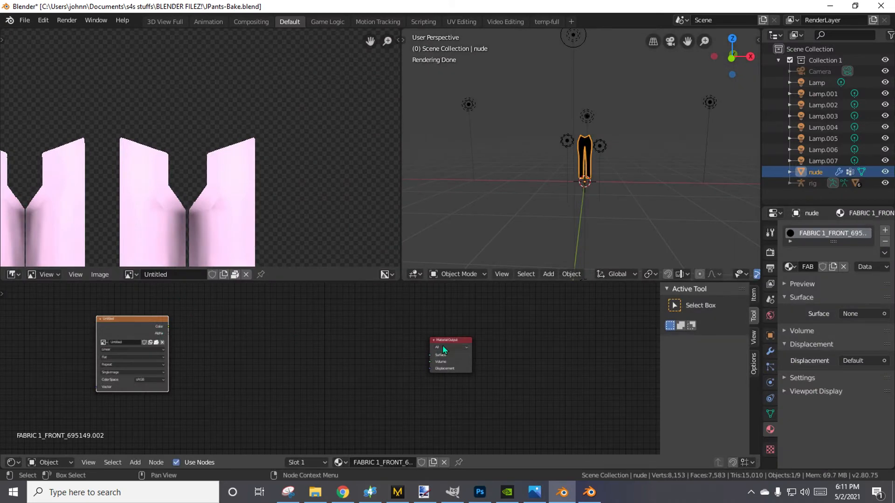
Add a Diffuse BSDF node beside the Material Output node and connect its BSDF output to the Surface input.
key("shift+a")
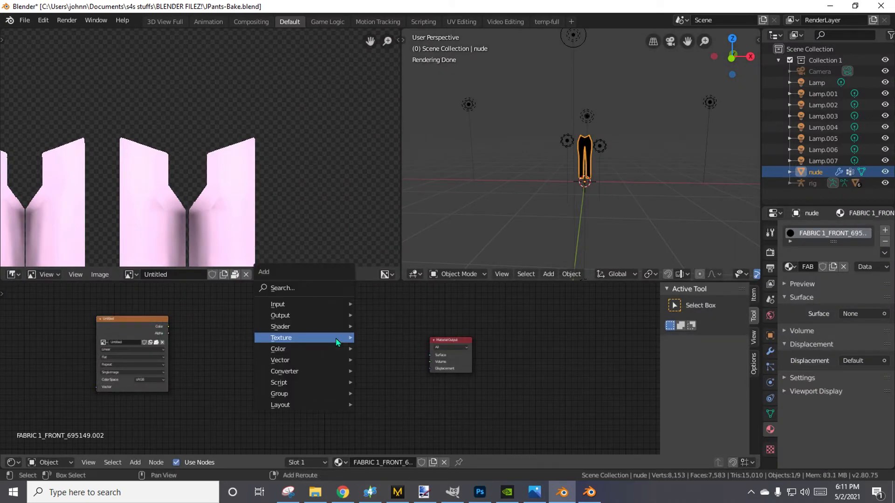
mouse_move(337, 340)
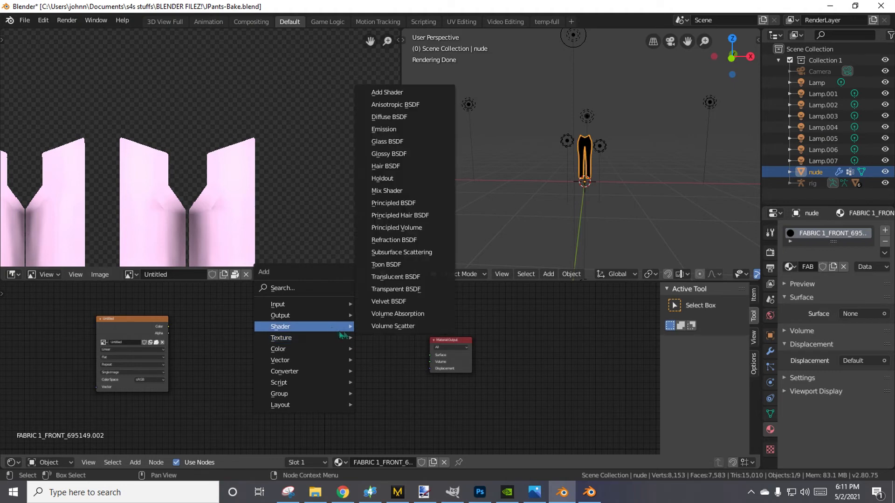
left_click(394, 111)
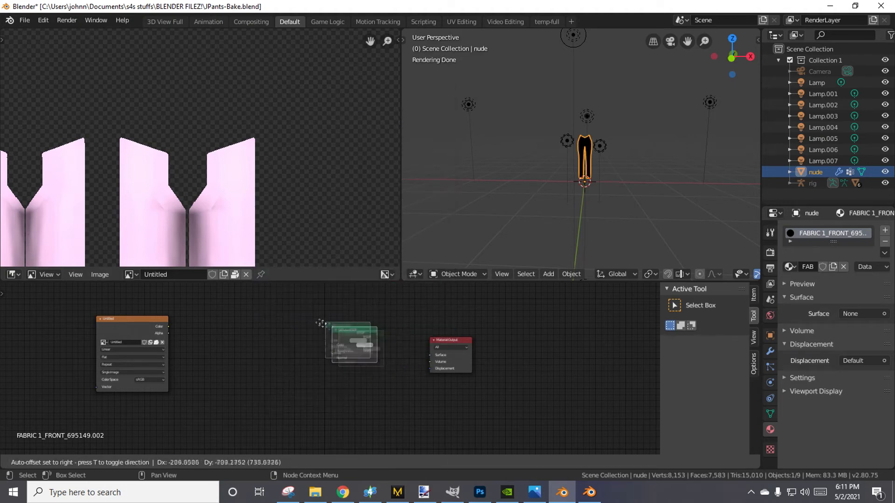
left_click(364, 340)
scroll(382, 400, "up", 10)
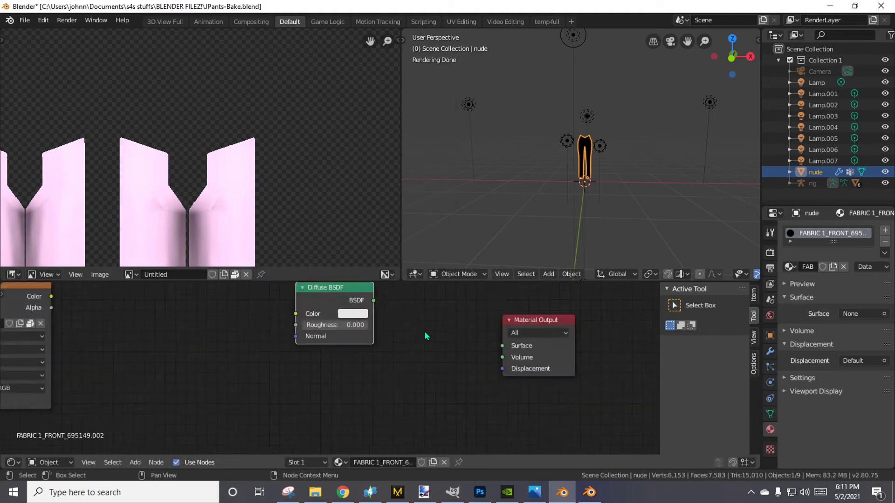
middle_click_drag(451, 324, 385, 390)
left_click_drag(521, 378, 440, 332)
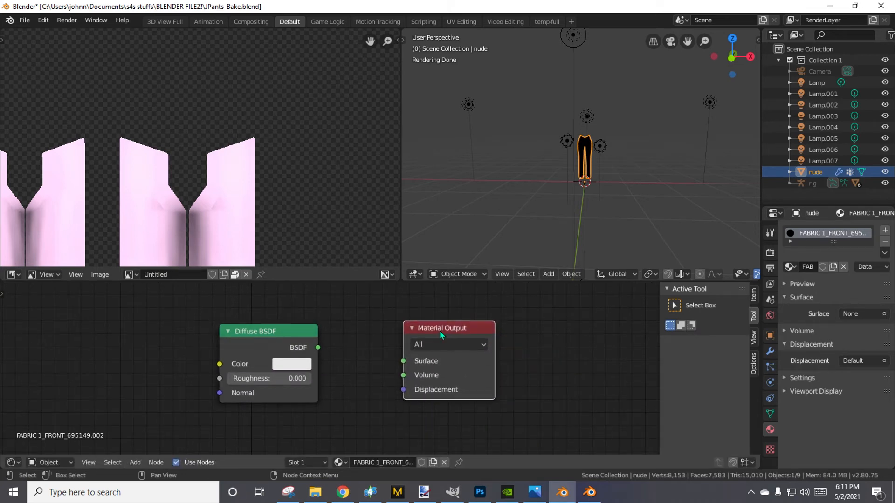
left_click_drag(319, 348, 405, 366)
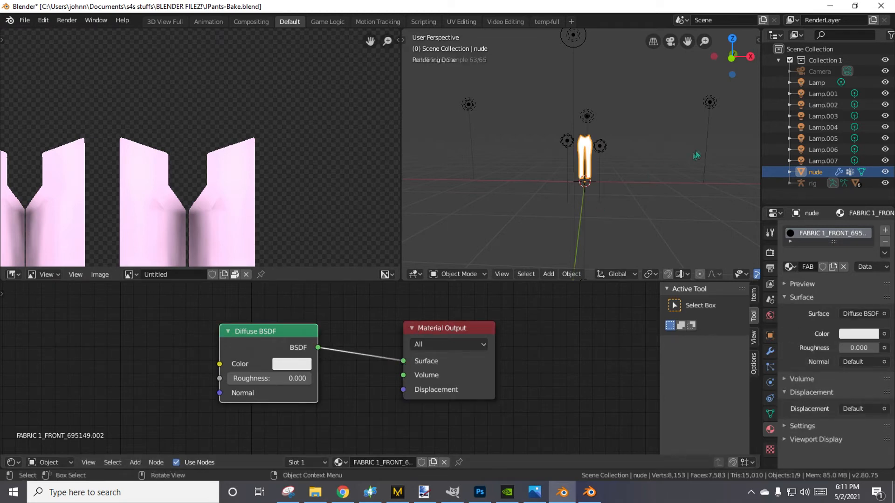
Set the Diffuse BSDF node's color to a bright pink and check it on the rendered pants.
scroll(668, 229, "up", 8)
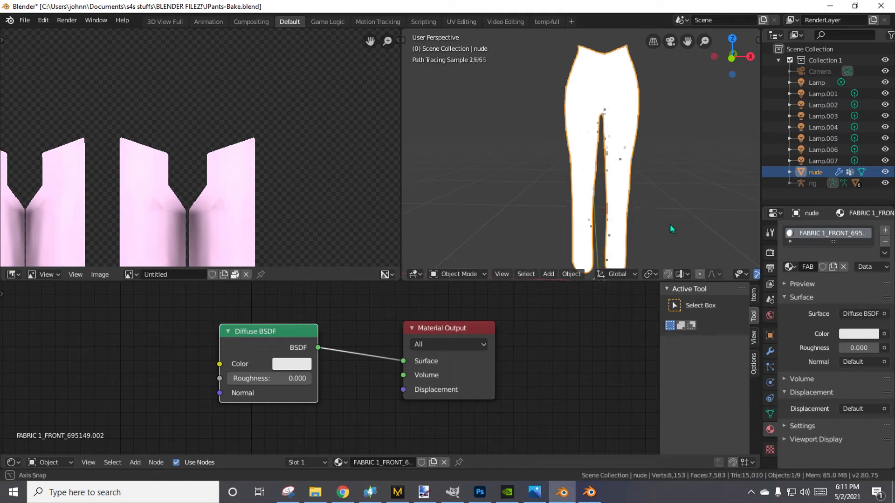
scroll(667, 222, "down", 2)
middle_click_drag(665, 219, 663, 204)
left_click(309, 371)
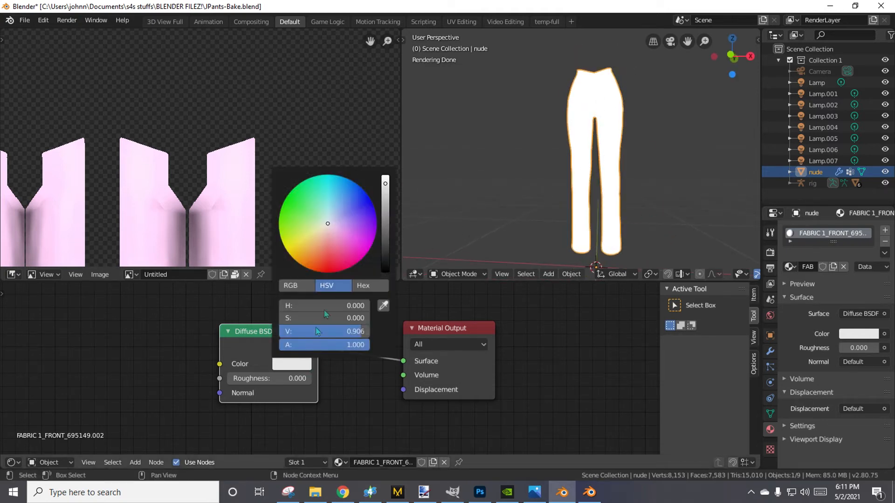
left_click(346, 246)
left_click_drag(346, 246, 347, 248)
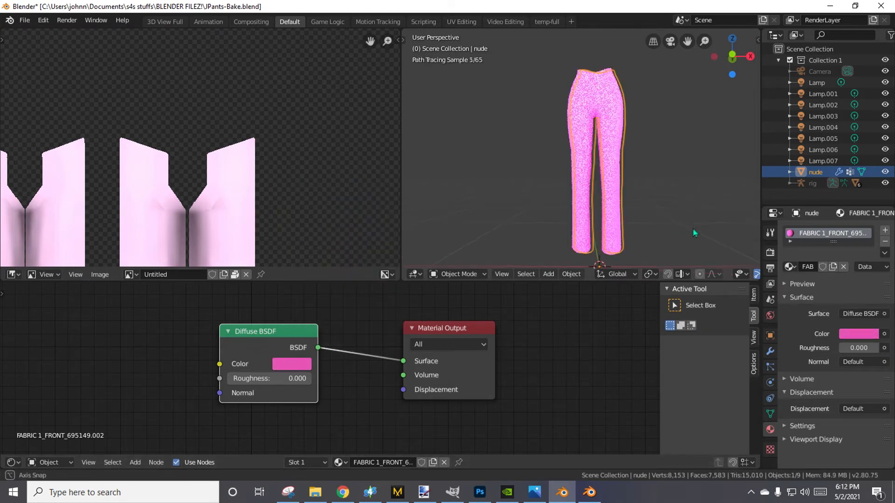
middle_click_drag(683, 232, 690, 226)
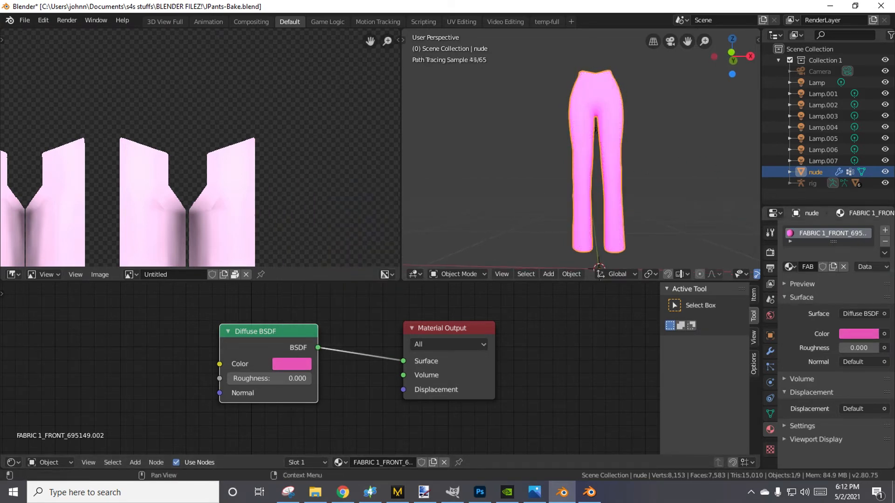
Bake the pink pants material onto the Untitled image with the Combined bake type.
left_click(770, 252)
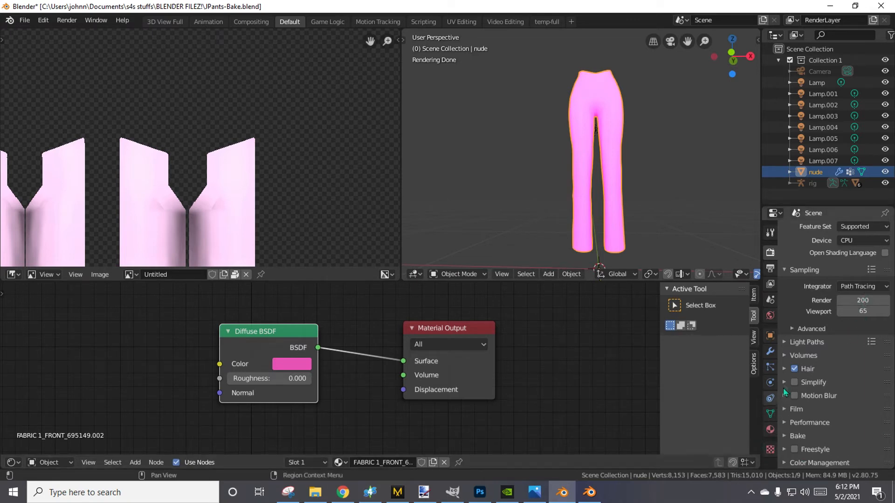
left_click(816, 433)
scroll(821, 445, "down", 5)
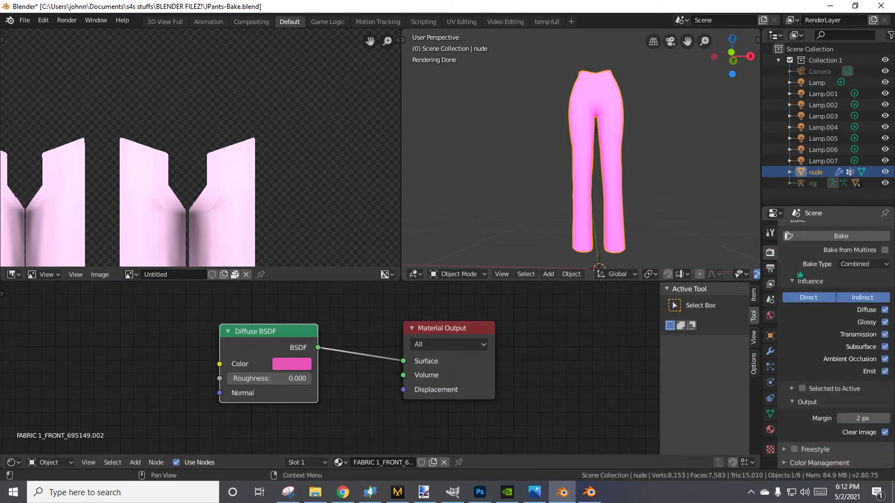
left_click(803, 237)
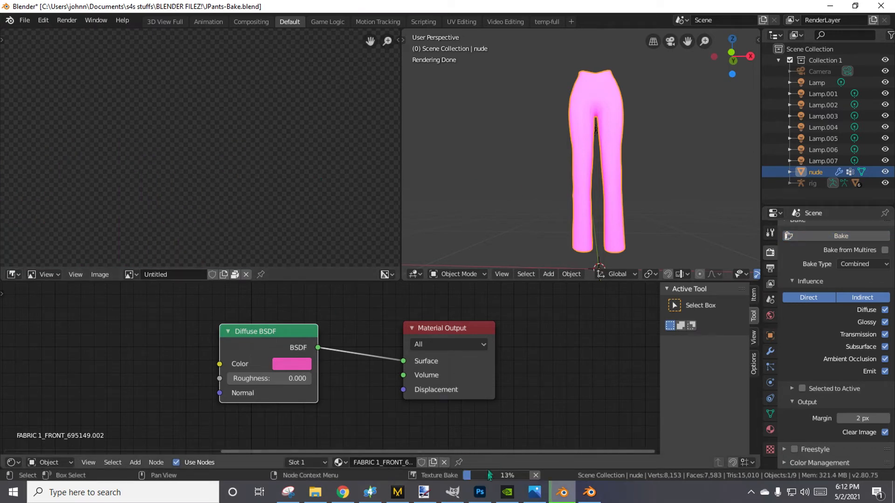
mouse_move(513, 478)
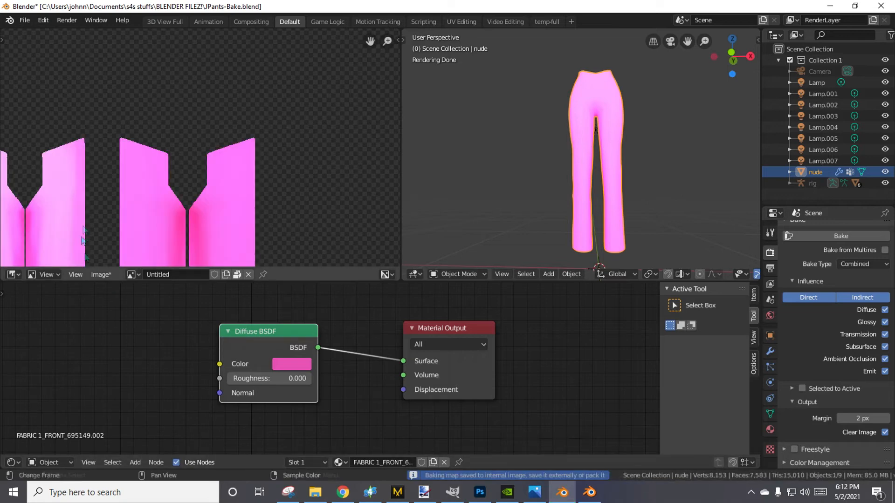
Save the baked image as a PNG in the dds files folder, overwriting Jpants1.png.
scroll(93, 200, "down", 4)
left_click(115, 275)
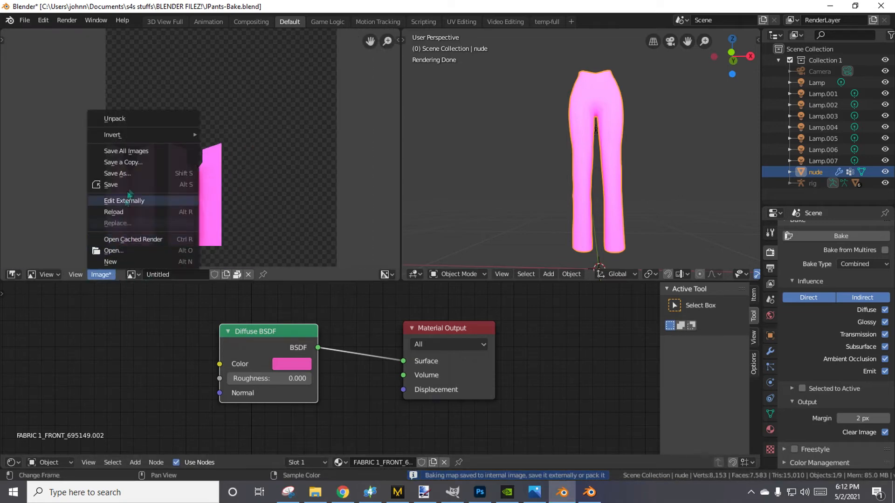
left_click(126, 176)
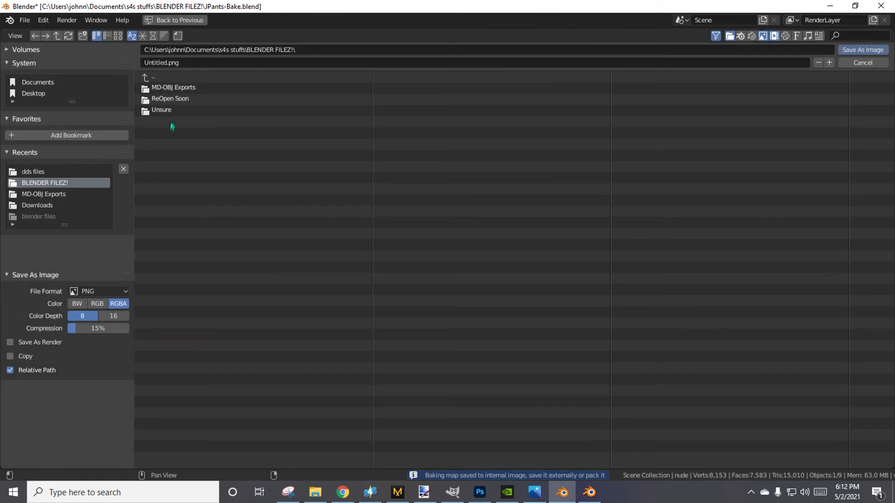
left_click(42, 172)
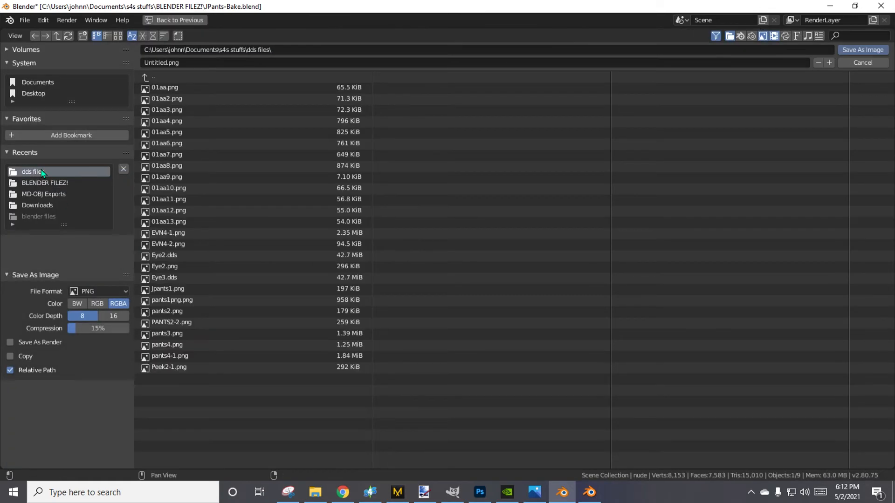
double_click(167, 289)
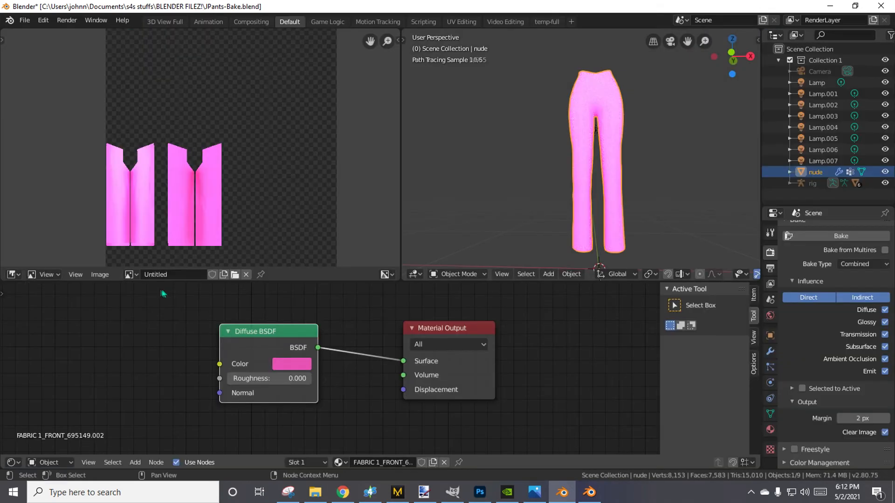
In Sims 4 Studio, add a second swatch, import Jpants1 as its diffuse texture and check it on the model.
left_click(370, 492)
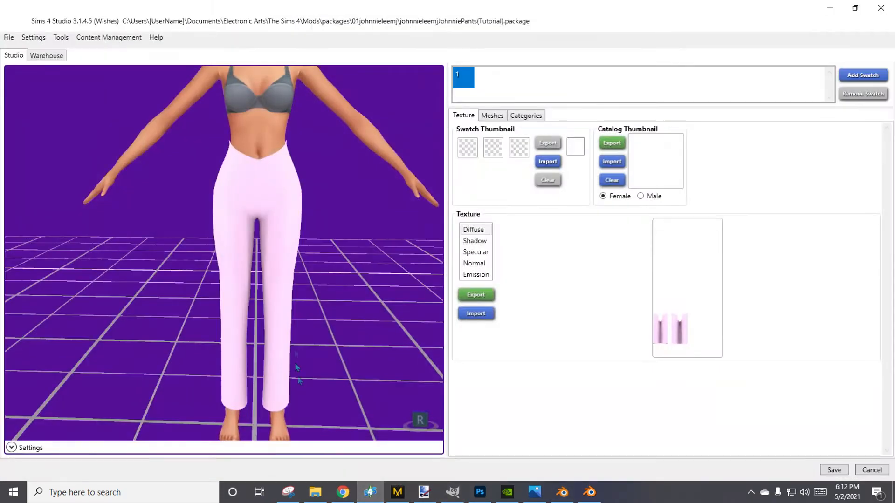
left_click(862, 75)
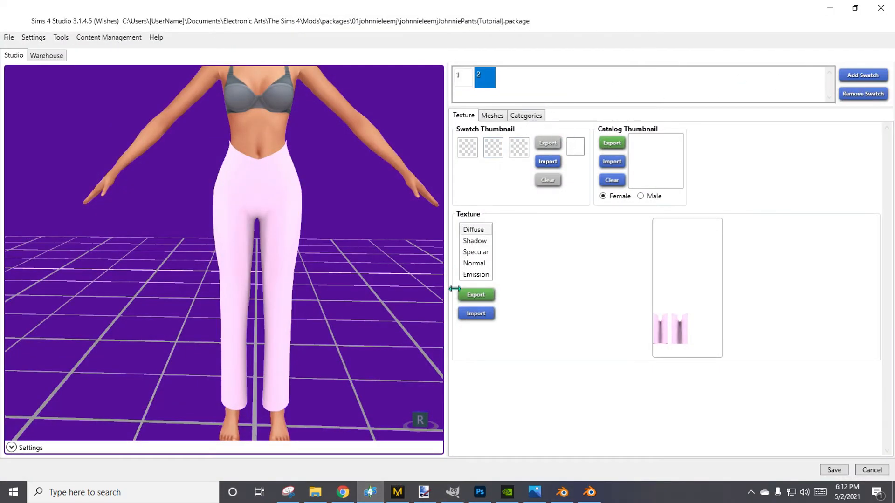
left_click(472, 317)
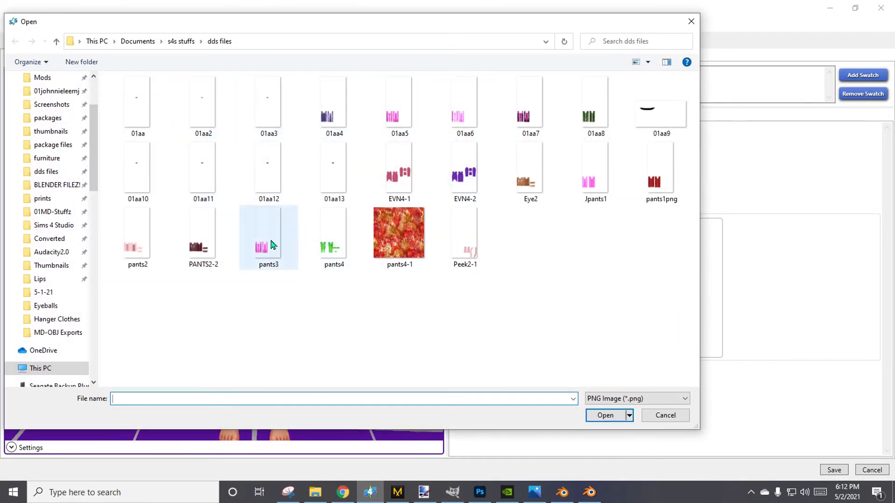
double_click(595, 195)
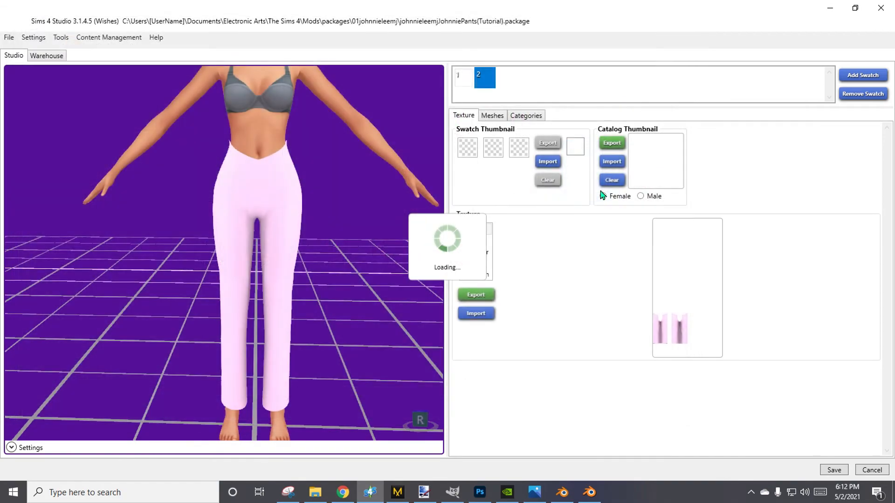
middle_click_drag(378, 249, 353, 238)
mouse_move(314, 261)
right_mouse_down()
mouse_move(861, 280)
mouse_move(694, 301)
mouse_move(315, 263)
right_mouse_up()
middle_click_drag(311, 236, 417, 264)
right_click_drag(417, 264, 402, 245)
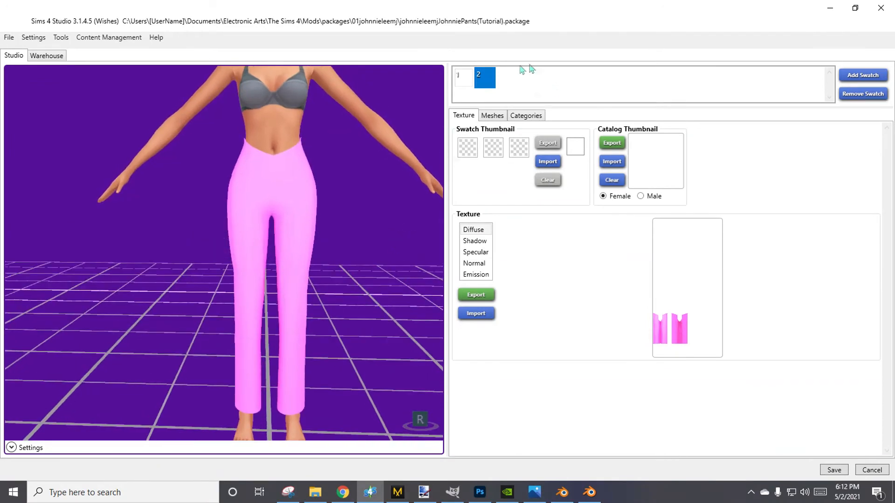
Set the first thumbnail color of both swatches by sampling each one's pants color.
left_click(467, 154)
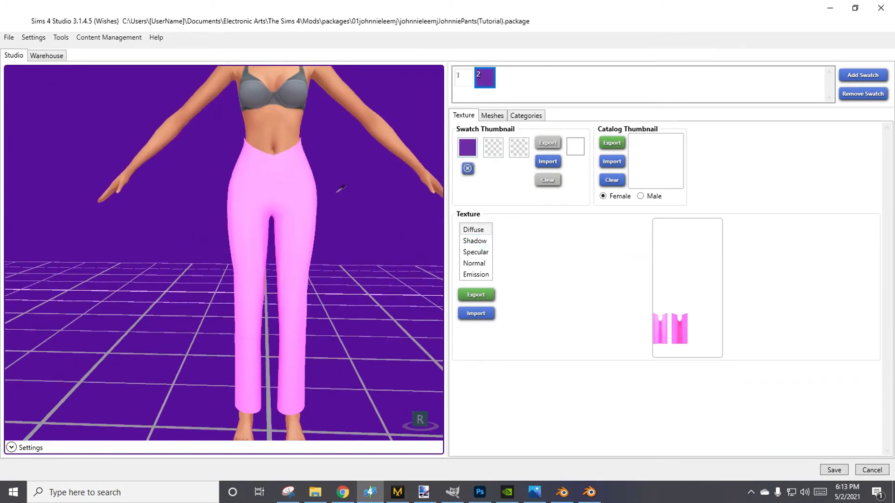
left_click(464, 83)
left_click(468, 154)
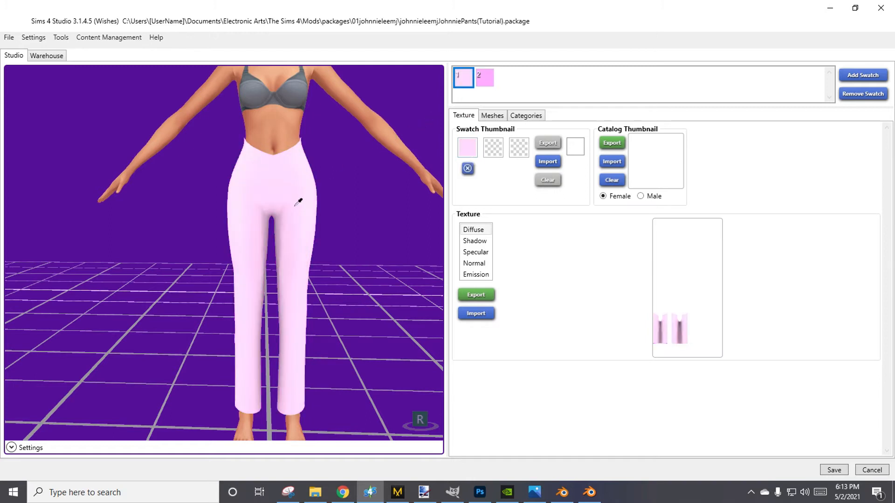
left_click(485, 80)
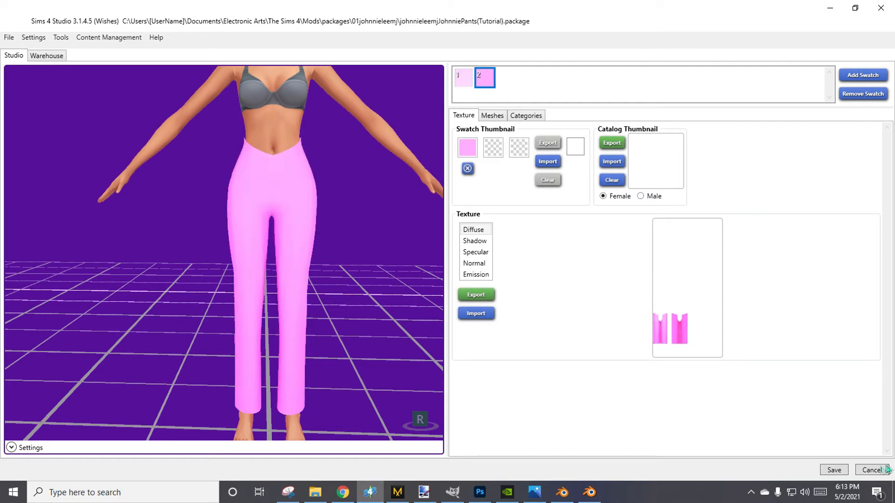
Save the pants package and return to Blender.
left_click(823, 472)
left_click(480, 278)
left_click(823, 6)
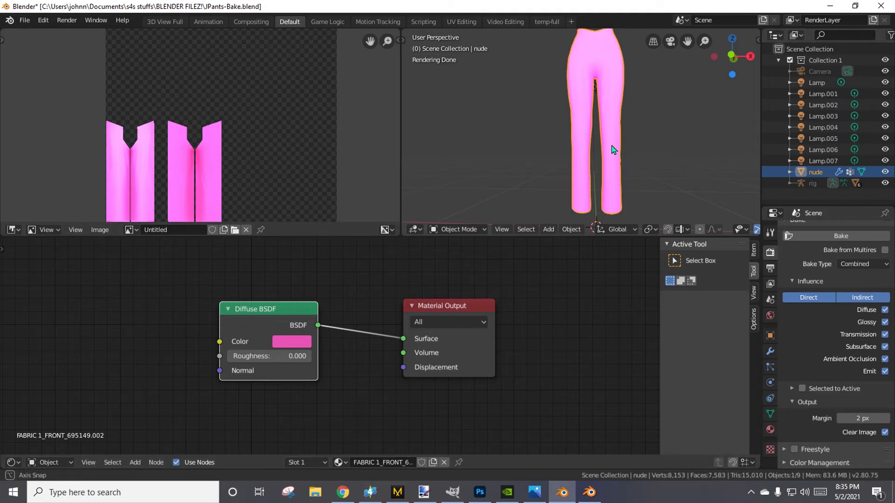
Examine how the lights are arranged around the pants from the front and the back.
middle_click_drag(611, 149, 435, 191)
middle_click_drag(536, 157, 663, 132)
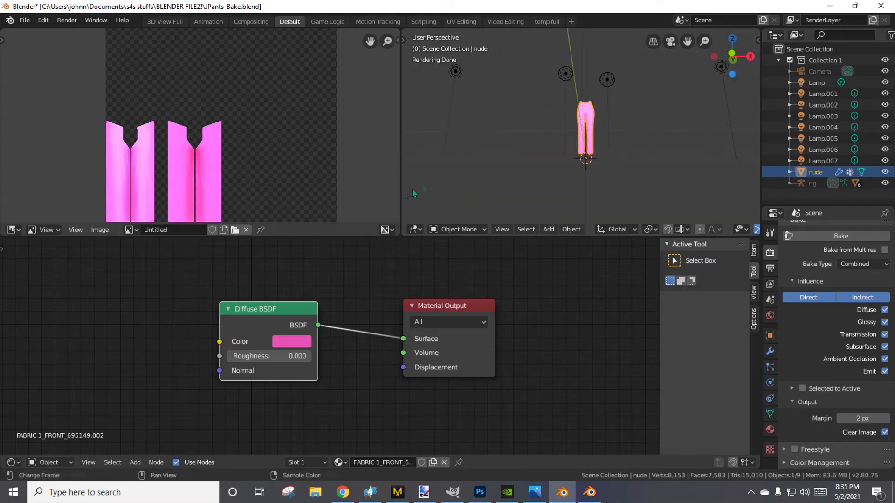
left_click(609, 82)
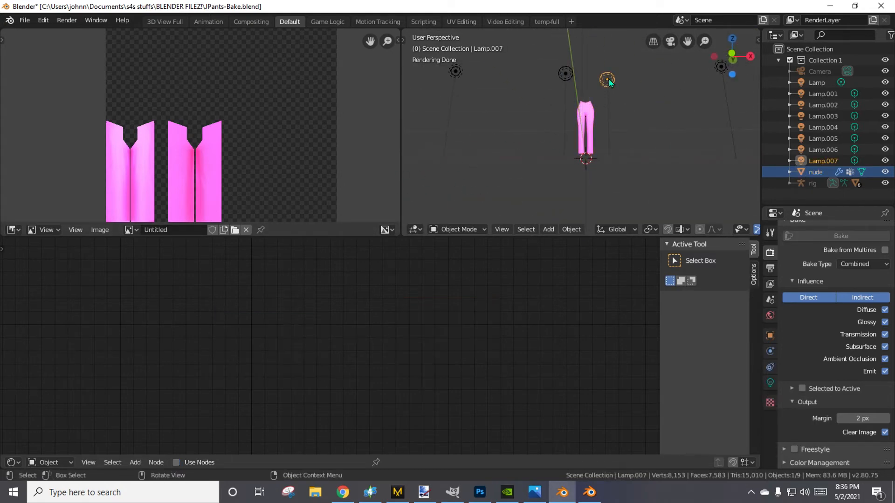
right_click(611, 77)
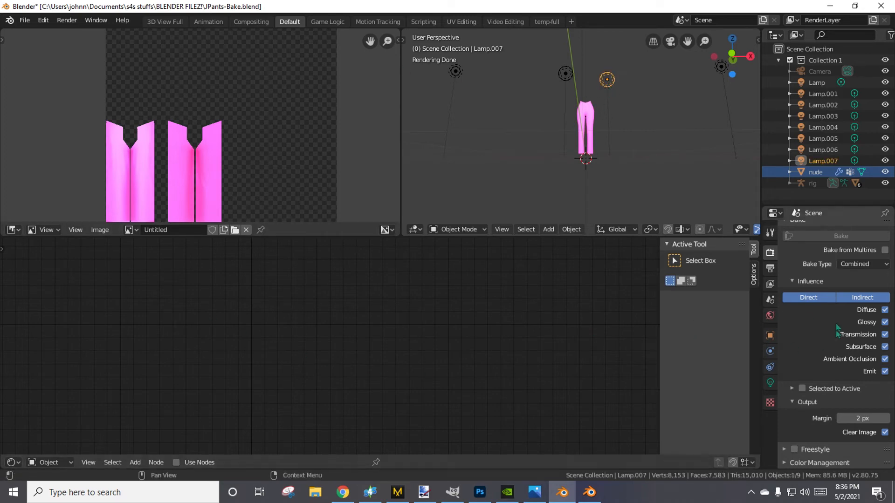
left_click(803, 173)
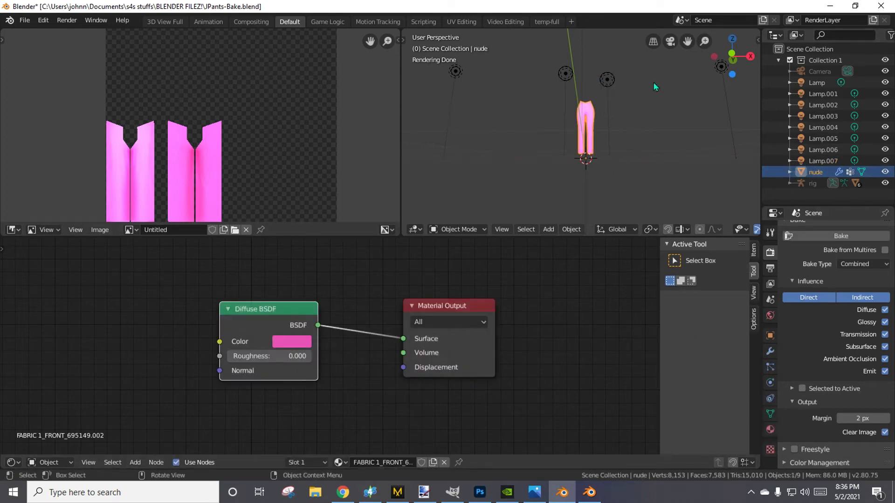
mouse_move(655, 87)
middle_mouse_down()
mouse_move(643, 144)
mouse_move(540, 159)
mouse_move(597, 185)
mouse_move(657, 141)
middle_mouse_up()
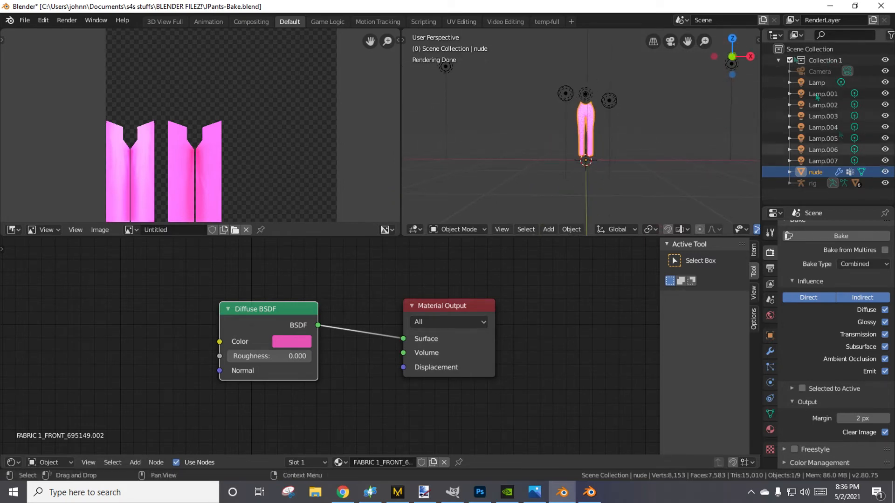
scroll(631, 160, "up", 7)
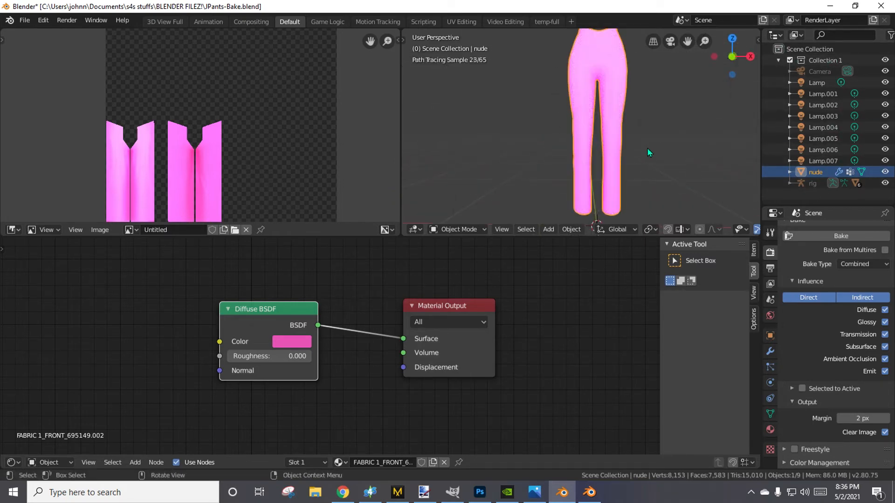
mouse_move(644, 157)
middle_mouse_down()
mouse_move(590, 161)
mouse_move(757, 165)
mouse_move(605, 165)
middle_mouse_up()
scroll(605, 165, "down", 5)
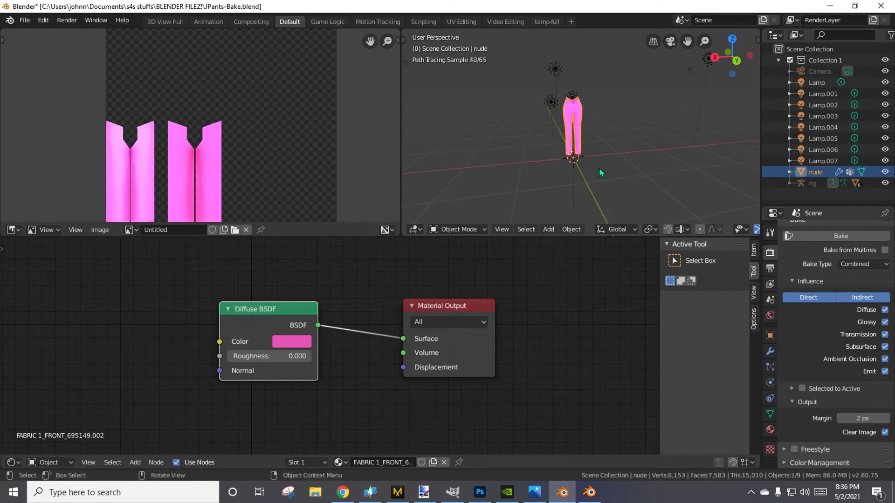
scroll(601, 172, "down", 2)
Select the light behind the pants, Lamp.003, as the one to duplicate.
left_click(635, 70)
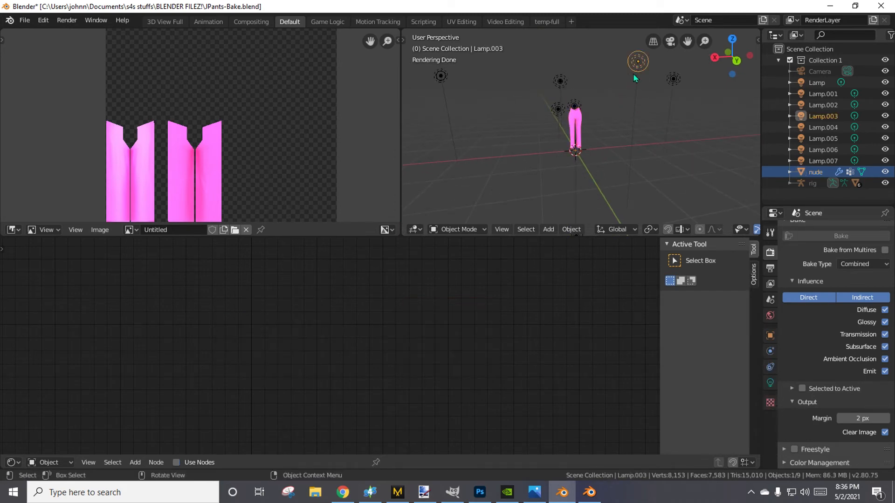
mouse_move(631, 78)
middle_mouse_down()
mouse_move(650, 152)
mouse_move(634, 150)
mouse_move(635, 189)
middle_mouse_up()
scroll(626, 181, "down", 1)
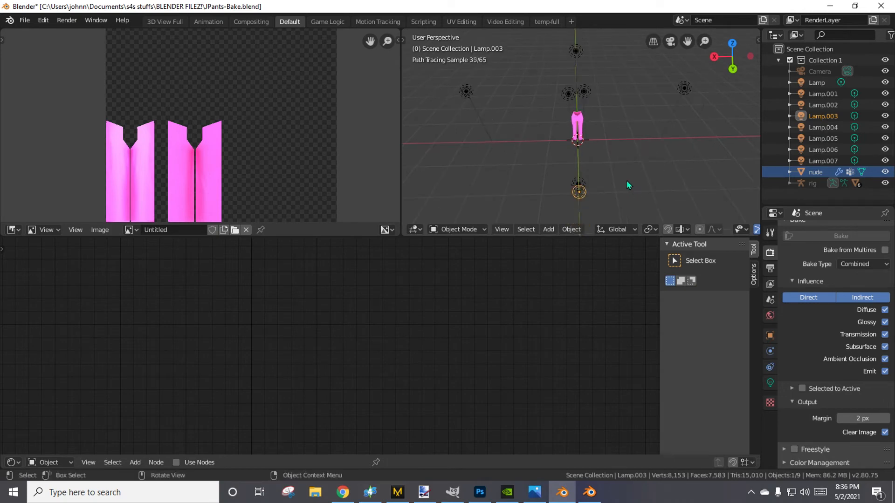
mouse_move(595, 201)
middle_mouse_down()
mouse_move(726, 198)
mouse_move(735, 177)
middle_mouse_up()
Try to duplicate the selected light by copying and pasting it, and undo the paste.
right_click(686, 95)
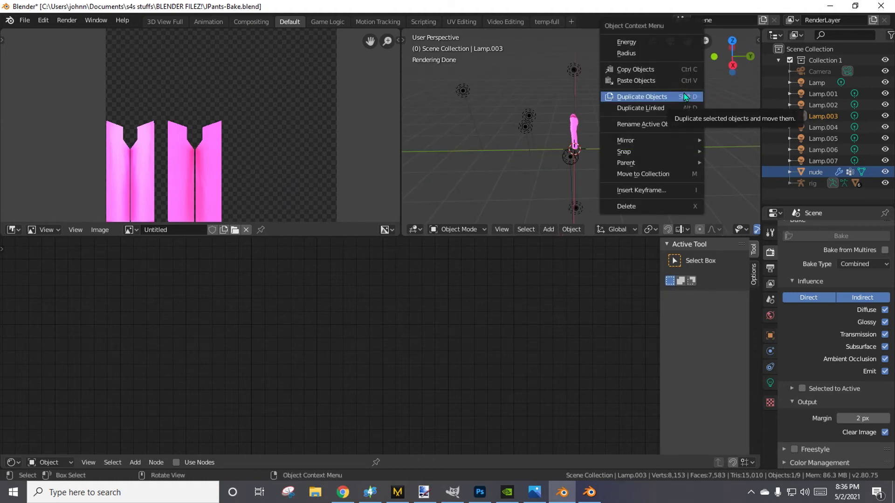
left_click(620, 70)
right_click(601, 132)
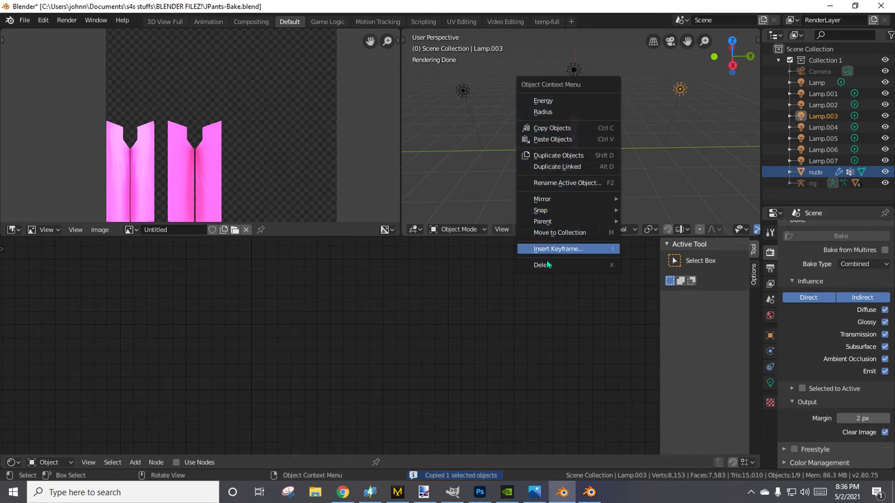
left_click(562, 139)
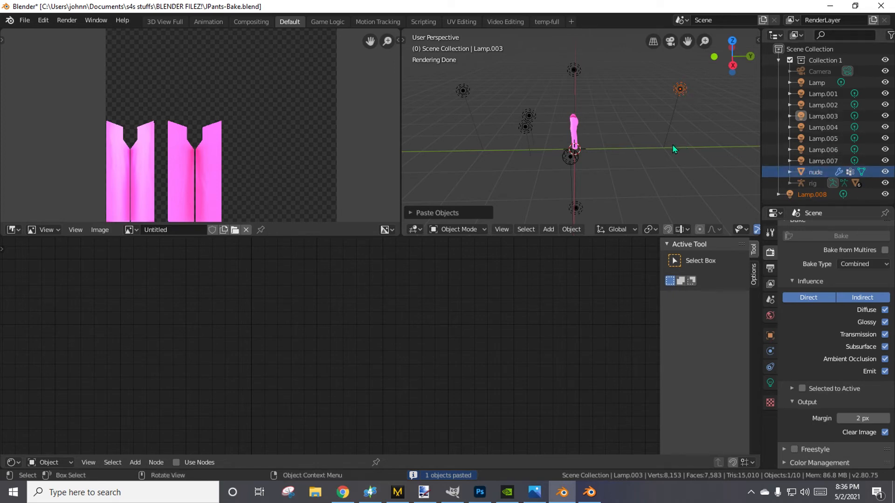
key("ctrl+z")
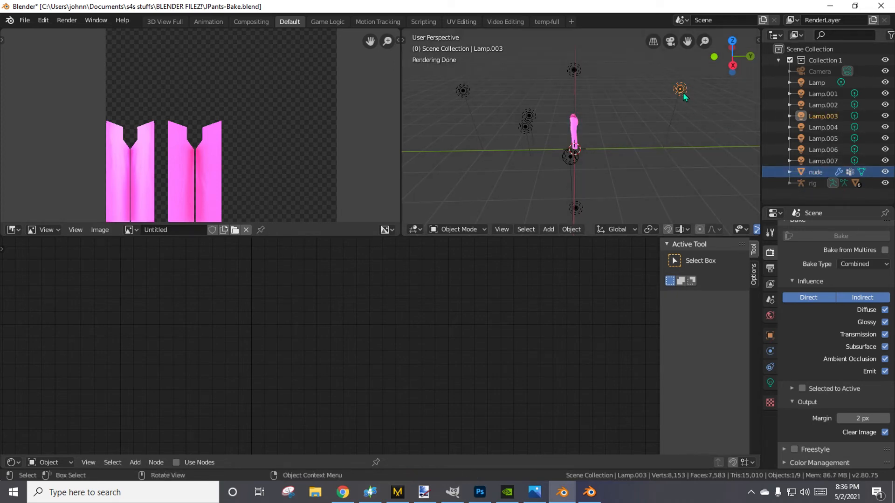
Duplicate the light behind the pants and place the copy about 2.1 units closer to the pants.
right_click(683, 96)
left_click(674, 109)
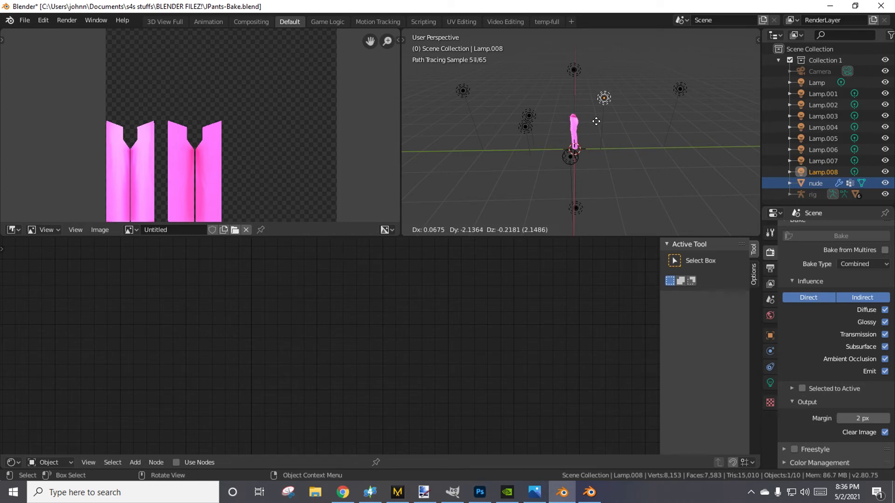
left_click(596, 122)
middle_click_drag(597, 122, 637, 164)
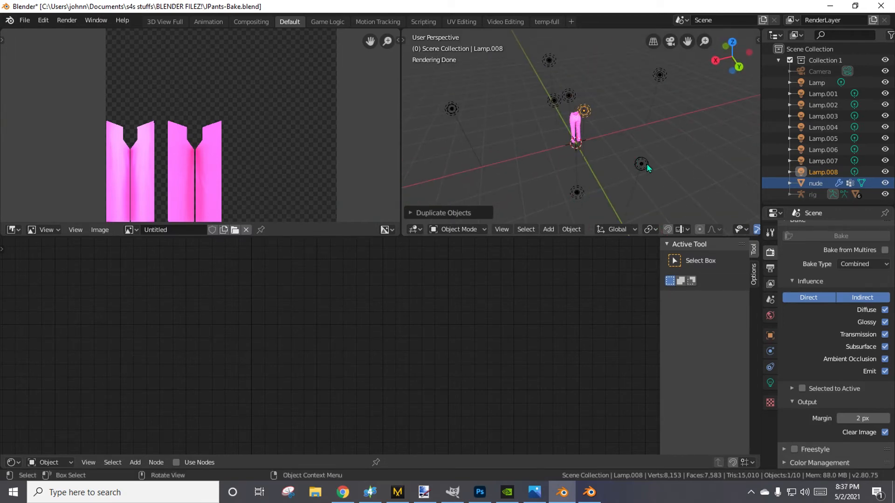
Duplicate the new light and place the copy right beside it, about 0.1 units away, behind the pants.
right_click(647, 168)
left_click(644, 163)
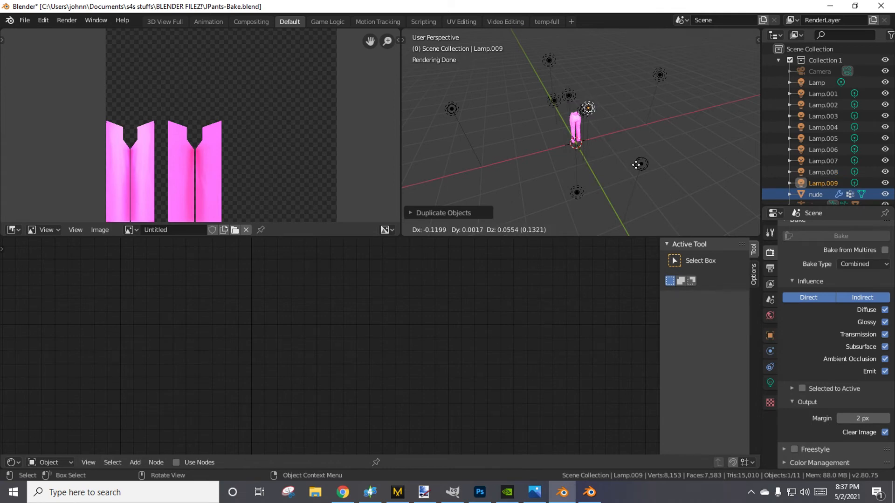
left_click(634, 164)
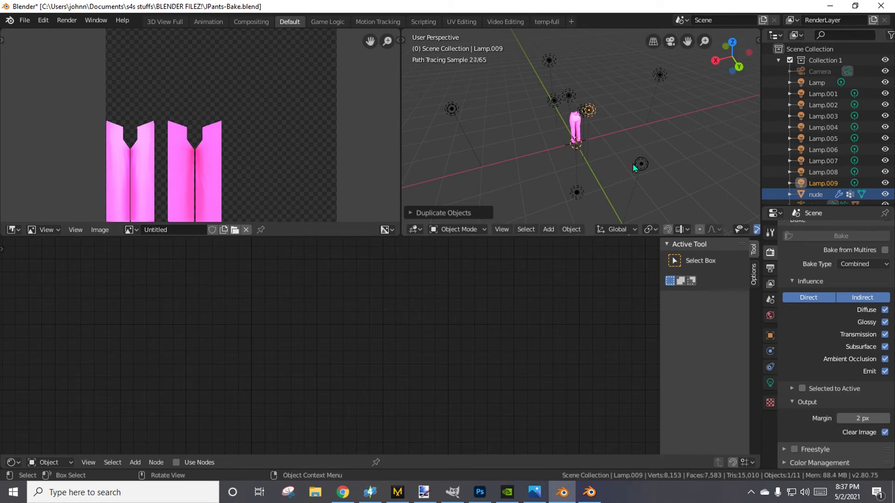
mouse_move(633, 164)
middle_mouse_down()
mouse_move(544, 168)
mouse_move(485, 149)
mouse_move(658, 127)
mouse_move(621, 138)
middle_mouse_up()
scroll(606, 145, "up", 8)
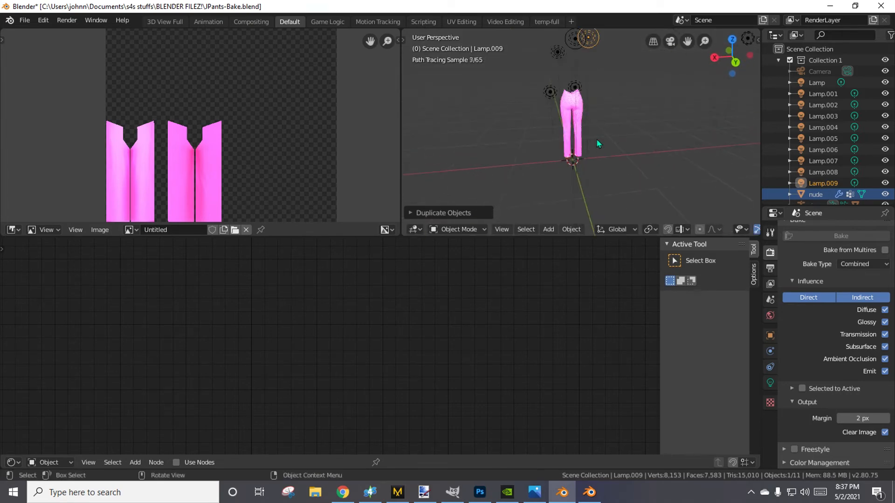
Select the pants mesh and move its Diffuse BSDF node up and away from the Material Output node to make room.
scroll(603, 147, "up", 3)
scroll(604, 113, "down", 4)
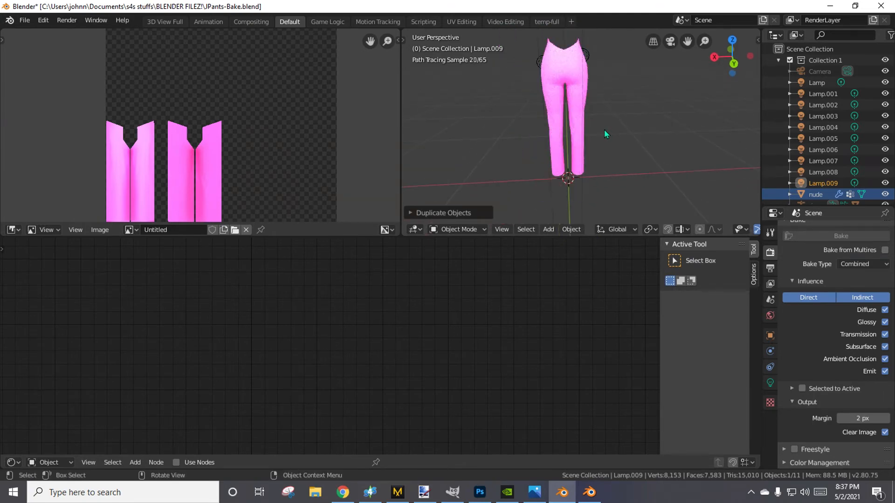
mouse_move(508, 129)
middle_mouse_down()
mouse_move(721, 116)
mouse_move(719, 100)
middle_mouse_up()
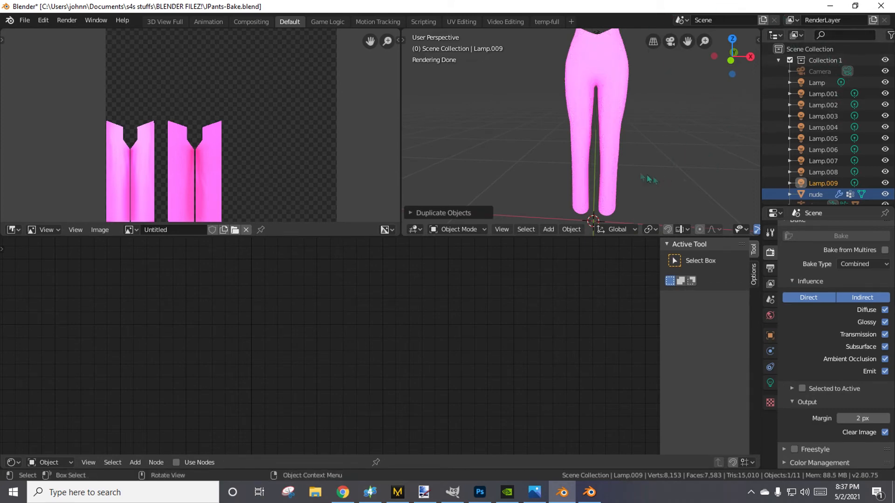
middle_click_drag(621, 171, 639, 32)
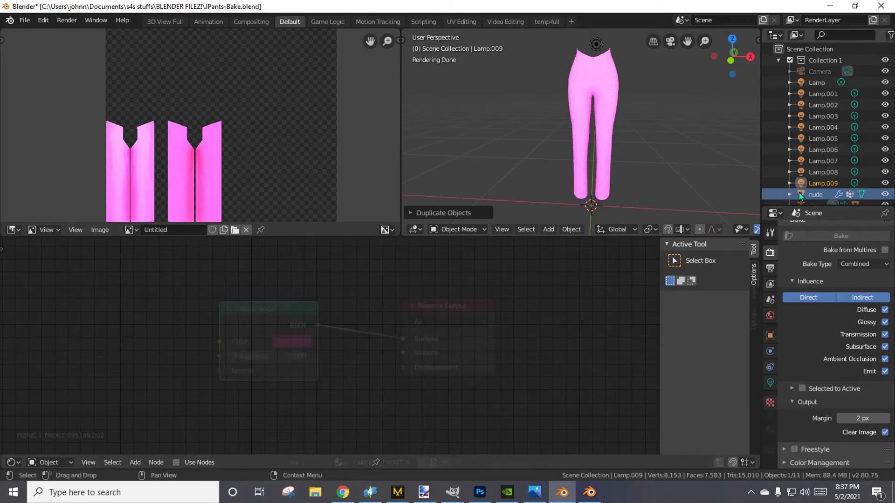
left_click(800, 195)
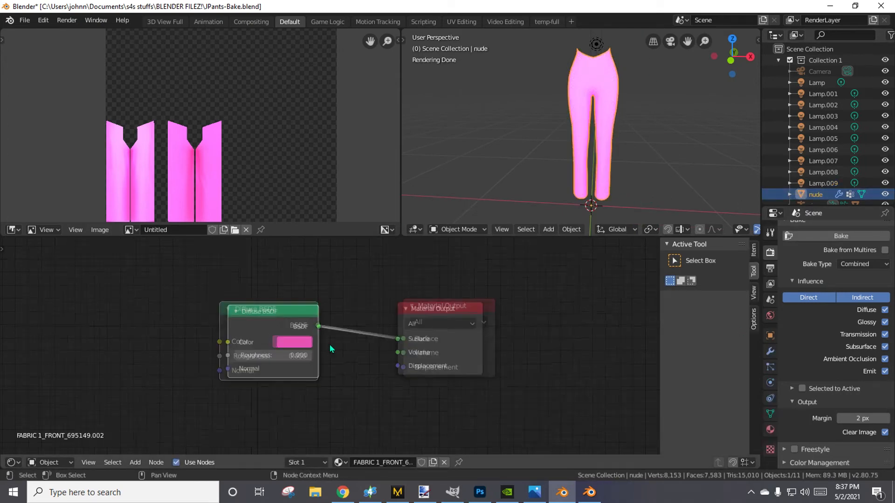
middle_click_drag(331, 345, 398, 340)
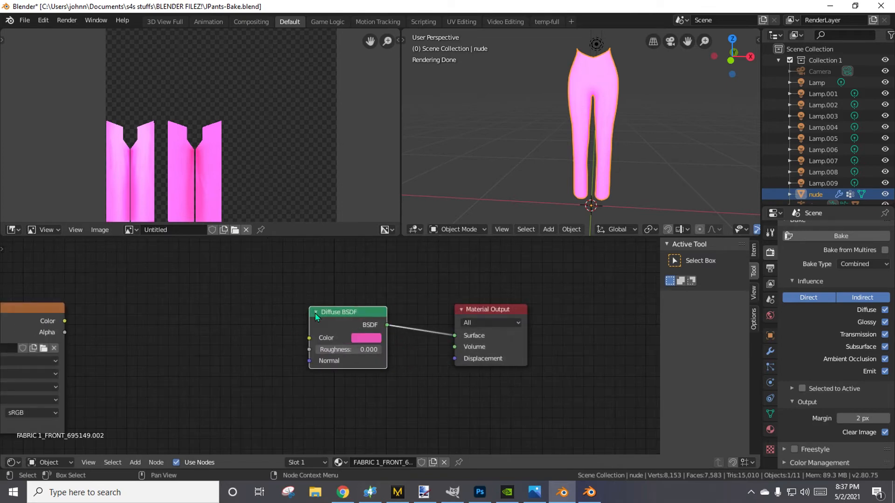
left_click_drag(314, 317, 269, 251)
middle_click_drag(619, 174, 620, 162)
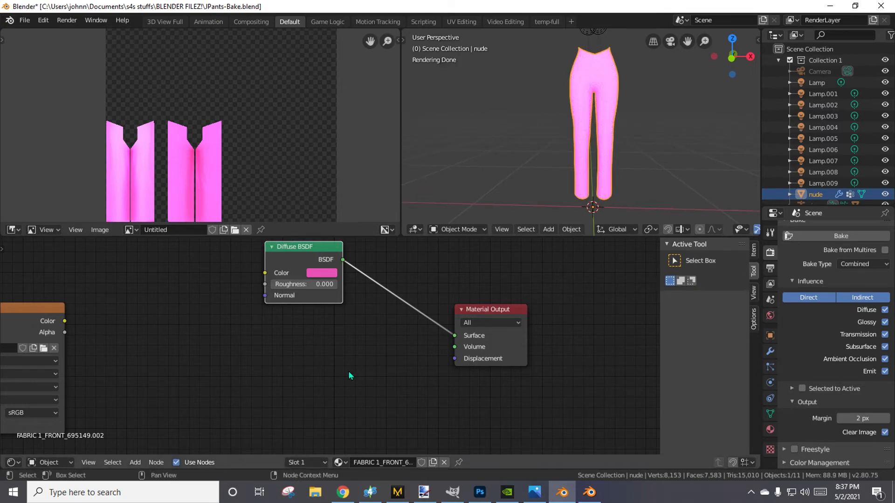
Add a Mix Shader node on the link between the Diffuse BSDF and the Material Output.
key("shift+a")
mouse_move(350, 376)
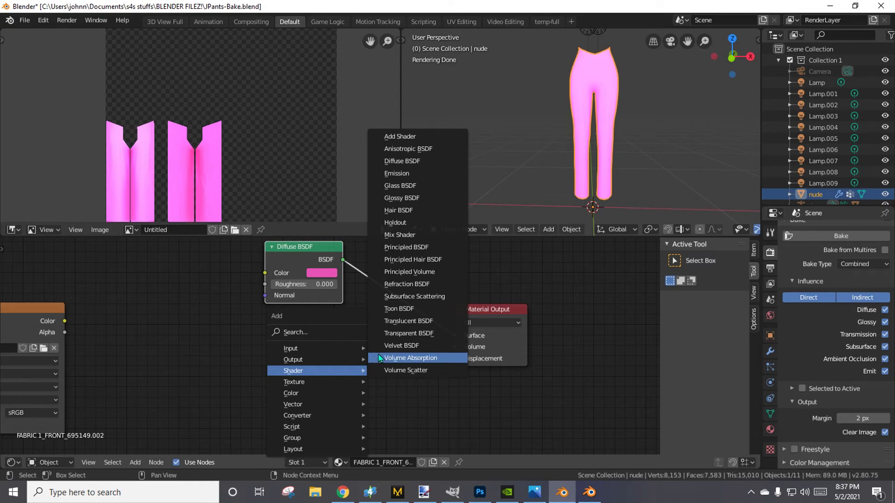
left_click(421, 236)
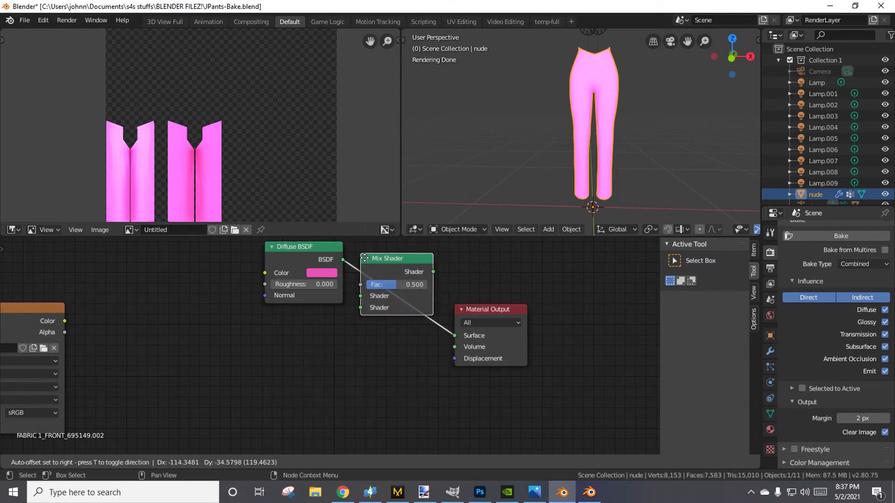
left_click(357, 264)
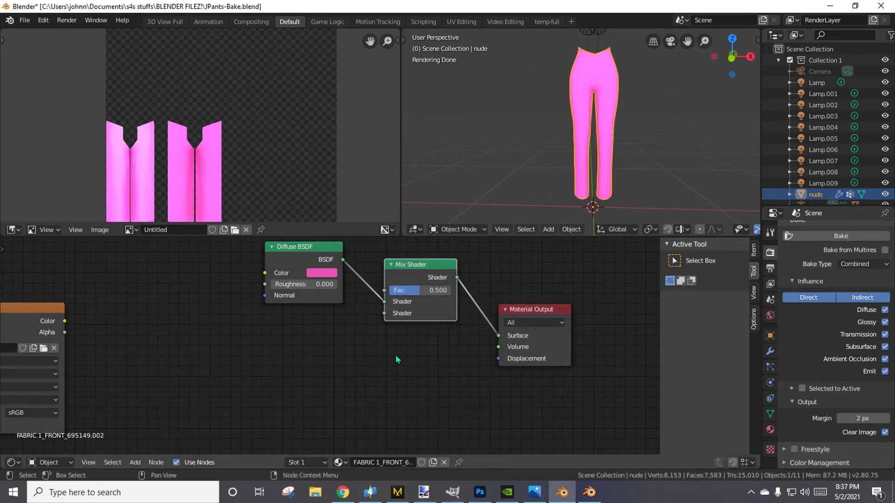
Add a Toon BSDF node below the Diffuse BSDF and connect its output to the Mix Shader's second shader input.
key("shift+a")
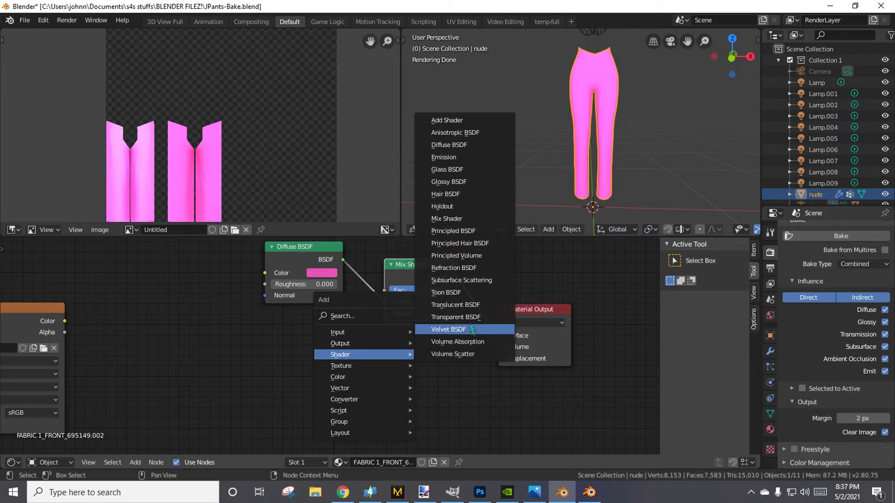
left_click(464, 292)
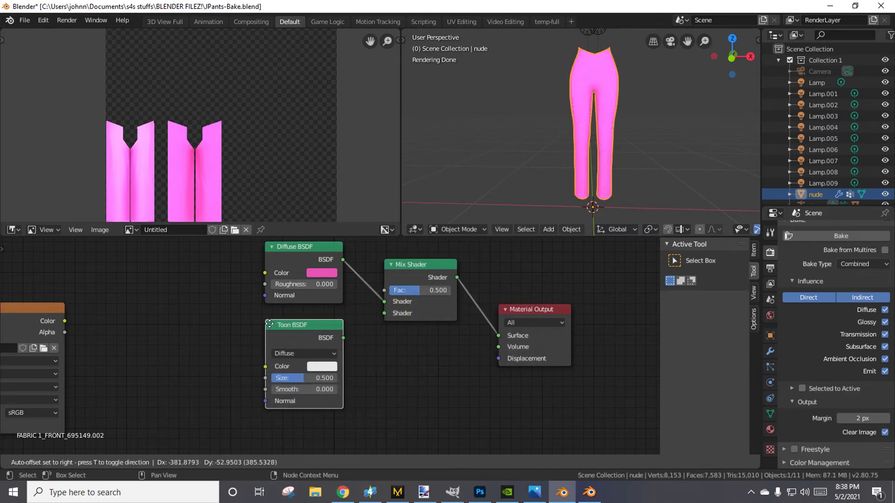
left_click(269, 323)
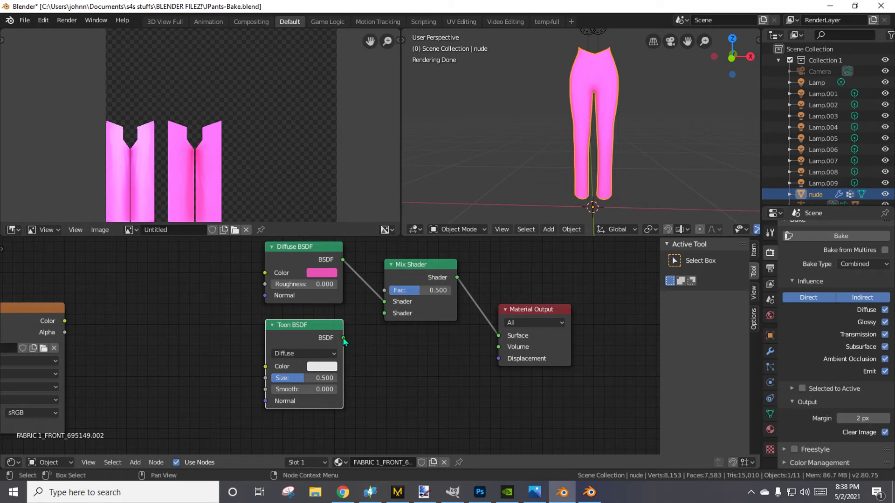
left_click_drag(343, 338, 384, 319)
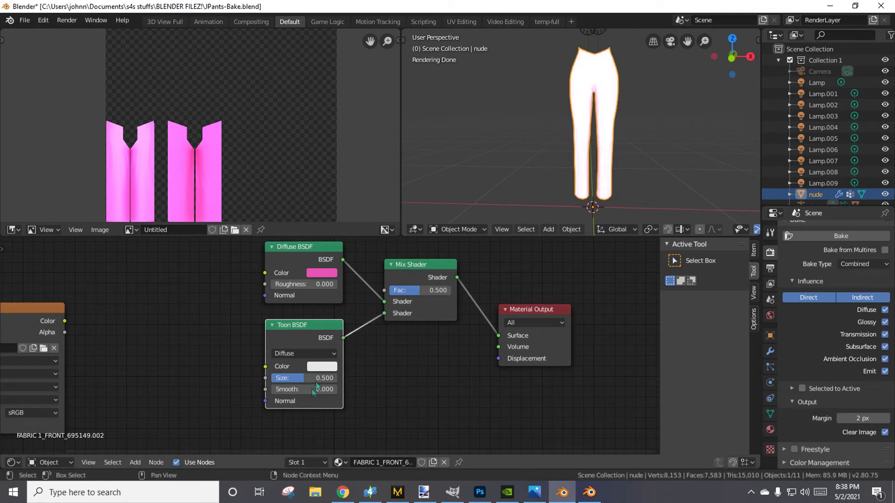
Set the Toon BSDF node's color to blue.
left_click(336, 369)
left_click(362, 253)
left_click(373, 237)
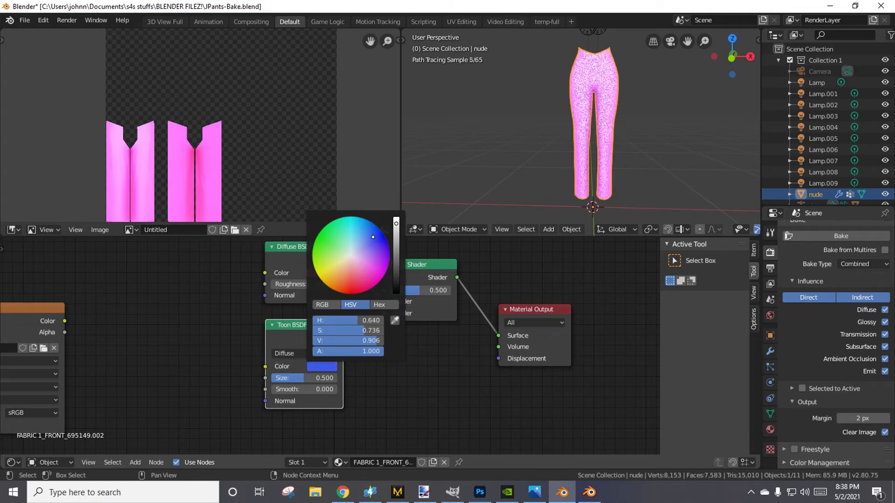
mouse_move(373, 237)
left_mouse_down()
mouse_move(366, 222)
mouse_move(344, 225)
mouse_move(372, 240)
left_mouse_up()
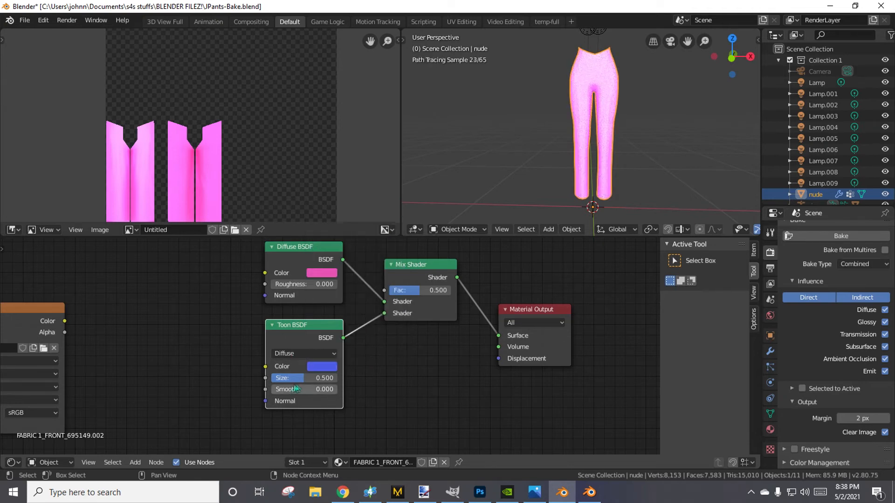
Set the Toon BSDF's Size to 0.669 and check the effect on the back of the pants.
mouse_move(303, 378)
left_mouse_down()
mouse_move(273, 378)
mouse_move(337, 378)
mouse_move(272, 378)
mouse_move(333, 378)
mouse_move(316, 378)
left_mouse_up()
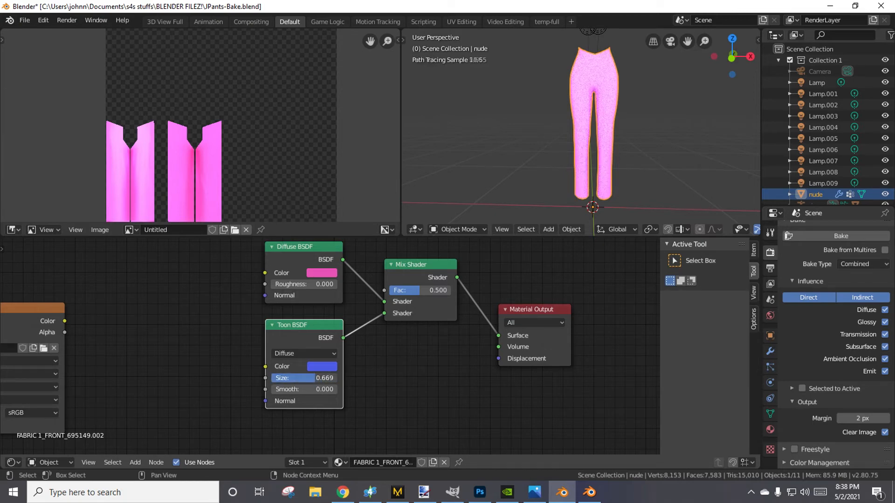
mouse_move(513, 153)
middle_mouse_down()
mouse_move(406, 153)
mouse_move(506, 161)
middle_mouse_up()
scroll(506, 164, "up", 2)
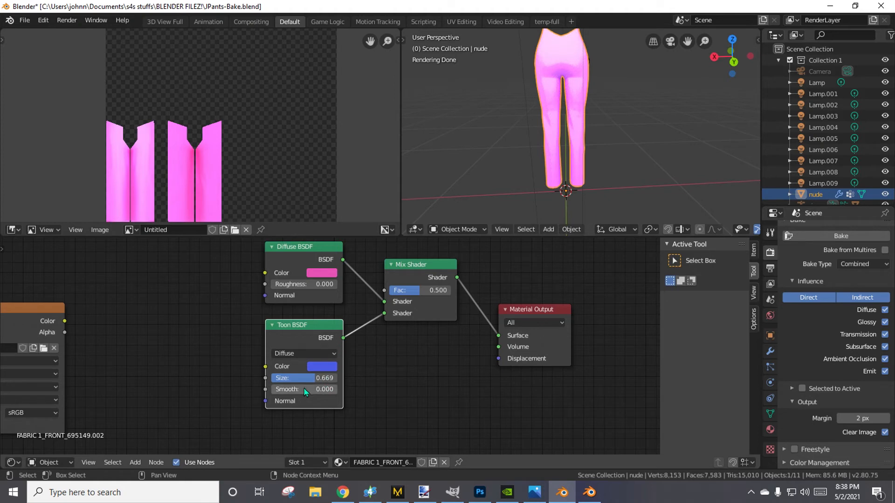
Try adjusting the Toon BSDF's Smooth value, and set its color to red with hue 0.002, saturation 0.727 and value 0.906.
mouse_move(306, 392)
left_mouse_down()
mouse_move(375, 392)
mouse_move(301, 392)
left_mouse_up()
left_click(317, 369)
mouse_move(366, 244)
left_mouse_down()
mouse_move(387, 244)
mouse_move(360, 264)
mouse_move(363, 281)
mouse_move(351, 284)
left_mouse_up()
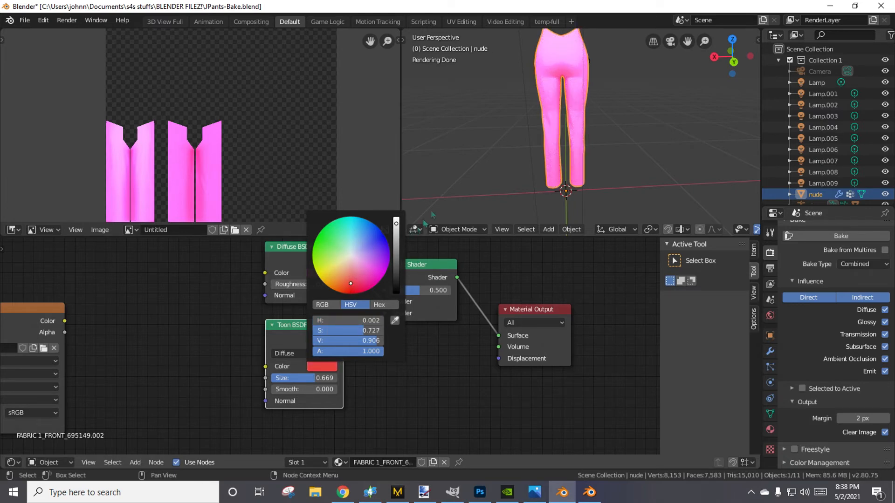
Check the pants from the front and bake the combined texture with the mixed Diffuse and Toon shaders.
middle_click_drag(475, 156, 714, 155)
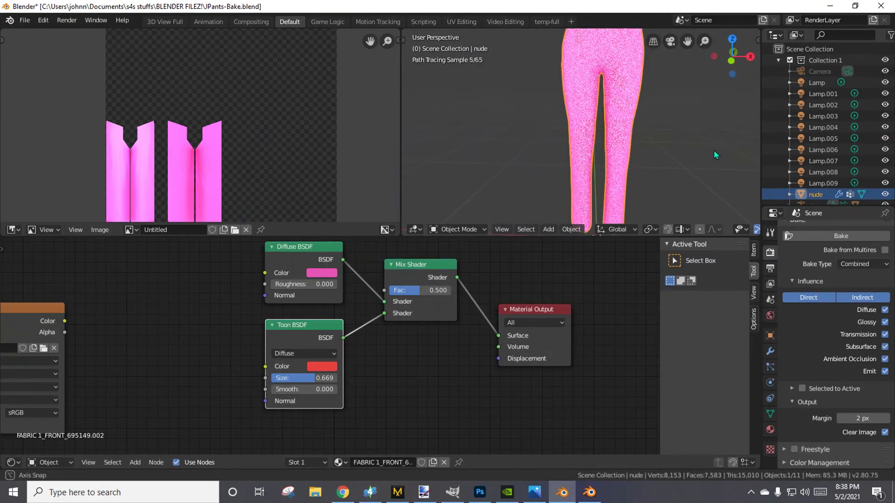
scroll(685, 171, "down", 3)
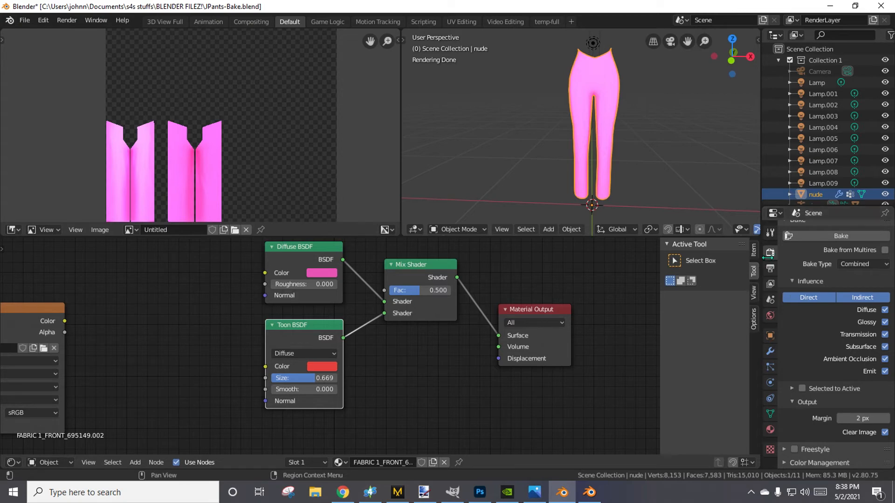
left_click(820, 236)
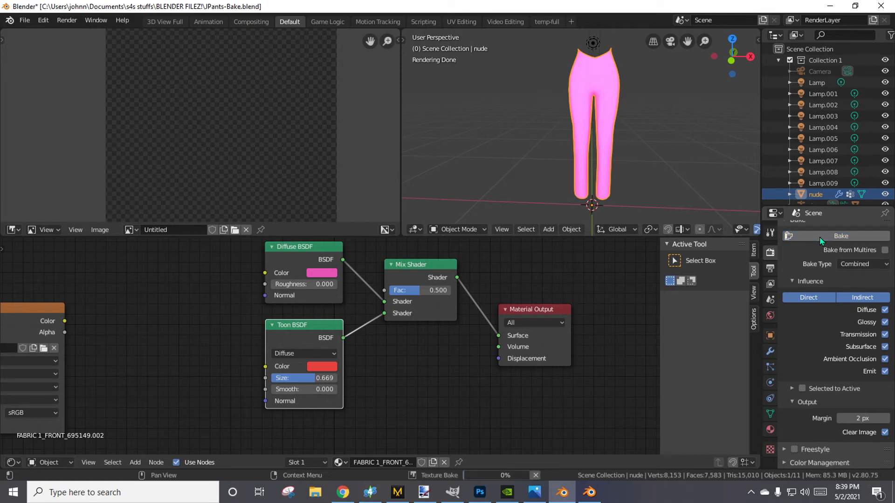
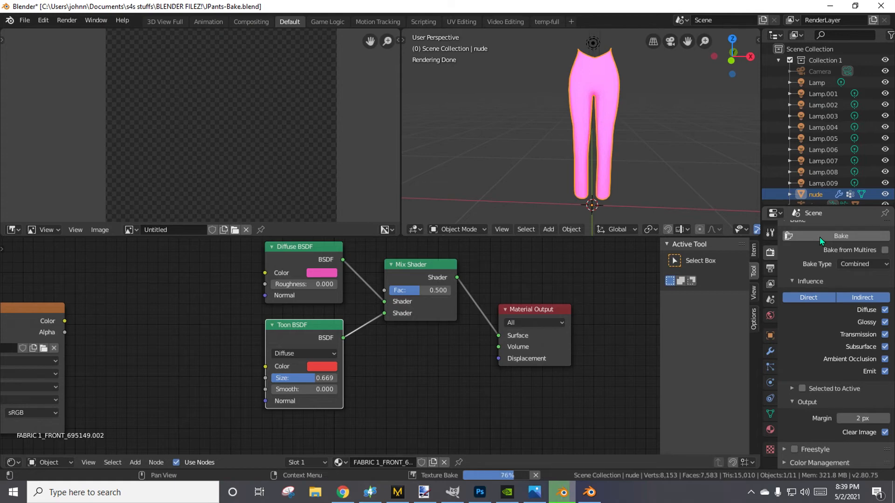
Save the baked texture image over the existing Jpants1.png in the dds files folder.
left_click(100, 229)
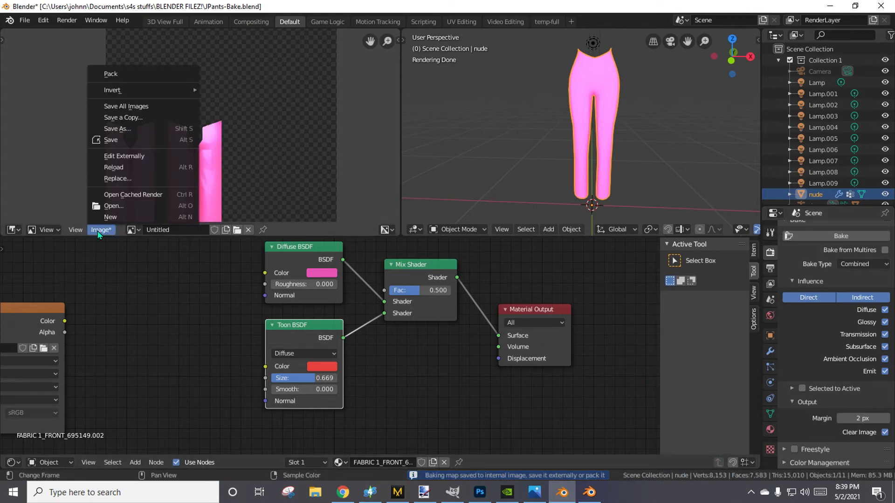
left_click(103, 132)
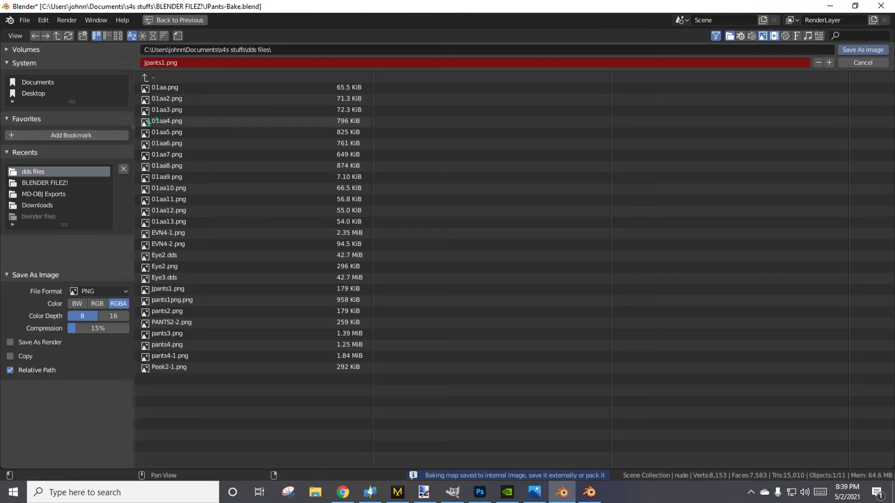
double_click(166, 289)
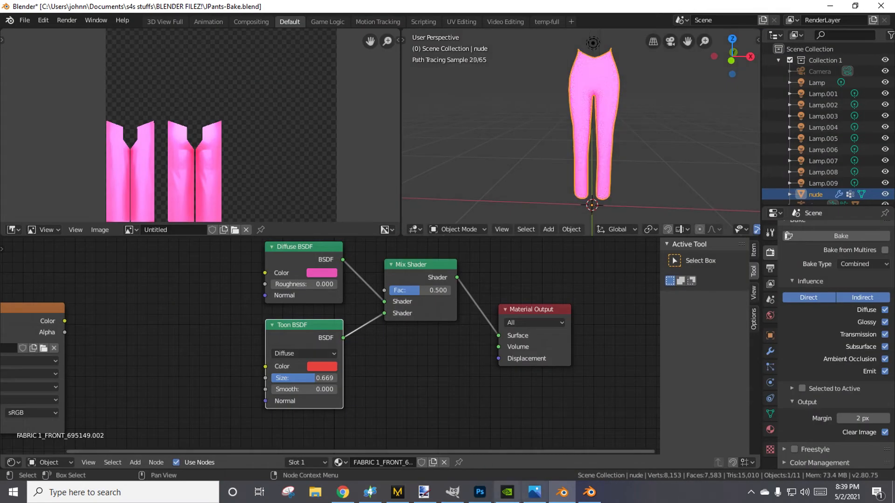
Switch to Sims 4 Studio, add a third swatch and import Jpants1 as its Diffuse texture.
left_click(369, 493)
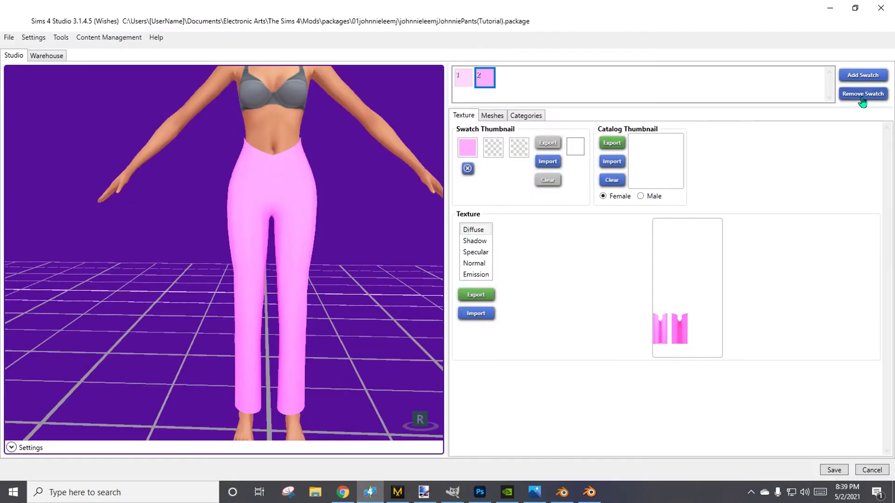
left_click(863, 75)
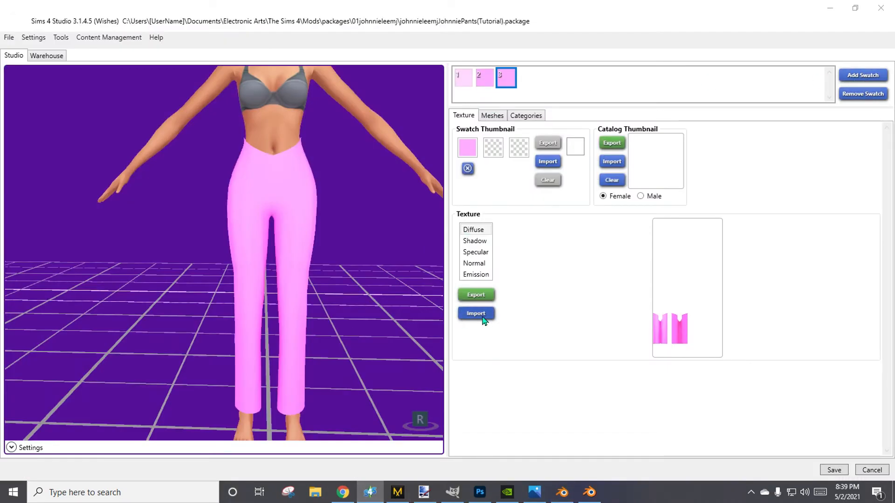
left_click(480, 315)
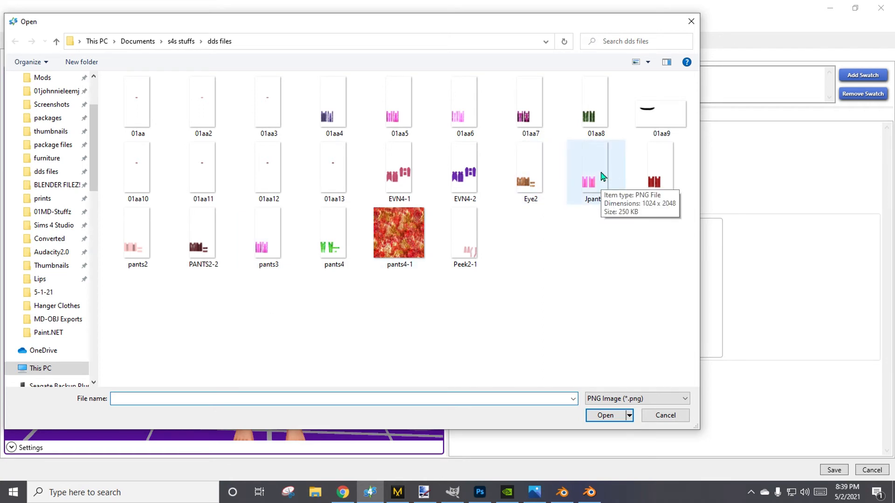
double_click(602, 176)
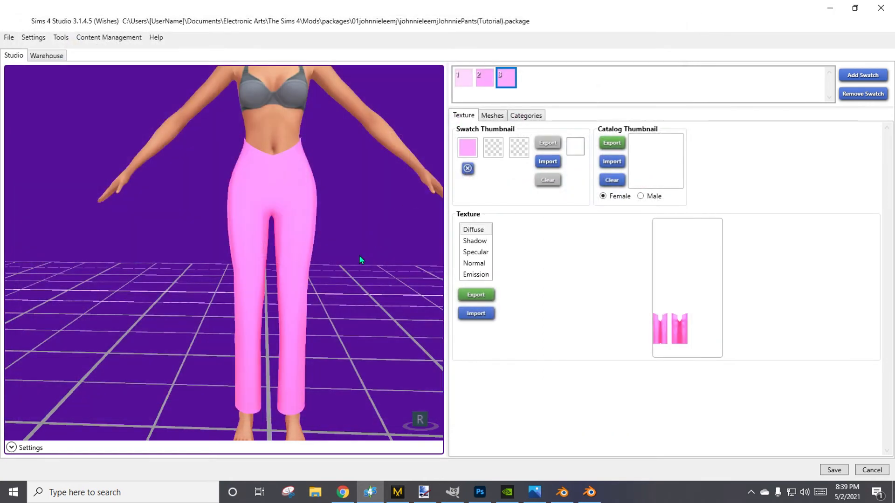
Compare the pants texture of swatches 2 and 3 from the front and the side.
left_click(484, 84)
left_click(507, 81)
left_click_drag(361, 288, 209, 119)
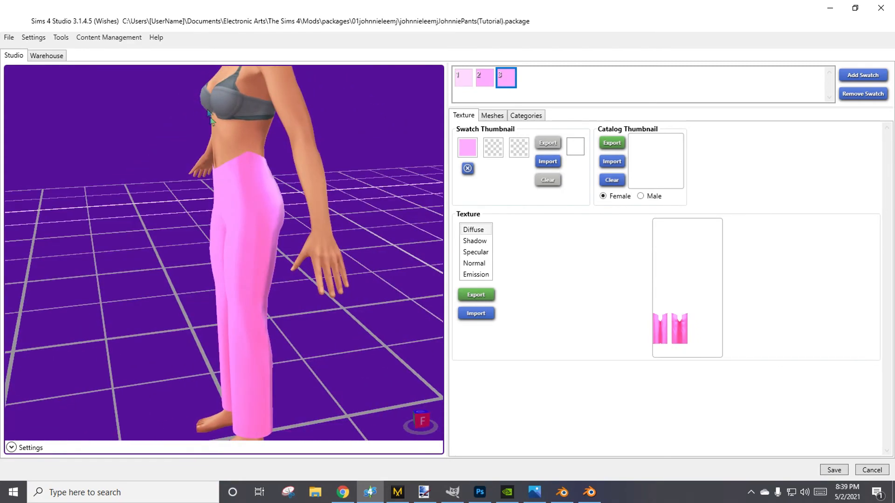
left_click(484, 79)
left_click(507, 80)
left_click_drag(325, 272, 438, 229)
left_click(485, 77)
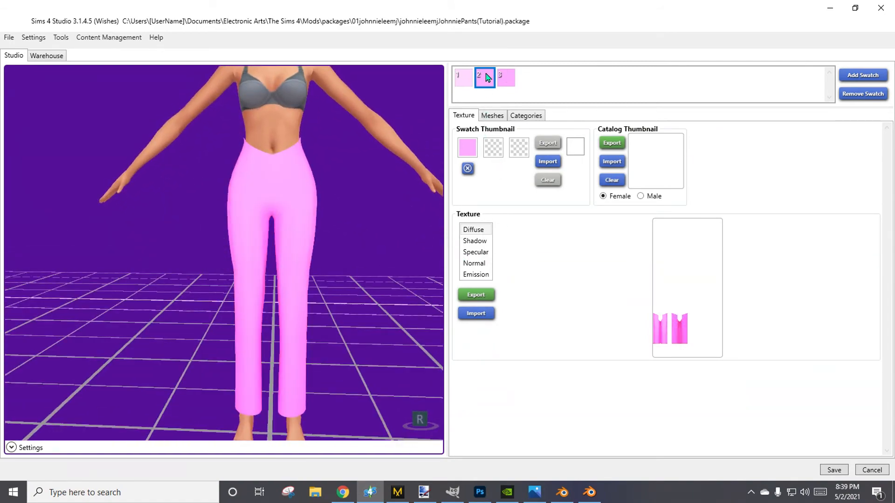
Give swatch 3 a darker pink thumbnail colour and save the package.
left_click(503, 82)
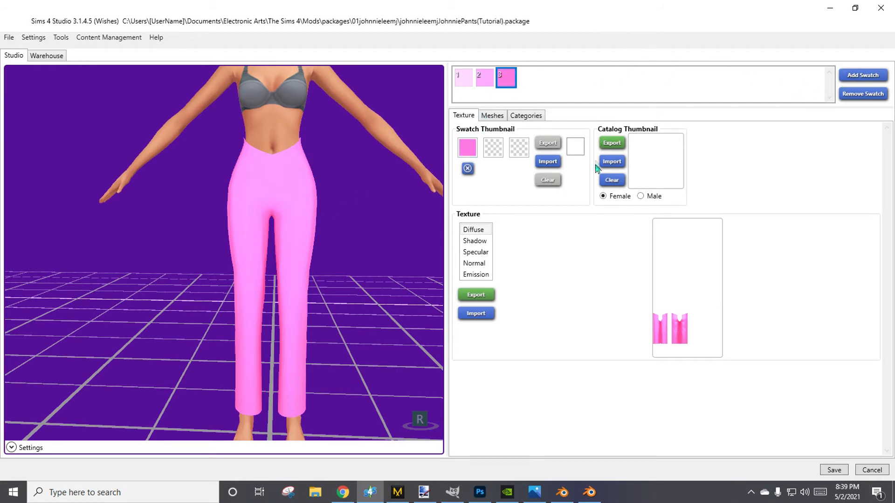
left_click(511, 120)
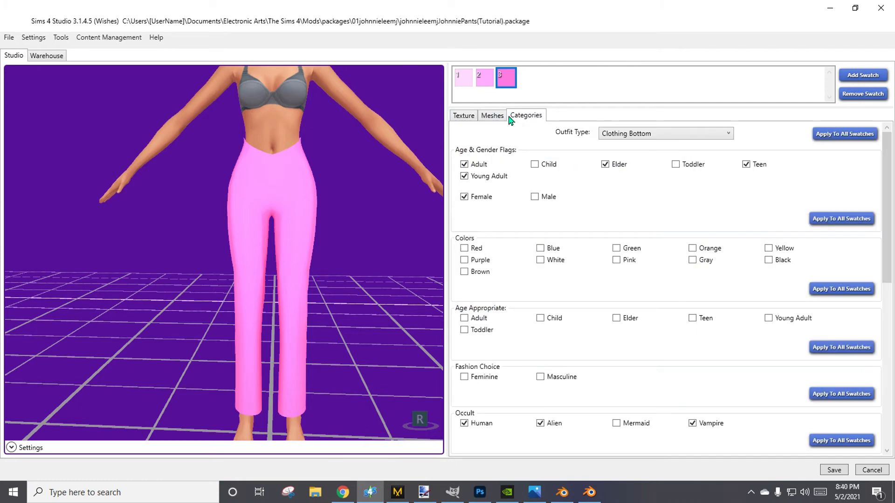
left_click(833, 470)
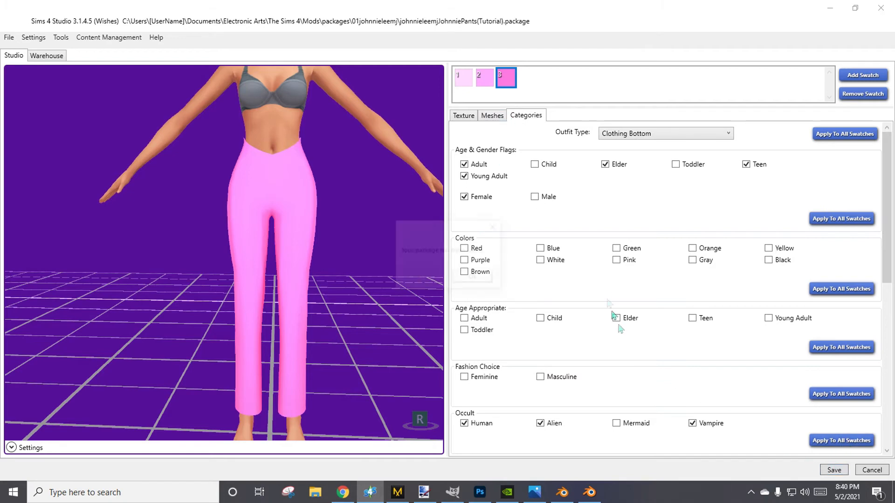
left_click(486, 277)
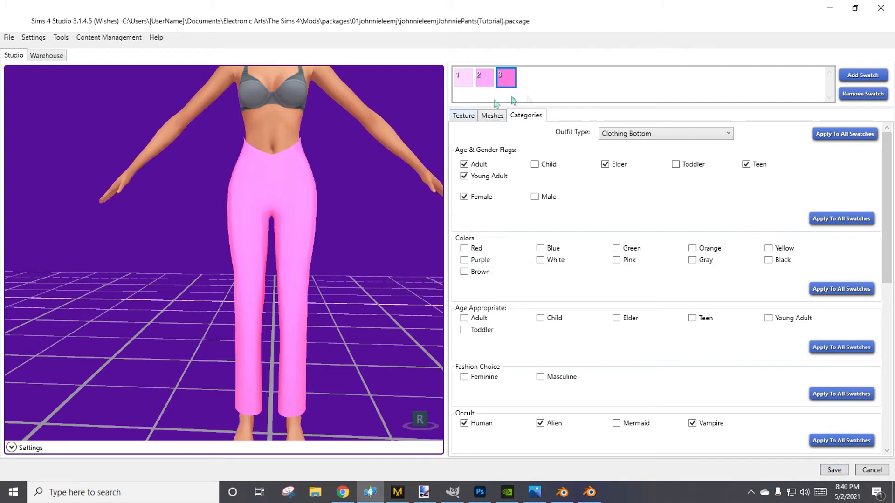
Enable every option in the Colors category, from Red to Brown, and apply it to all swatches.
left_click(471, 264)
left_click(471, 274)
left_click(705, 262)
left_click(715, 252)
left_click(824, 288)
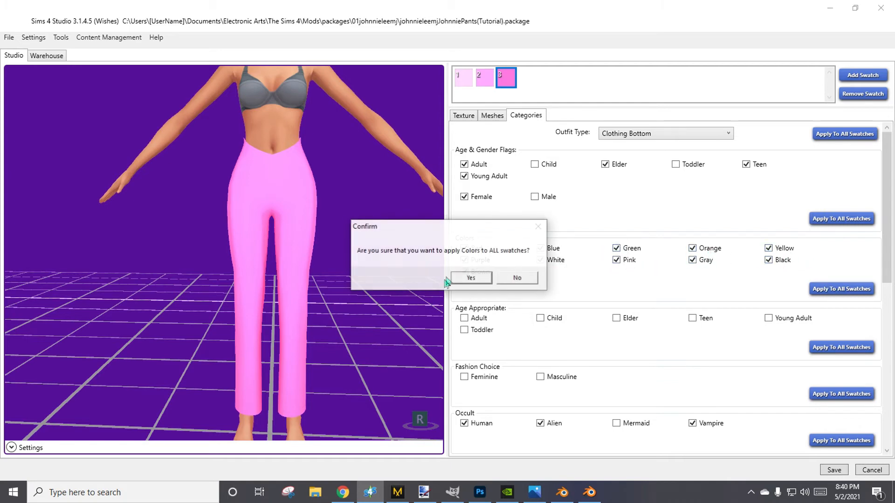
left_click(472, 278)
left_click(472, 278)
Enable Adult, Elder, Teen and Young Adult under Age Appropriate and apply them to all swatches.
scroll(553, 329, "down", 2)
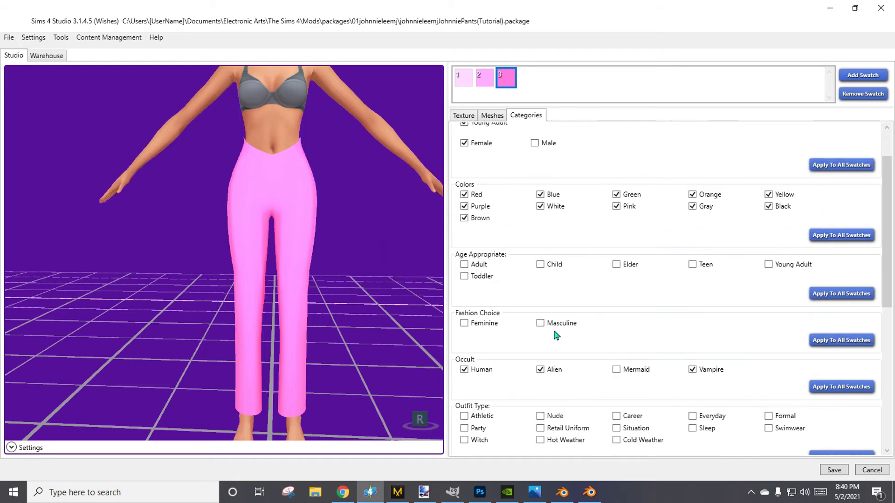
left_click(476, 266)
left_click(705, 269)
left_click(772, 265)
left_click(815, 294)
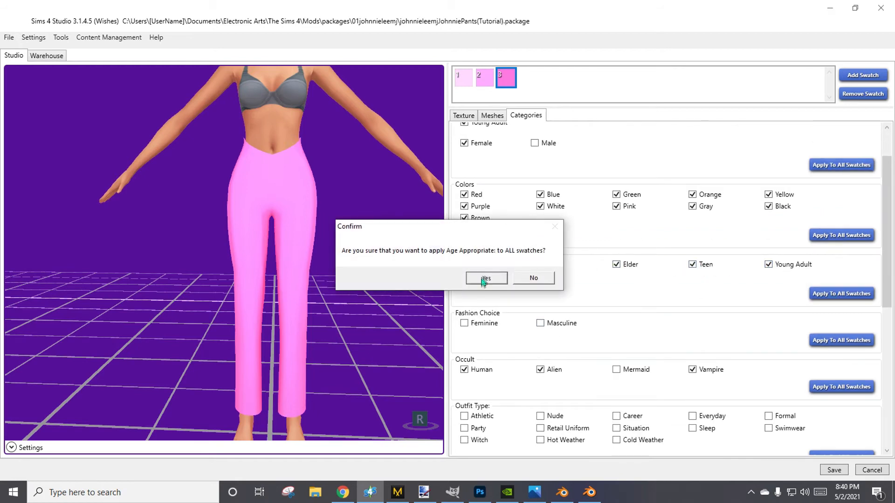
left_click(495, 278)
left_click(490, 279)
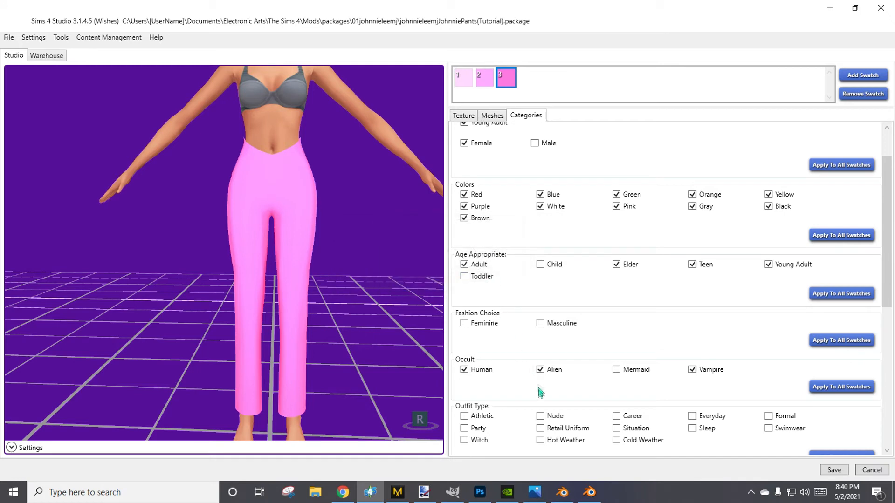
Set the Fashion Choice to Feminine and apply it to all swatches.
left_click(467, 324)
left_click(841, 340)
left_click(493, 279)
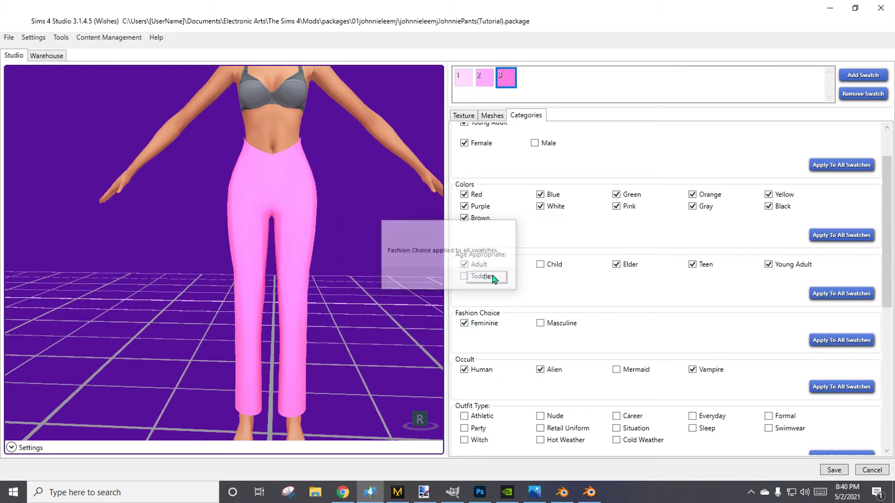
left_click(493, 279)
Enable outfit types including Athletic, Party, Witch, Retail Uniform, Hot Weather, Cold Weather, Situation, Sleep and Swimwear, and apply them to all swatches.
scroll(508, 360, "down", 4)
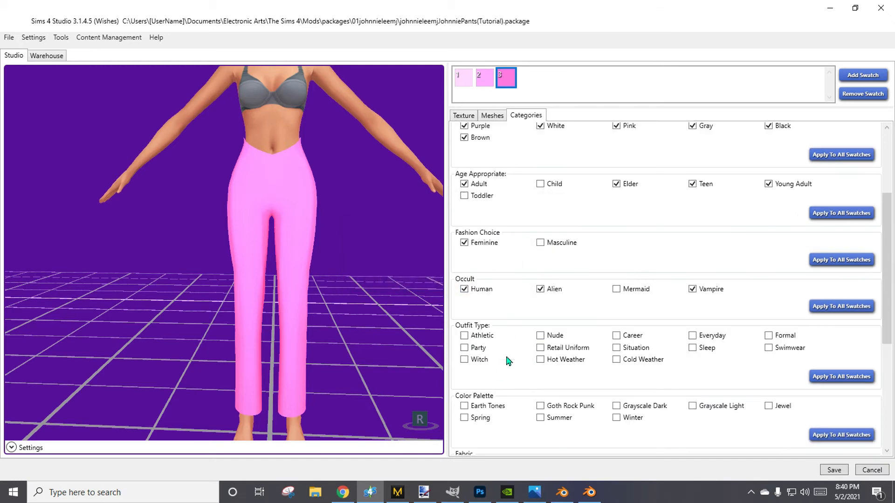
left_click(558, 363)
left_click(627, 363)
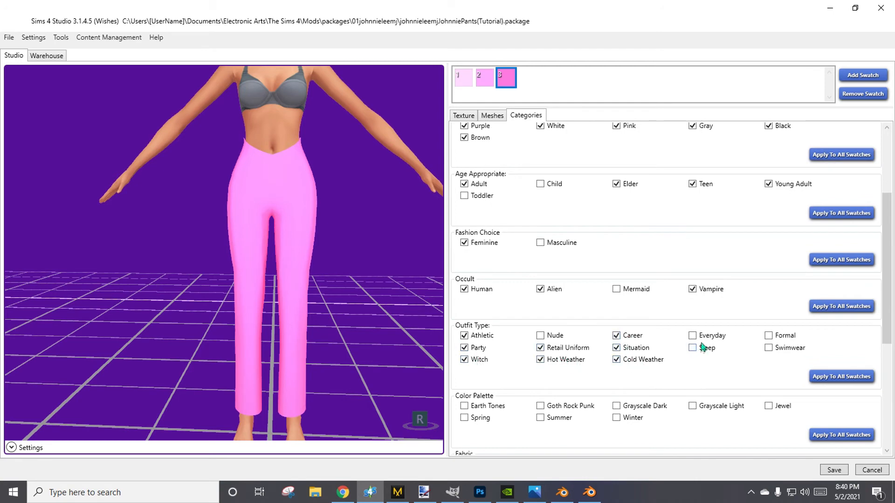
left_click(778, 350)
left_click(842, 376)
left_click(482, 278)
left_click(480, 279)
Set the Sub Part Type to Pants and apply it to all swatches.
scroll(600, 346, "down", 5)
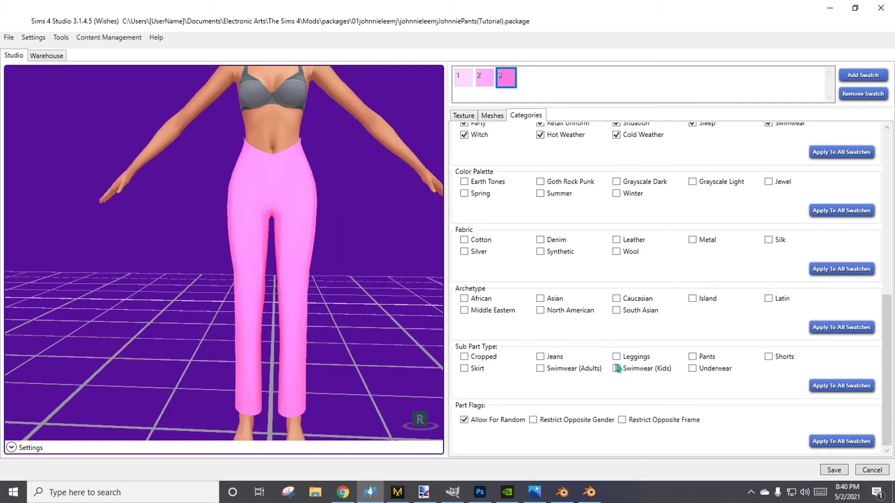
left_click(693, 357)
left_click(855, 388)
left_click(497, 281)
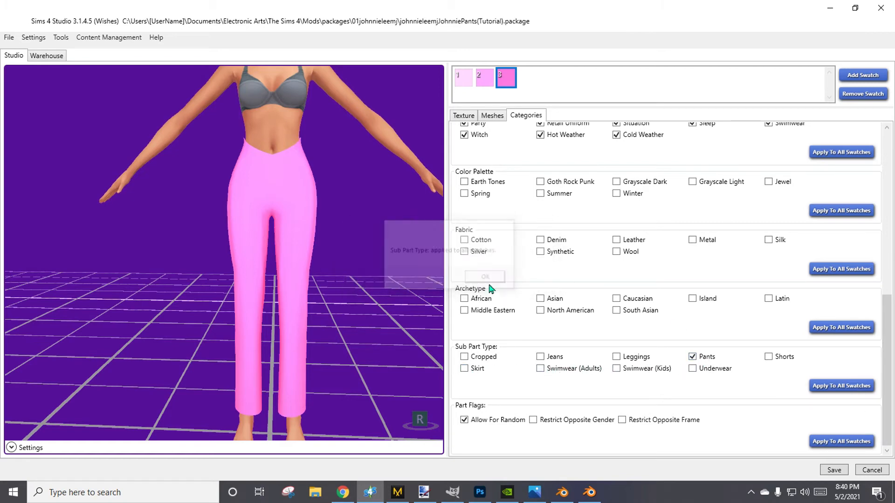
Import "01test word thumb" from the thumbnails folder as the catalog thumbnail of swatch 1.
left_click(466, 117)
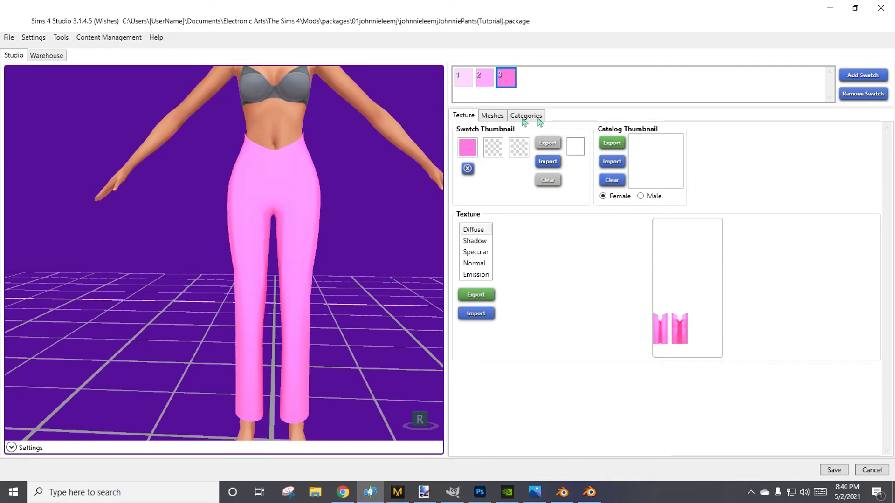
left_click(464, 84)
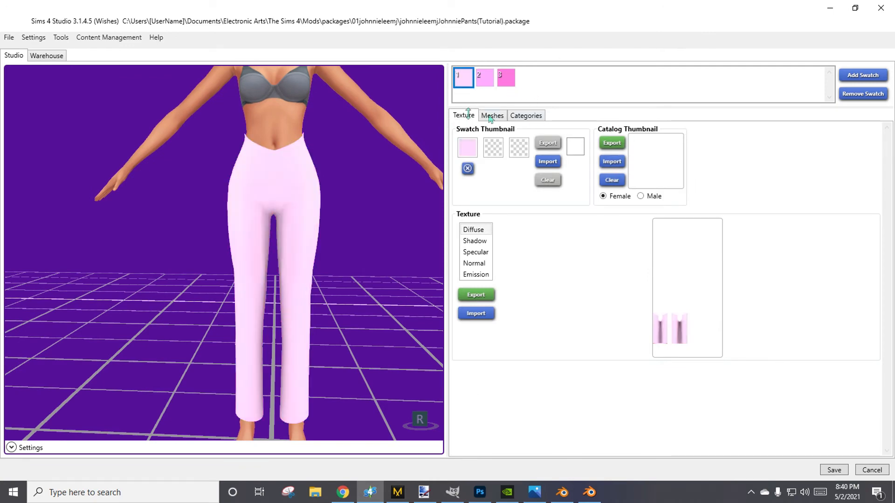
left_click(612, 161)
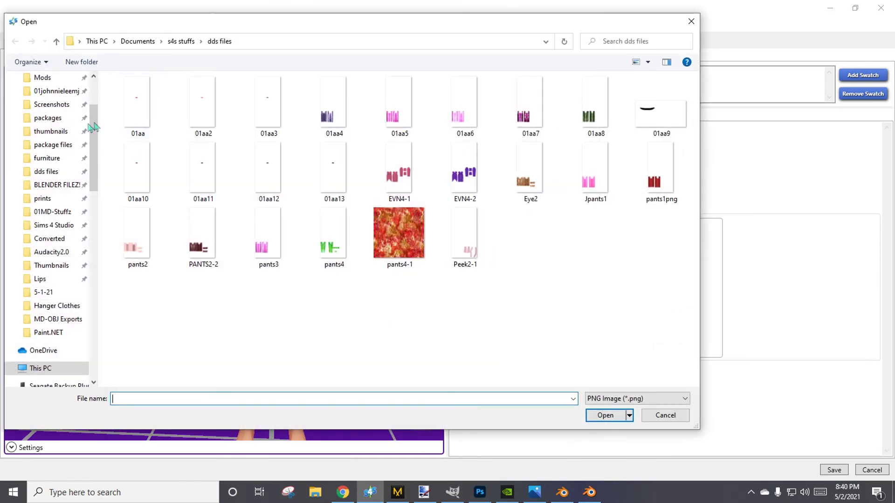
left_click(64, 133)
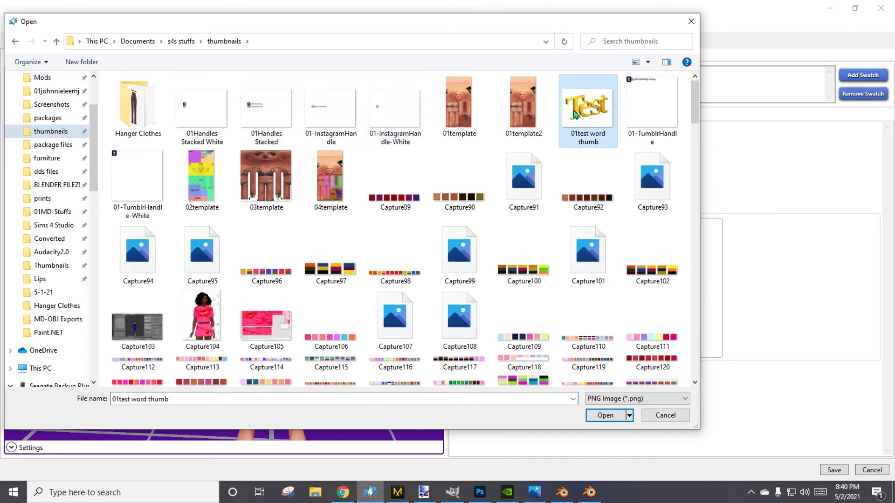
double_click(578, 111)
Save the package with the new catalog thumbnail.
mouse_move(355, 257)
right_mouse_down()
mouse_move(368, 263)
mouse_move(371, 255)
right_mouse_up()
middle_click_drag(371, 247, 326, 254)
right_click_drag(326, 255, 351, 261)
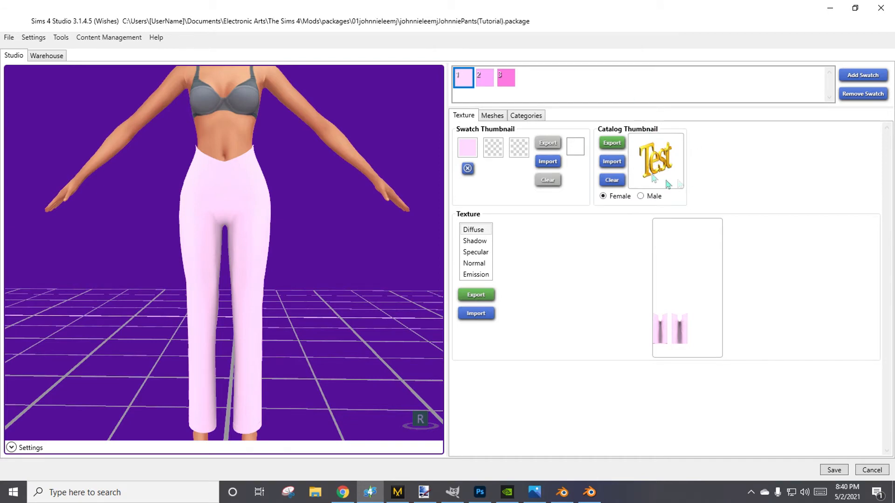
right_click_drag(412, 274, 358, 263)
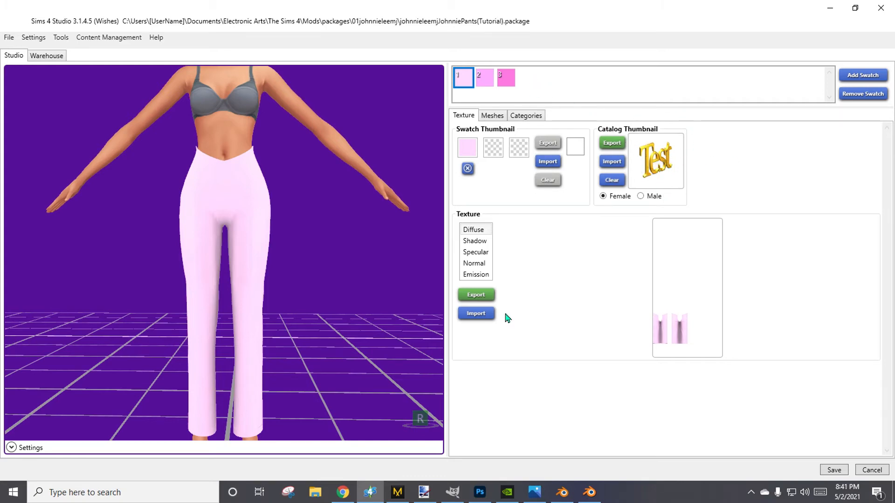
left_click(833, 470)
left_click(484, 277)
Return to Blender and connect the Toon BSDF directly to the Material Output's Surface, bypassing the Mix Shader.
left_click(830, 8)
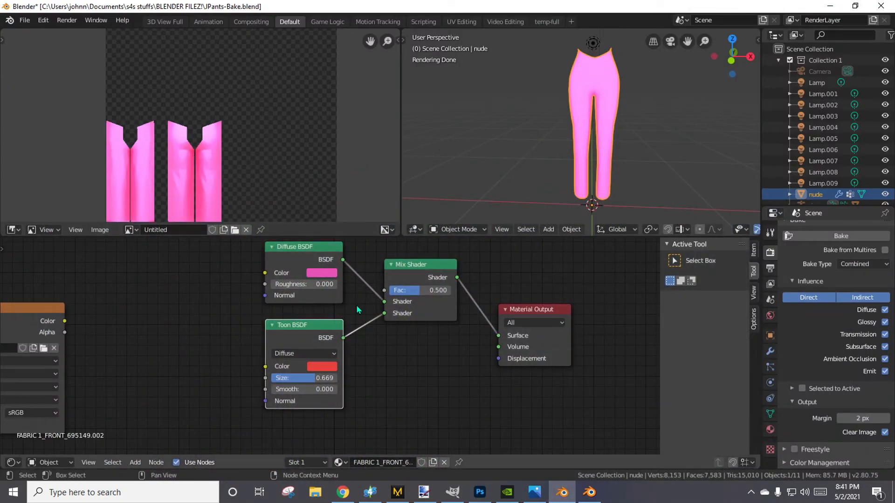
left_click_drag(319, 335, 315, 339)
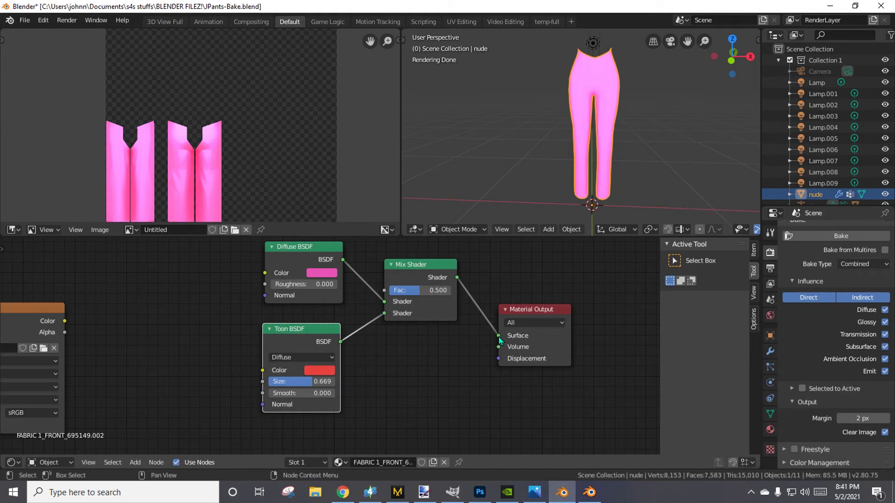
left_click_drag(499, 336, 454, 282)
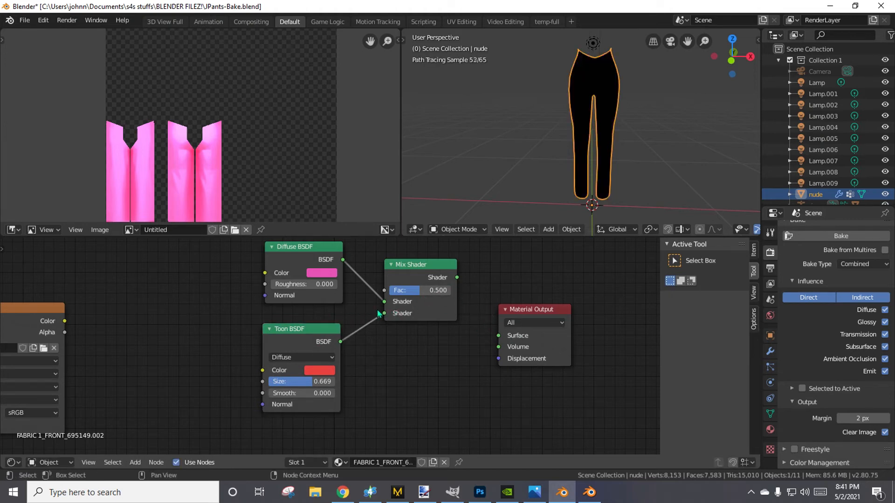
left_click_drag(384, 313, 497, 336)
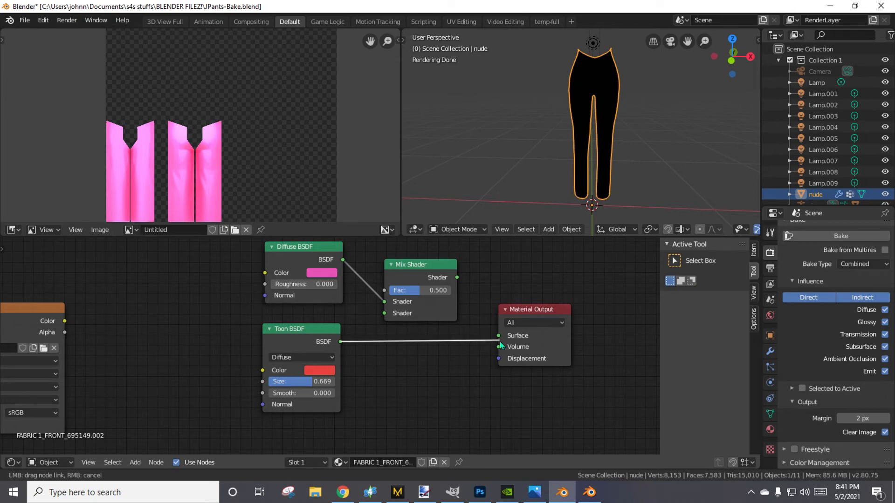
right_click(644, 181)
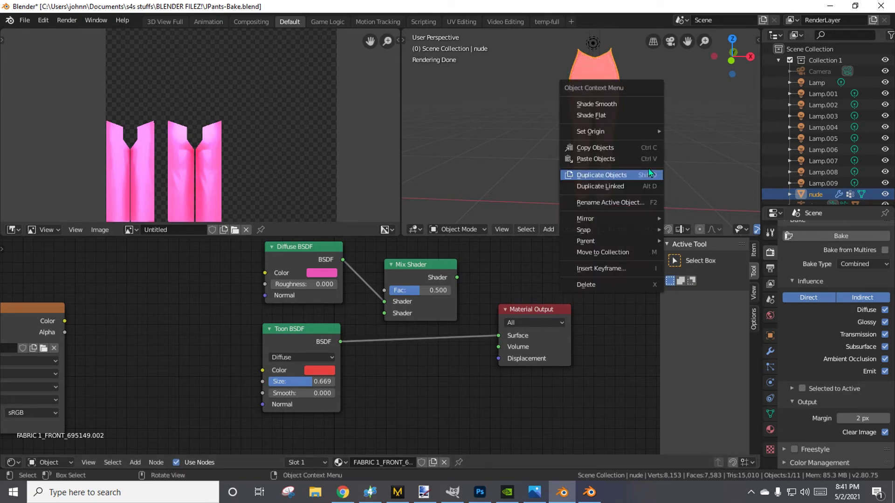
right_click(712, 152)
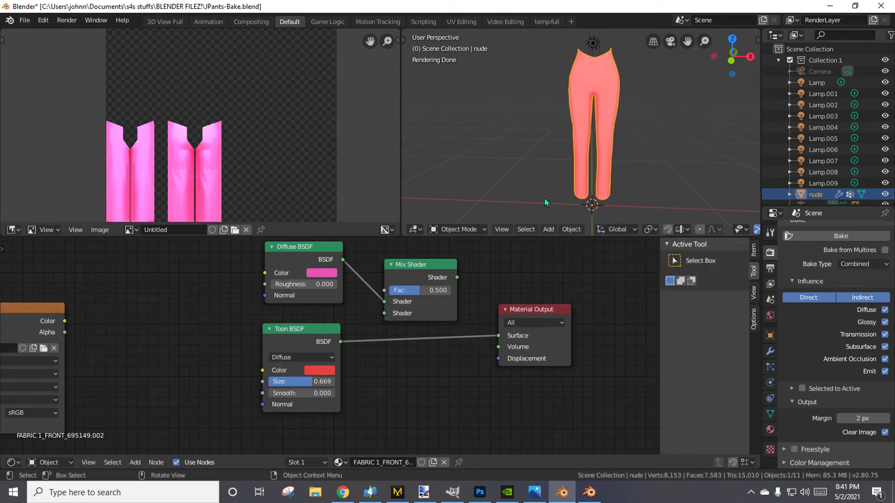
Set the Toon BSDF node's color to light blue.
middle_click_drag(550, 185, 544, 188)
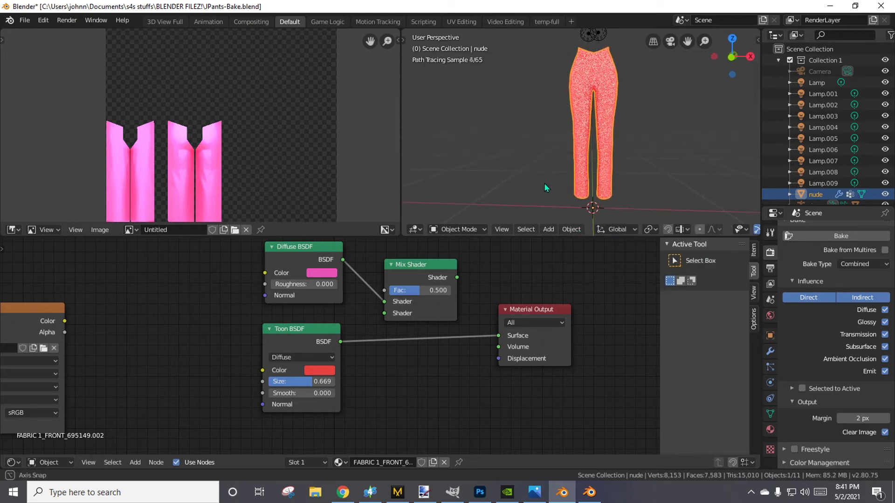
left_click(316, 370)
mouse_move(345, 291)
left_mouse_down()
mouse_move(374, 264)
mouse_move(362, 276)
mouse_move(373, 289)
mouse_move(364, 245)
left_mouse_up()
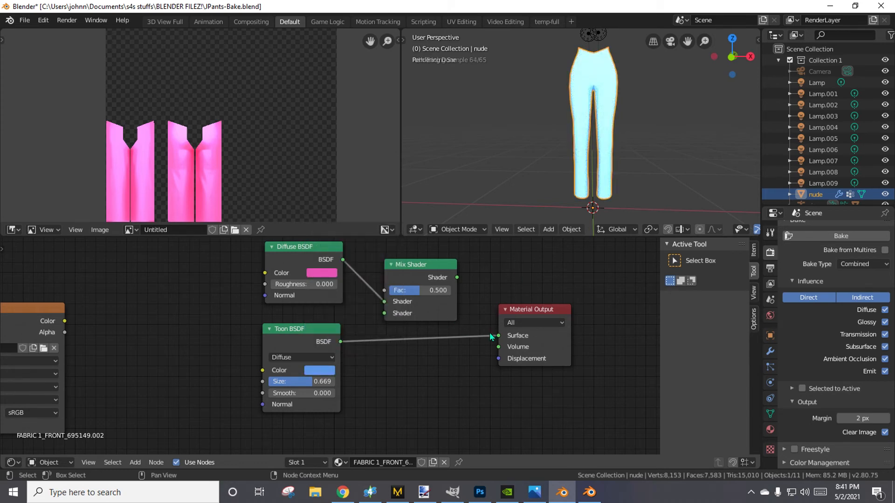
Disconnect the Toon BSDF from the Material Output, add a Glossy BSDF node below the Diffuse BSDF, and move the Toon BSDF aside.
left_click_drag(499, 336, 387, 350)
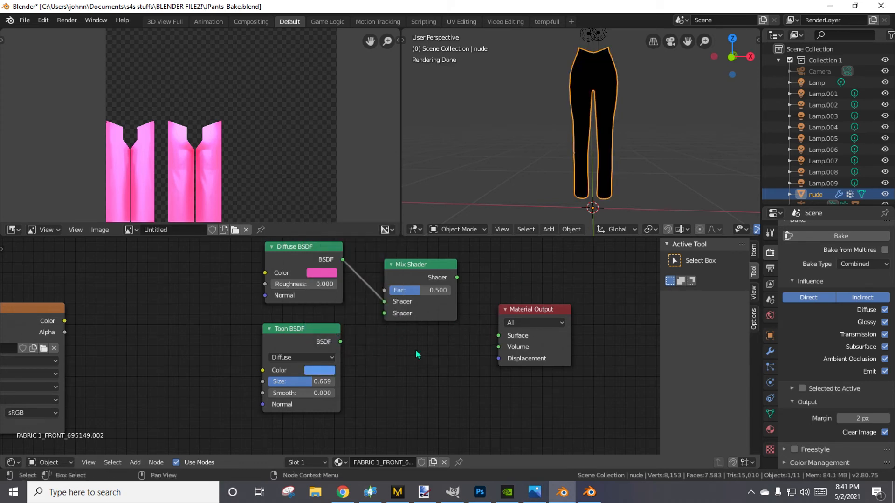
key("shift+a")
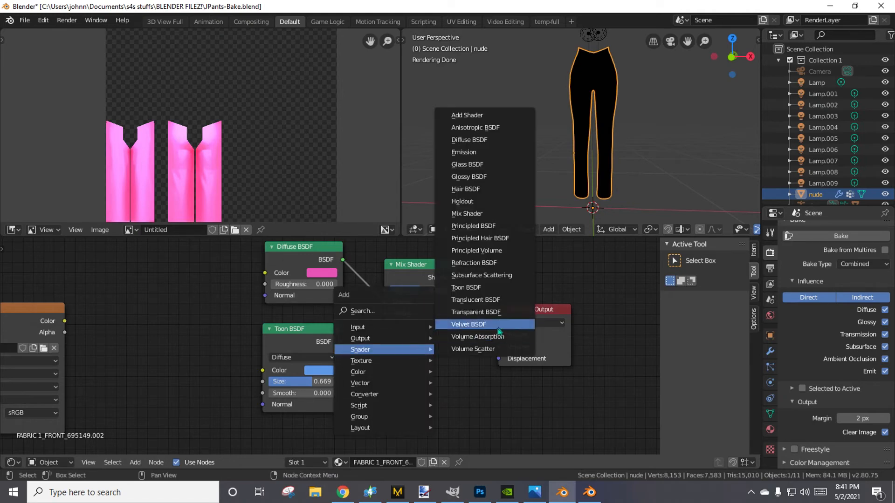
left_click(485, 180)
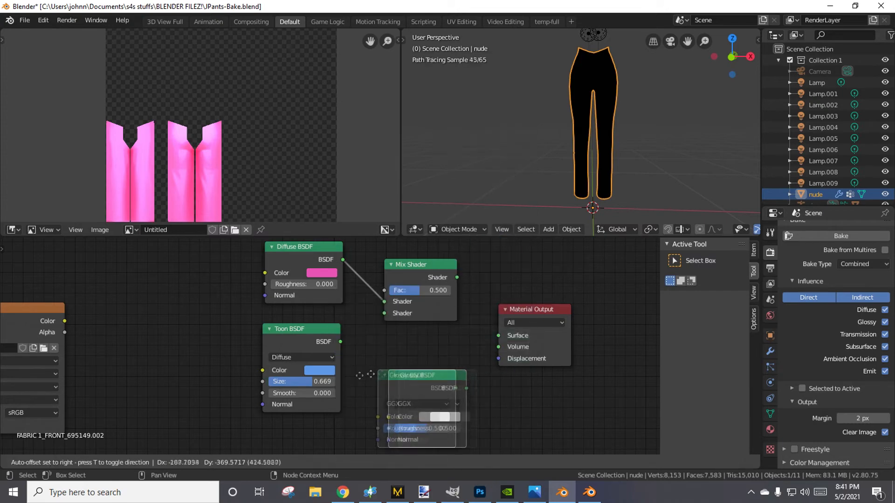
left_click(386, 352)
left_click_drag(334, 340, 232, 300)
left_click_drag(408, 356, 287, 349)
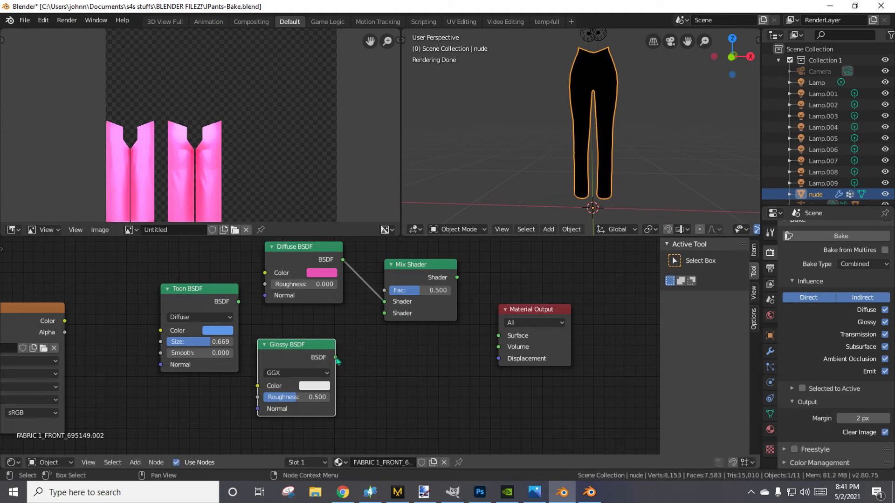
Connect the Glossy BSDF to the Mix Shader's second Shader input and the Mix Shader to the Material Output's Surface.
left_click_drag(336, 358, 384, 313)
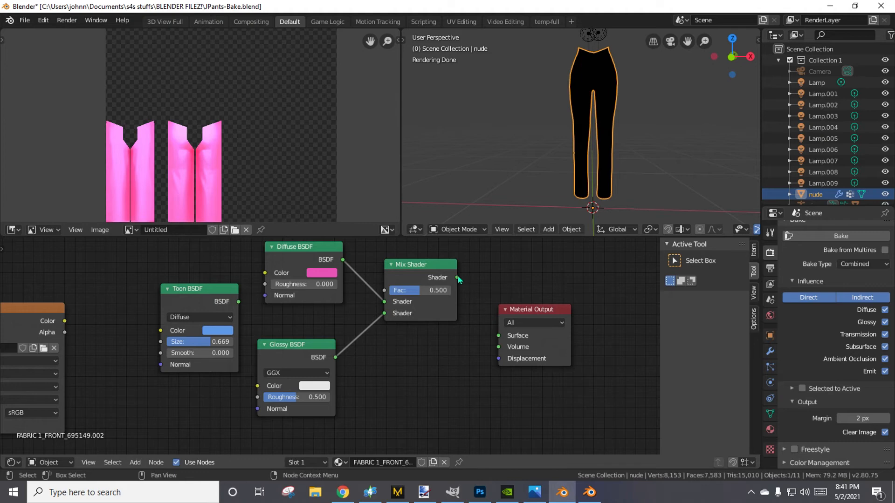
left_click_drag(457, 278, 498, 336)
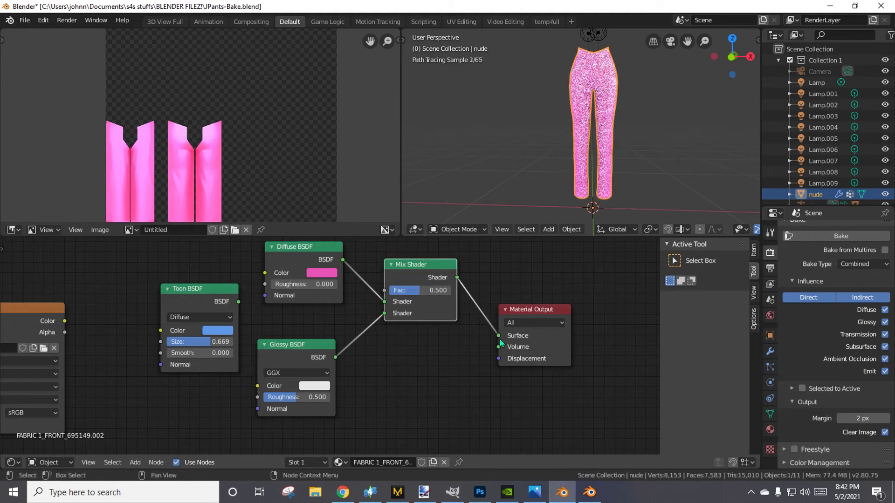
middle_click_drag(660, 176, 659, 176)
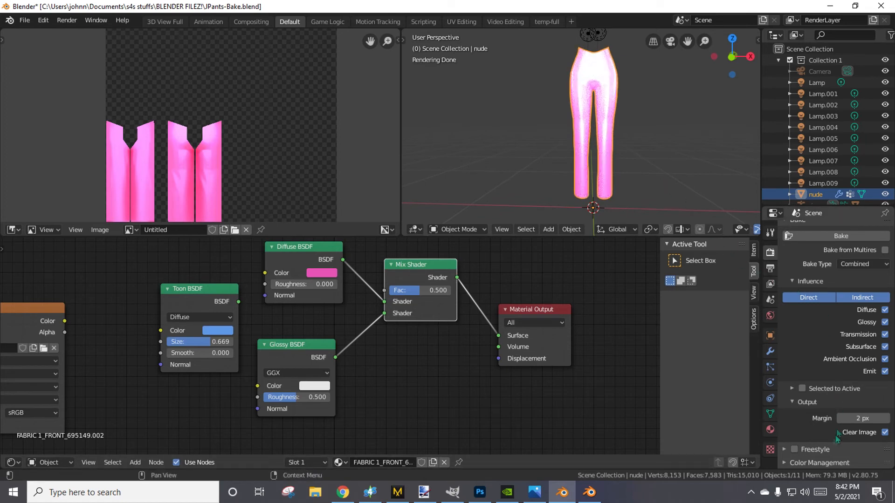
Bake the glossy pants texture and save the image over Jpants1.png in the dds files folder.
left_click(807, 236)
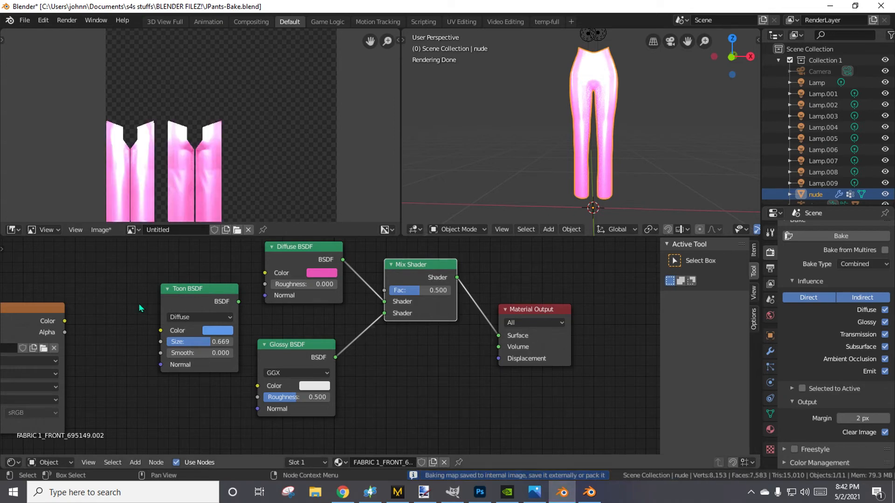
scroll(99, 178, "down", 1)
left_click(101, 229)
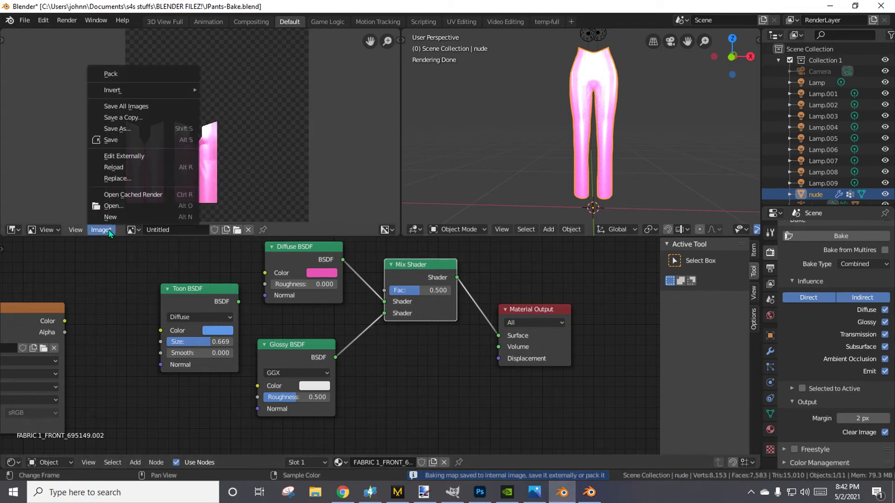
left_click(113, 129)
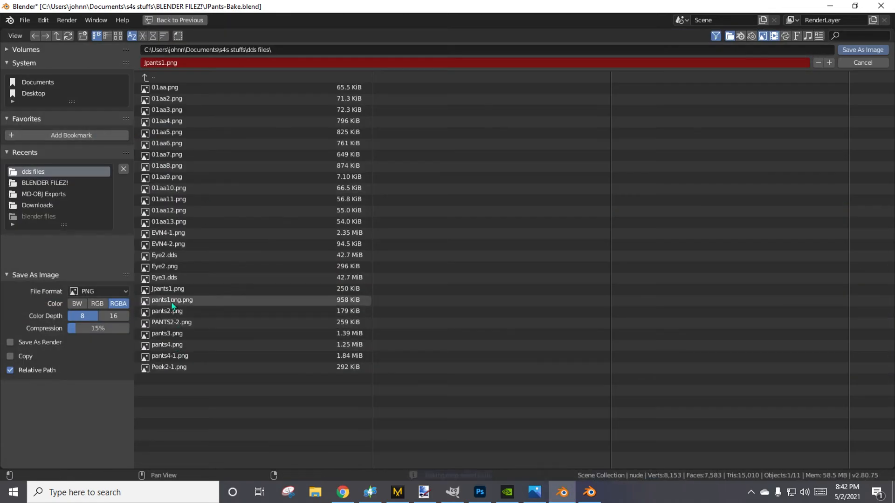
double_click(196, 289)
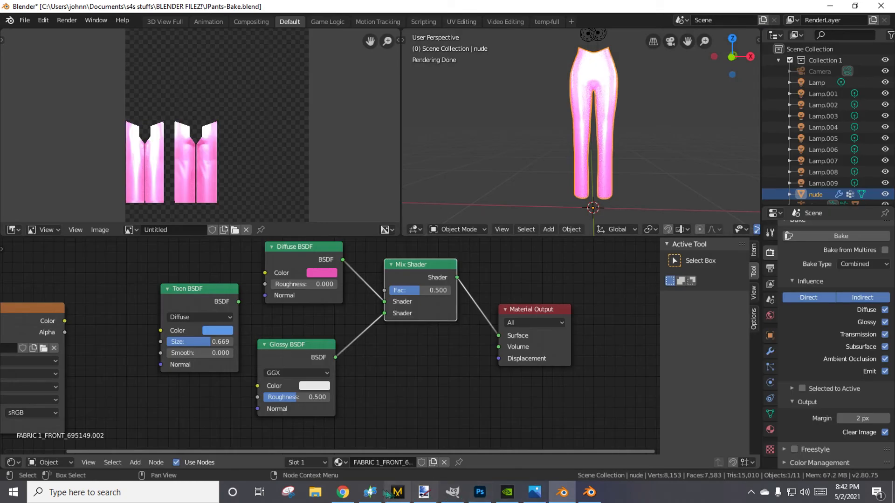
Switch to Sims 4 Studio, add a fourth swatch based on swatch 3, and import Jpants1 from dds files as its diffuse texture.
left_click(372, 493)
left_click(507, 78)
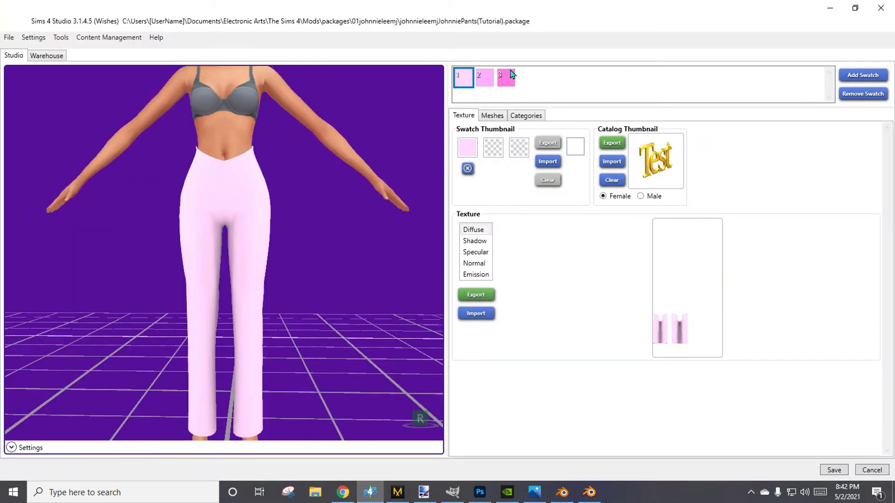
left_click(863, 76)
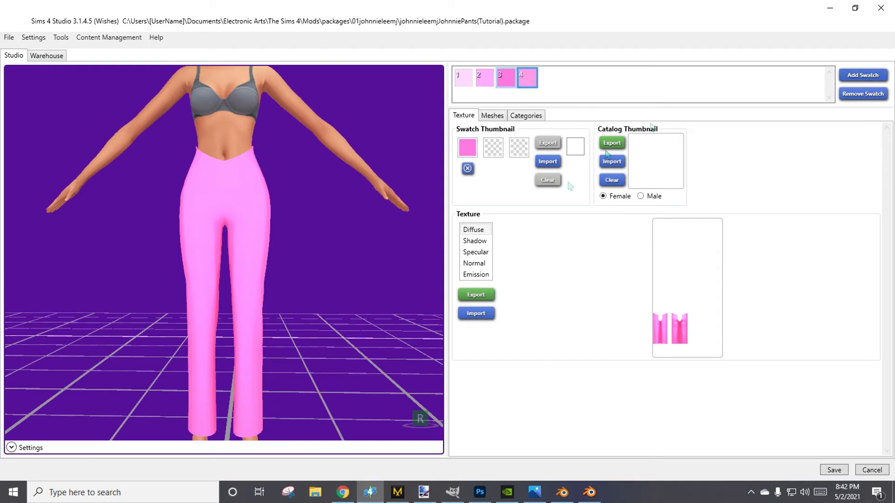
left_click(476, 315)
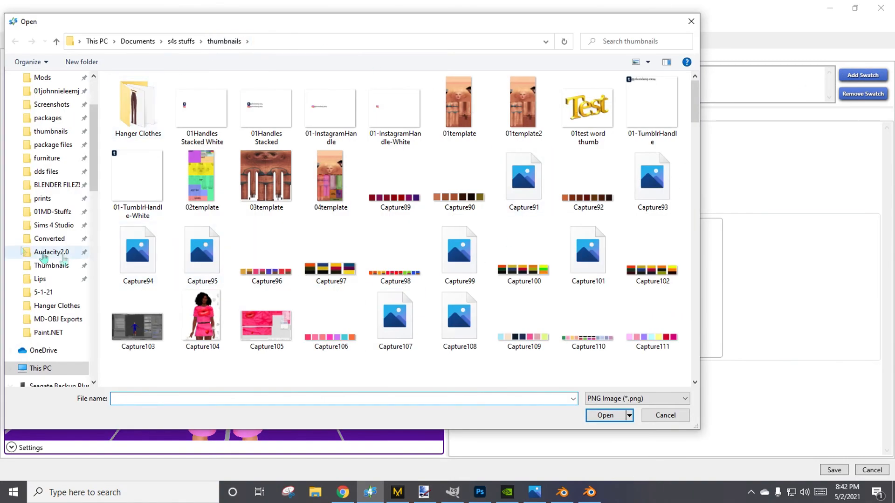
left_click(46, 171)
double_click(602, 200)
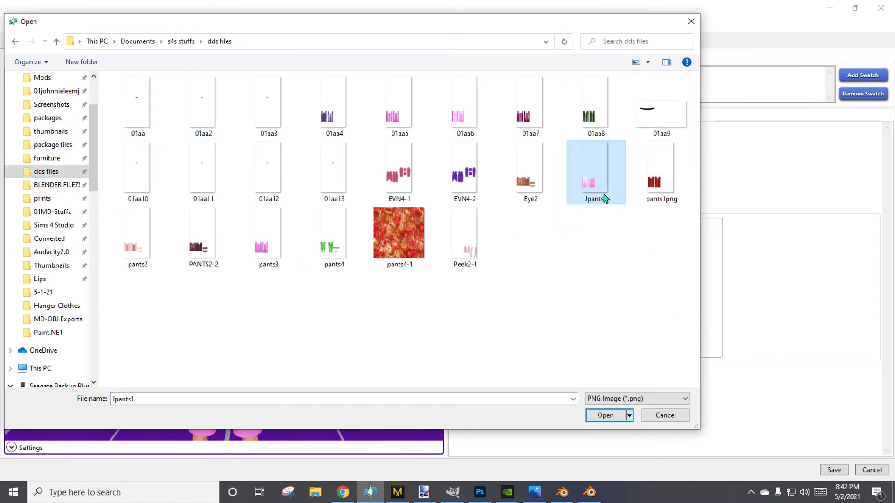
right_click_drag(348, 284, 146, 285)
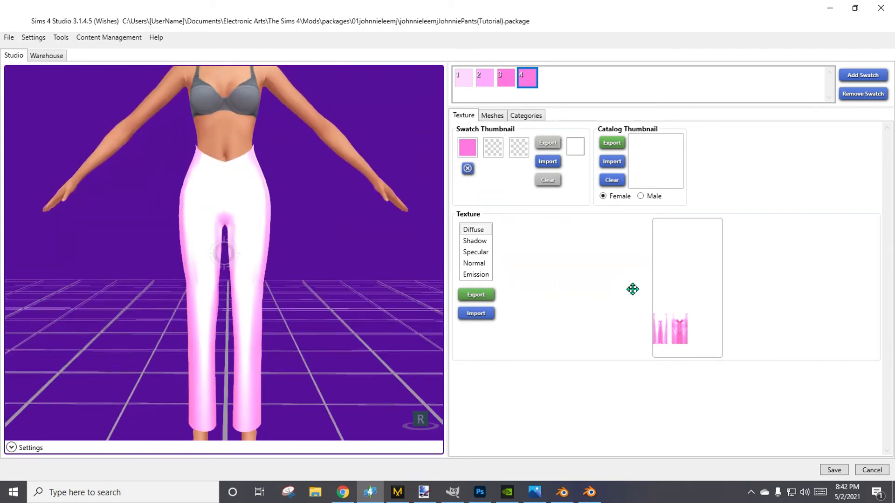
Sample a light pink from the pants preview as swatch 4's thumbnail color and return to Blender.
left_click(476, 153)
left_click_drag(475, 152, 257, 316)
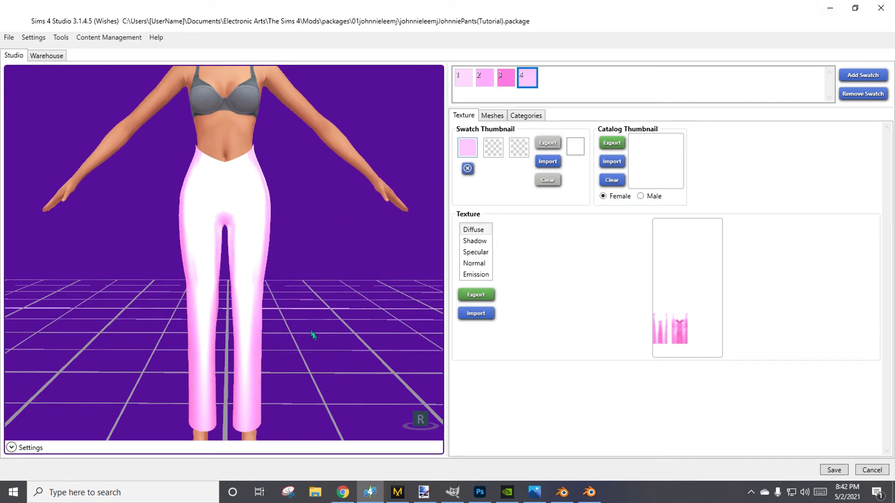
middle_click_drag(289, 393, 294, 360)
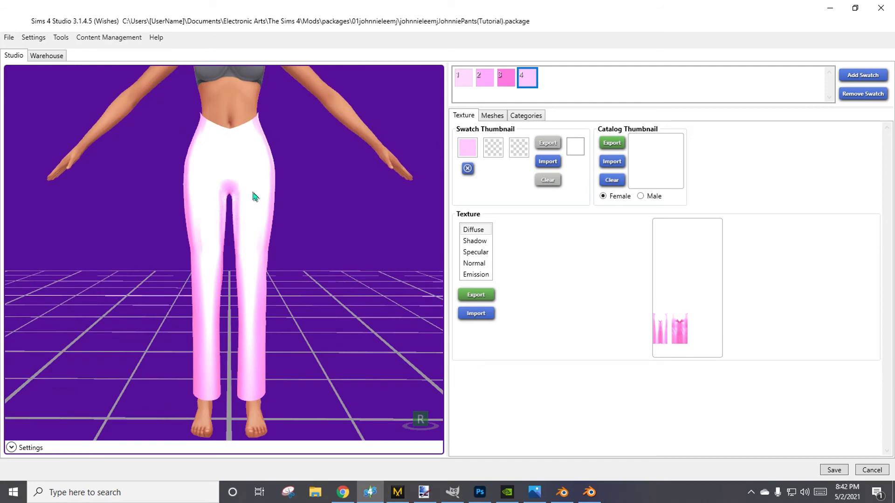
left_click(829, 8)
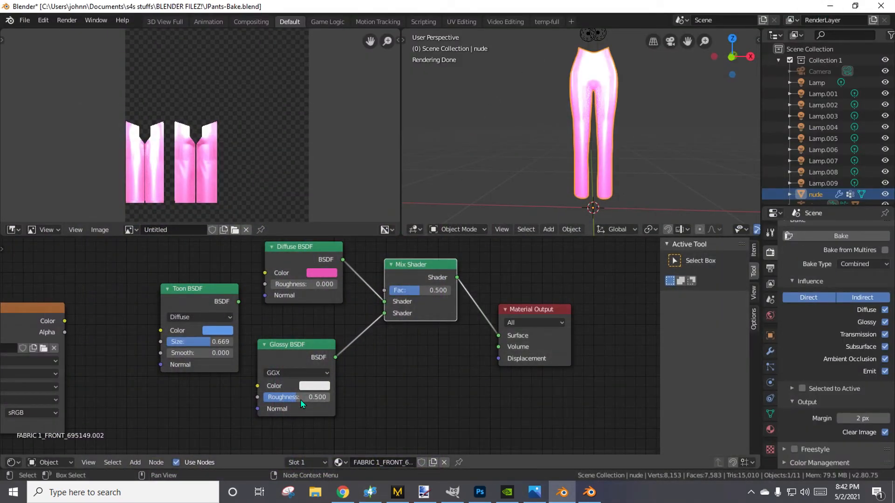
Try the Ashikhmin-Shirley, Sharp and Beckmann distributions on the Glossy BSDF node and set it back to GGX.
left_click(309, 374)
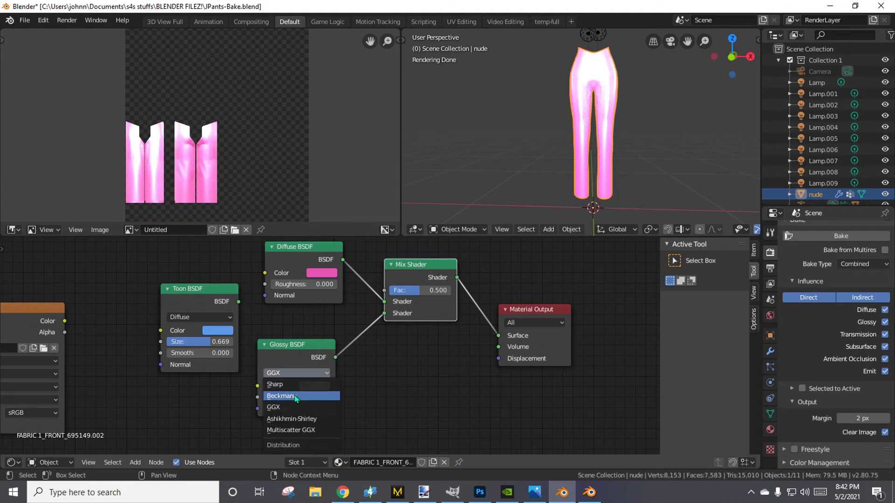
left_click(289, 418)
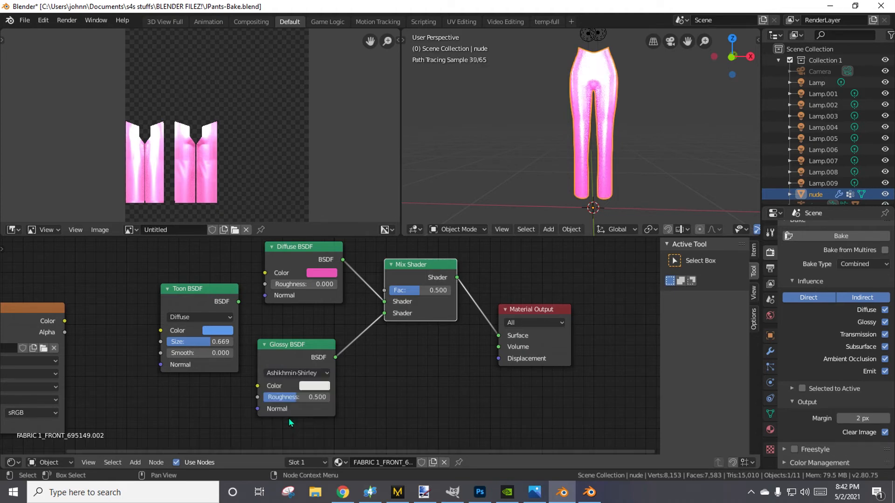
left_click(296, 372)
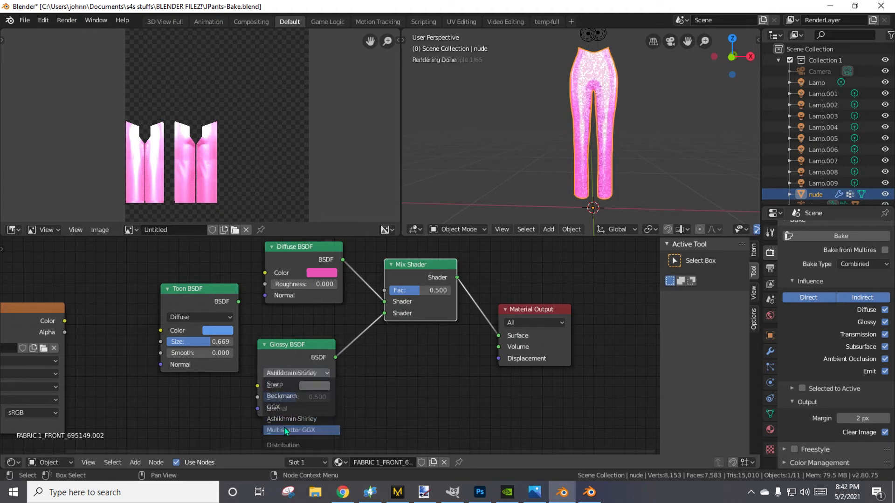
left_click(297, 422)
left_click(294, 373)
left_click(287, 382)
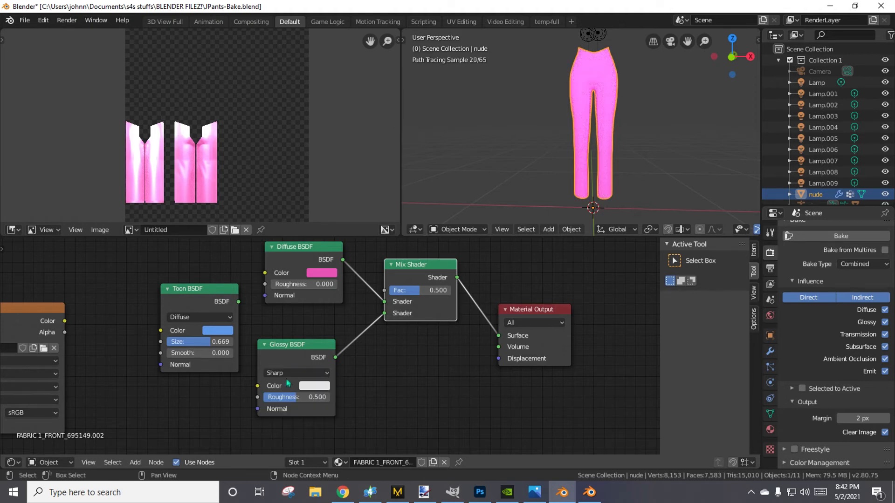
left_click(288, 373)
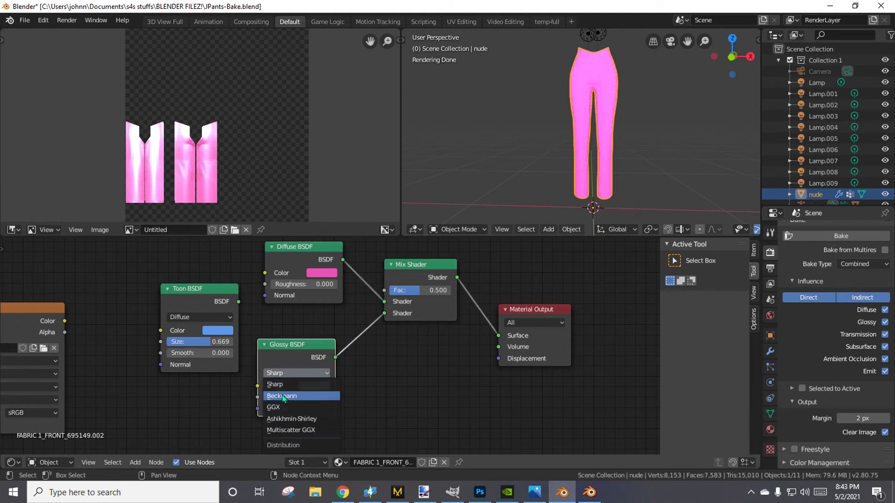
left_click(284, 399)
left_click(293, 373)
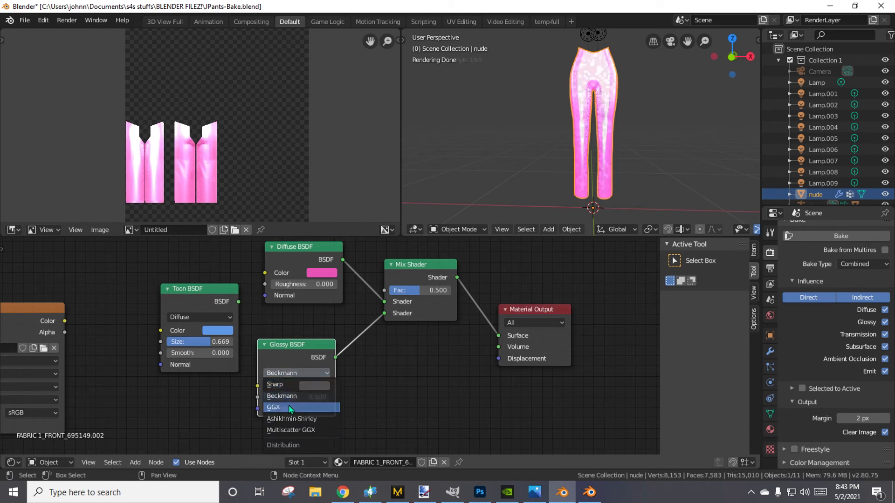
left_click(289, 404)
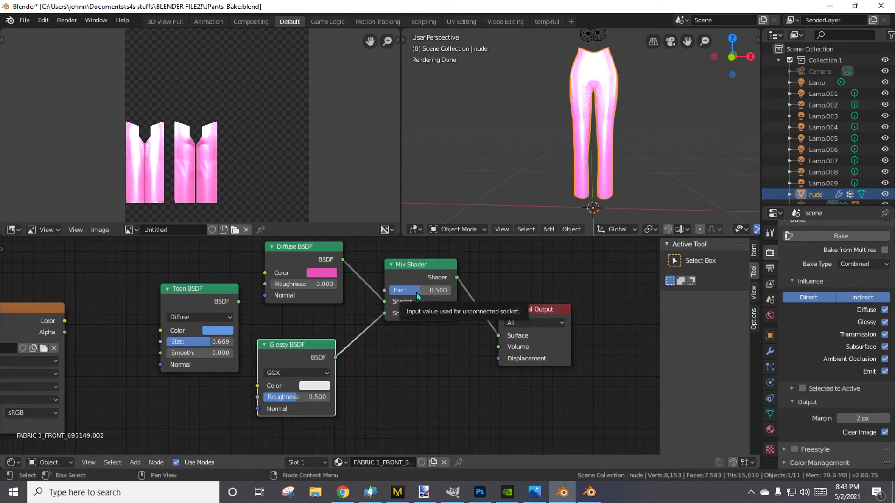
Lower the Mix Shader's Fac to 0.050 and bake the pants texture again.
left_click_drag(419, 293, 391, 292)
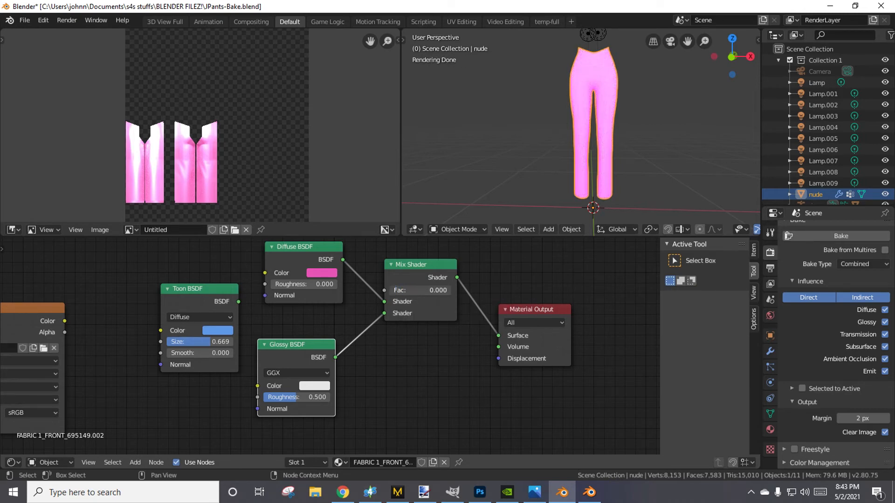
mouse_move(396, 293)
left_mouse_down()
mouse_move(450, 292)
mouse_move(392, 290)
left_mouse_up()
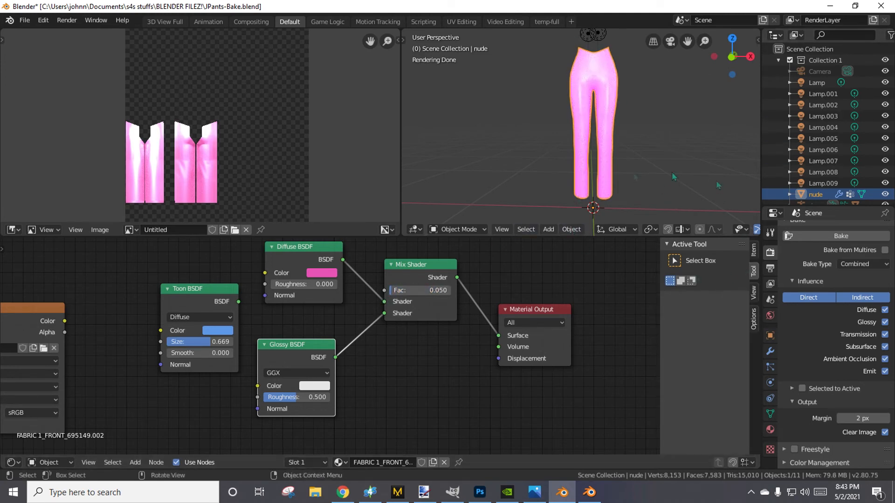
left_click(830, 241)
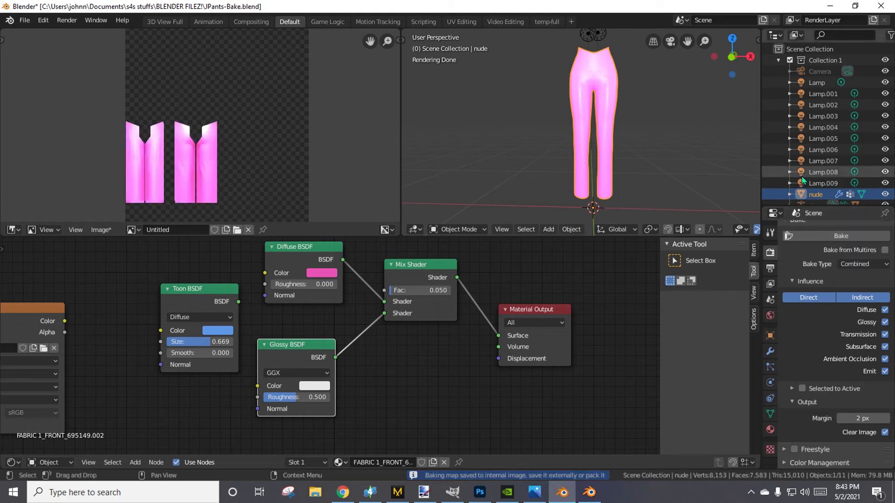
Save the newly baked image over Jpants1.png in the dds files folder.
left_click(101, 229)
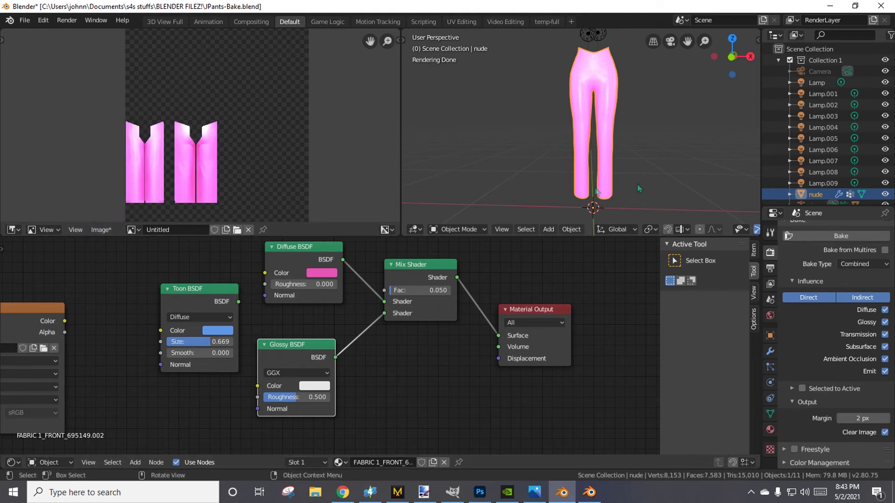
left_click(100, 230)
left_click(123, 128)
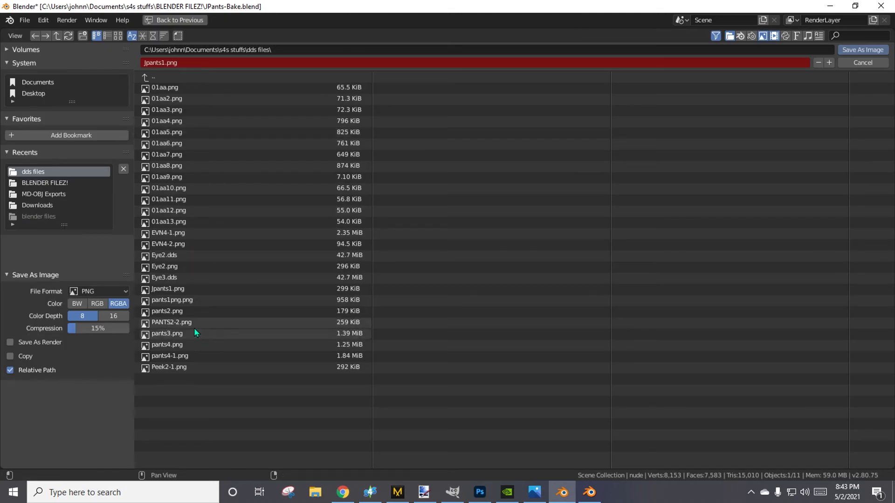
double_click(178, 289)
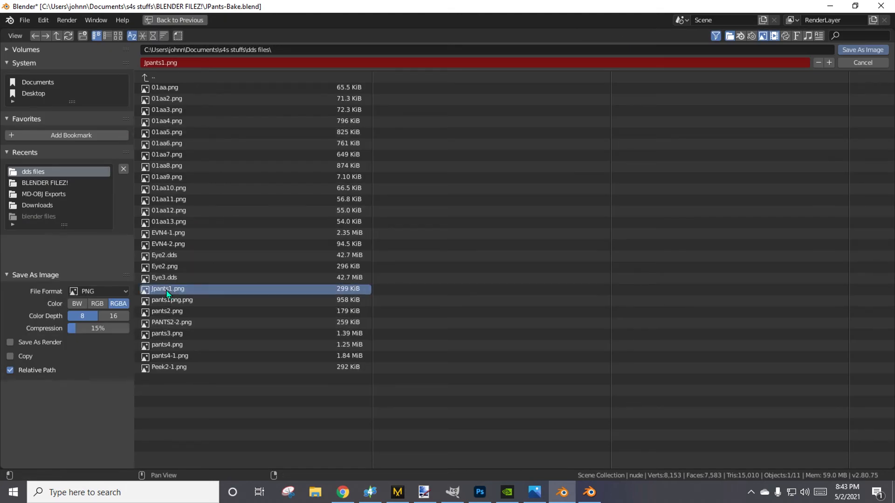
Switch to Sims 4 Studio, add a fifth swatch, and import Jpants1 as its diffuse texture.
left_click(370, 492)
left_click(861, 73)
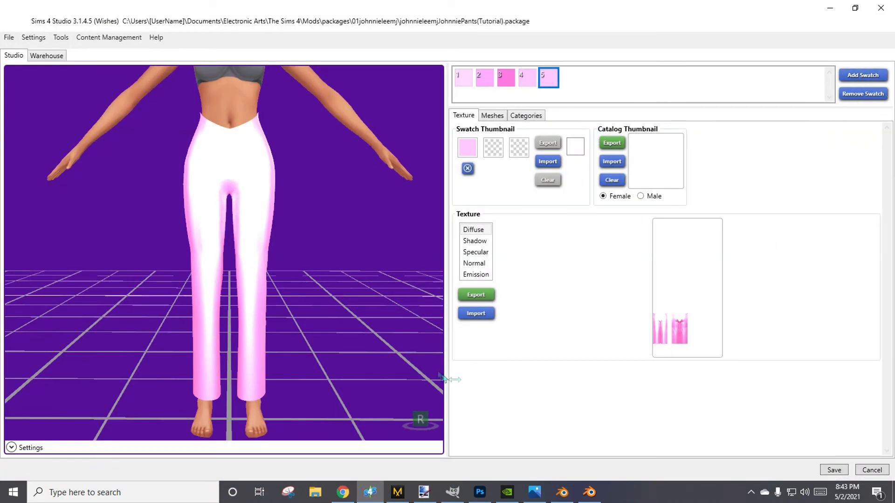
left_click(472, 316)
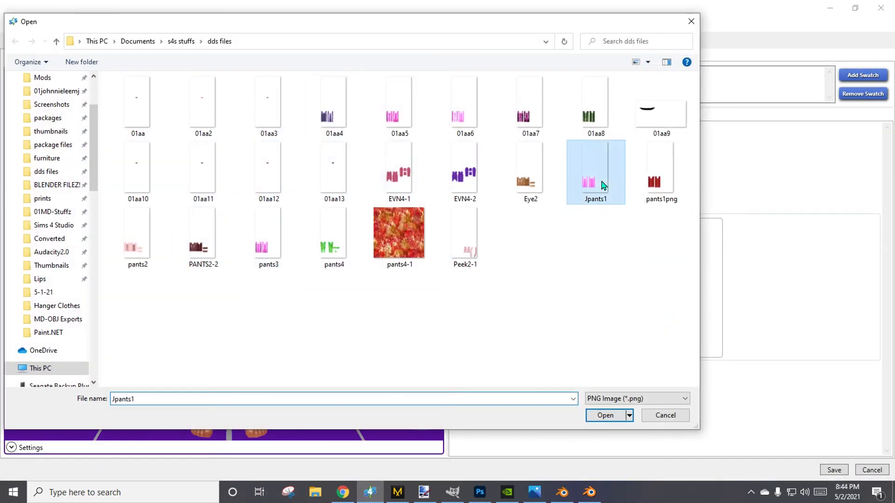
double_click(597, 181)
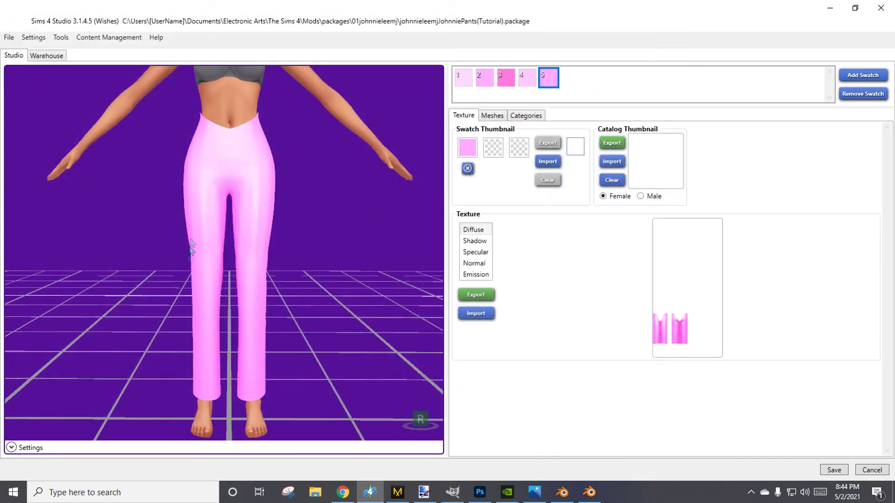
Compare the fourth and fifth swatches on the model and set the fifth swatch's thumbnail colour to #E8A1E8.
left_click_drag(224, 254, 346, 266)
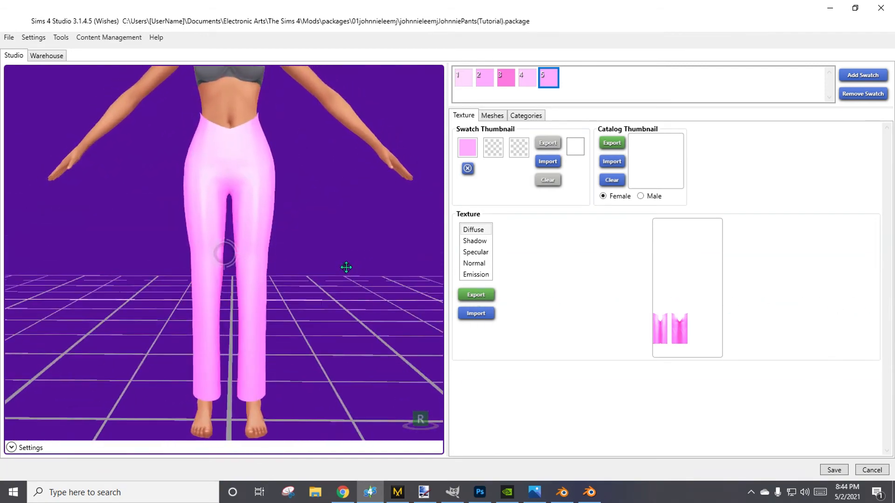
left_click(524, 82)
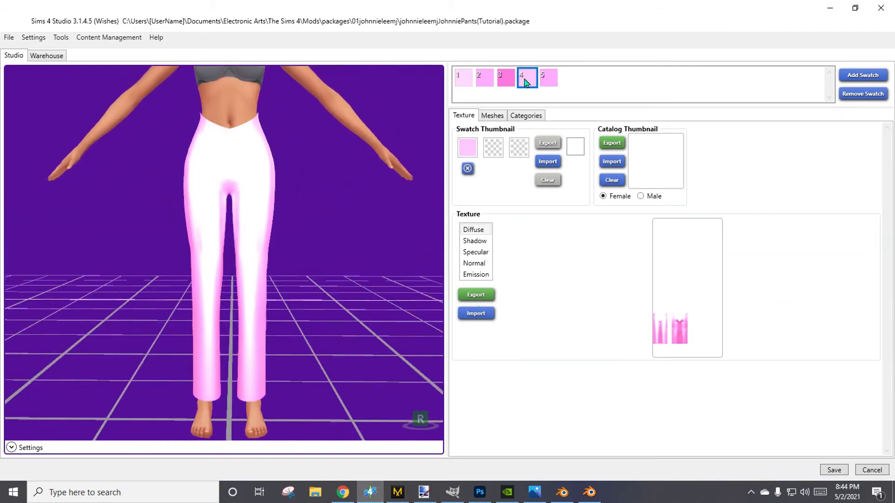
left_click(549, 80)
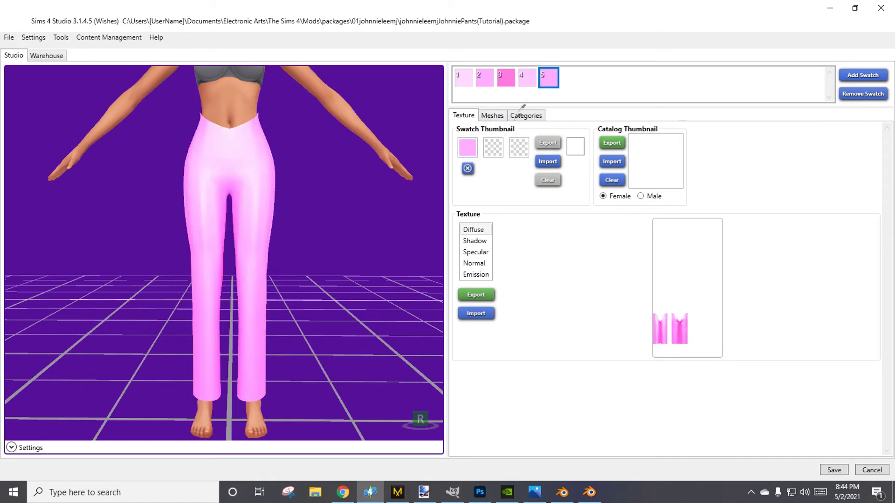
left_click(473, 152)
left_click(503, 174)
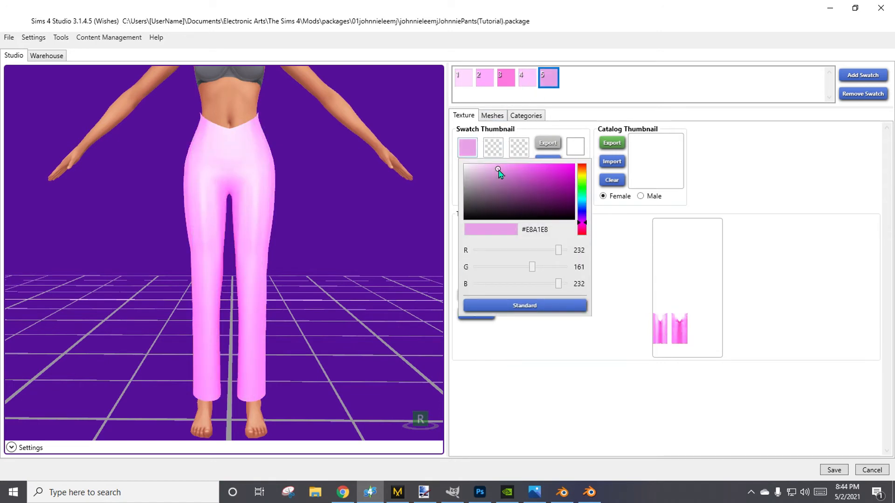
left_click(623, 89)
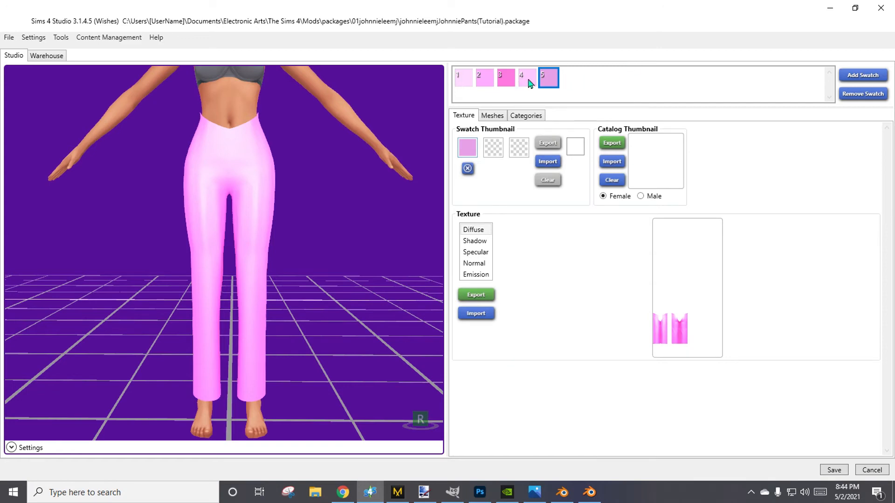
Examine how the pants look in each of the five swatches, ending on the fifth swatch from a slightly different angle.
left_click(528, 83)
left_click(506, 82)
left_click(488, 82)
left_click(472, 82)
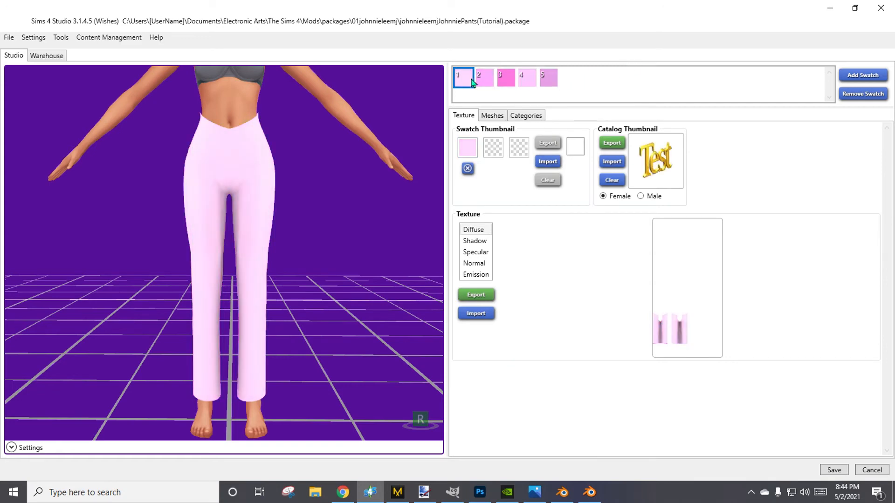
left_click(485, 82)
left_click(506, 82)
left_click(527, 82)
left_click(549, 82)
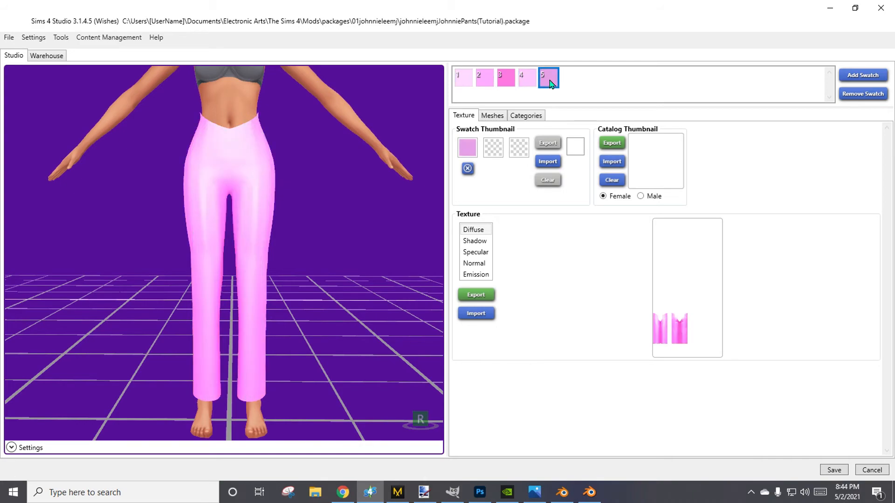
right_click_drag(315, 295, 723, 186)
middle_click_drag(236, 209, 199, 240)
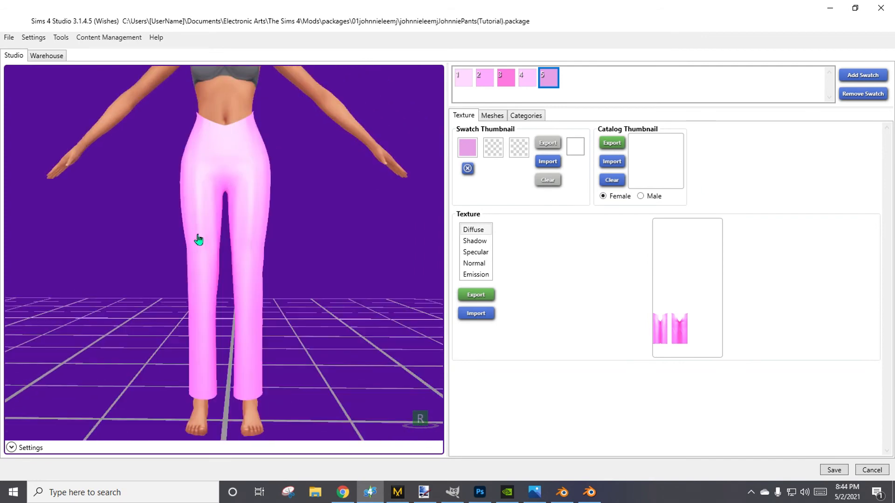
Minimize Sims 4 Studio and the Blender 2.80 window, and close the Blender 2.79 window.
left_click(822, 7)
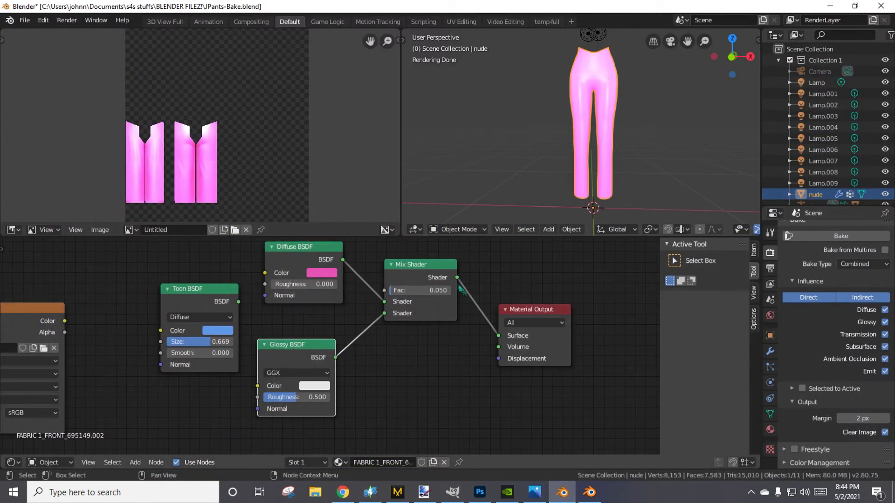
scroll(470, 363, "down", 1)
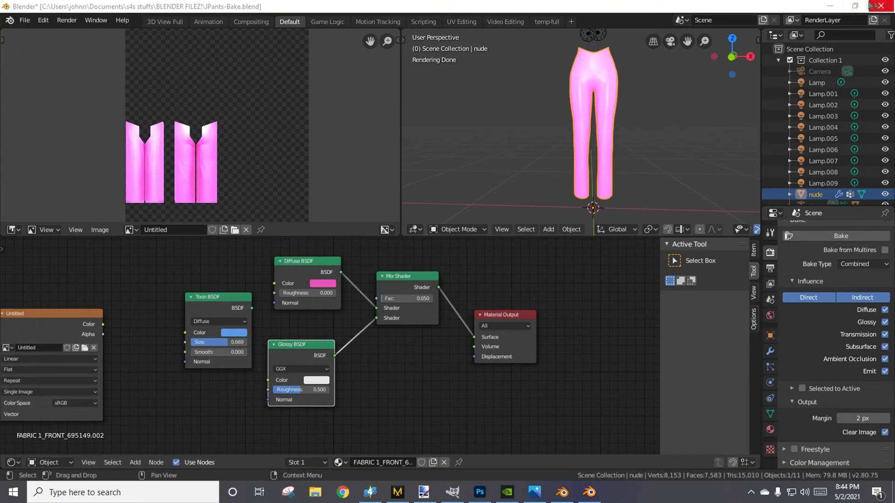
left_click(829, 7)
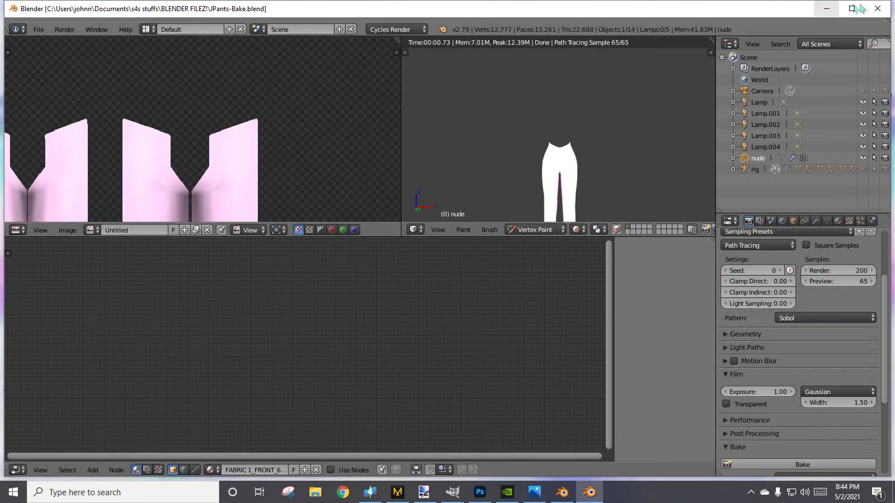
left_click(879, 8)
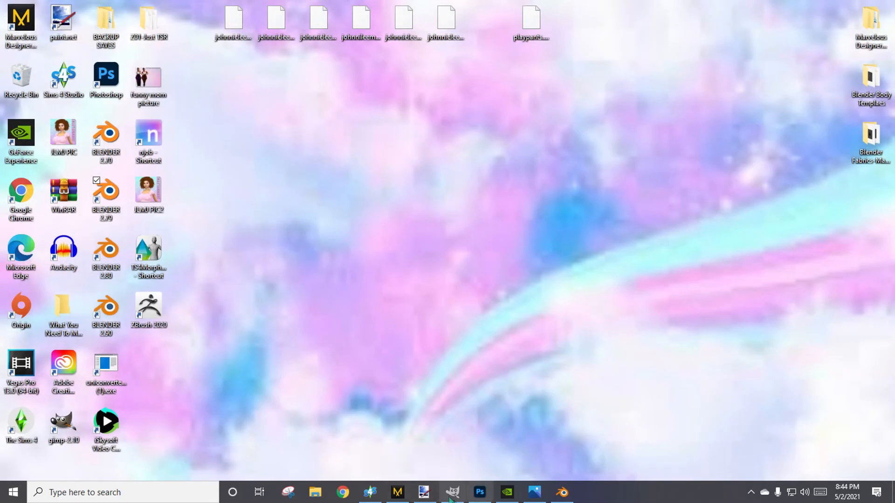
Switch to Chrome, search Google for blendermada, and open the site's material catalogue.
left_click(343, 493)
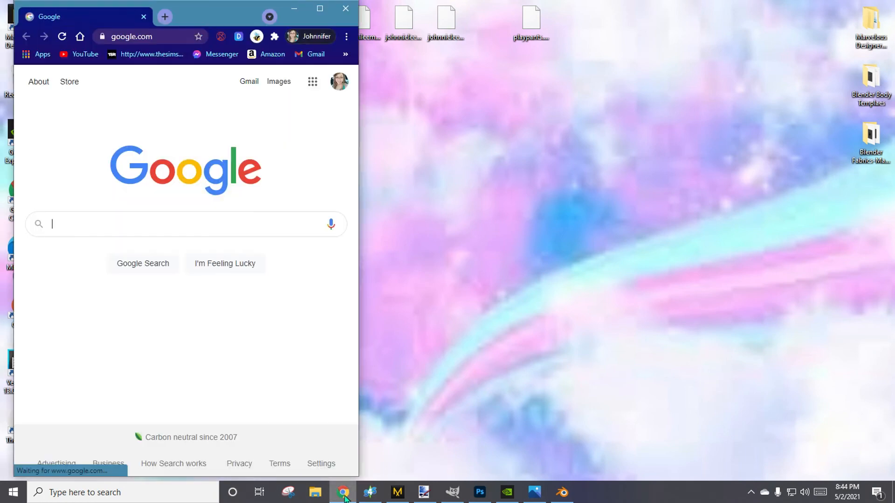
left_click(320, 9)
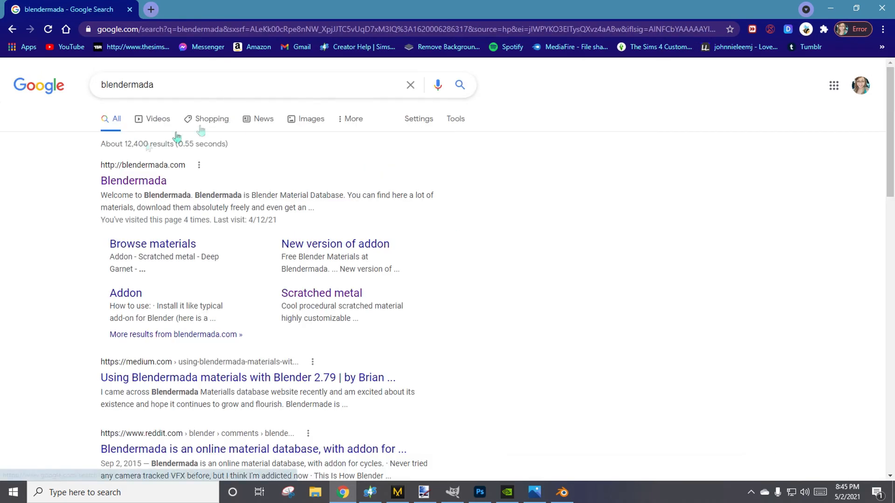
left_click(138, 183)
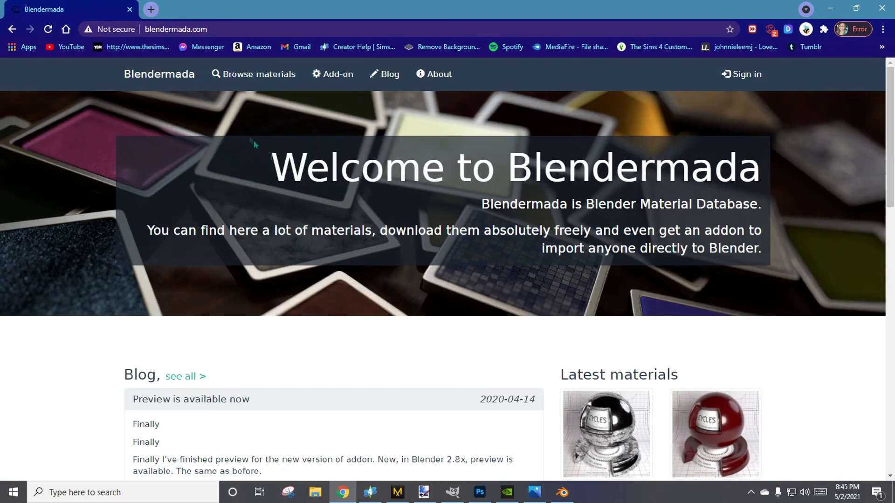
left_click(254, 74)
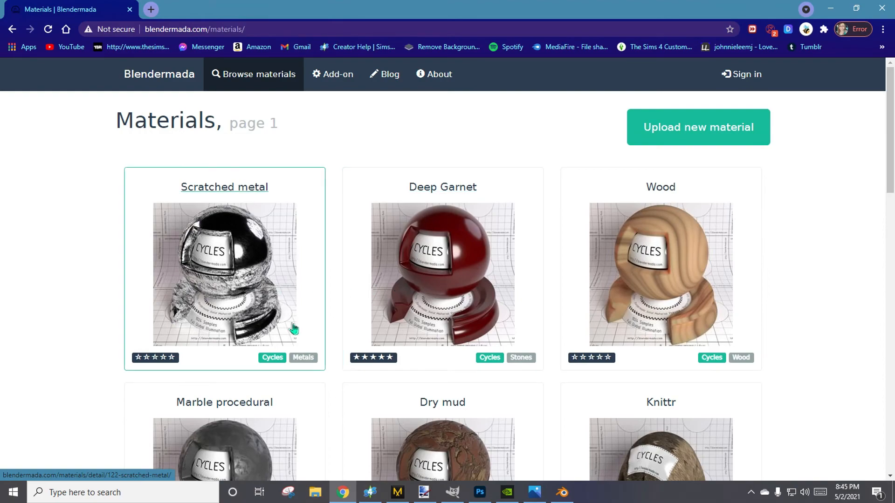
Browse pages 1, 2 and 11 of the Blendermada materials and open the Gold material's page.
scroll(294, 330, "down", 5)
scroll(186, 312, "down", 5)
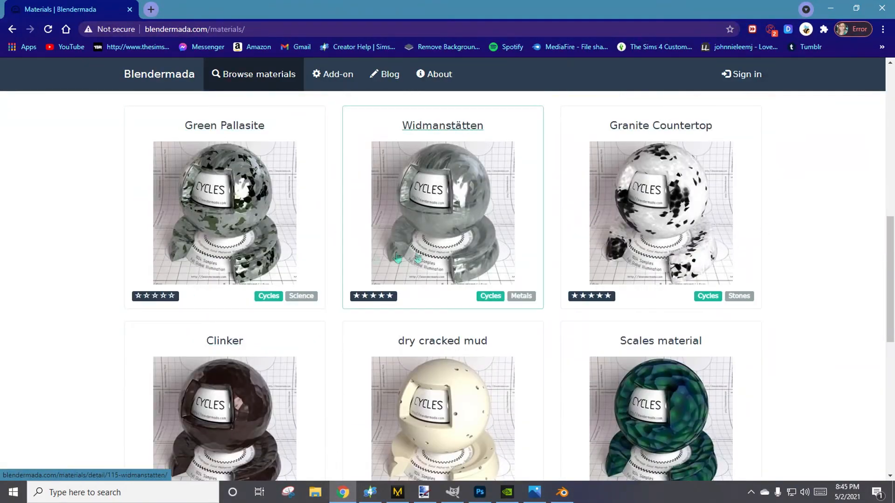
scroll(195, 289, "down", 5)
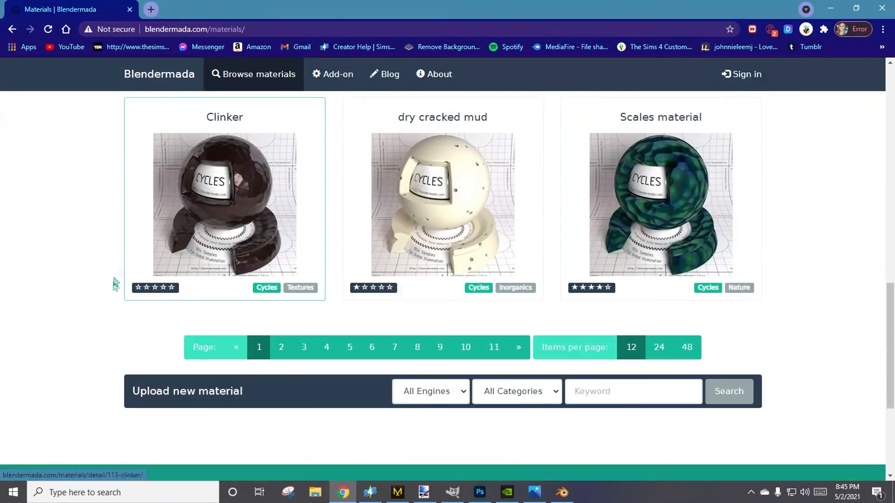
left_click(281, 347)
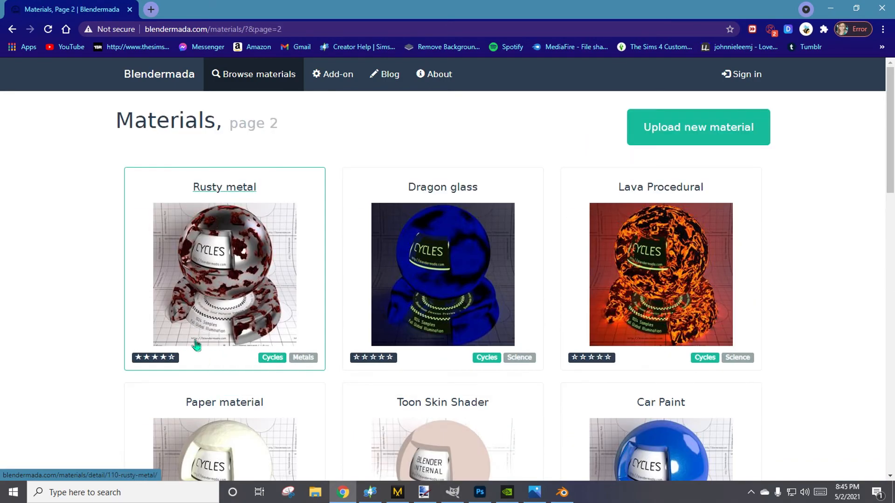
scroll(196, 343, "down", 5)
scroll(196, 347, "down", 10)
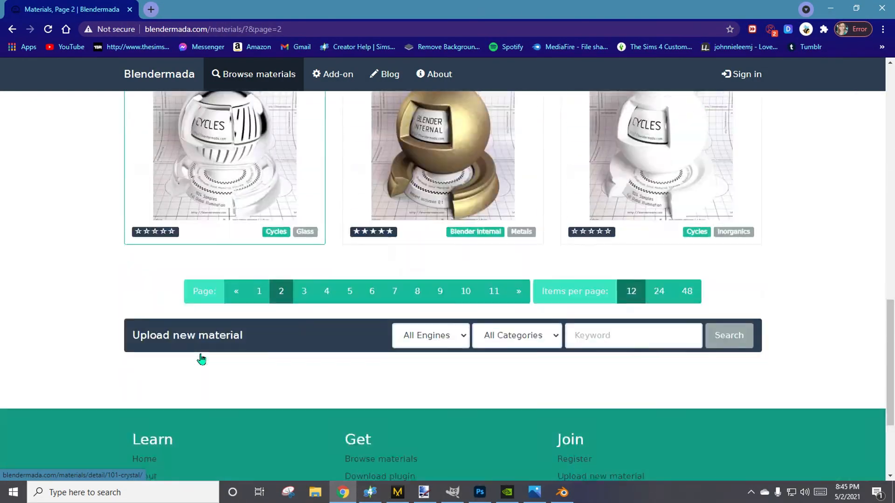
left_click(494, 291)
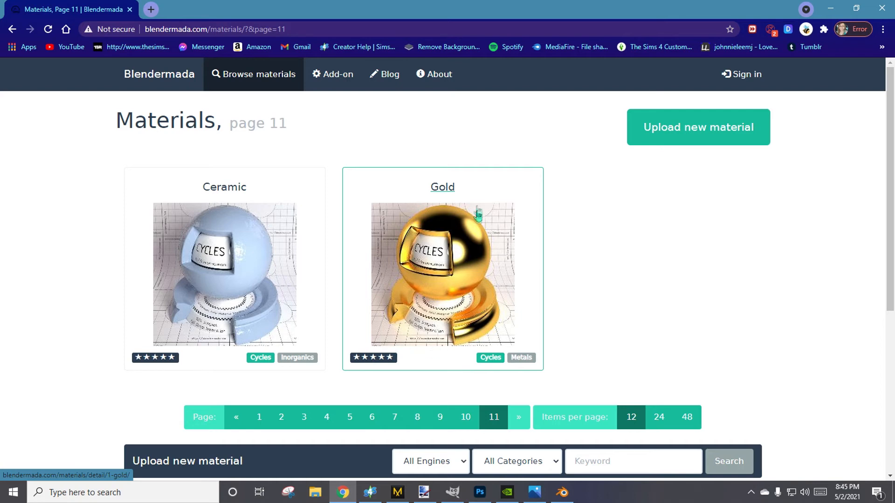
left_click(447, 189)
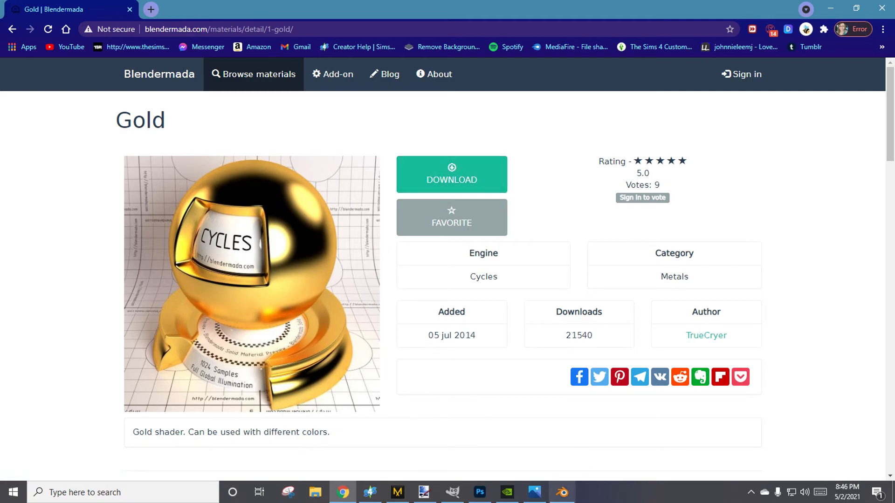
Switch to Blender and open the Append file browser at the Blender Fabrics-Materials folder on the desktop.
left_click(562, 492)
left_click(23, 21)
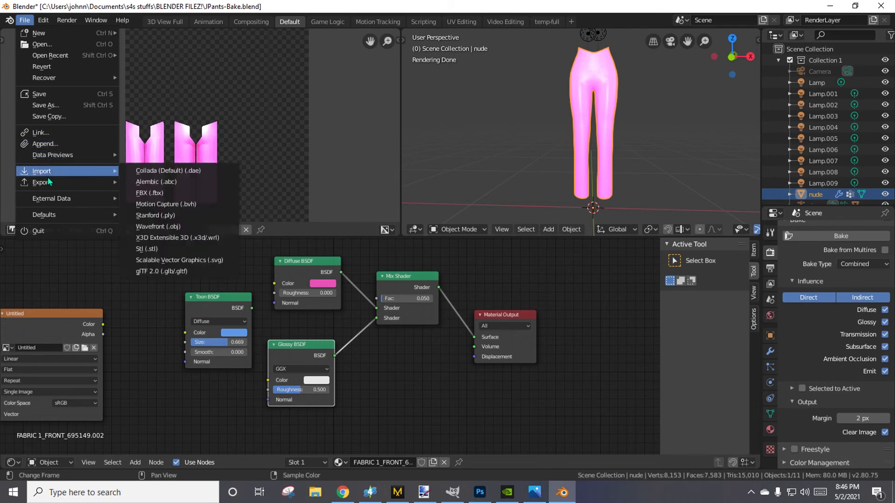
left_click(48, 144)
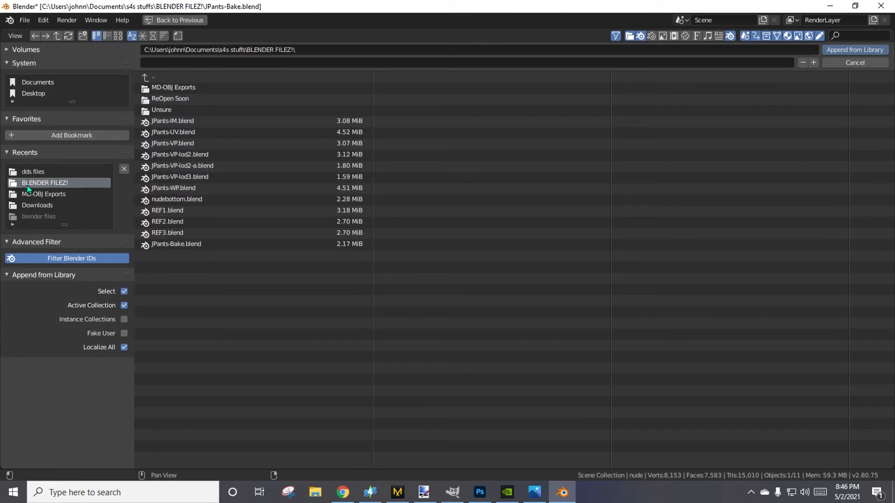
left_click(47, 94)
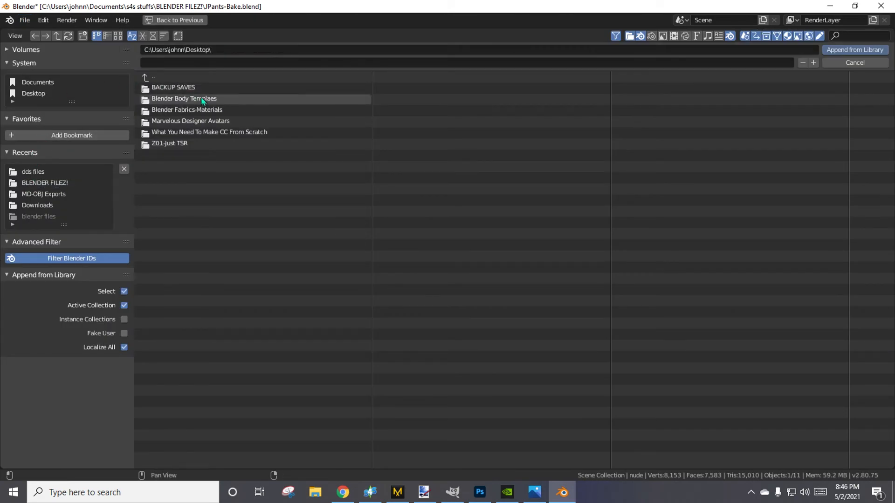
left_click(202, 110)
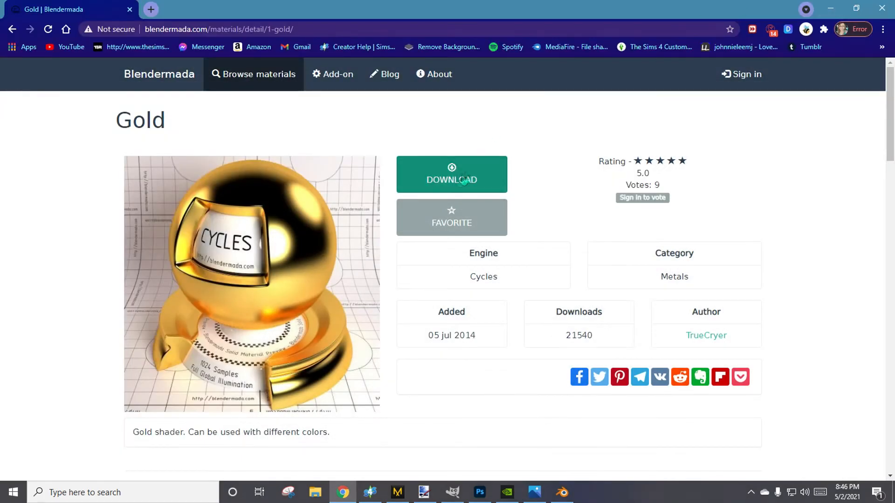
Switch to Chrome and download the Gold material from Blendermada.
left_click(464, 181)
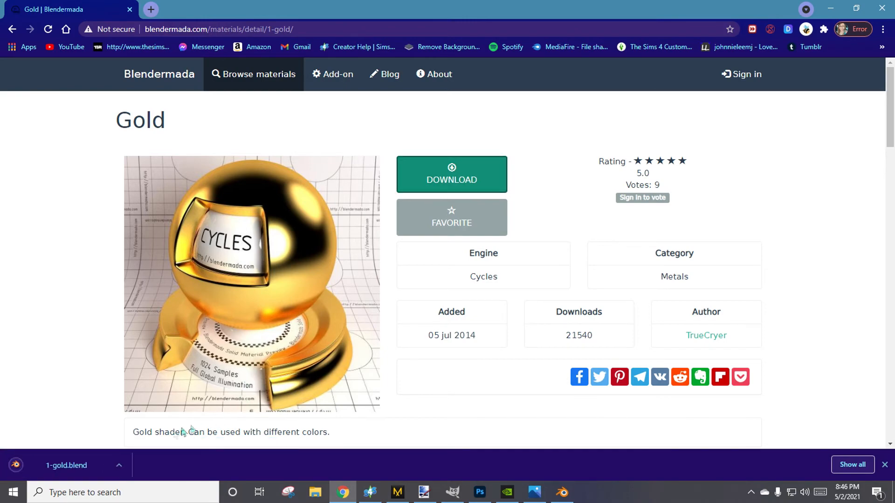
left_click(557, 491)
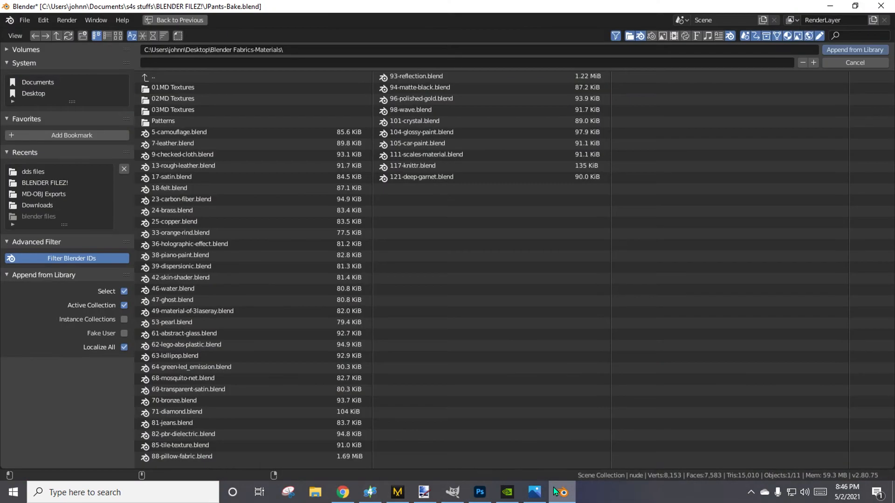
left_click(555, 492)
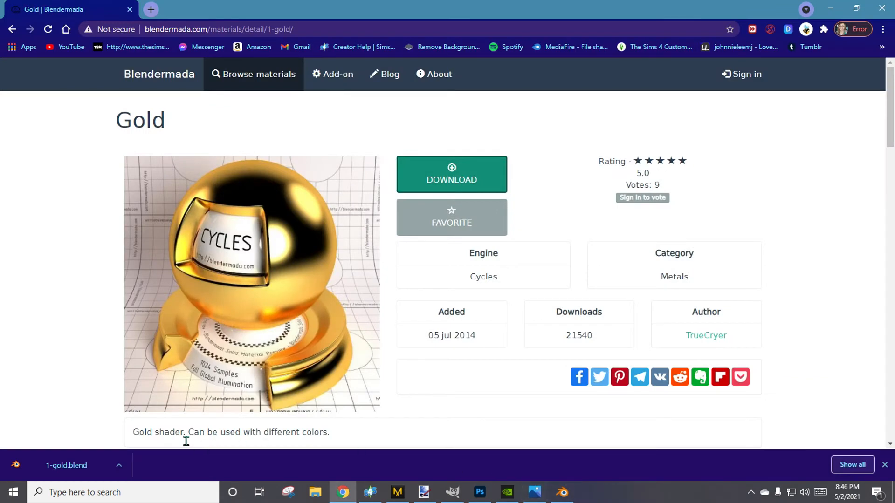
Show the downloaded 1-gold file in its folder and move it from Downloads to the desktop's Blender Fabrics-Materials folder.
left_click(119, 465)
left_click(127, 427)
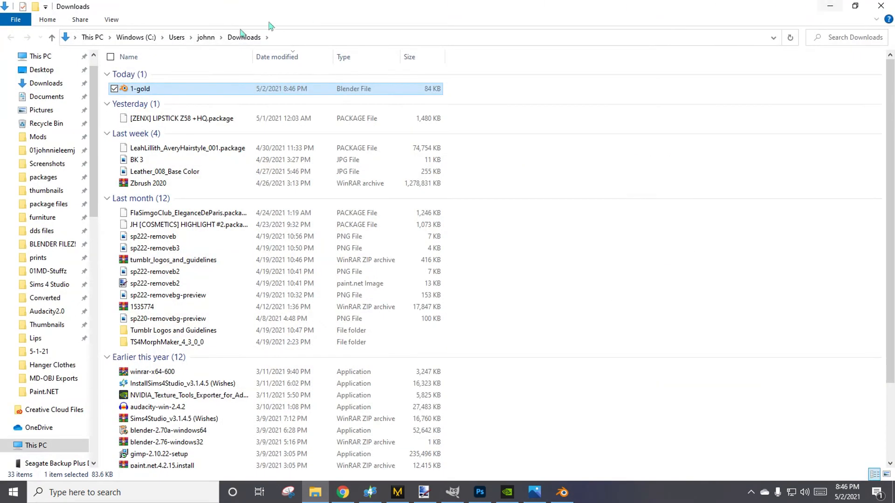
right_click(134, 88)
left_click(164, 254)
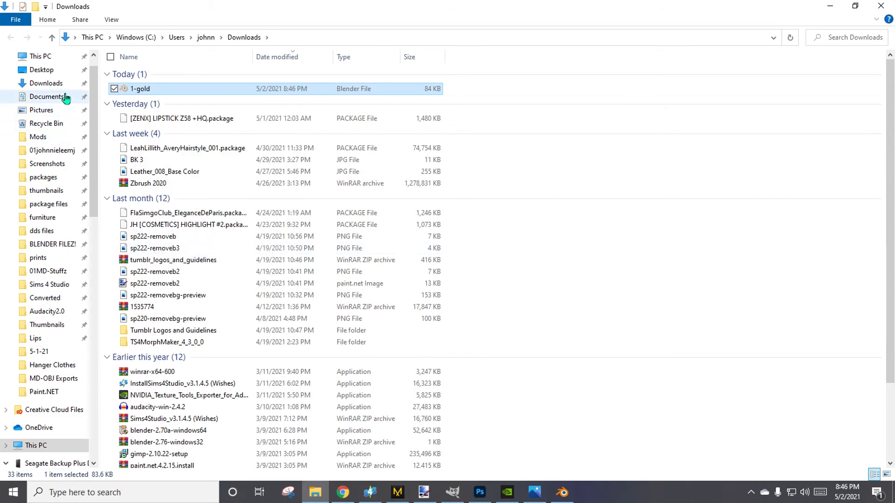
left_click(55, 71)
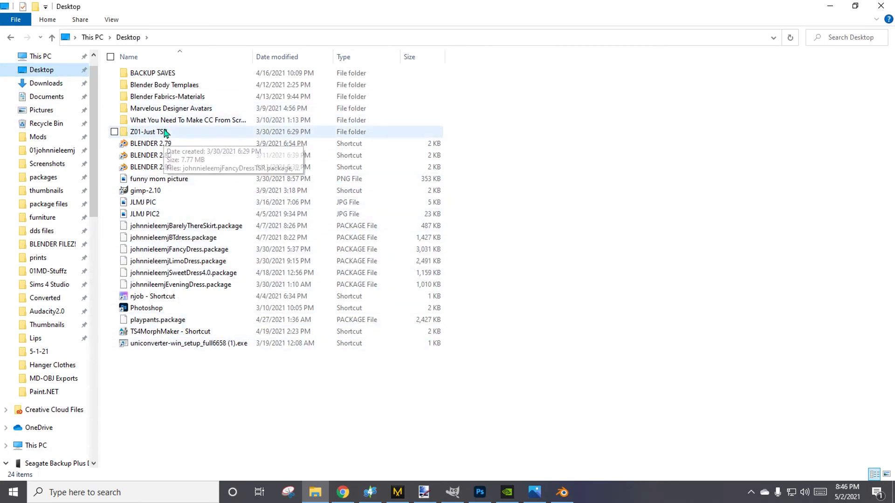
double_click(206, 97)
scroll(515, 429, "down", 3)
right_click(515, 429)
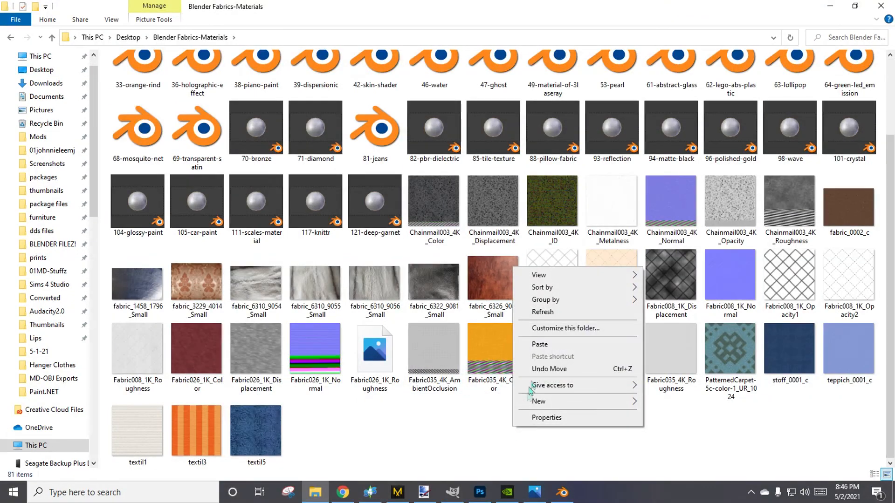
left_click(541, 345)
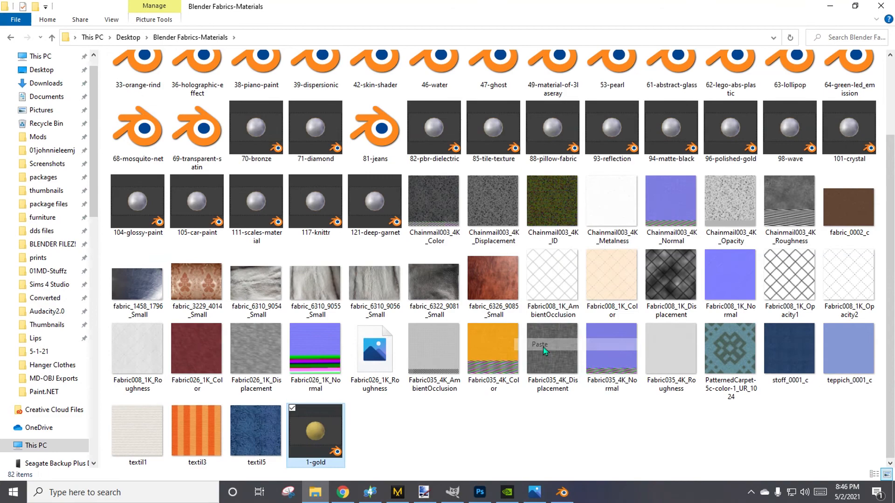
left_click(540, 422)
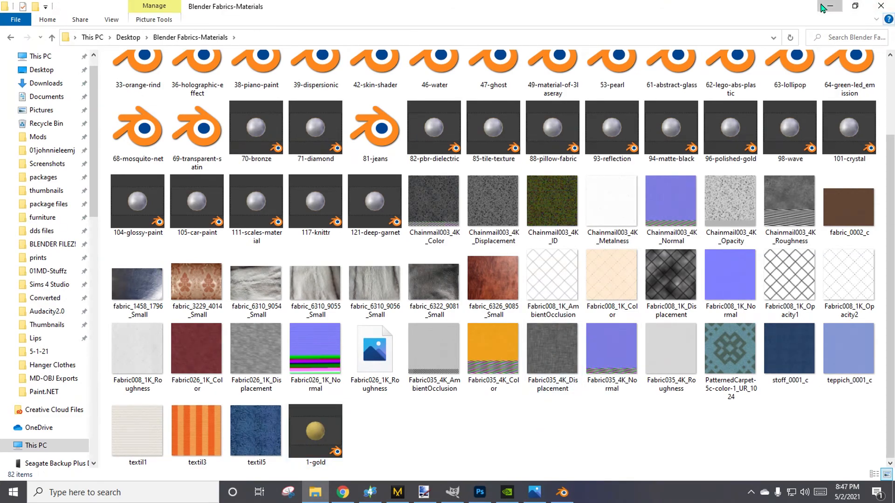
Switch from the file folder to Blender and cancel the open Append file browser.
left_click(830, 6)
left_click(834, 6)
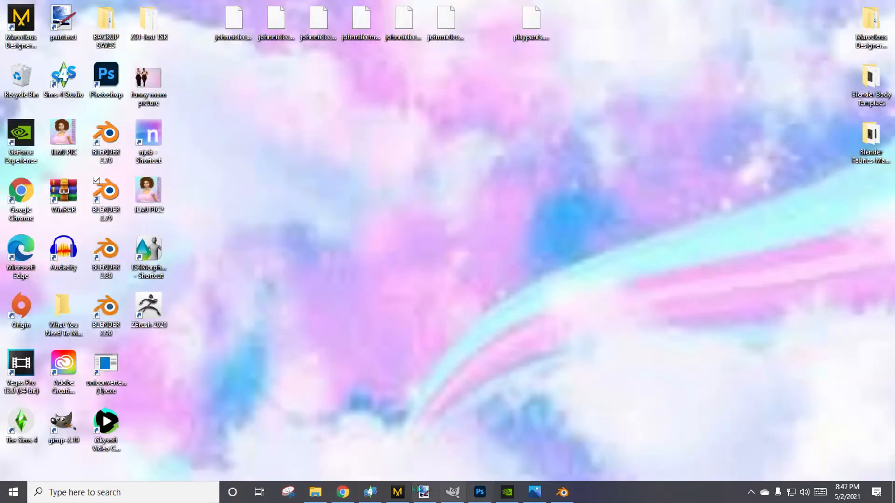
left_click(562, 492)
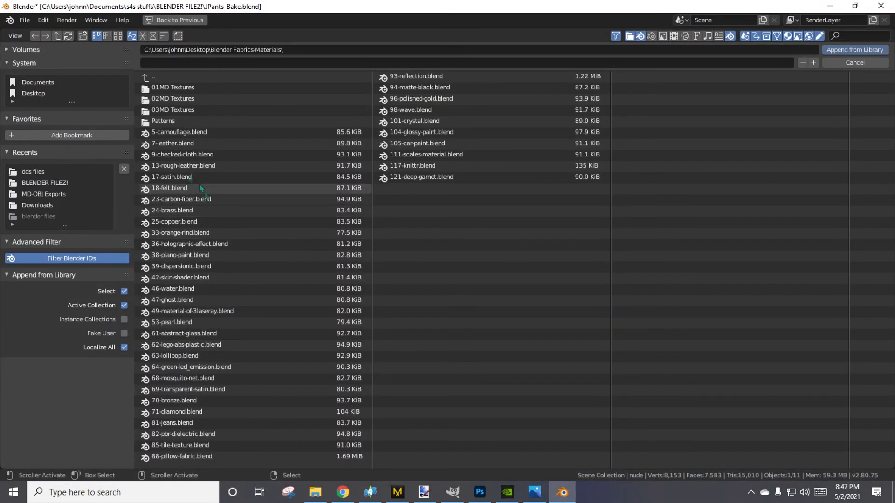
left_click(855, 63)
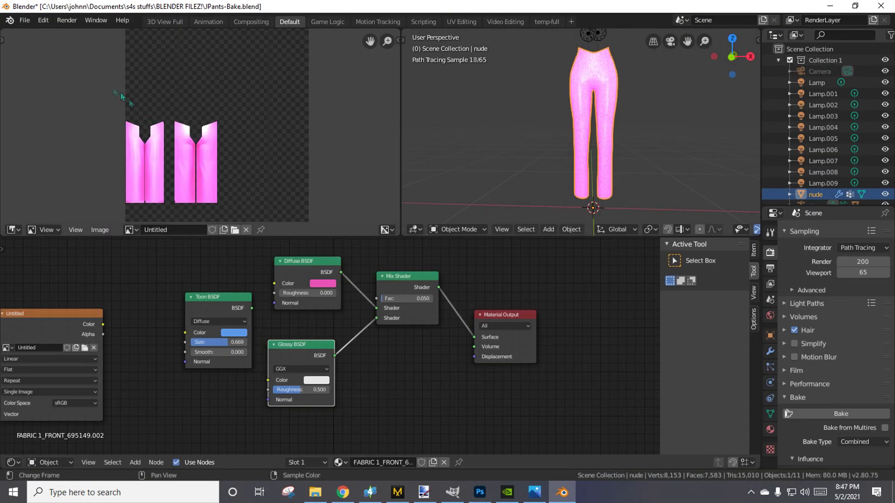
Append the BMD_Gold_0001 material from 1-gold.blend in the desktop's Blender Fabrics-Materials folder.
left_click(25, 20)
mouse_move(46, 172)
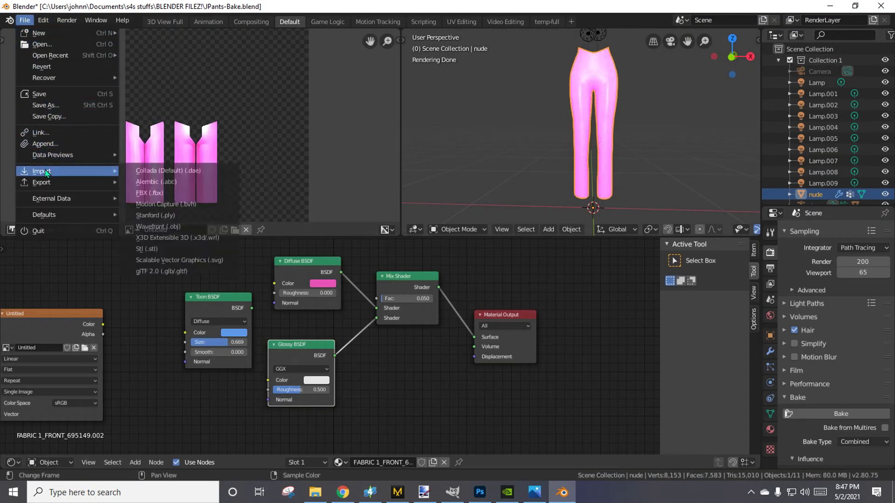
left_click(46, 143)
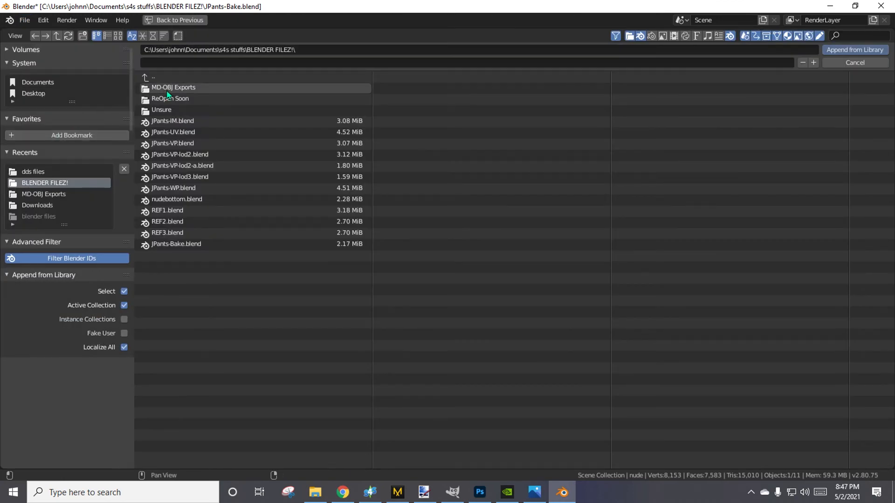
left_click(49, 93)
left_click(176, 112)
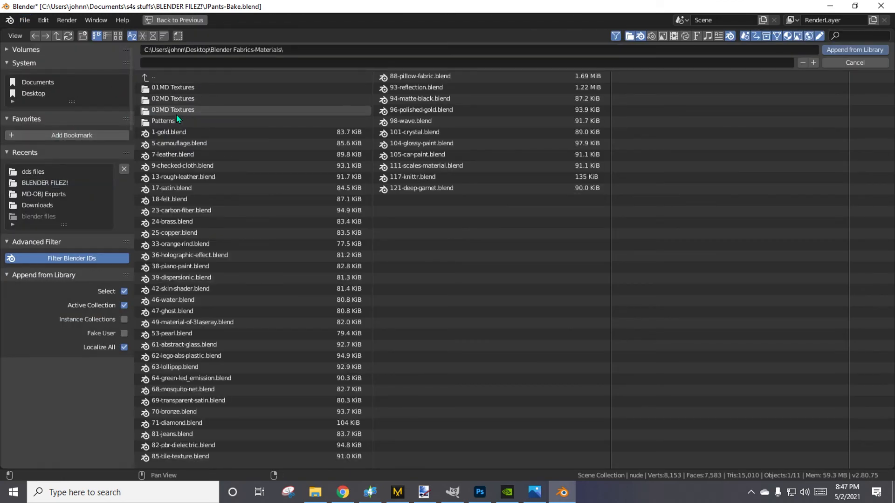
double_click(169, 133)
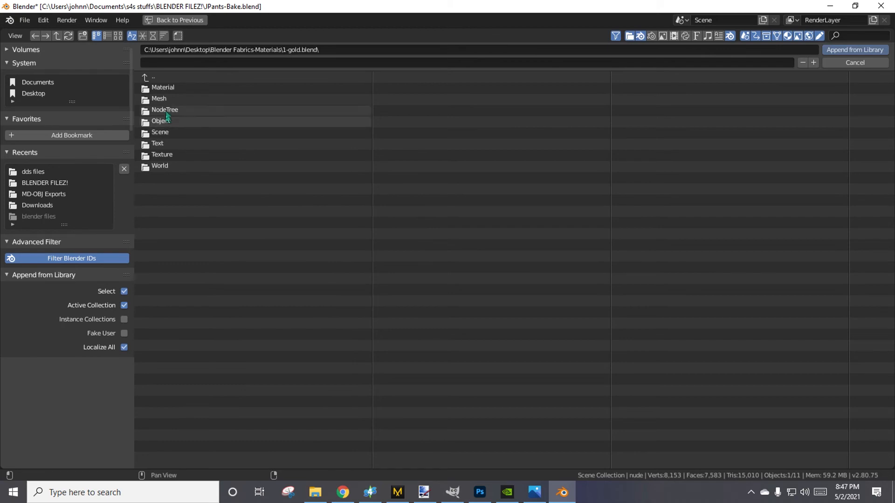
double_click(169, 87)
double_click(193, 89)
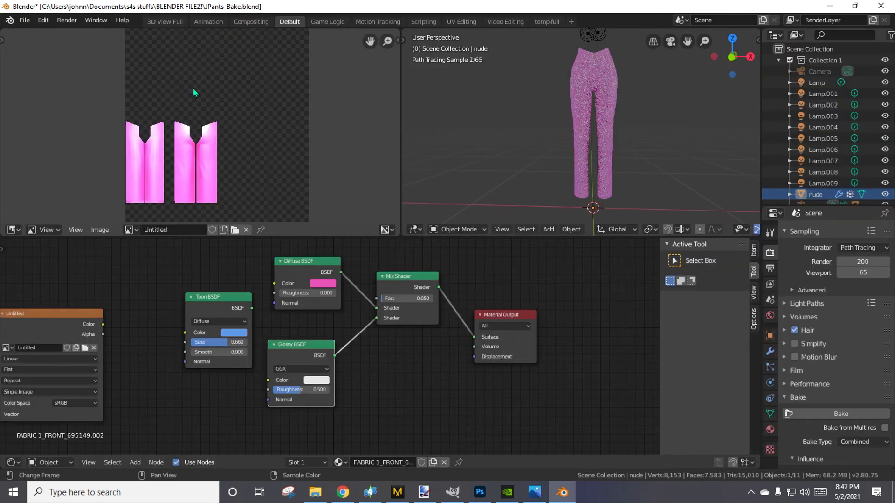
Append the gold shader's node group from the NodeTree category of 1-gold.blend.
left_click(25, 20)
left_click(46, 144)
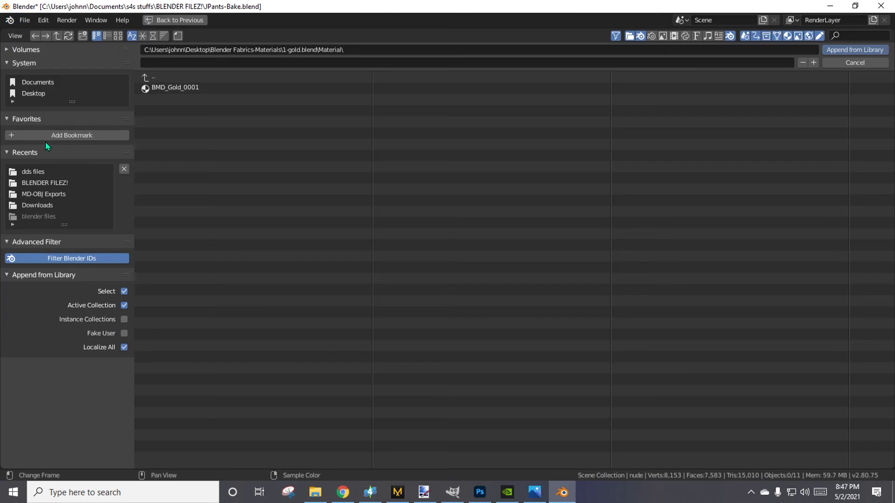
double_click(152, 77)
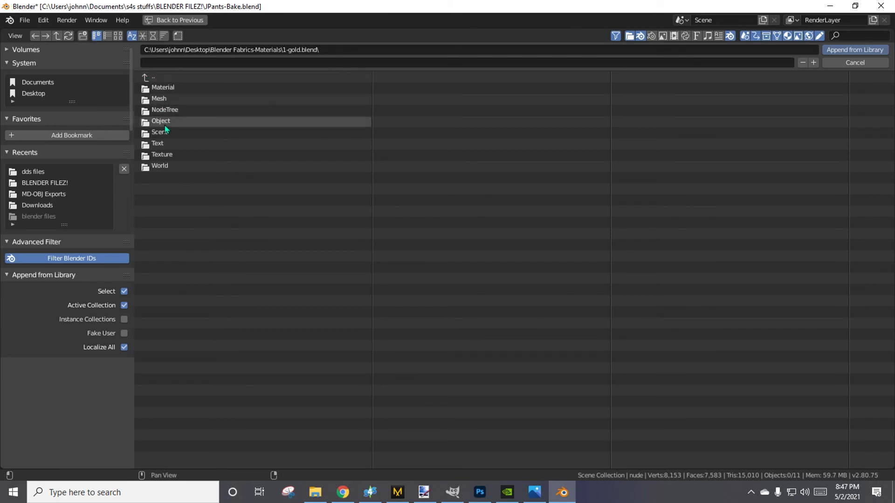
double_click(193, 110)
double_click(191, 88)
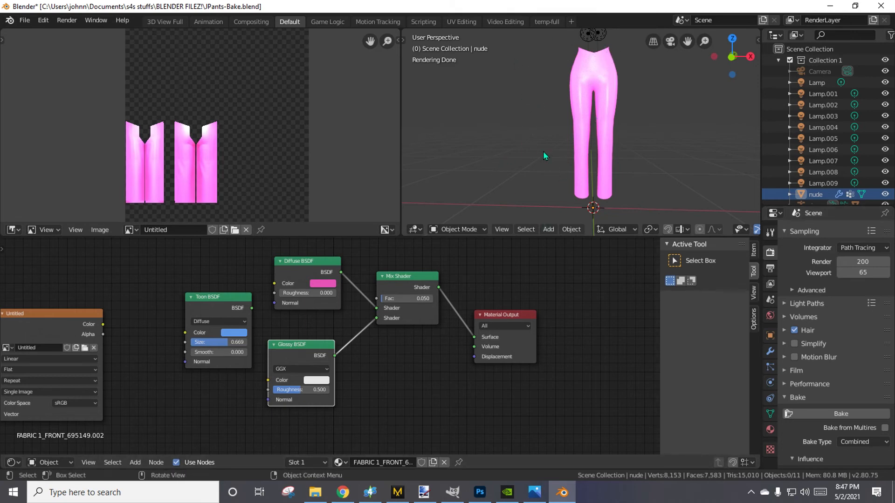
Assign the BMD_Gold_0001 material to the pants and select the nude object in the outliner.
left_click(770, 430)
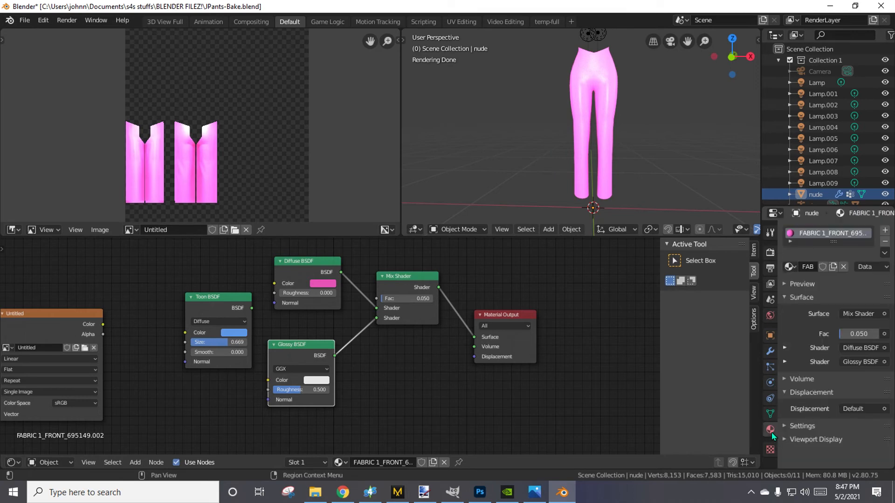
left_click(794, 266)
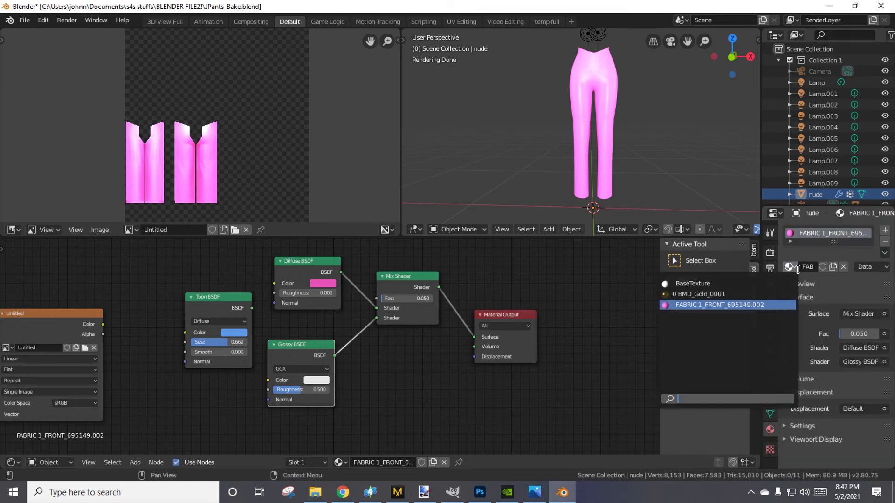
left_click(722, 296)
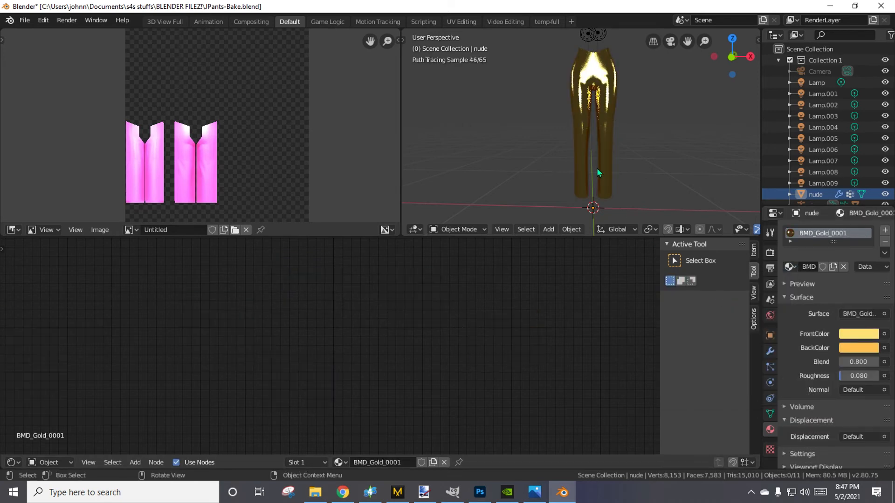
scroll(589, 213, "up", 2)
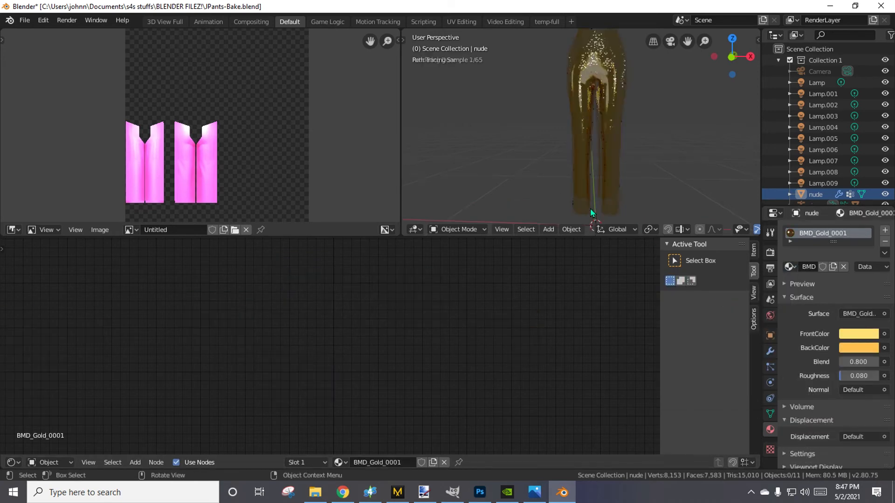
scroll(625, 157, "down", 2)
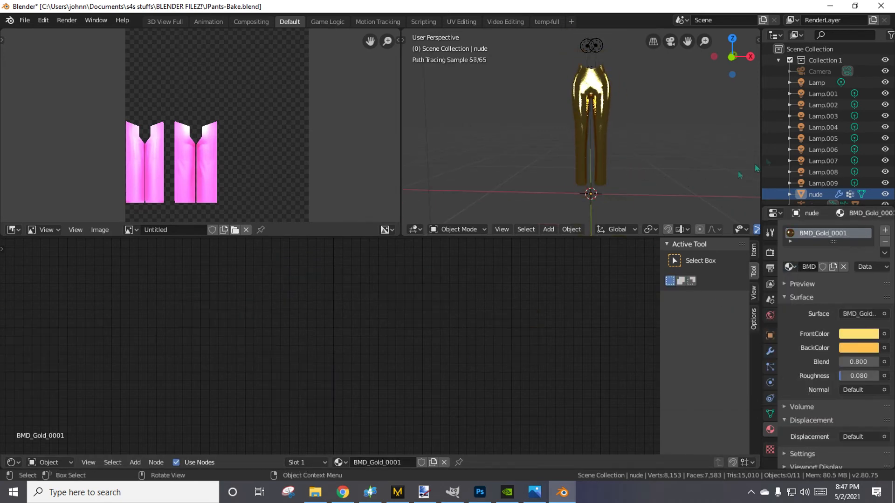
left_click(802, 195)
Bring the gold material's nodes into view and set the Material Output node's target to Cycles.
scroll(419, 381, "down", 5)
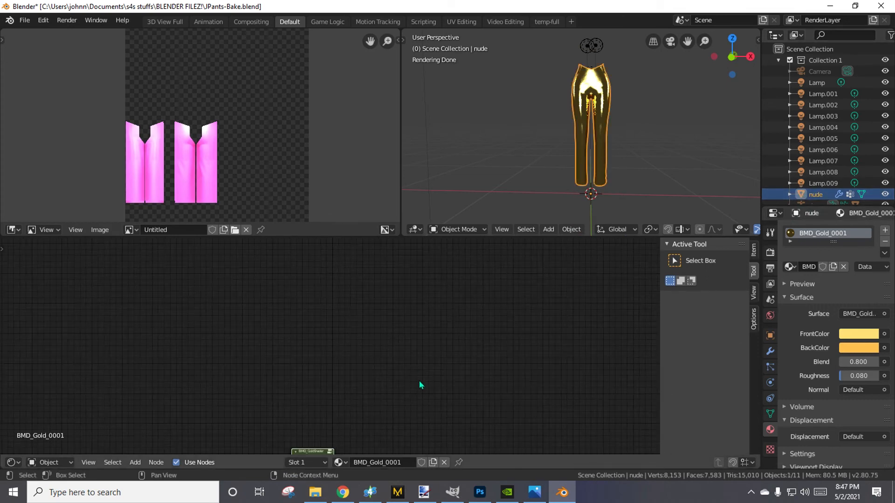
scroll(410, 413, "down", 9)
mouse_move(385, 401)
middle_mouse_down()
mouse_move(424, 288)
mouse_move(387, 392)
middle_mouse_up()
scroll(408, 325, "up", 3)
middle_click_drag(406, 294, 376, 388)
scroll(397, 394, "up", 11)
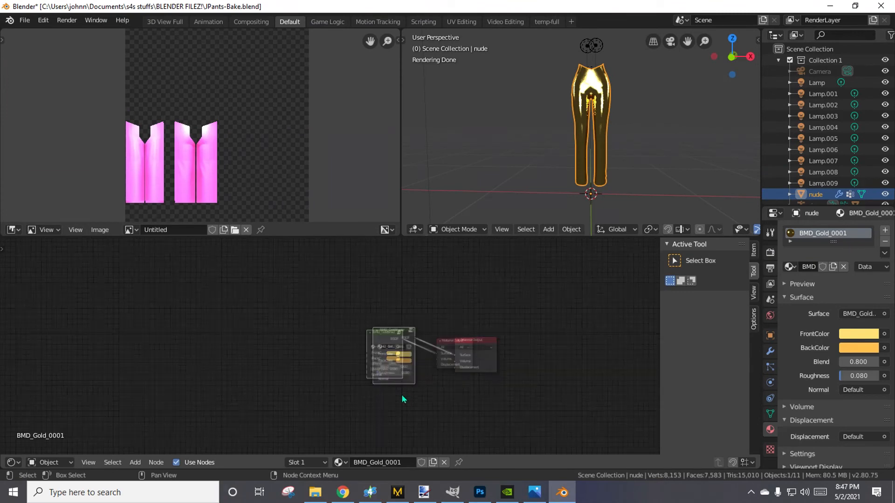
middle_click_drag(481, 383, 429, 373)
scroll(442, 377, "up", 4)
scroll(512, 349, "up", 3)
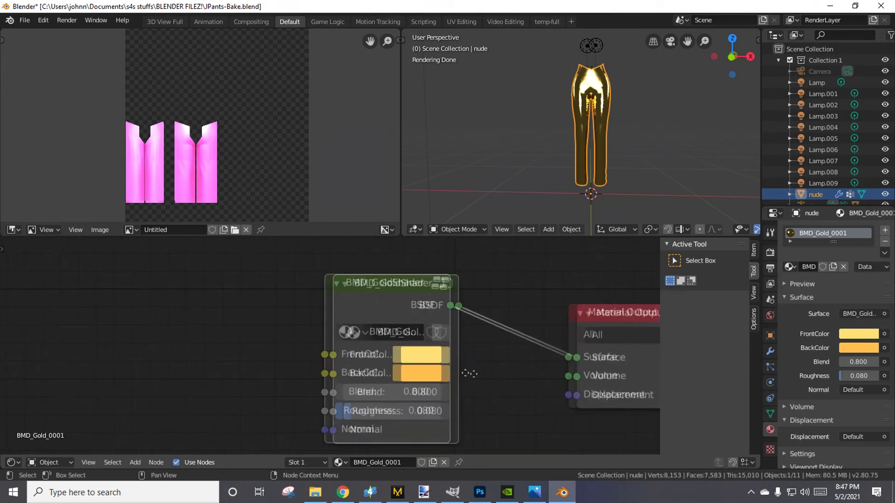
left_click(554, 334)
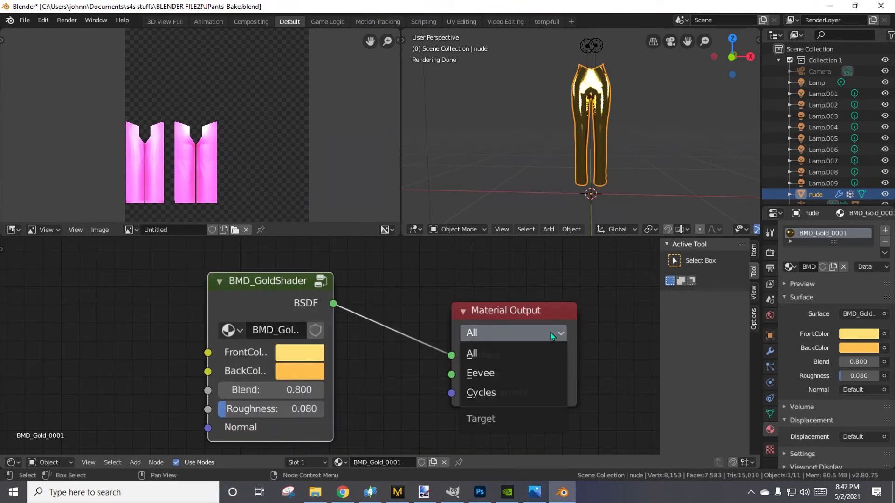
left_click(507, 395)
left_click(518, 334)
left_click(510, 354)
left_click(512, 335)
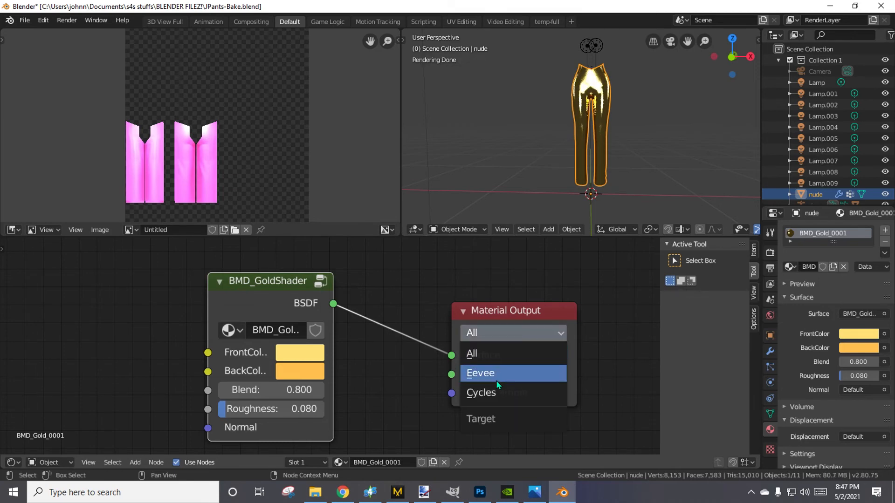
left_click(496, 377)
left_click(506, 335)
left_click(498, 394)
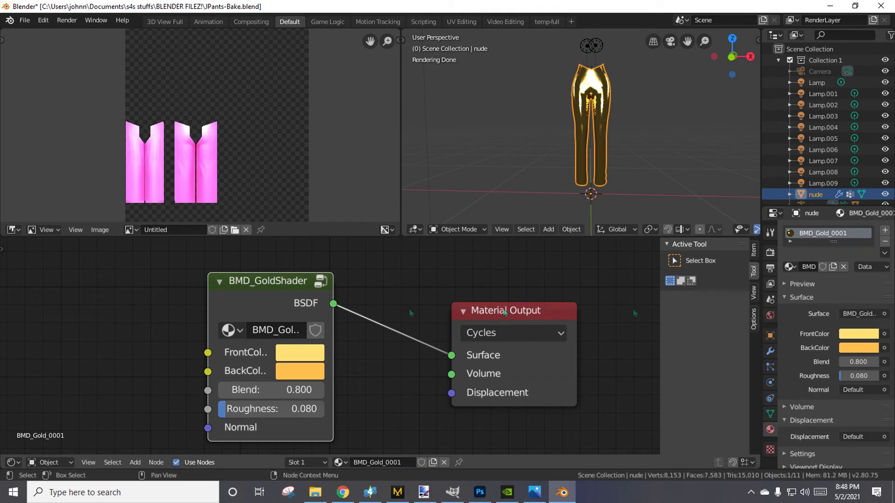
Try to bake the gold material onto the pants with the Combined bake type.
left_click(771, 254)
left_click(824, 410)
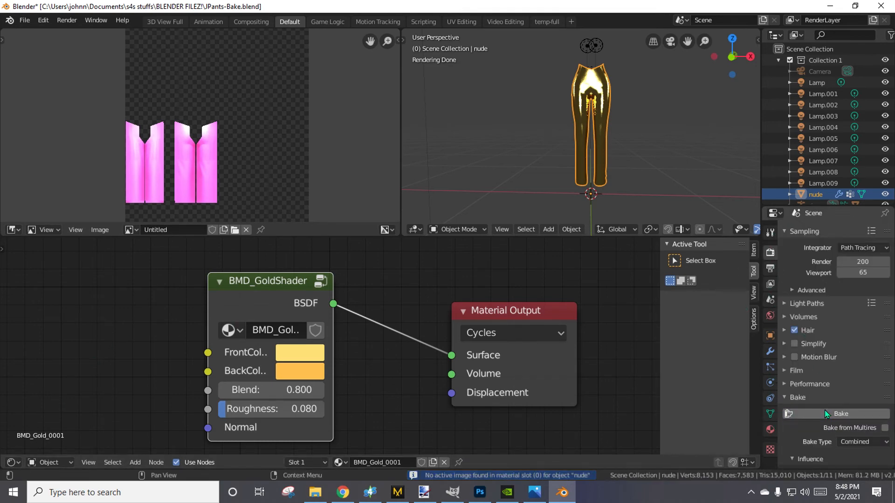
Add an Image Texture node beside the BMD_GoldShader node and load Jpants1.png from the dds files folder into it.
scroll(208, 380, "down", 1)
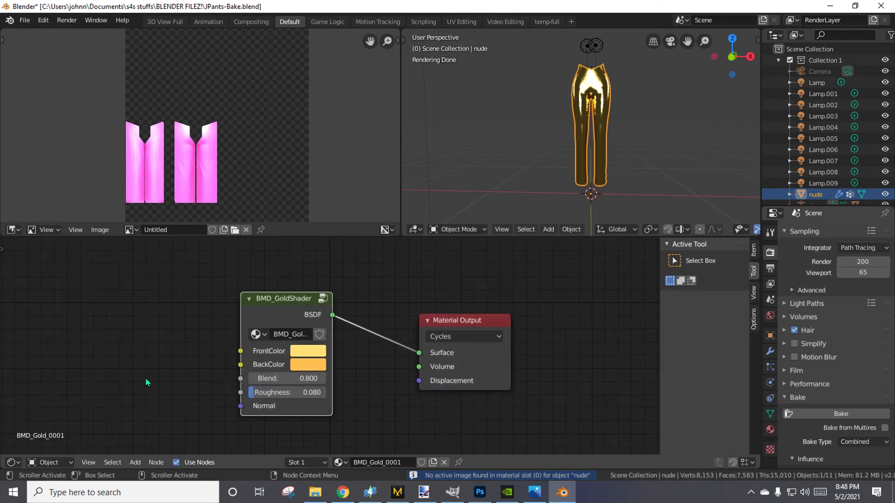
key("shift+a")
mouse_move(145, 380)
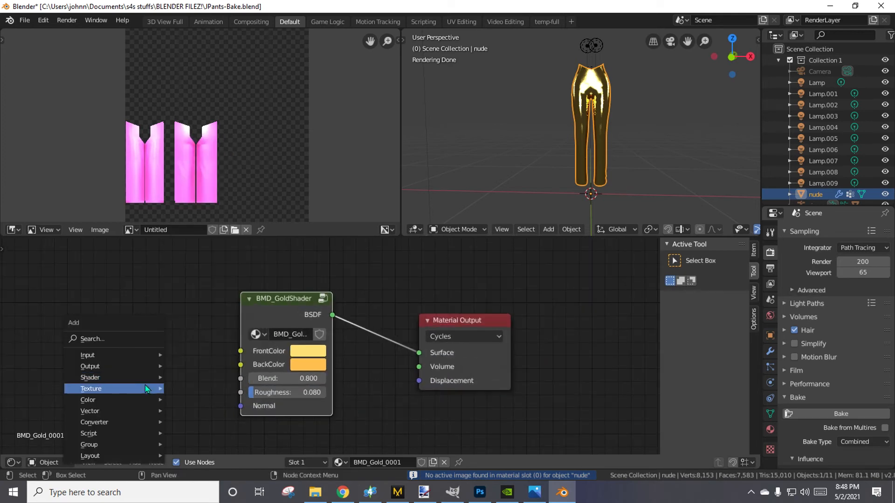
left_click(222, 306)
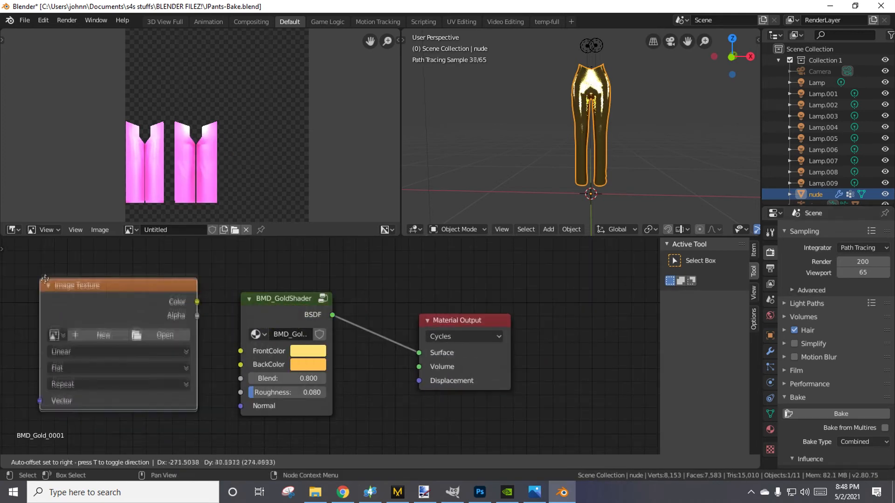
left_click(161, 331)
left_click(162, 326)
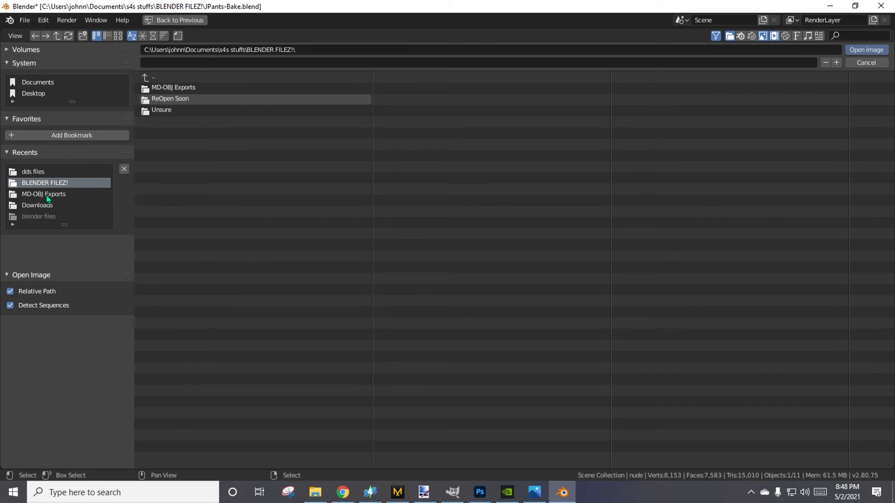
left_click(37, 172)
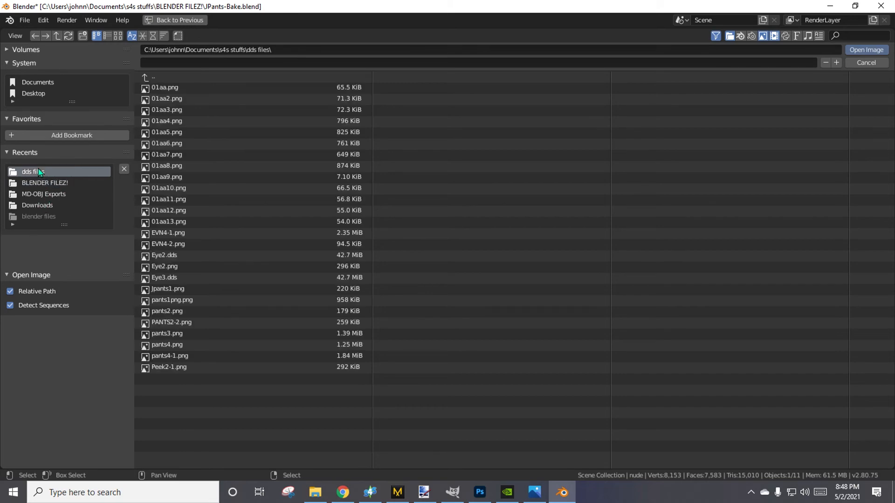
double_click(180, 294)
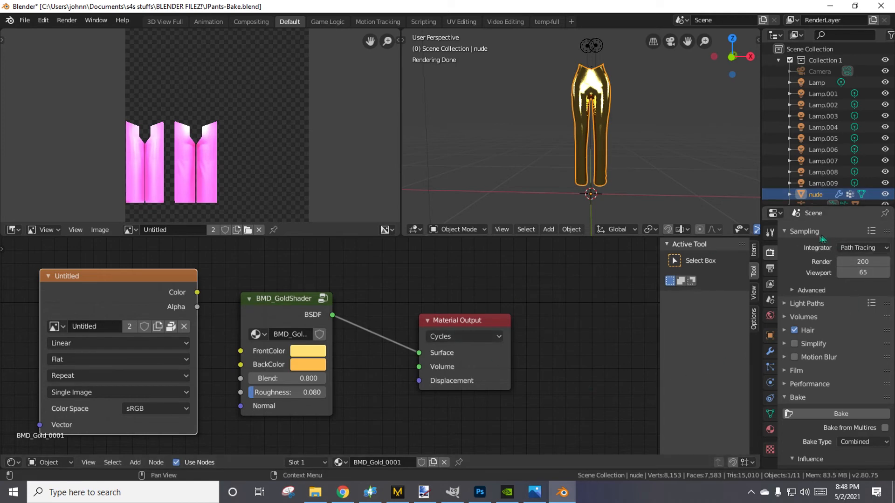
Bake the gold material to the pants image with the Combined bake type and inspect the baked texture up close.
left_click(840, 418)
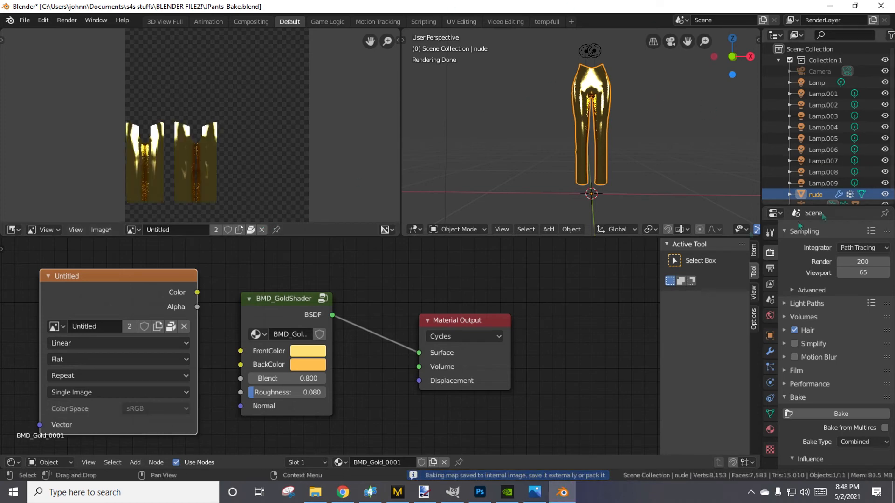
scroll(161, 212, "up", 4)
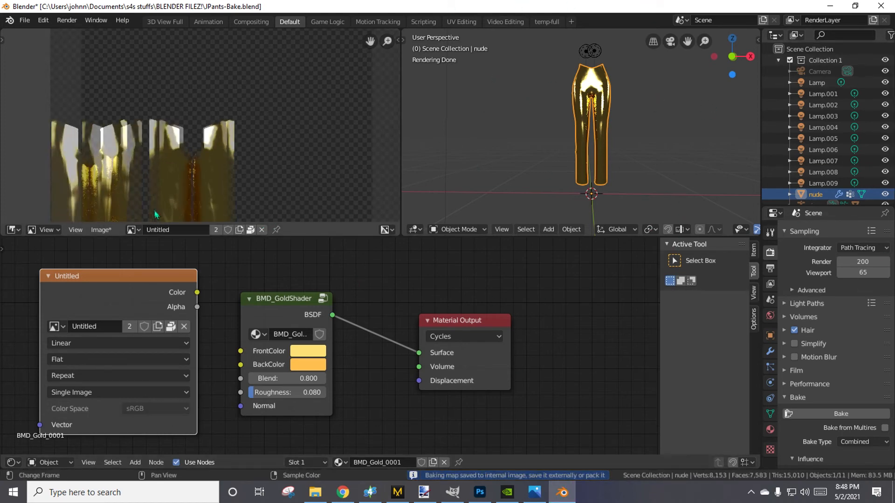
scroll(157, 215, "down", 4)
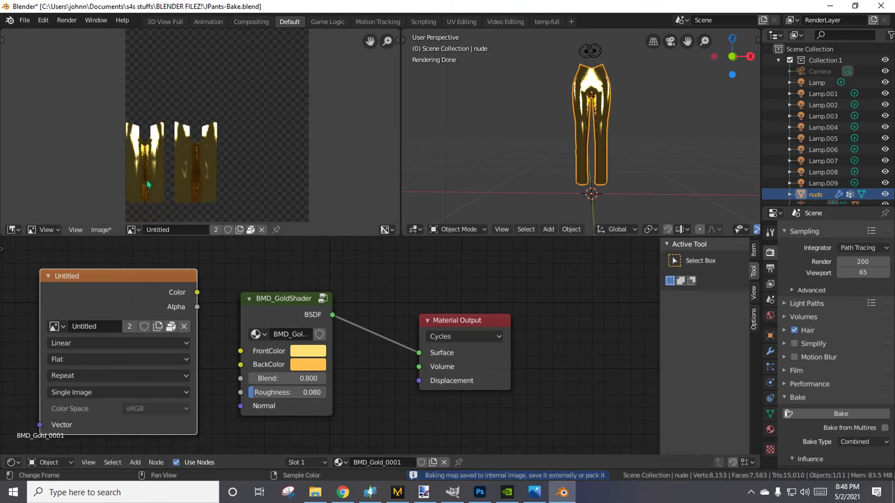
Save the baked gold texture over Jpants1.png in the dds files folder.
left_click(99, 230)
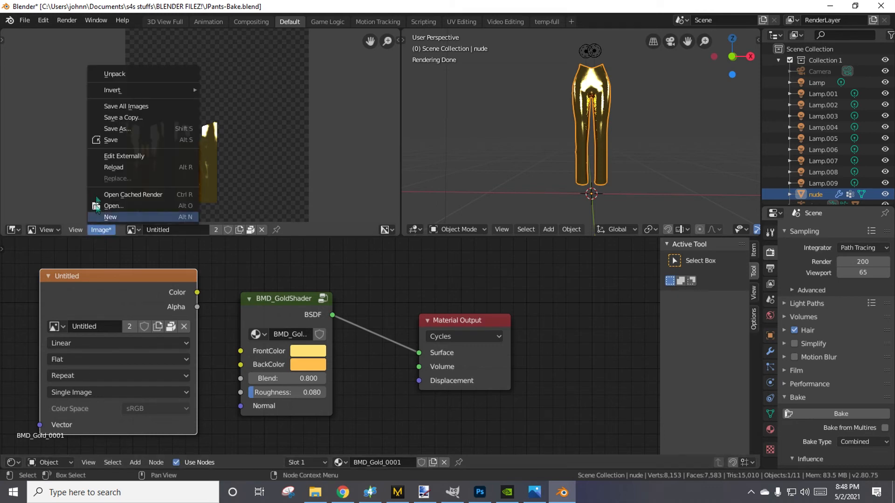
left_click(111, 130)
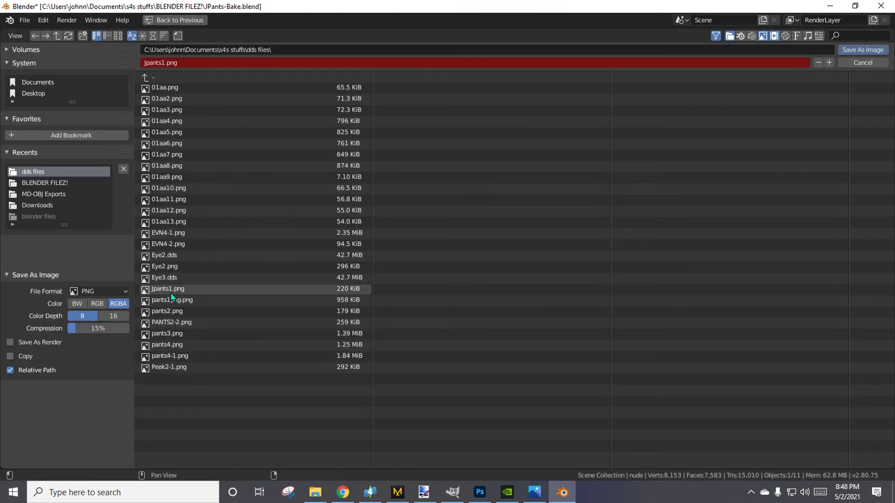
double_click(168, 289)
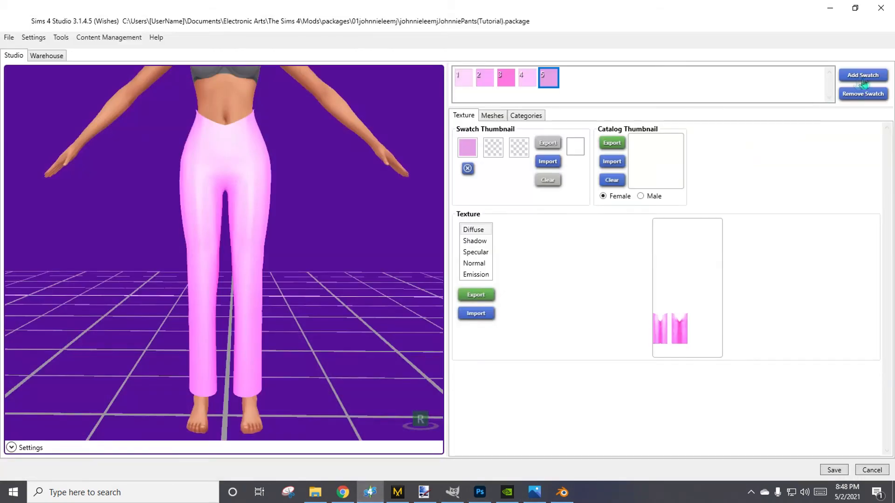
Add a sixth swatch, import the gold Jpants1 image as its diffuse texture, and inspect the pants from several angles.
left_click(863, 76)
left_click(476, 314)
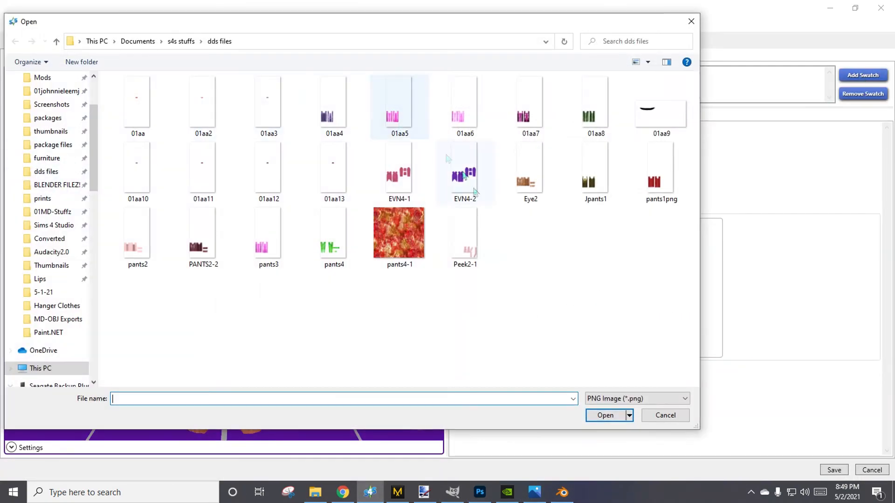
double_click(543, 170)
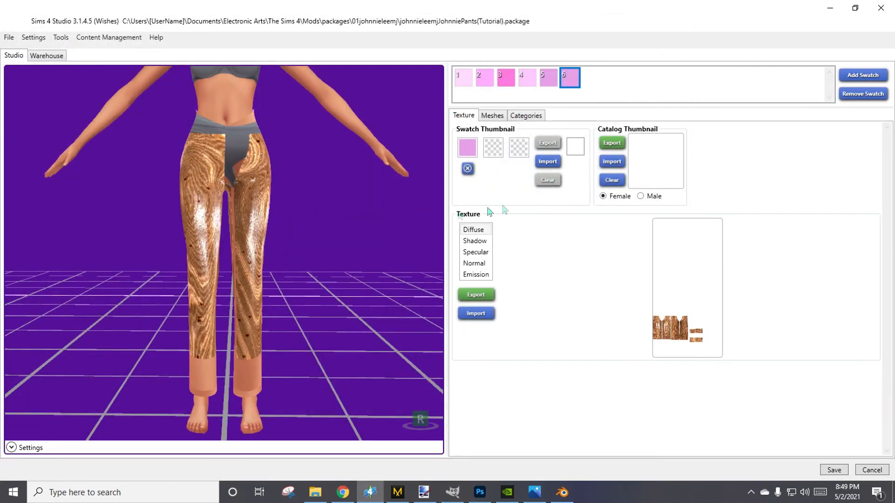
left_click(476, 314)
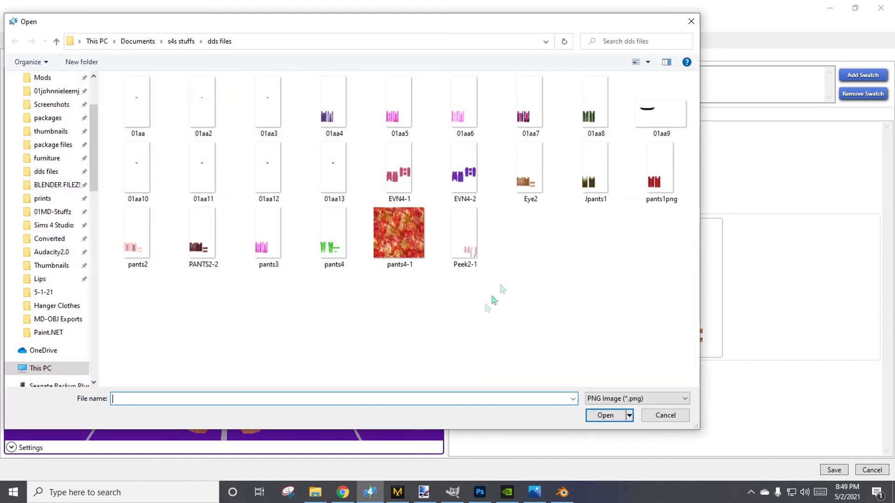
double_click(618, 185)
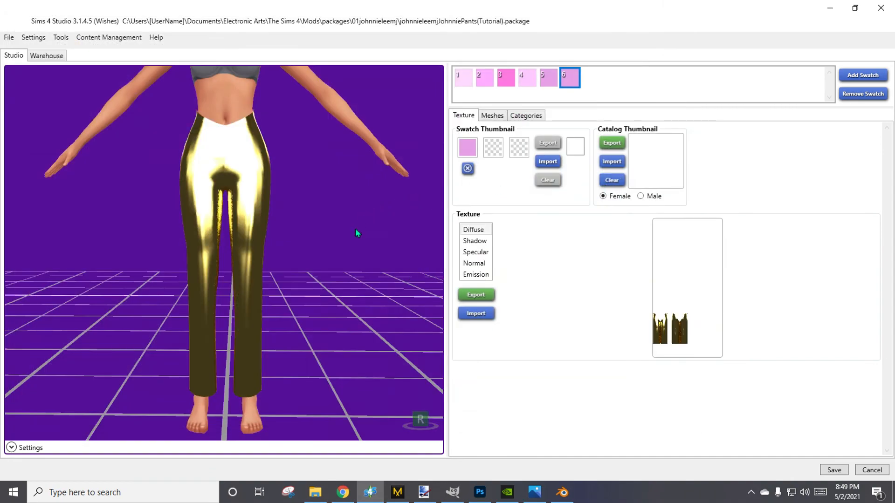
left_click_drag(407, 249, 17, 338)
mouse_move(413, 277)
right_mouse_down()
mouse_move(335, 314)
mouse_move(6, 328)
mouse_move(780, 294)
mouse_move(725, 293)
mouse_move(737, 303)
right_mouse_up()
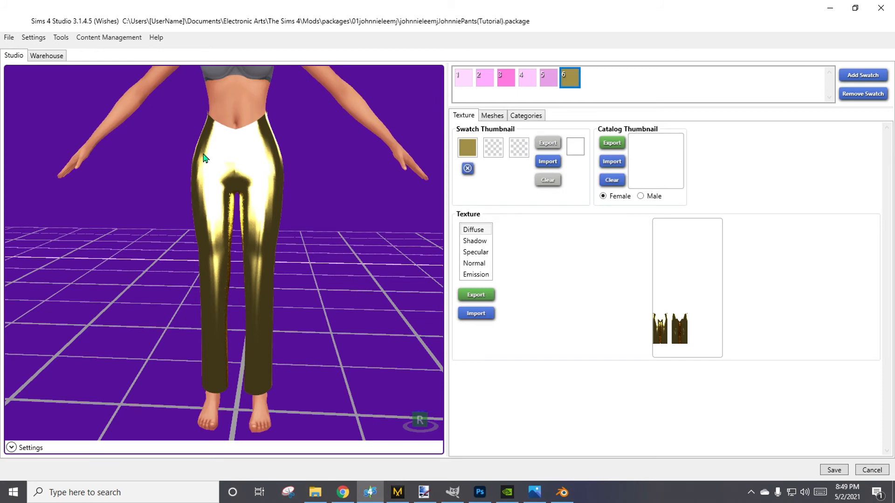
right_click_drag(359, 329, 366, 299)
Switch to Blender, set BMD_GoldShader's FrontColor to orange and BackColor to magenta, and bake the pants with the Combined type.
left_click(562, 493)
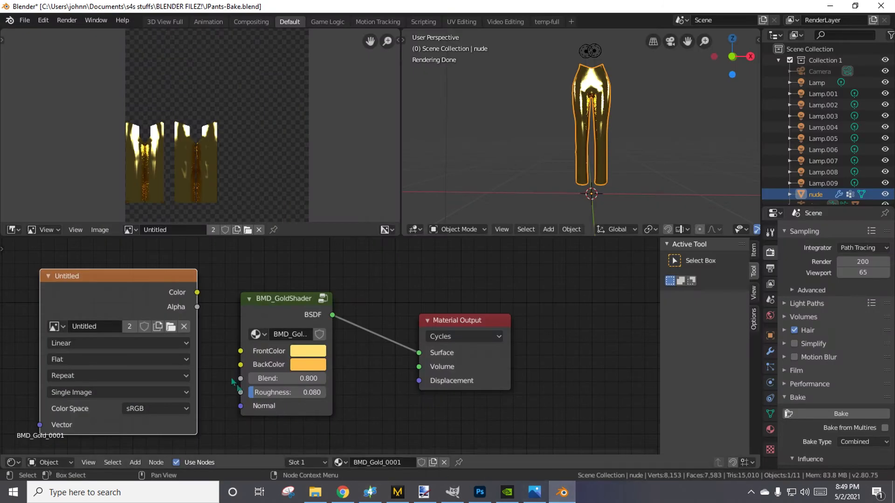
left_click(308, 352)
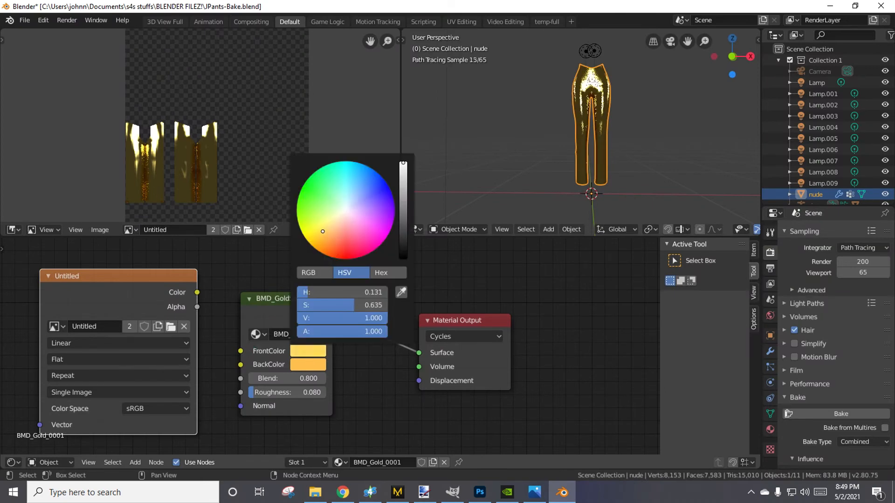
mouse_move(326, 232)
left_mouse_down()
mouse_move(356, 235)
mouse_move(316, 239)
mouse_move(323, 243)
mouse_move(332, 239)
mouse_move(320, 229)
mouse_move(389, 247)
left_mouse_up()
left_click(307, 365)
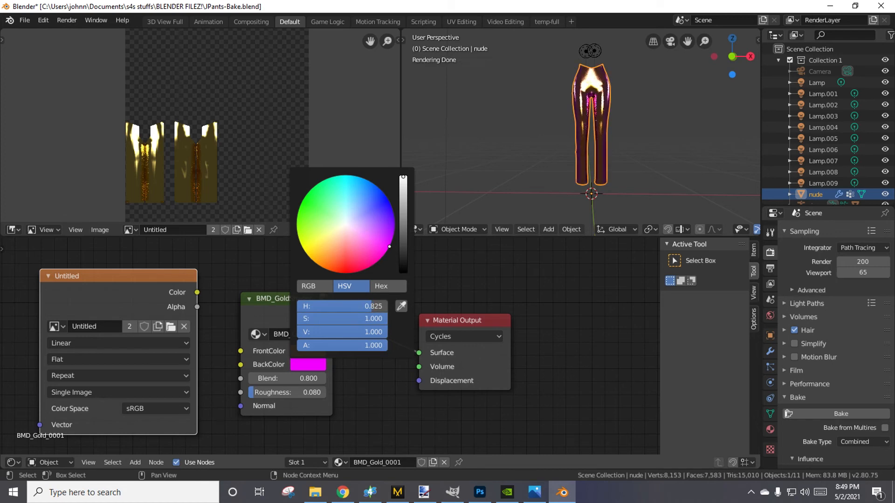
left_click(824, 410)
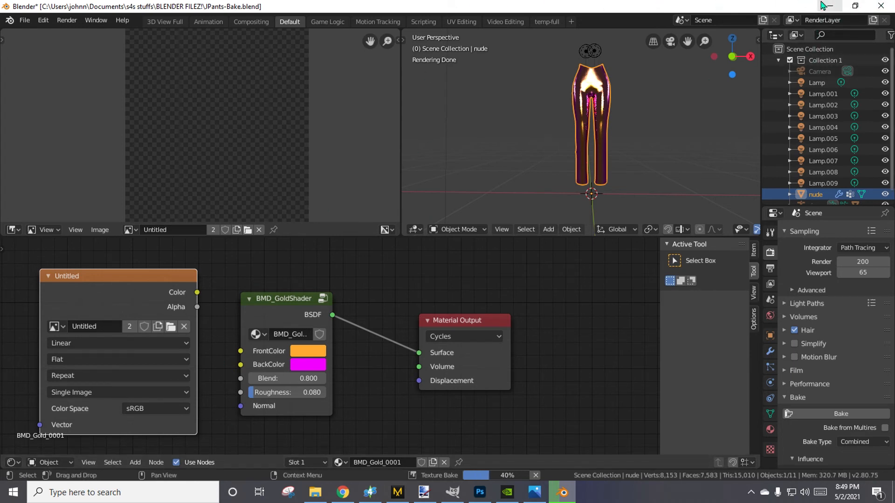
left_click(830, 6)
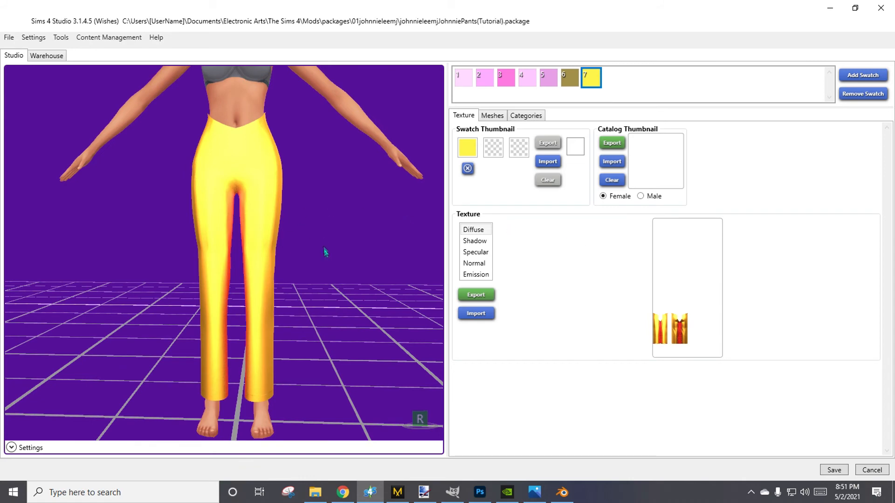
Examine the pants with the yellow seventh swatch from several angles in Sims 4 Studio.
mouse_move(364, 322)
left_mouse_down()
mouse_move(391, 325)
mouse_move(381, 322)
left_mouse_up()
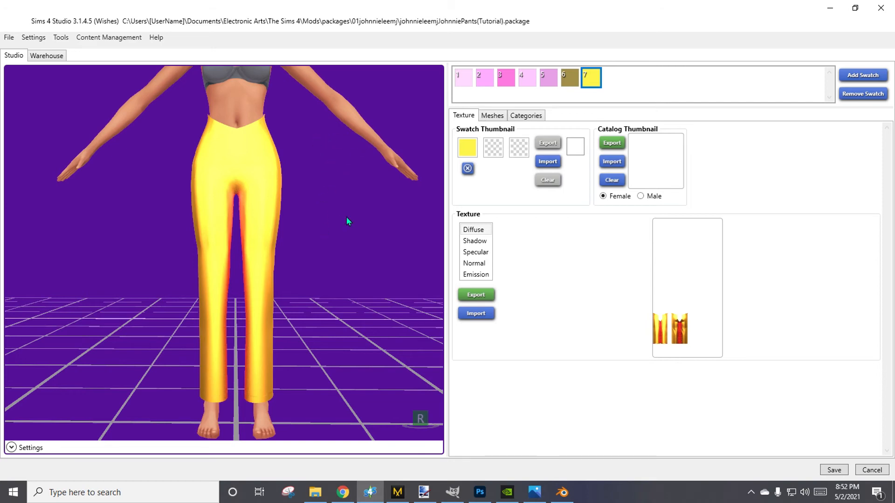
right_click_drag(350, 186, 881, 213)
right_click_drag(166, 273, 837, 280)
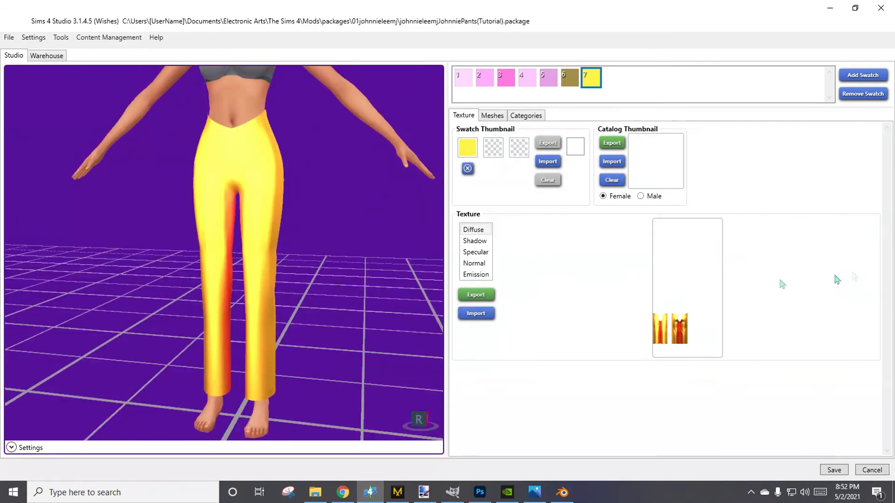
mouse_move(344, 306)
right_mouse_down()
mouse_move(360, 303)
mouse_move(356, 317)
mouse_move(364, 313)
mouse_move(354, 311)
right_mouse_up()
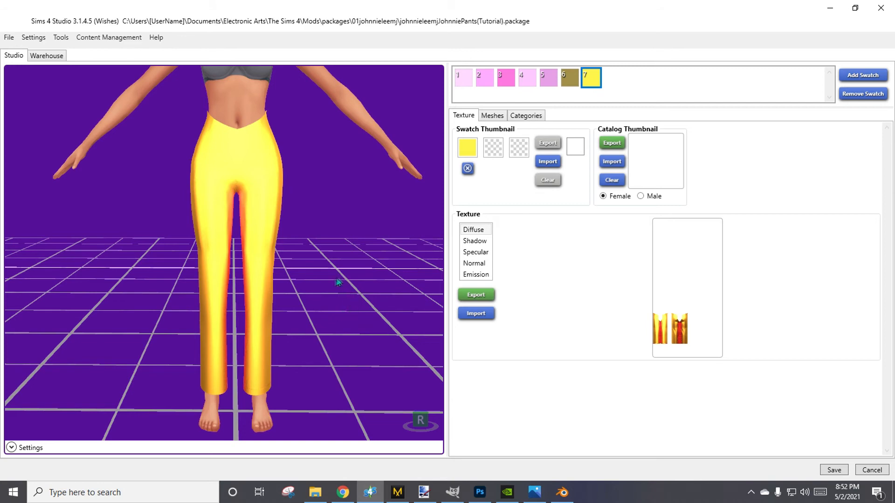
mouse_move(463, 498)
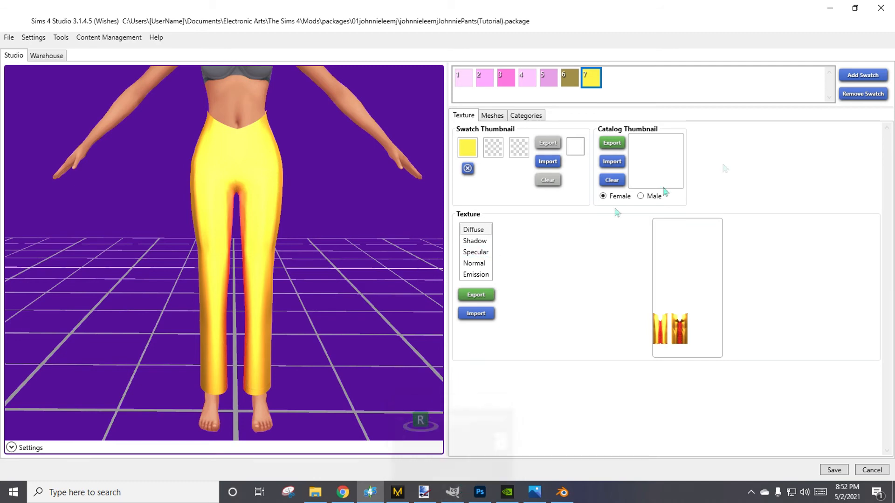
Switch to Blender, disconnect the gold shader from the Material Output, and assign the FABRIC 1_FRONT_695149.002 material to the pants.
left_click(829, 8)
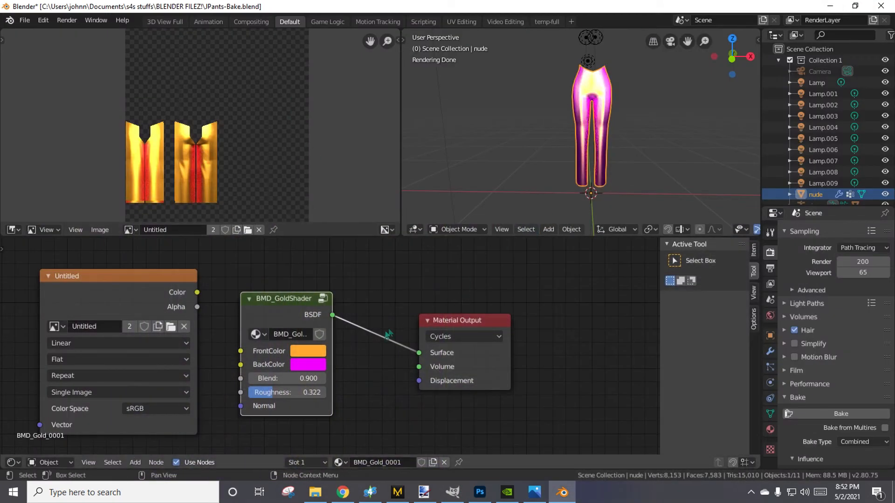
left_click_drag(414, 355, 368, 349)
scroll(368, 349, "down", 2)
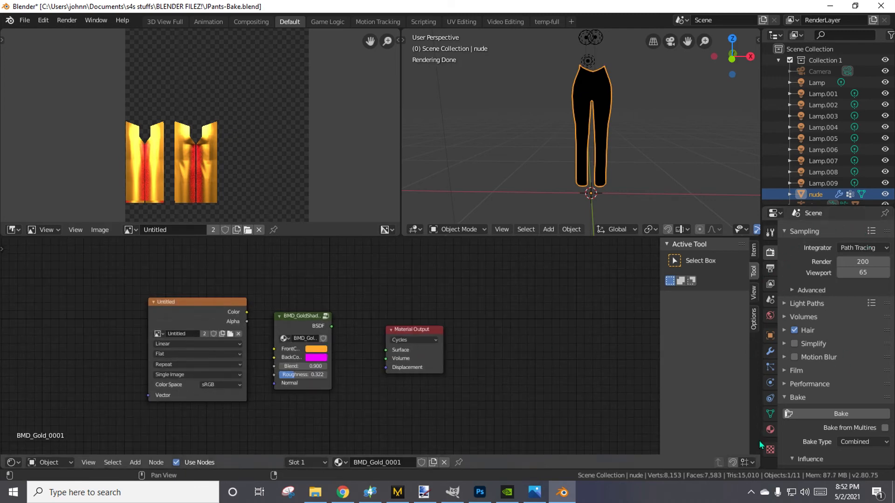
left_click(770, 430)
left_click(789, 266)
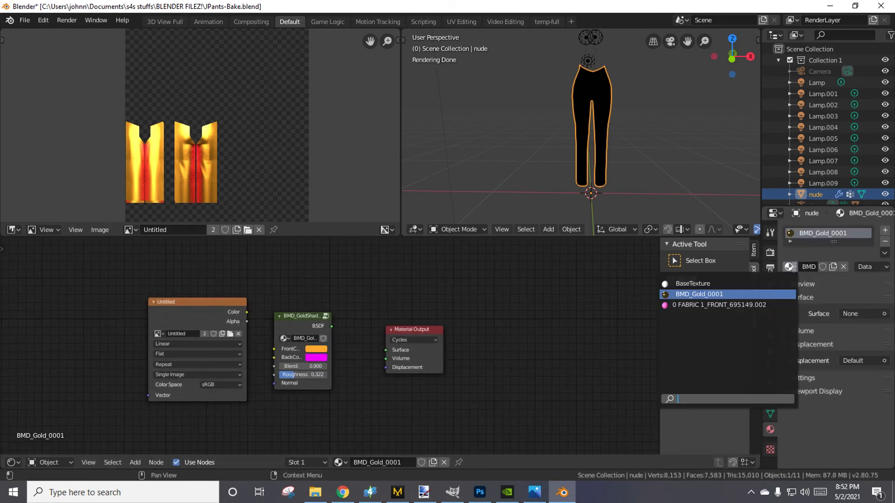
left_click(755, 362)
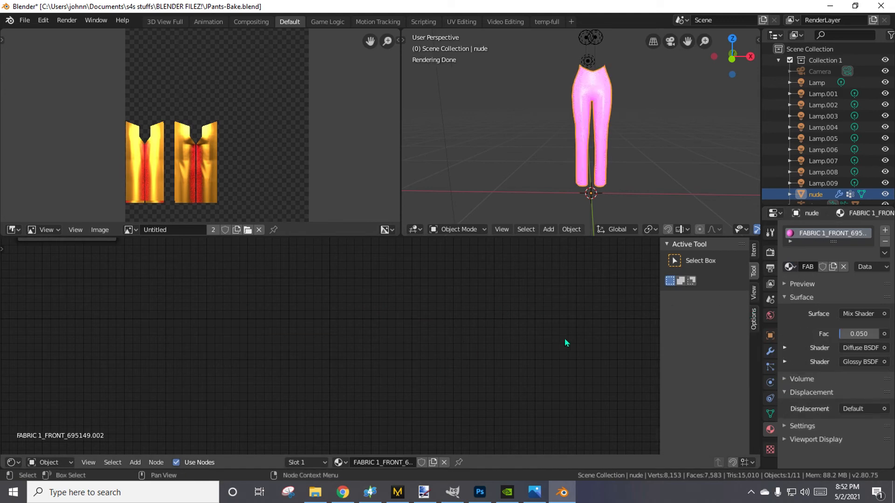
Disconnect the Mix Shader from the Material Output and link the Diffuse BSDF directly to the Surface input.
key("Home")
scroll(373, 393, "up", 2)
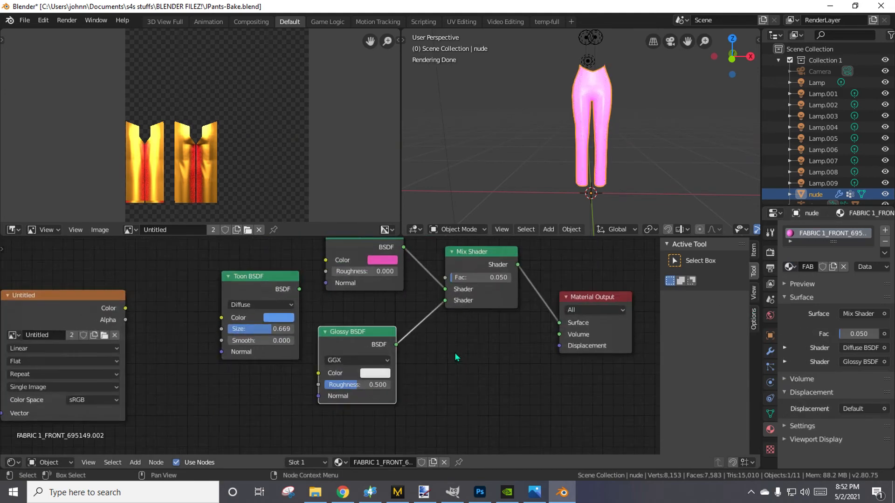
left_click_drag(489, 336, 466, 326)
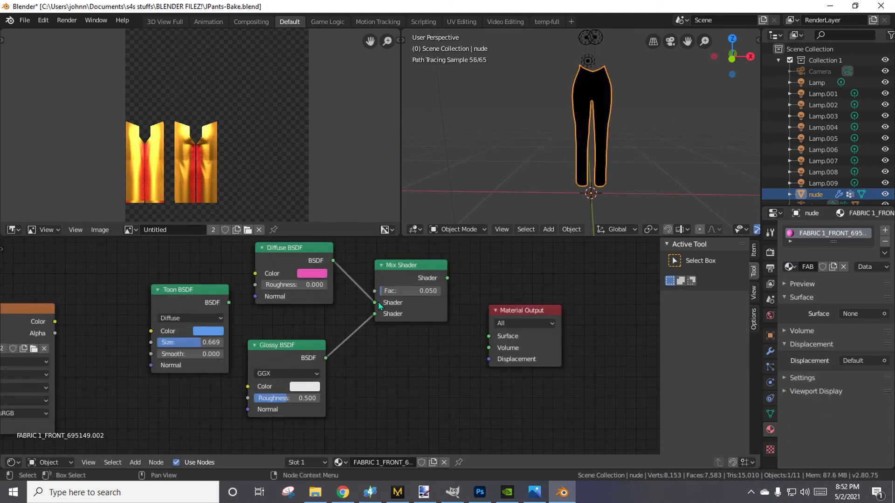
left_click_drag(333, 260, 490, 336)
Change the Diffuse BSDF color from pink to a darkened orange-brown.
left_click(312, 274)
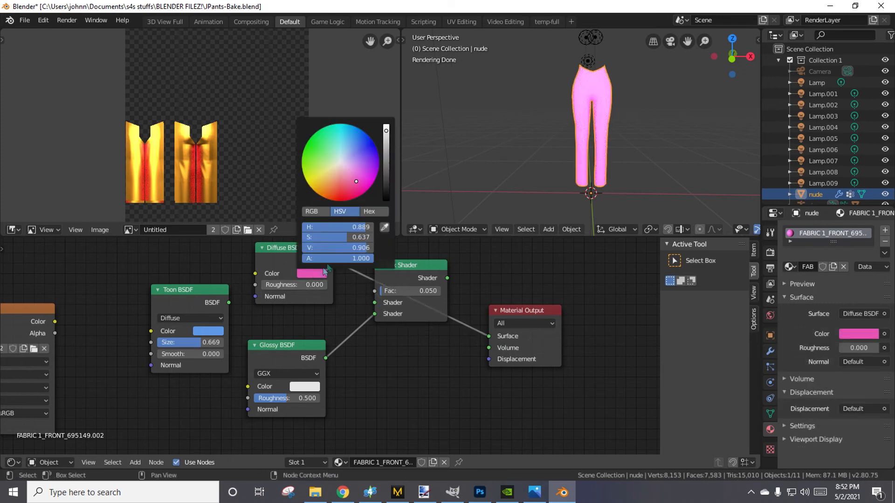
left_click(334, 186)
left_click(330, 187)
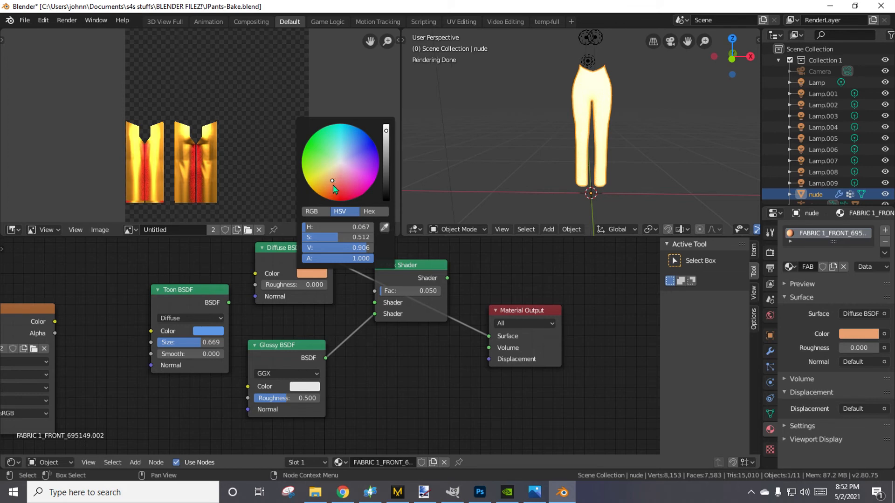
left_click(332, 185)
left_click_drag(387, 141, 387, 152)
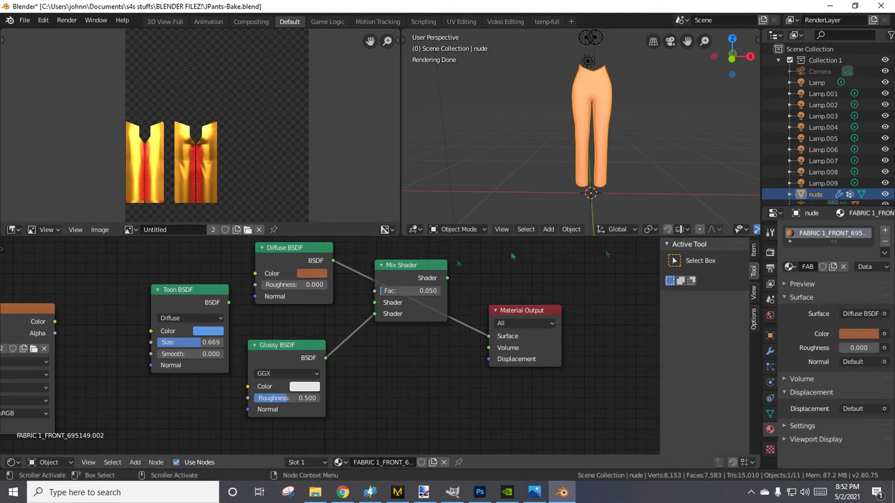
Bake the orange-brown diffuse material to the pants image with the Combined type and save the image.
left_click(770, 252)
left_click(833, 415)
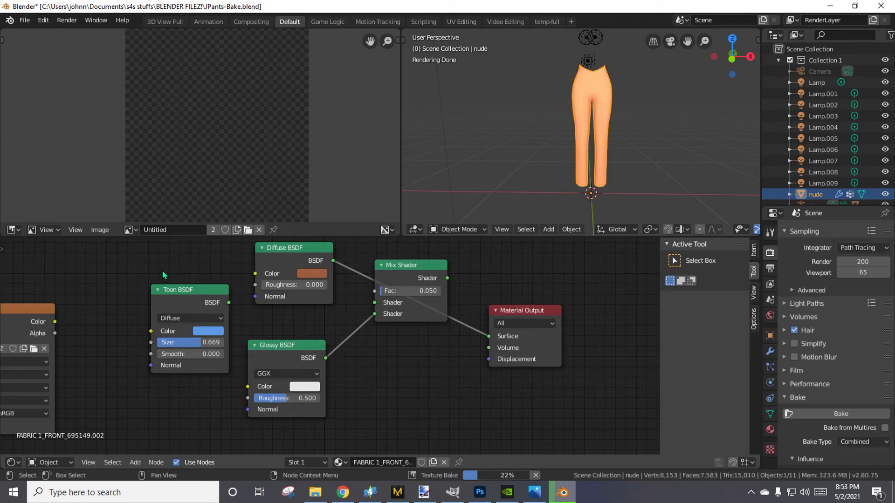
left_click(376, 495)
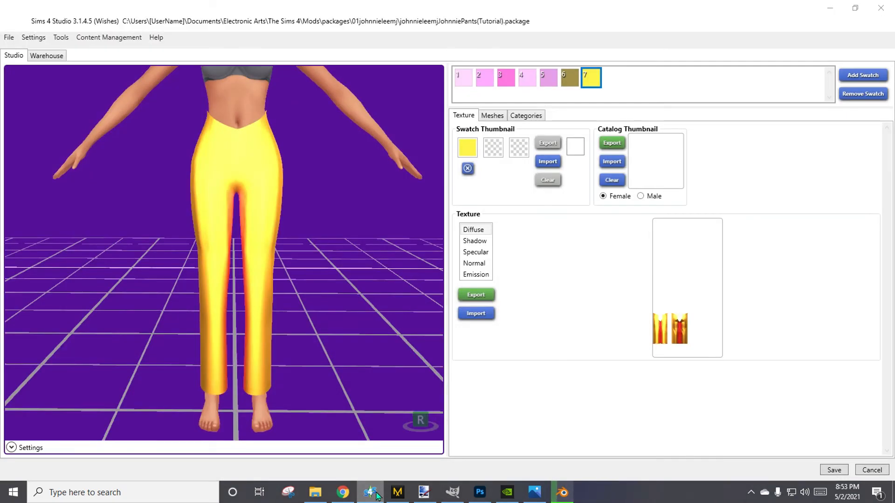
left_click(376, 495)
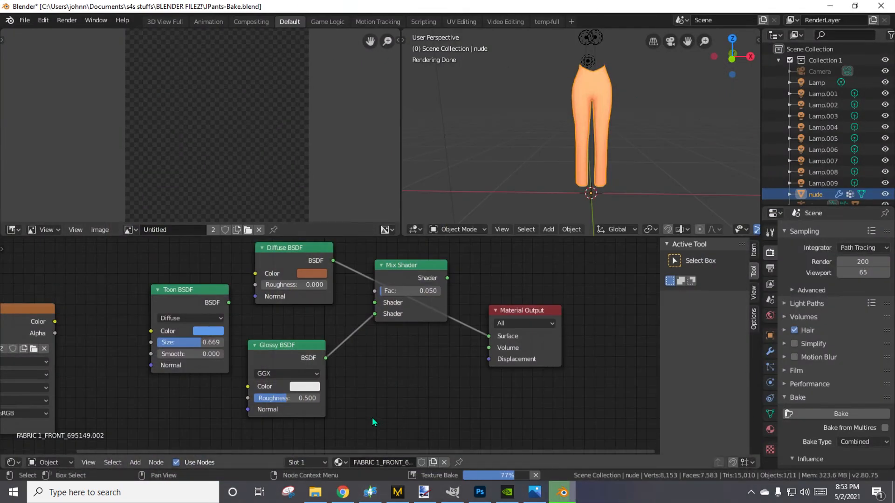
left_click(102, 230)
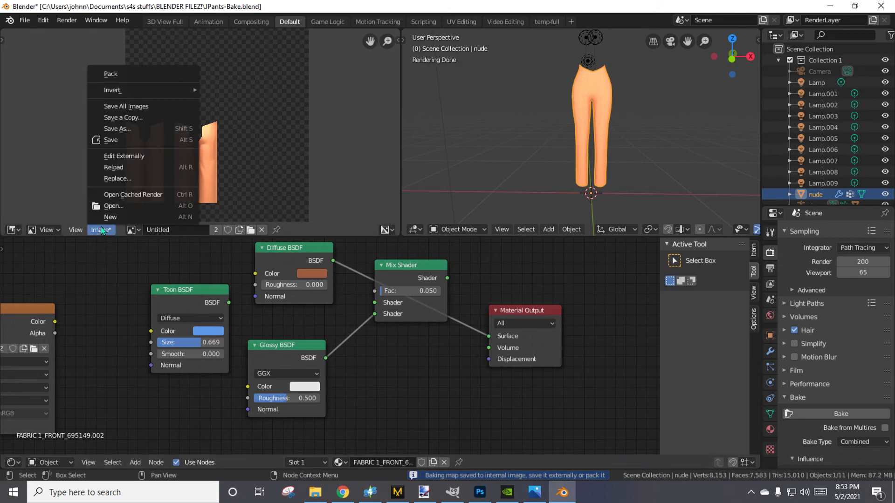
left_click(126, 140)
Switch to Sims 4 Studio, add an eighth swatch, and open its diffuse texture import, leaving without choosing a file.
left_click(370, 493)
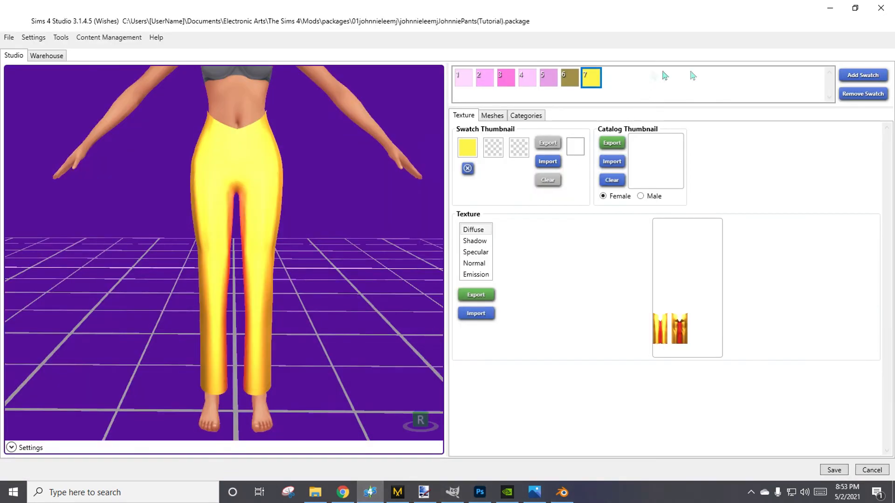
left_click(862, 75)
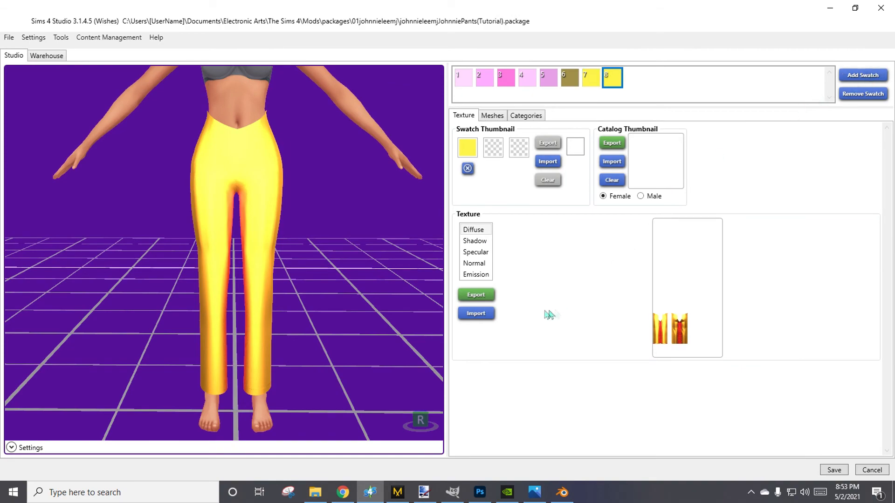
left_click(477, 315)
left_click(687, 23)
Switch to paint.net, close the blank untitled image, and open Jpants1.png from the dds files folder.
left_click(829, 7)
left_click(830, 5)
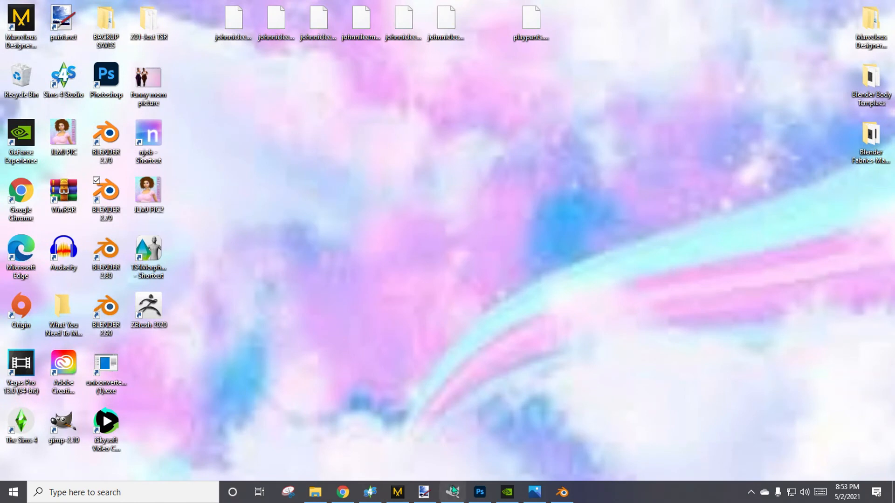
left_click(424, 492)
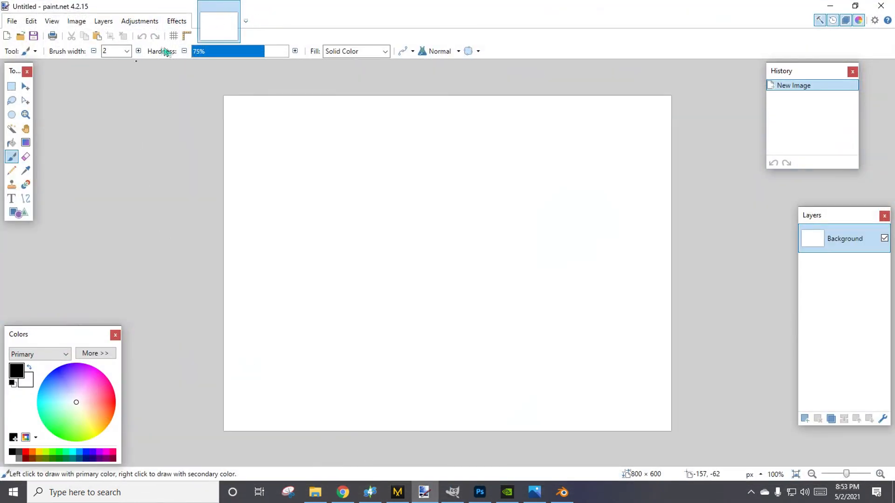
left_click(236, 7)
left_click(11, 21)
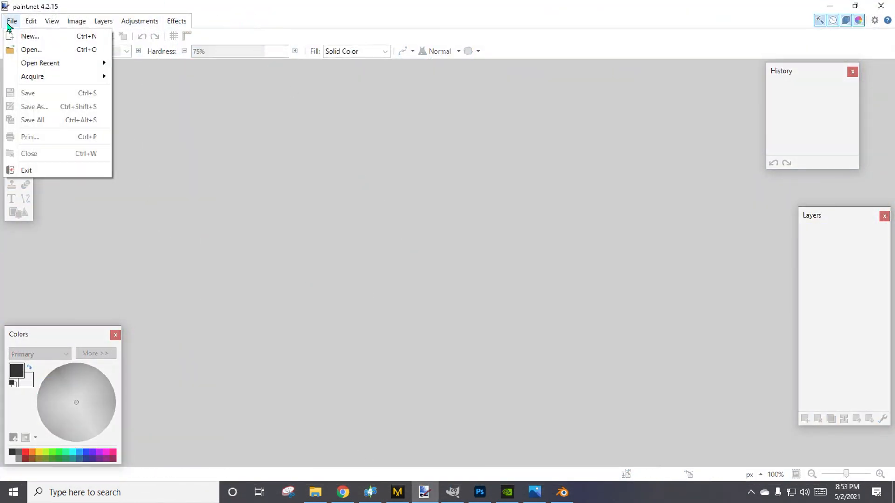
left_click(31, 49)
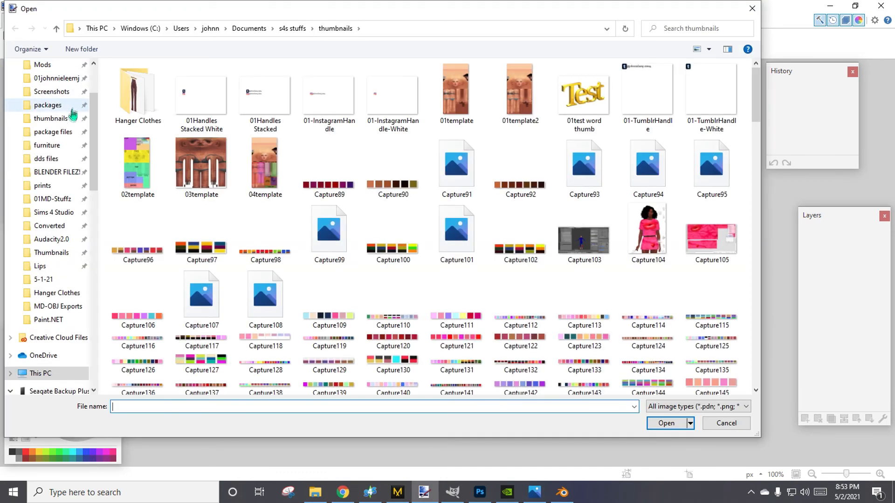
left_click(59, 158)
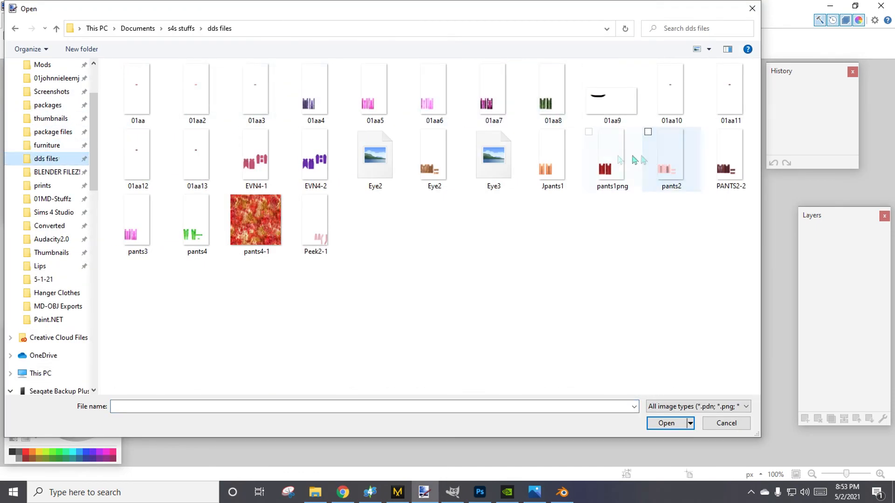
double_click(552, 159)
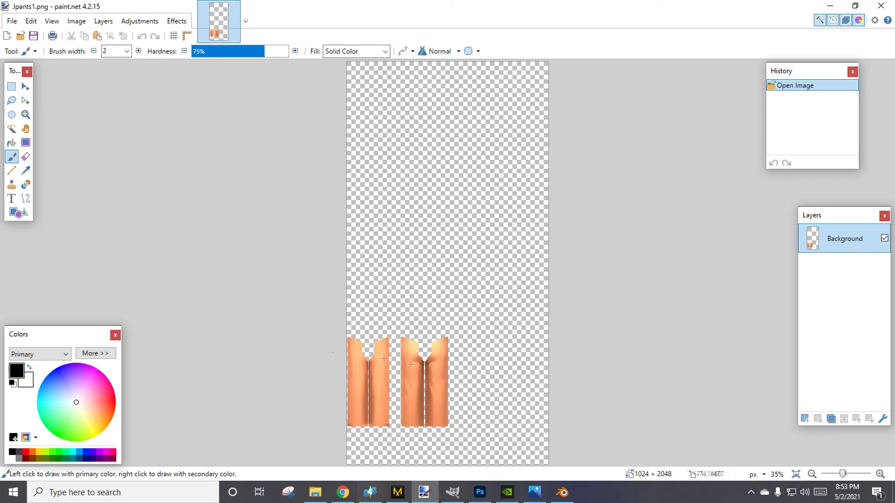
Open the grey trousers photo sp228.jpg from the prints folder and compare it with Jpants1.png.
left_click(13, 22)
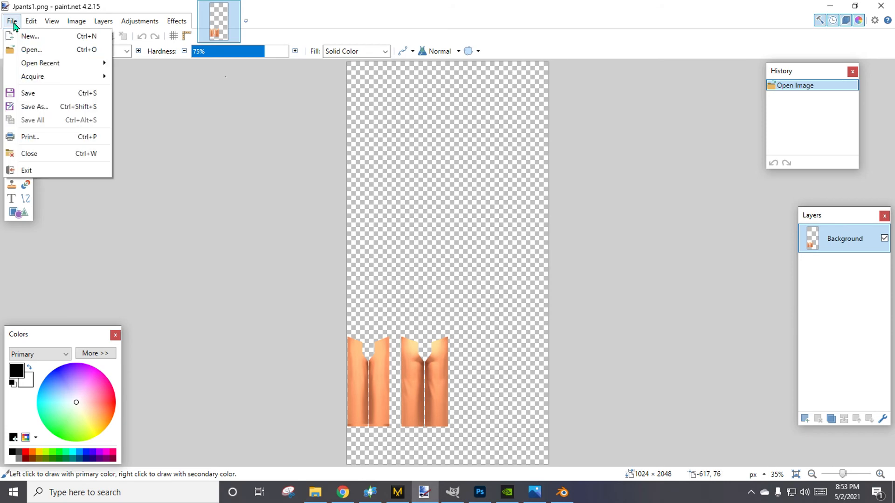
left_click(27, 54)
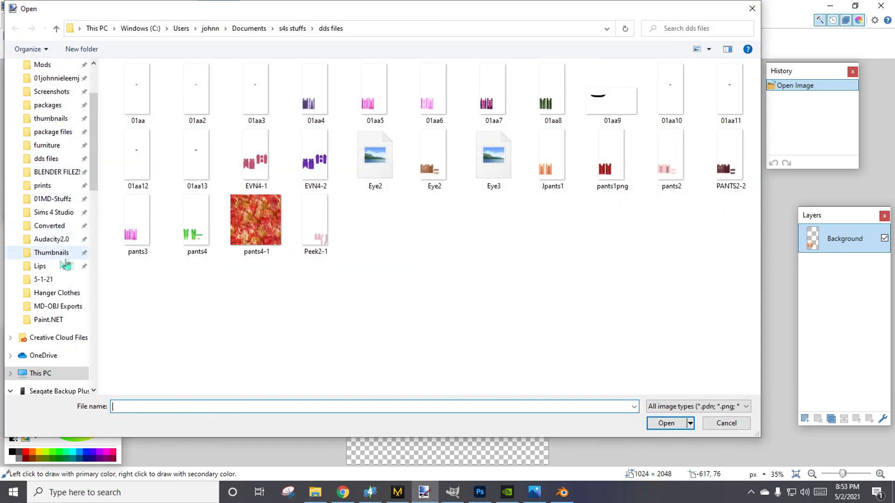
left_click(55, 187)
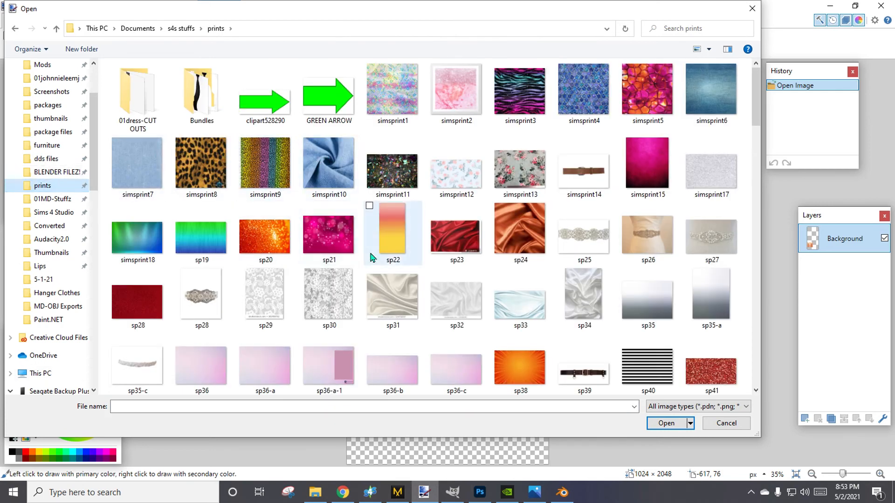
scroll(373, 257, "down", 3)
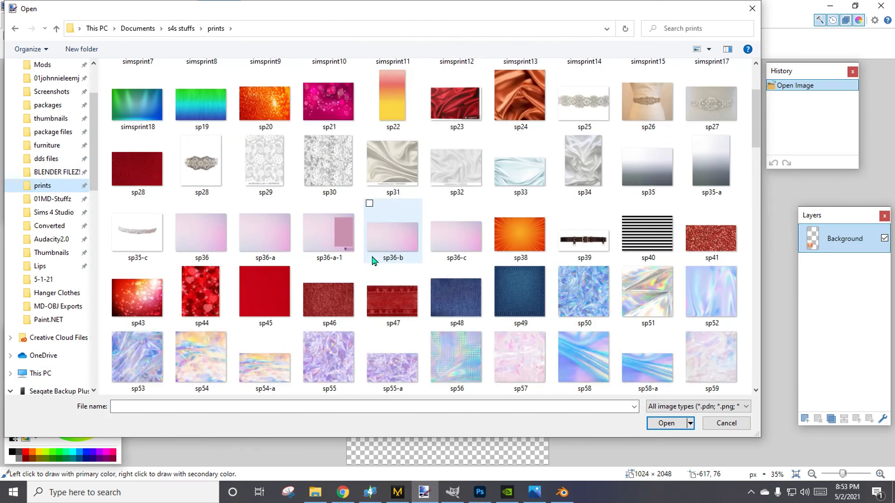
scroll(374, 260, "down", 2)
scroll(373, 260, "down", 5)
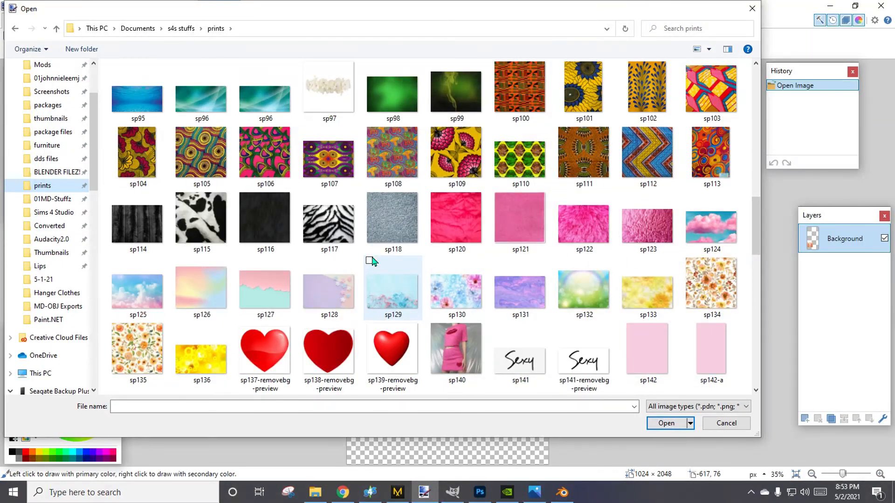
scroll(371, 260, "down", 10)
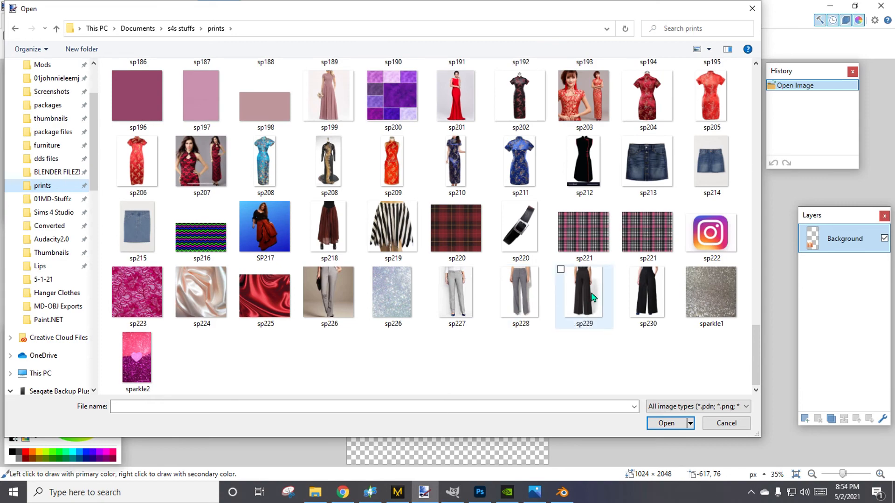
double_click(508, 291)
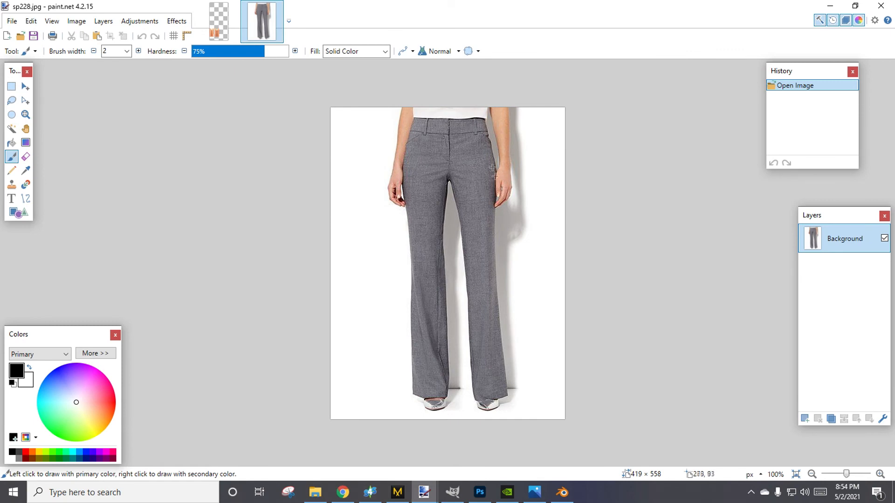
left_click(218, 21)
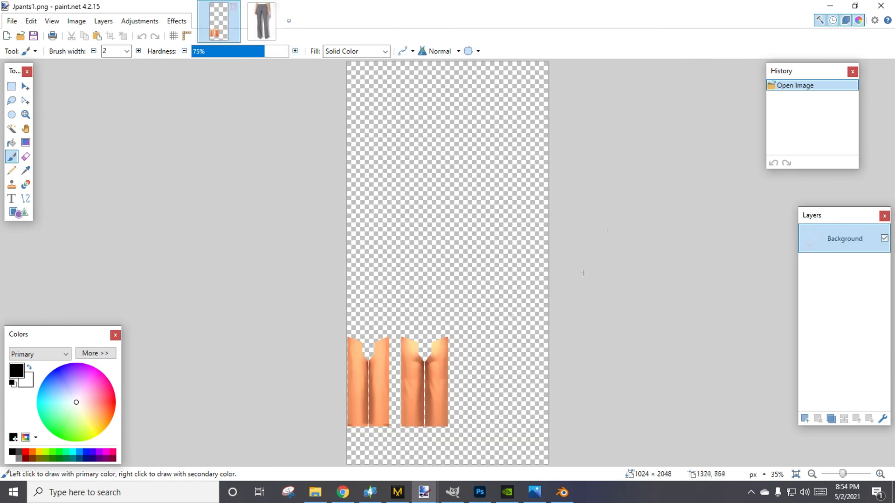
left_click(262, 21)
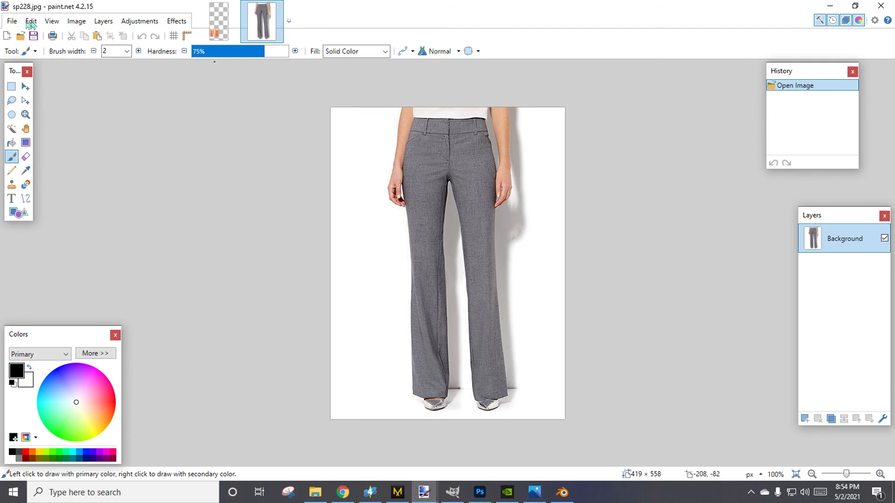
Open the red plaid pattern sp220.jpg from the prints folder and close the grey trousers photo sp228.jpg.
key("ctrl+Tab")
left_click(11, 21)
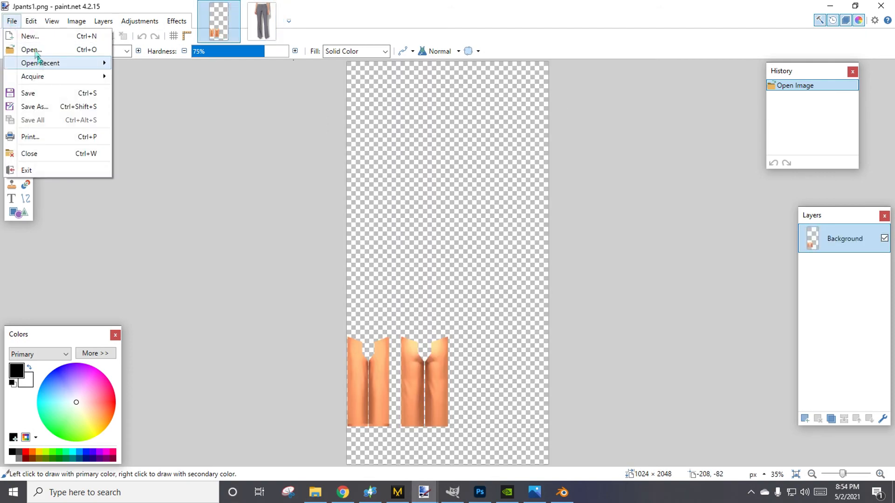
left_click(30, 49)
scroll(549, 362, "down", 5)
scroll(549, 362, "down", 10)
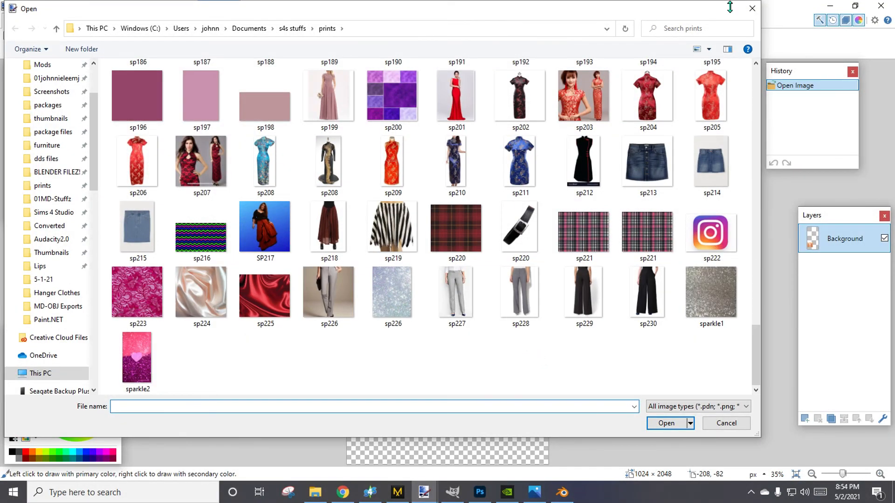
double_click(481, 231)
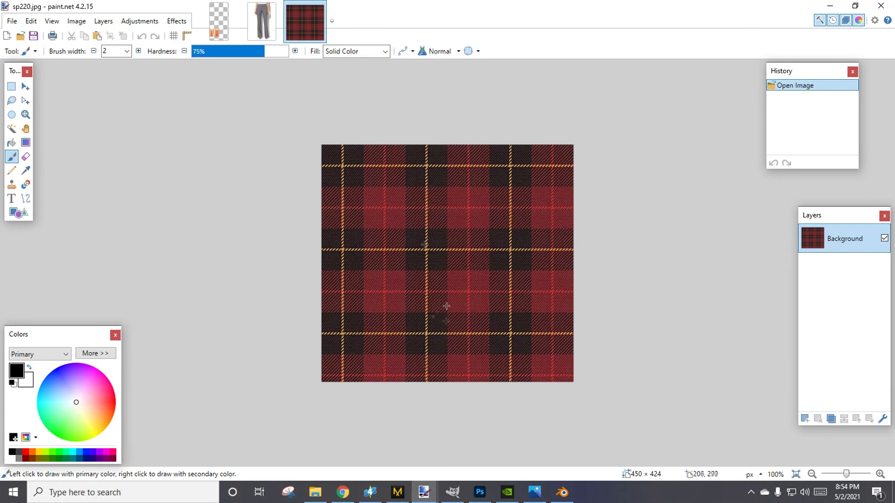
left_click(219, 21)
left_click(305, 21)
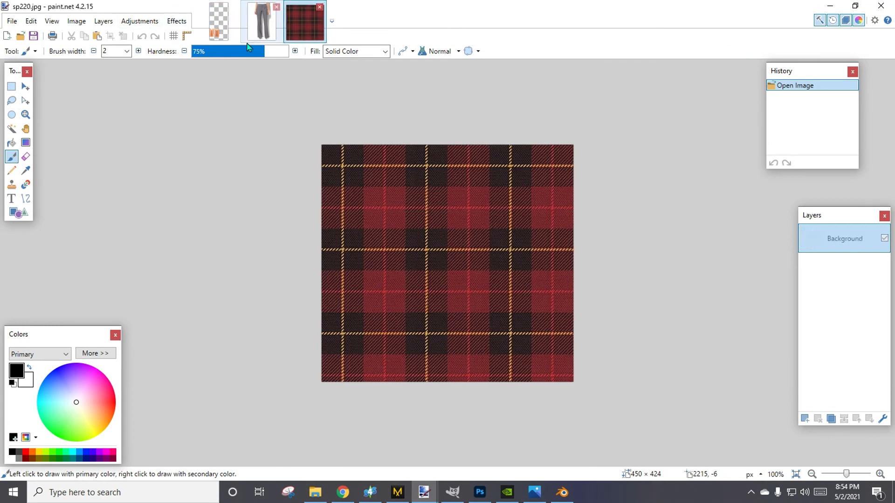
left_click(218, 21)
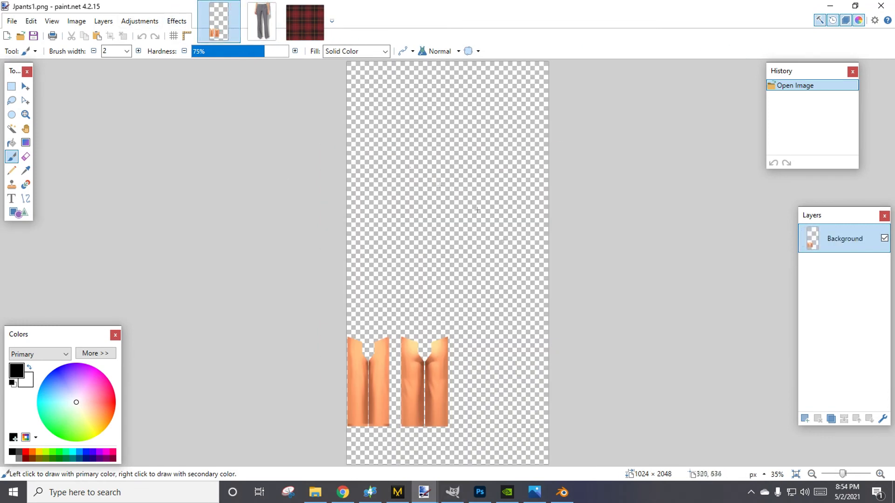
left_click(277, 7)
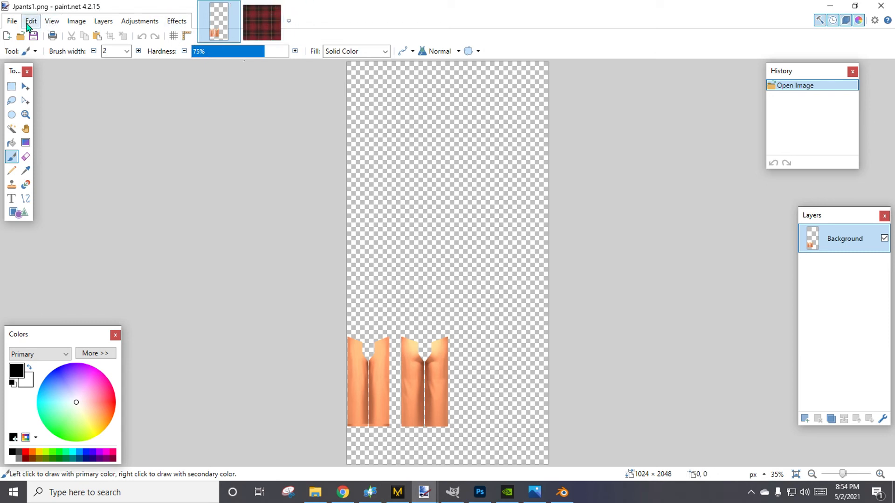
Resize the Jpants1.png image to 2048 pixels wide and 4096 pixels high.
left_click(76, 21)
left_click(84, 51)
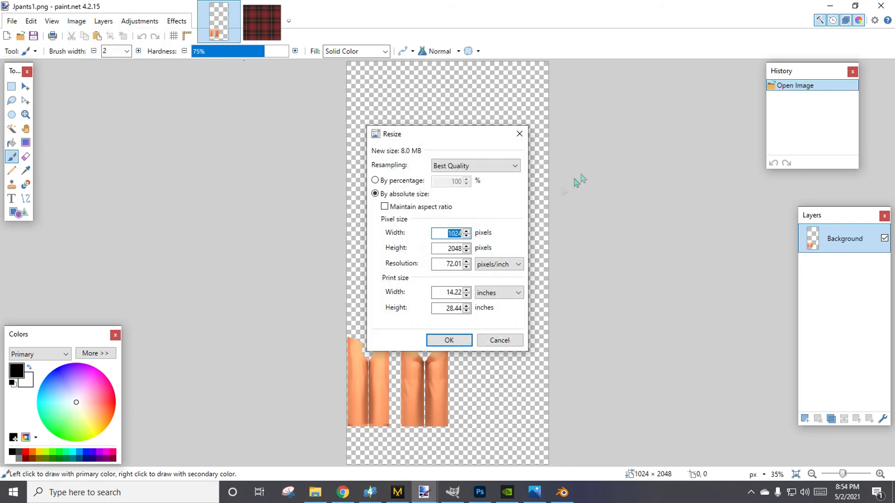
type("2048")
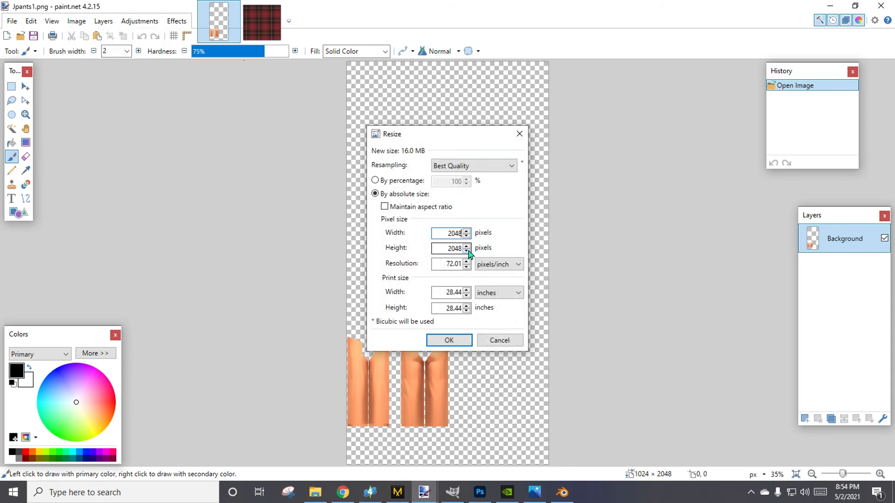
left_click(451, 248)
double_click(455, 248)
type("4096")
key("Return")
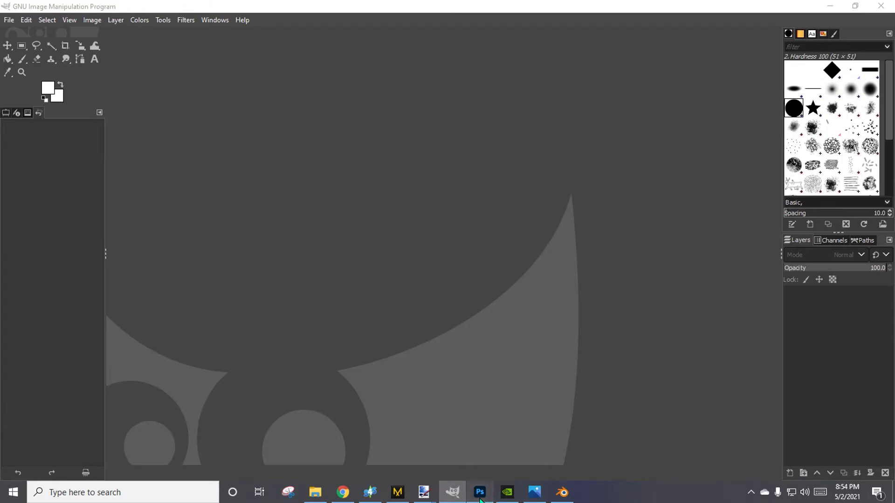
left_click(480, 499)
left_click(480, 498)
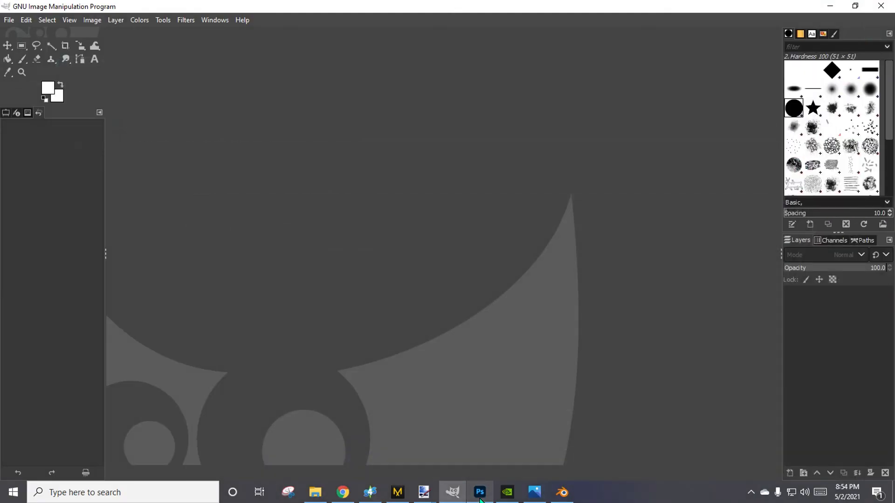
left_click(829, 5)
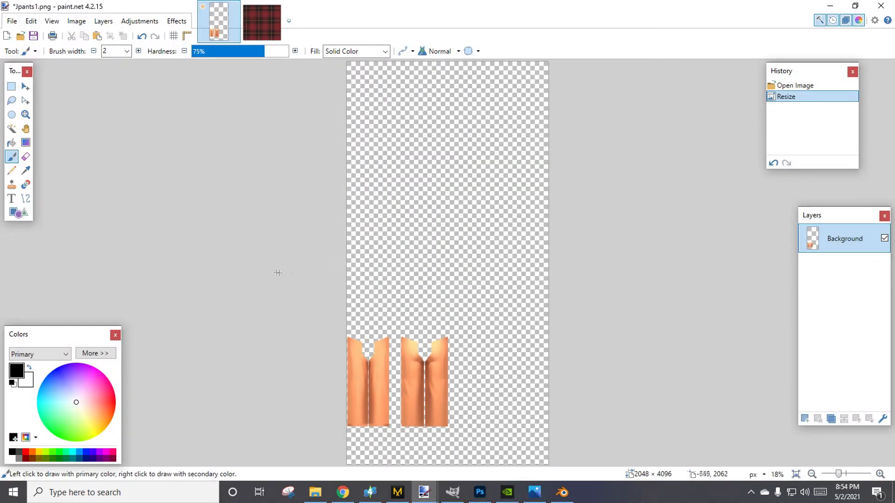
Select the entire plaid pattern in sp220.jpg and copy it.
left_click(253, 29)
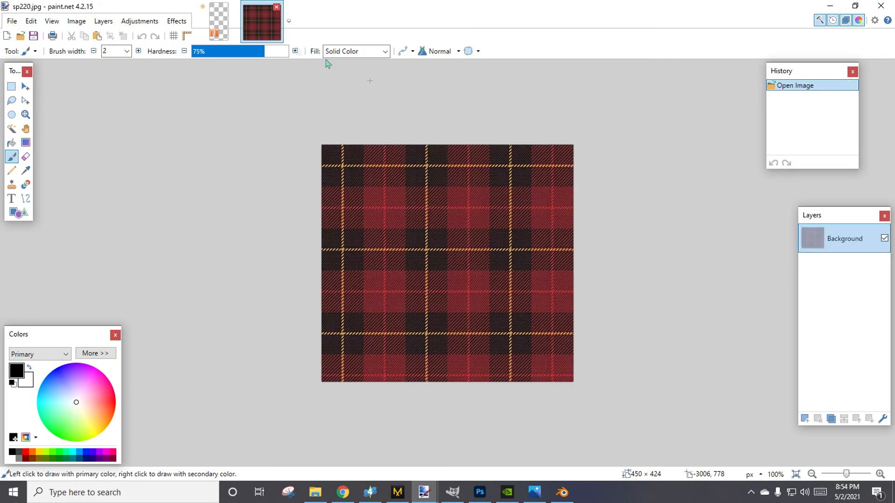
left_click(25, 86)
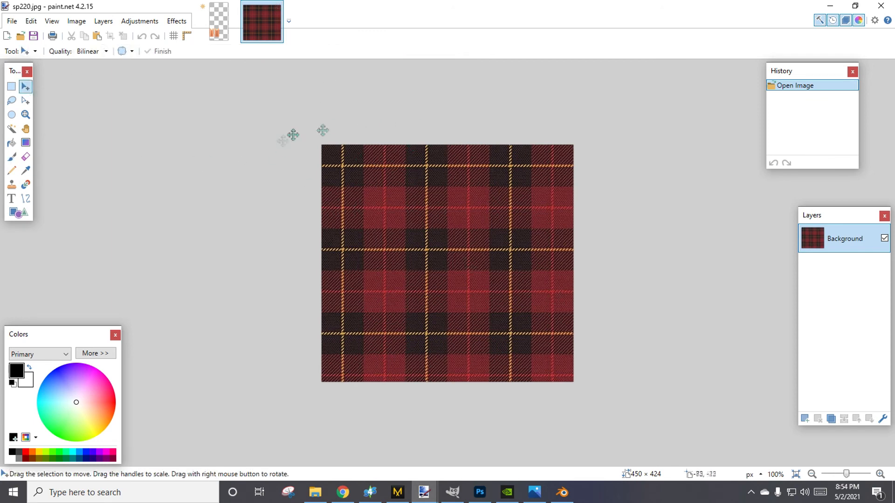
left_click(417, 232)
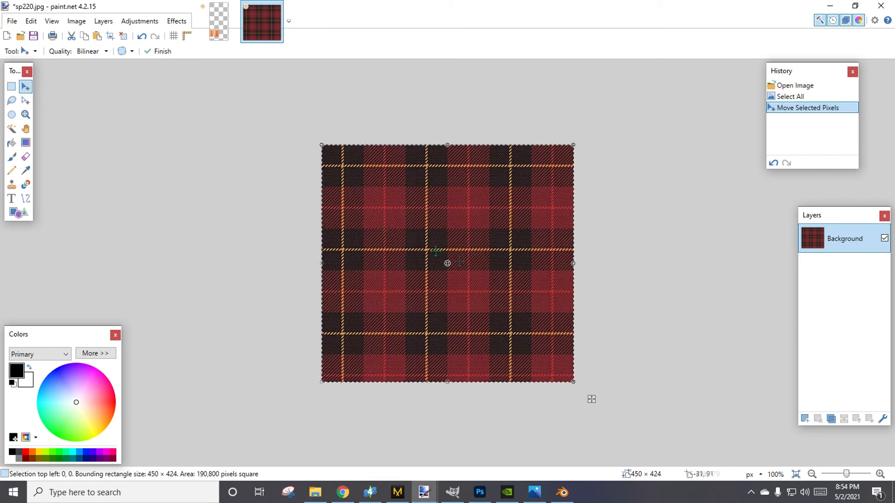
left_click(92, 42)
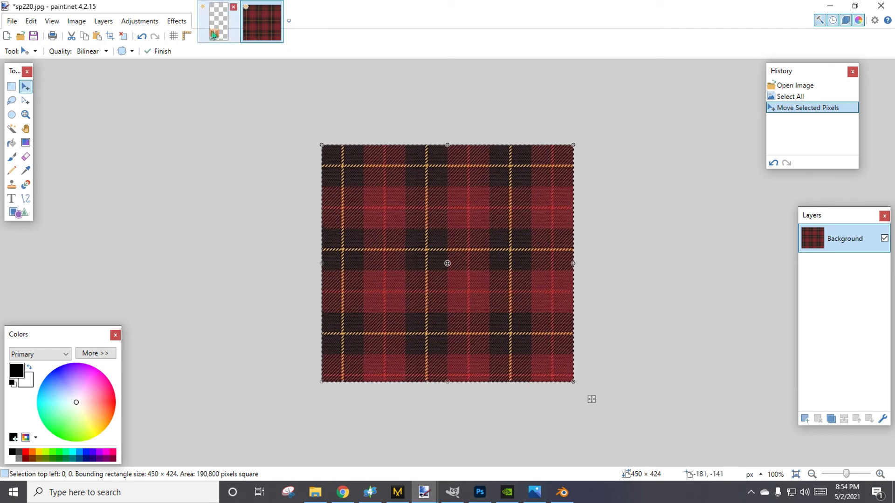
Add a new layer above the Background layer in Jpants1.png, and hide and reshow the Layers window.
left_click(219, 20)
left_click(806, 419)
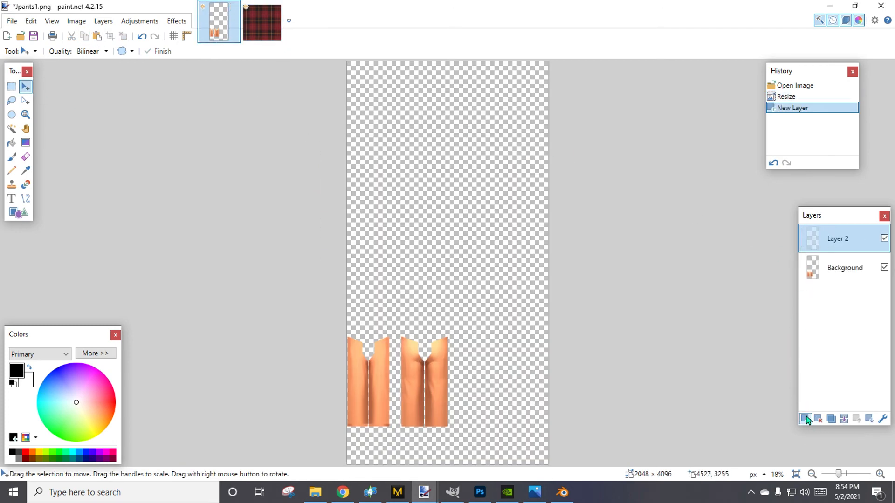
left_click(846, 22)
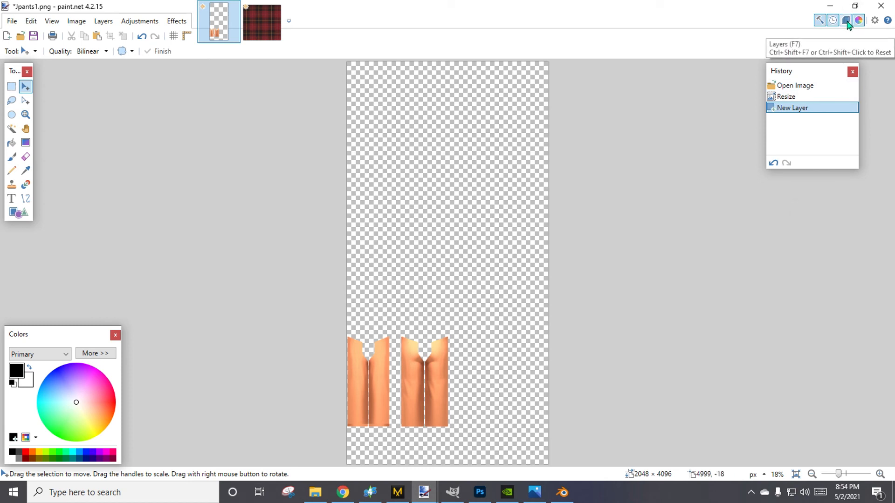
left_click(846, 22)
left_click(847, 23)
left_click(846, 21)
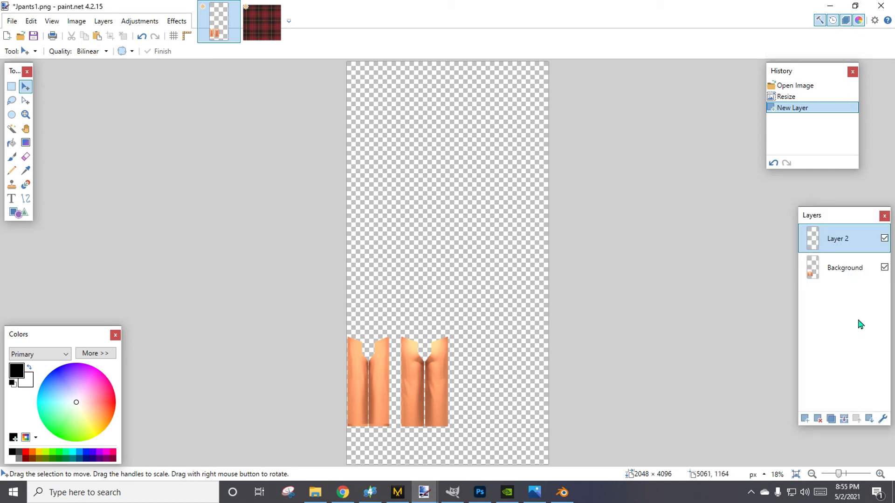
Paste the plaid onto Layer 2, move it over the left pants piece, and stretch it to about 450 × 962 pixels.
left_click(101, 40)
left_click_drag(409, 120, 382, 437)
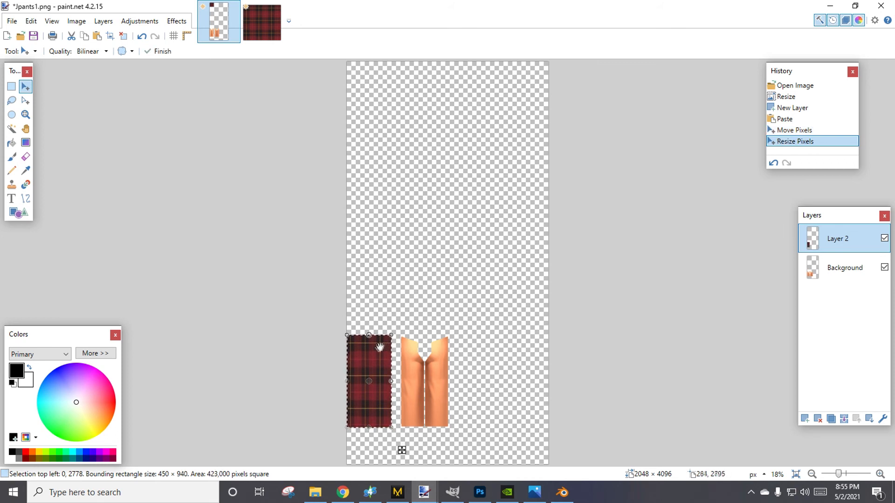
mouse_move(380, 347)
left_mouse_down()
mouse_move(377, 369)
mouse_move(375, 343)
left_mouse_up()
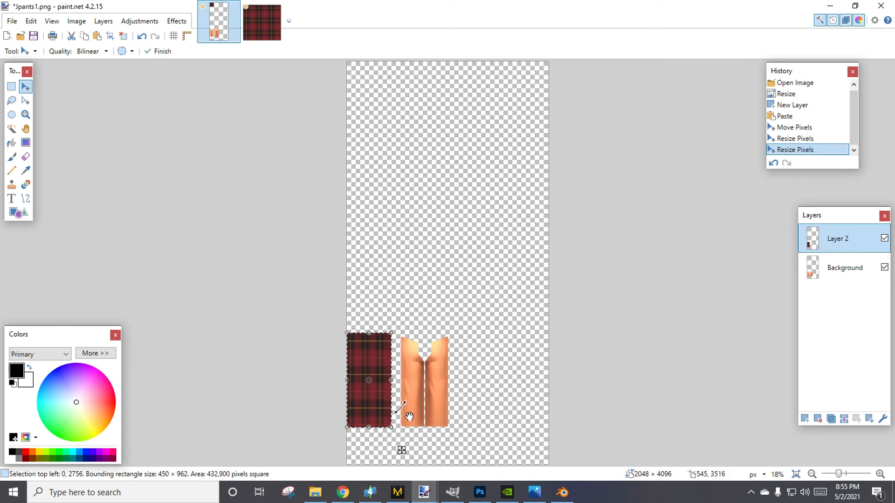
Move the plaid aside to check the pants piece beneath, and realign it over the left piece at about 6, 2770.
left_click(879, 473)
left_click(879, 474)
left_click(880, 473)
left_click(880, 474)
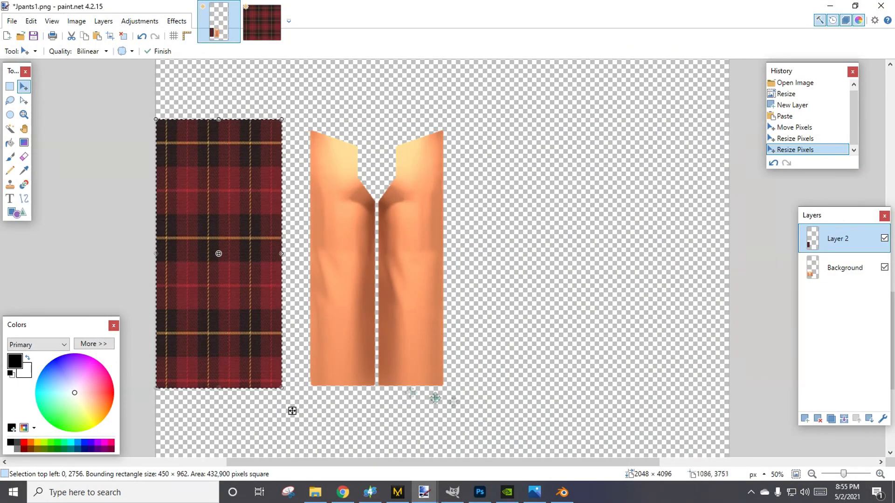
left_click_drag(292, 411, 402, 301)
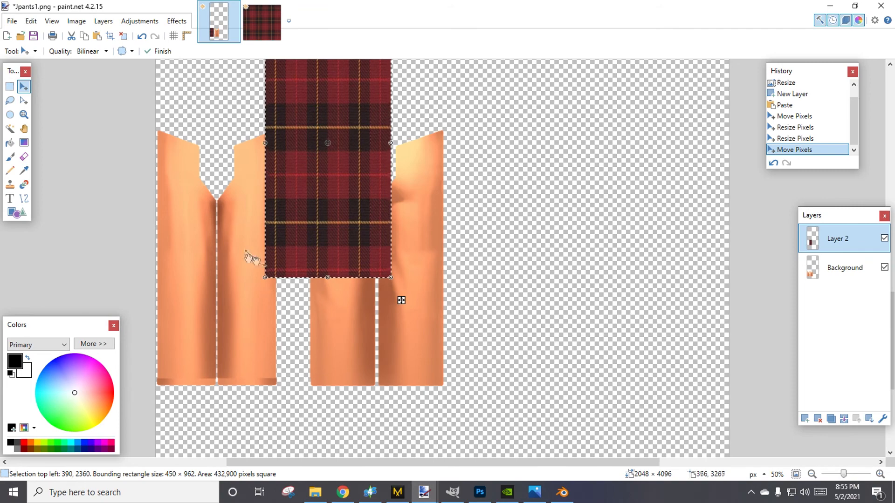
left_click_drag(399, 301, 293, 415)
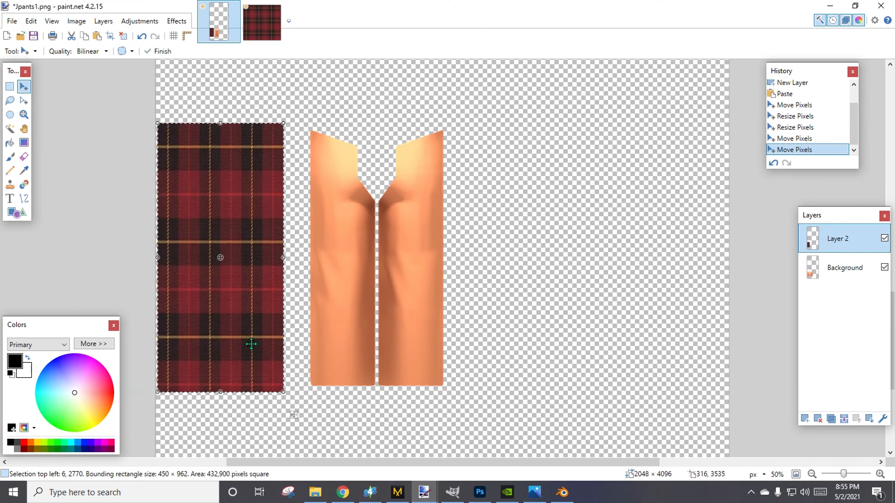
Paste a second plaid copy, place it over the right pants piece, and widen it to about 476 × 962 pixels.
left_click(98, 41)
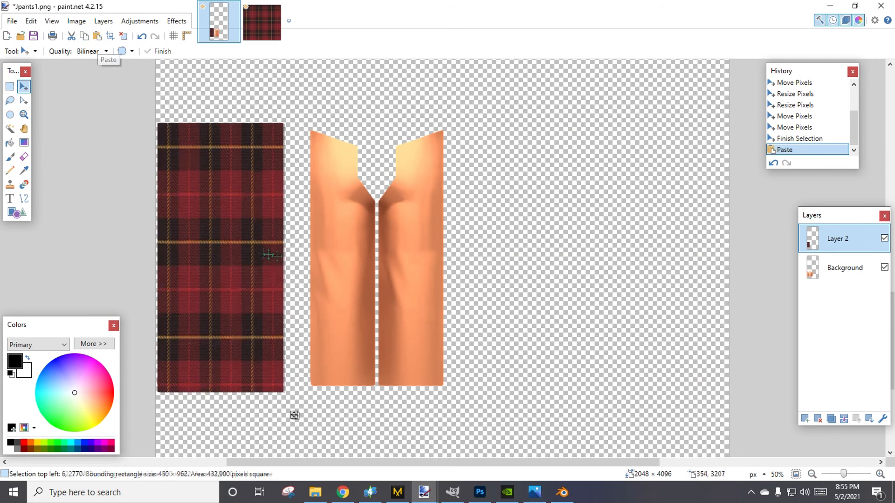
left_click_drag(287, 251, 451, 270)
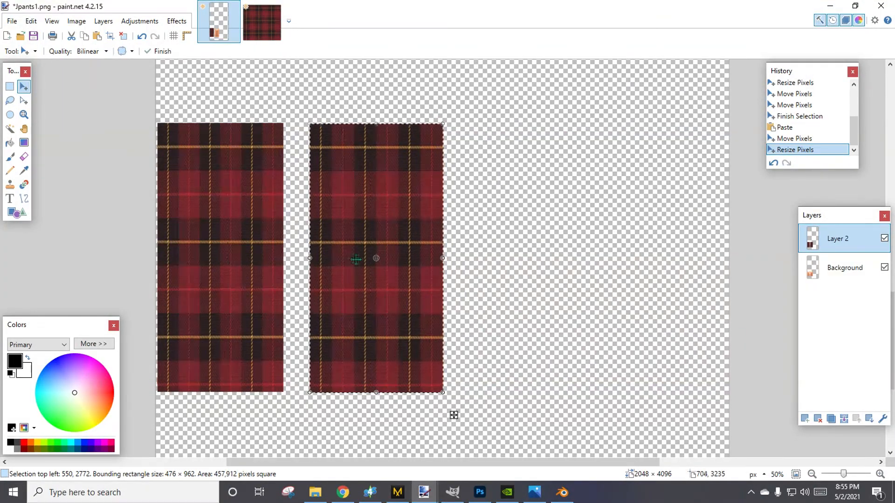
left_click(10, 88)
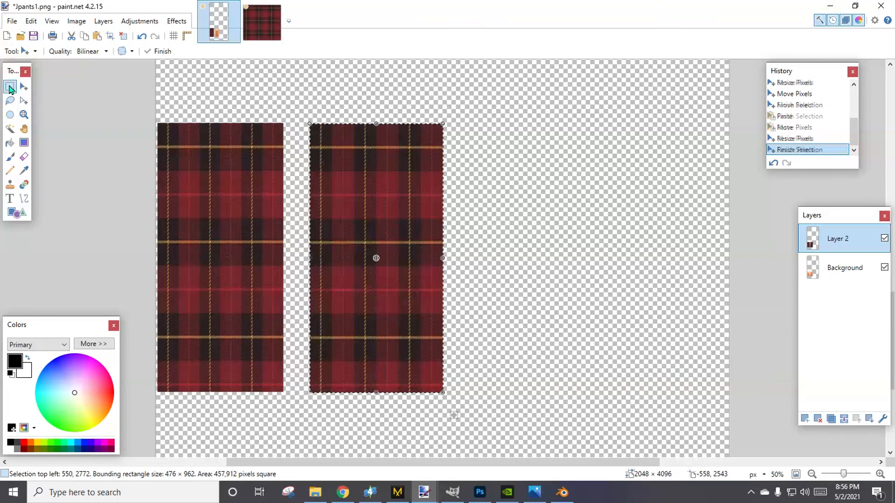
Magic Wand the empty area around the pants pieces on the Background layer and erase that selection from the plaid on Layer 2.
key("ctrl+d")
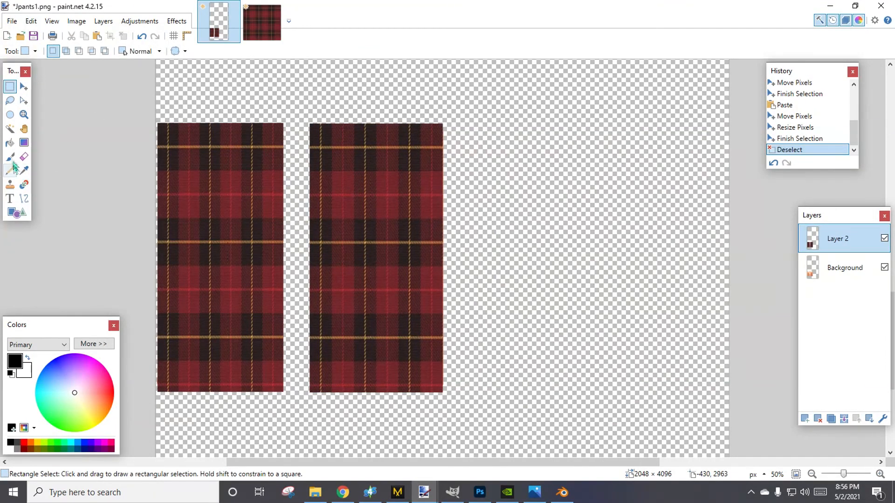
left_click(10, 129)
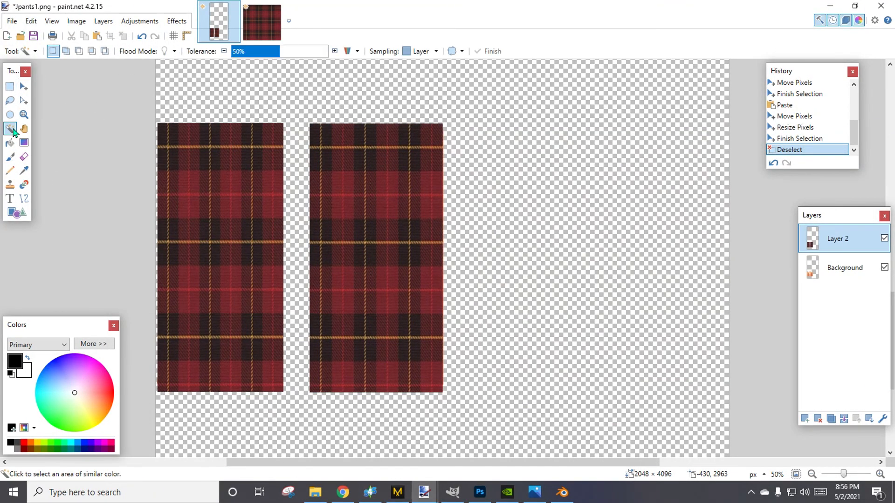
left_click(533, 127)
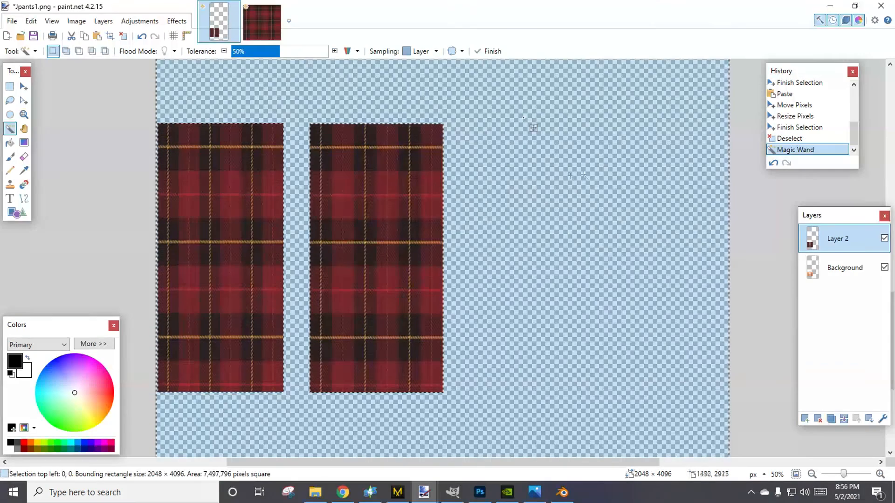
left_click(859, 273)
left_click(644, 171)
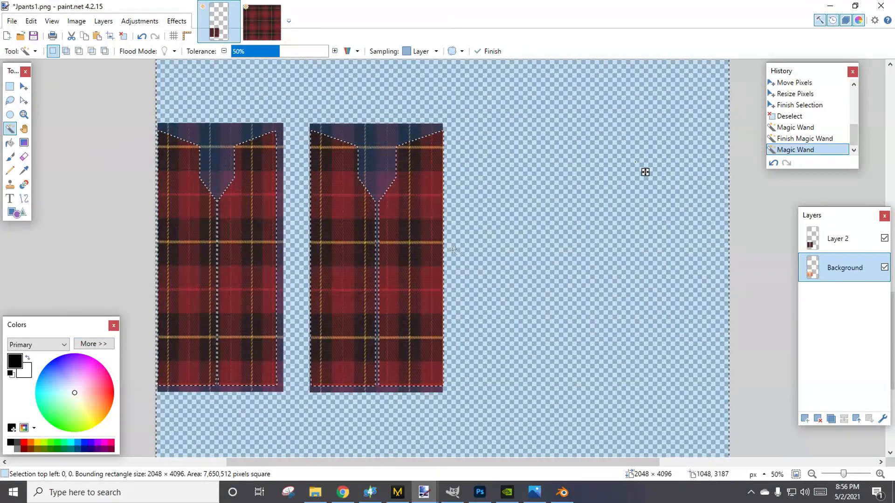
left_click(841, 238)
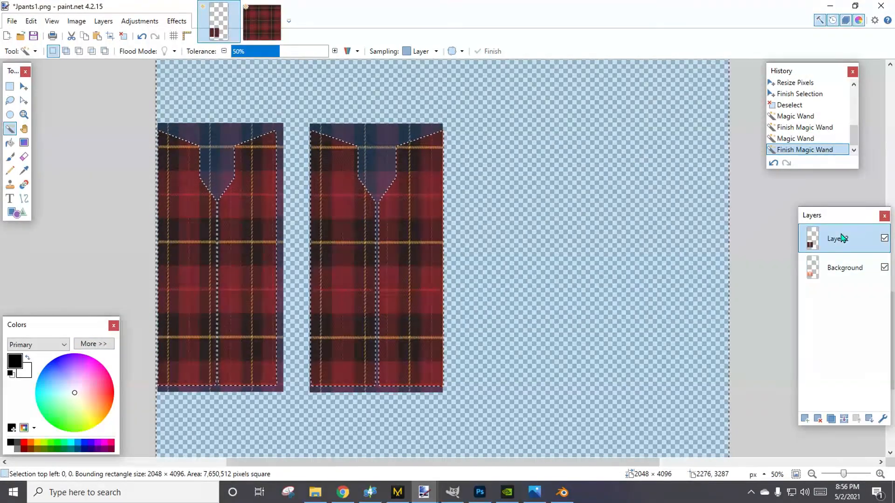
key("Delete")
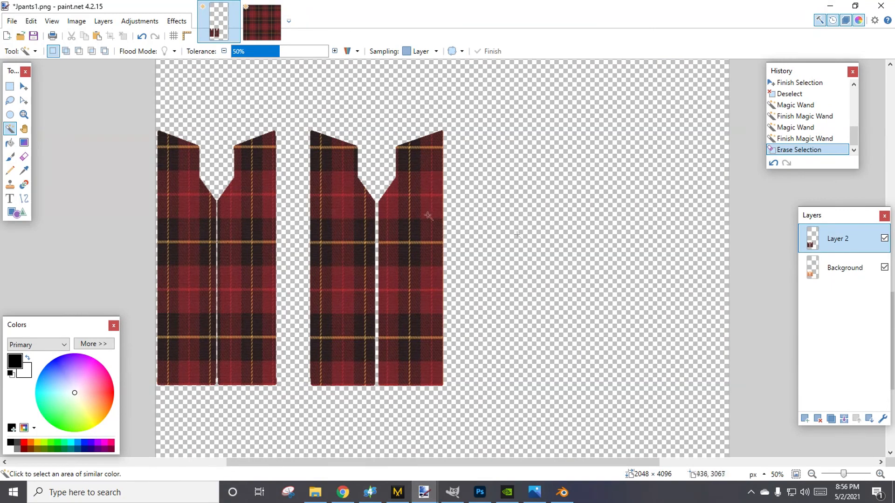
Merge the plaid layer down into the Background and save Jpants1.png with the auto-detect bit depth.
left_click(844, 419)
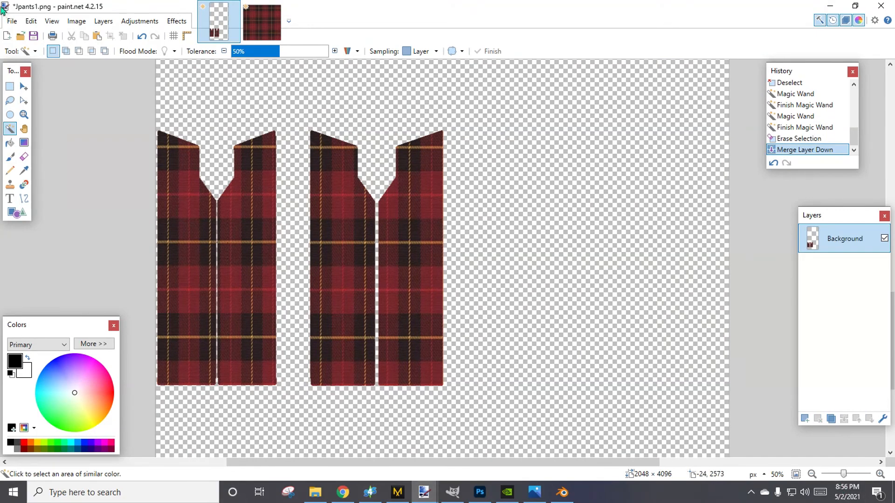
left_click(32, 37)
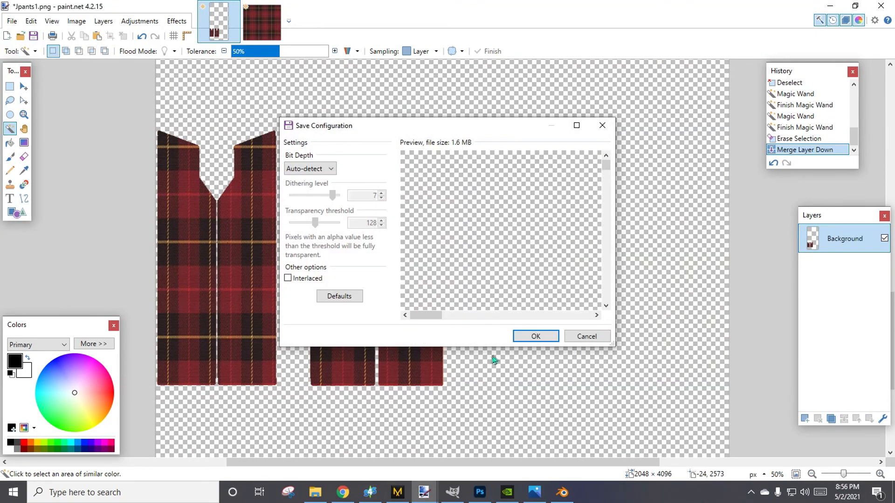
left_click(536, 336)
Switch to Sims 4 Studio and import Jpants1 from the dds files folder as swatch 8's diffuse texture.
left_click(371, 493)
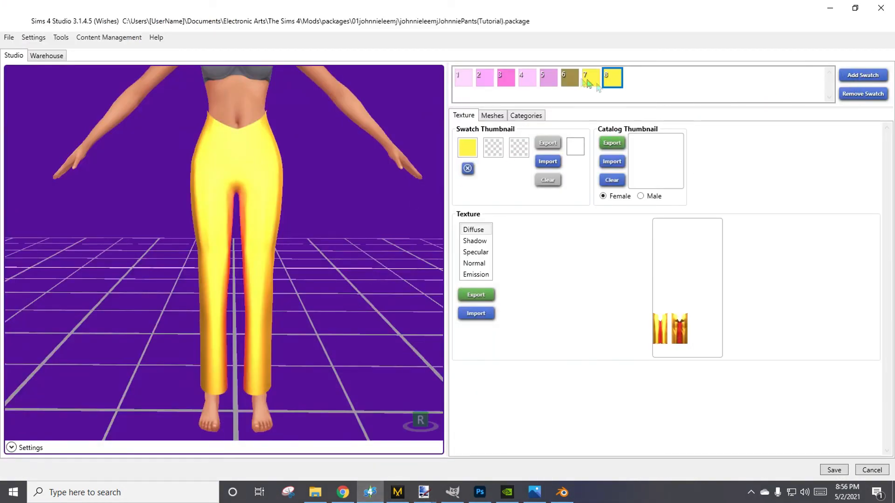
left_click(475, 313)
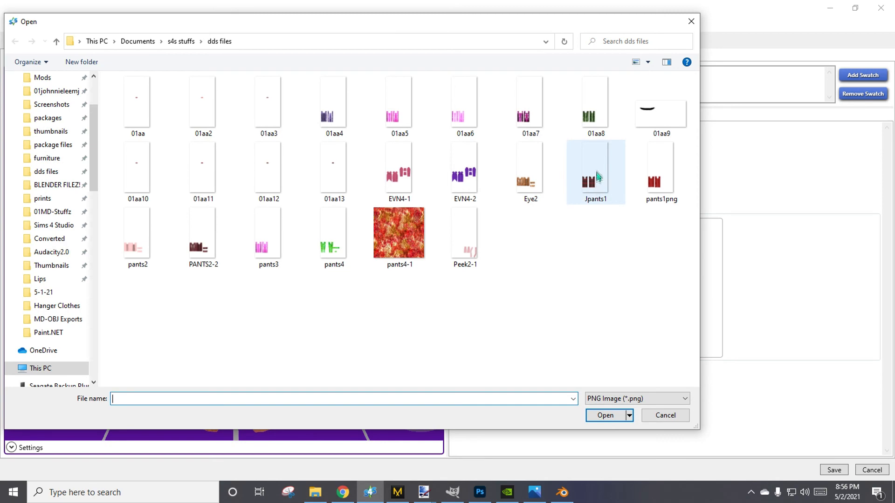
double_click(578, 177)
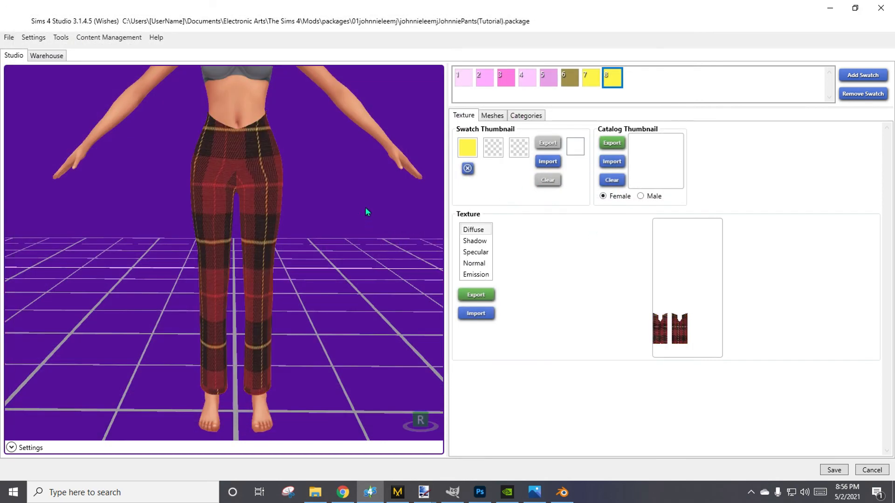
Examine the plaid pants on the model from the front, back and sides.
left_click_drag(398, 240, 364, 280)
right_click_drag(364, 280, 845, 364)
right_click_drag(246, 282, 1, 301)
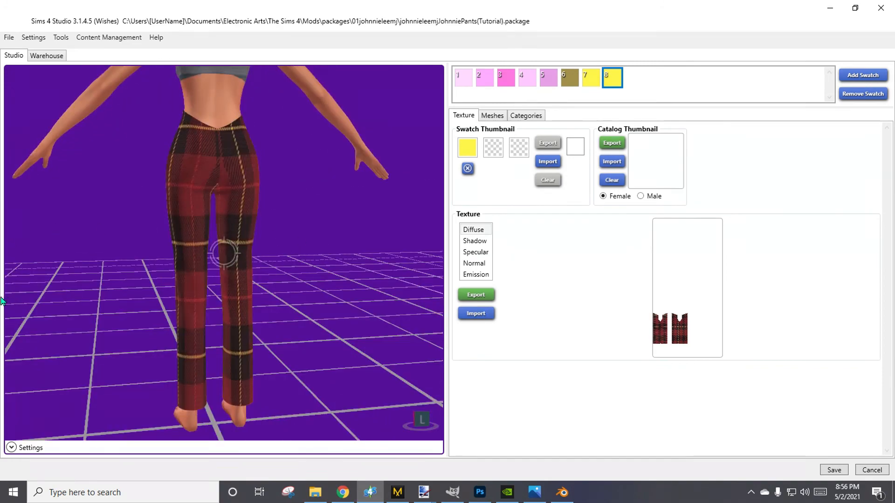
right_click_drag(301, 207, 4, 348)
right_click_drag(315, 297, 135, 298)
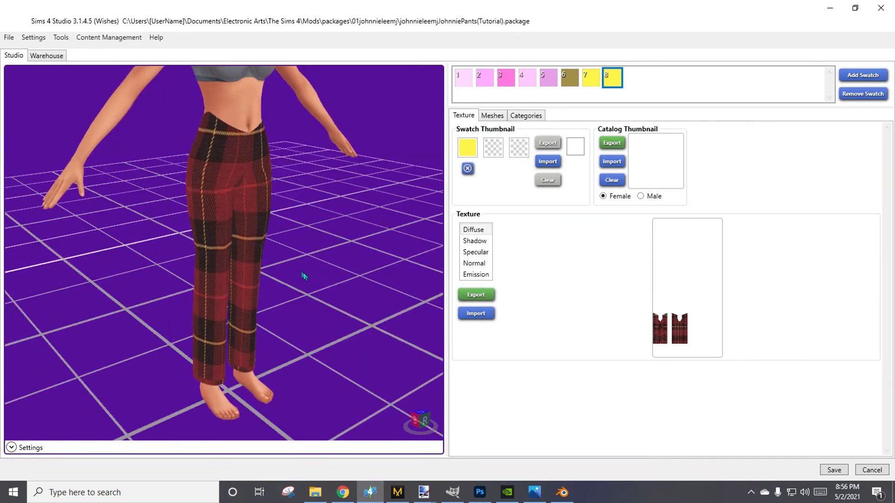
right_click_drag(304, 276, 228, 139)
right_click_drag(358, 261, 333, 250)
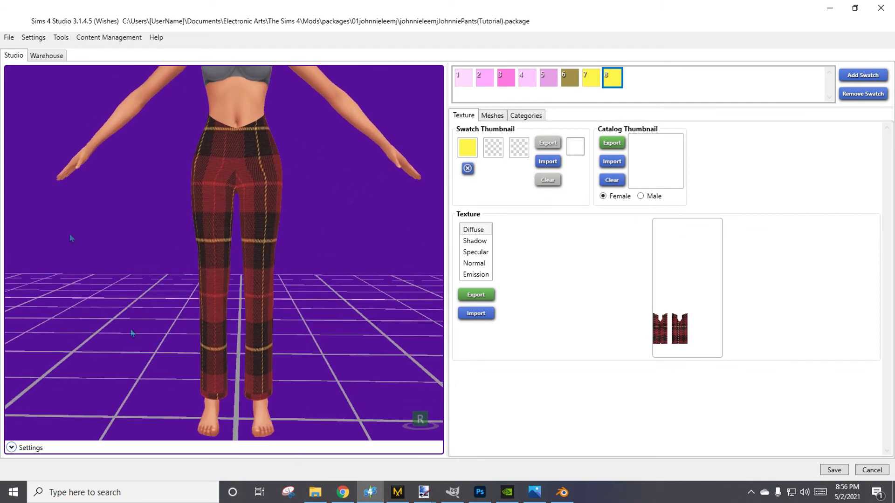
right_click_drag(275, 312, 448, 274)
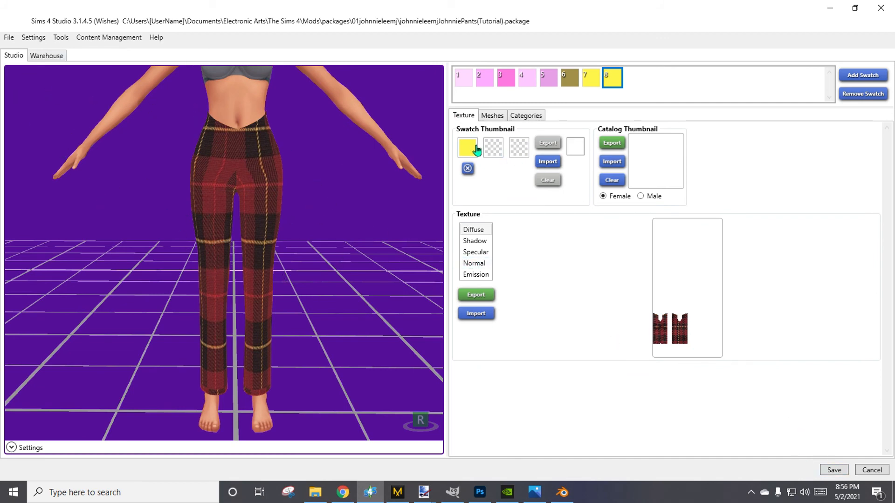
Set swatch 8's three thumbnail colors to dark red, black and tan sampled from the plaid pants.
left_click(226, 130)
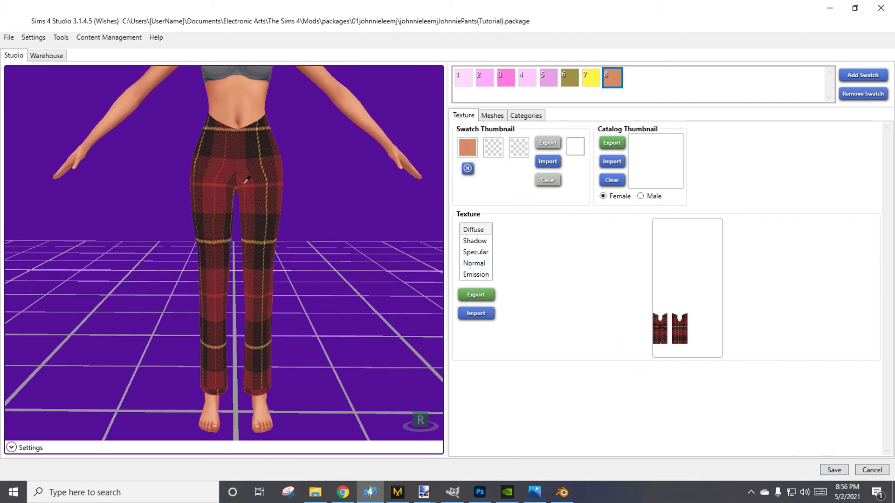
left_click(504, 155)
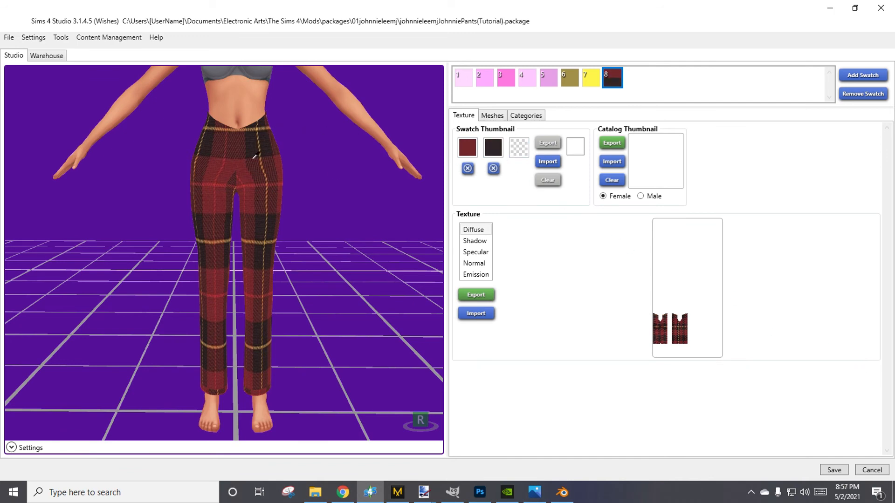
left_click(274, 261)
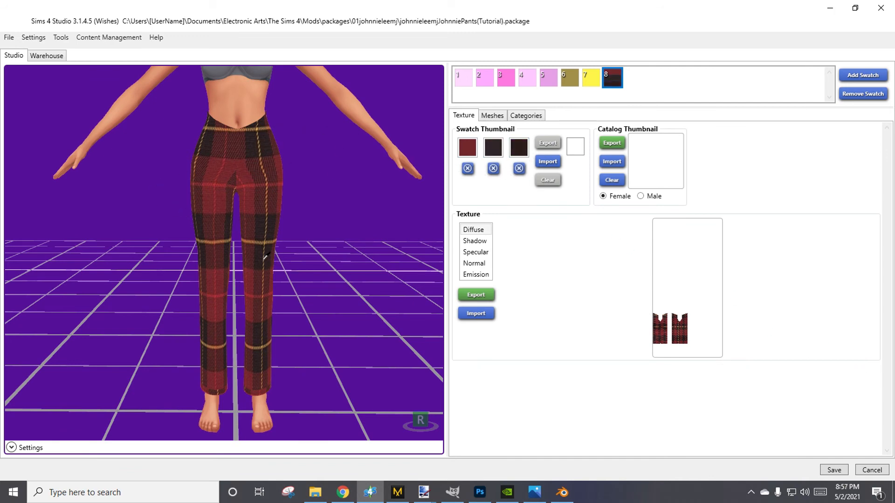
left_click(264, 257)
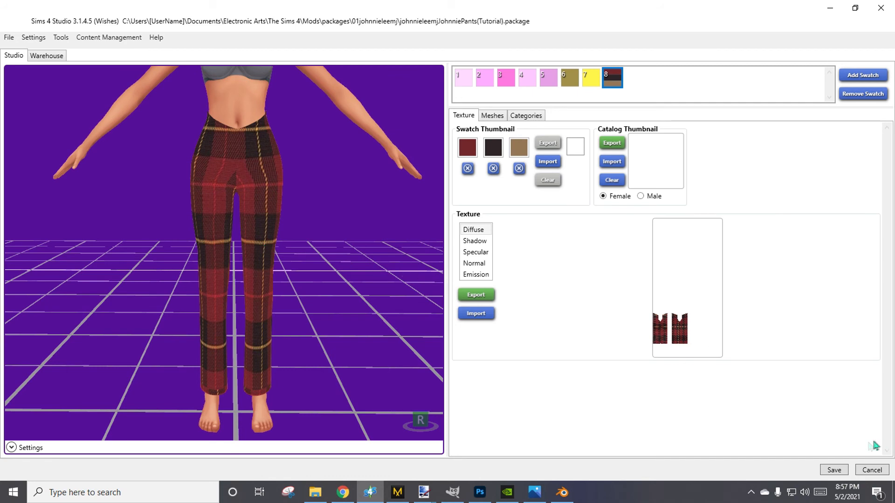
left_click(473, 278)
mouse_move(300, 264)
right_mouse_down()
mouse_move(320, 273)
mouse_move(314, 259)
right_mouse_up()
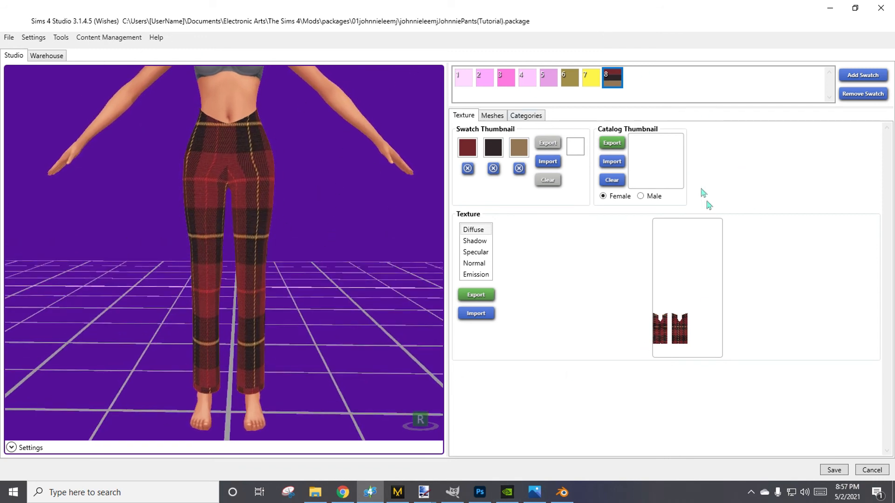
Return to paint.net and revert Jpants1.png in its history to the Open Image state.
left_click(830, 8)
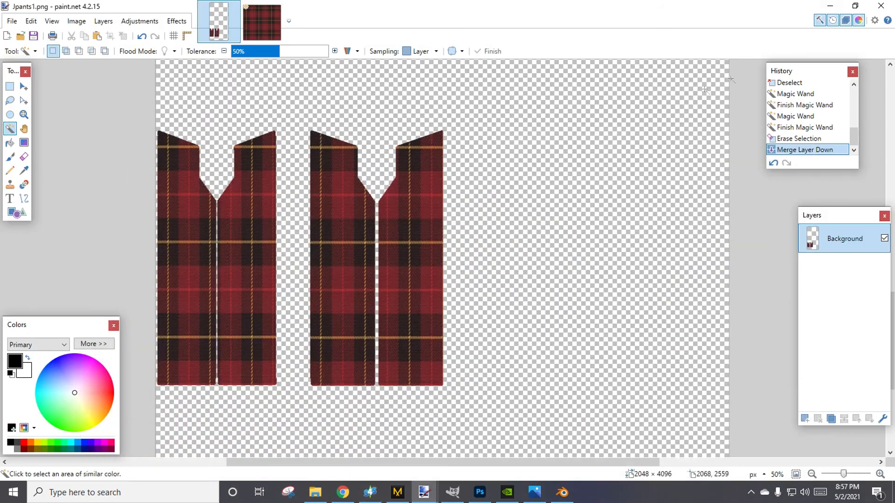
scroll(795, 126, "up", 5)
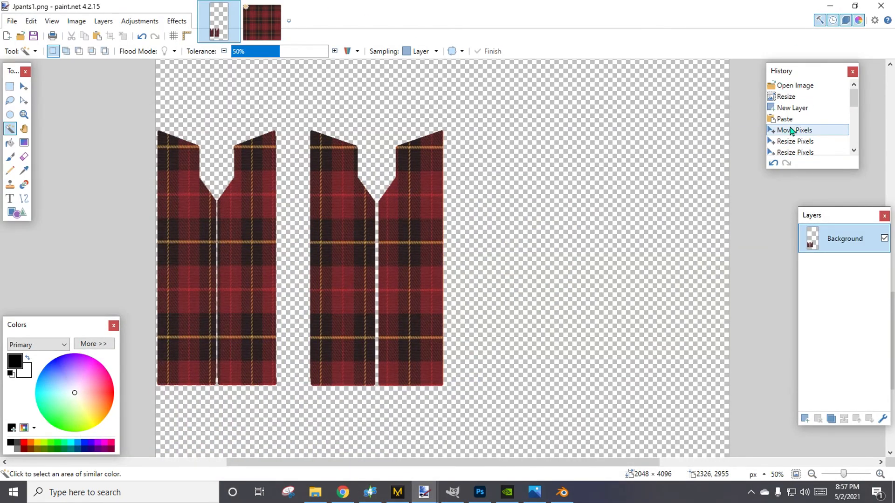
left_click(562, 492)
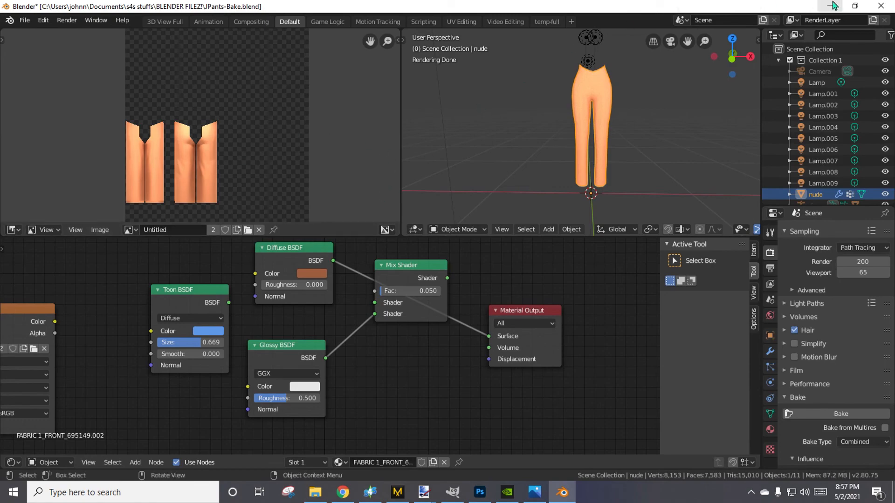
left_click(833, 5)
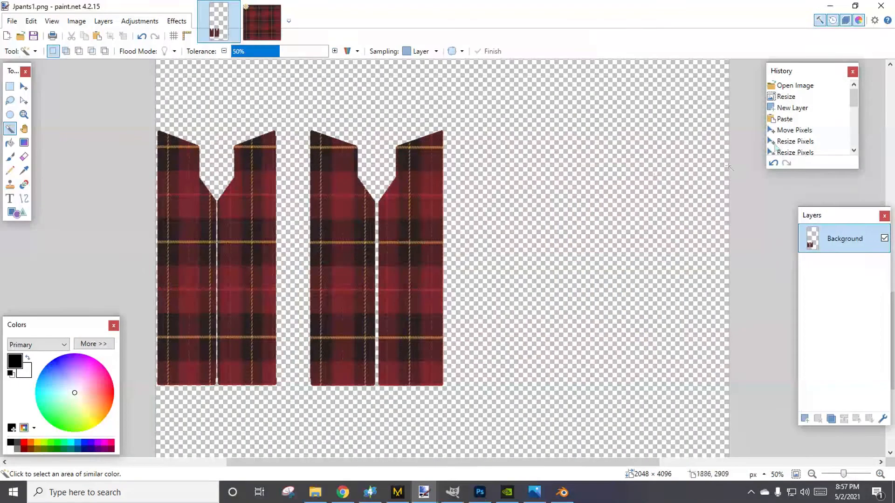
left_click(795, 91)
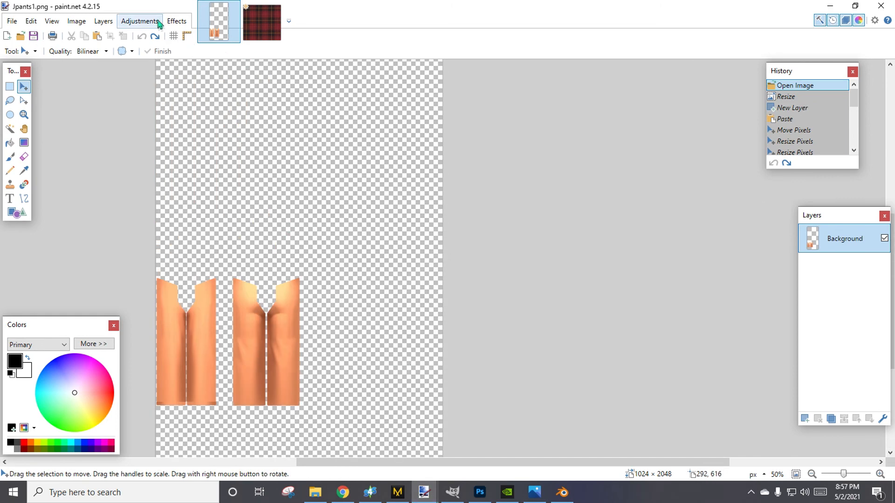
Shift the pants texture's hue to -38 with Hue / Saturation and save Jpants1.png.
left_click(142, 21)
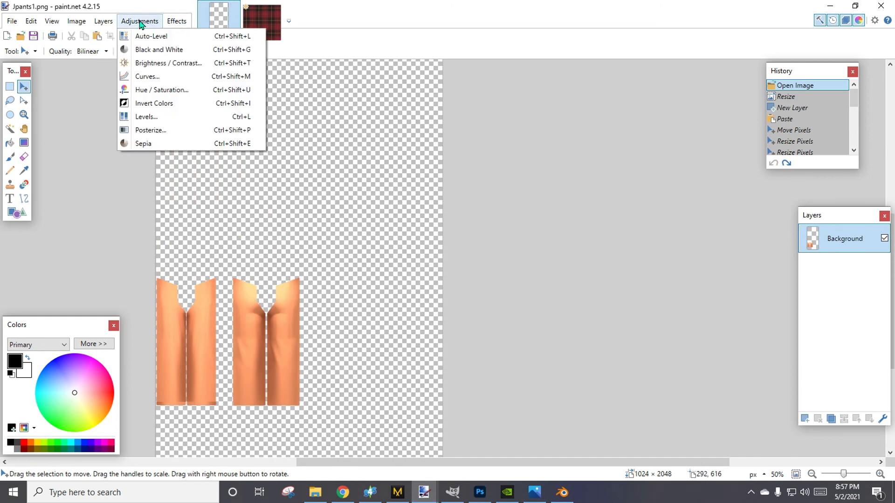
left_click(150, 88)
mouse_move(421, 217)
left_mouse_down()
mouse_move(451, 219)
mouse_move(402, 220)
mouse_move(453, 221)
mouse_move(409, 225)
left_mouse_up()
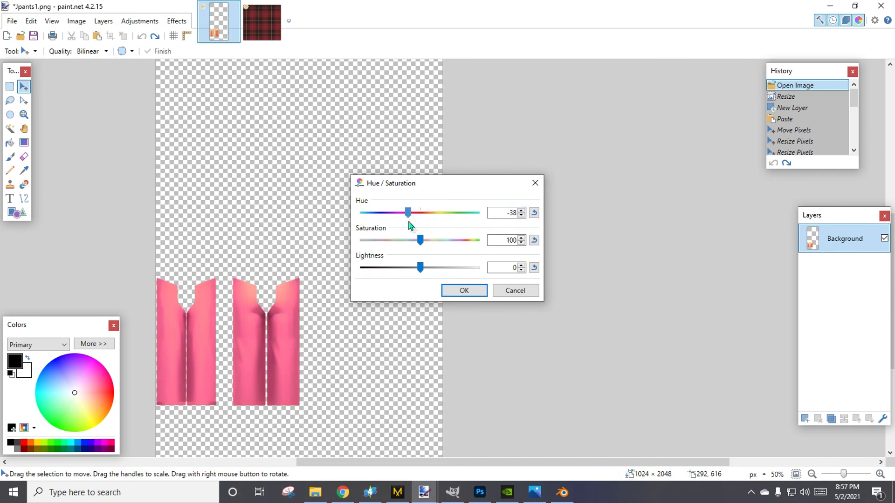
left_click(464, 291)
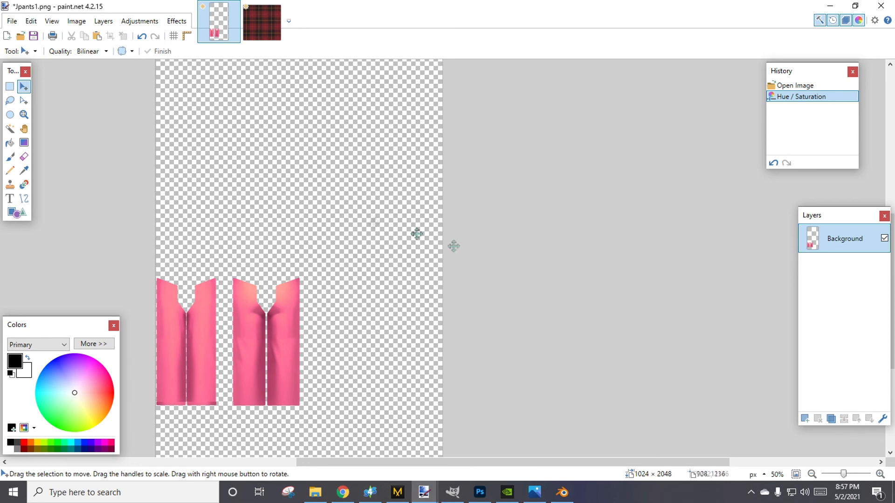
left_click(33, 36)
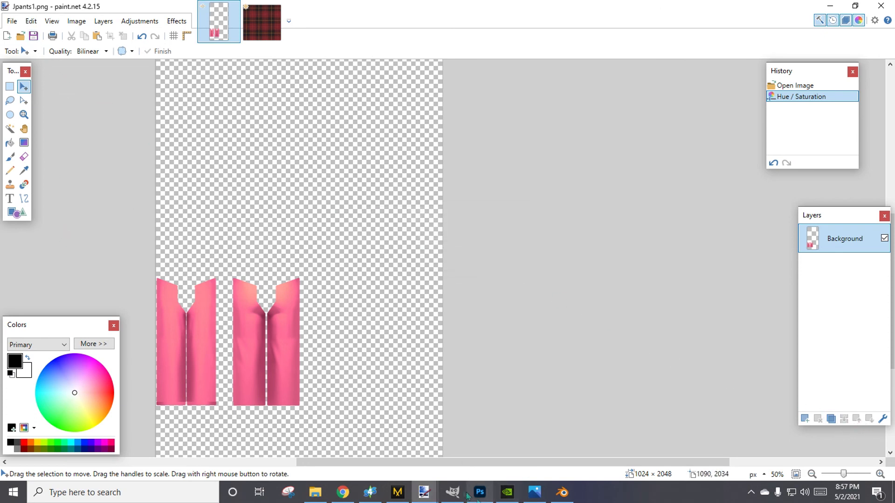
Switch to Sims 4 Studio, add swatch 9, and import the pink Jpants1 as its diffuse texture.
left_click(562, 493)
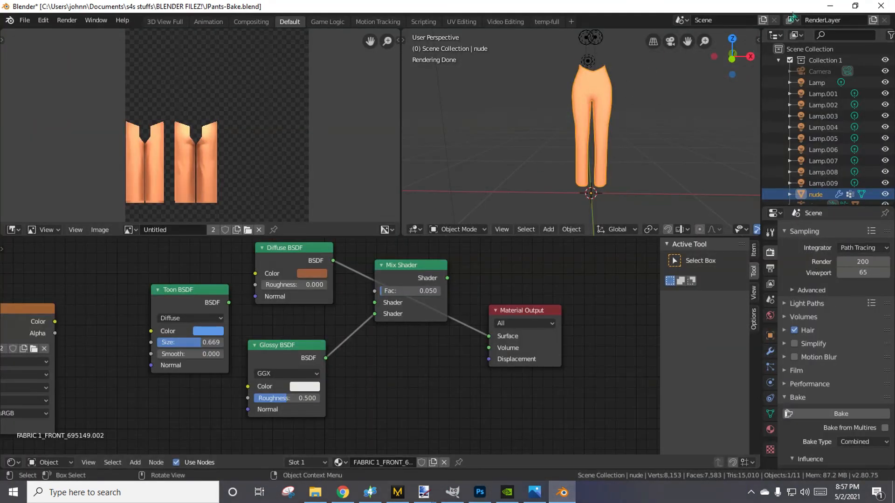
left_click(830, 6)
left_click(370, 492)
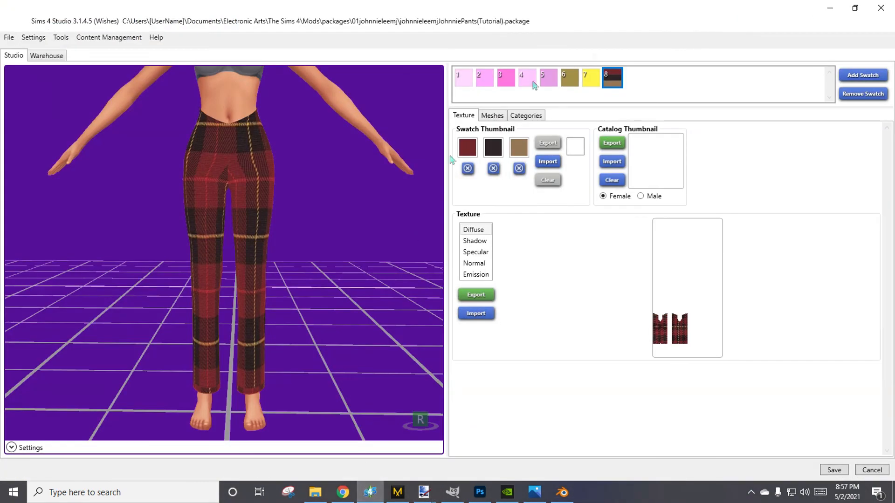
left_click(490, 313)
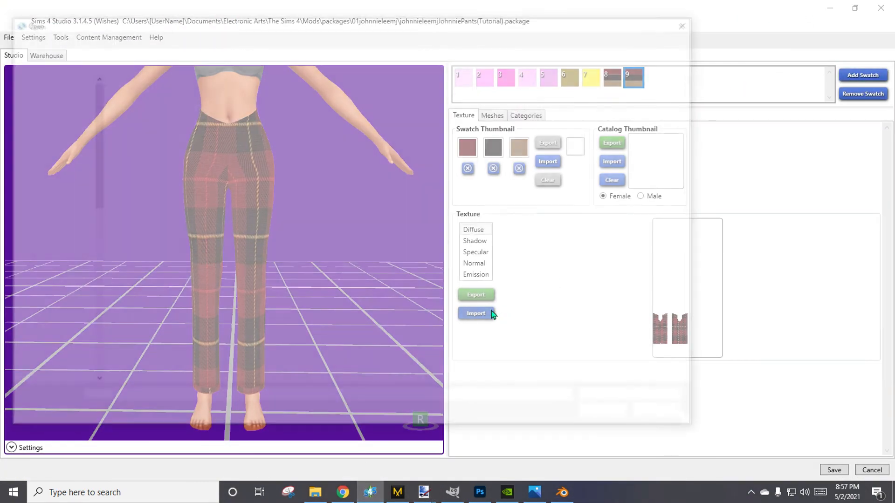
double_click(287, 227)
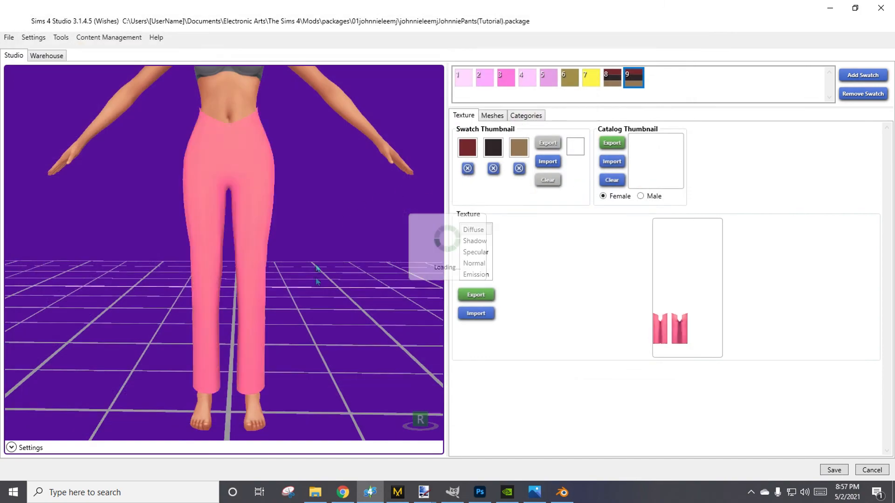
mouse_move(354, 243)
right_mouse_down()
mouse_move(4, 211)
mouse_move(4, 260)
mouse_move(856, 277)
mouse_move(703, 263)
mouse_move(439, 169)
right_mouse_up()
Reduce swatch 9's thumbnail to a single pink sampled from the pants, and add a tenth swatch.
left_click(519, 168)
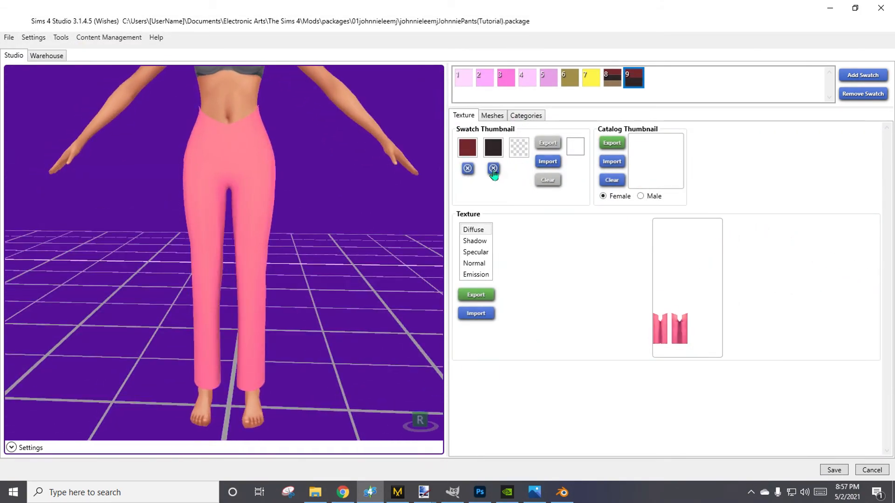
left_click(493, 168)
left_click(468, 149)
left_click(270, 183)
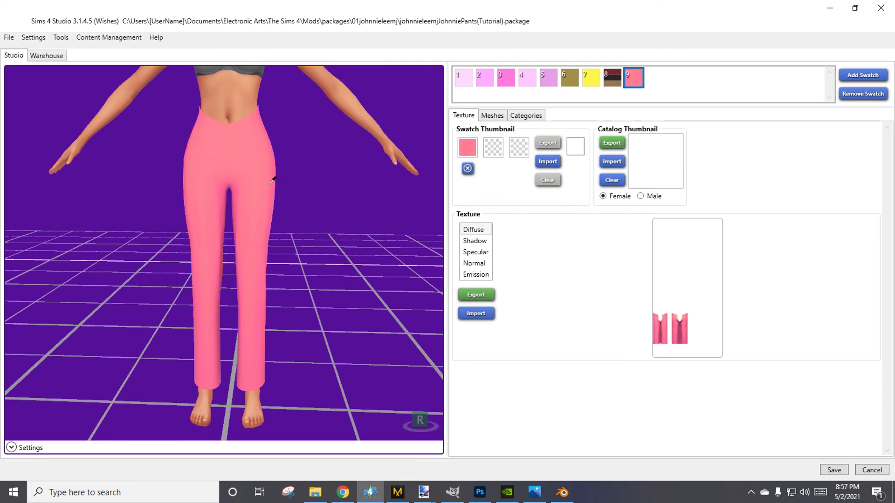
left_click(869, 76)
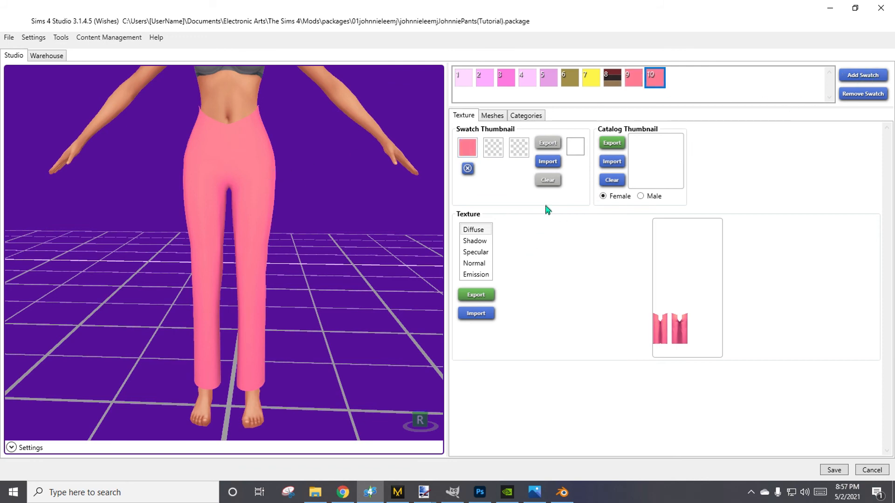
Remove the tenth swatch, save the pants package, and minimize the open windows.
left_click(874, 96)
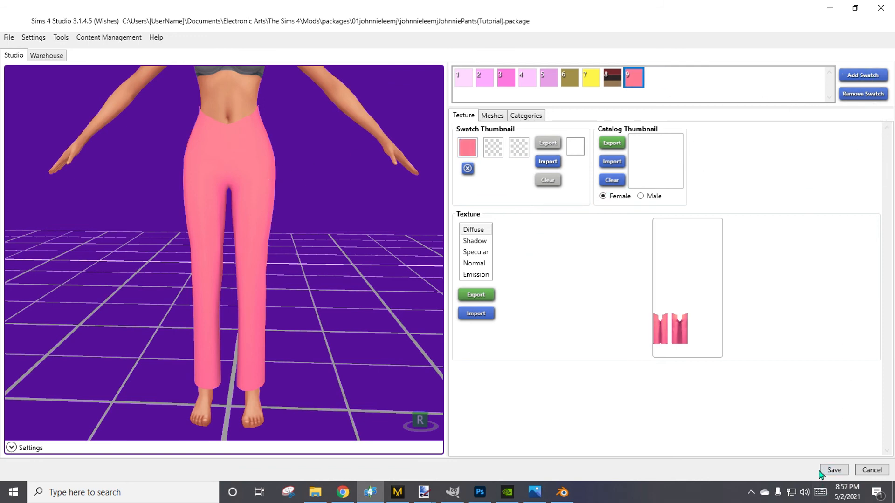
left_click(829, 470)
left_click(474, 279)
left_click(834, 6)
left_click(834, 5)
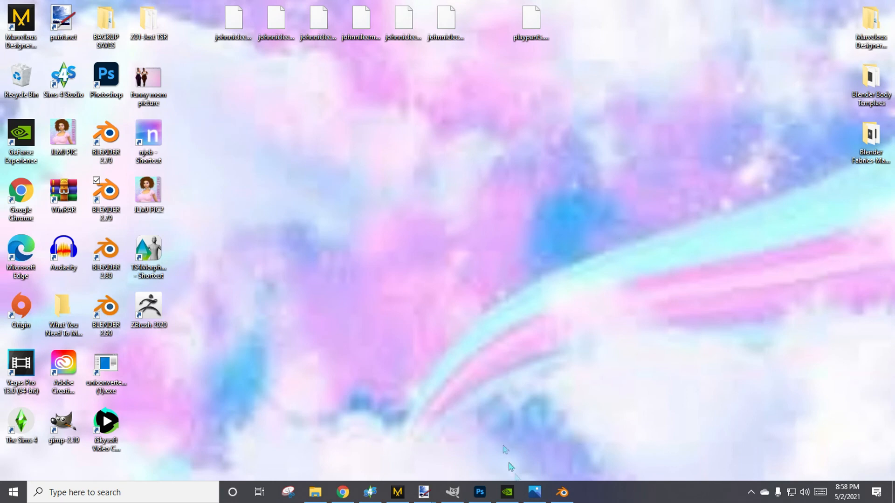
Switch to Jpants1.png in paint.net, undo its Hue / Saturation change, and save the file.
mouse_move(423, 492)
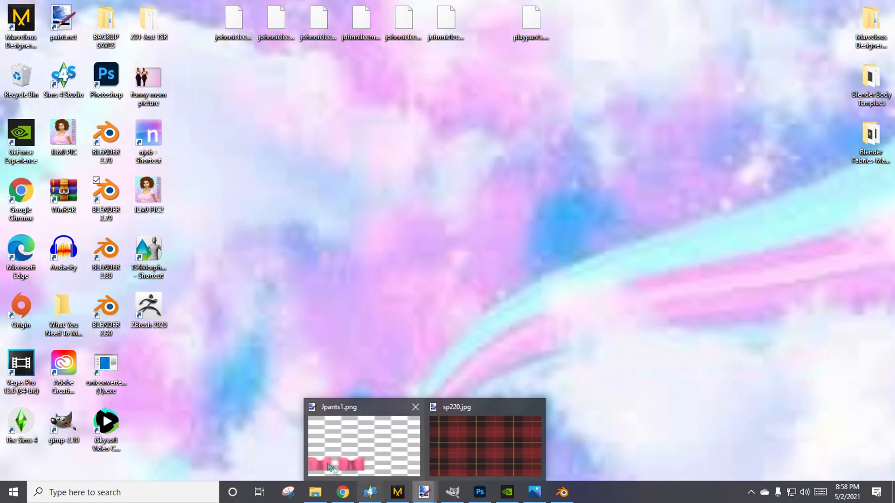
left_click(395, 454)
key("ctrl+z")
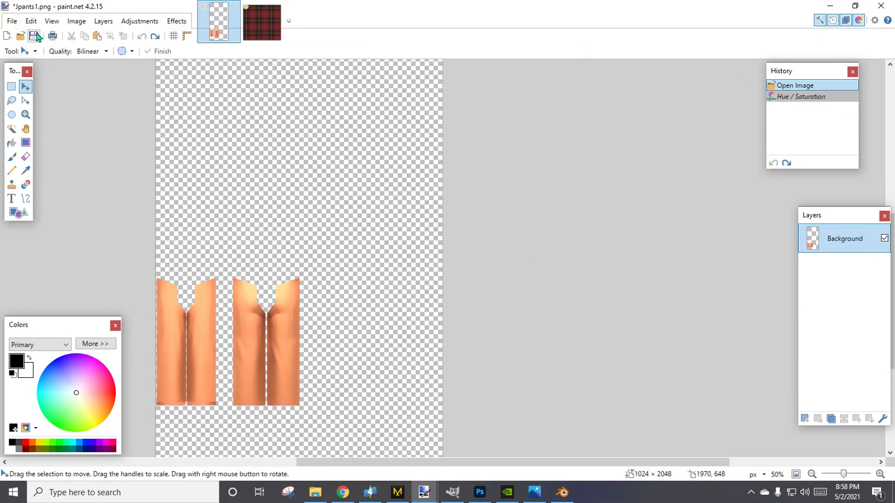
left_click(829, 5)
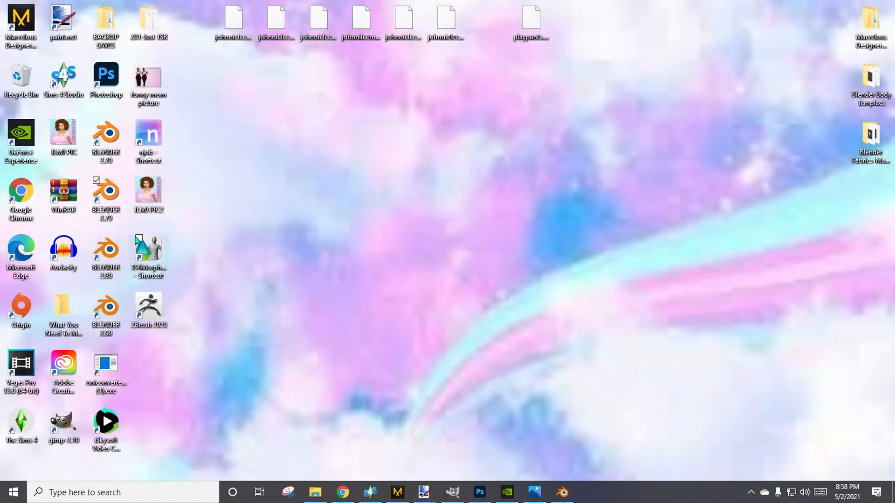
Launch njob from its desktop shortcut and minimize its window.
left_click(148, 150)
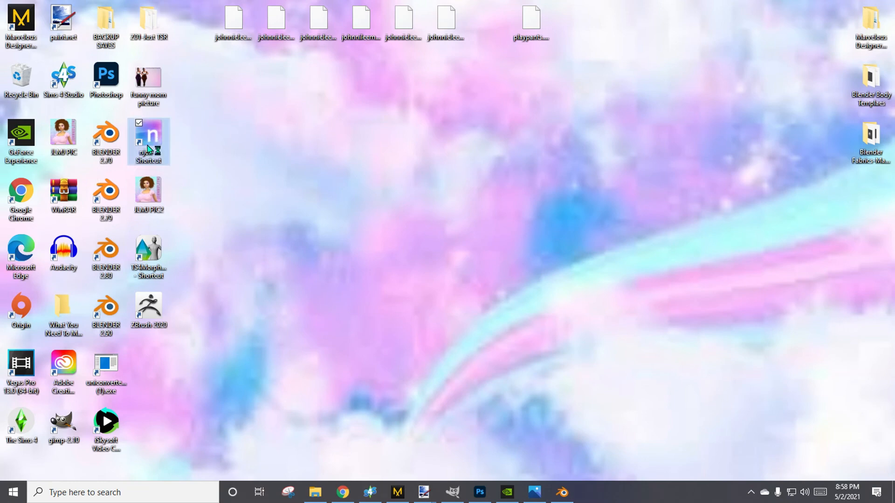
left_click(380, 69)
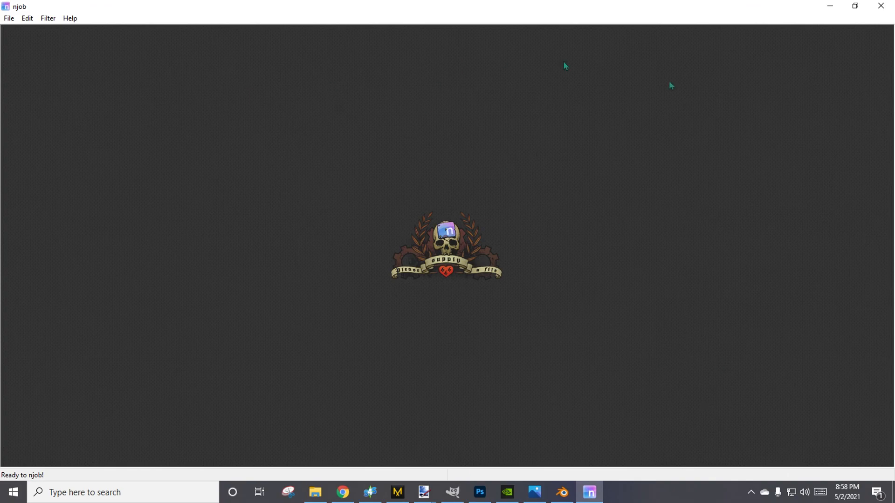
left_click(830, 6)
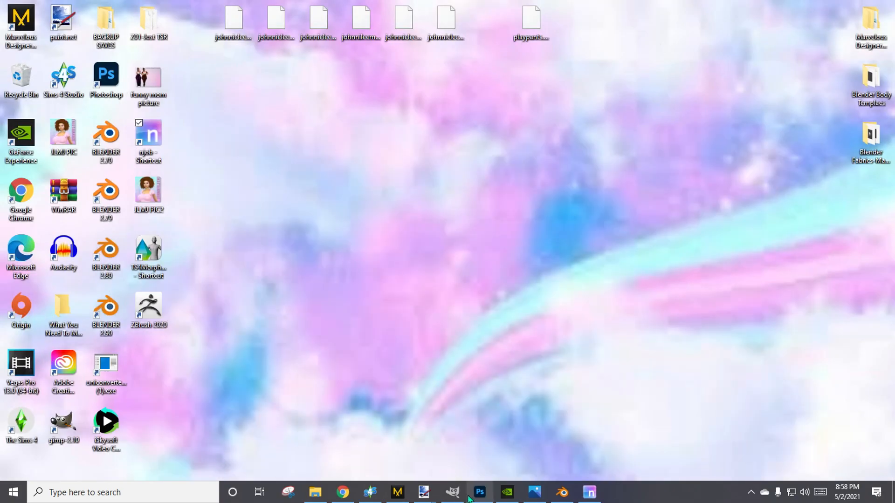
left_click(452, 494)
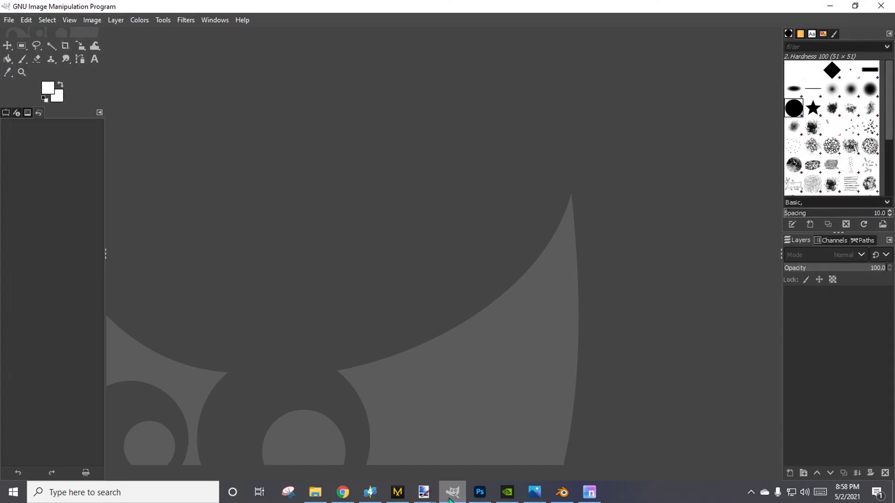
left_click(9, 19)
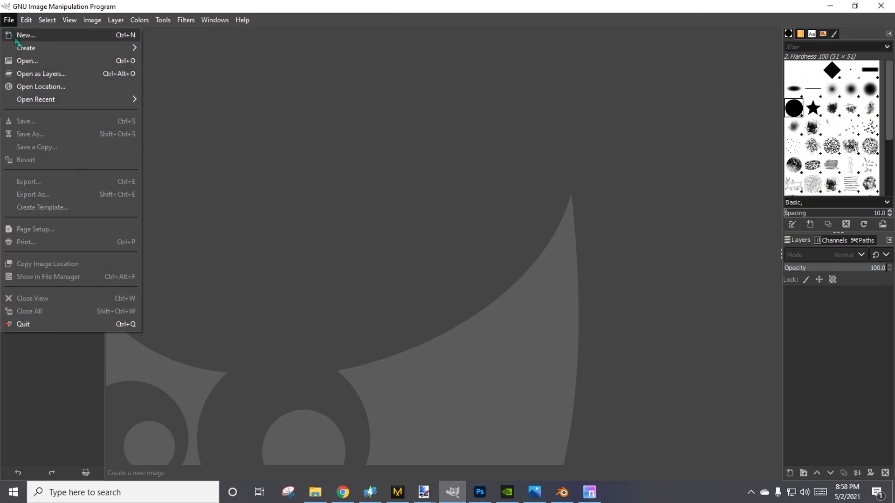
left_click(21, 64)
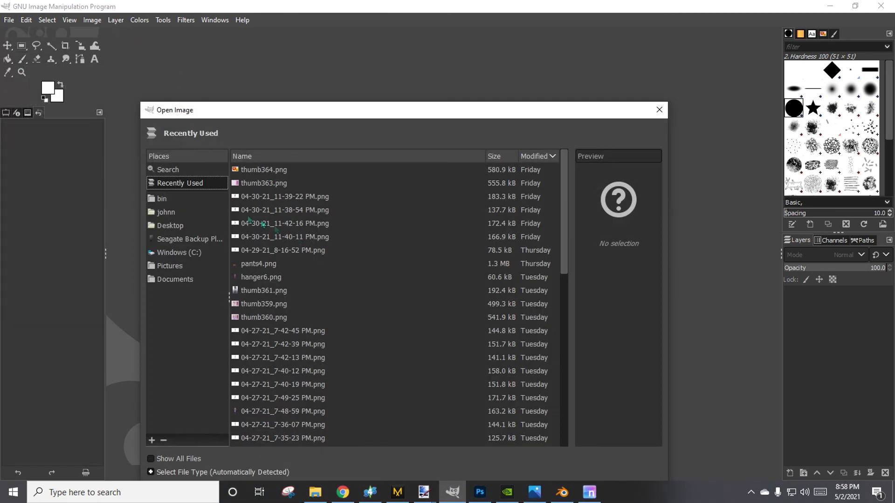
left_click(659, 110)
Switch to File Explorer and open Jpants1 from the dds files folder in GIMP.
left_click(315, 492)
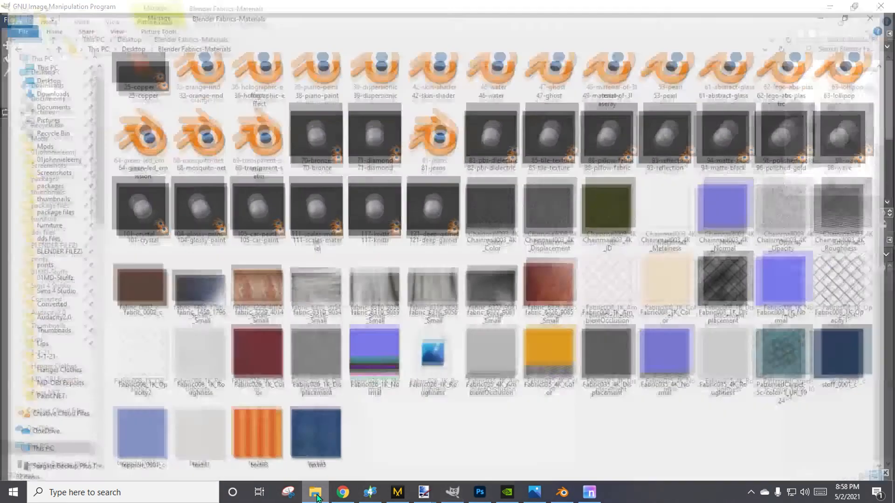
left_click(41, 231)
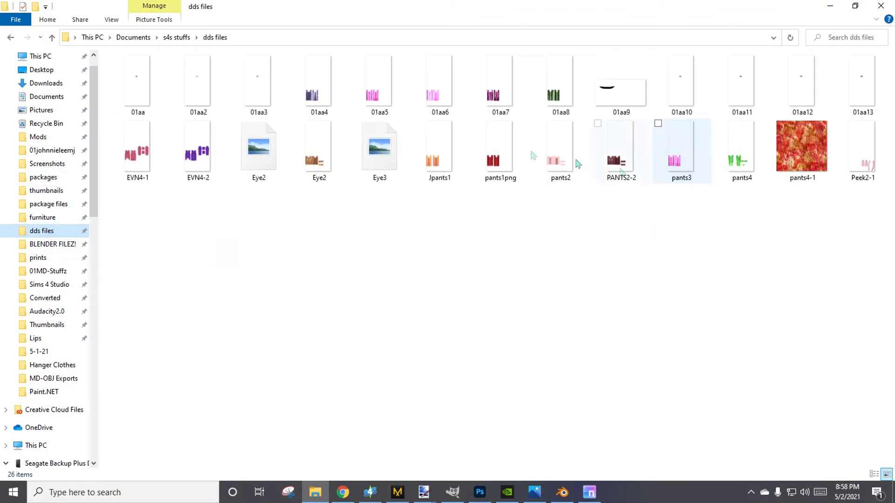
right_click(439, 166)
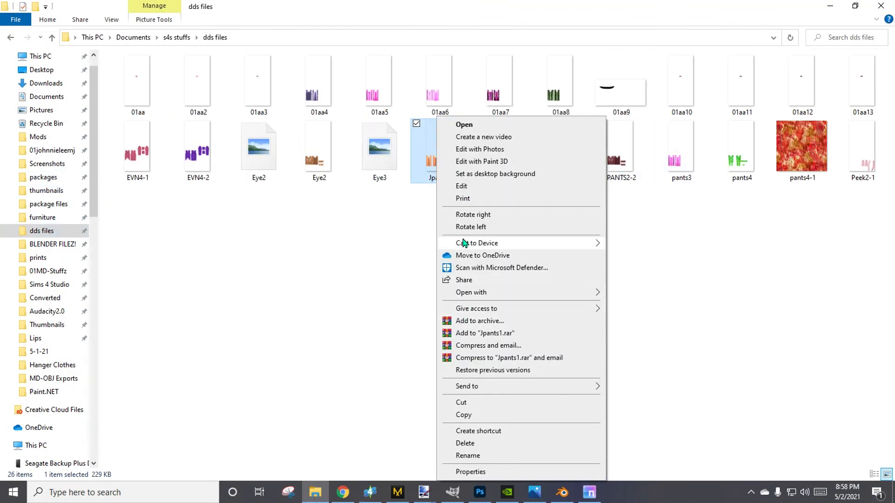
mouse_move(467, 293)
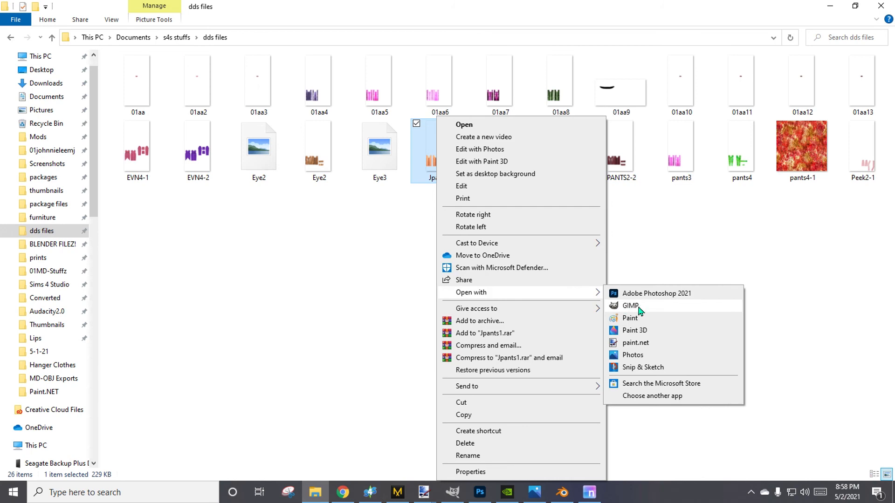
left_click(634, 305)
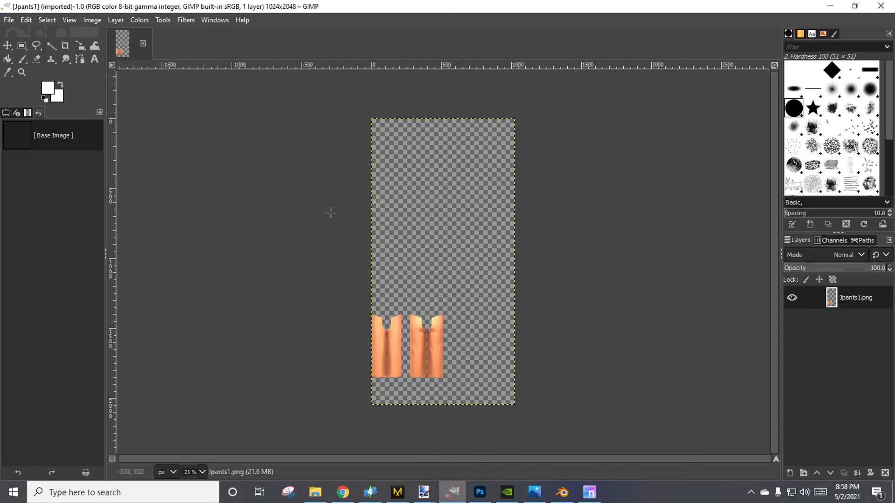
Open the file commands for Jpants1.png.
left_click(8, 20)
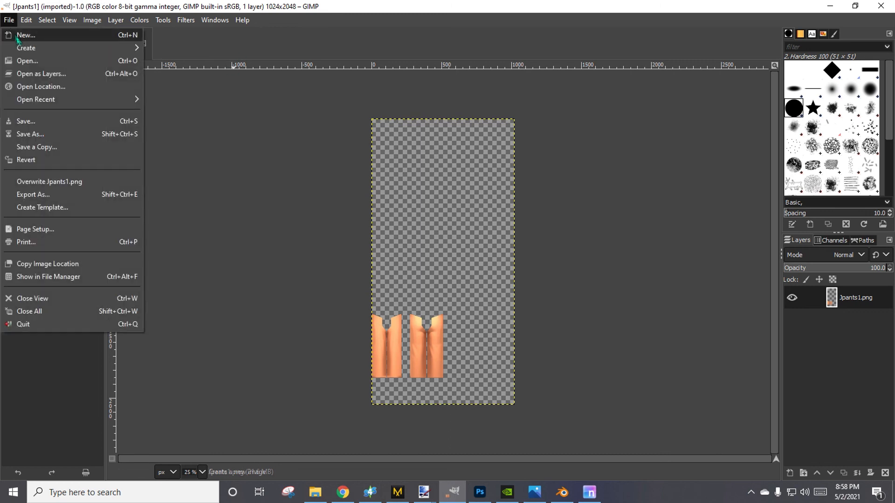
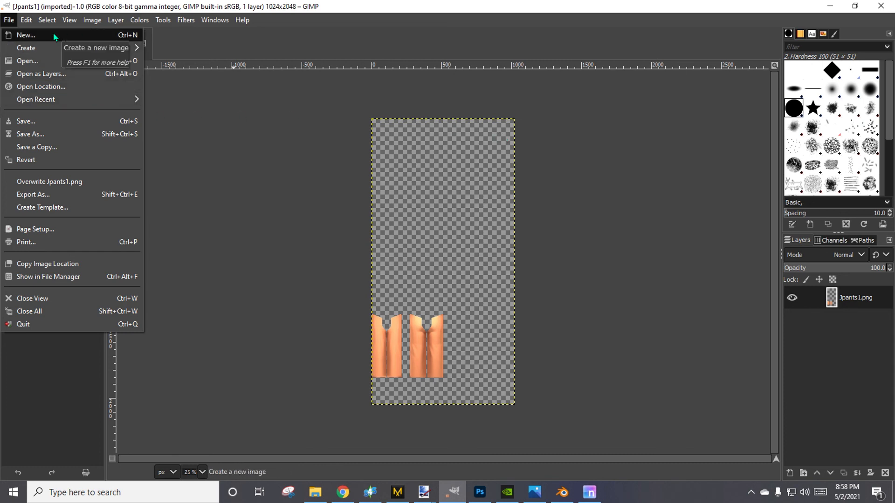
Create a new 1024 x 2048 px image and add the Jpants1.png layer to its white canvas.
mouse_move(62, 48)
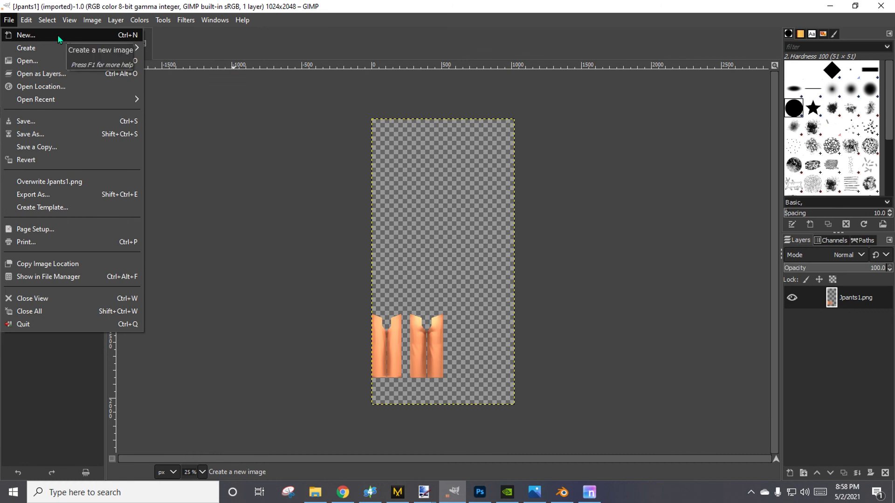
left_click(58, 36)
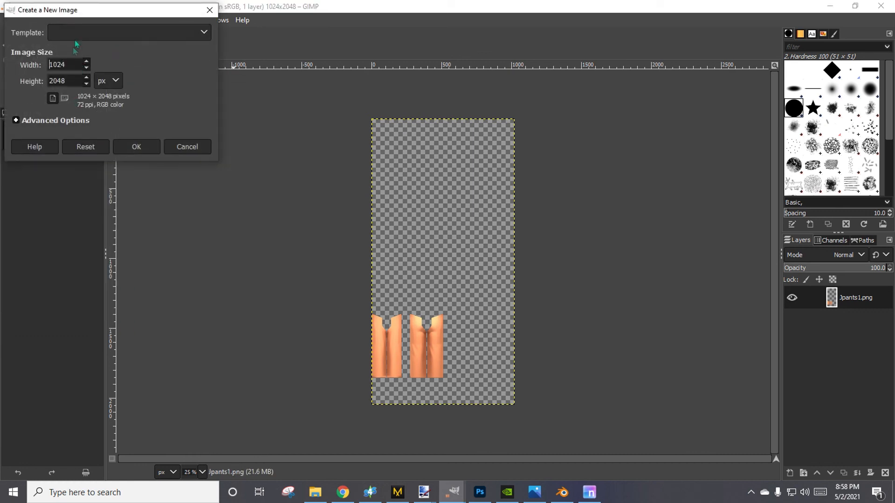
left_click(146, 149)
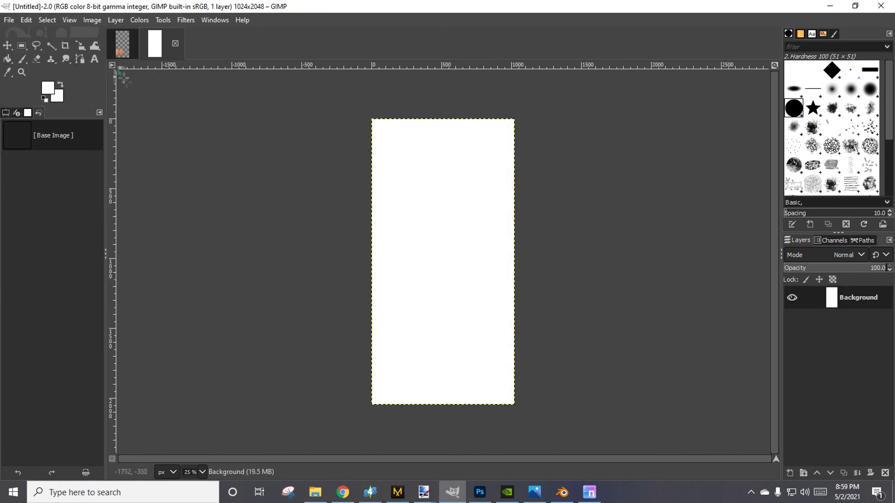
left_click(119, 48)
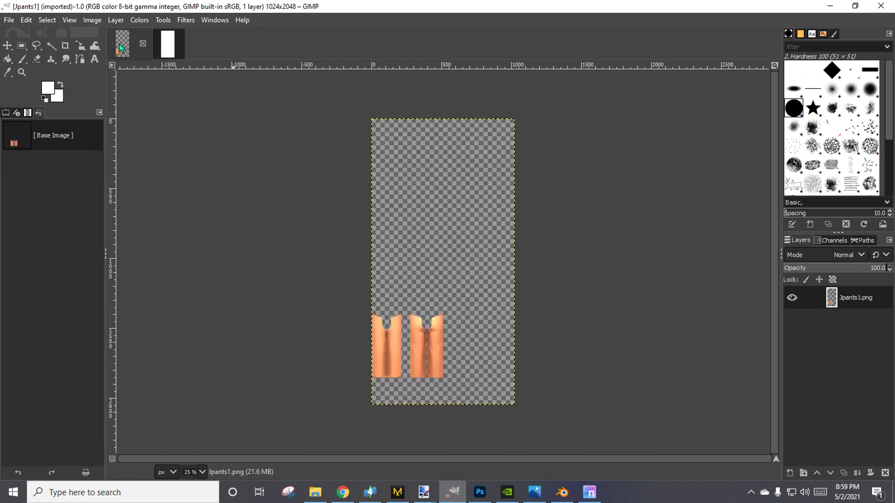
left_click_drag(120, 48, 485, 193)
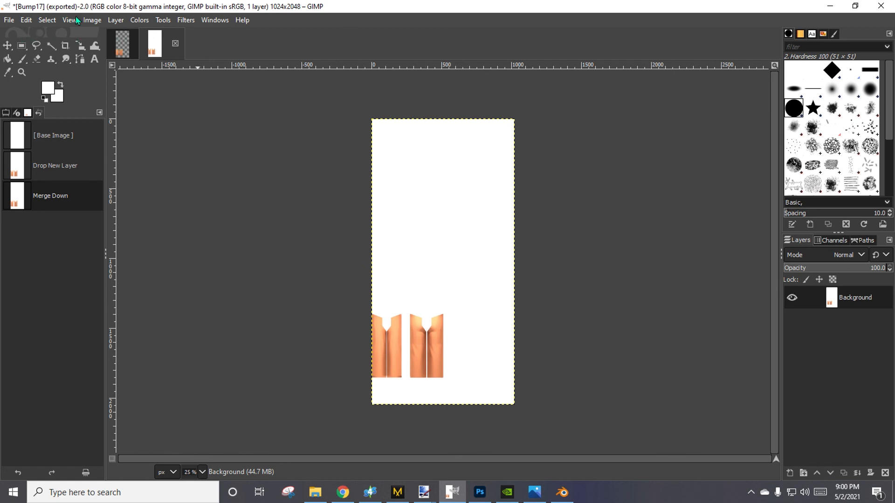
Resize the Bump17 canvas to 100% width and 50% height with a Y offset of -1024, keeping the lower half with the pants.
left_click(93, 20)
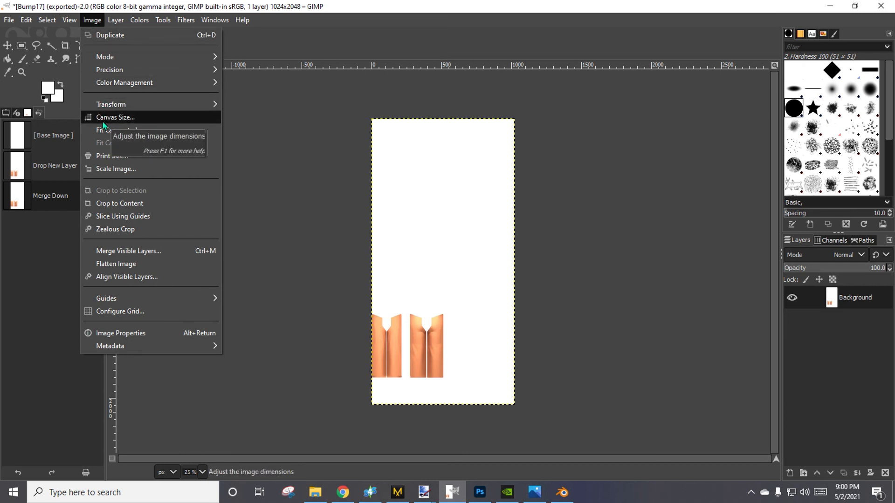
left_click(103, 120)
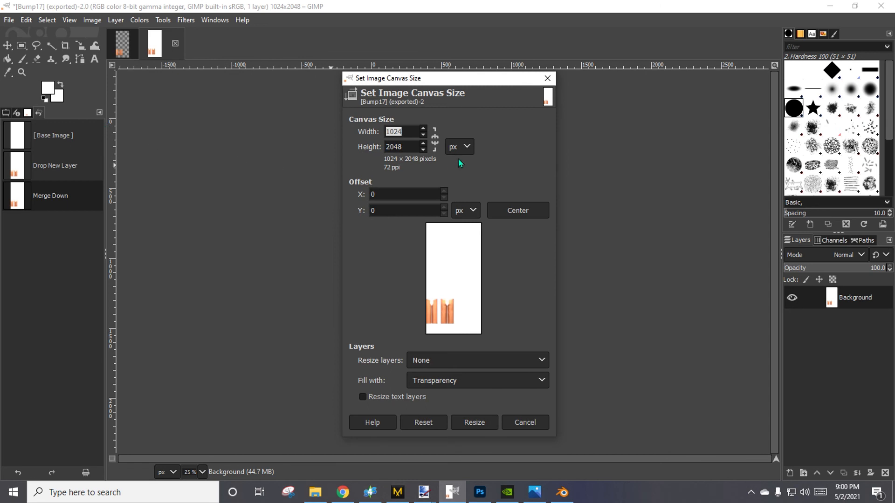
left_click(457, 146)
left_click(459, 177)
left_click_drag(423, 154, 295, 153)
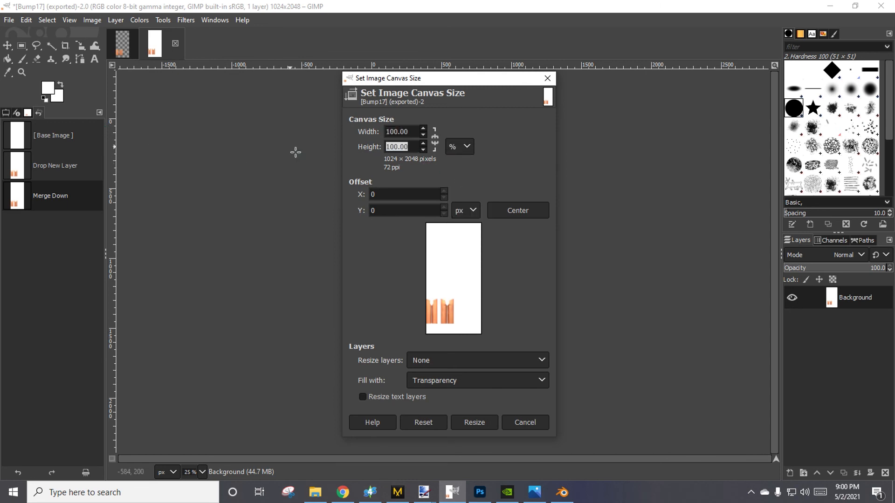
type("50.00")
key("Tab")
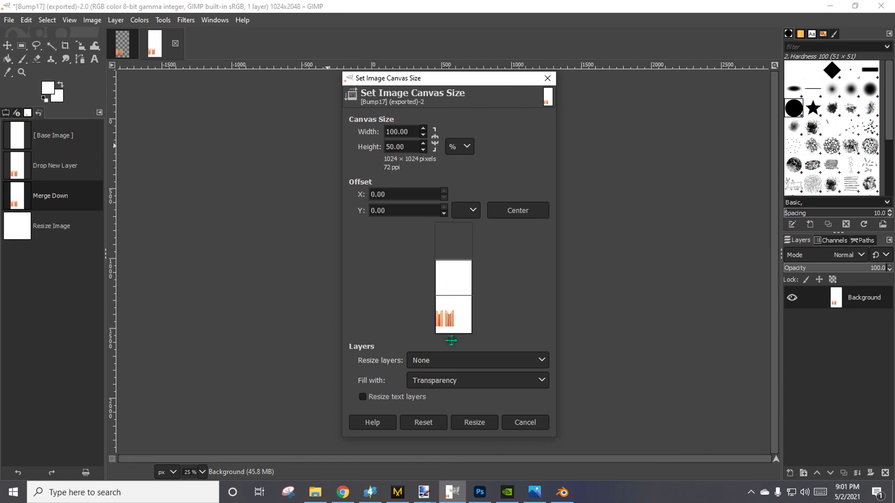
left_click_drag(450, 338, 451, 270)
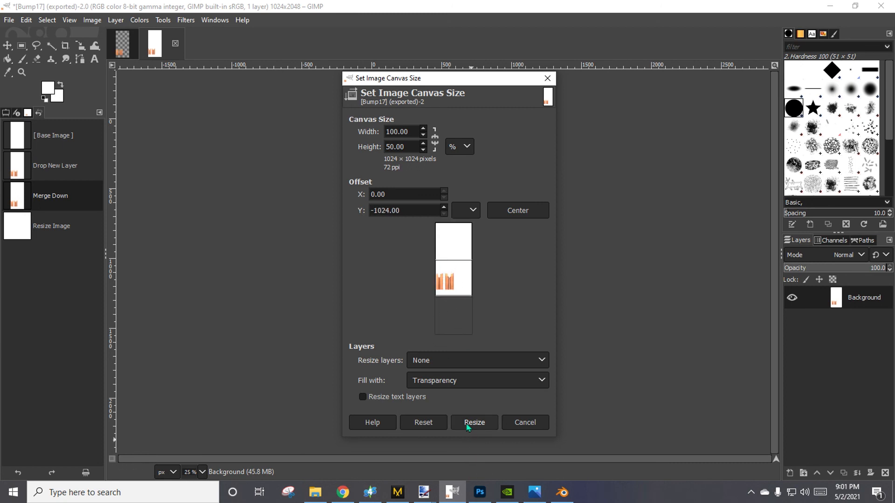
left_click(474, 422)
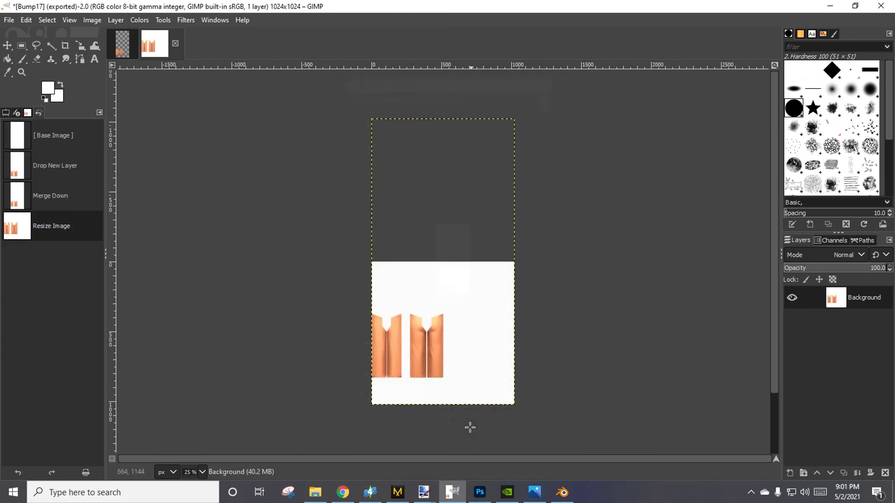
Overwrite Bump17.png with the resized image and minimize the open windows to reach the desktop.
left_click(9, 21)
left_click(70, 184)
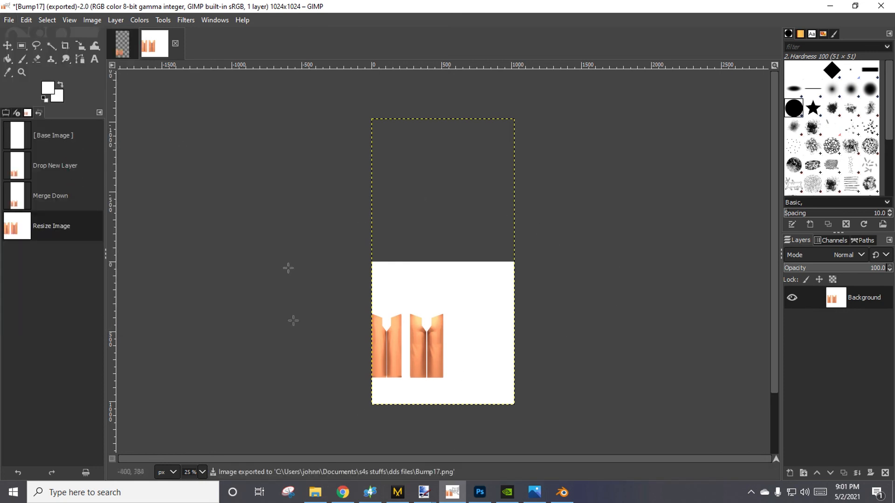
mouse_move(472, 492)
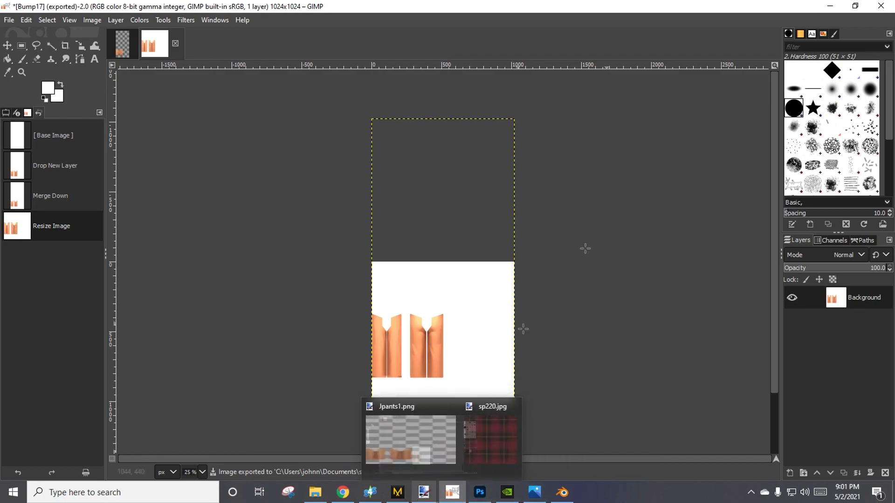
left_click(832, 6)
left_click(832, 5)
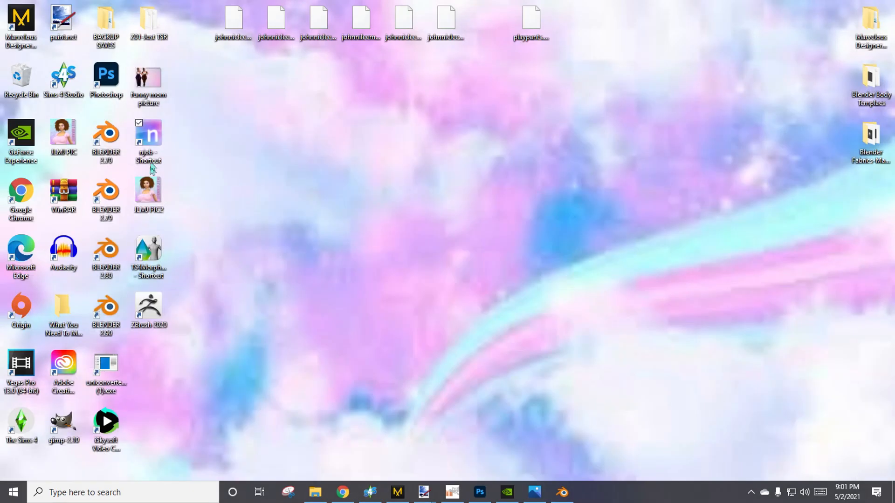
Launch njob from its desktop shortcut and load the exported Bump17 pants image.
double_click(157, 149)
left_click(388, 81)
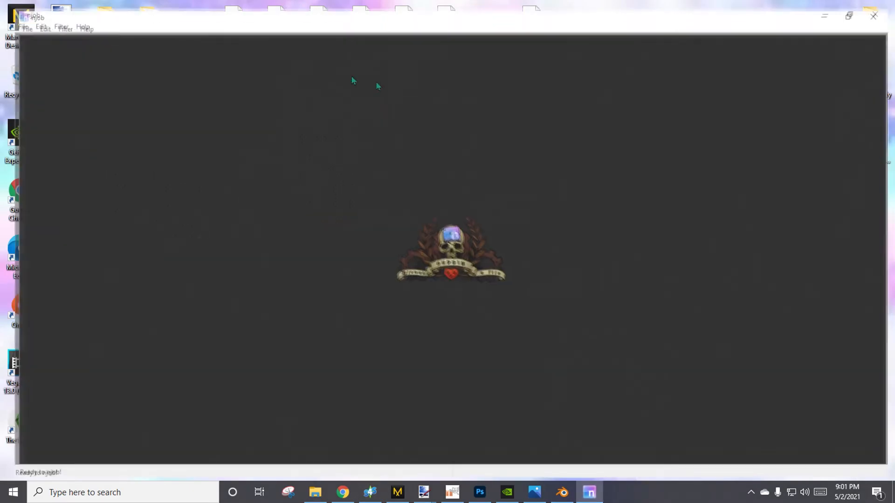
left_click(9, 18)
left_click(20, 32)
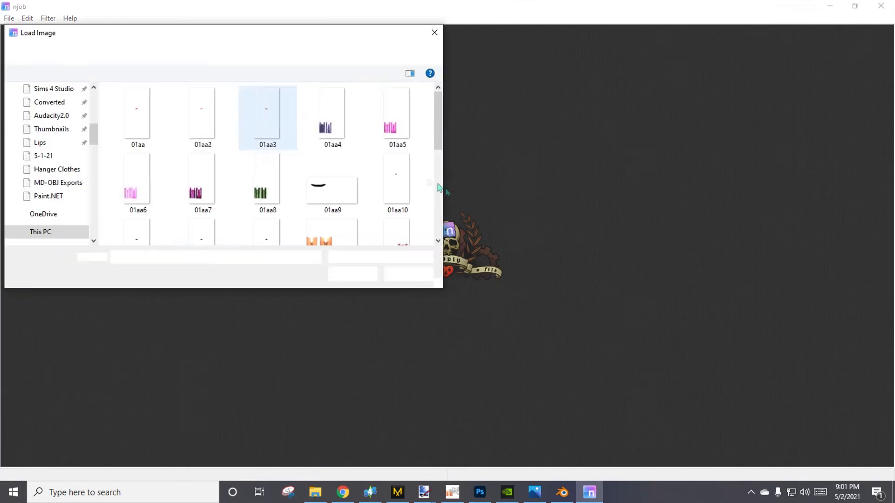
scroll(333, 154, "down", 1)
double_click(338, 174)
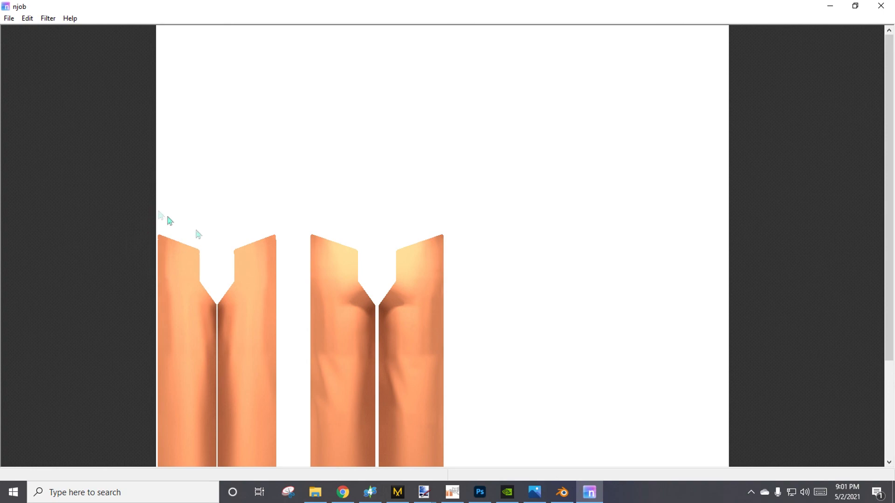
Convert the diffuse map to a heightmap with Coarse Detail near minimum and Fine Detail, Mid Detail and Scale at maximum.
left_click(44, 21)
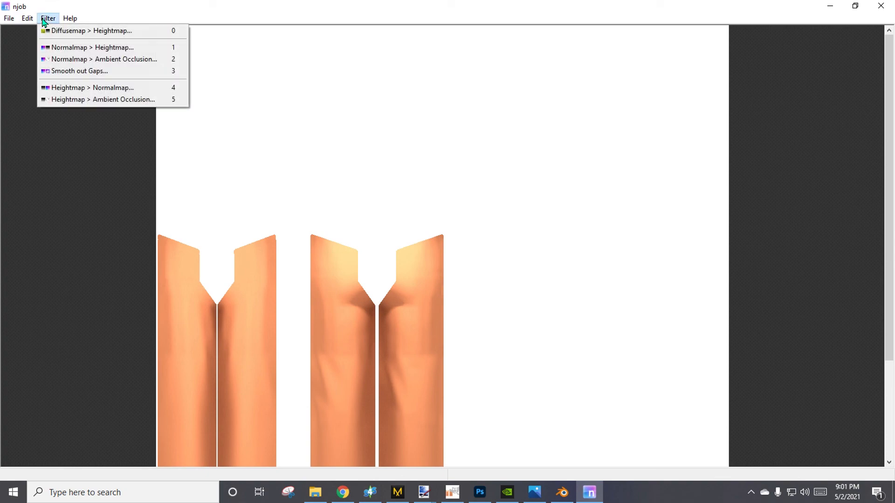
left_click(125, 31)
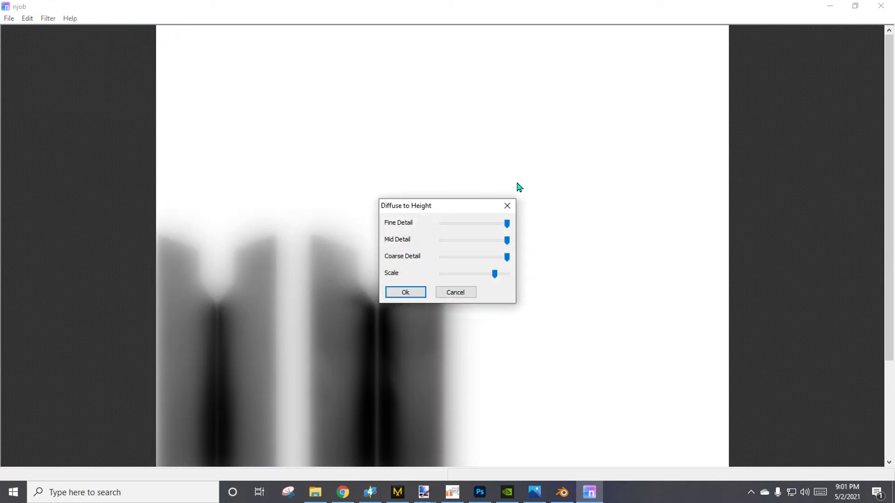
left_click_drag(467, 208, 640, 202)
left_click_drag(669, 269, 736, 274)
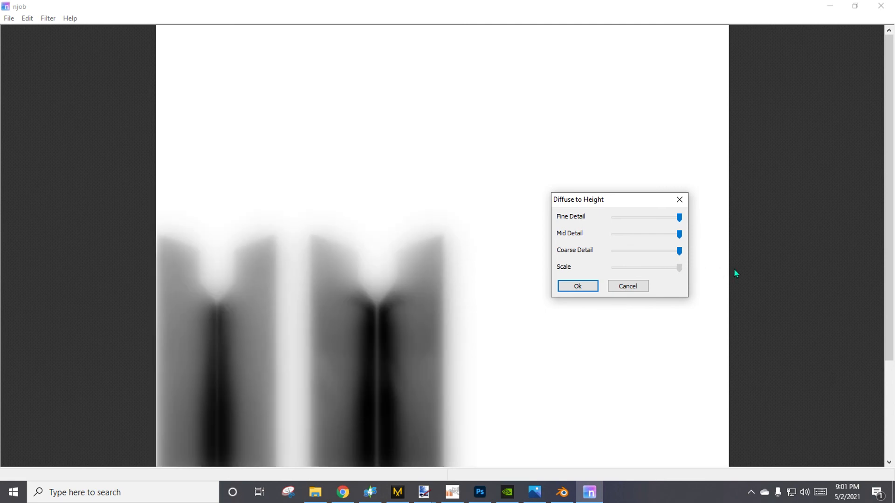
left_click_drag(677, 256, 620, 259)
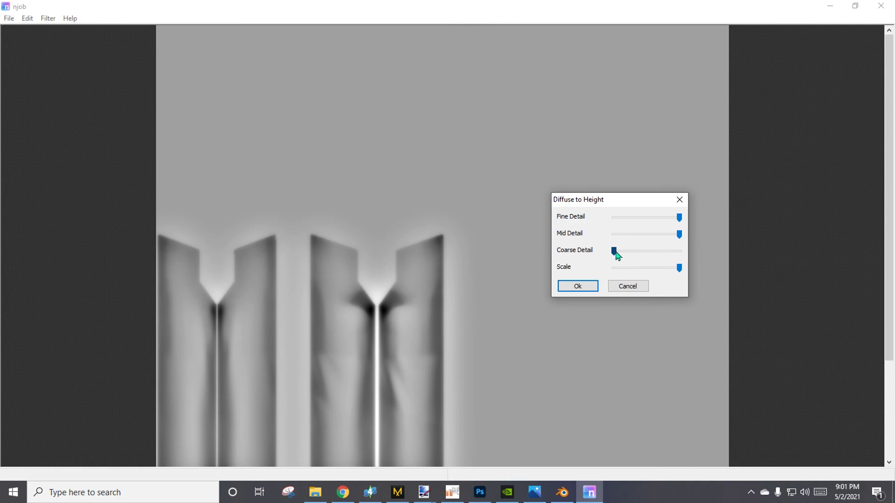
left_click_drag(616, 251, 622, 254)
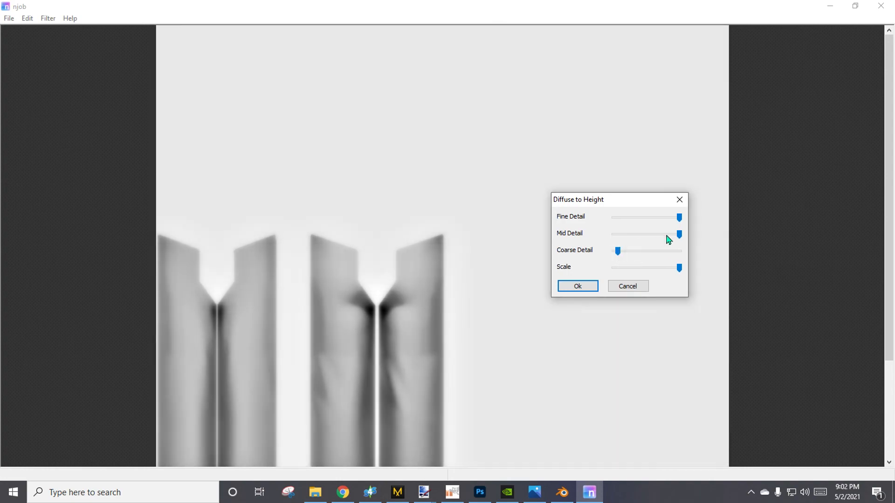
left_click_drag(679, 239, 793, 217)
left_click(577, 286)
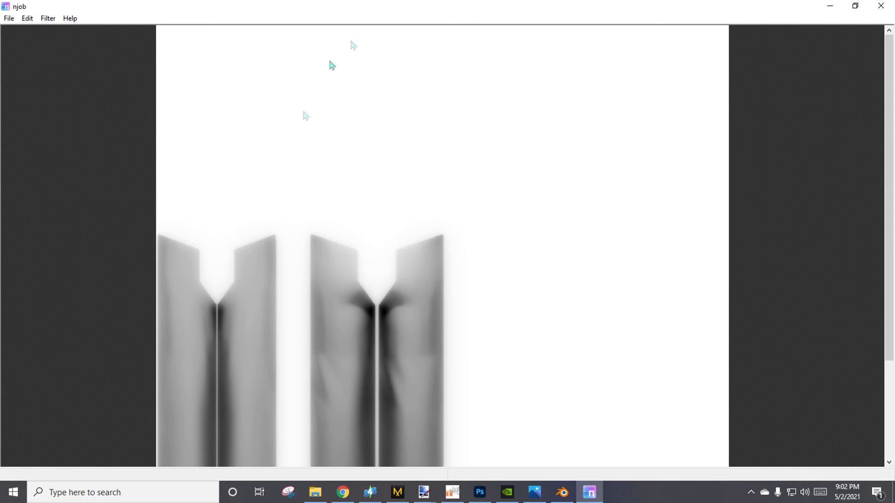
Start the Heightmap to Normalmap conversion and reduce its Scale to a low setting.
left_click(48, 18)
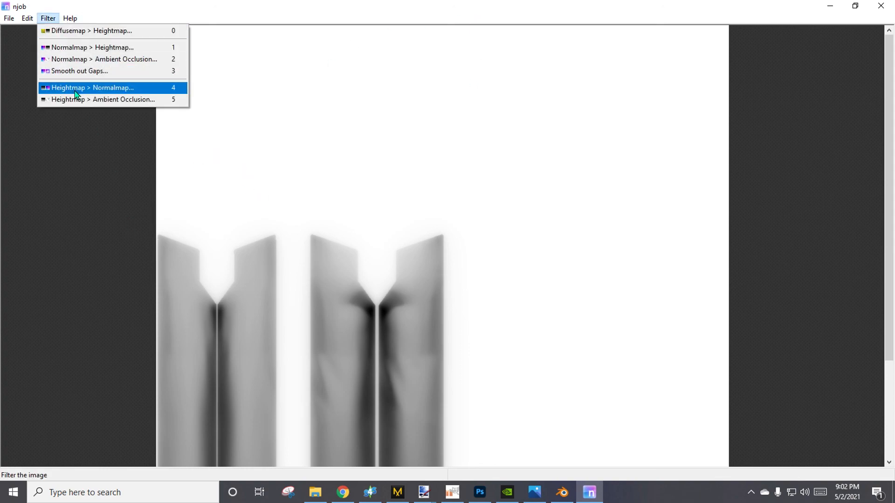
left_click(75, 92)
left_click_drag(451, 218, 486, 105)
left_click_drag(488, 149, 727, 165)
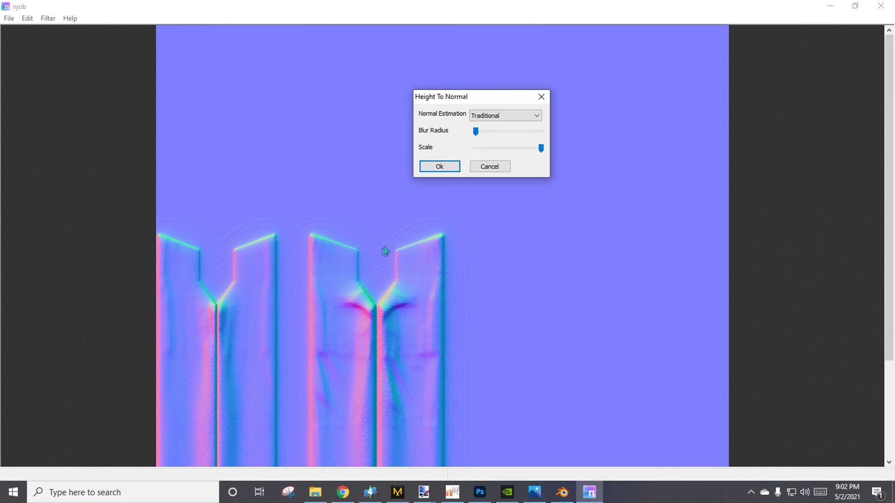
left_click_drag(543, 150, 605, 136)
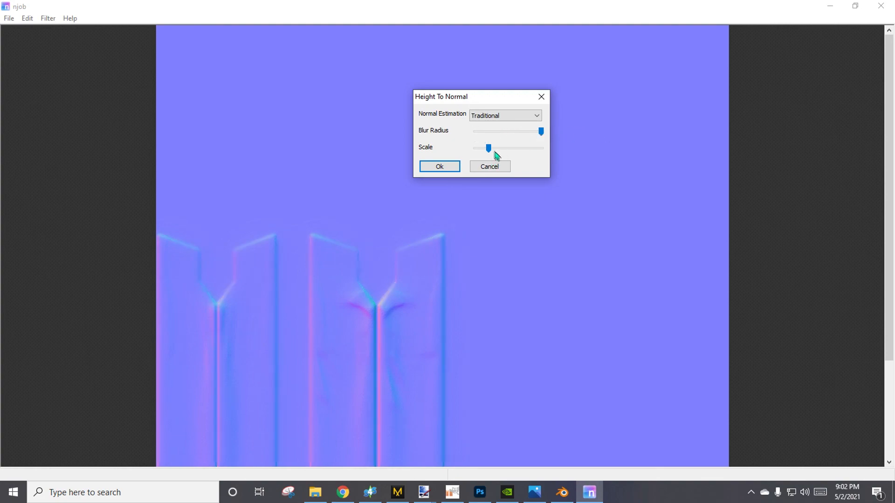
mouse_move(489, 148)
left_mouse_down()
mouse_move(542, 149)
mouse_move(491, 160)
left_mouse_up()
Try the Double Layer normal estimation, return to Traditional, and apply the normal map with a low Blur Radius.
left_click(530, 119)
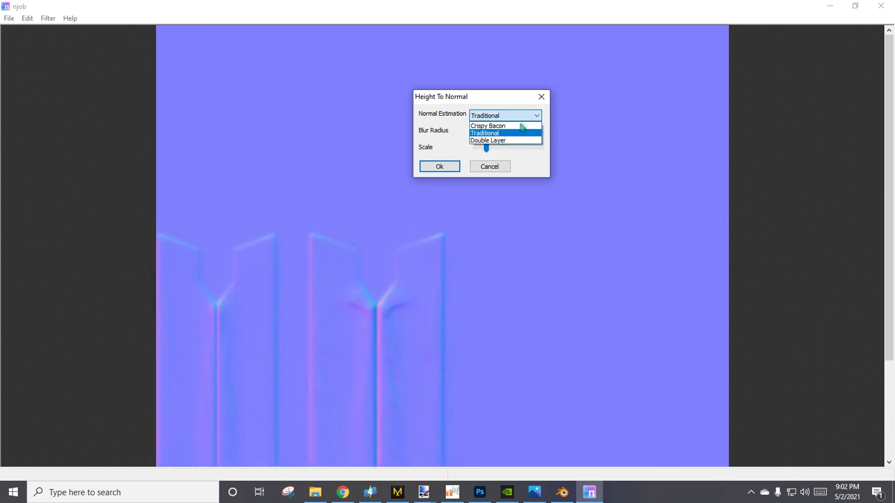
left_click(511, 140)
left_click(511, 122)
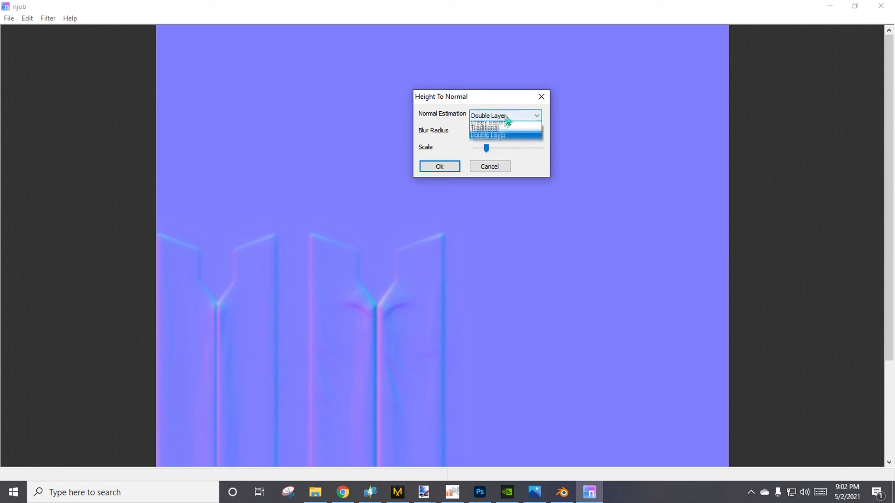
left_click(508, 129)
left_click_drag(536, 134, 485, 133)
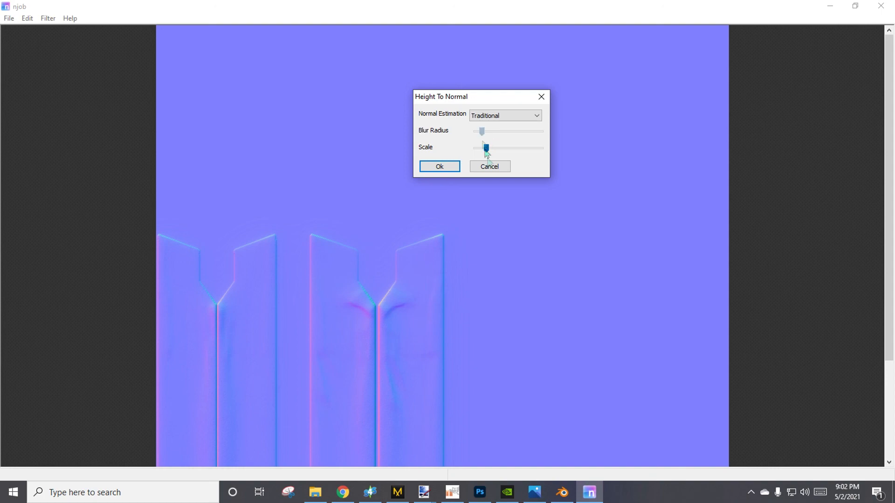
left_click(452, 168)
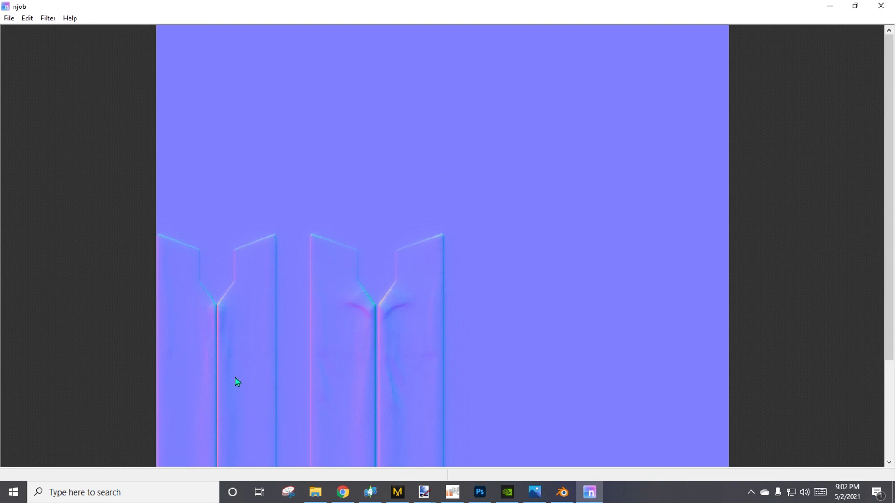
Save the normal map as a BMP file in the dds files folder.
left_click(9, 18)
left_click(22, 48)
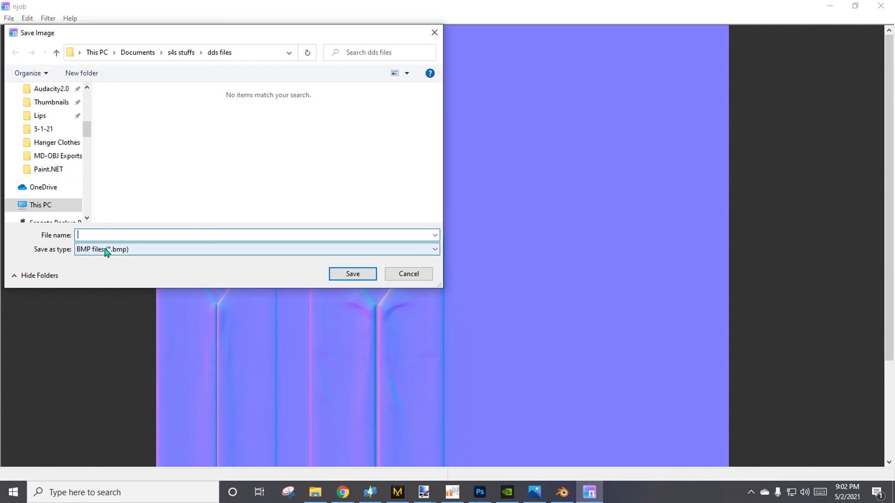
scroll(49, 154, "up", 5)
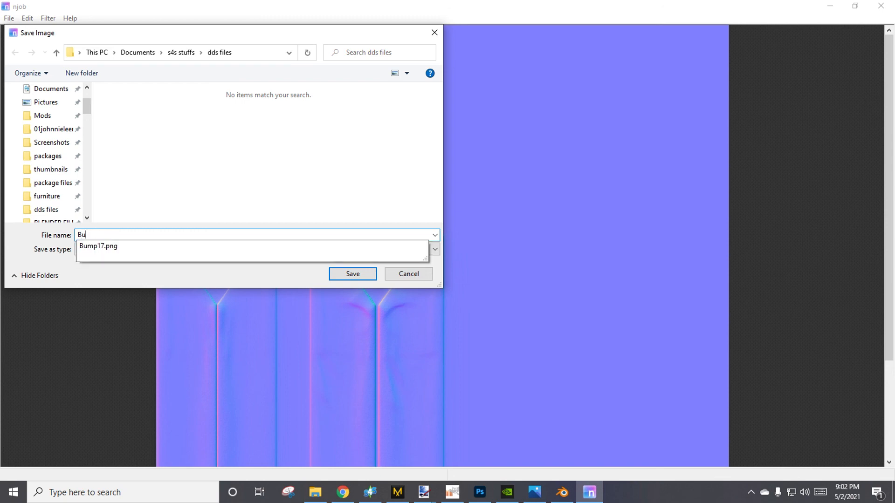
type("8")
key("Return")
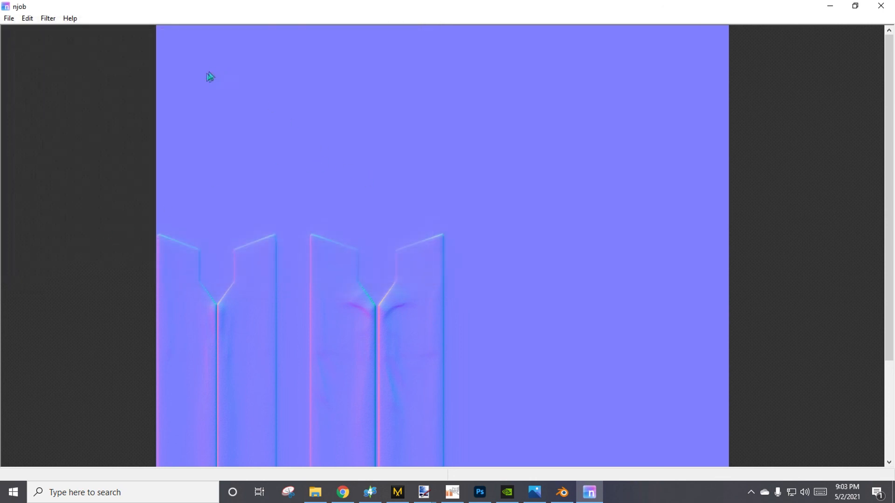
Switch to Photoshop and open Bump17.bmp from the dds files folder.
left_click(483, 494)
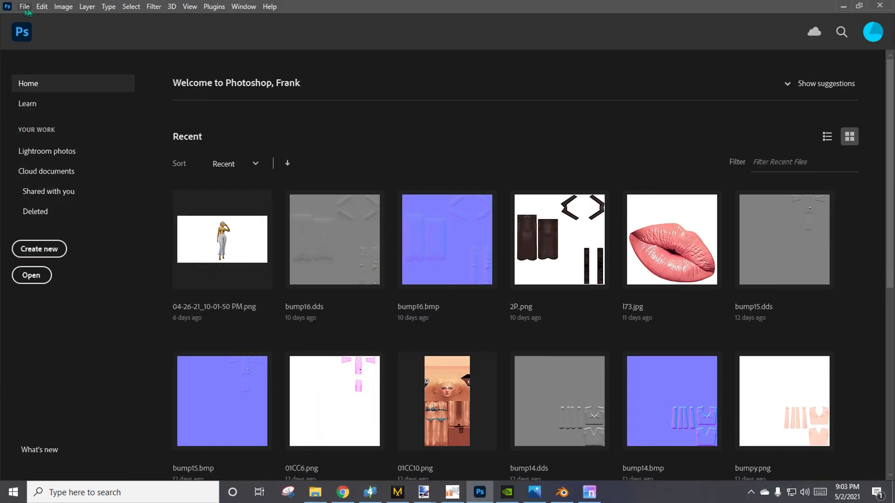
left_click(22, 8)
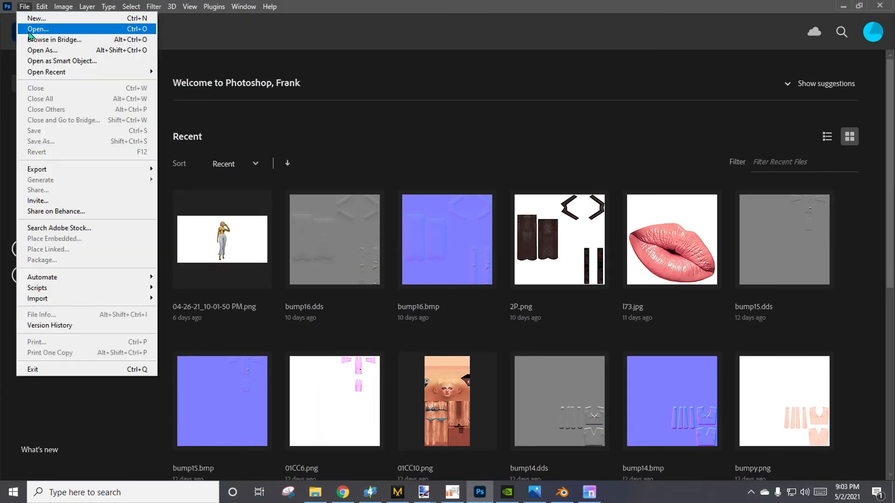
left_click(30, 30)
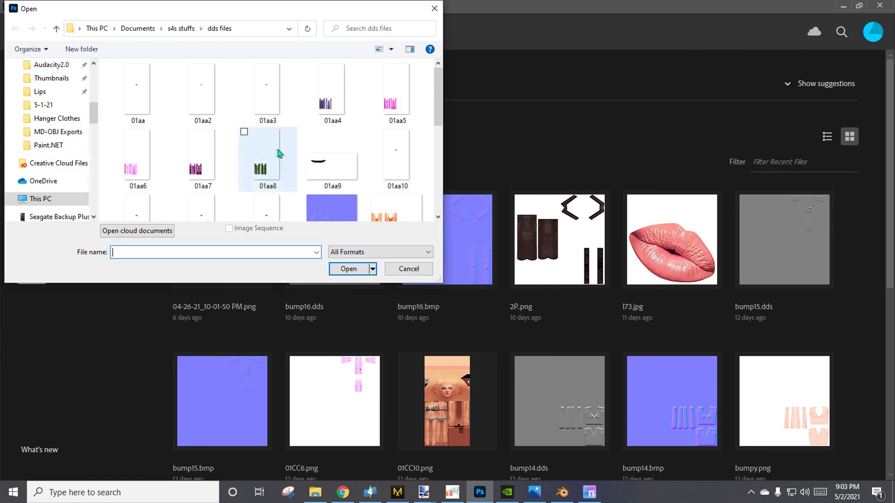
scroll(323, 176, "down", 1)
double_click(330, 196)
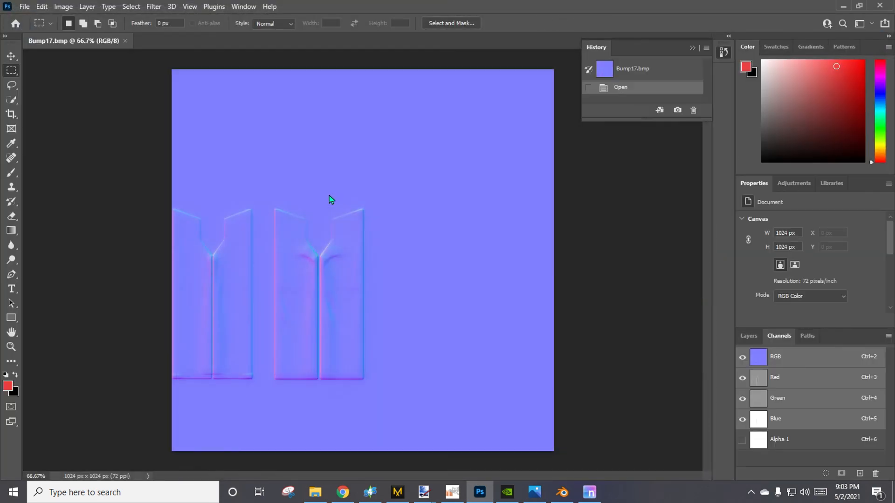
Copy the full canvas of the Red channel into the Alpha 1 channel.
left_click(752, 336)
left_click(778, 335)
left_click(807, 336)
left_click(779, 337)
left_click(783, 379)
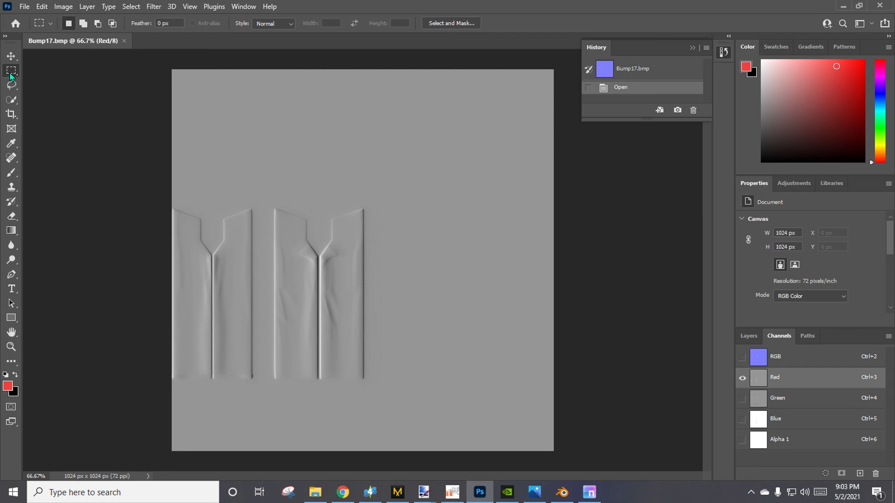
left_click_drag(164, 65, 685, 459)
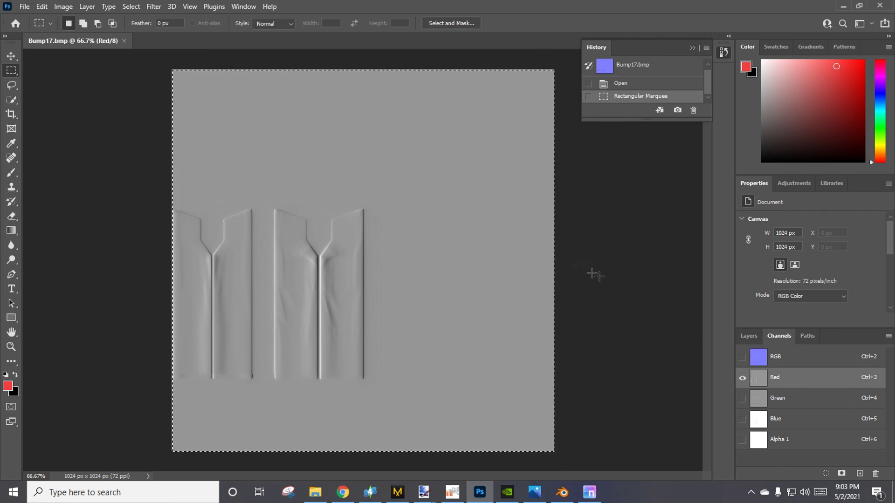
left_click(798, 440)
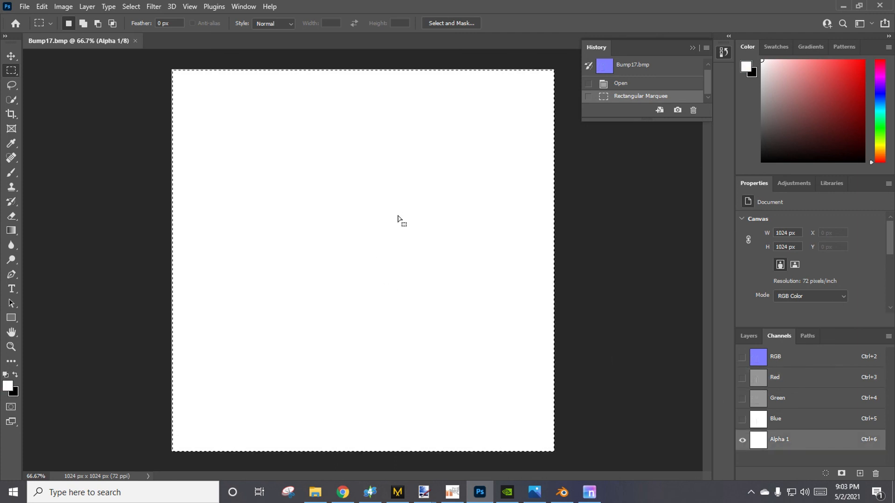
key("ctrl+v")
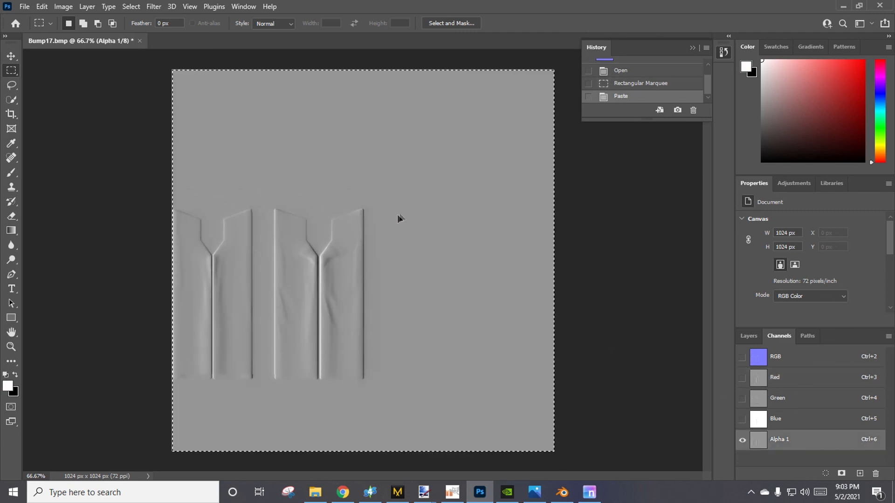
Copy the Green channel's contents into both the Red and Blue channels.
key("ctrl+4")
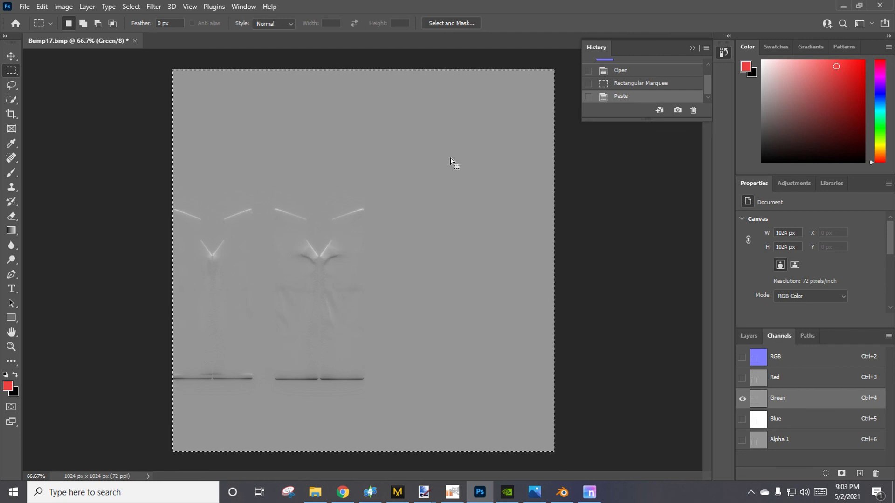
left_click(805, 379)
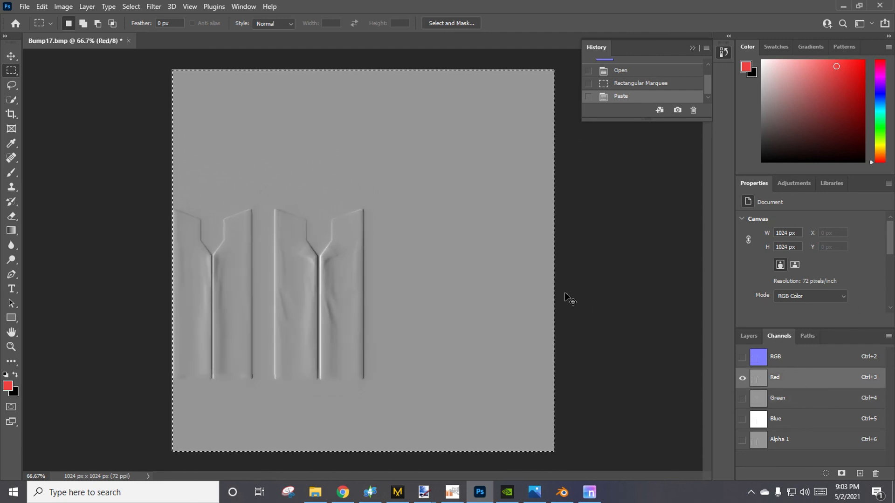
key("ctrl+v")
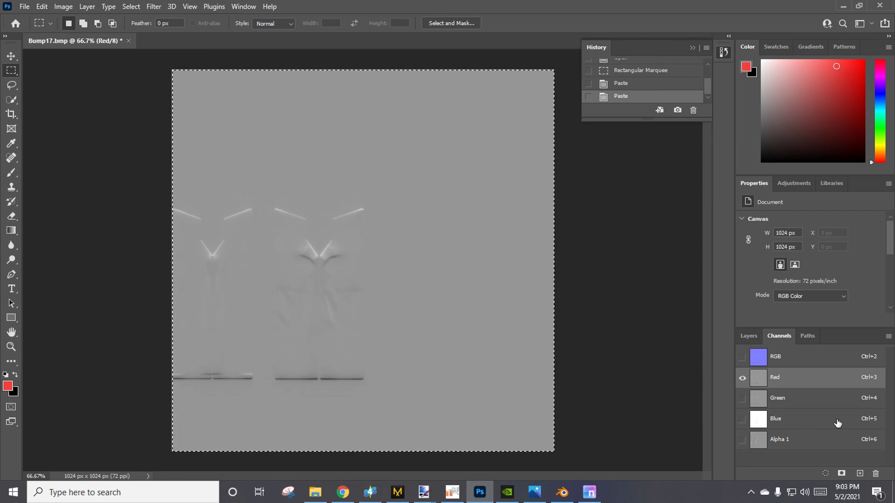
key("ctrl+5")
key("ctrl+v")
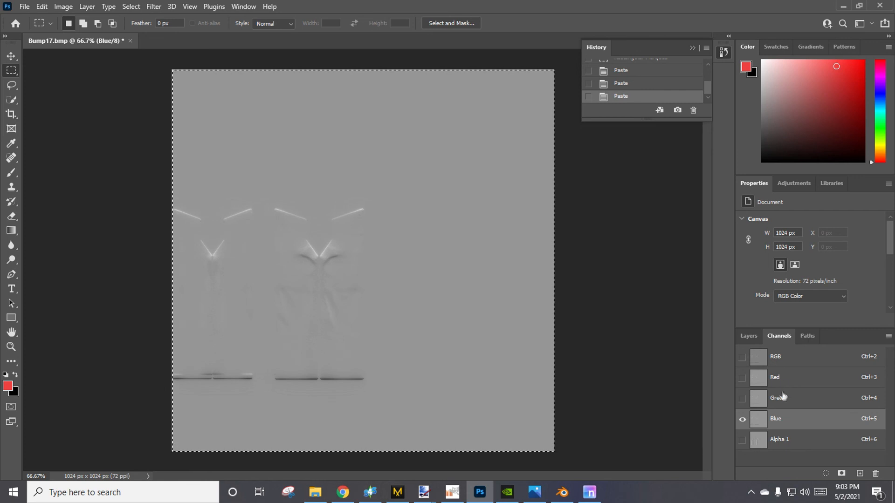
Review the Alpha 1 and Red channels and make all channels visible together, including RGB and Alpha 1.
left_click(788, 440)
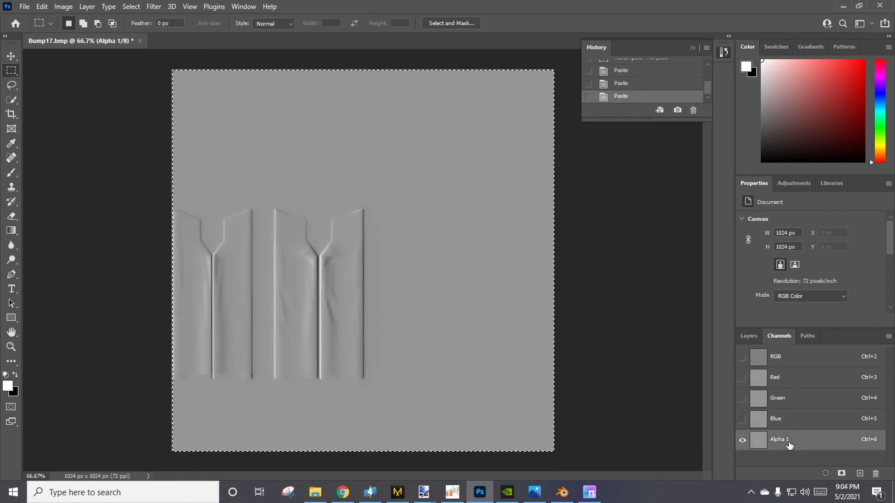
left_click(780, 378)
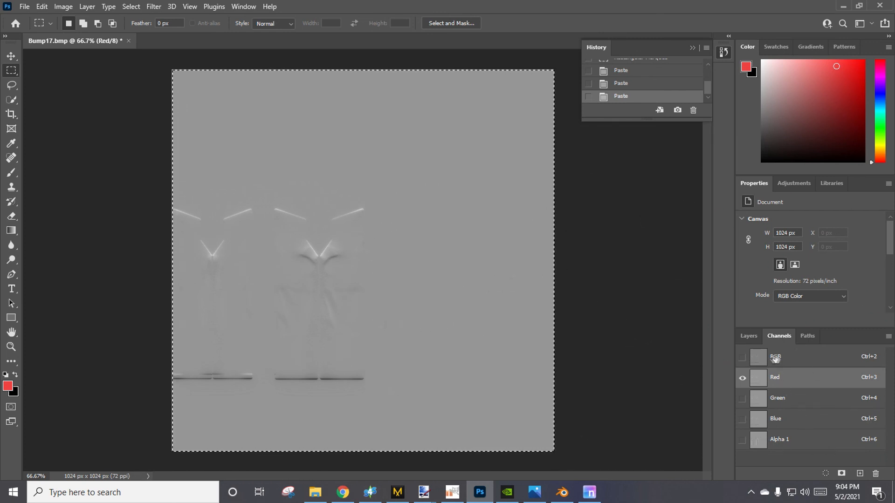
left_click(744, 360)
left_click(742, 440)
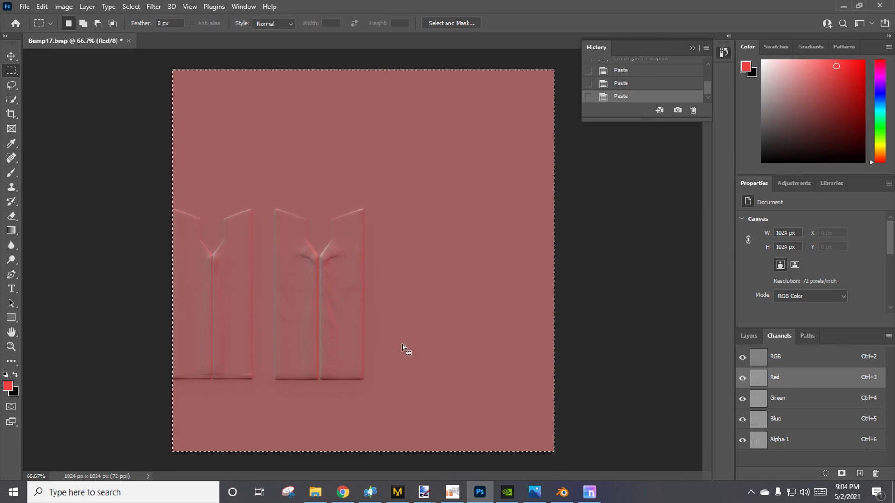
Save the image as Bump17 in the dds files folder using the DDS - NVIDIA Texture Tools Exporter format.
left_click(25, 6)
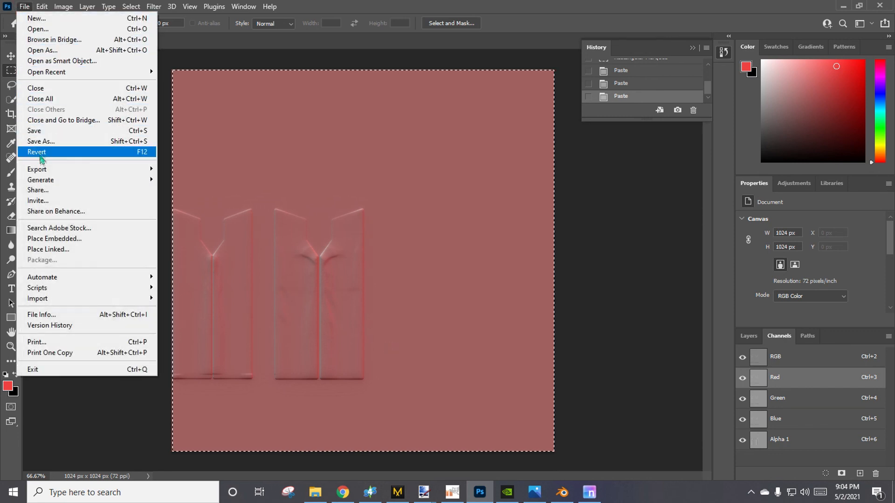
mouse_move(43, 174)
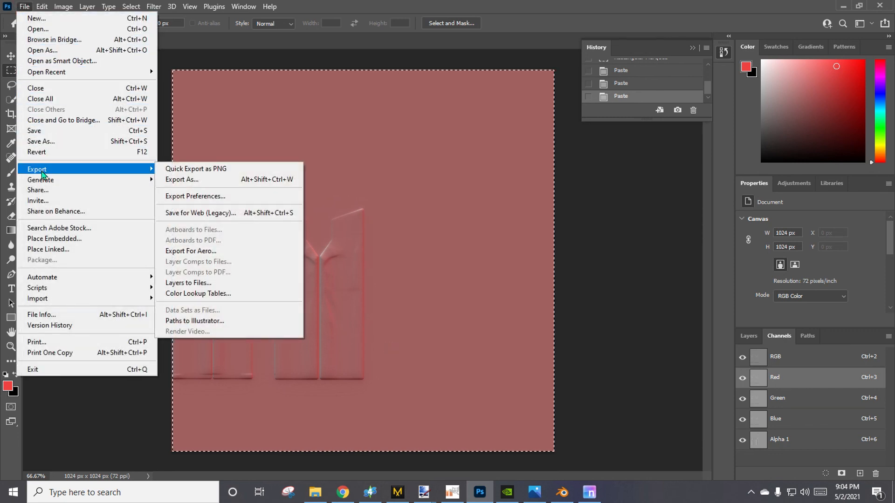
left_click(46, 142)
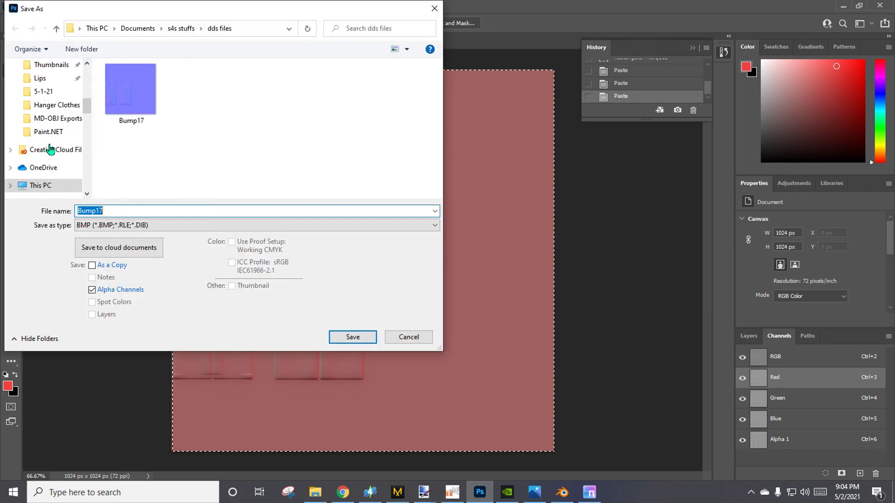
left_click(124, 225)
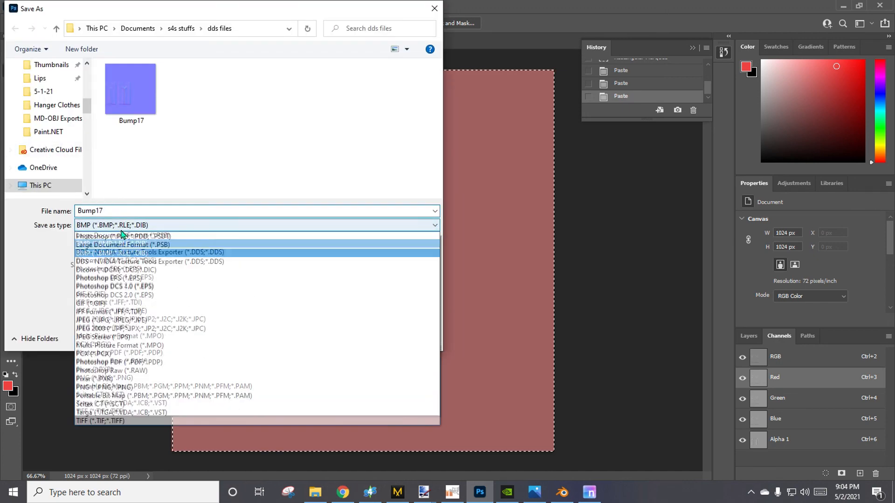
left_click(114, 261)
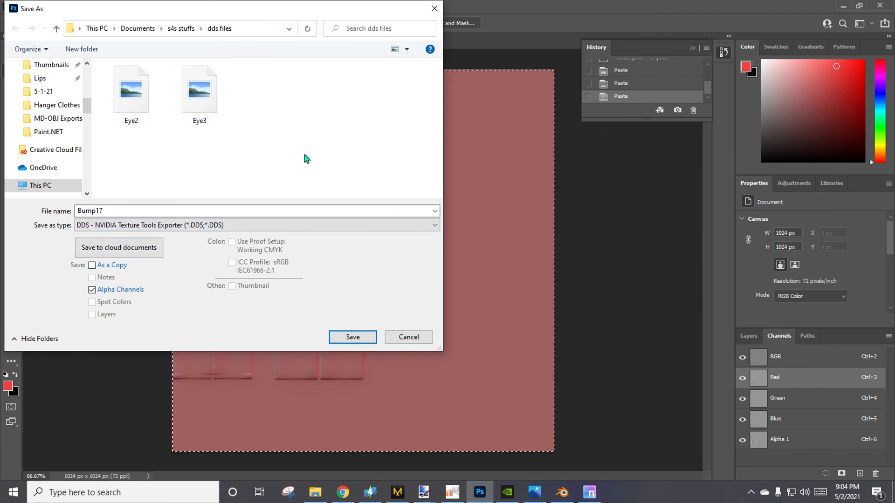
left_click(190, 215)
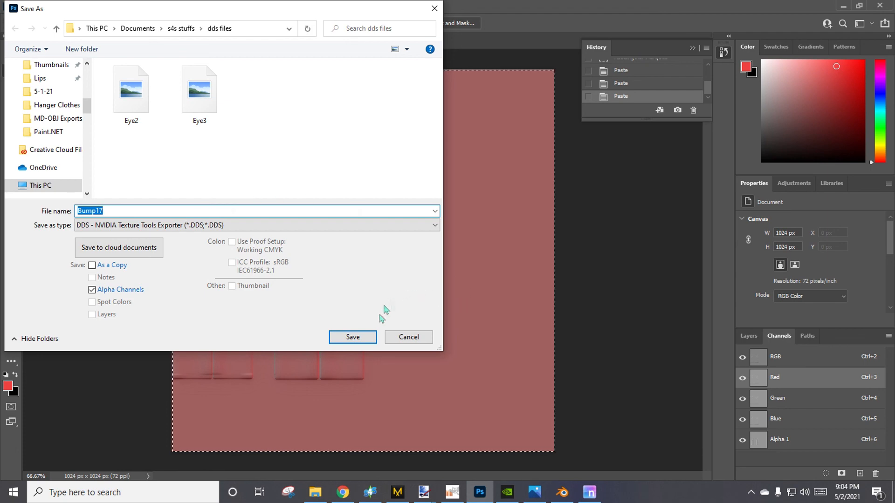
left_click(351, 336)
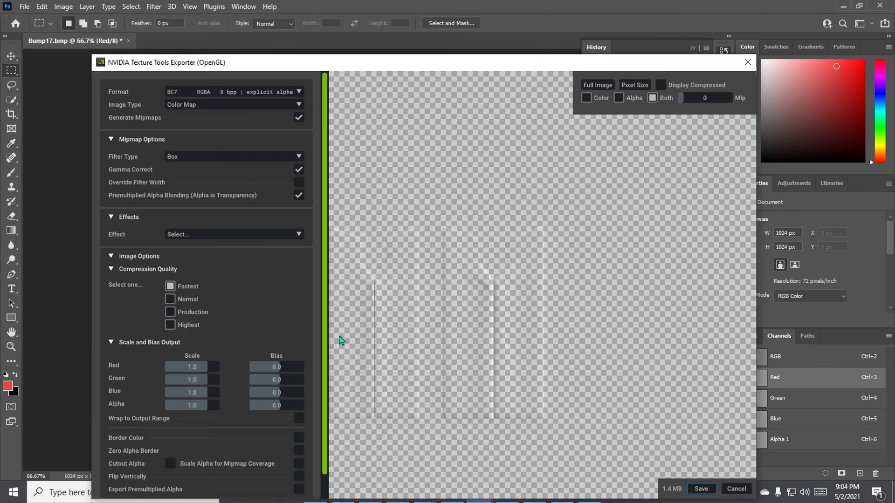
Export the DDS with the BC3 RGBA interpolated alpha format, and close njob and Photoshop.
left_click(252, 92)
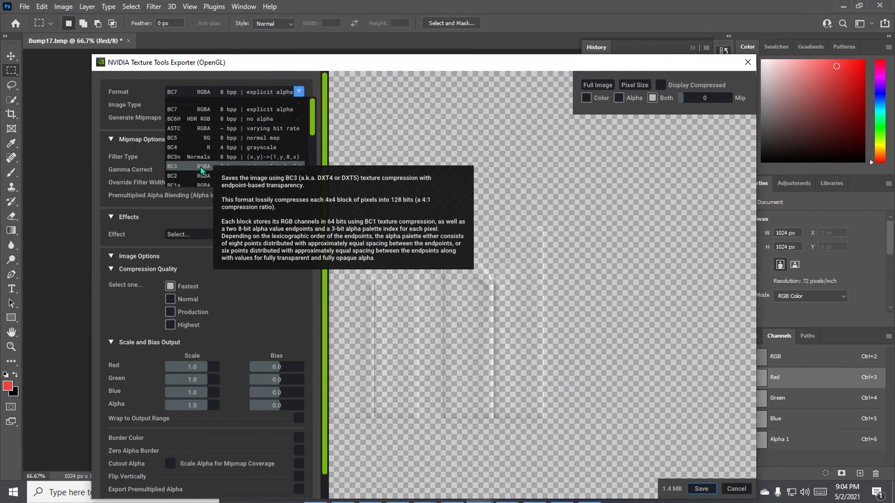
left_click(183, 166)
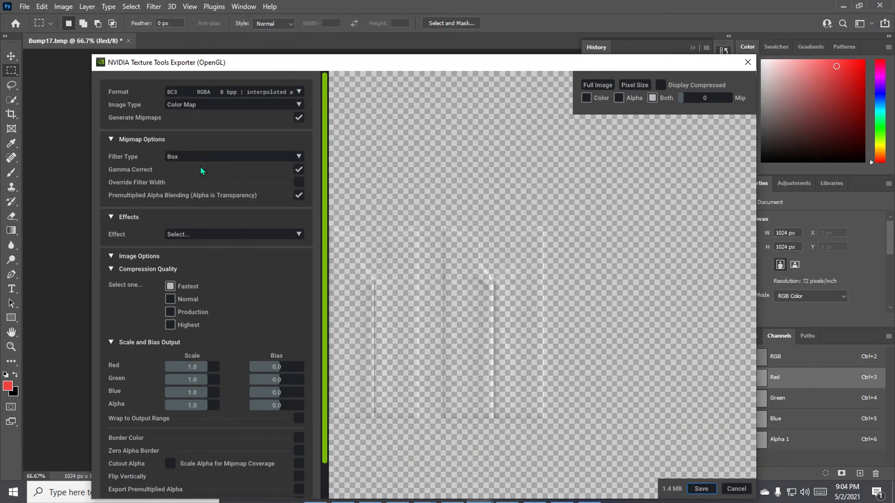
left_click(701, 488)
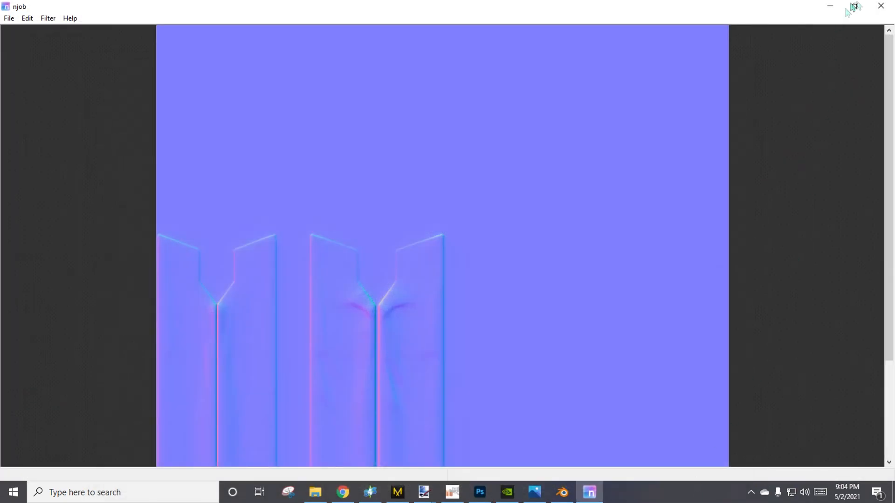
left_click(881, 5)
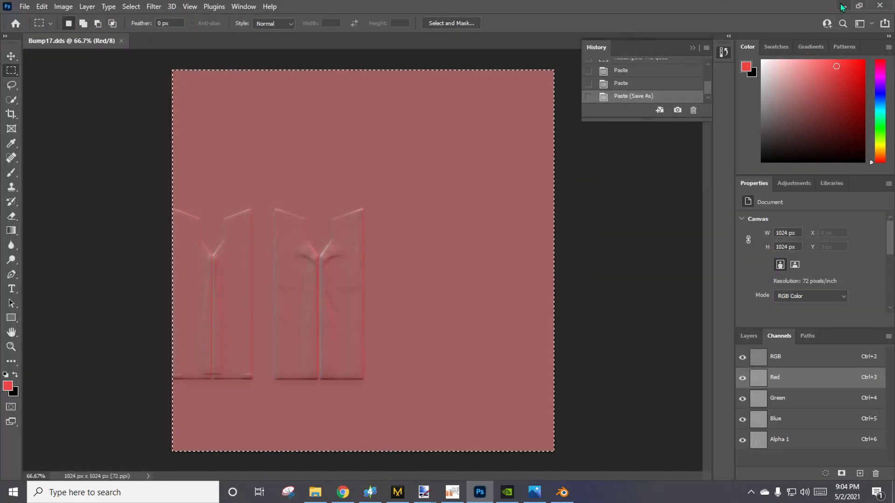
left_click(879, 6)
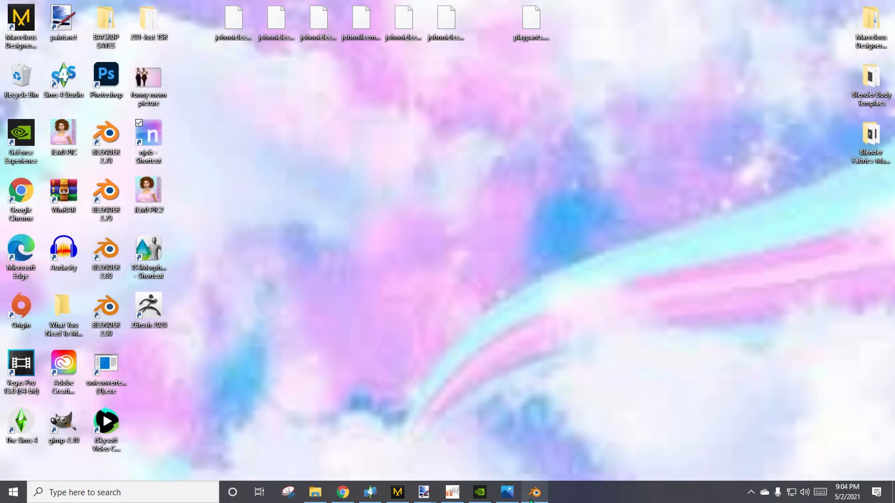
Switch to Sims 4 Studio, import the DDS bump map as the pants' Normal texture, and save the package.
mouse_move(398, 494)
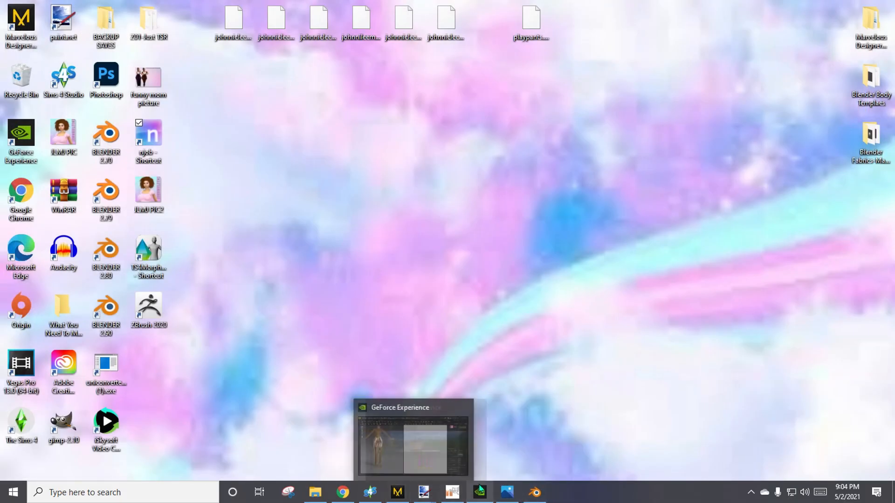
left_click(370, 492)
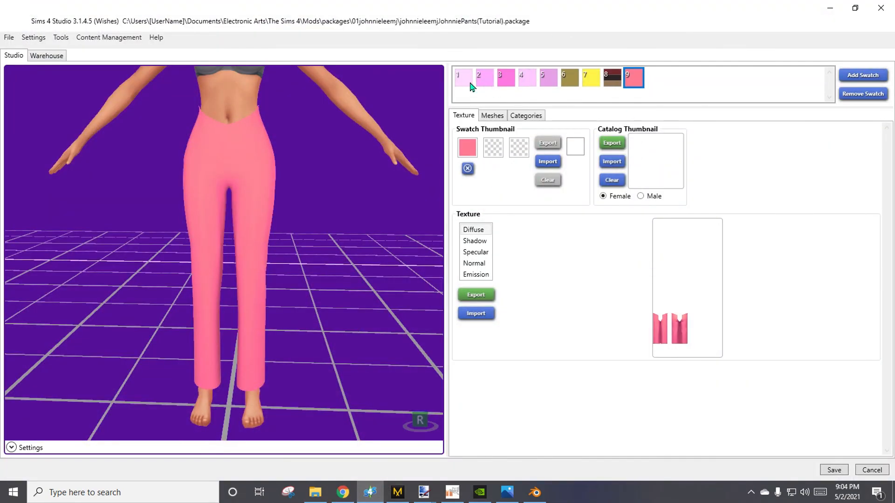
left_click(474, 263)
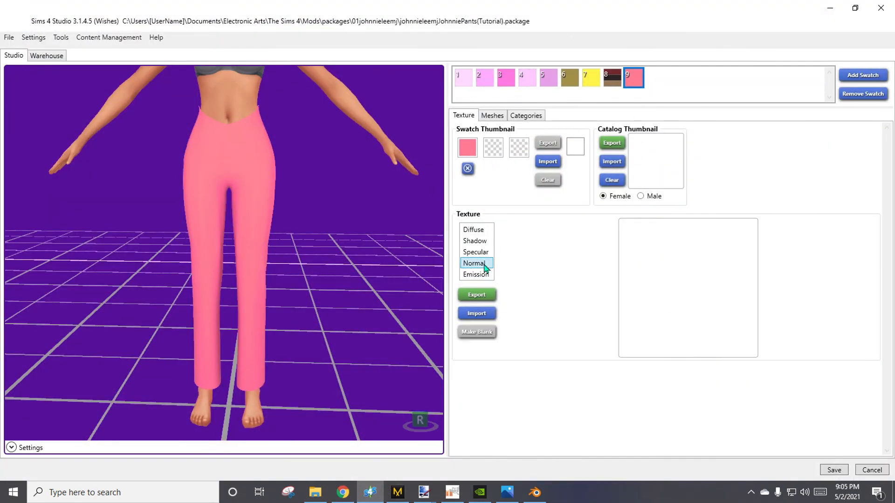
left_click(476, 313)
left_click(684, 398)
left_click(611, 408)
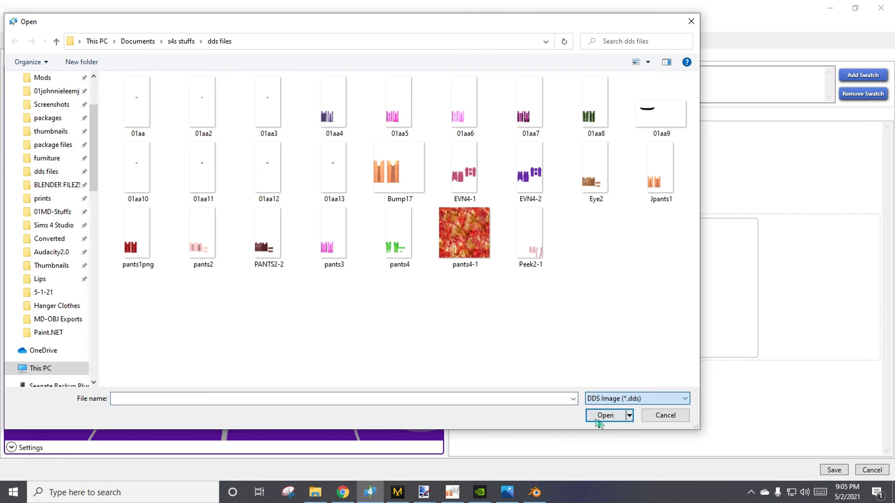
double_click(140, 96)
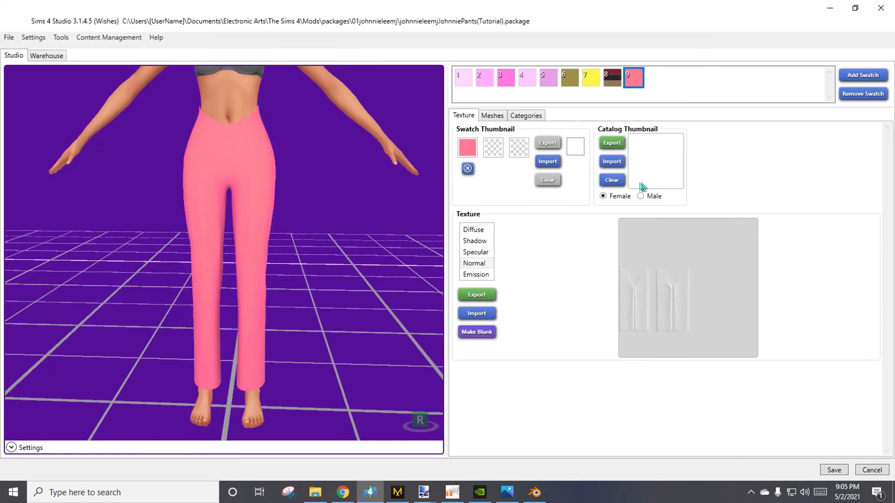
left_click(841, 471)
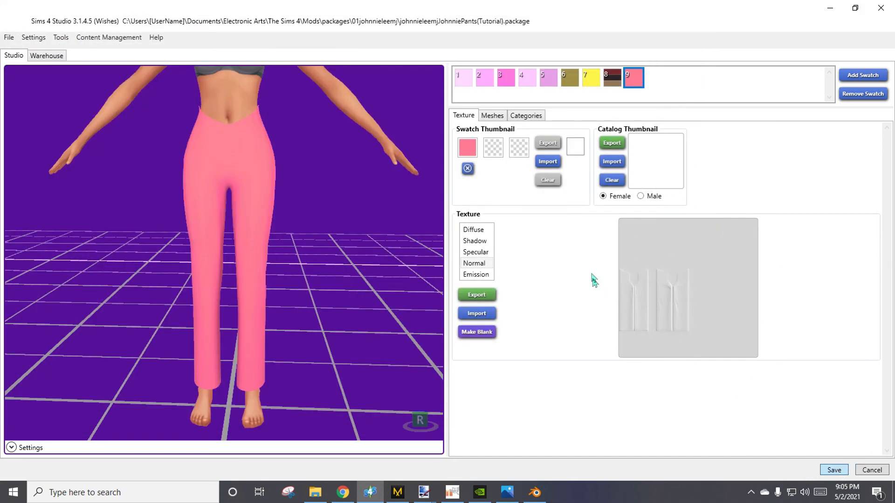
left_click(474, 277)
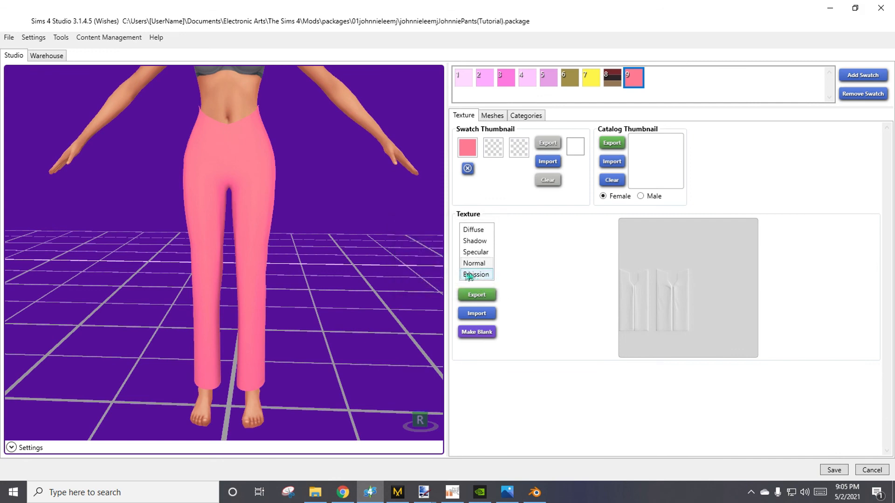
Inspect the pants from the front and side in Sims 4 Studio and on the Sim in The Sims 4.
right_click_drag(298, 295, 277, 266)
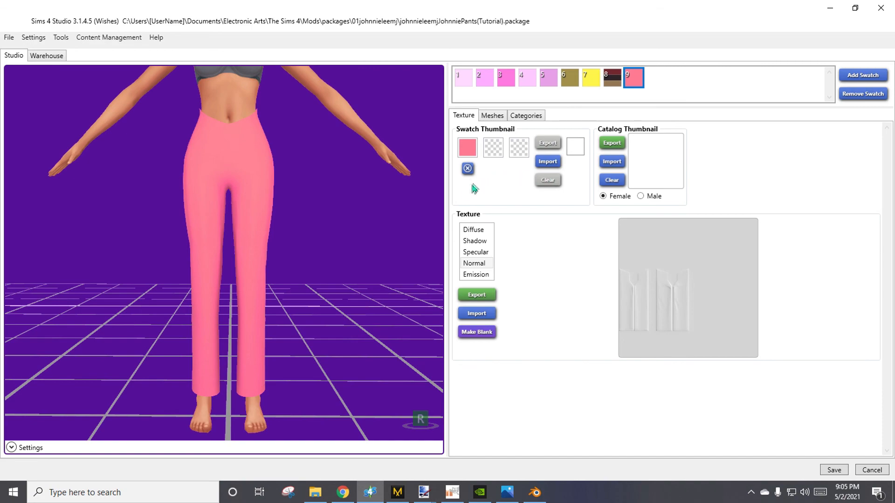
right_click_drag(363, 199, 111, 288)
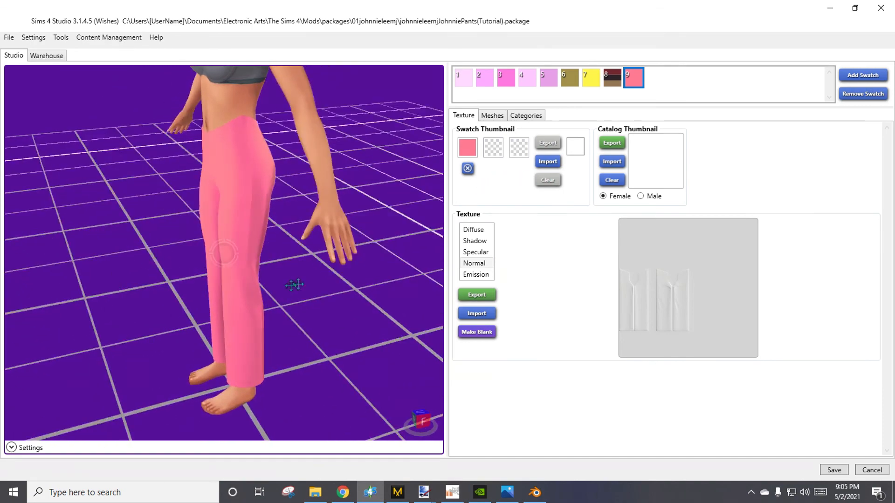
right_click_drag(294, 284, 60, 293)
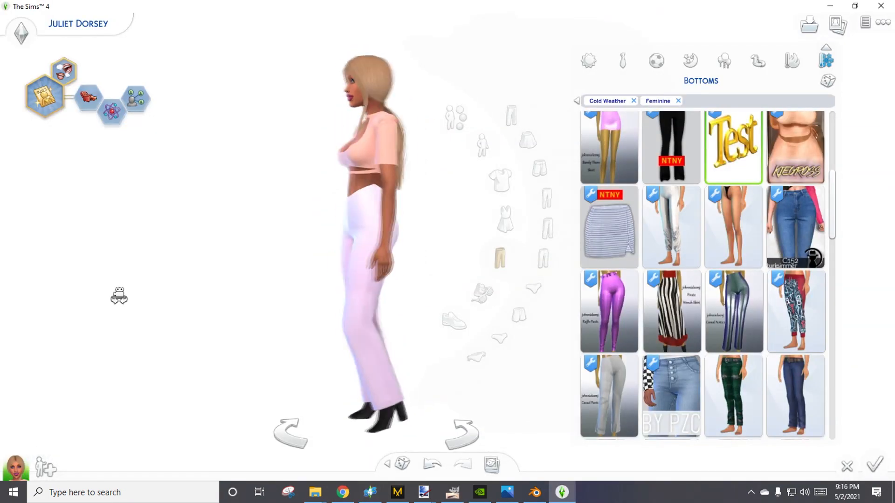
left_click_drag(119, 296, 119, 296)
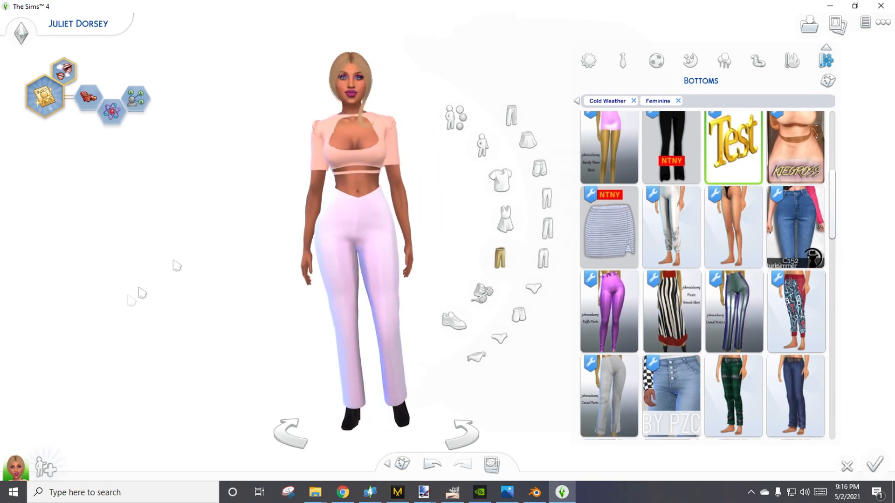
Preview the Test pants on the Sim in the pink, white and lilac swatches of the first row, turning her to inspect the shading.
left_click(739, 184)
left_click_drag(266, 344, 268, 343)
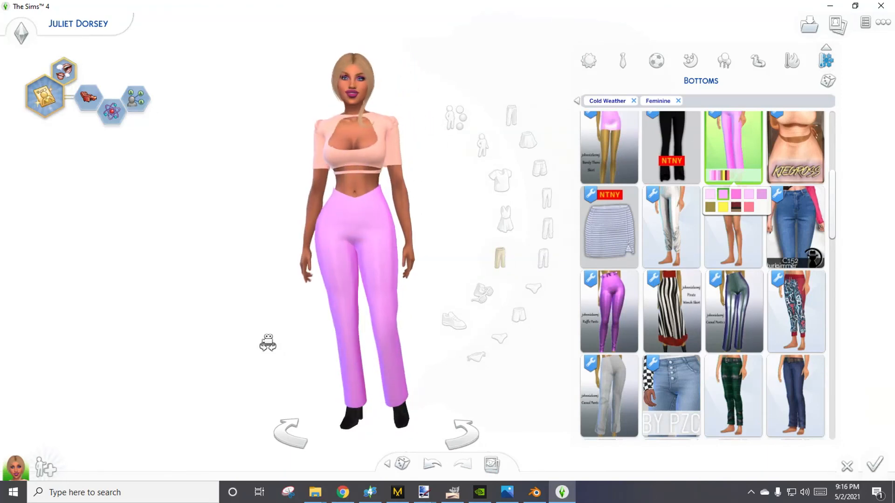
left_click(744, 201)
left_click_drag(259, 300, 255, 312)
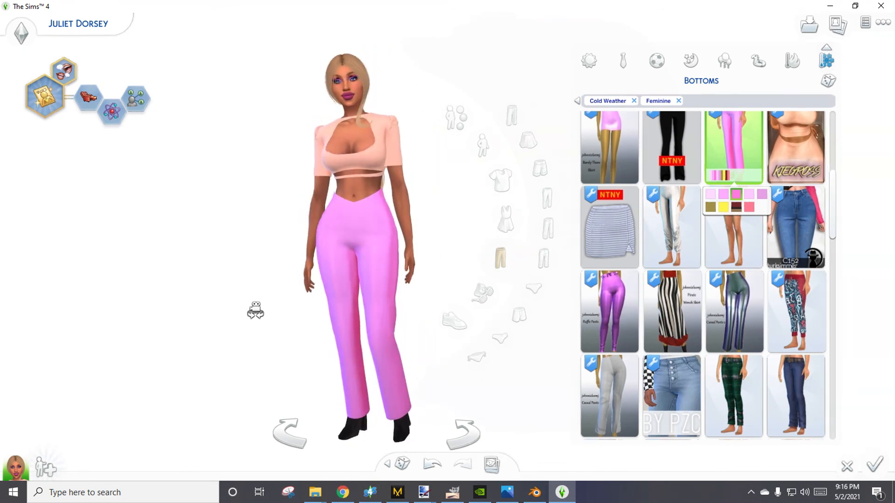
left_click(749, 194)
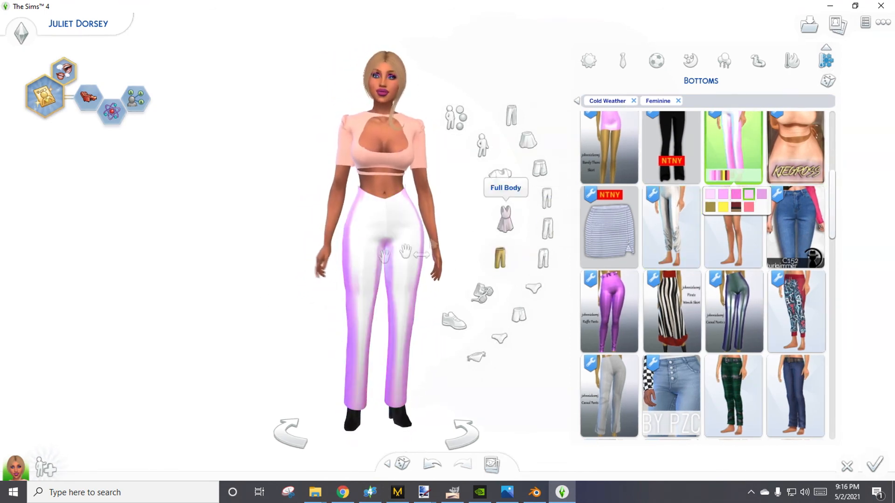
left_click_drag(406, 253, 289, 281)
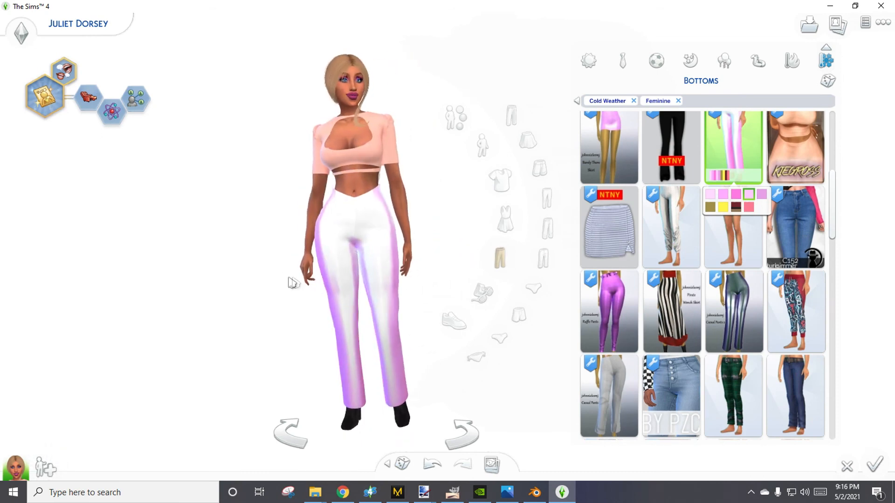
left_click(762, 194)
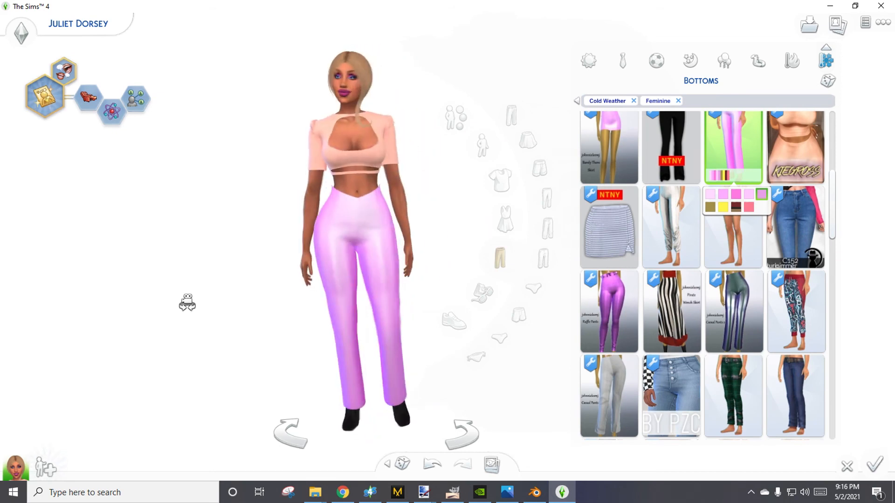
Preview the pants in the metallic gold, yellow and red plaid swatches, finishing on the solid coral pink one.
left_click(710, 207)
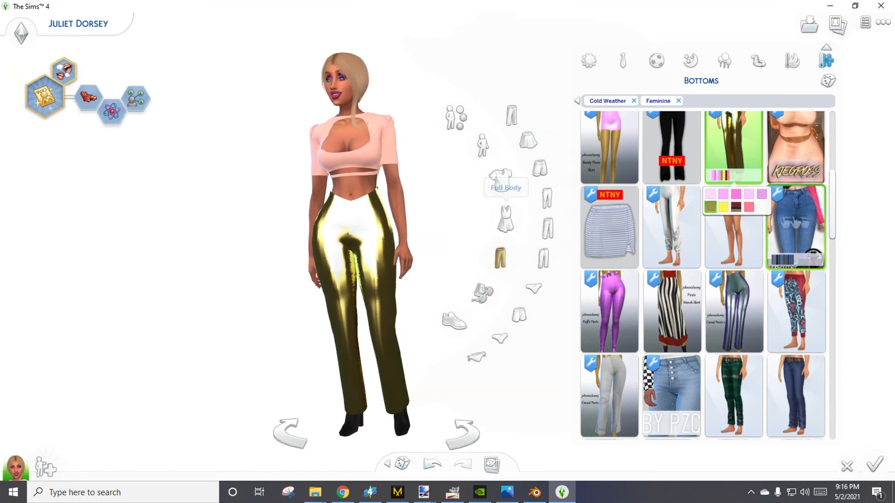
left_click(723, 207)
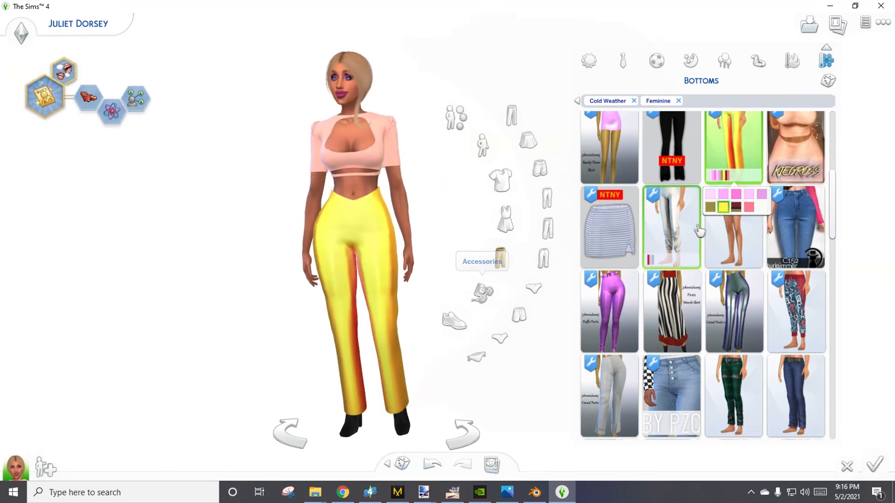
left_click(736, 207)
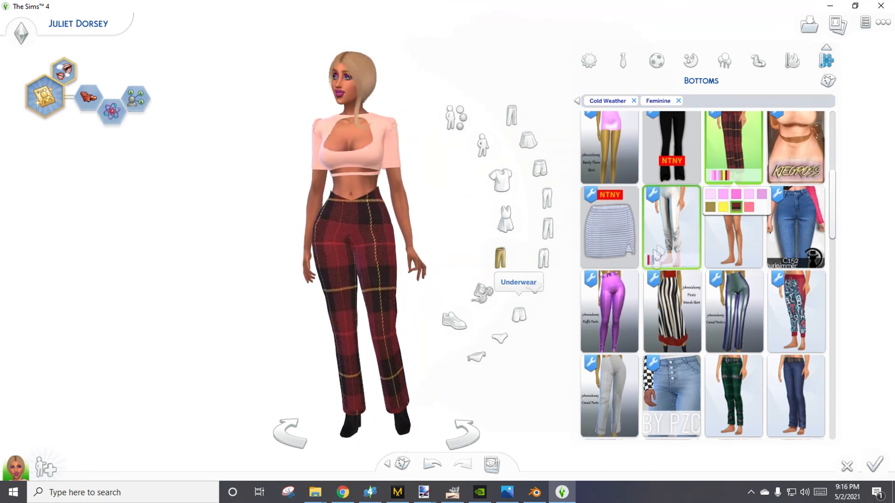
left_click(749, 207)
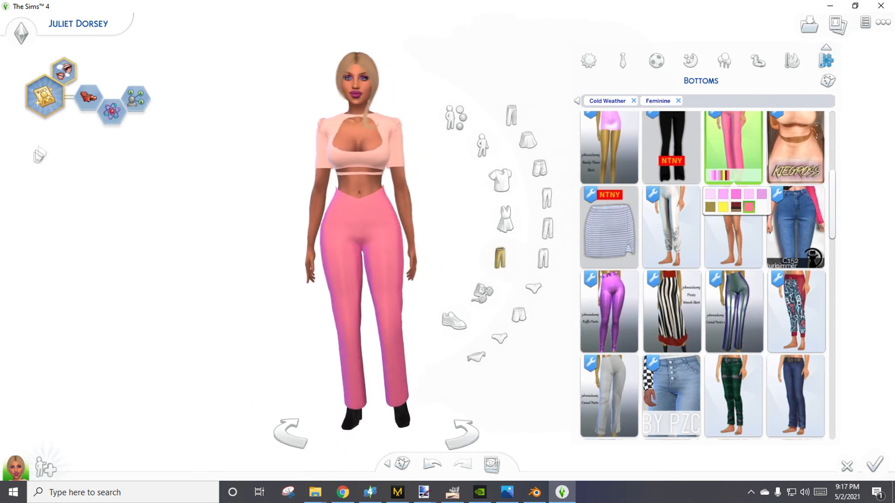
Play the default walk style to examine the pink pants in motion, and return to the Bottoms catalog.
left_click(21, 32)
left_click(228, 81)
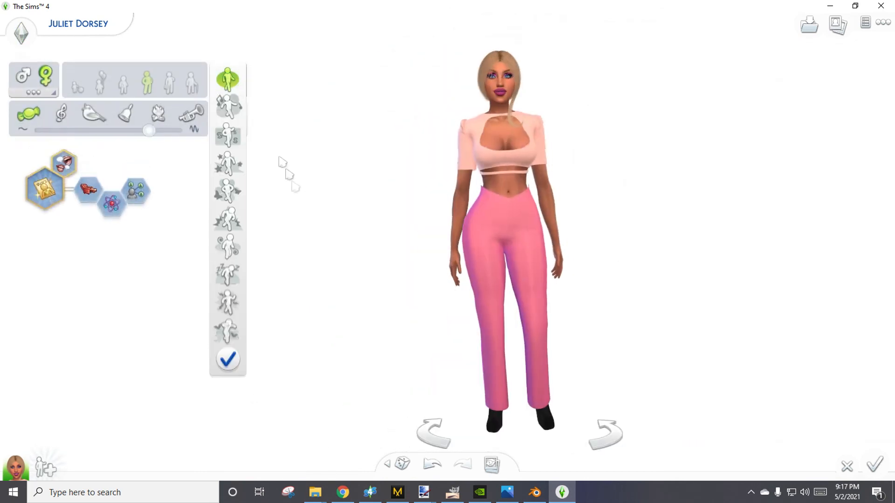
left_click(230, 83)
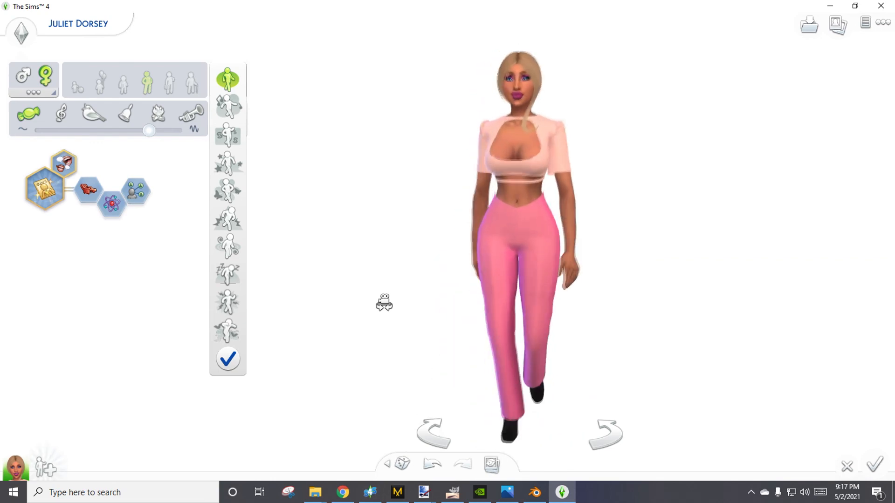
left_click(532, 245)
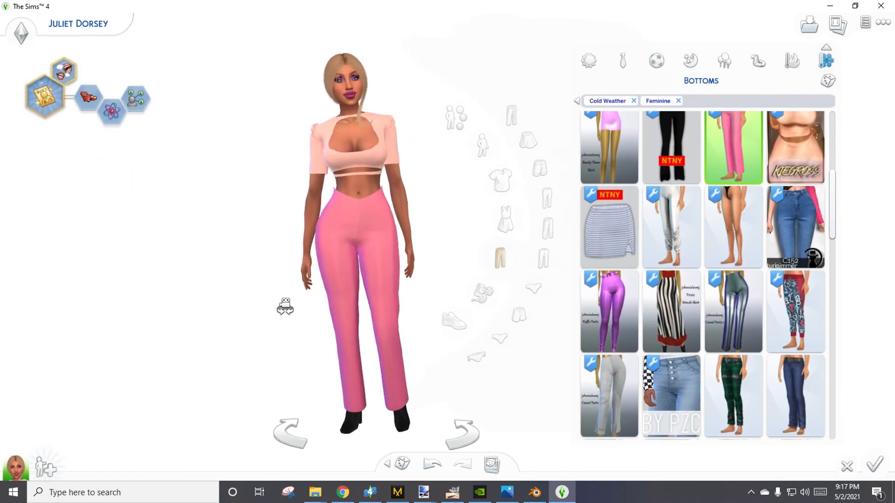